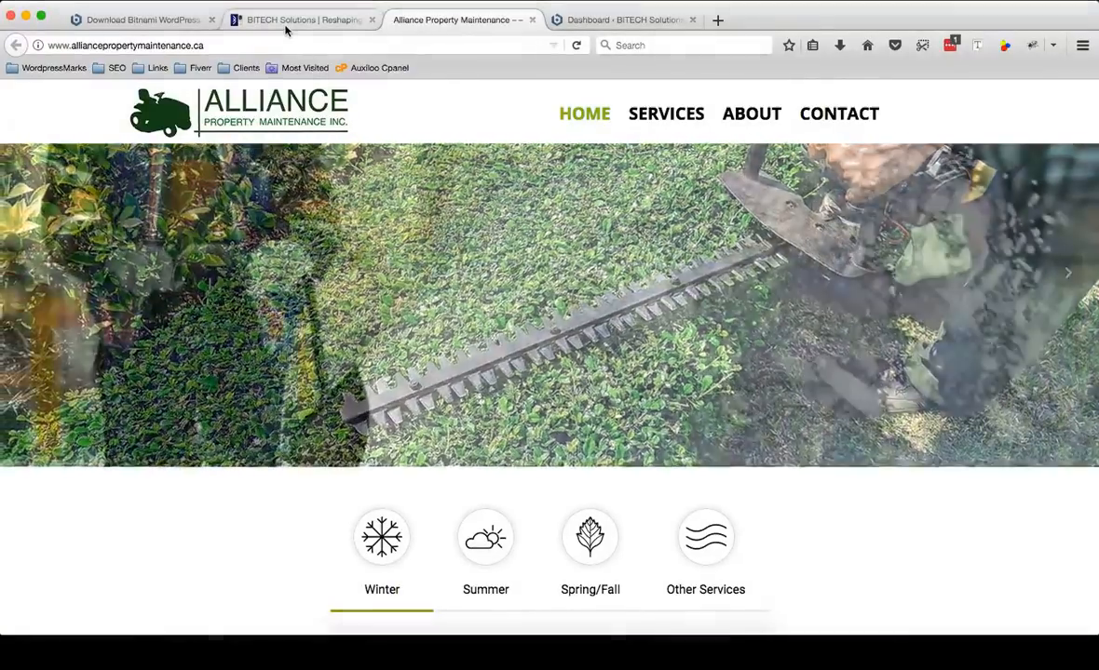
- Look at the image slider on the live BITECH Solutions site and return to the local WordPress dashboard
click(285, 28)
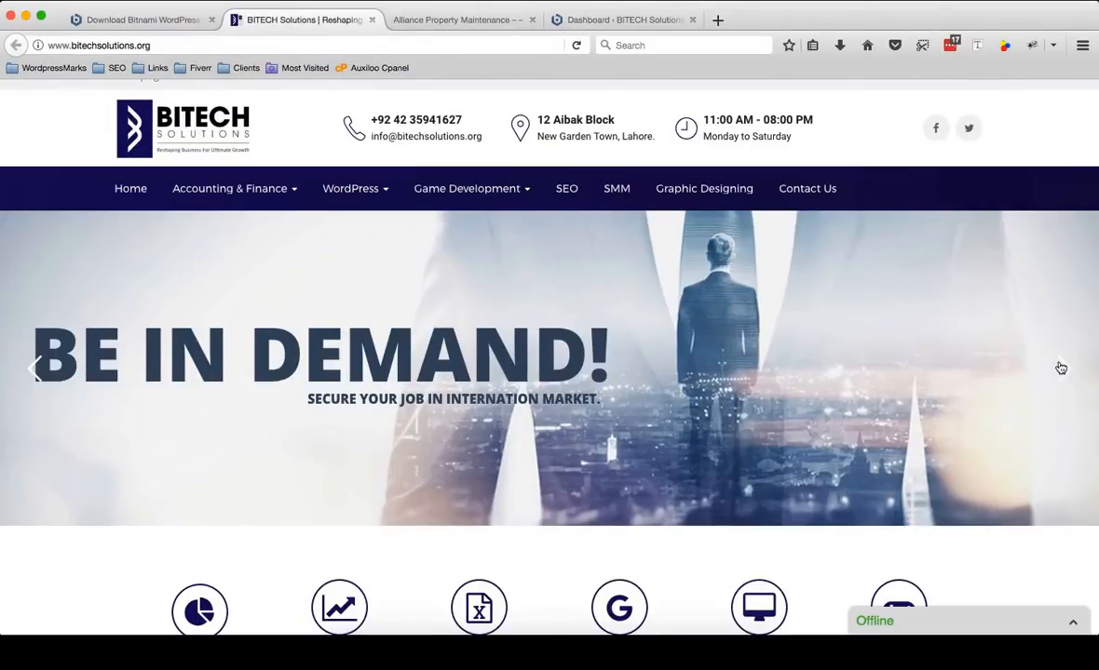
click(631, 17)
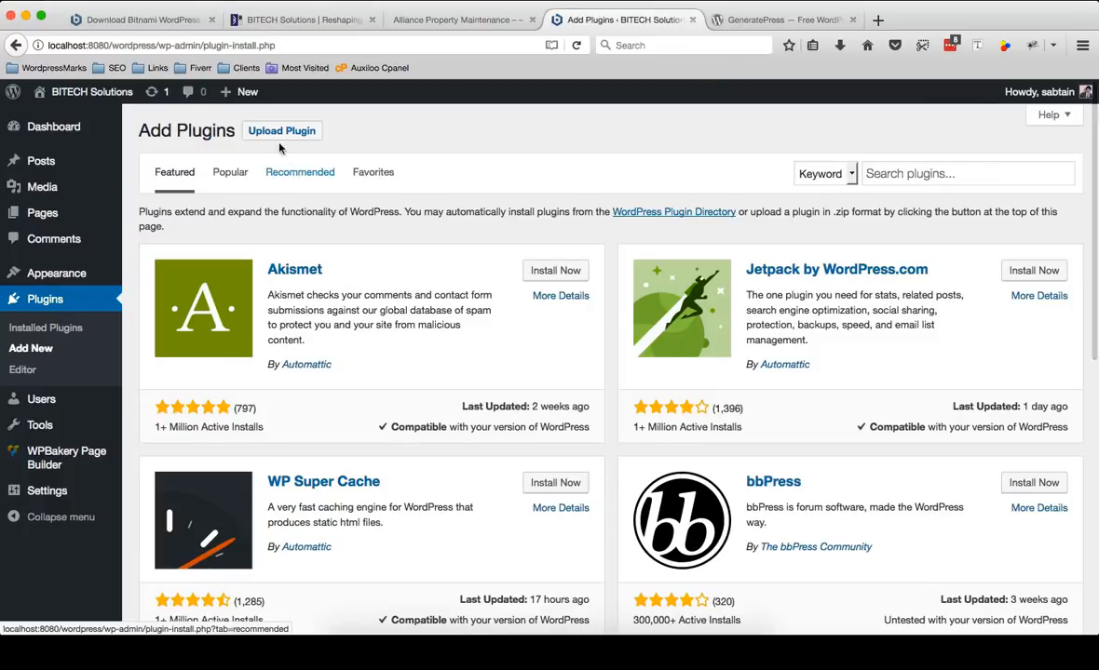
- Upload revslider.zip from the Desktop as a new plugin and install it
click(286, 132)
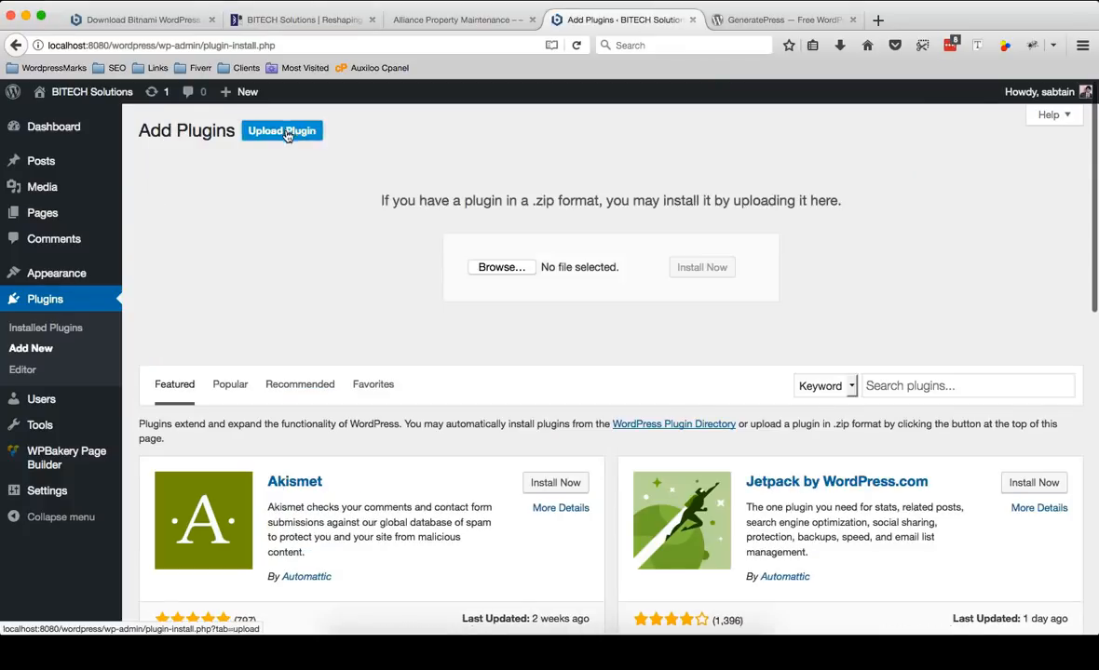
click(486, 268)
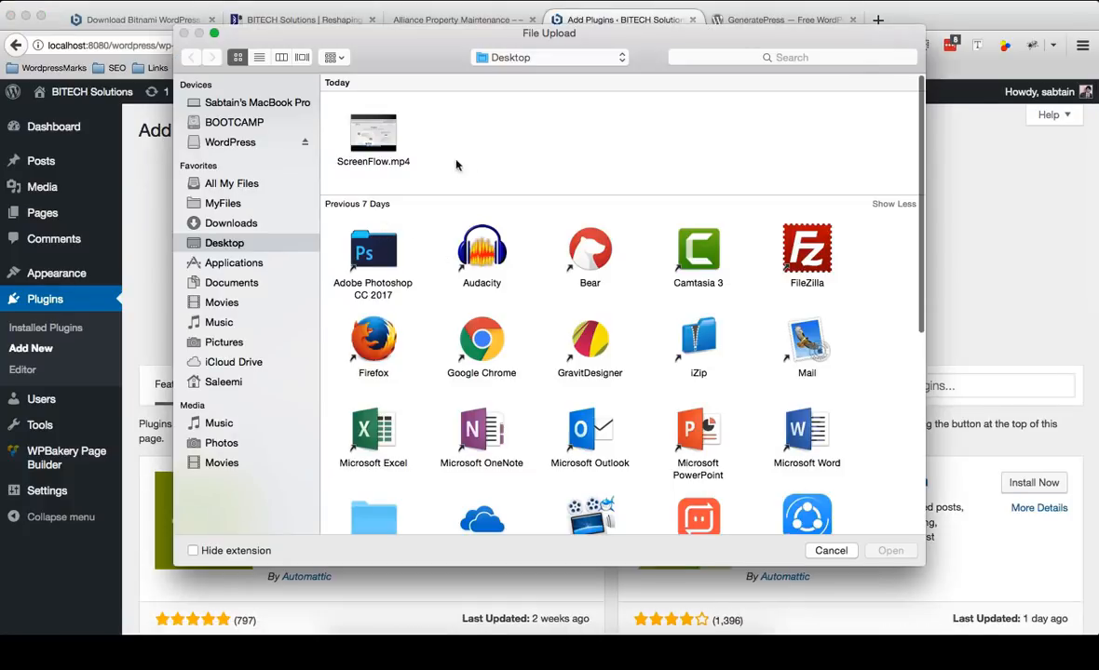
scroll(483, 355, down, 5)
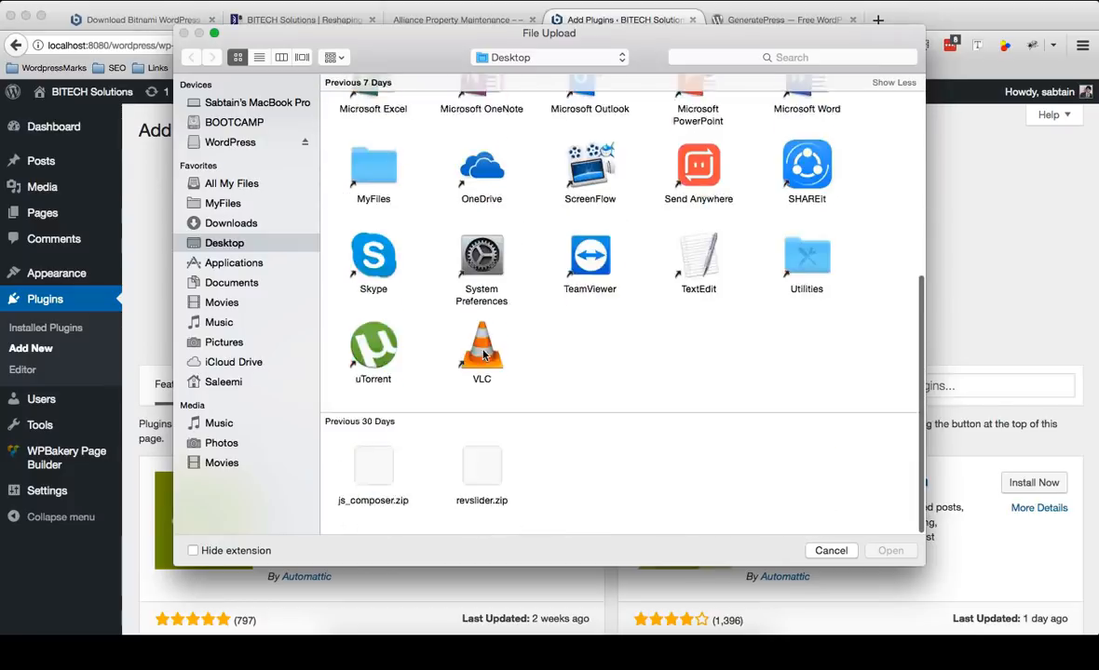
double_click(482, 466)
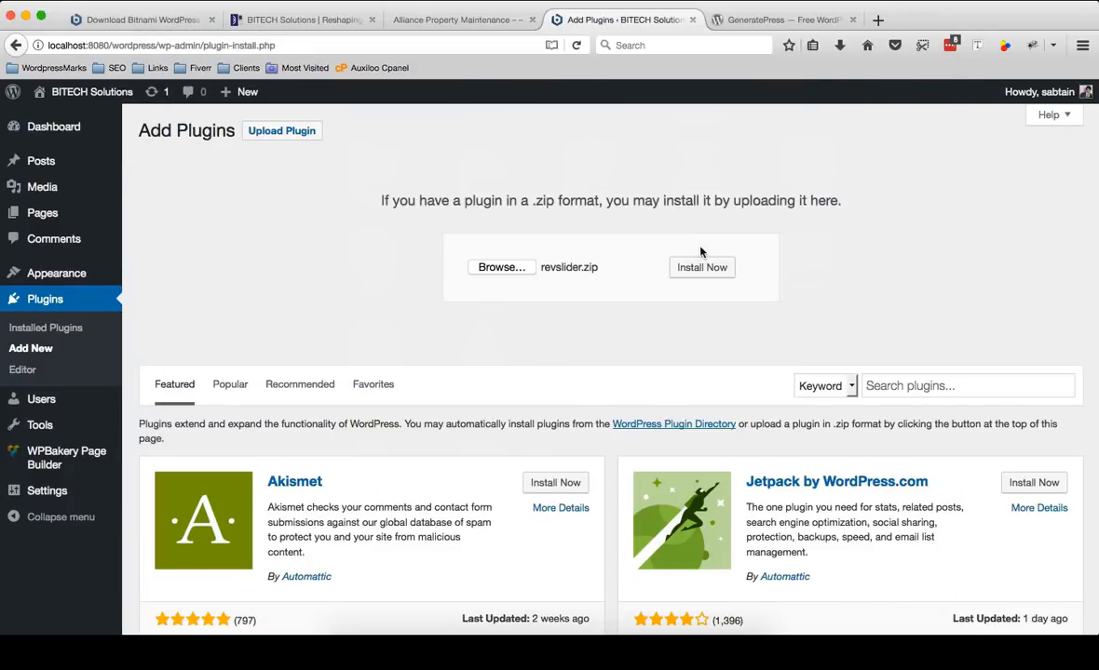
click(703, 269)
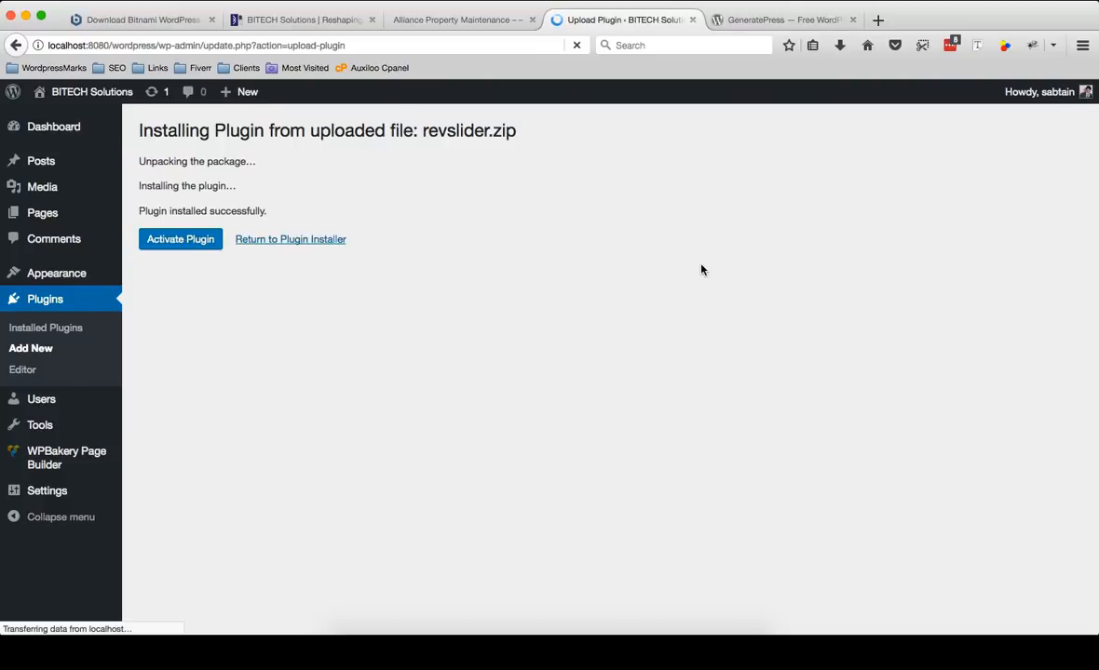
- Activate the installed Slider Revolution plugin and check its entries in the admin menu
click(202, 244)
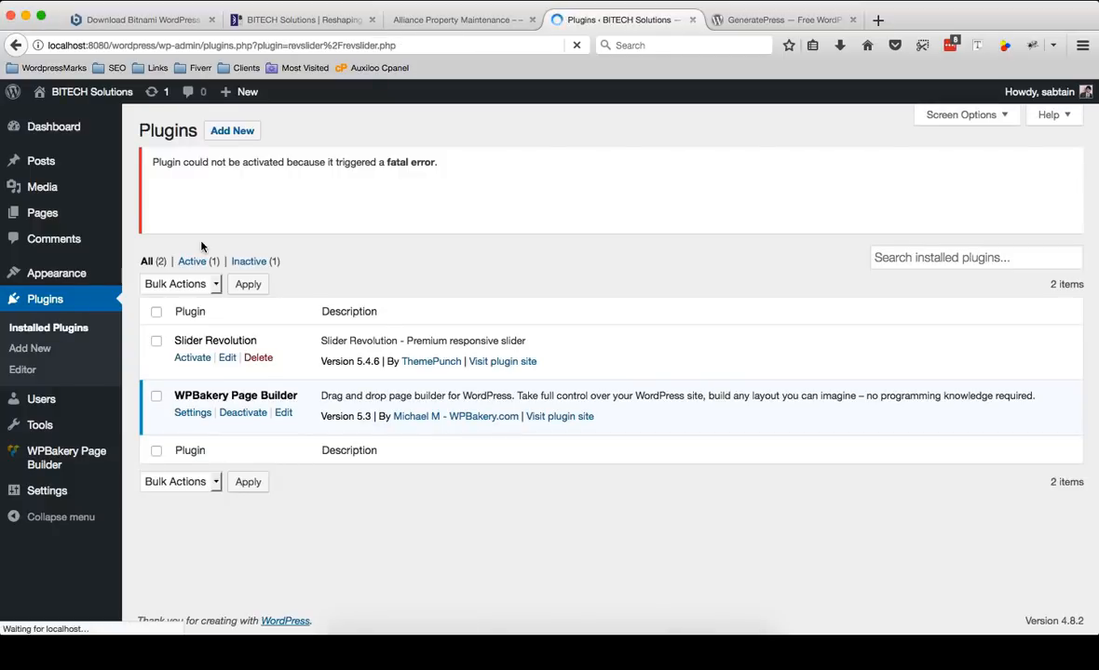
click(194, 359)
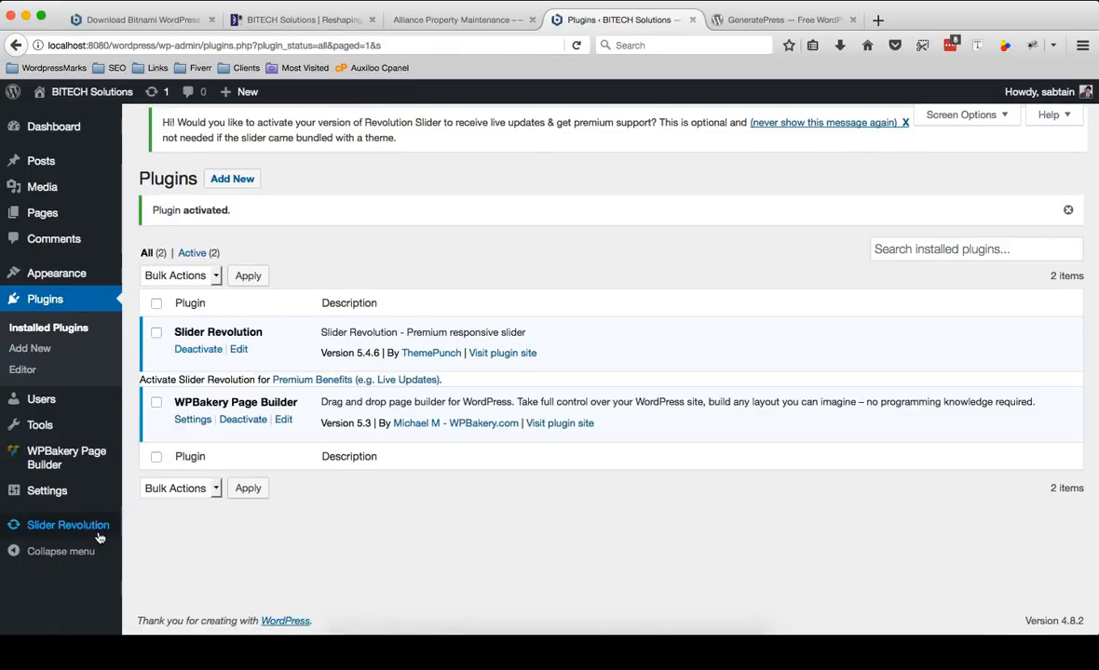
mouse_move(75, 525)
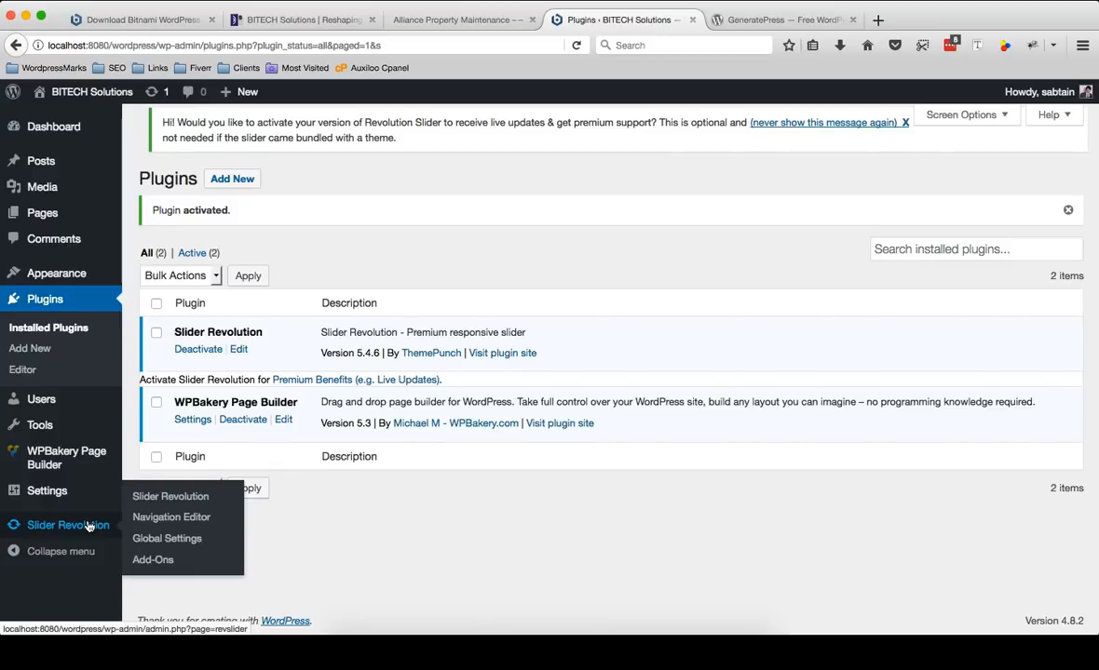
- Open the Home page in the WPBakery backend editor and add a Revolution Slider element
click(40, 214)
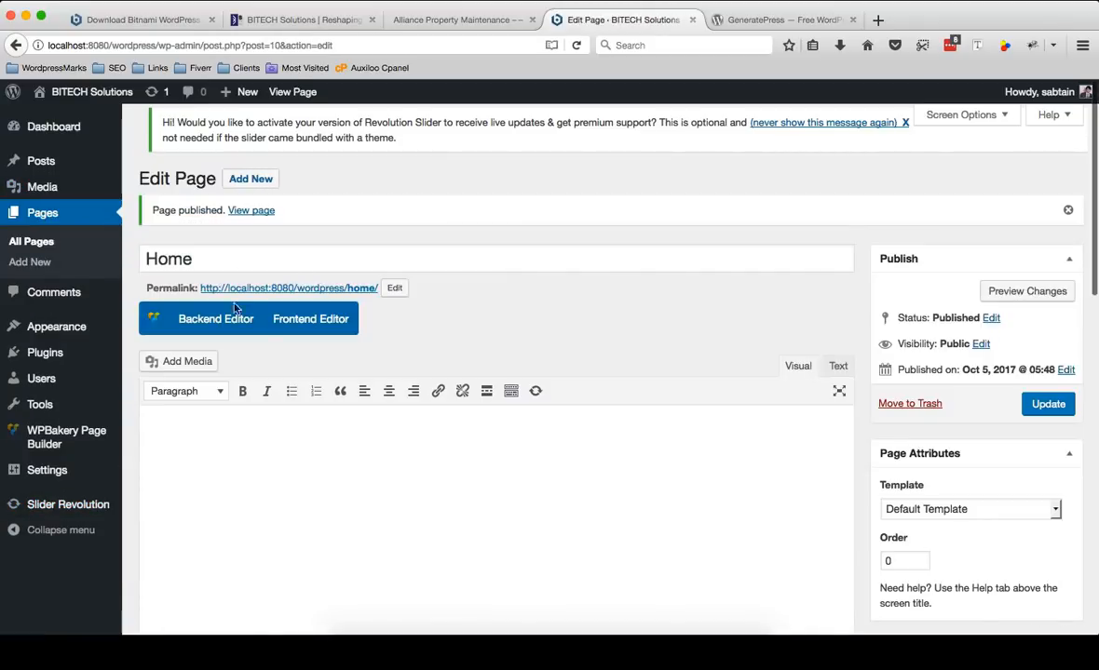
click(236, 311)
scroll(345, 368, down, 5)
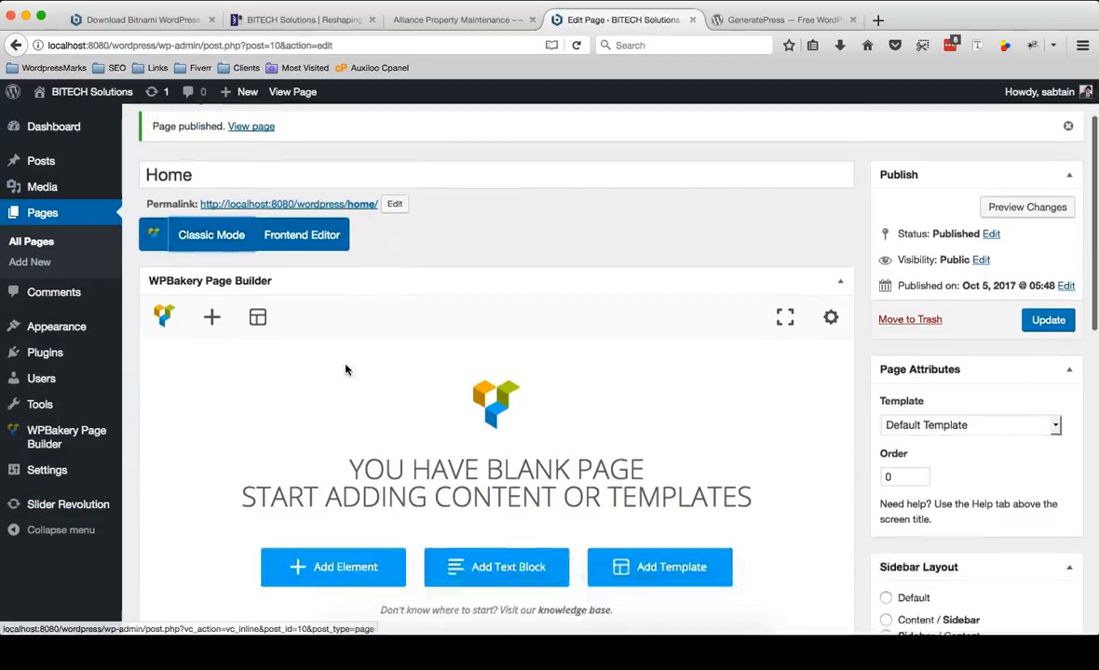
click(352, 439)
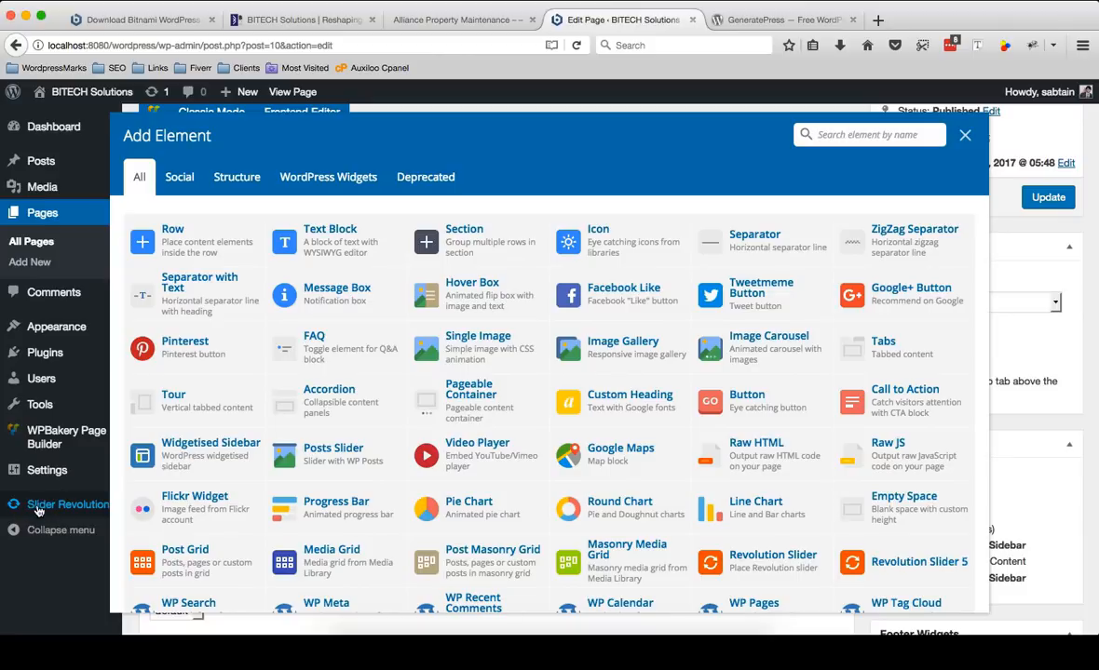
click(760, 580)
- Check which sliders can be selected in the Revolution Slider element's settings
click(624, 313)
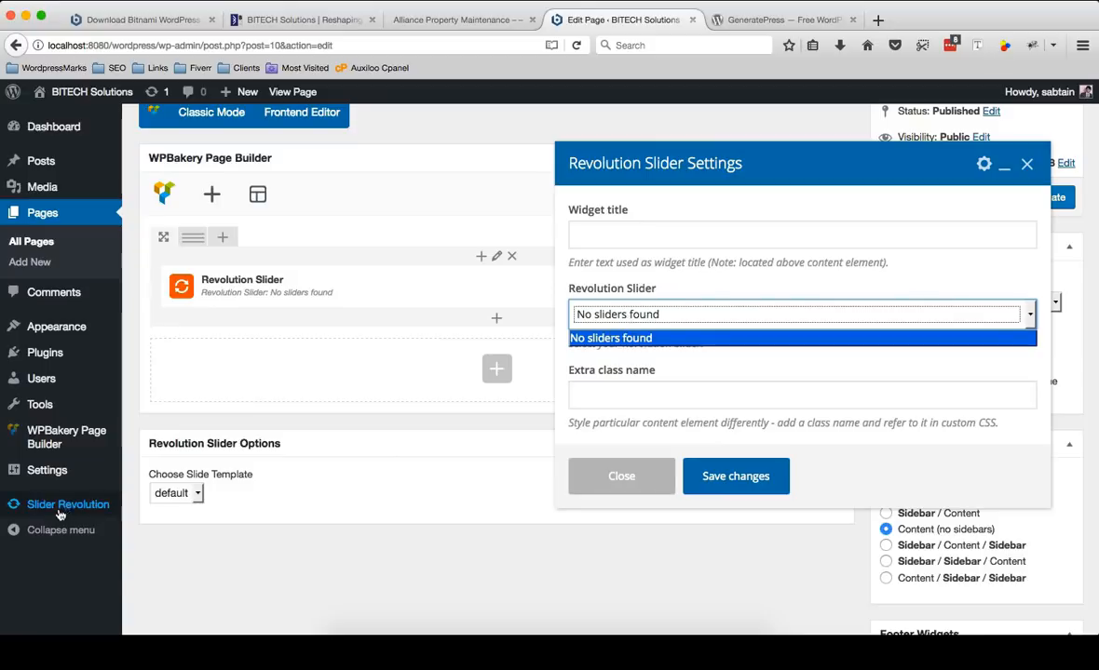
mouse_move(70, 506)
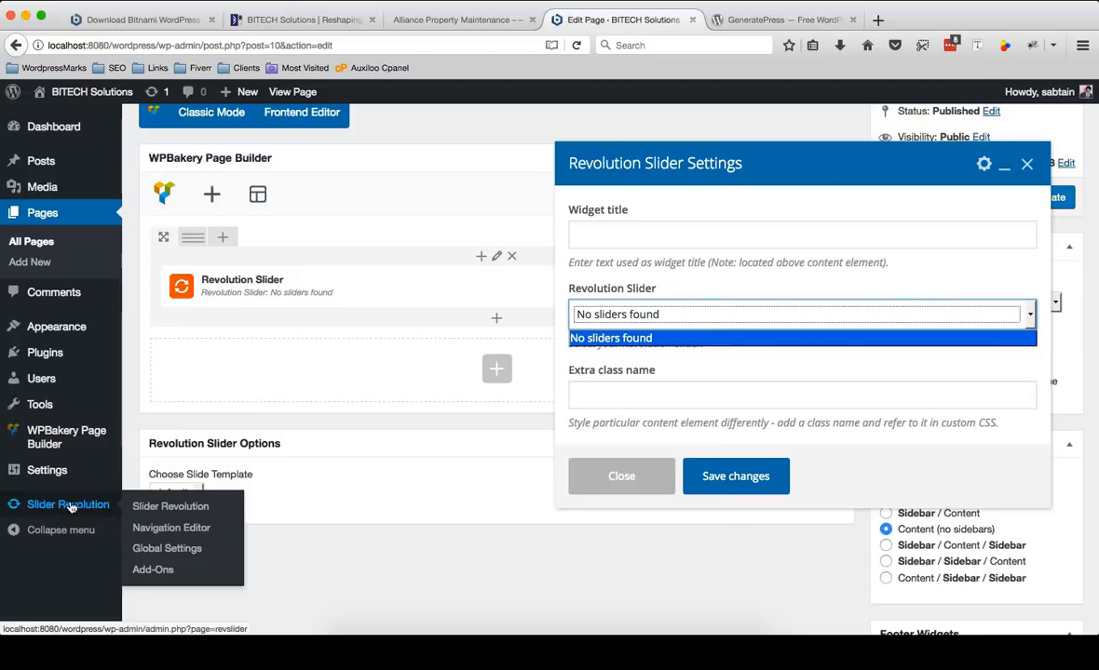
click(678, 336)
click(659, 326)
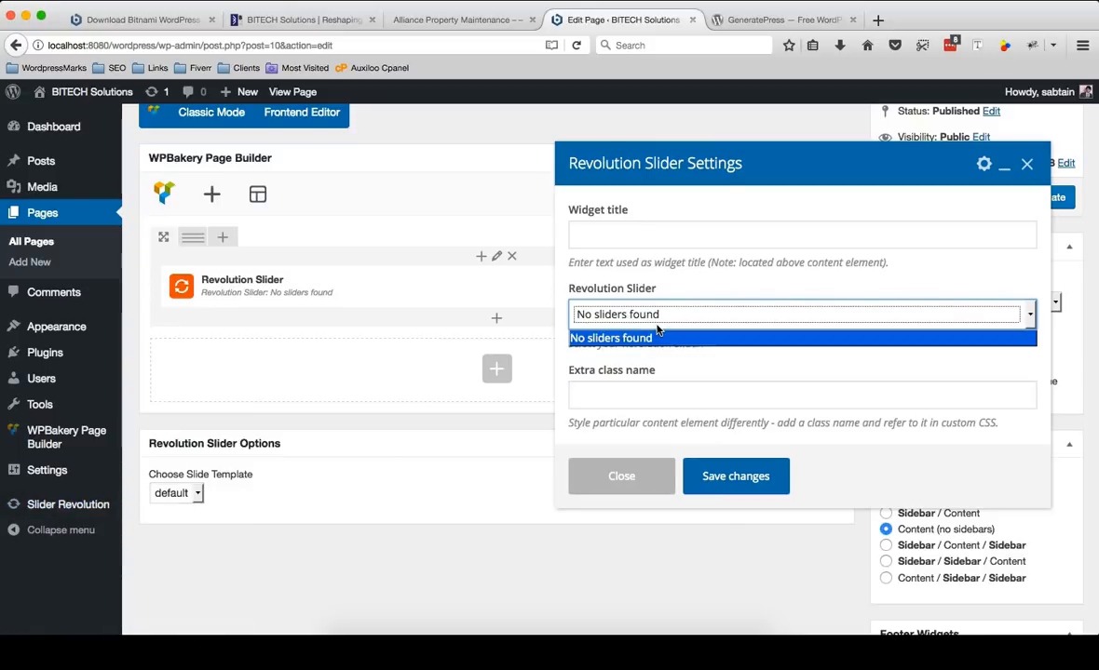
click(657, 334)
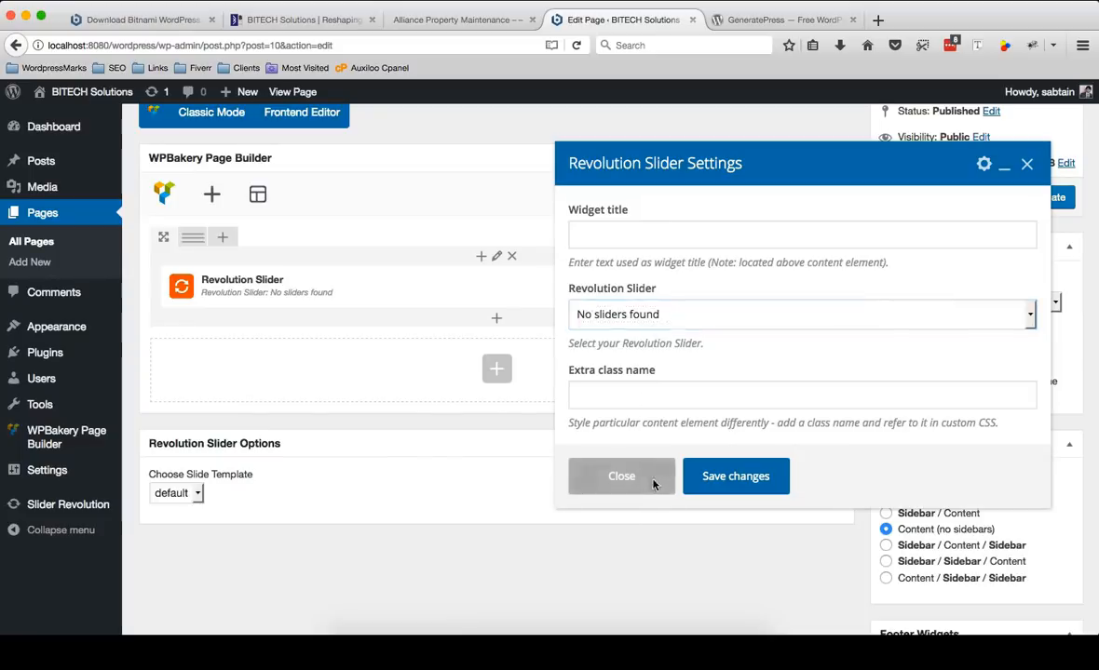
- Close the element's settings without saving and delete the Revolution Slider element from the Home page
click(654, 478)
click(566, 286)
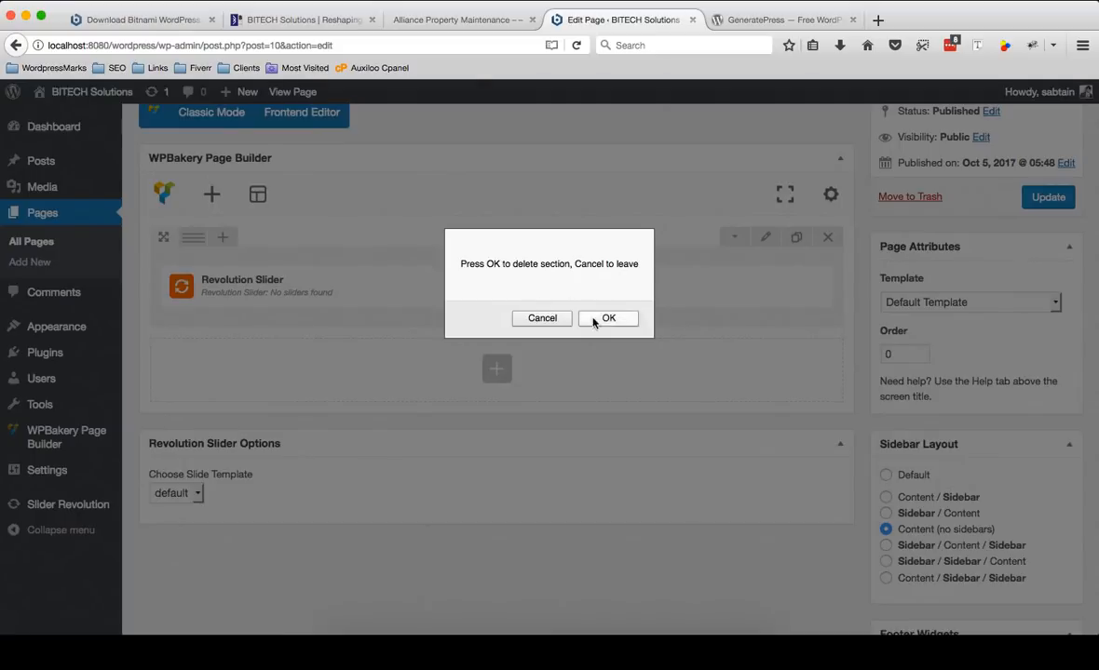
click(595, 318)
- Browse the available page elements and add a Text Block to the empty row
mouse_move(67, 507)
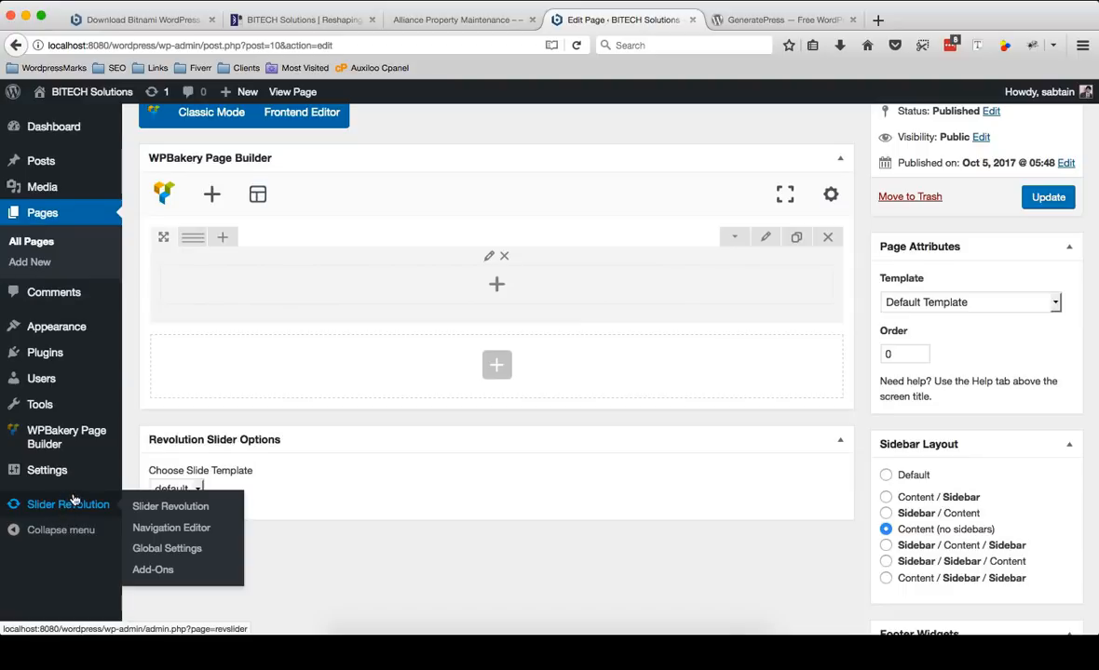
click(496, 284)
scroll(633, 332, down, 2)
scroll(632, 333, up, 2)
scroll(632, 333, down, 2)
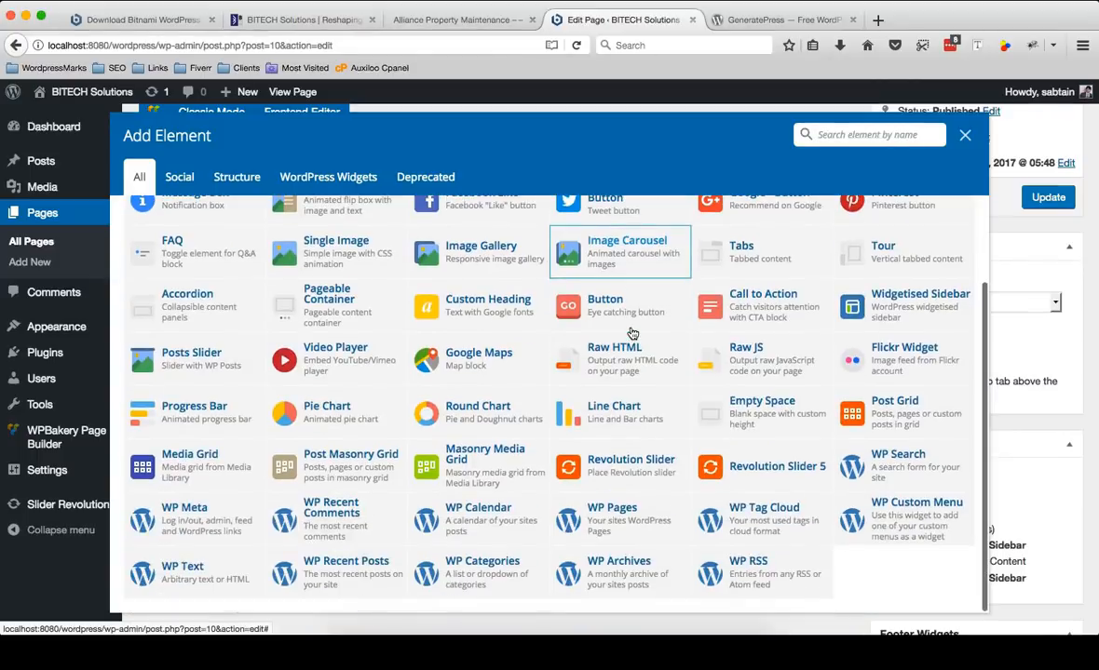
scroll(632, 333, up, 2)
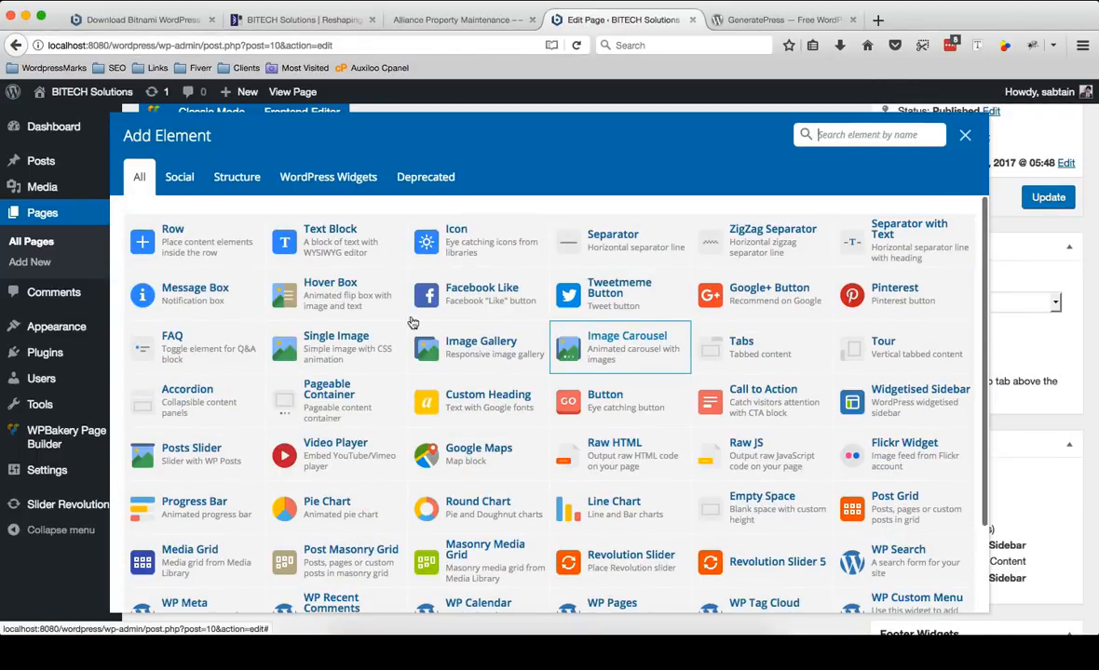
click(365, 236)
- Replace the text block's placeholder text with the sample shortcode [dfadfasdfd]
drag(723, 377, 477, 287)
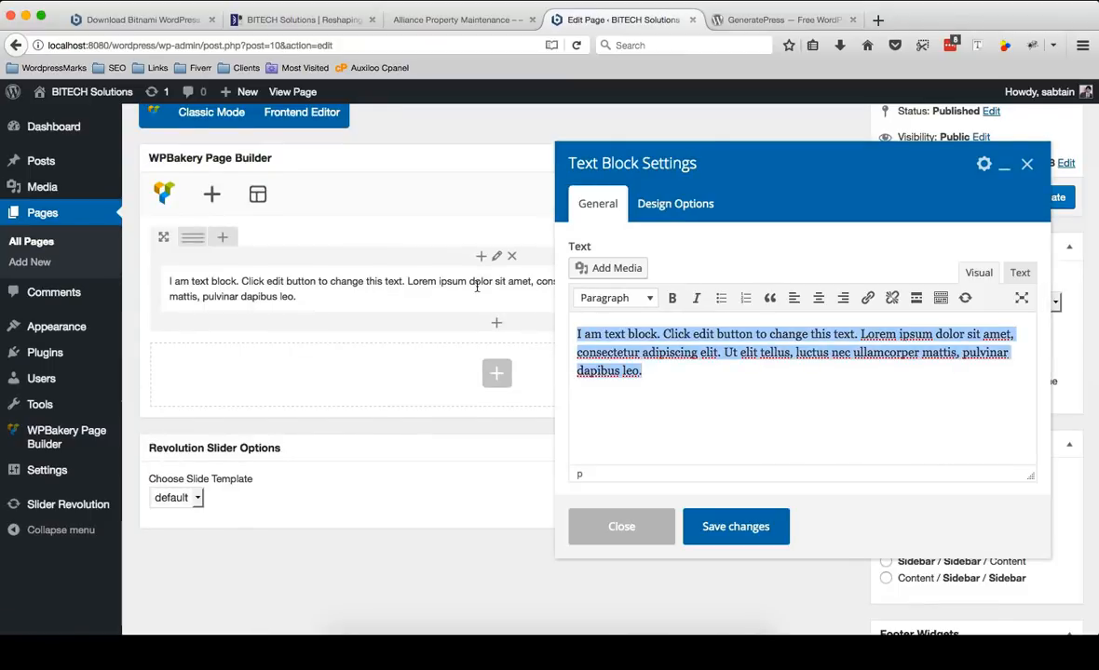
text({)
key(BackSpace)
text([)
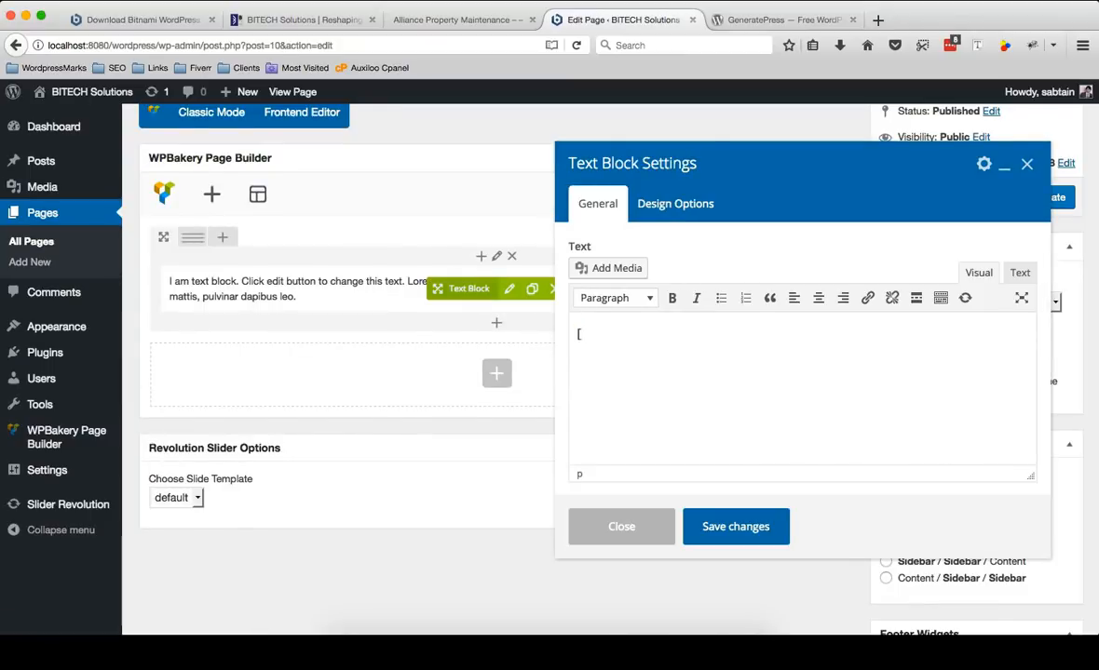
text(dfadfasdfd])
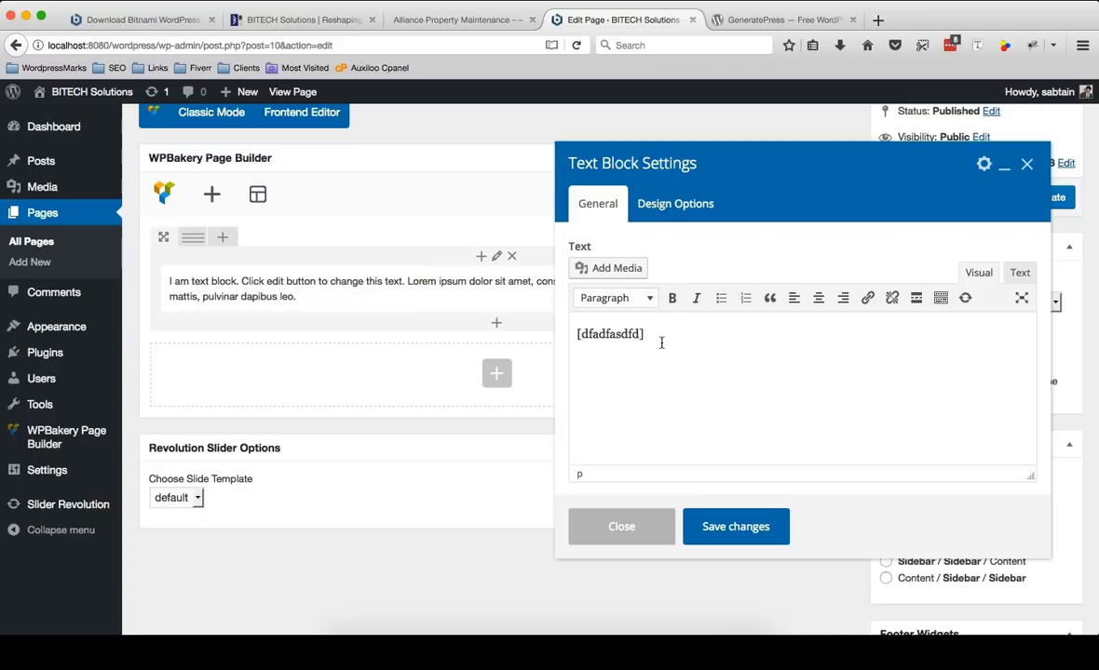
- Clear the sample shortcode, close the settings without saving, and delete the text block from the row
drag(576, 334, 644, 335)
key(BackSpace)
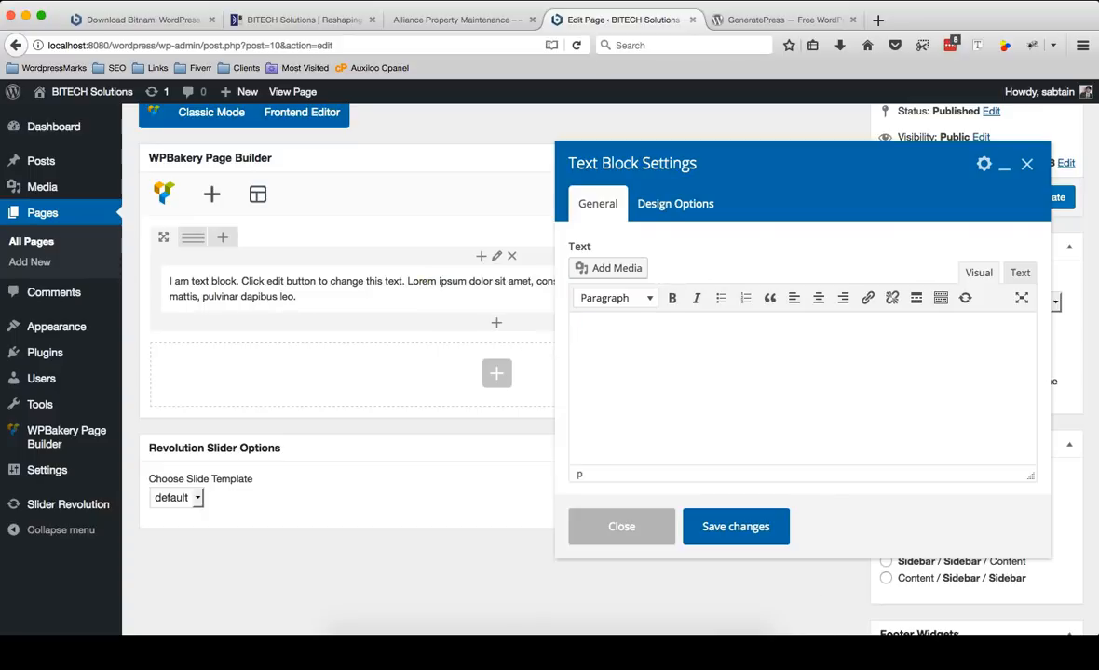
click(642, 520)
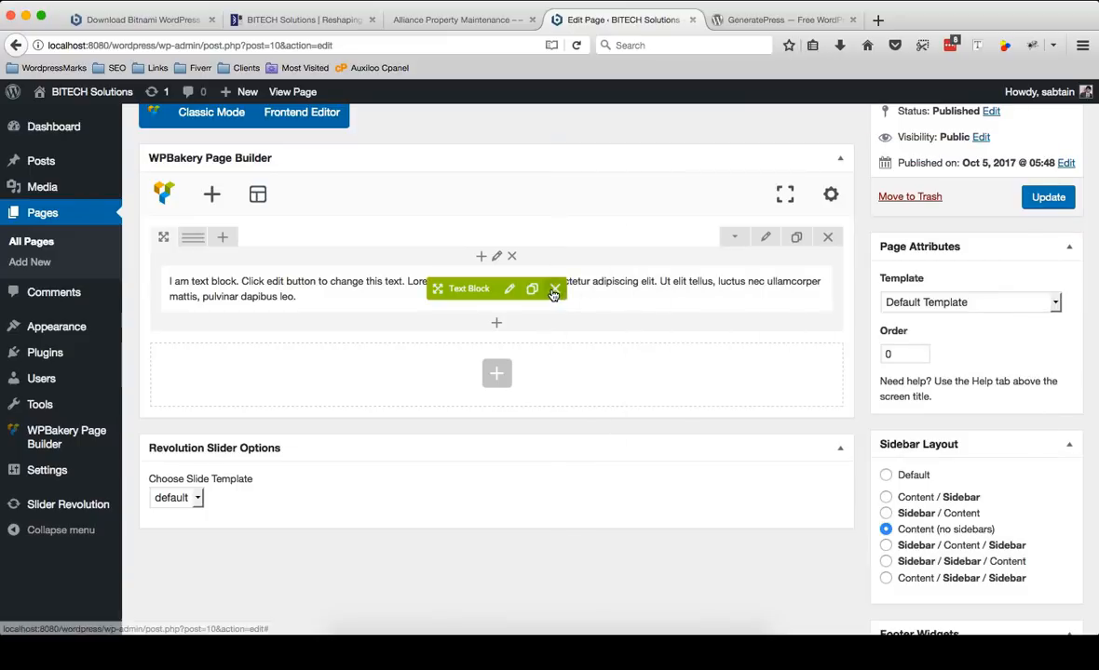
click(554, 295)
click(589, 317)
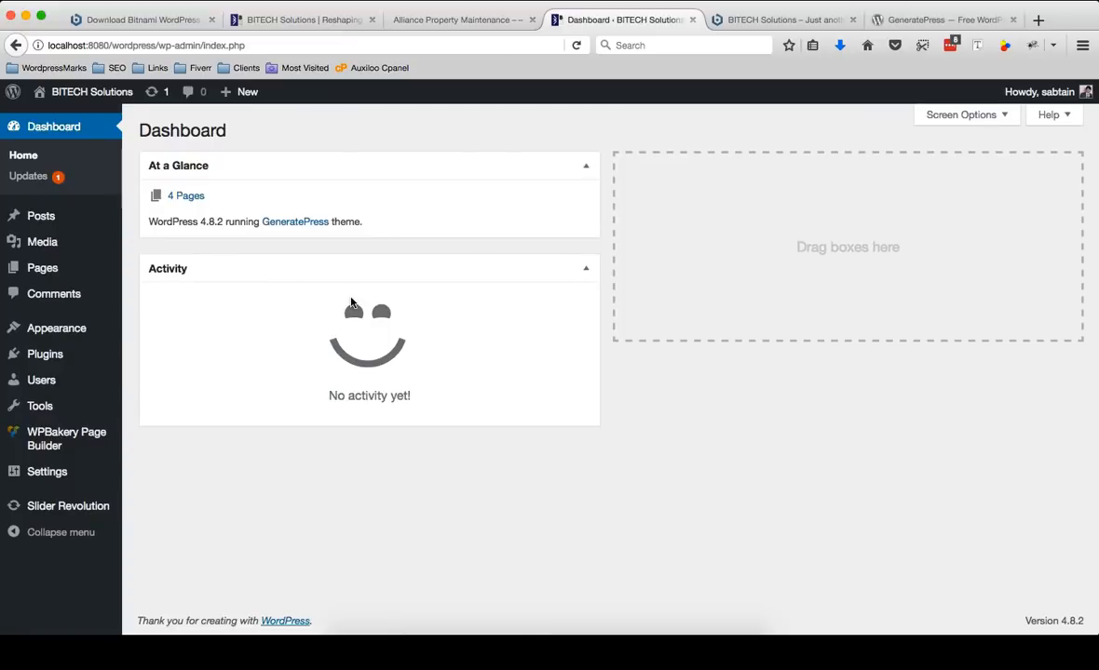
- Check the installed plugins list, and examine the Slider Revolution overview's slider creation options, activation, update and support sections
click(81, 351)
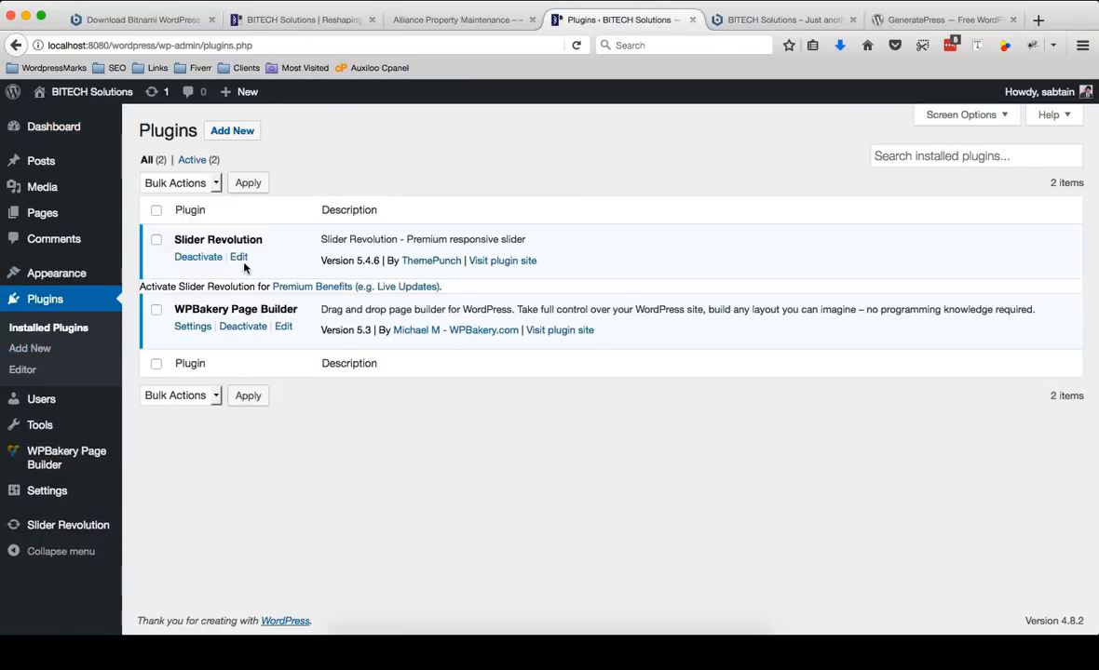
click(73, 528)
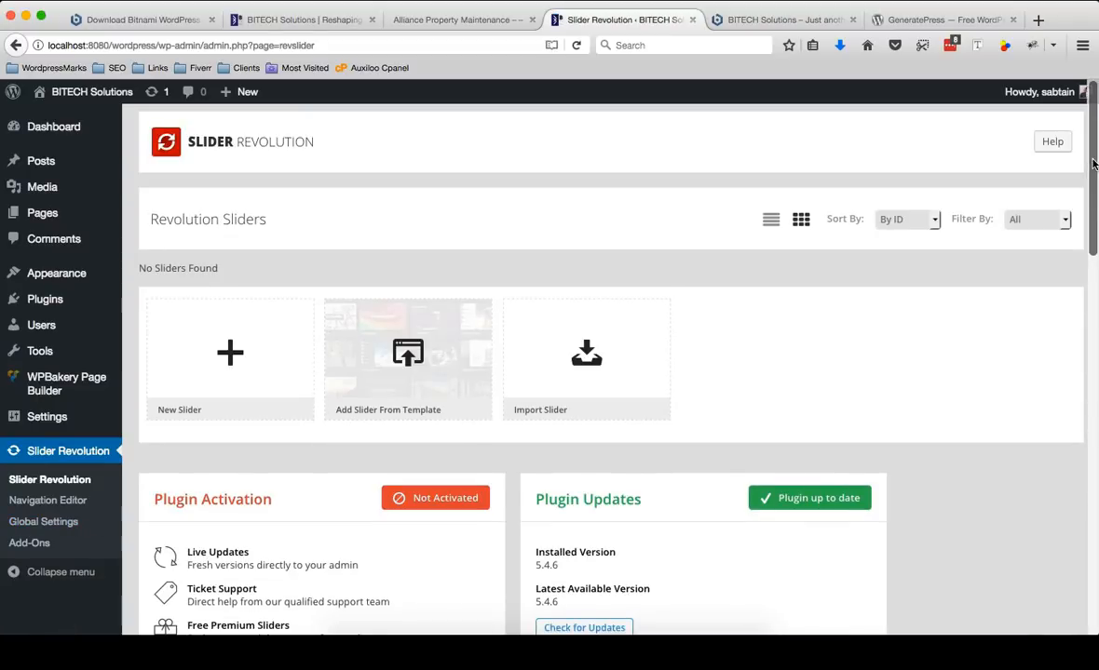
scroll(1094, 164, down, 1)
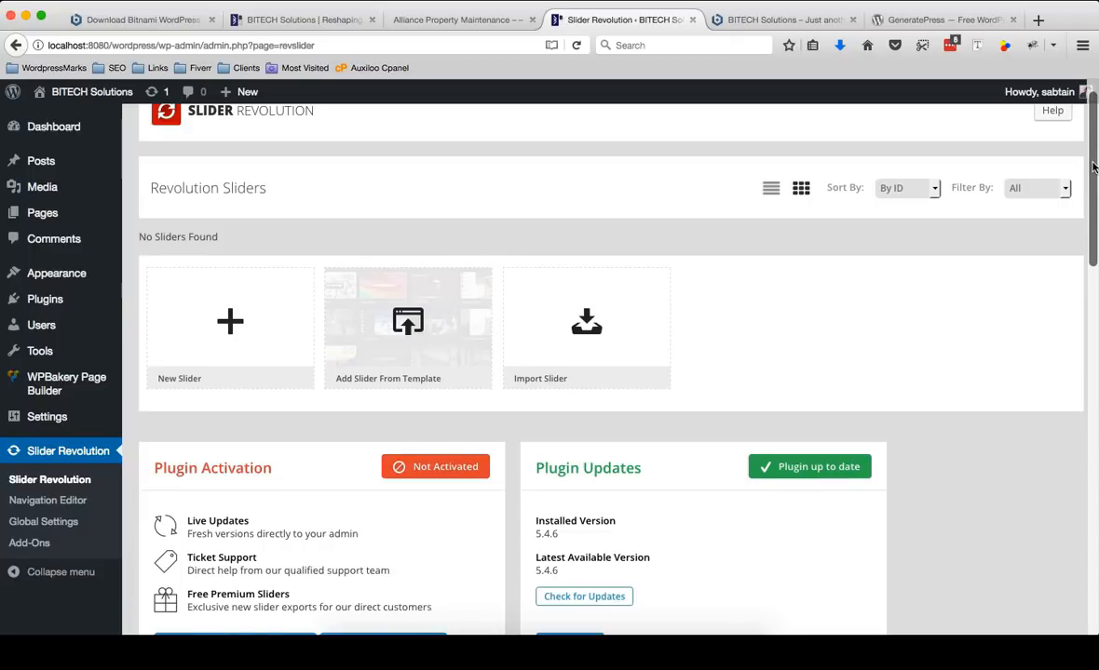
scroll(1074, 135, up, 1)
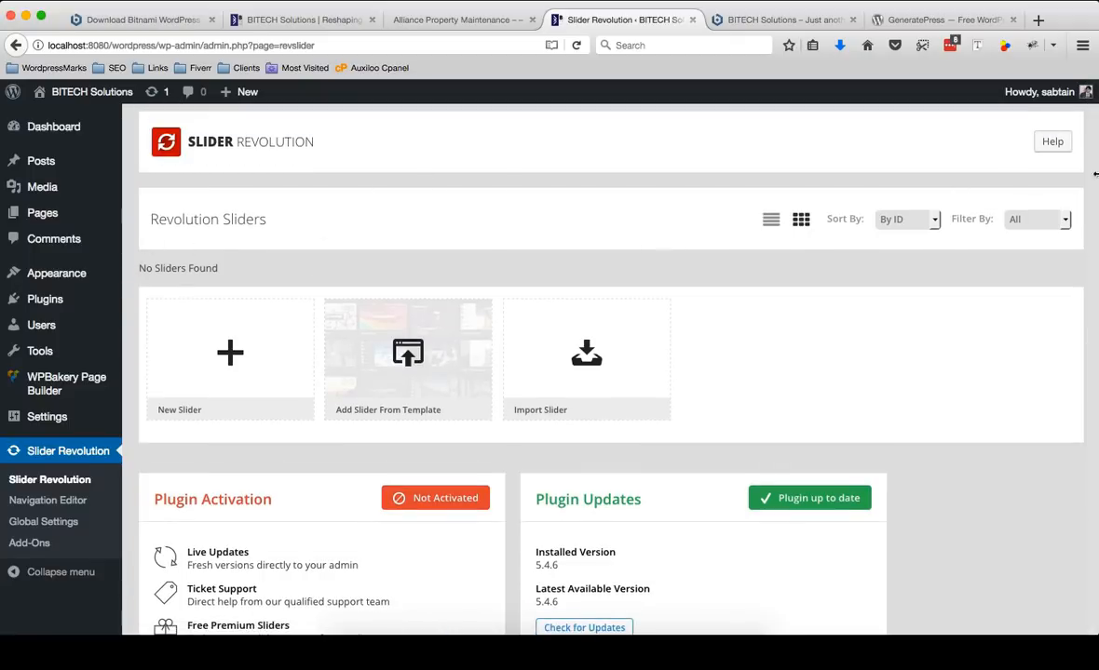
scroll(995, 368, down, 3)
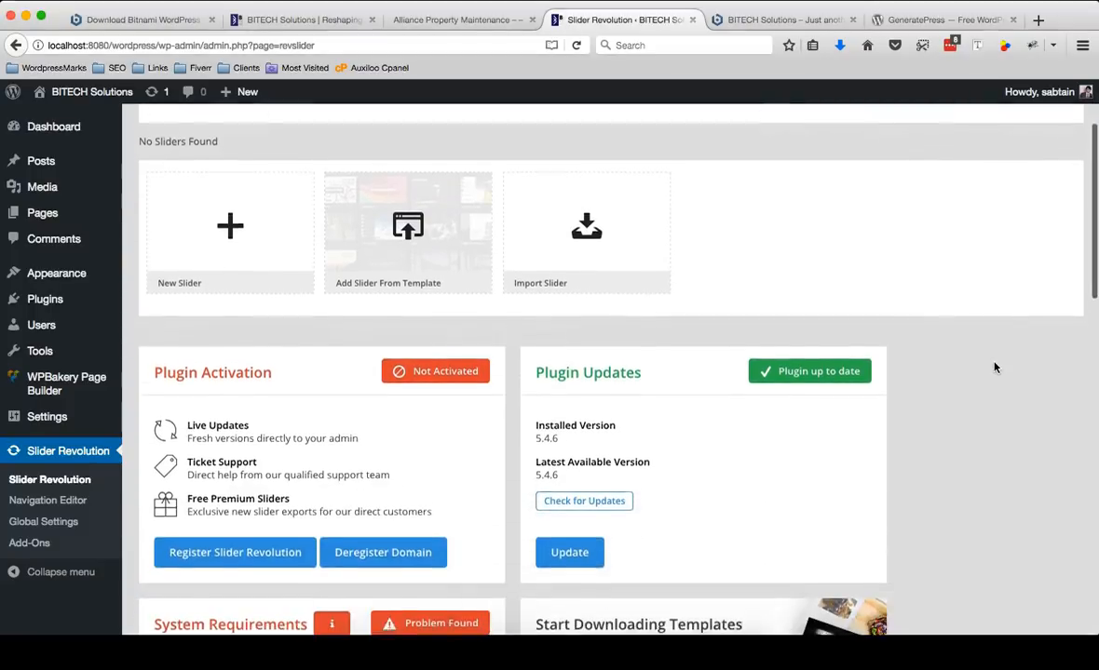
scroll(995, 321, down, 5)
scroll(994, 322, down, 4)
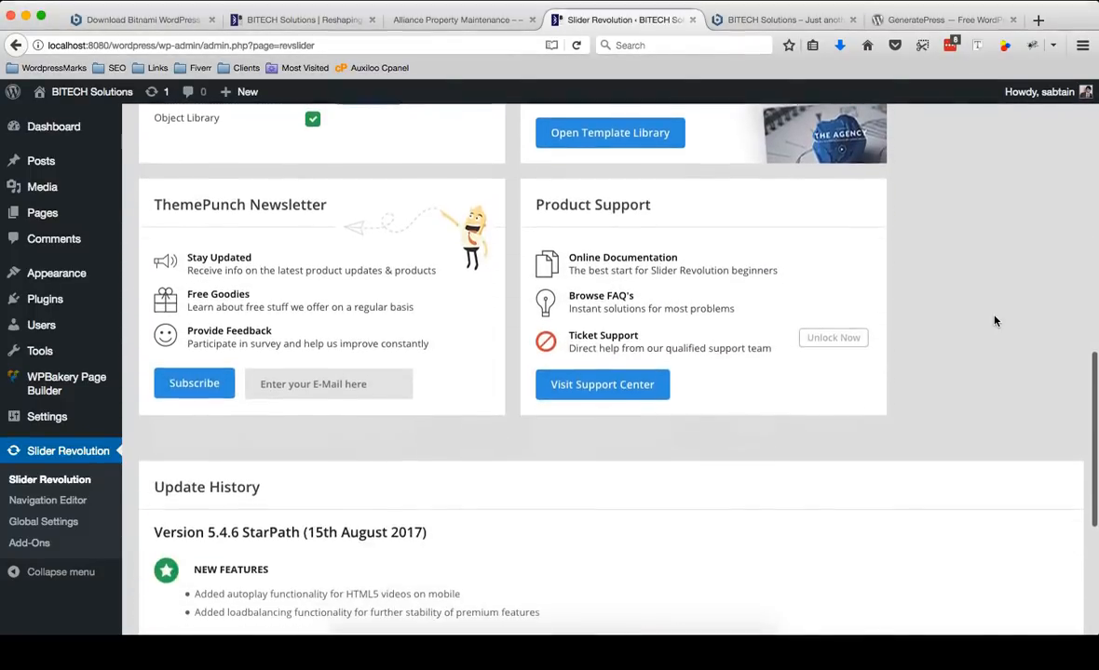
scroll(995, 321, up, 10)
scroll(994, 321, up, 2)
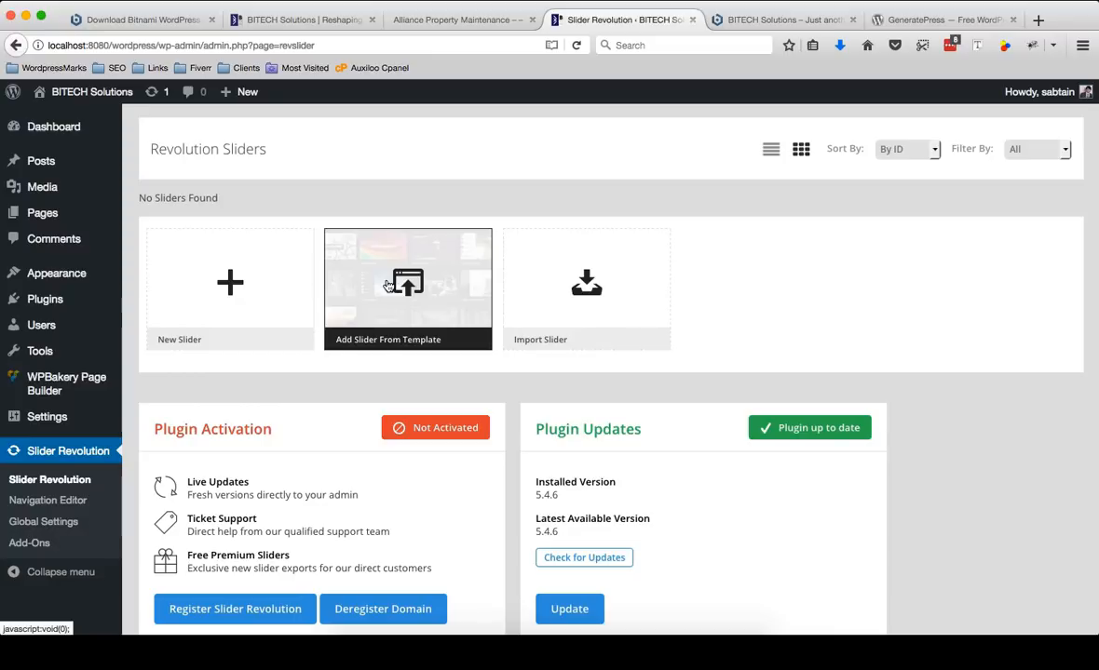
- Start a new slider in Slider Revolution, opening its slider settings
click(219, 276)
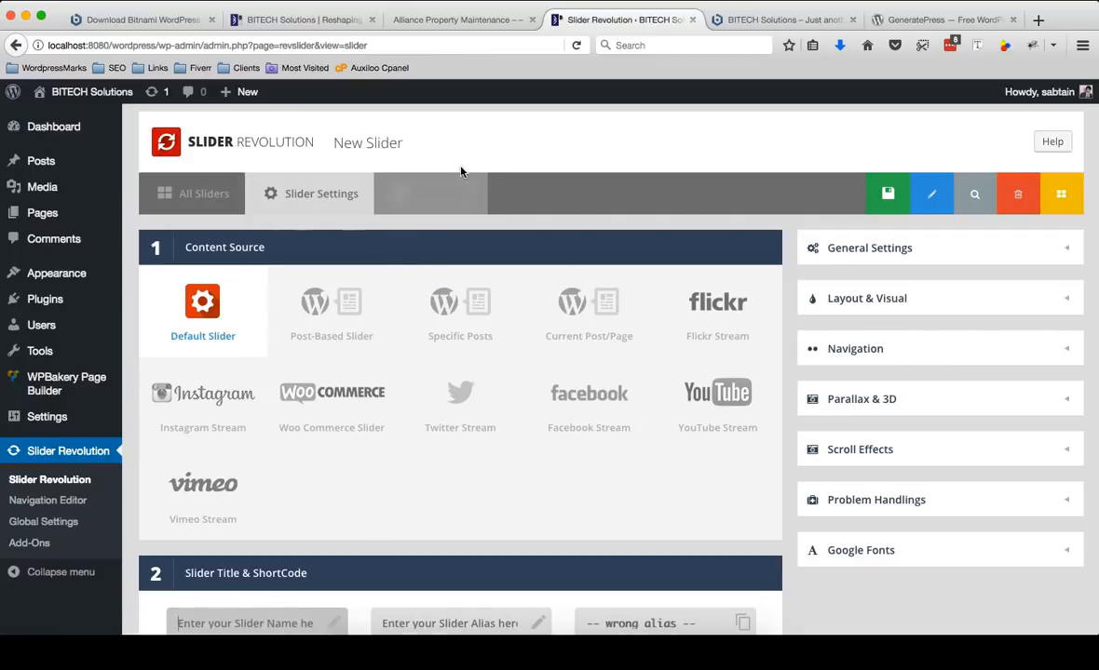
- Look over the new slider's settings page and examine the example sliders on the Alliance Property Maintenance and BITECH Solutions sites
scroll(1006, 204, down, 2)
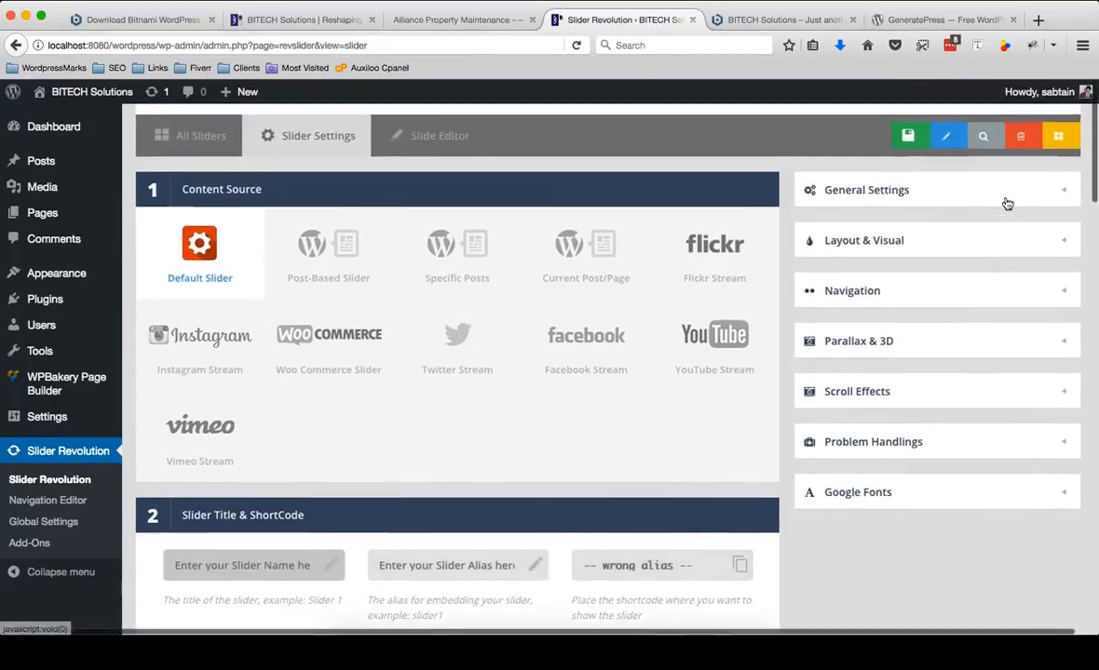
scroll(1007, 204, up, 2)
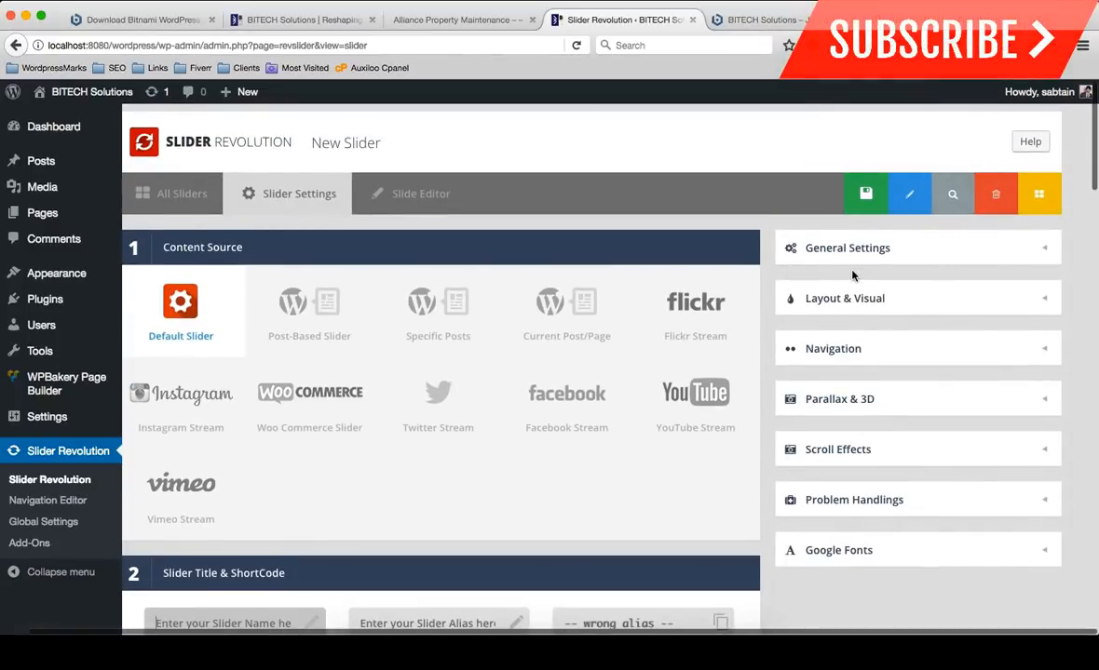
scroll(854, 276, down, 3)
scroll(854, 277, up, 1)
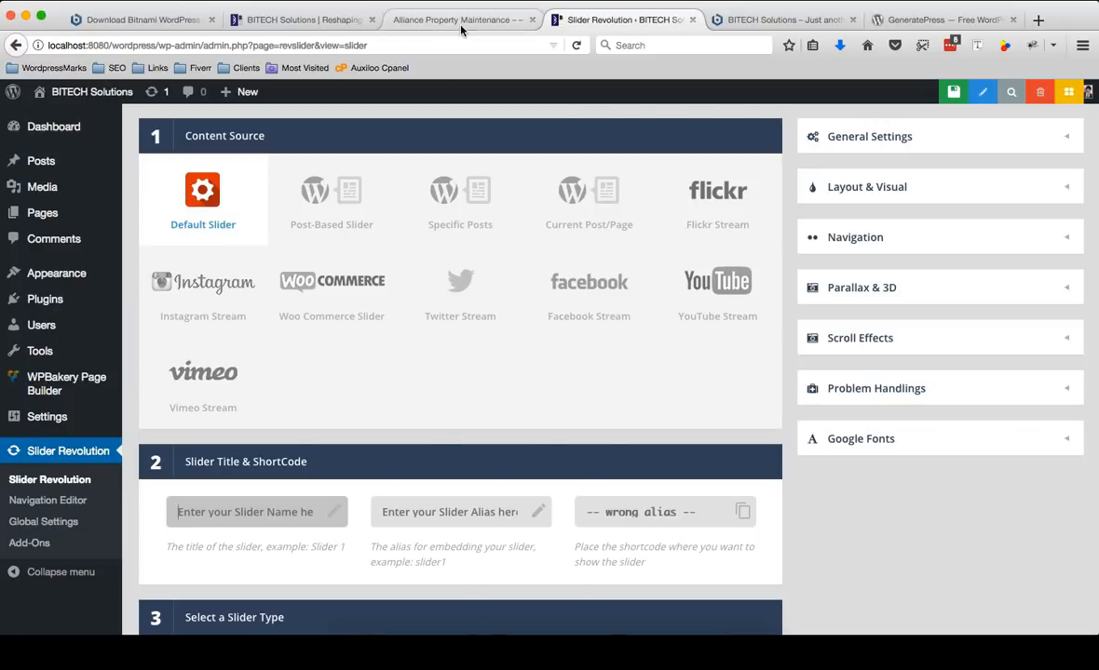
click(424, 20)
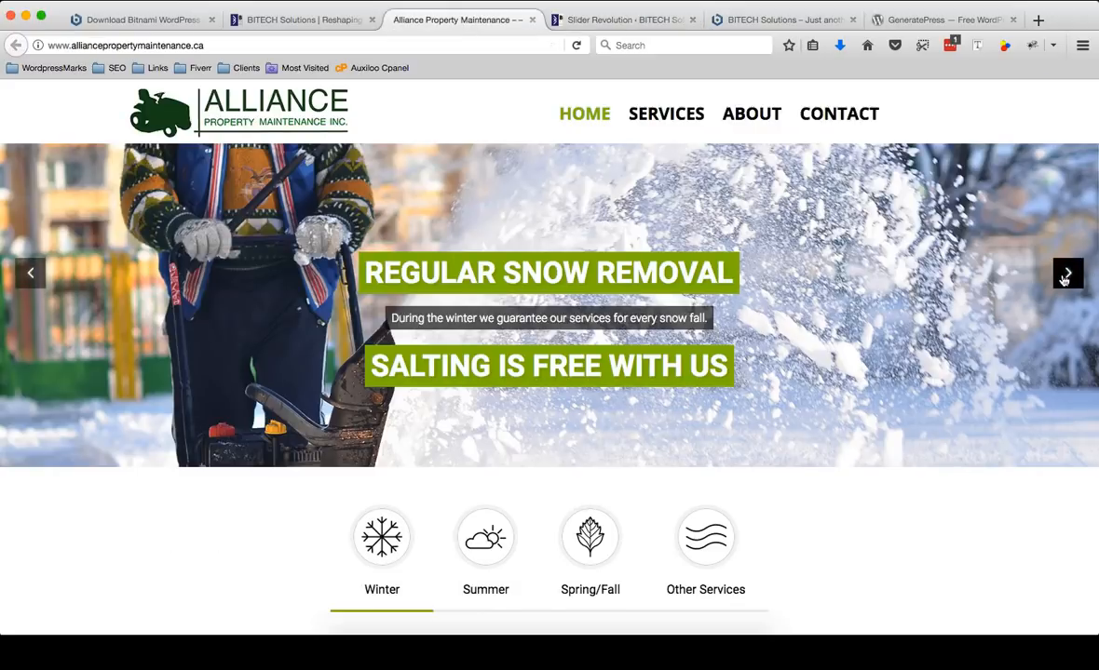
click(1065, 280)
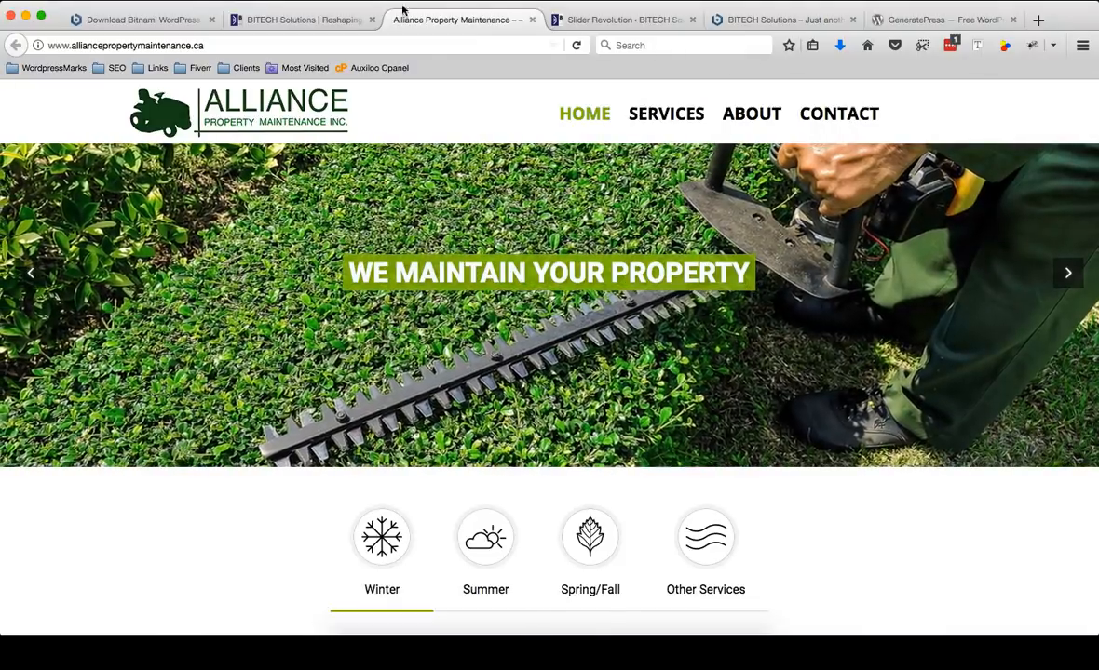
click(338, 19)
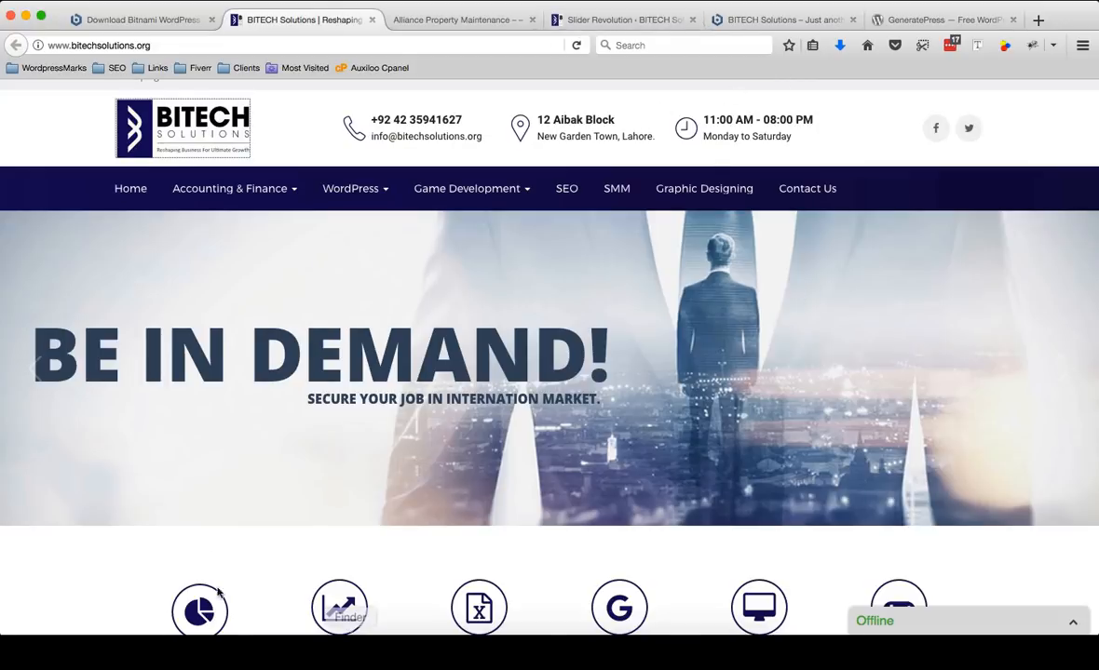
click(652, 18)
scroll(186, 195, up, 2)
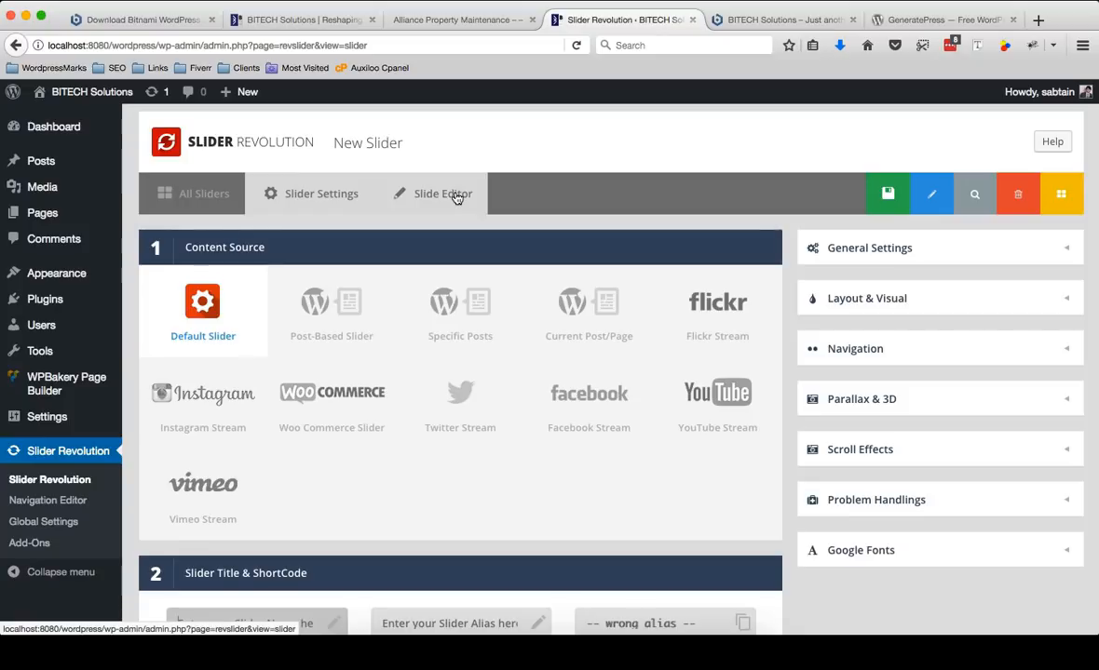
- Name the new slider HomeSlider and give it the alias homeslider
scroll(485, 285, down, 3)
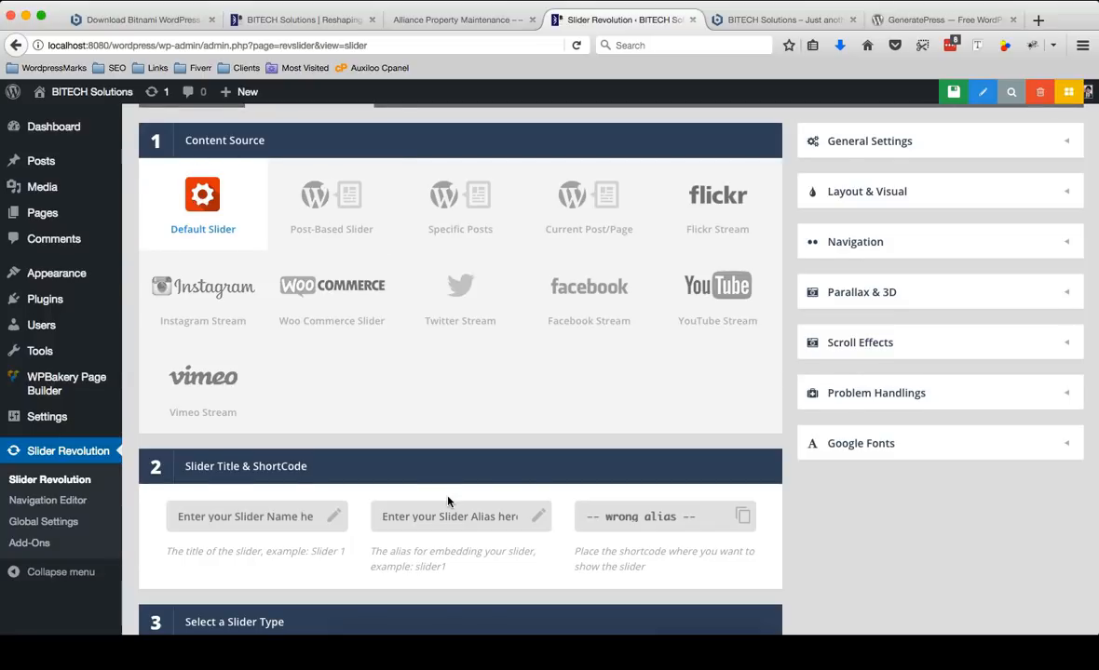
scroll(449, 500, down, 5)
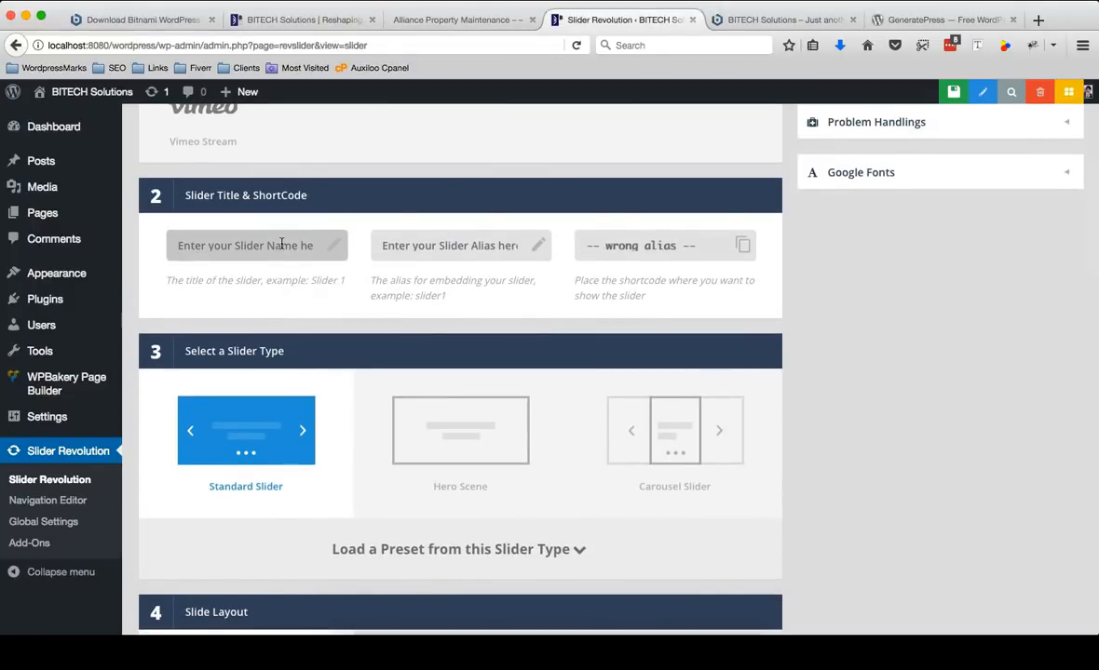
click(281, 244)
text(HomeSlider)
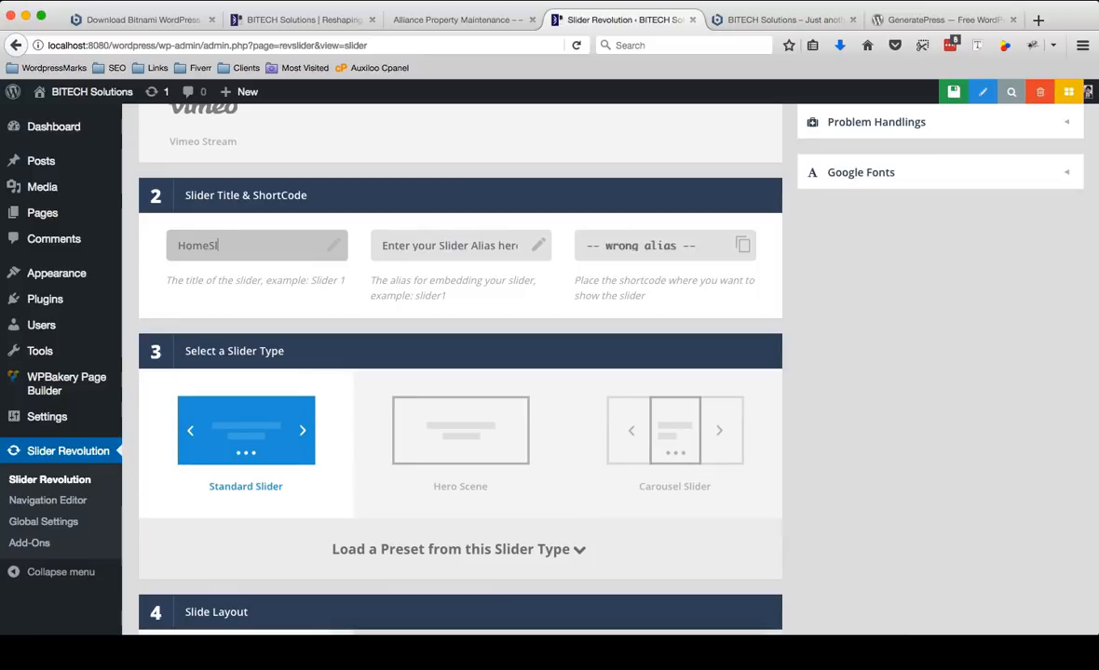
click(486, 250)
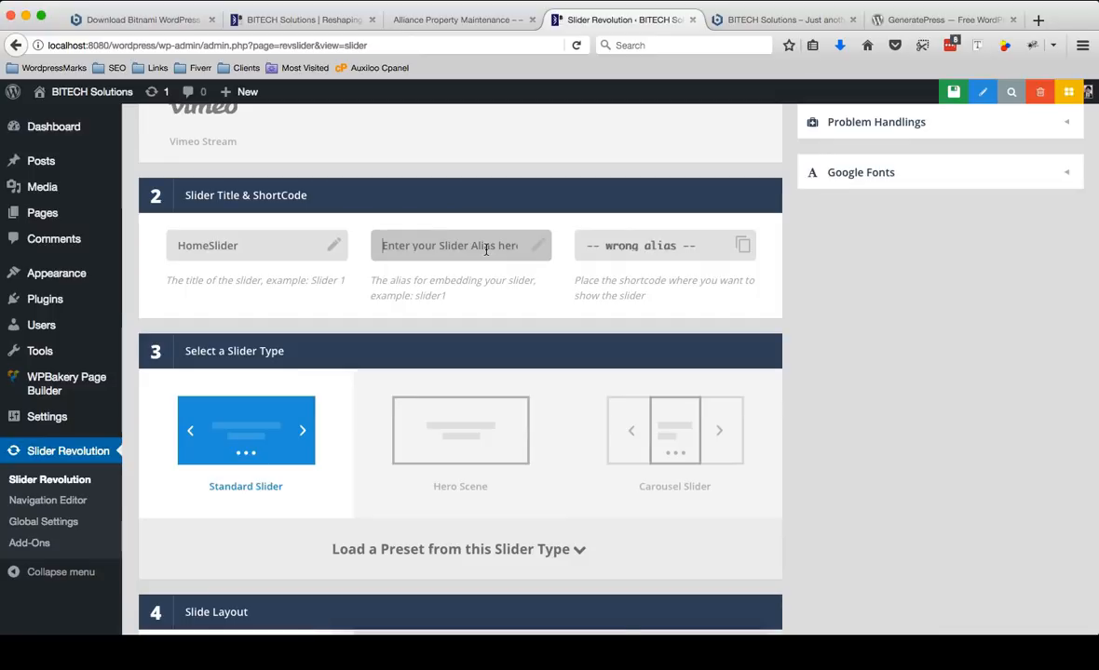
text(homeslider)
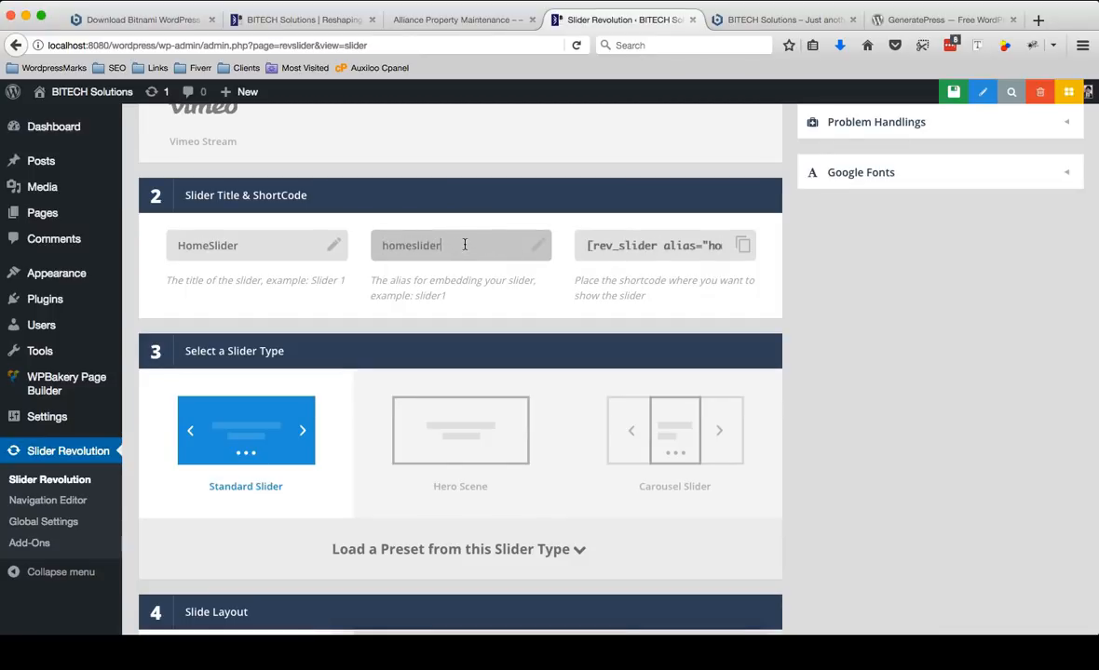
- Check the slider's title and alias, and select the shortcode generated for embedding it
drag(465, 245, 364, 244)
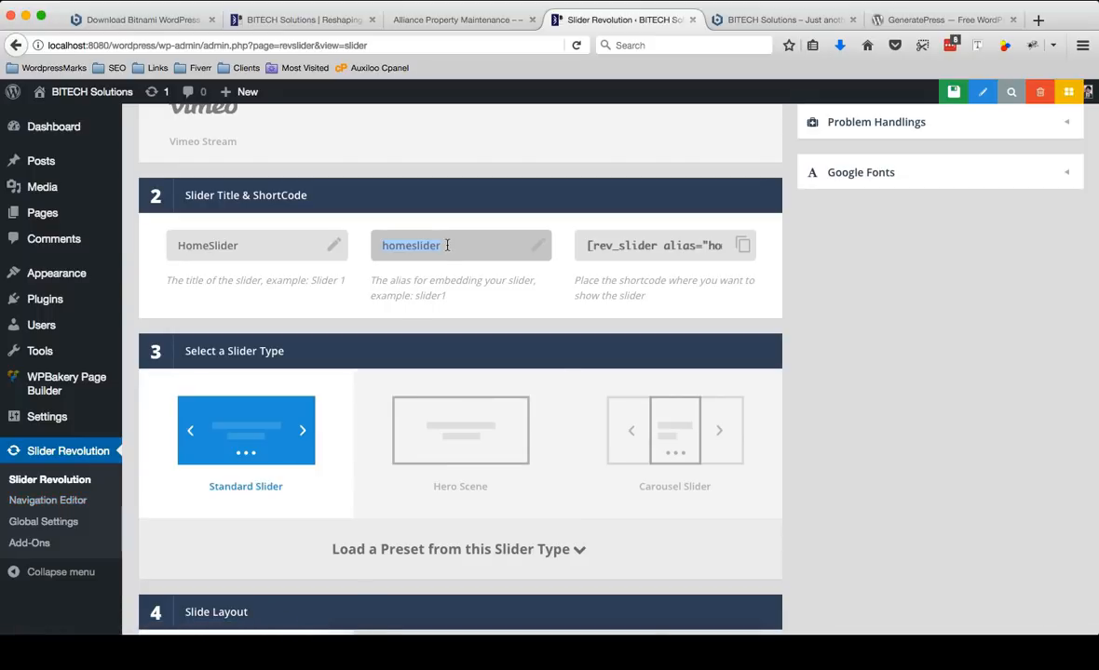
drag(588, 246, 752, 253)
drag(630, 246, 782, 266)
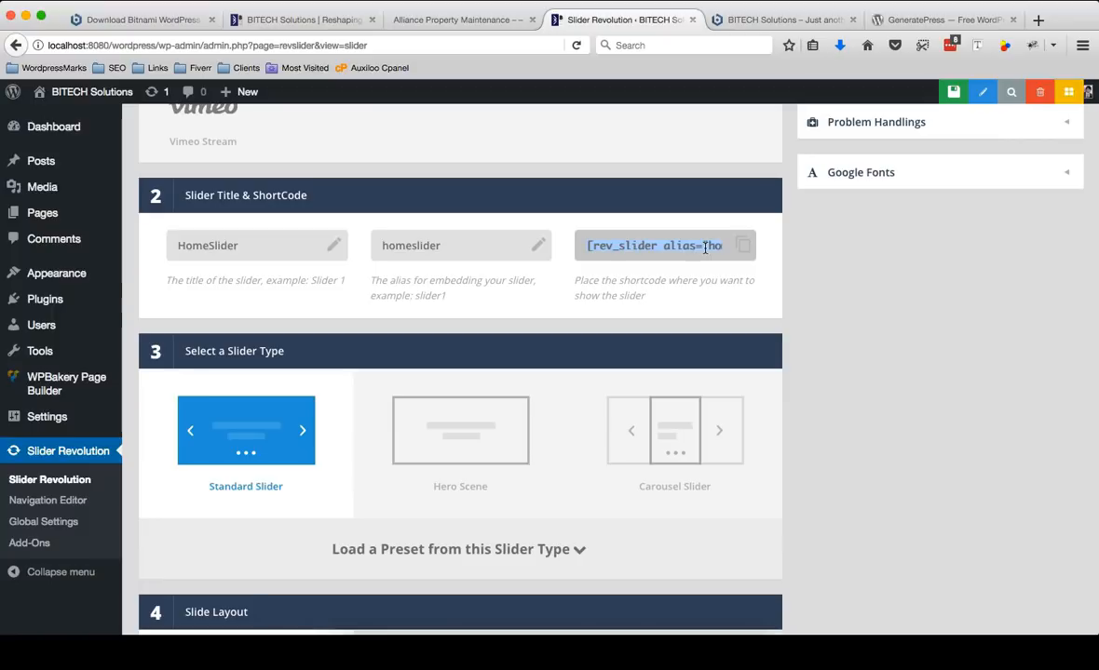
click(307, 240)
click(461, 251)
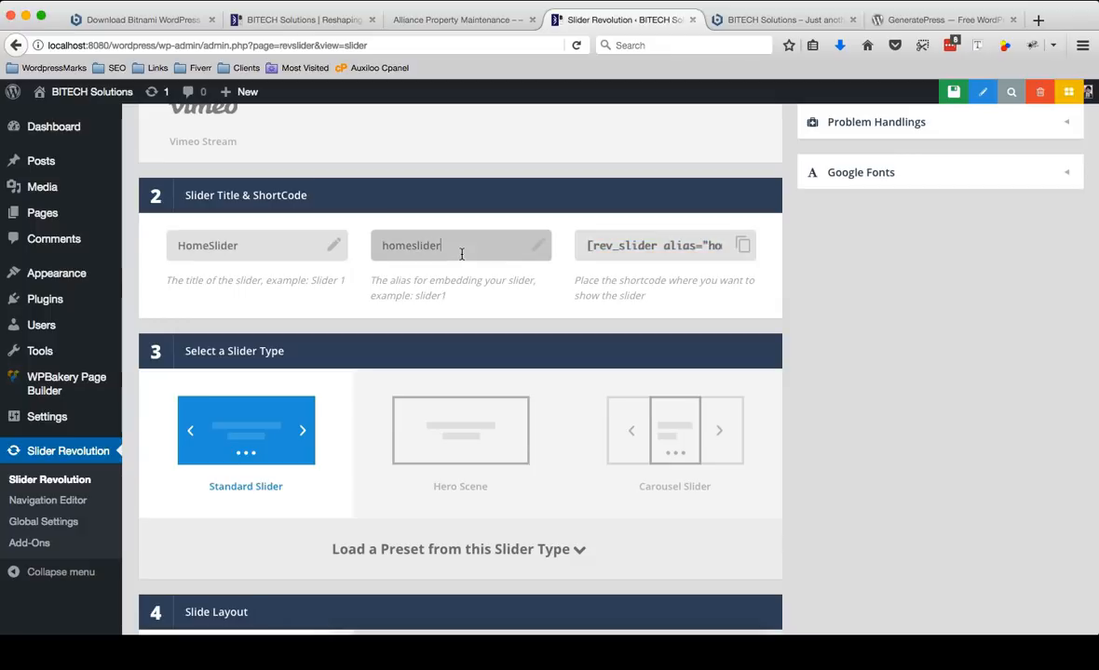
click(673, 249)
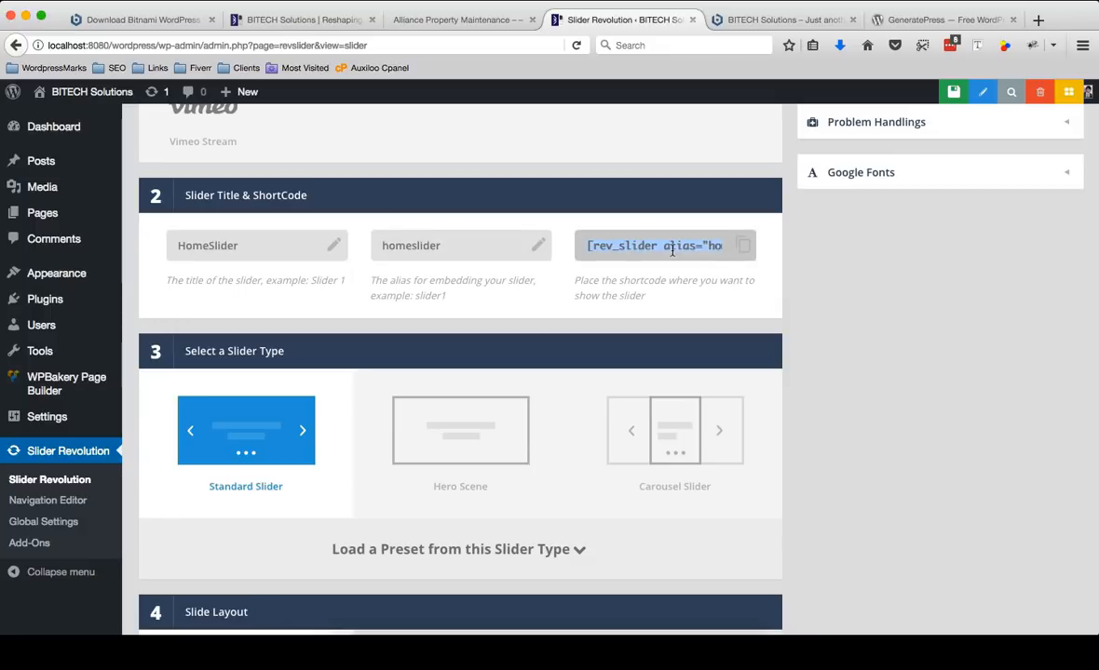
- Review the available slider types and expand the presets for the Standard Slider type to examine them
scroll(927, 412, down, 3)
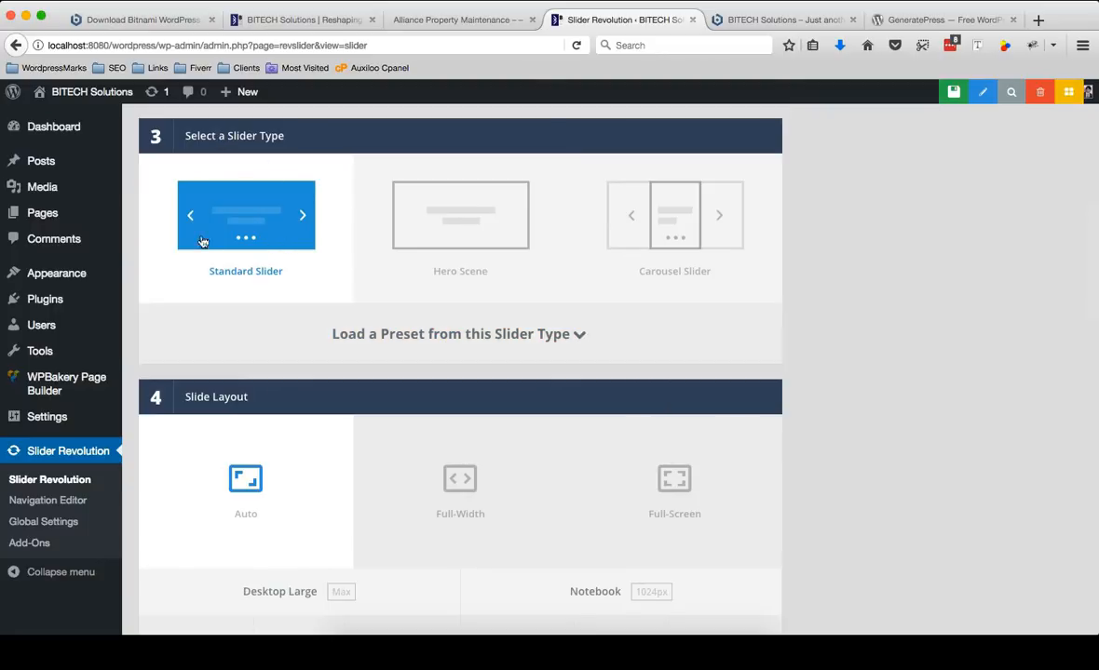
scroll(965, 270, up, 6)
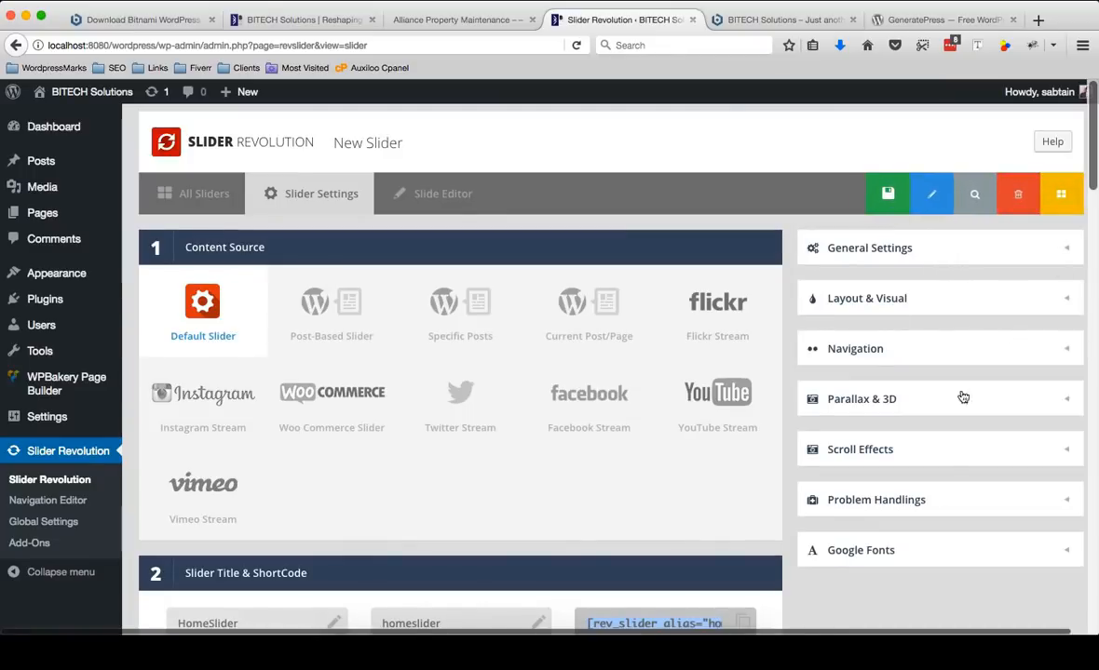
scroll(947, 285, down, 7)
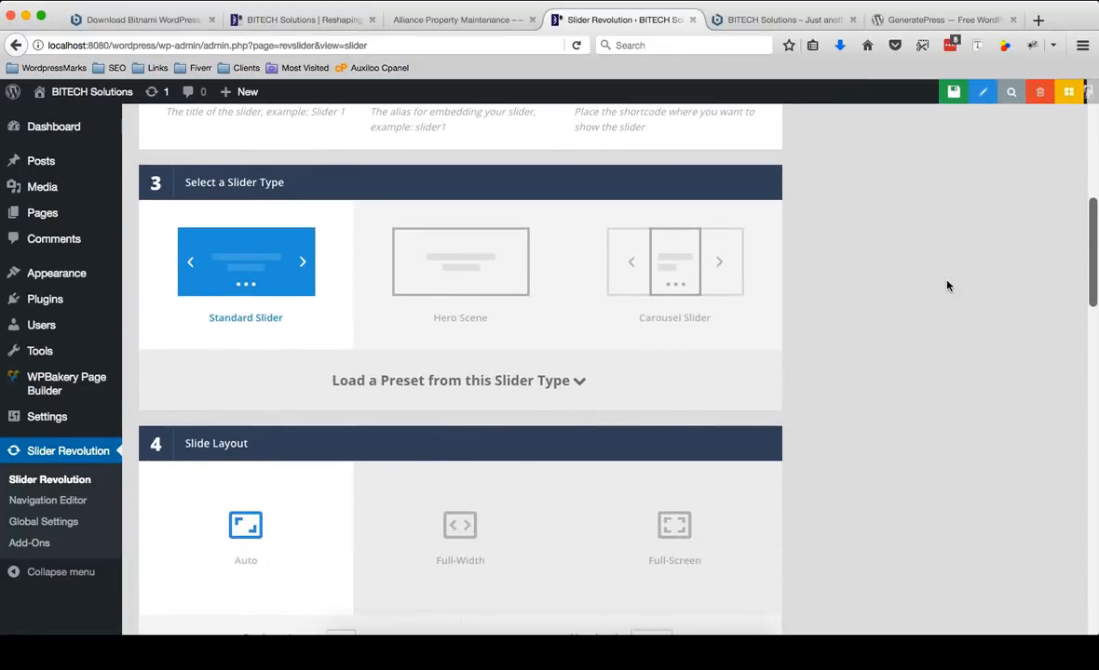
scroll(947, 285, down, 1)
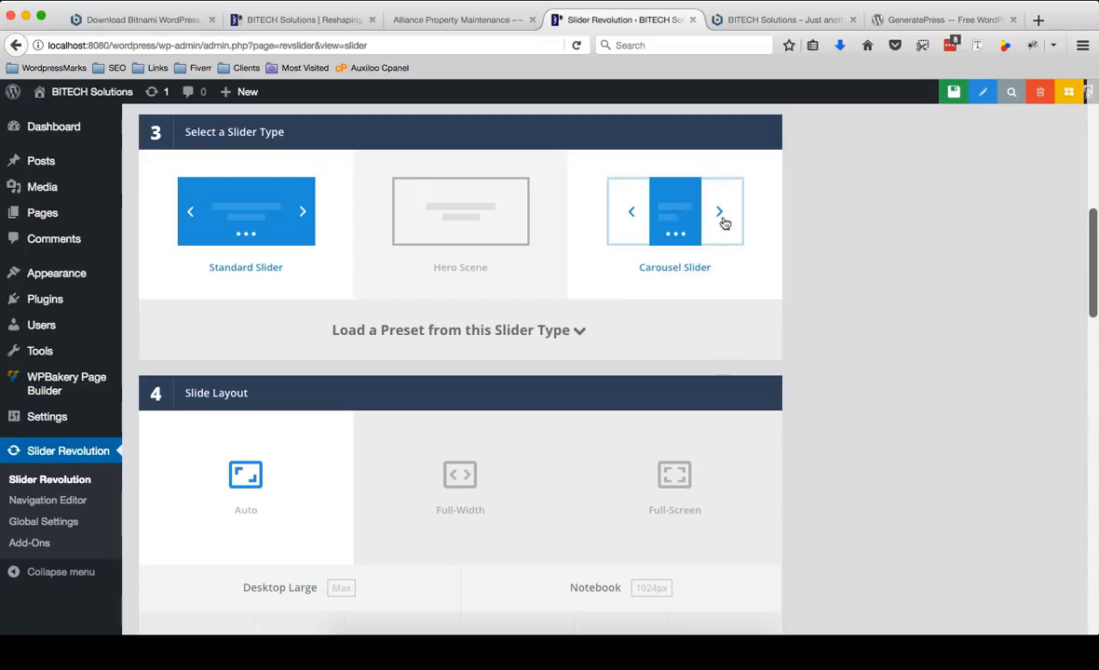
click(564, 317)
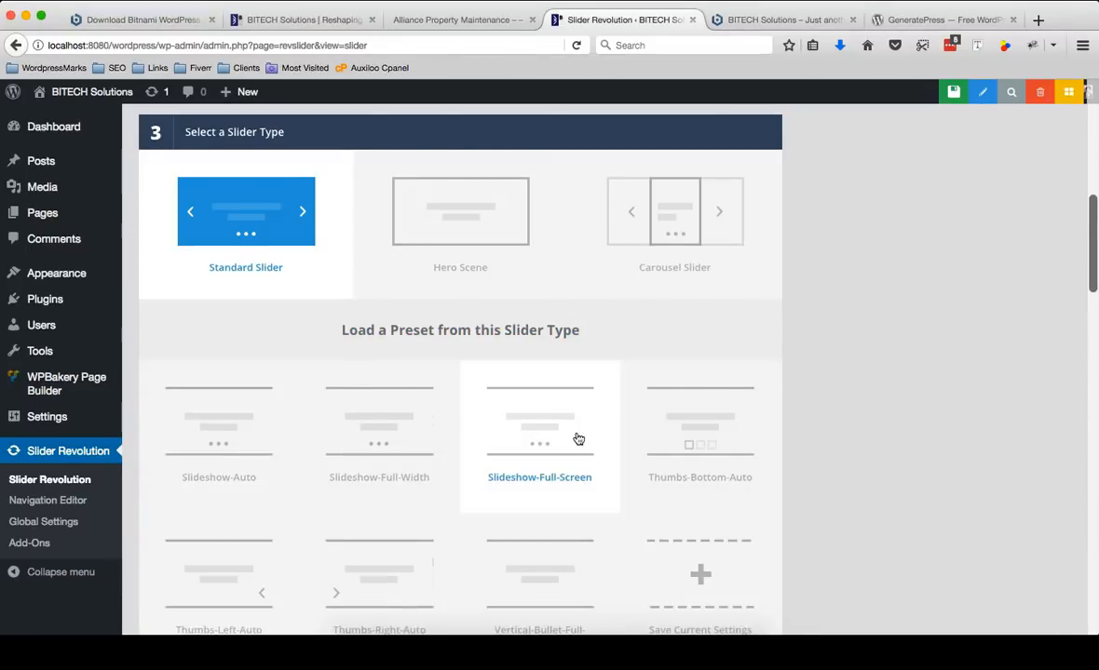
scroll(838, 430, down, 2)
scroll(871, 432, down, 3)
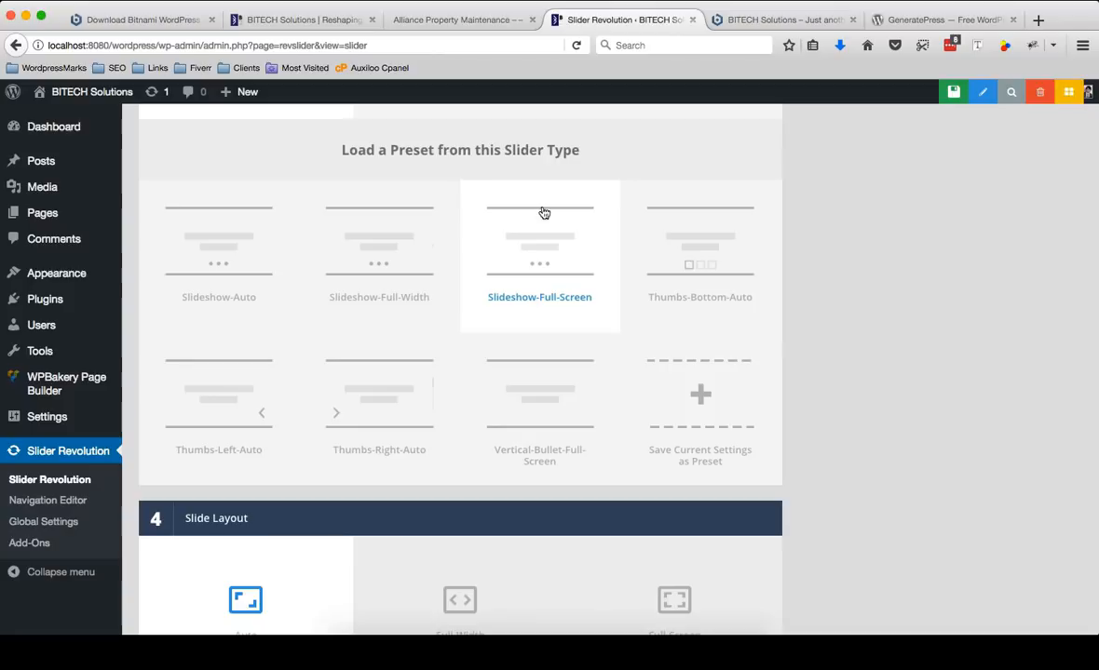
scroll(920, 212, up, 4)
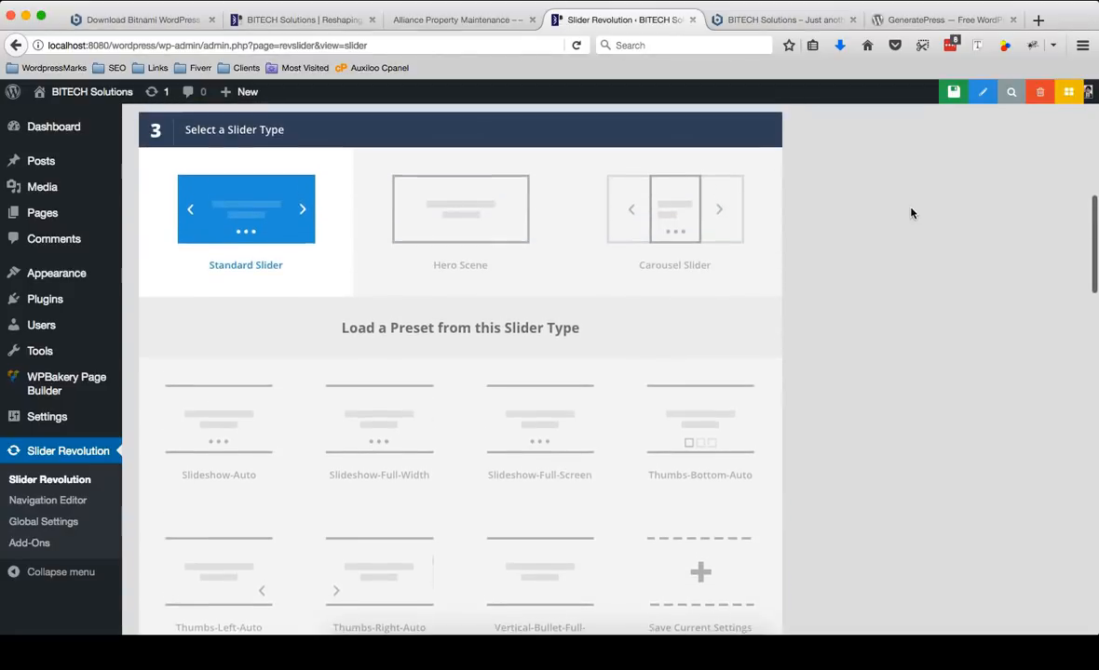
scroll(856, 319, down, 8)
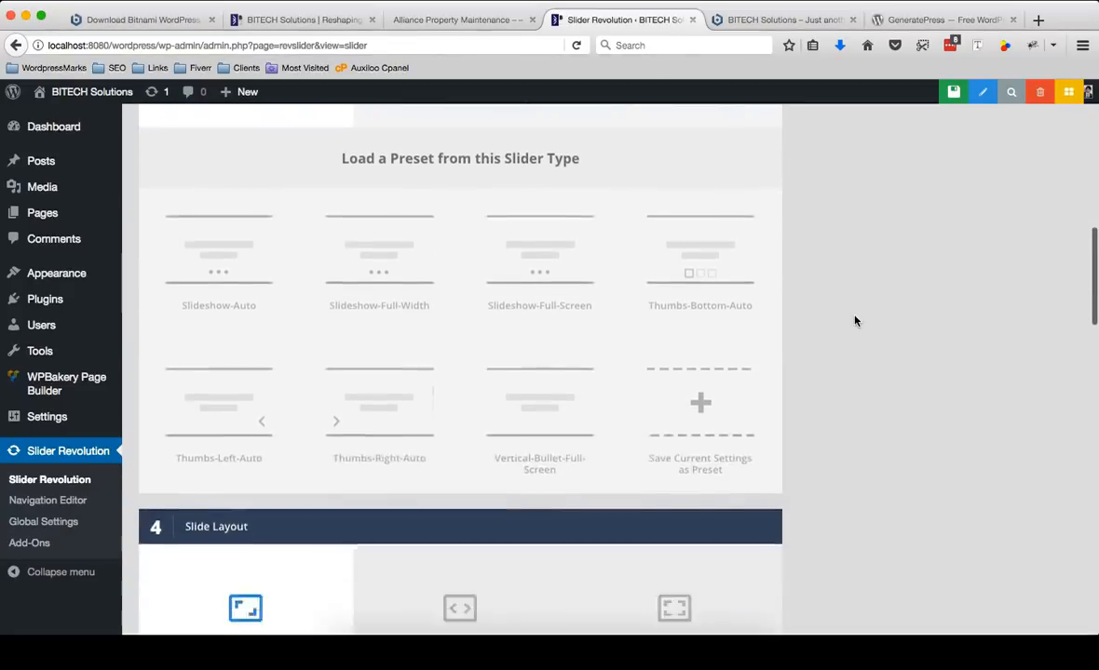
- Try the Full-Width and Full-Screen slide layouts and compare their device previews
scroll(856, 306, down, 3)
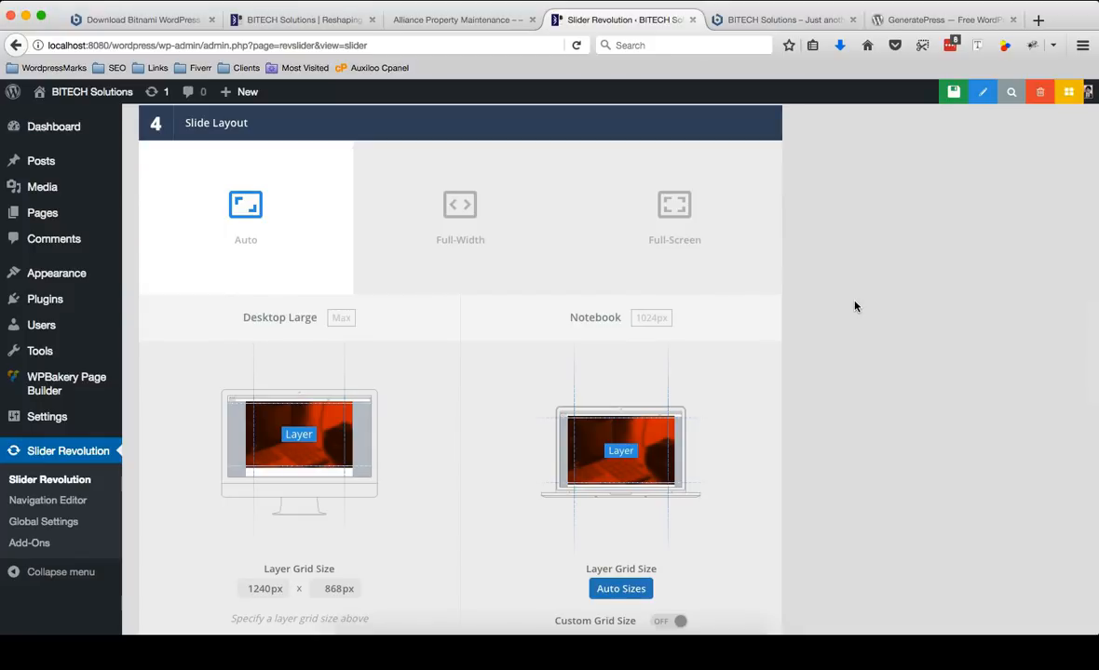
click(447, 203)
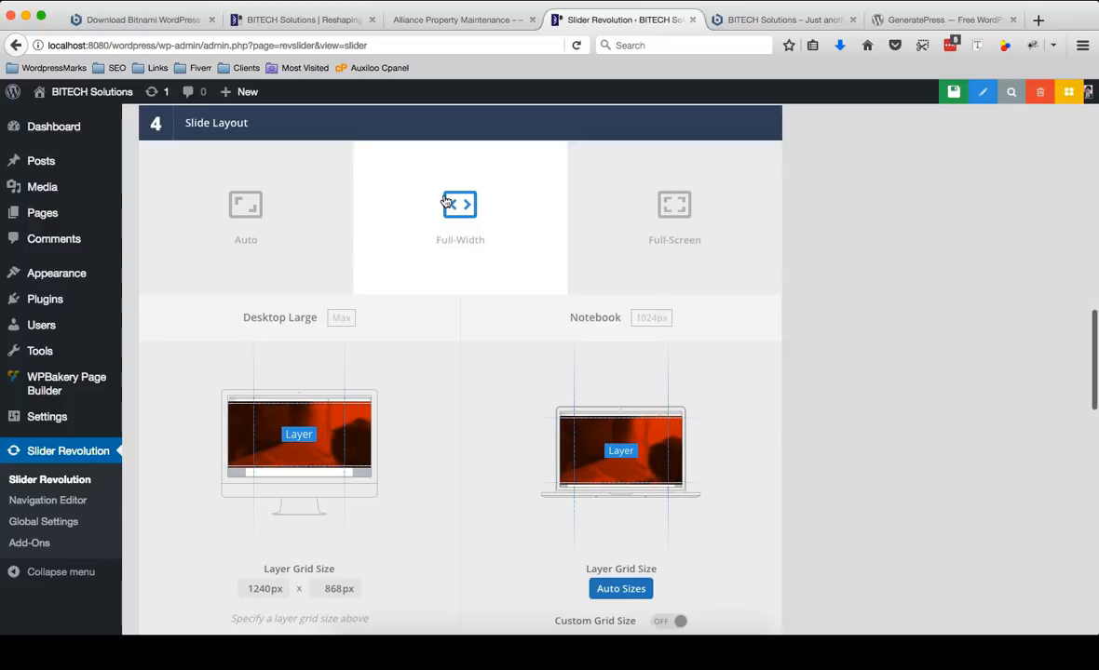
click(722, 217)
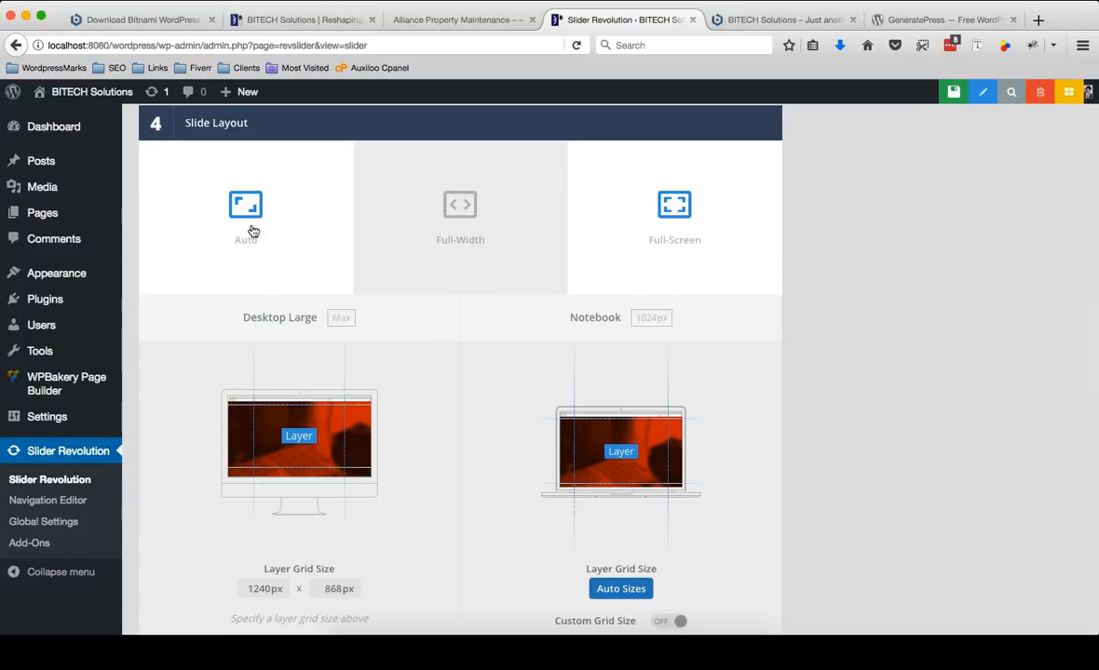
mouse_move(244, 92)
click(233, 115)
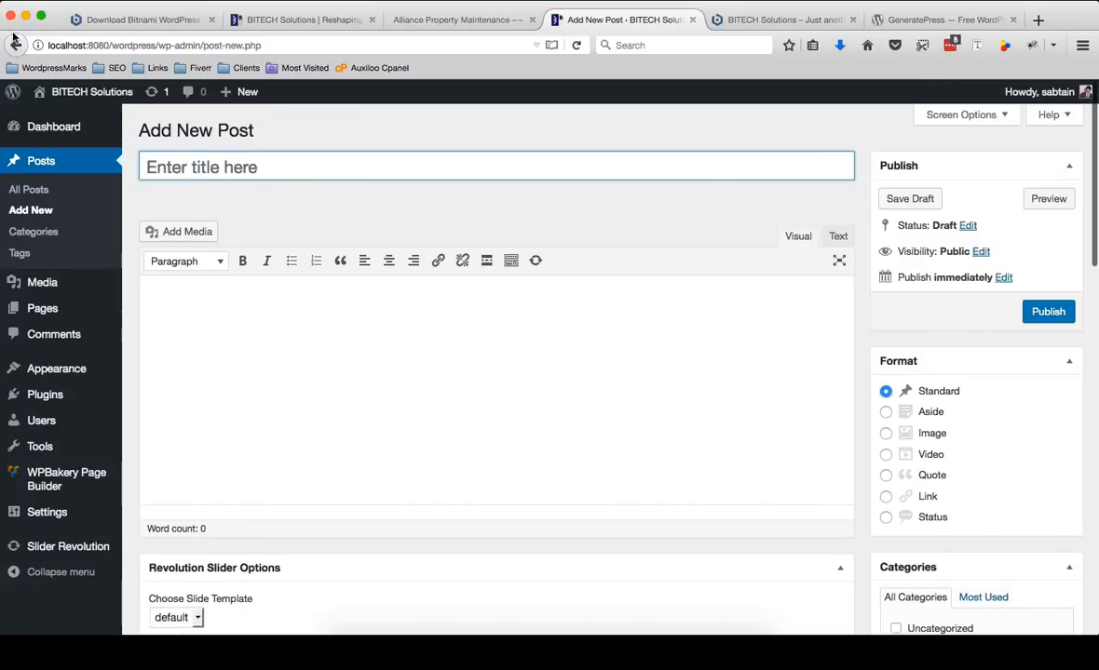
click(14, 47)
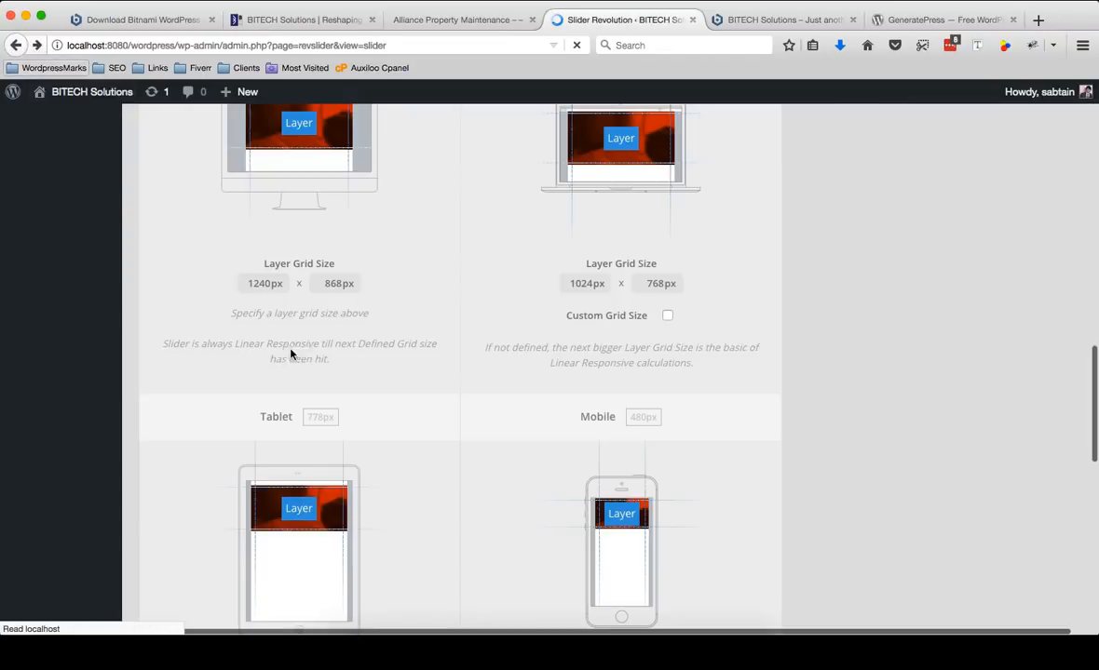
- Set the slide layout of HomeSlider to Auto
scroll(301, 355, up, 10)
scroll(300, 355, down, 3)
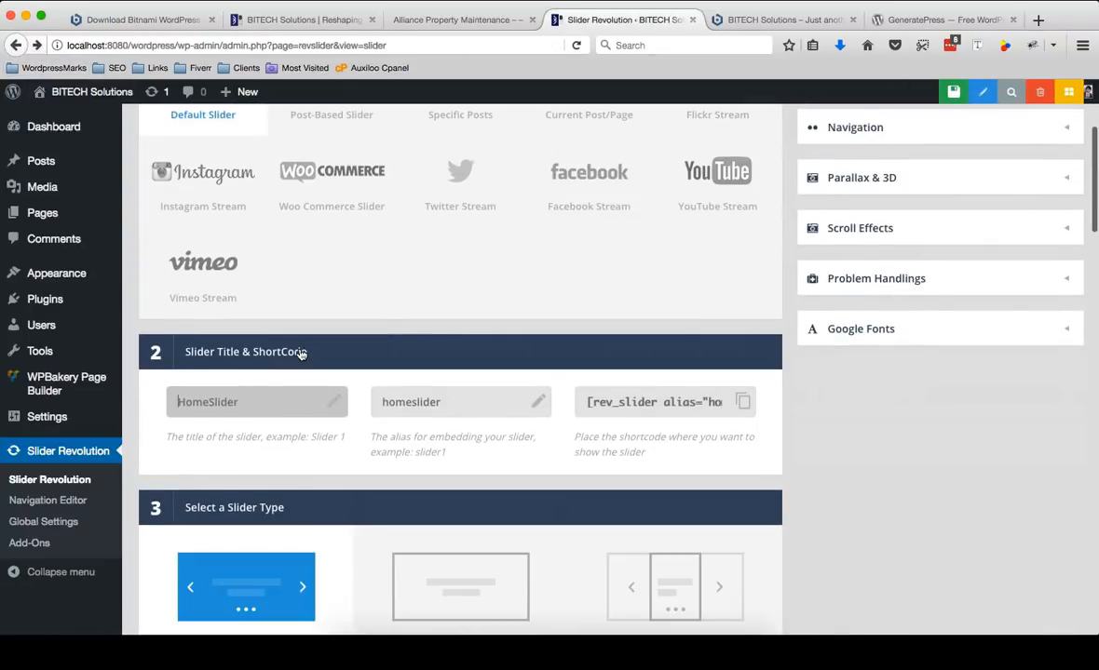
scroll(301, 355, down, 5)
click(272, 205)
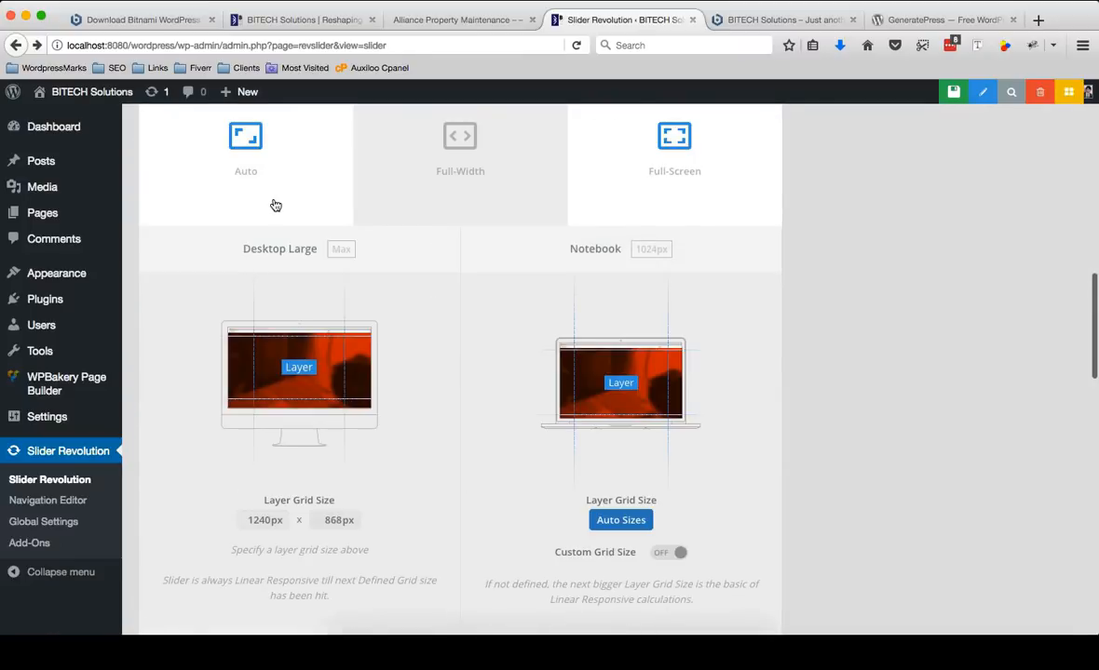
- Examine the layer grid size settings for each device and compare them with the slider on the Alliance Property Maintenance site
scroll(768, 386, down, 3)
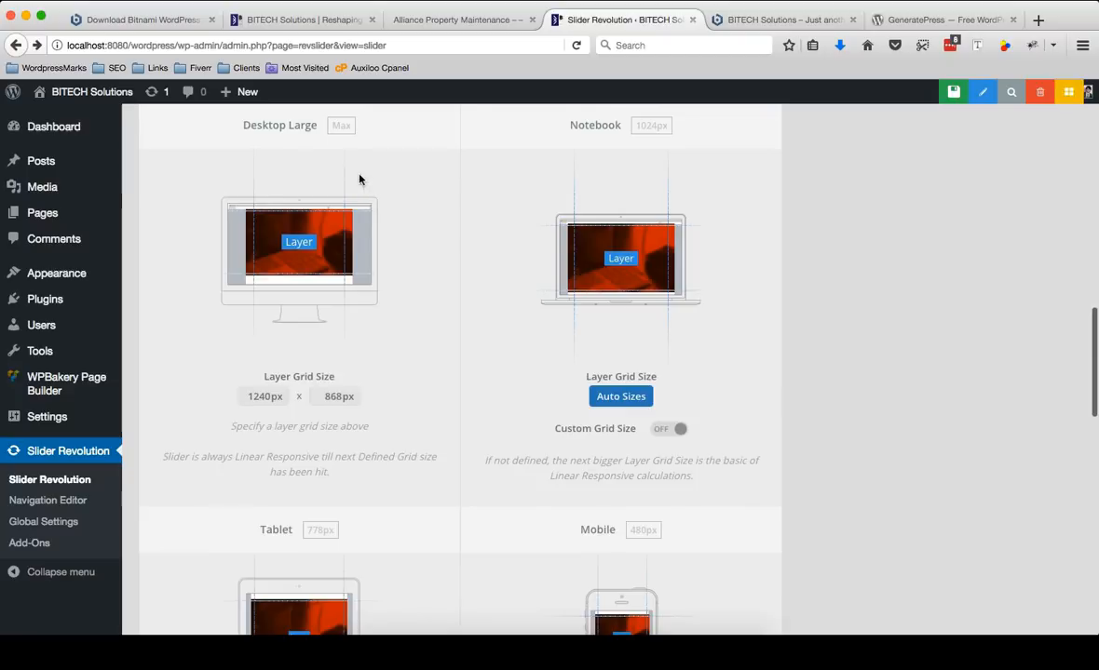
scroll(815, 290, down, 2)
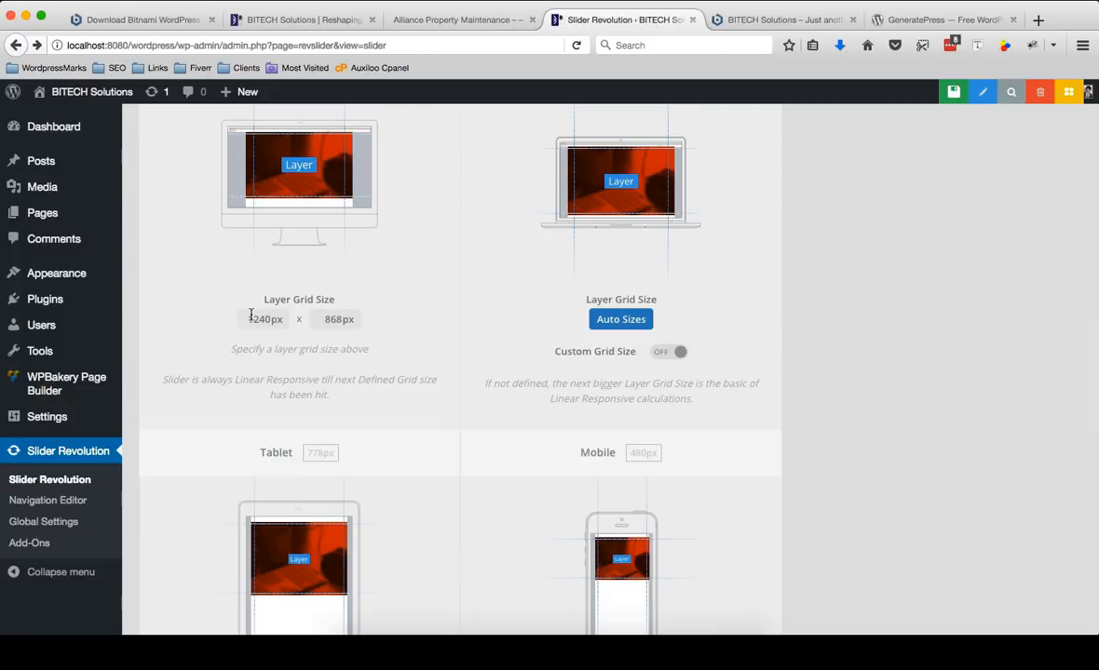
click(456, 20)
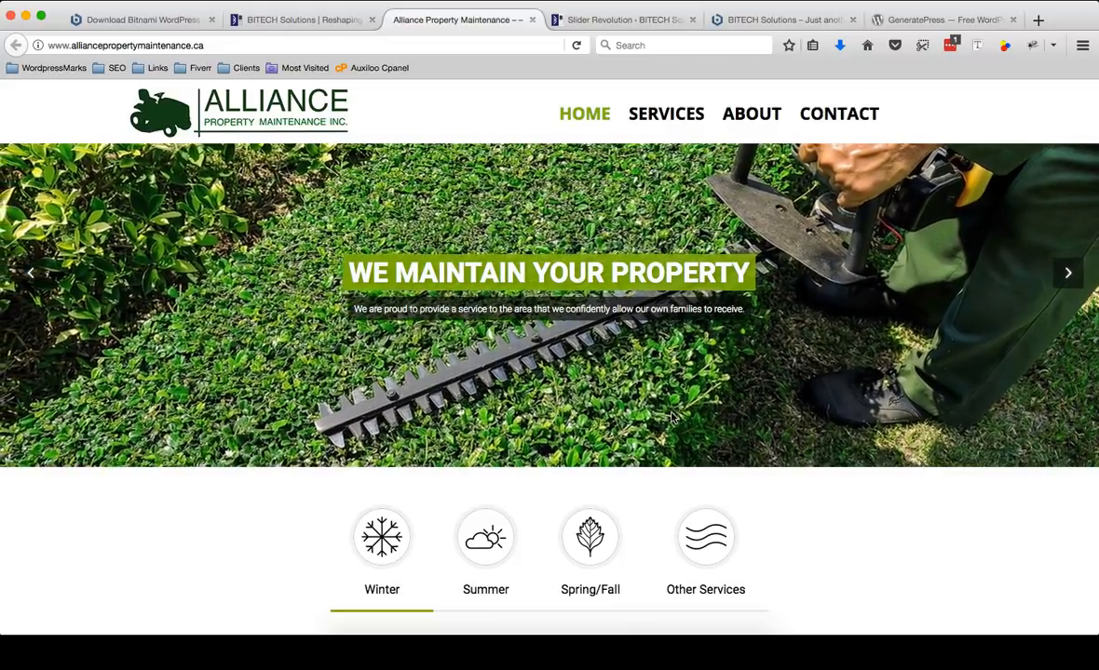
click(577, 21)
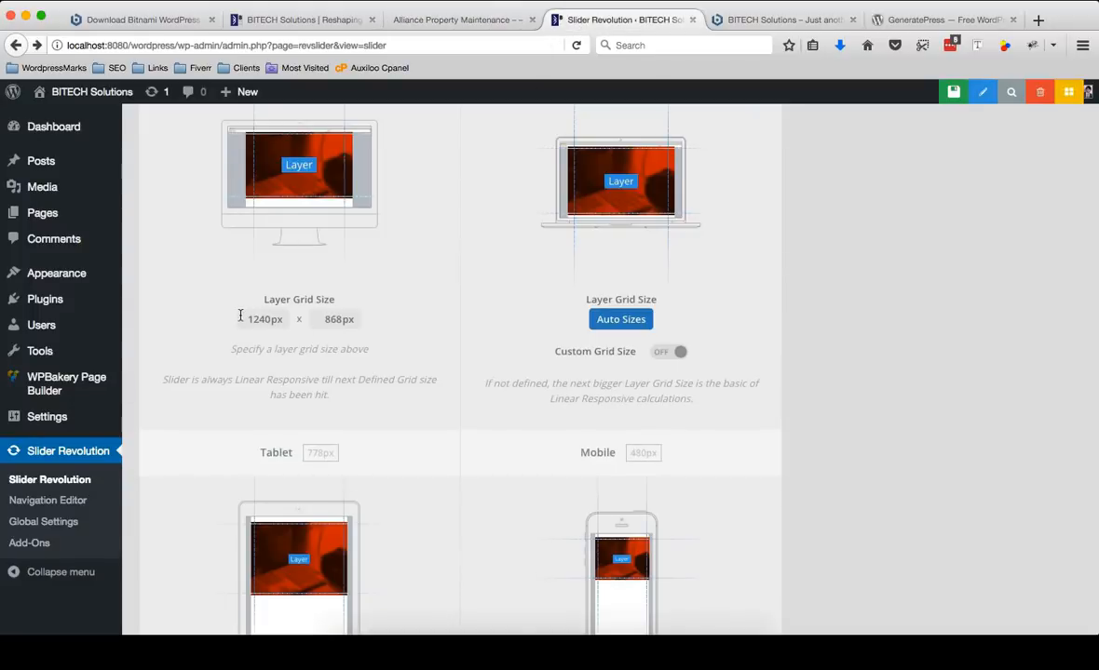
- Check the pixel dimensions of the snow removal slide's image on the Alliance Property Maintenance site using its image info
drag(241, 316, 325, 317)
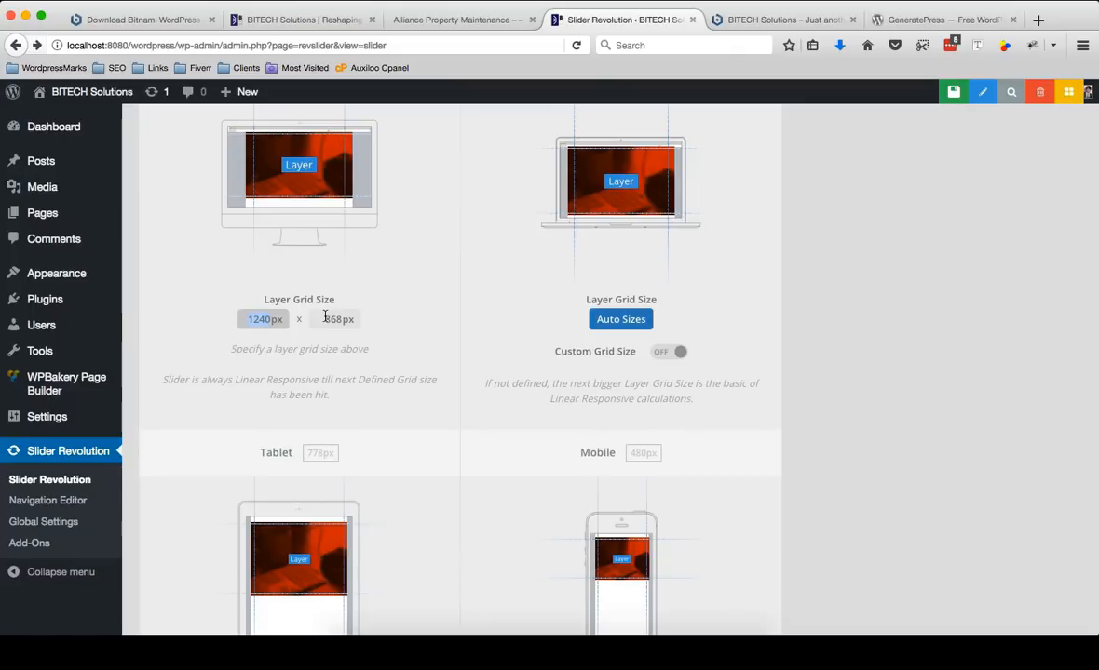
click(407, 21)
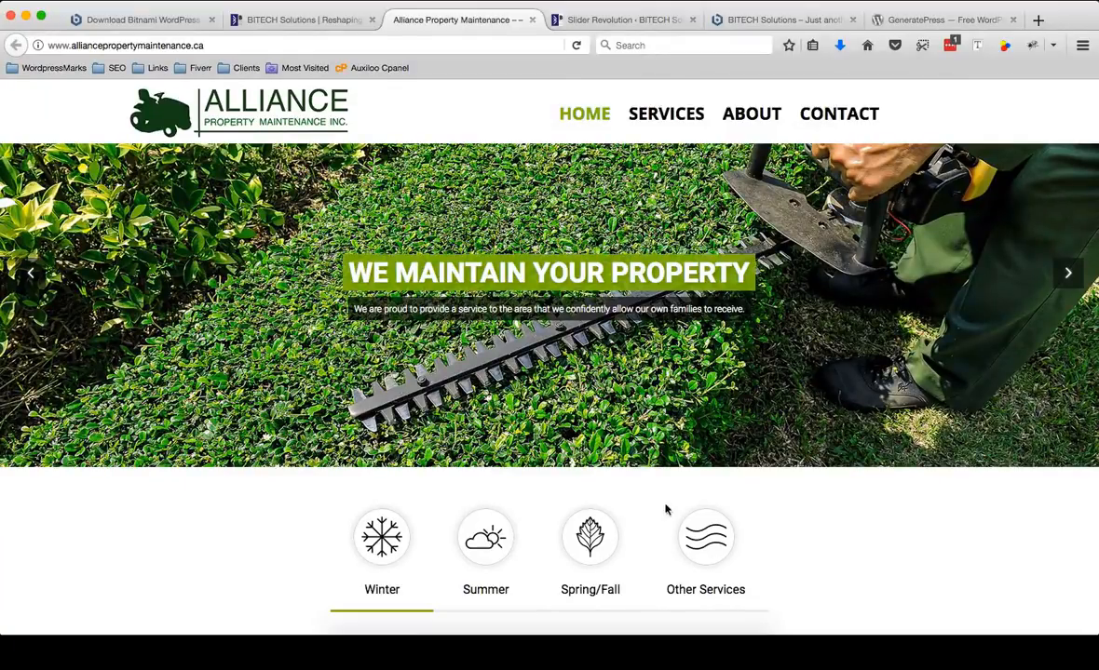
click(1079, 289)
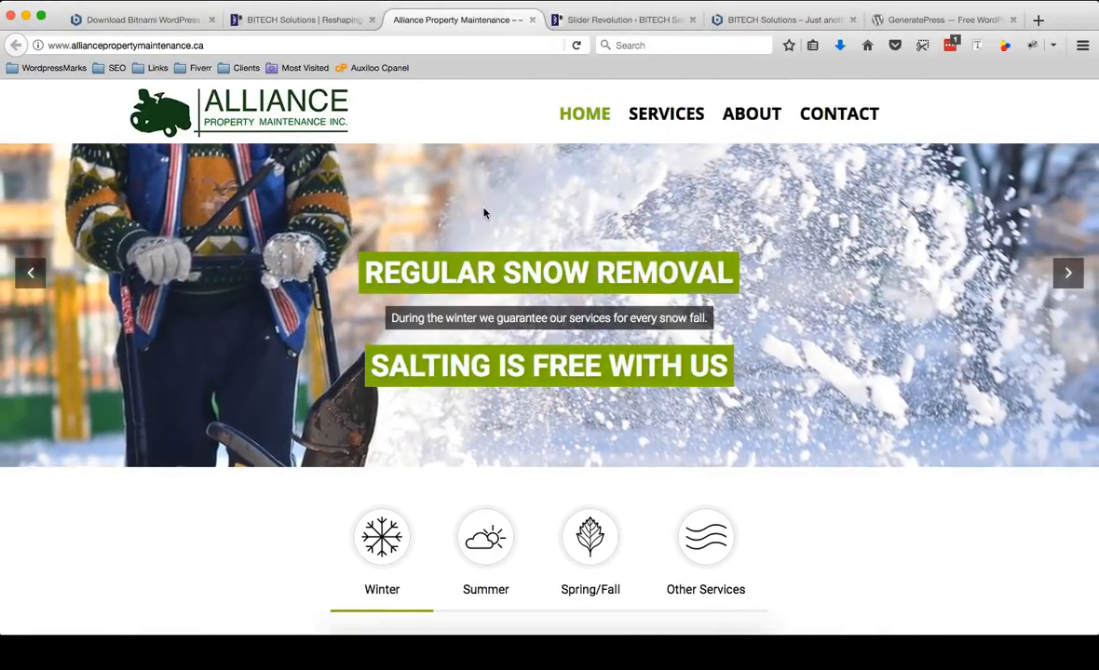
right_click(483, 214)
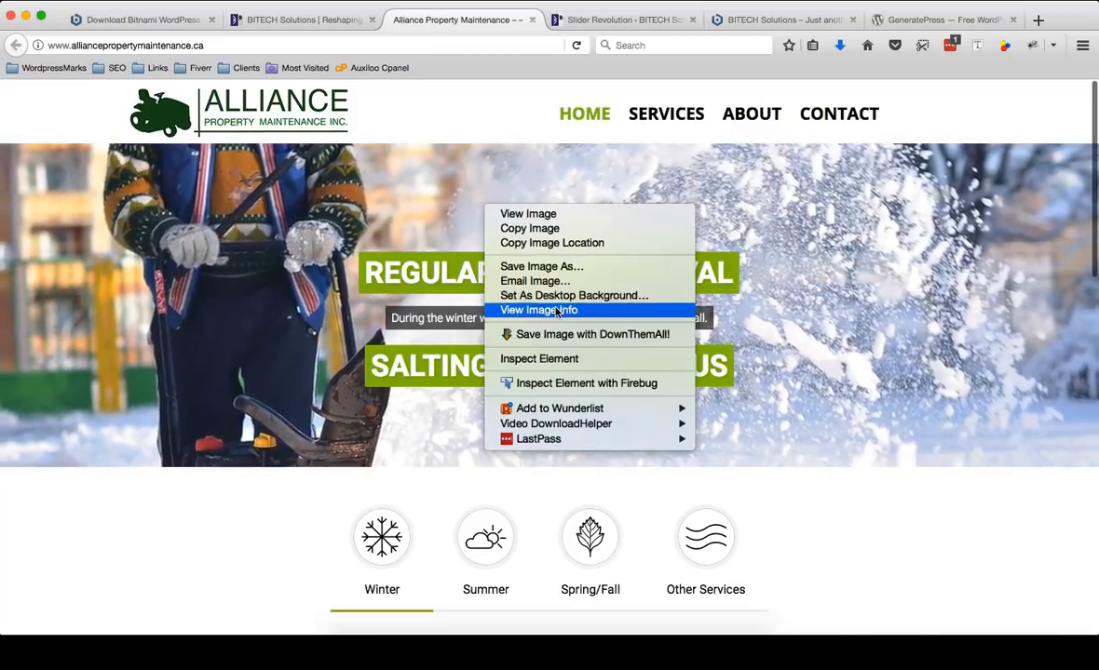
click(556, 309)
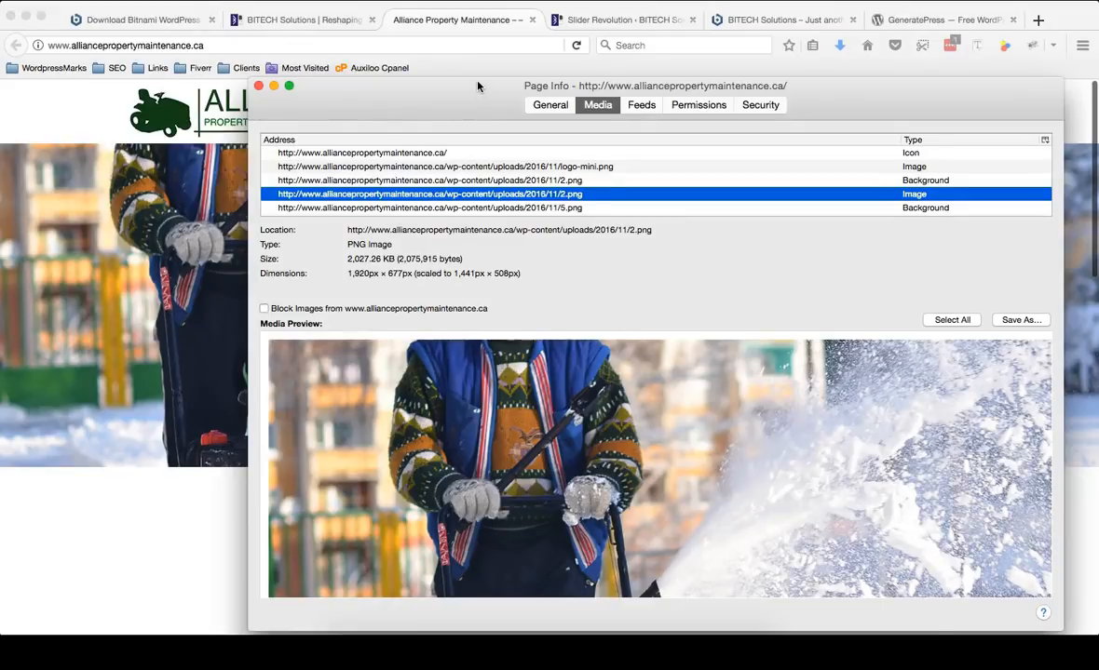
drag(478, 85, 334, 21)
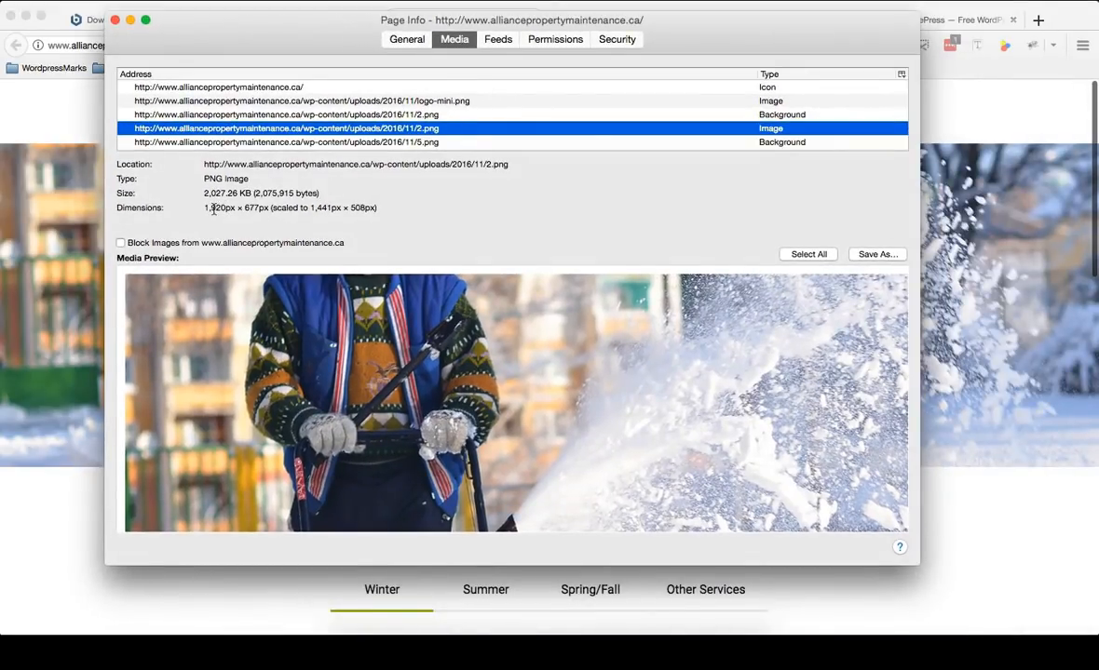
drag(204, 209, 255, 209)
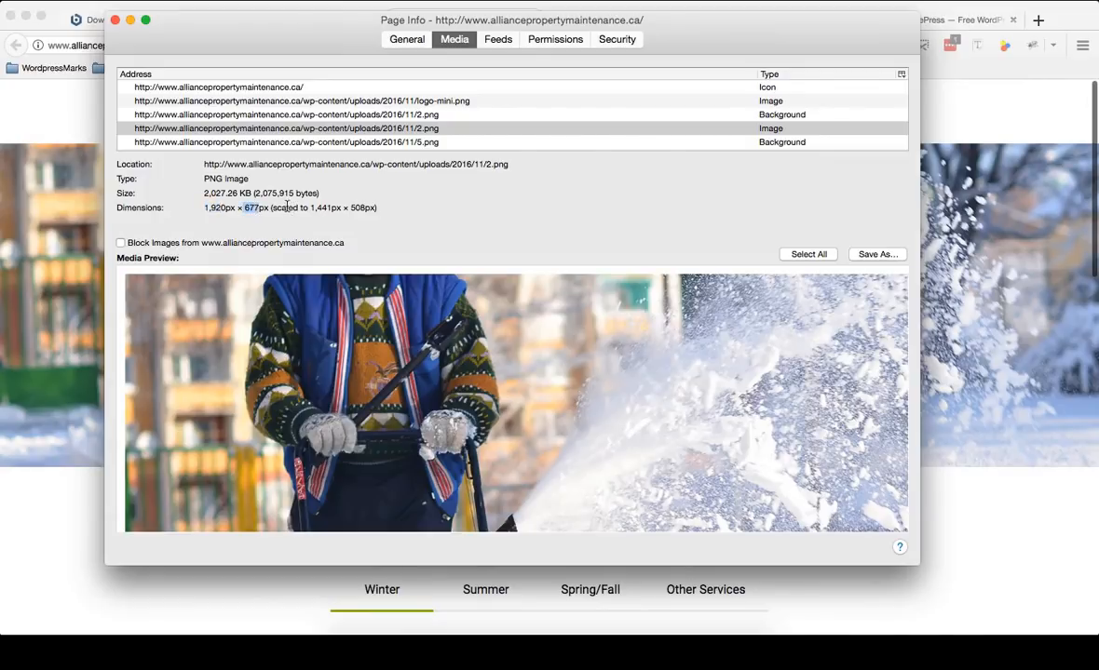
drag(310, 209, 365, 208)
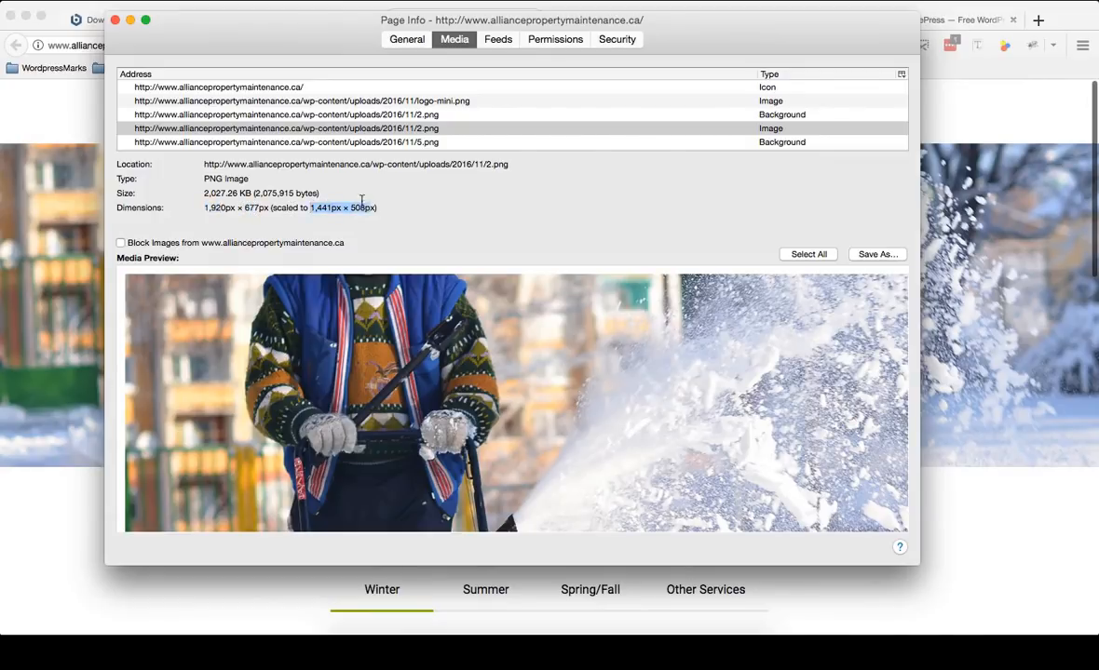
click(115, 20)
- Back in the HomeSlider settings, set the Desktop Large layer grid size to 1920 x 677 px
click(594, 21)
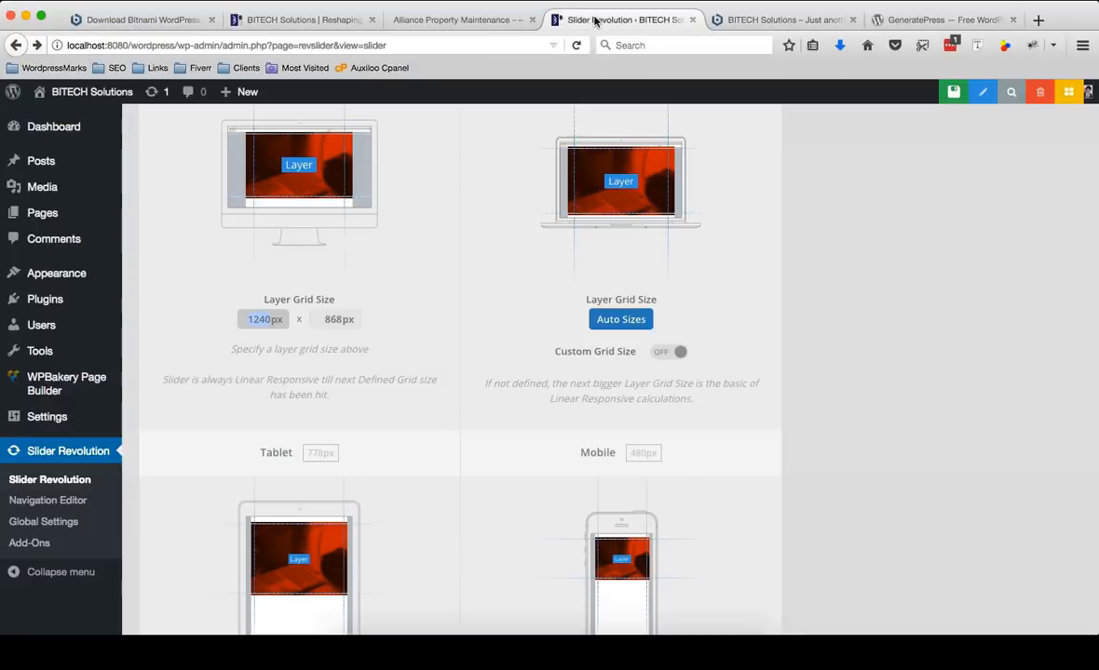
click(244, 316)
text(1)
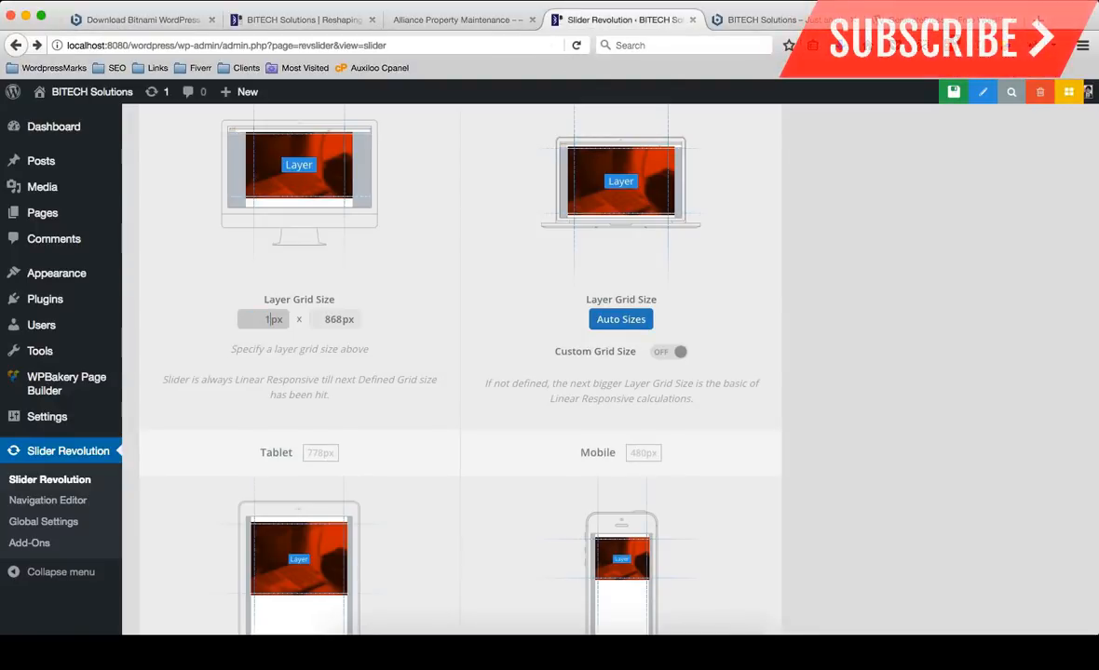
text(920)
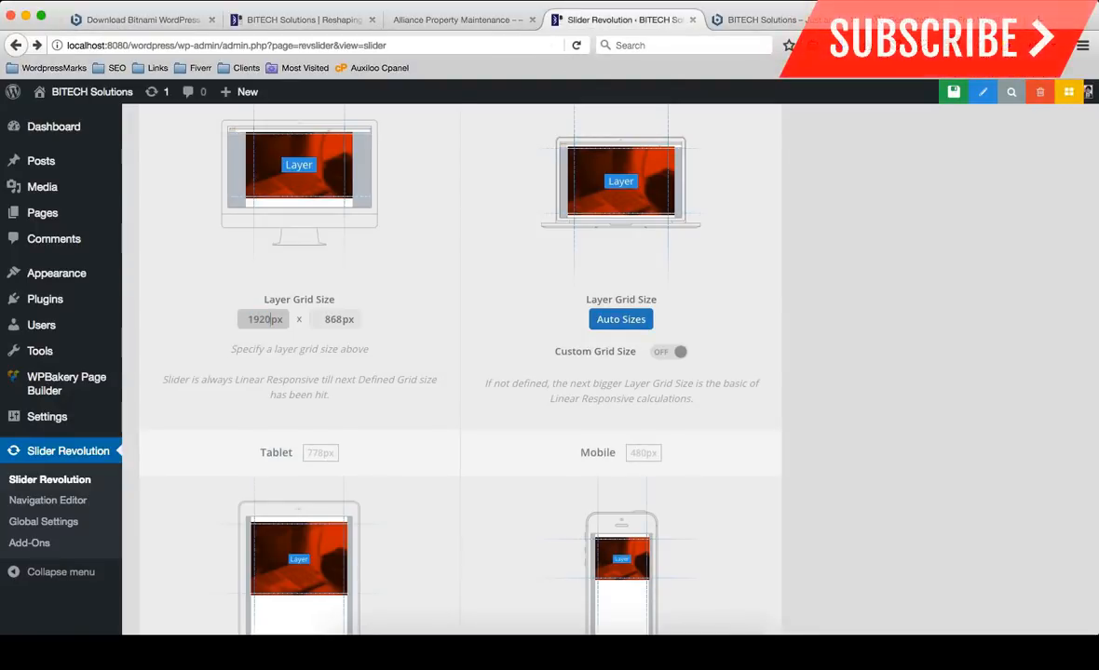
key(Tab)
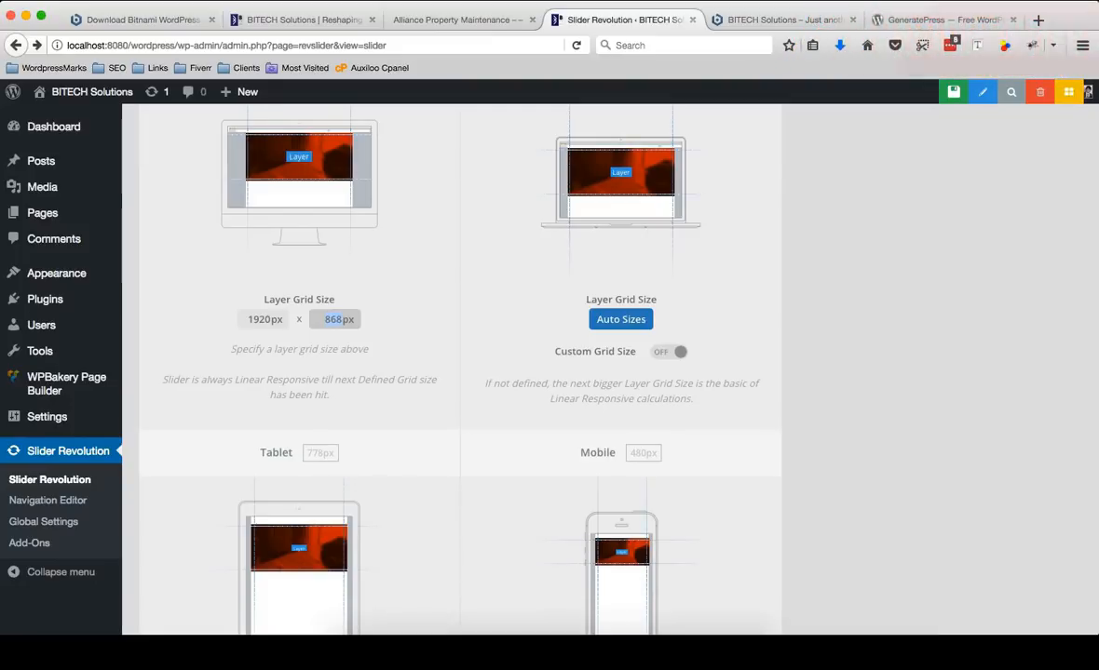
scroll(363, 370, down, 5)
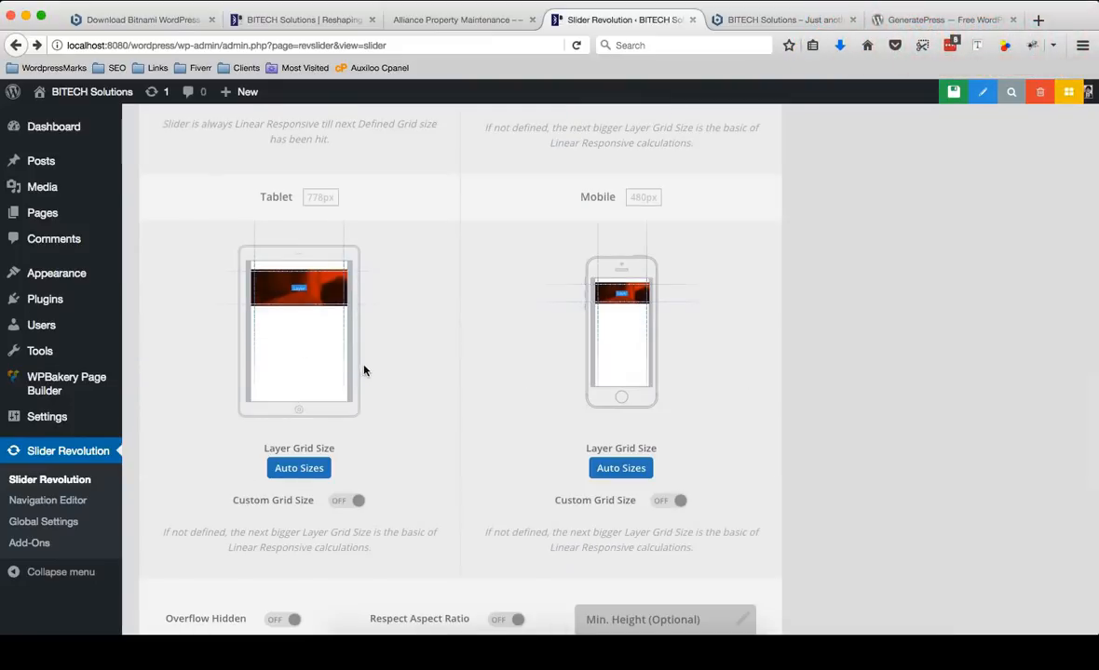
- Examine the layer grid previews and size options for the desktop, notebook, tablet and mobile layouts
scroll(361, 368, down, 1)
scroll(354, 288, up, 5)
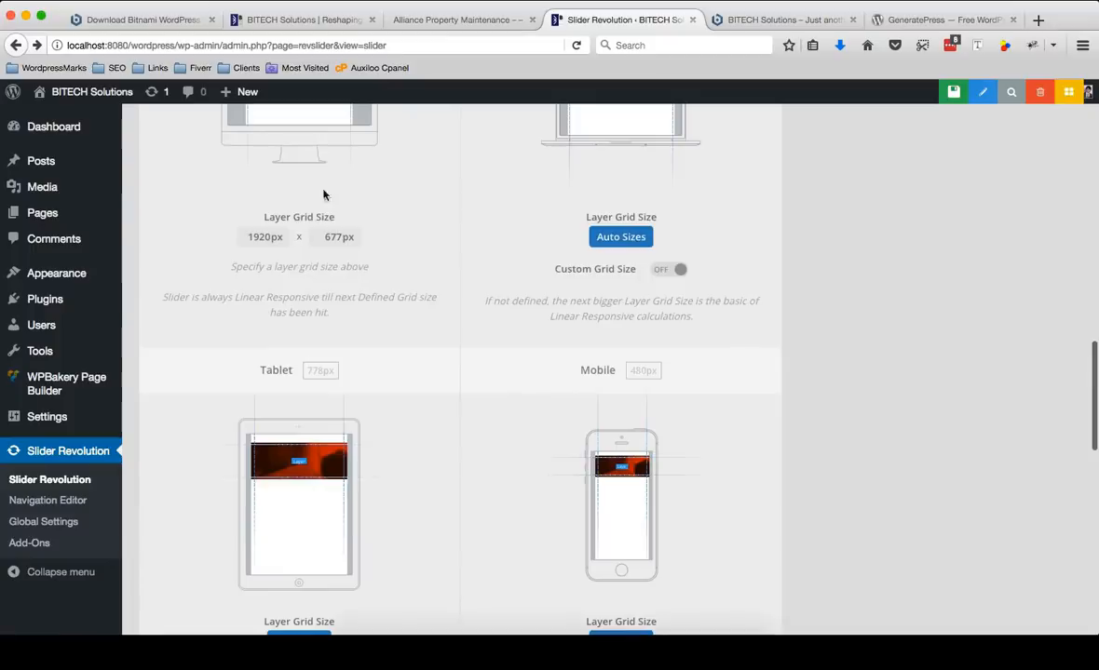
scroll(323, 195, up, 2)
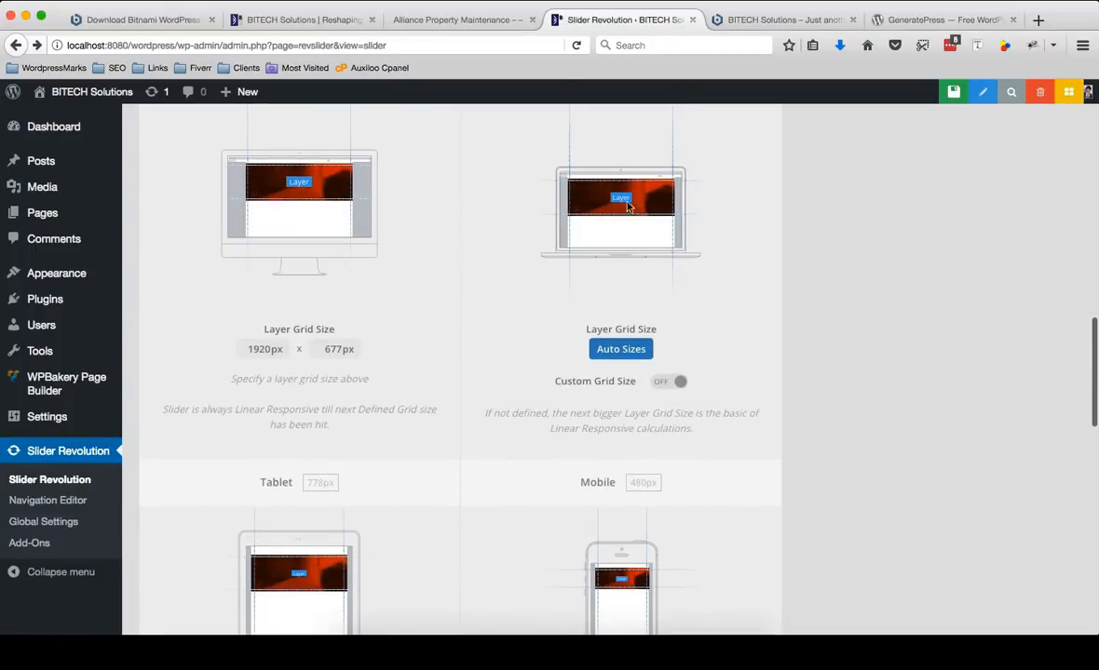
scroll(640, 355, down, 5)
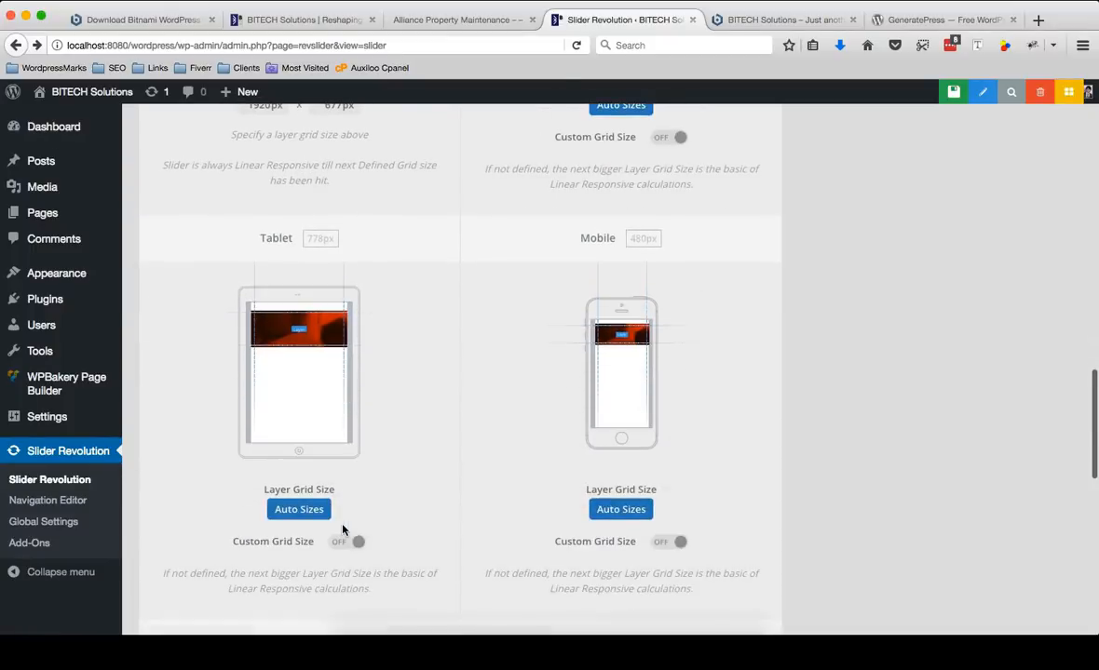
scroll(601, 438, up, 7)
scroll(603, 432, down, 3)
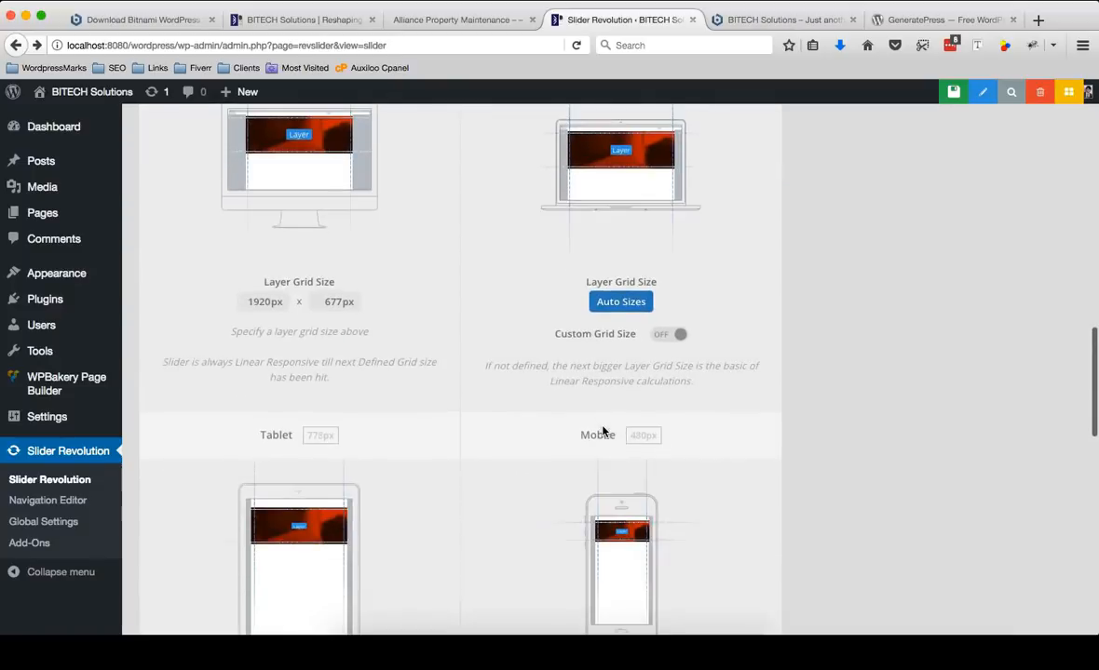
scroll(604, 430, up, 1)
scroll(604, 430, up, 2)
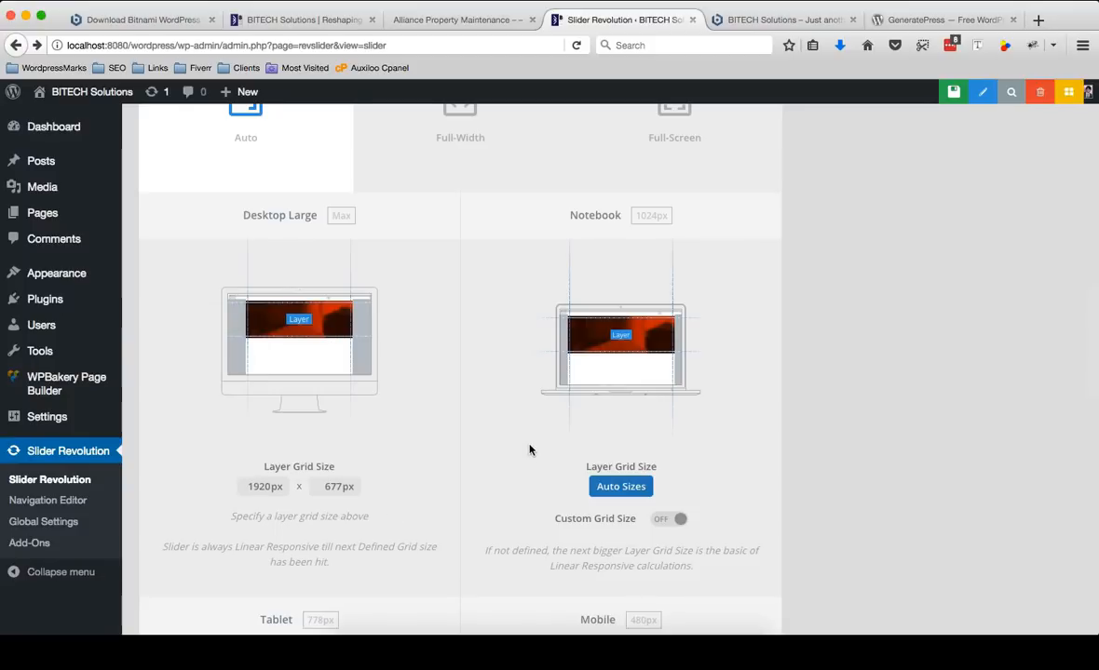
scroll(529, 450, down, 5)
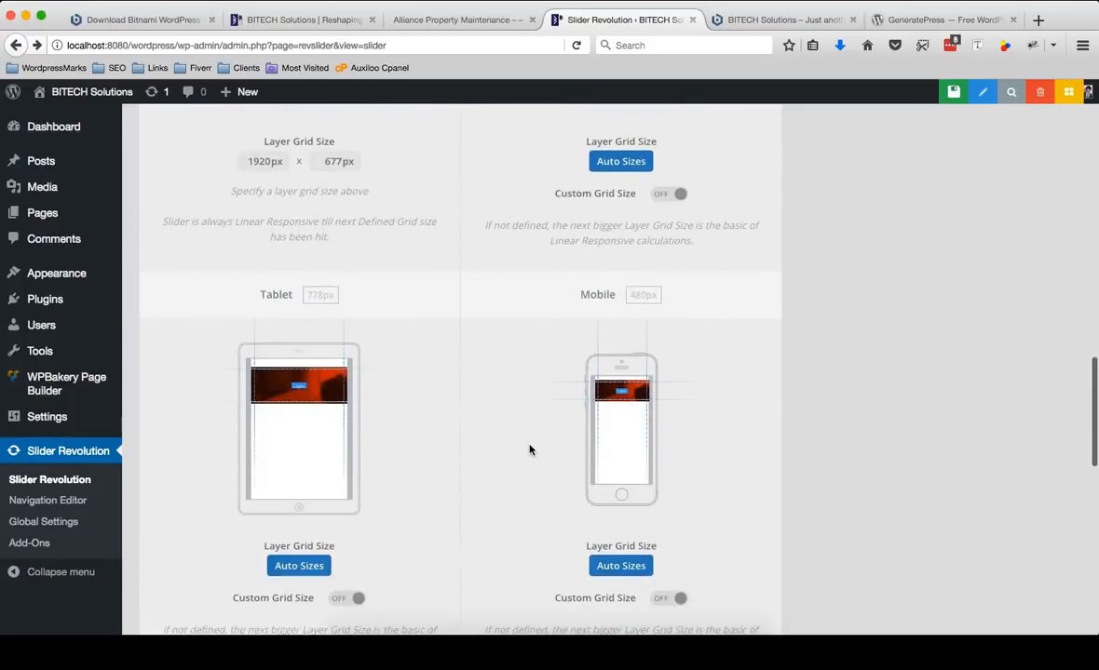
scroll(616, 528, down, 3)
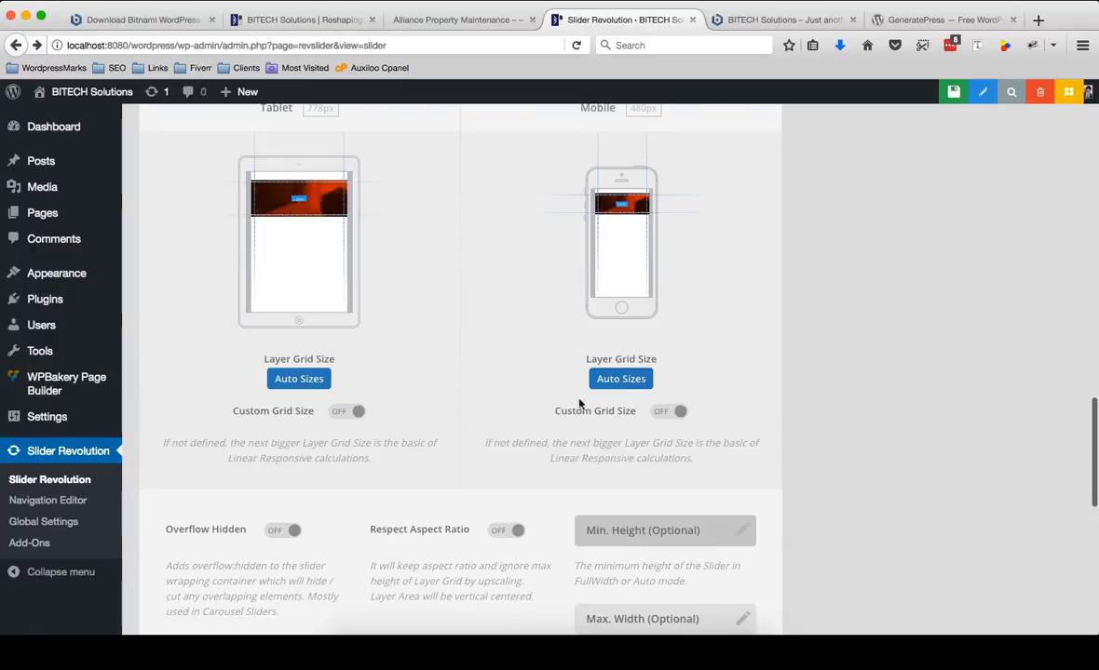
- Try the custom grid size for the Notebook layout and switch it back off
scroll(603, 305, up, 7)
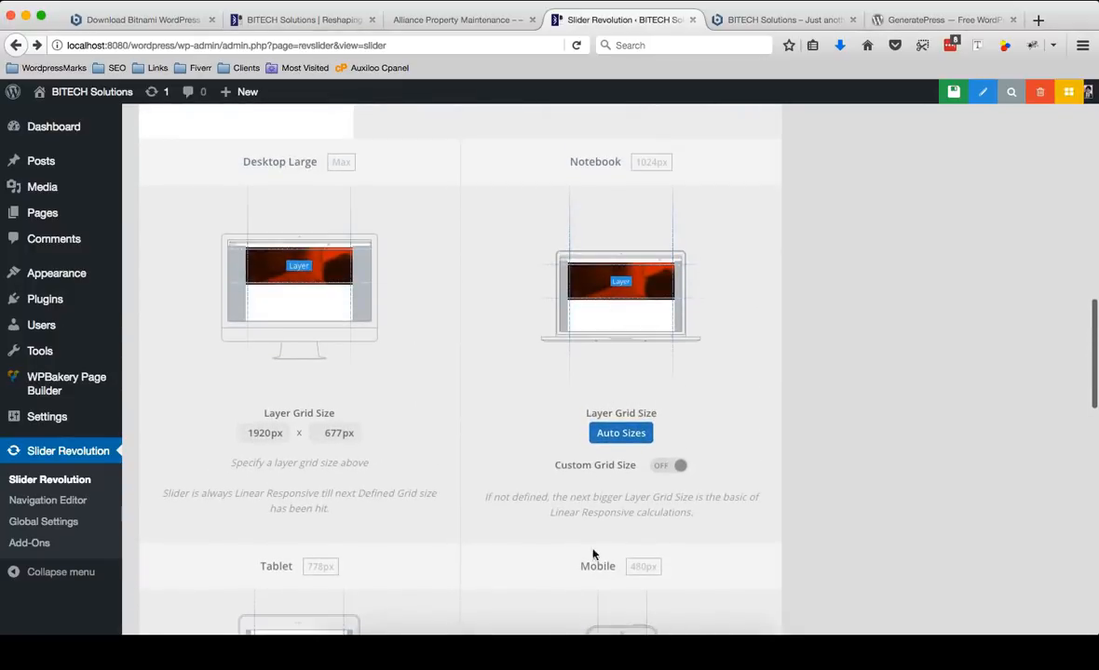
click(677, 473)
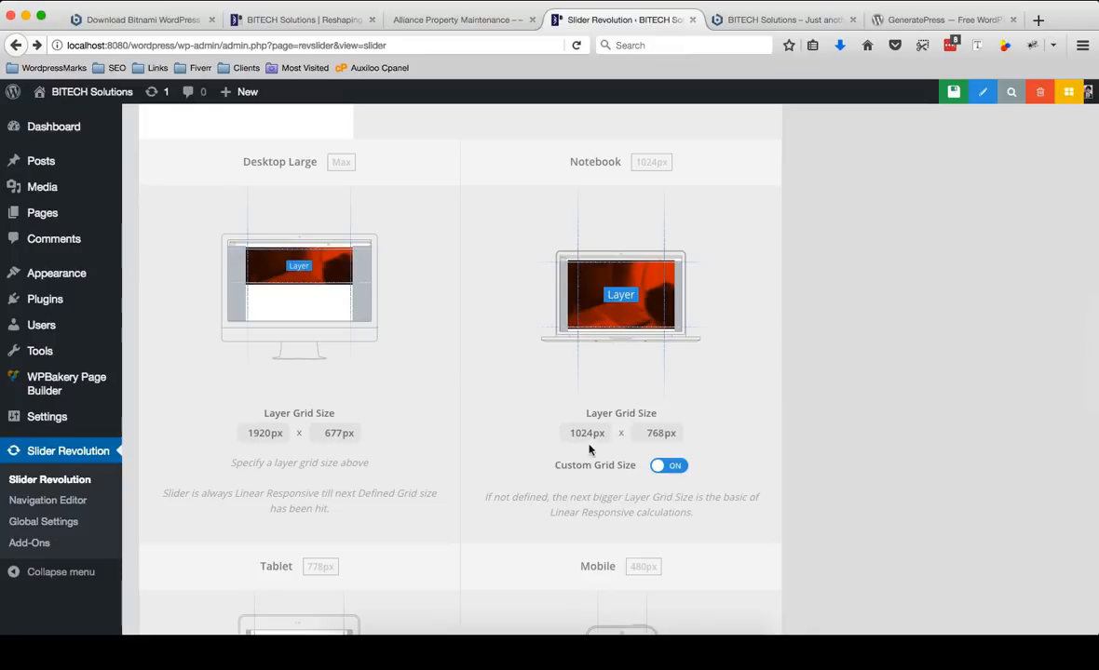
click(668, 466)
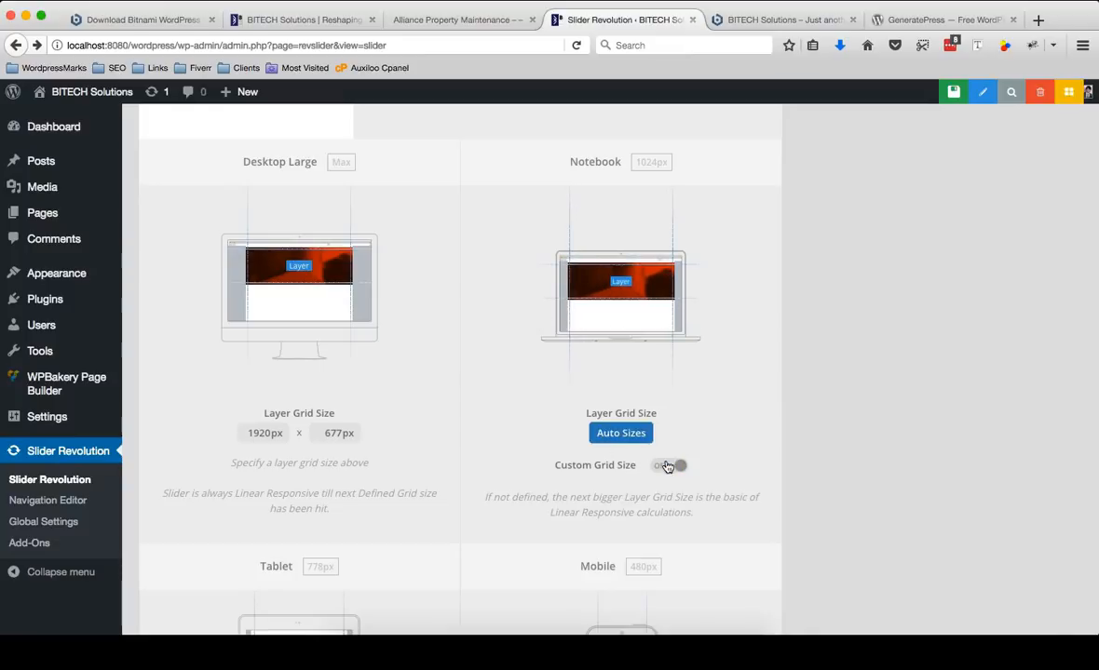
- Save the HomeSlider settings, and save the slide in its Slide Editor
scroll(668, 467, down, 10)
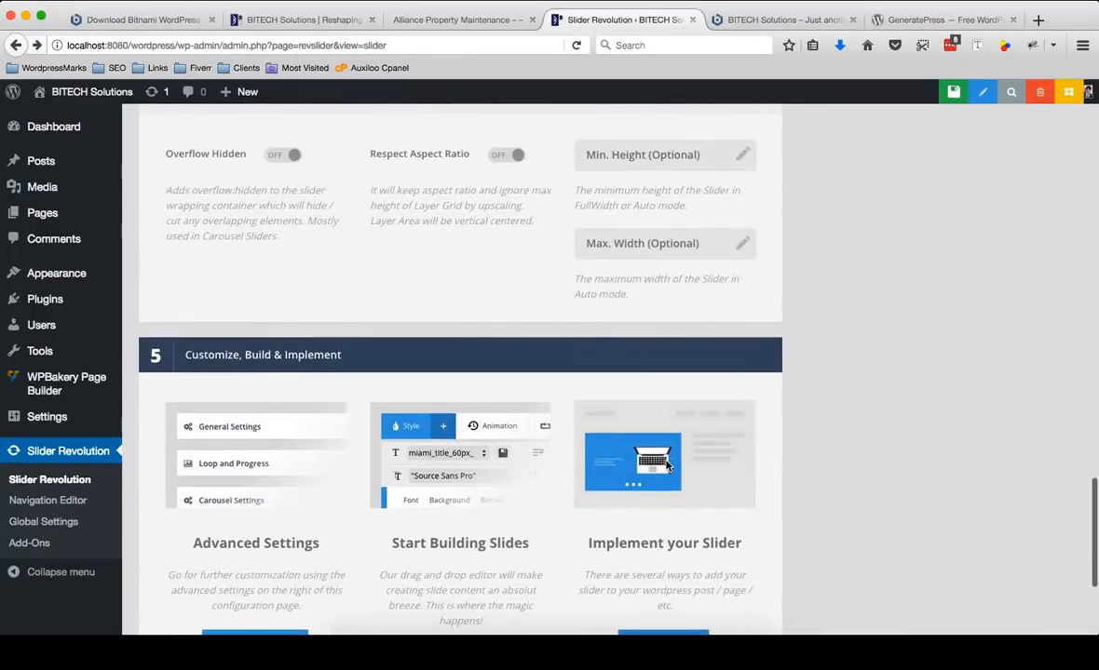
scroll(666, 465, down, 3)
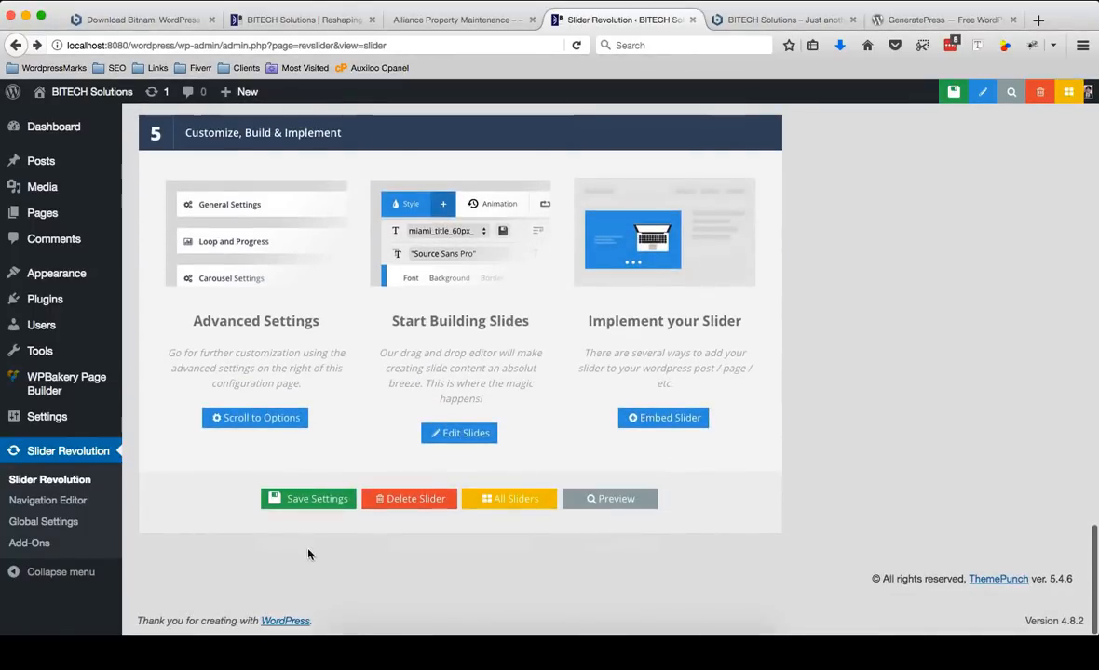
click(313, 502)
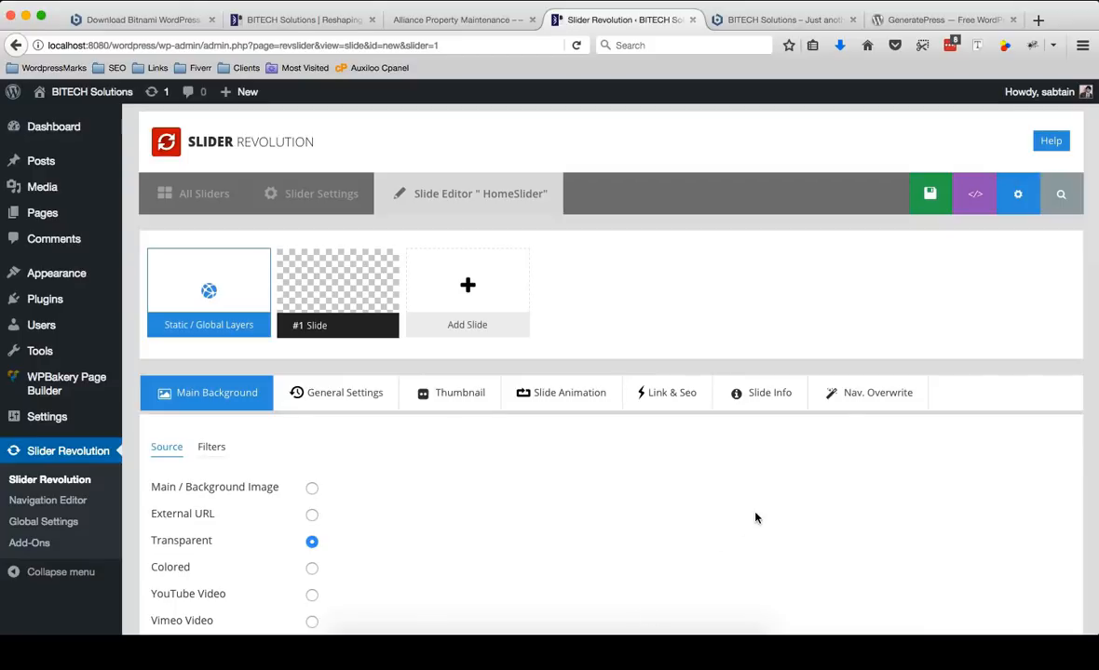
scroll(755, 518, down, 1)
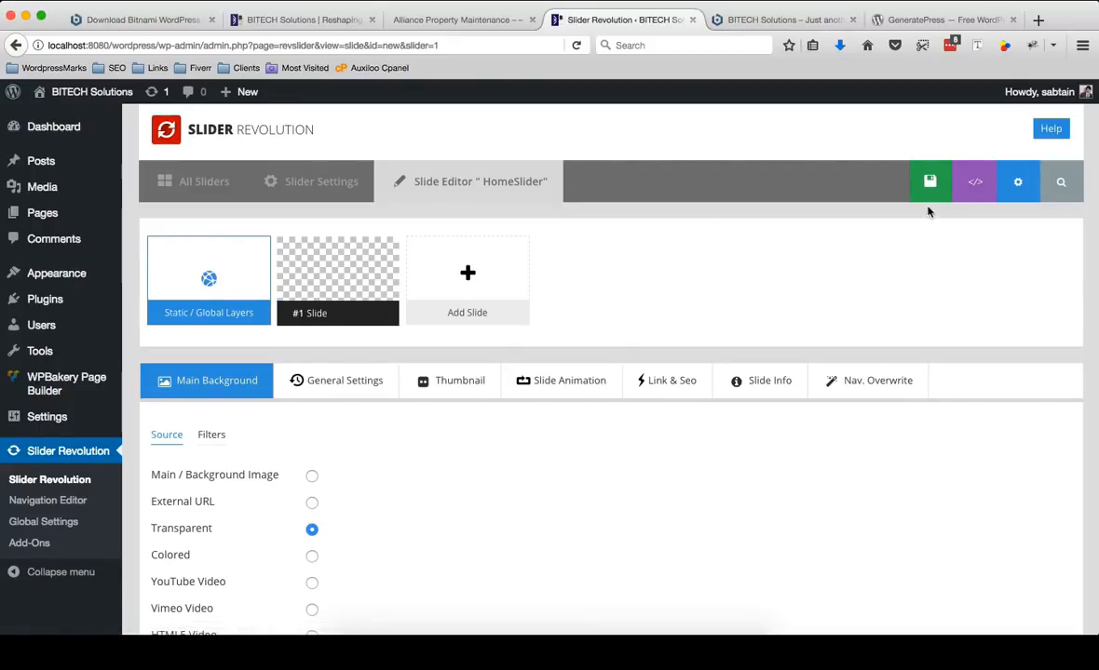
click(892, 181)
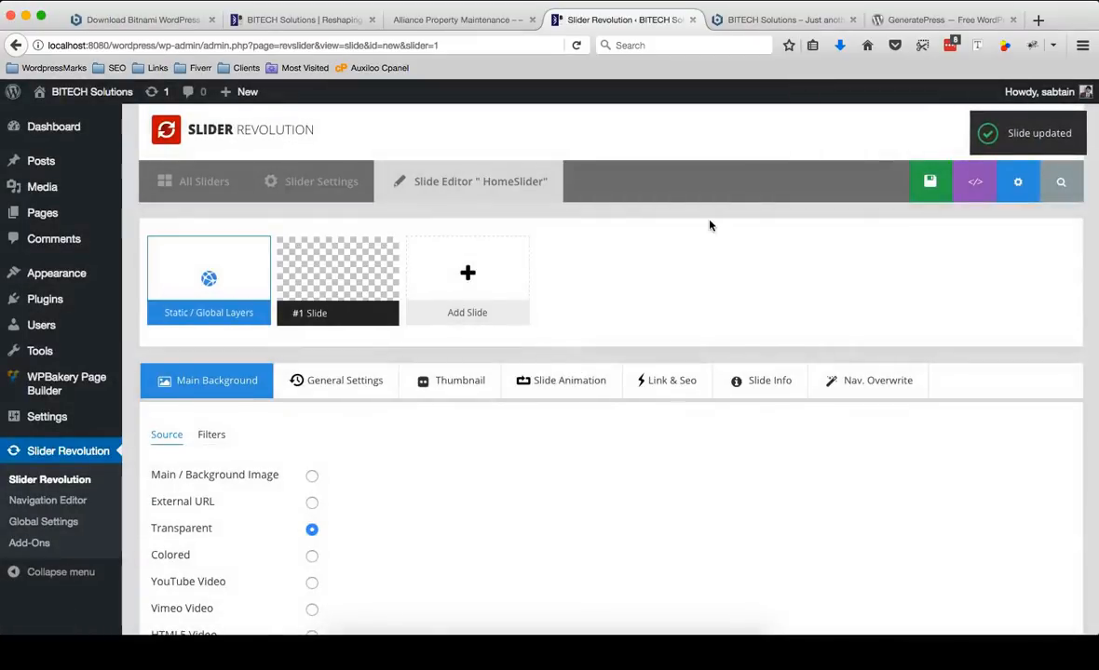
- Examine the Slide Editor, including the slide list, main background source options, layer style settings and layer canvas
scroll(862, 352, down, 2)
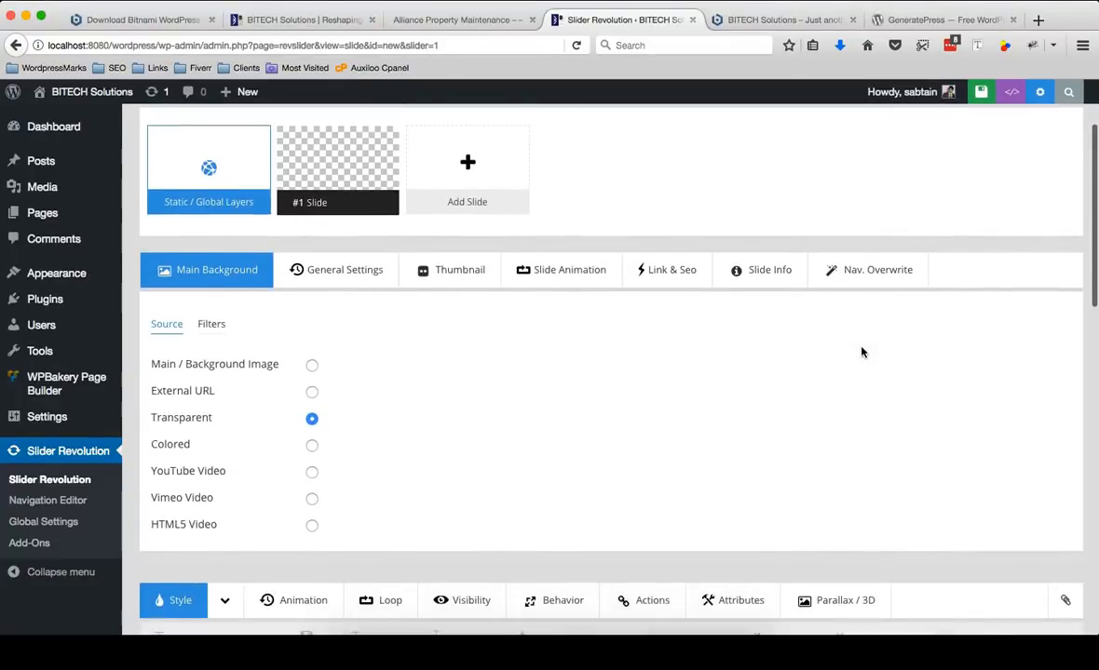
mouse_move(379, 175)
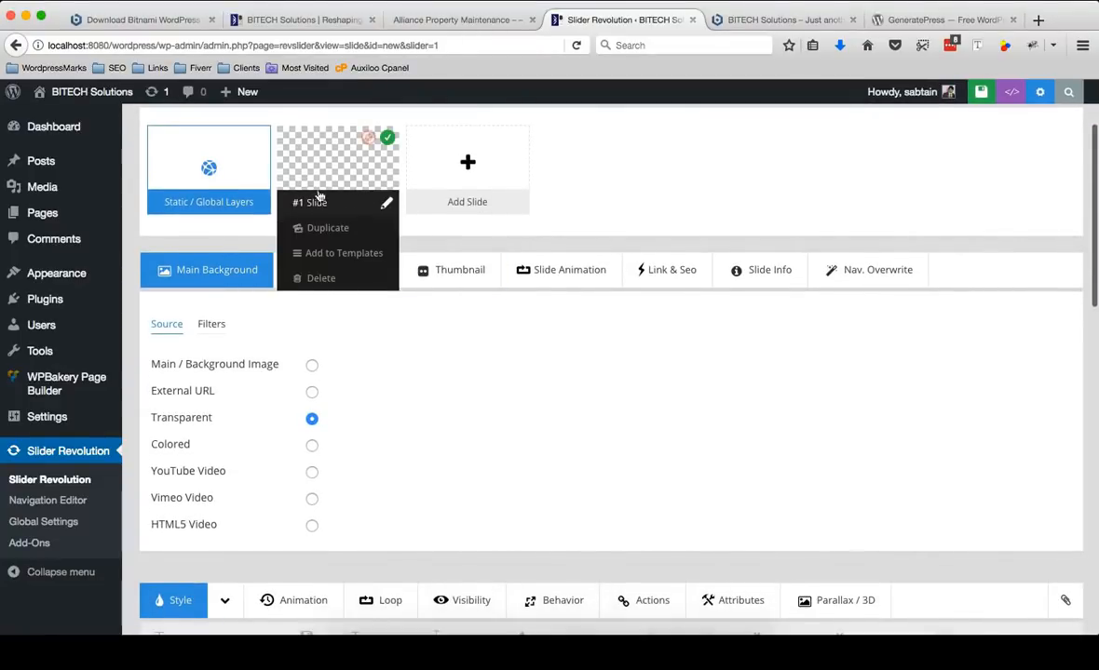
scroll(602, 389, down, 1)
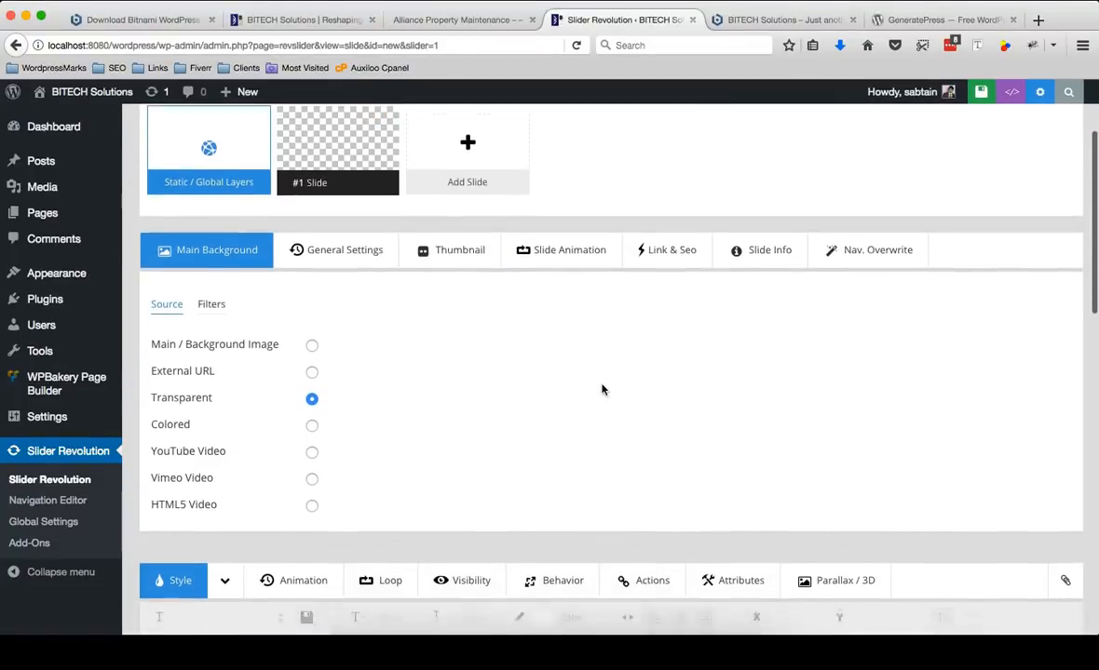
scroll(602, 389, down, 2)
scroll(602, 390, up, 1)
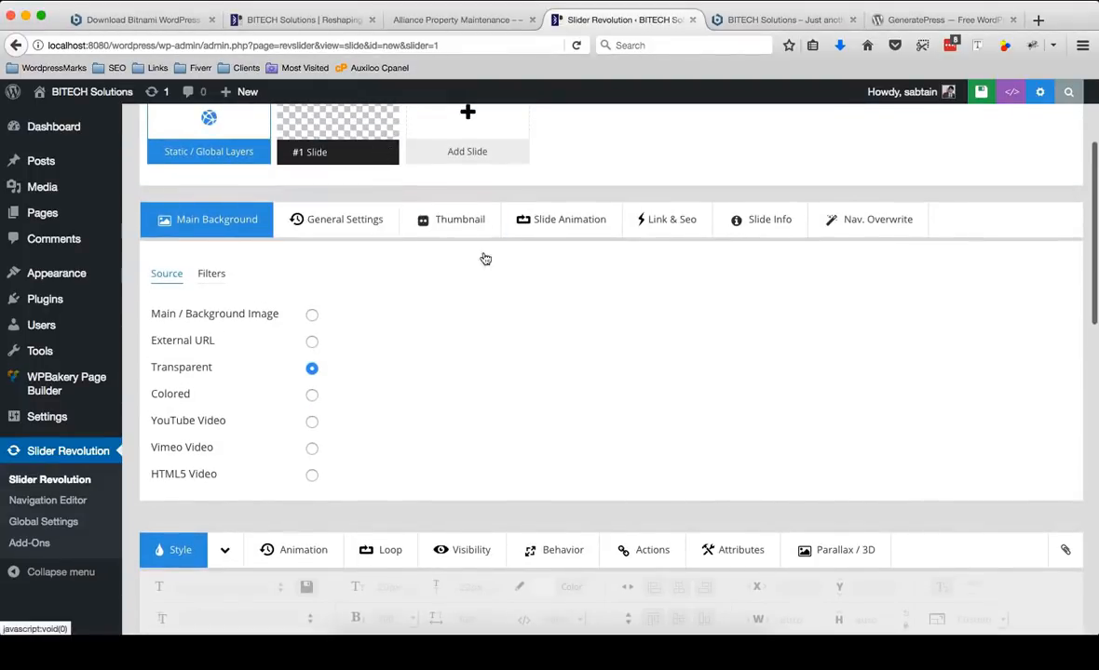
scroll(567, 372, down, 2)
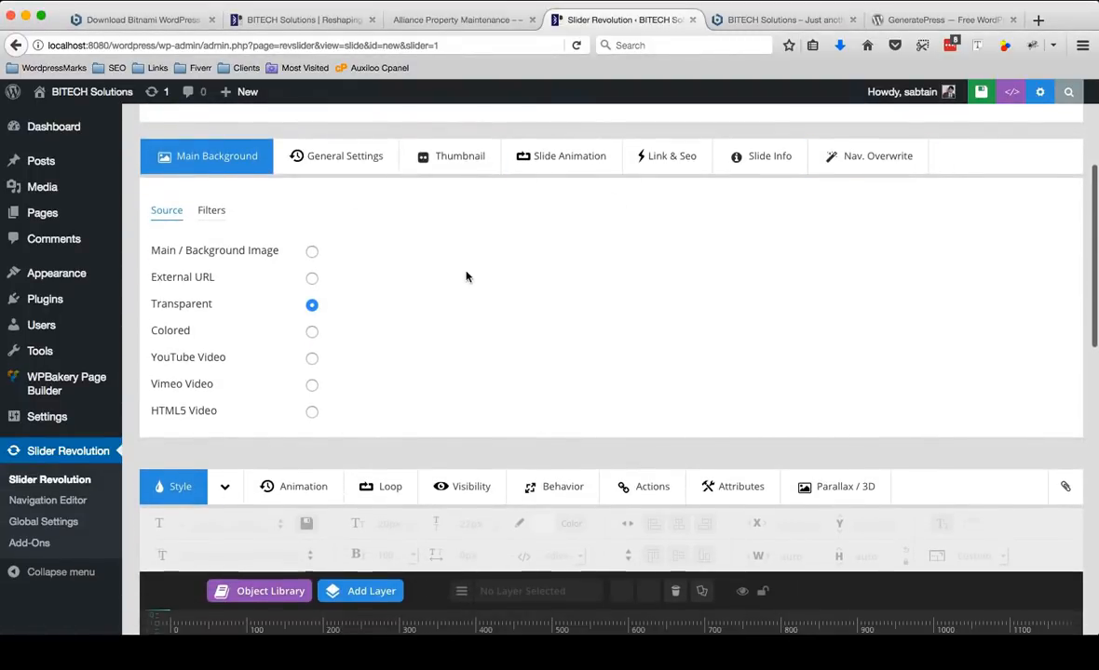
scroll(466, 275, down, 8)
scroll(465, 277, down, 2)
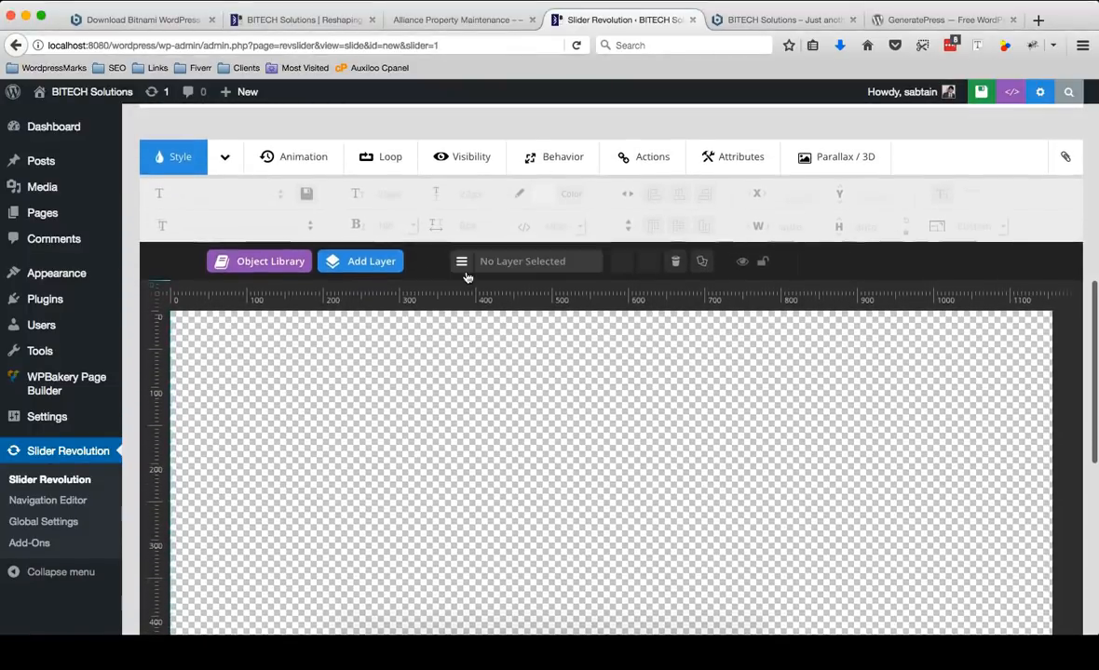
scroll(467, 275, up, 1)
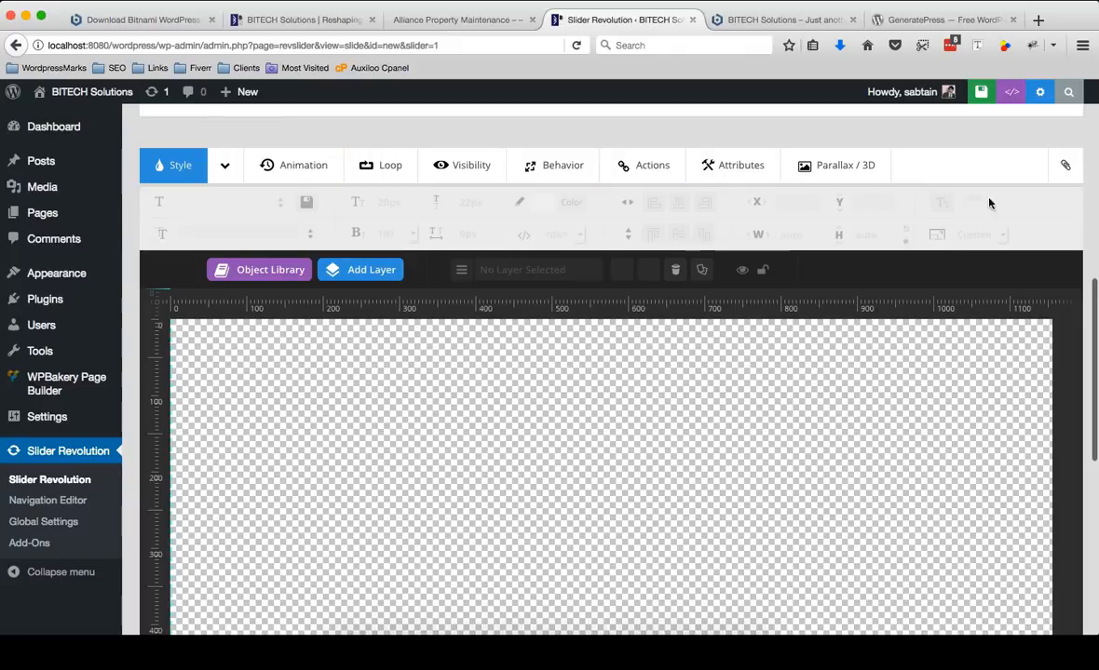
- Examine the Slide Editor's layer canvas, animation timeline, slide options and save control, and the reference slider on the Alliance Property Maintenance site
scroll(620, 432, down, 1)
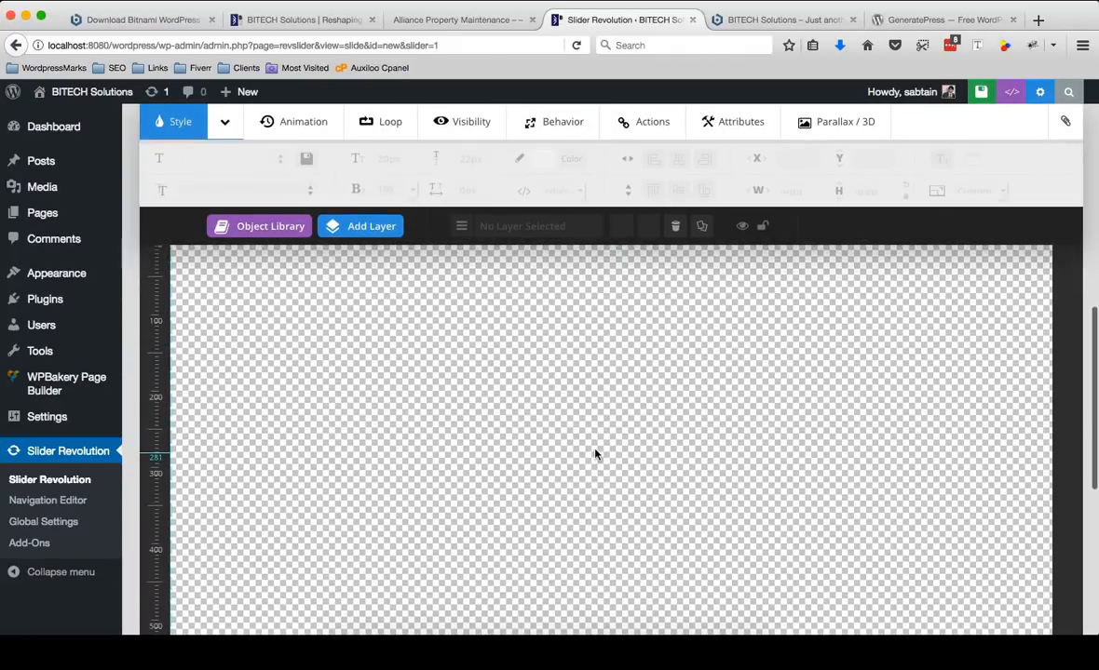
scroll(841, 357, up, 4)
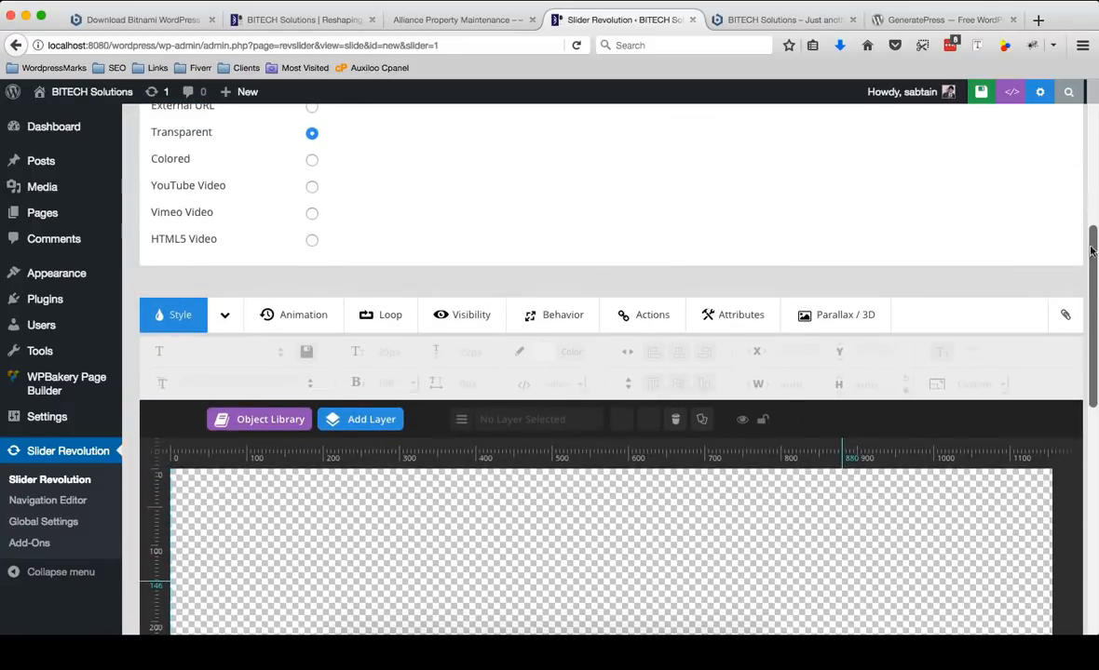
mouse_move(1095, 269)
mouse_down()
mouse_move(1095, 233)
mouse_move(1095, 489)
mouse_up()
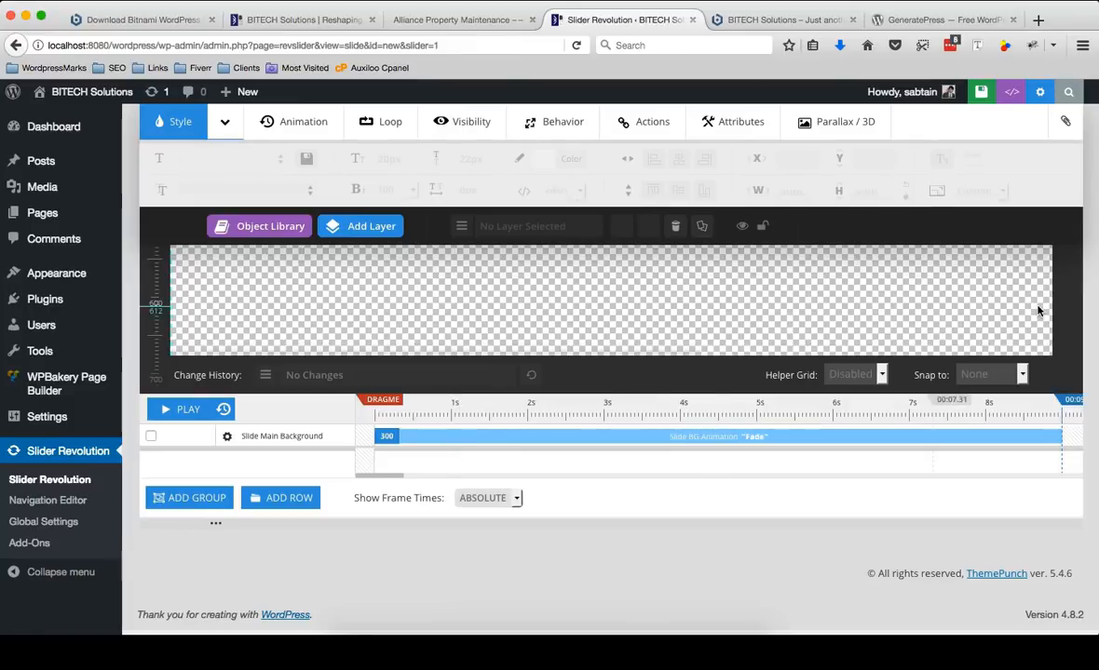
scroll(1034, 298, up, 10)
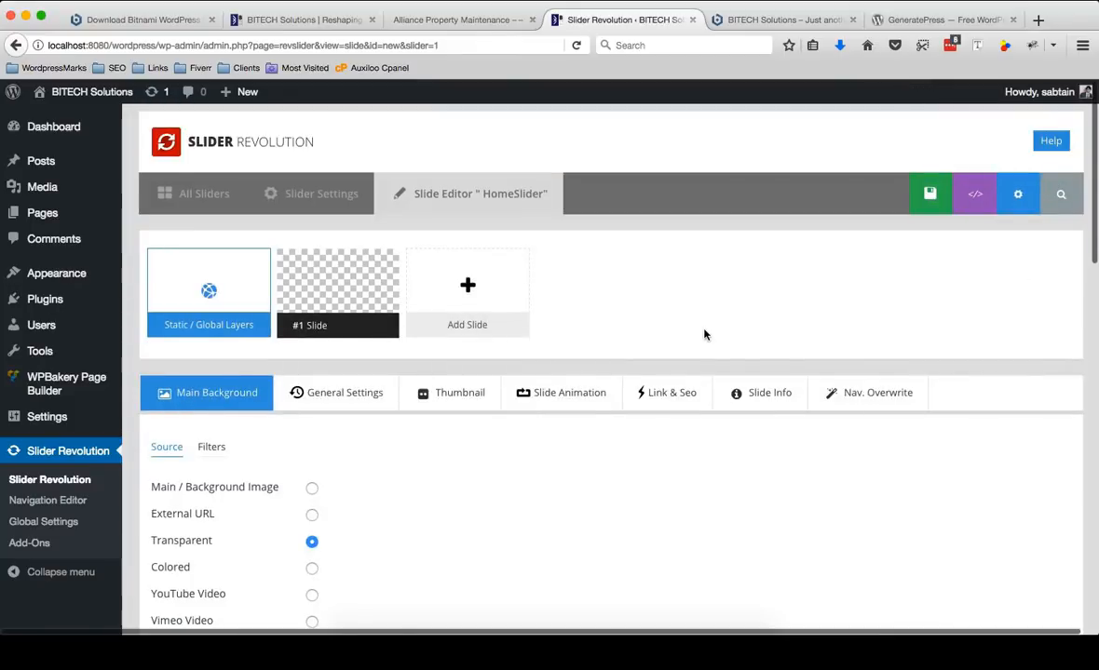
scroll(704, 331, down, 2)
mouse_move(525, 158)
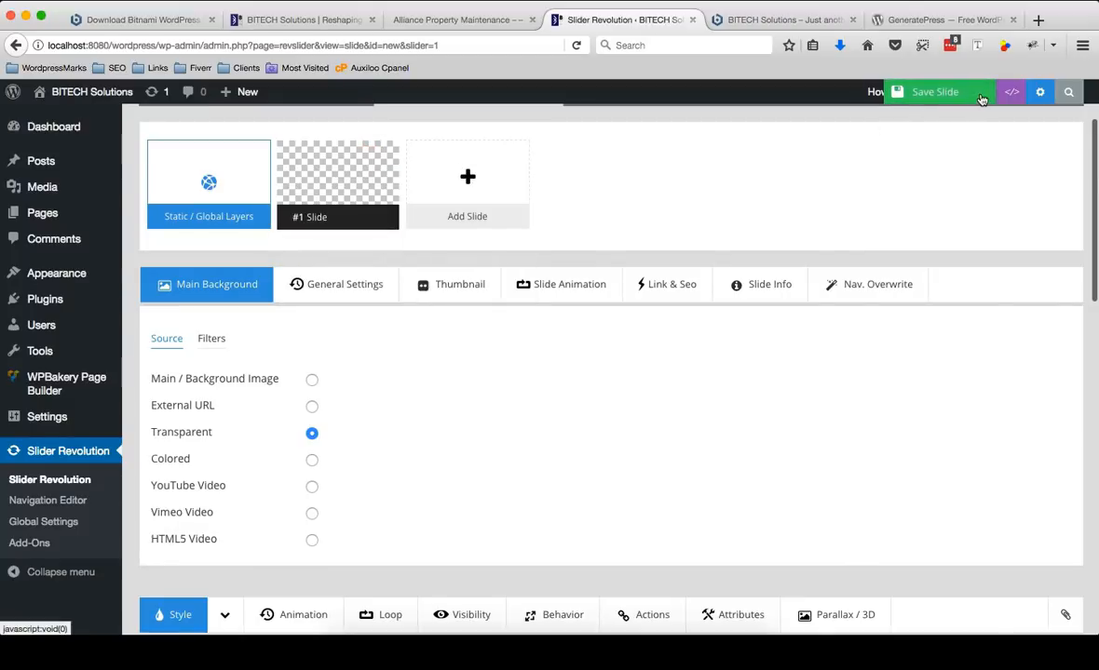
scroll(968, 107, up, 2)
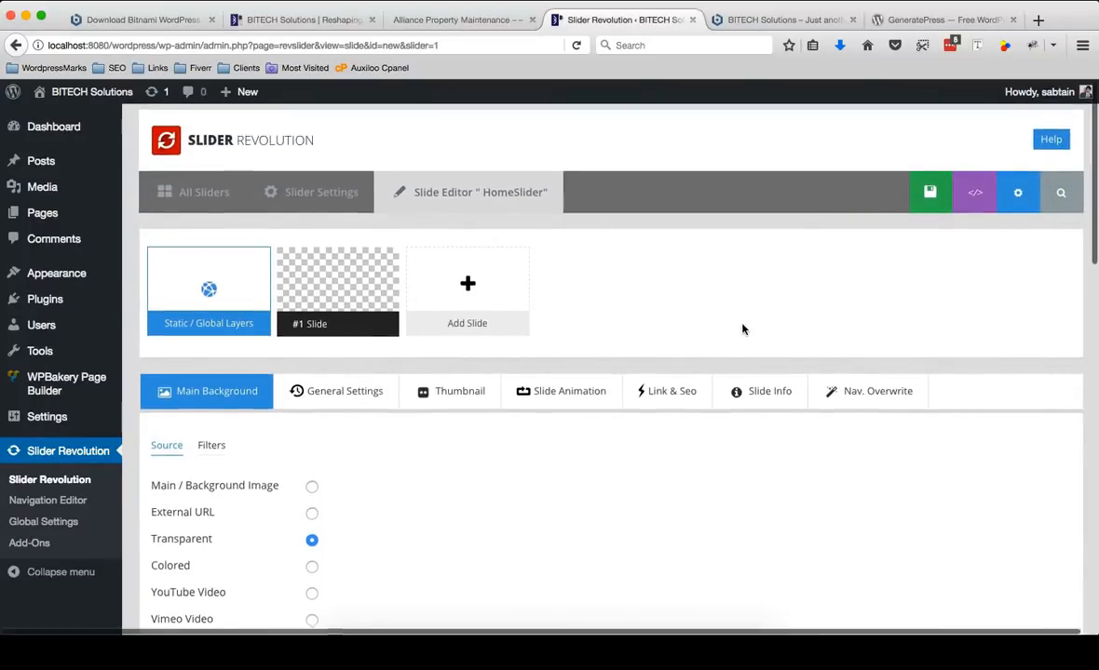
scroll(744, 328, down, 2)
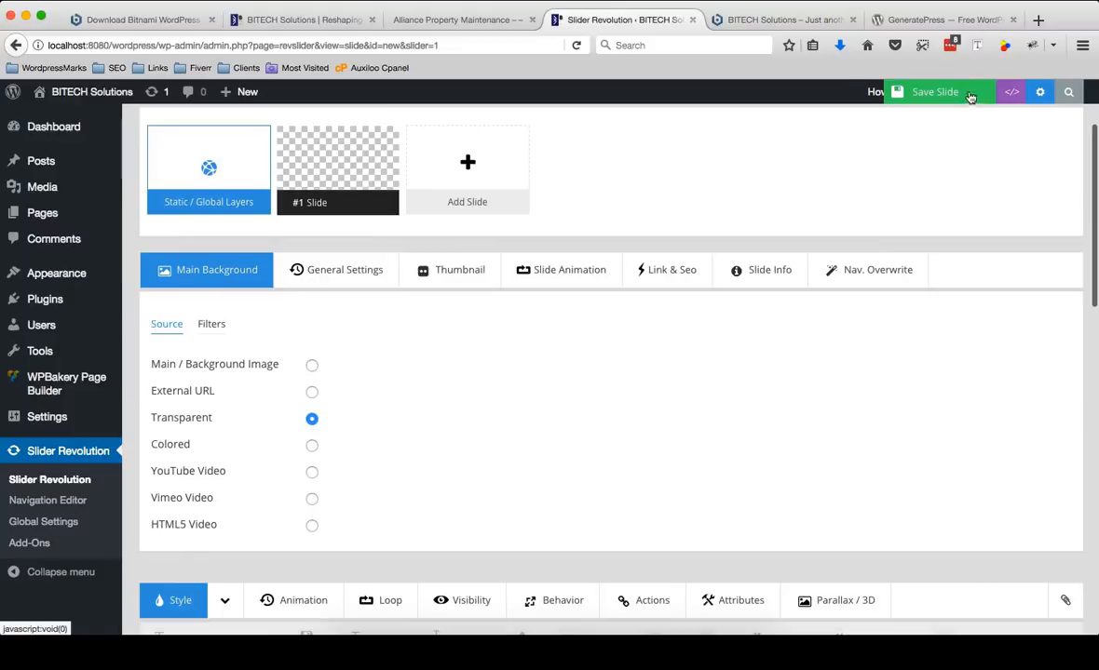
mouse_move(896, 95)
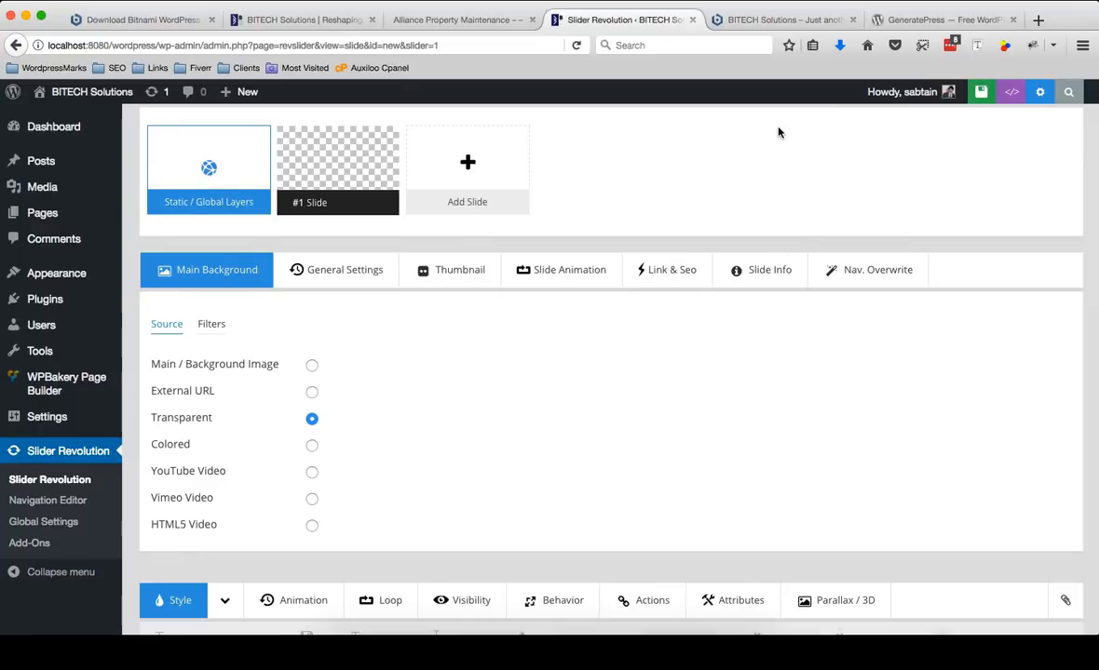
scroll(779, 132, up, 3)
scroll(794, 229, left, 1)
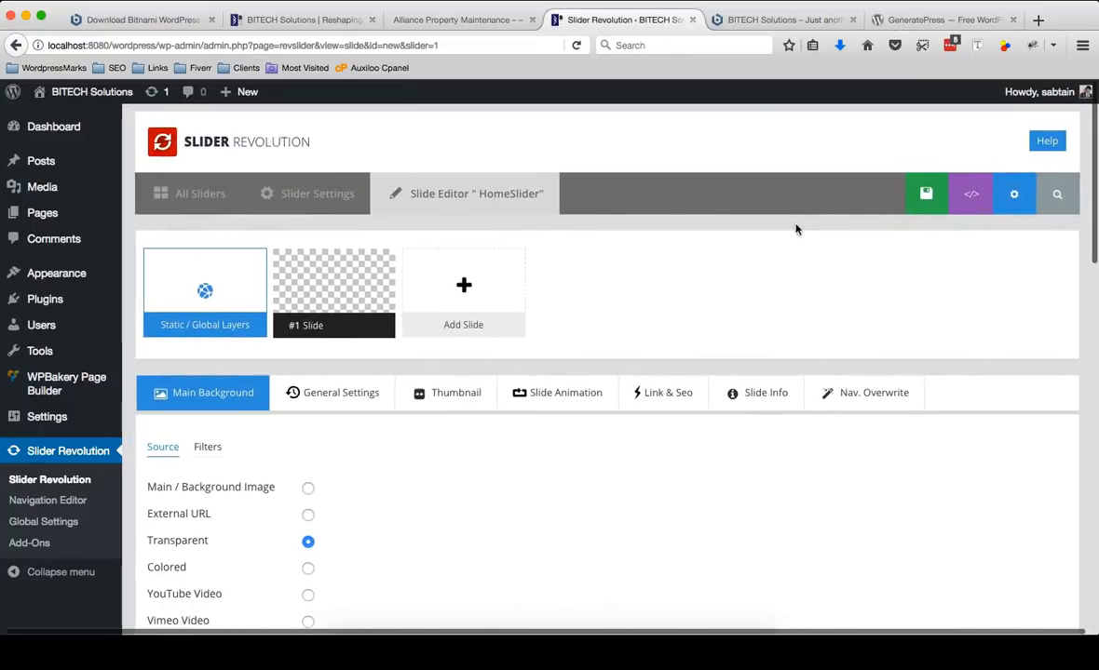
scroll(812, 240, down, 3)
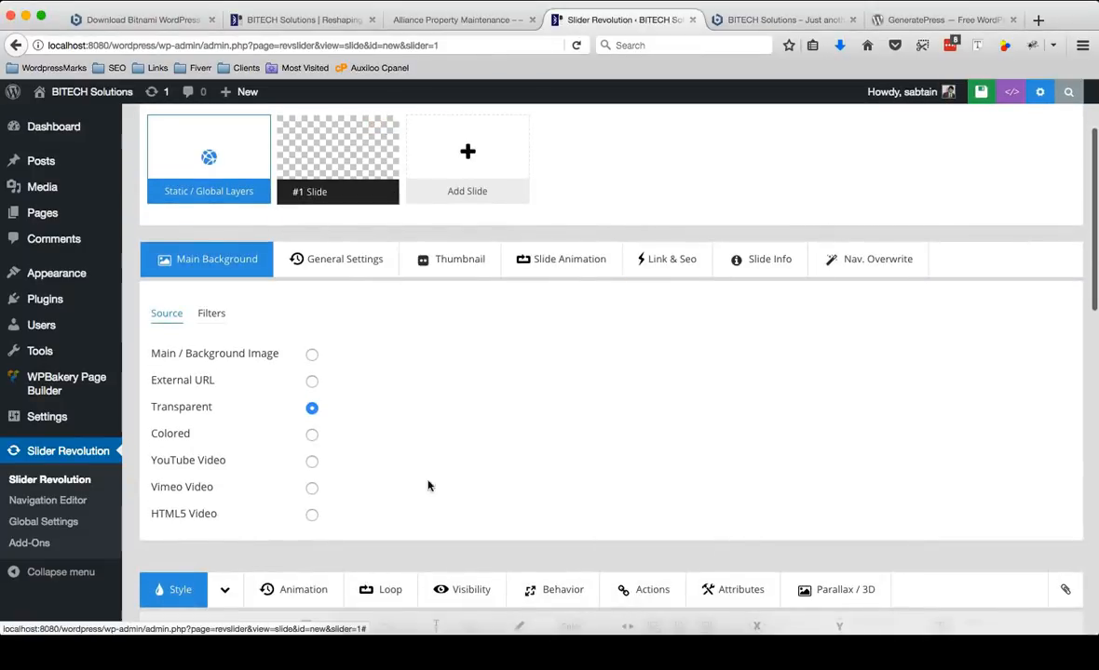
scroll(604, 473, down, 6)
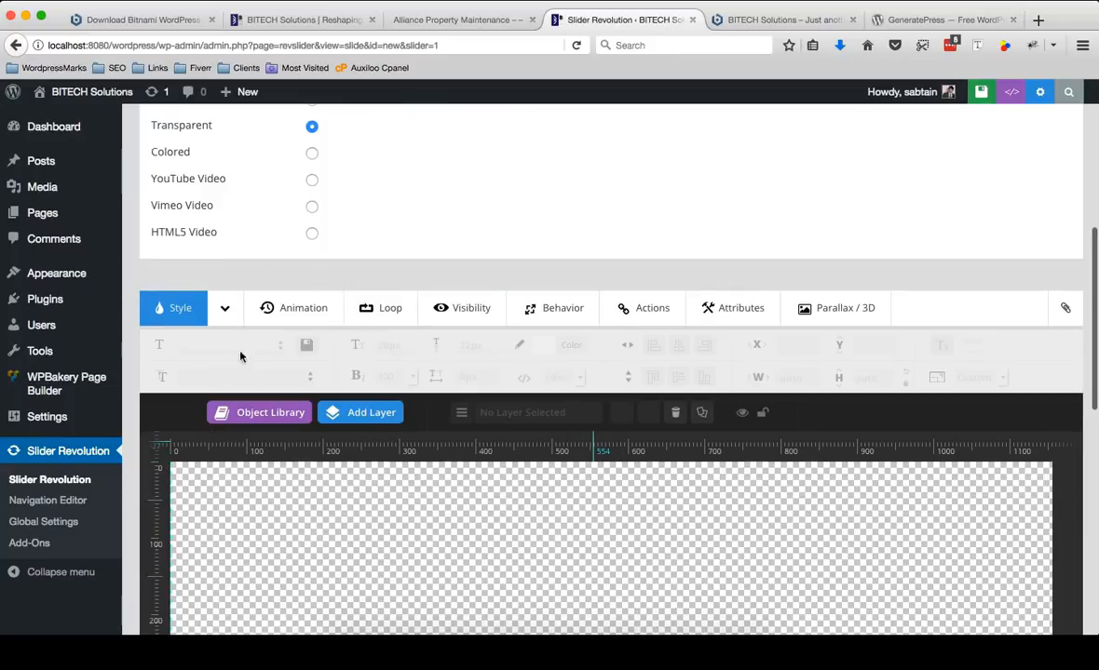
scroll(367, 358, down, 4)
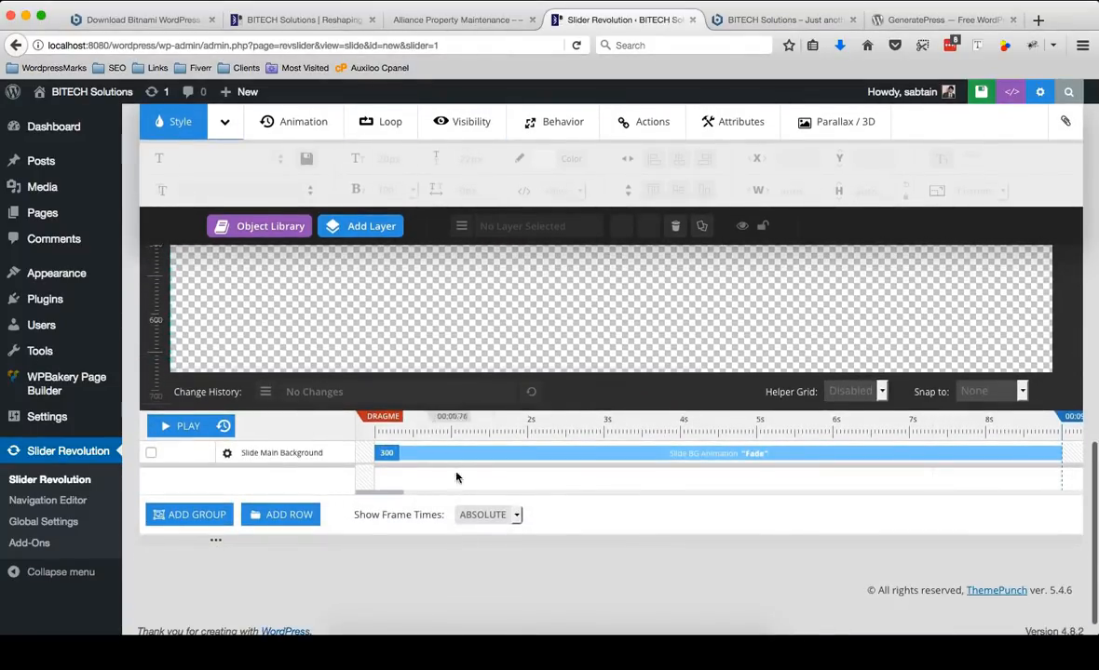
scroll(456, 480, up, 10)
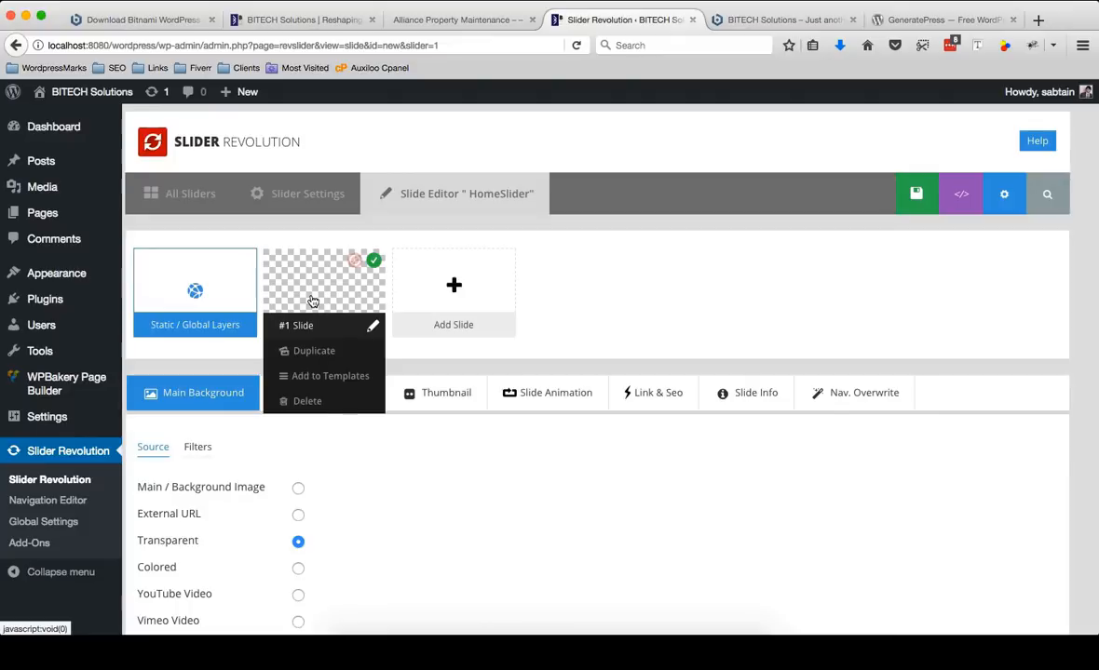
scroll(390, 503, down, 2)
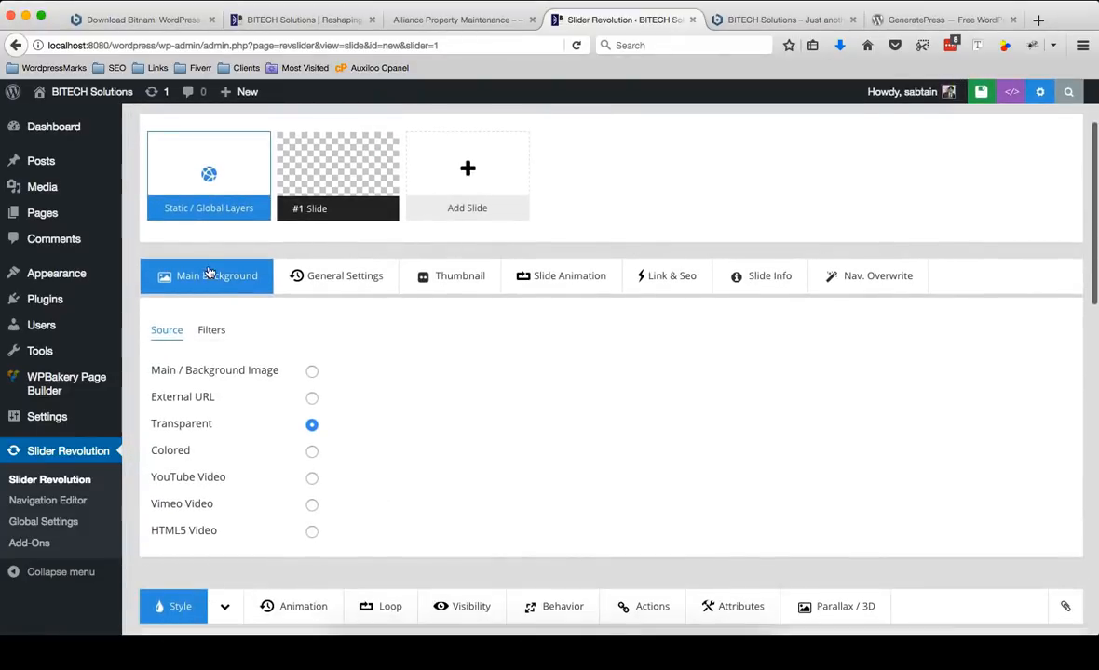
click(464, 22)
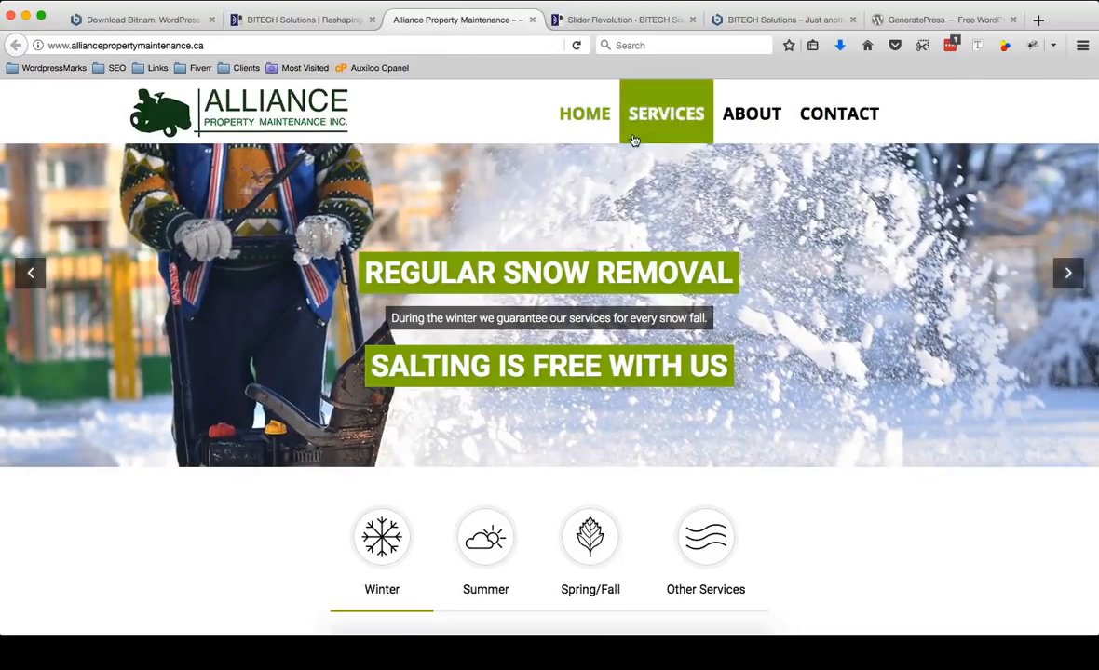
click(620, 17)
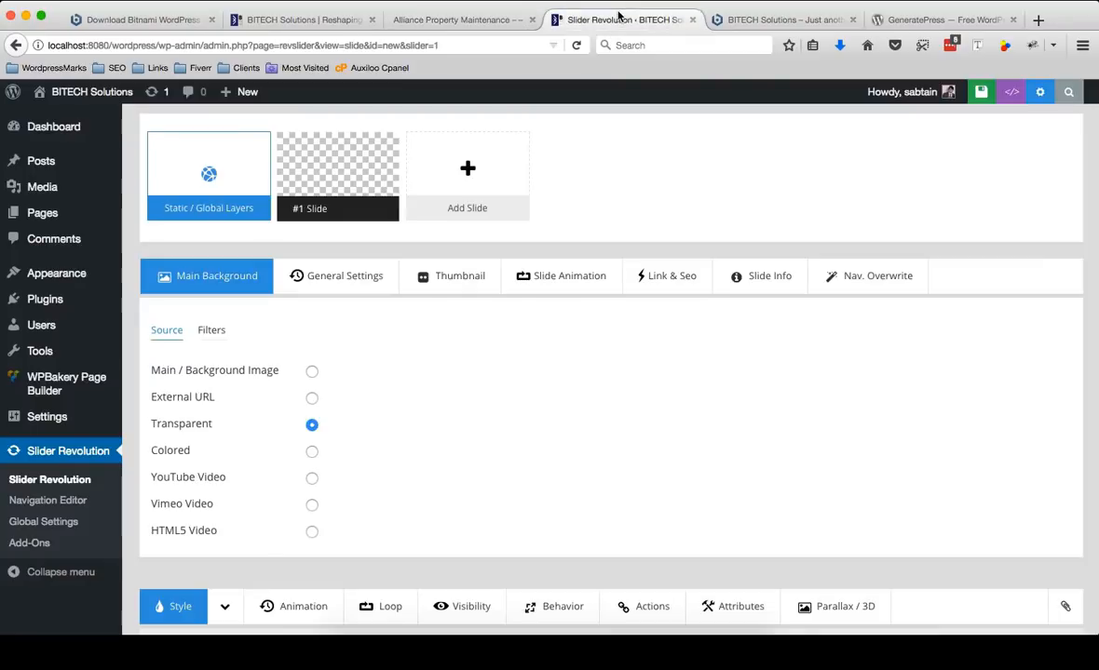
- Set the main background source of slide #1 to Main / Background Image
scroll(373, 337, down, 1)
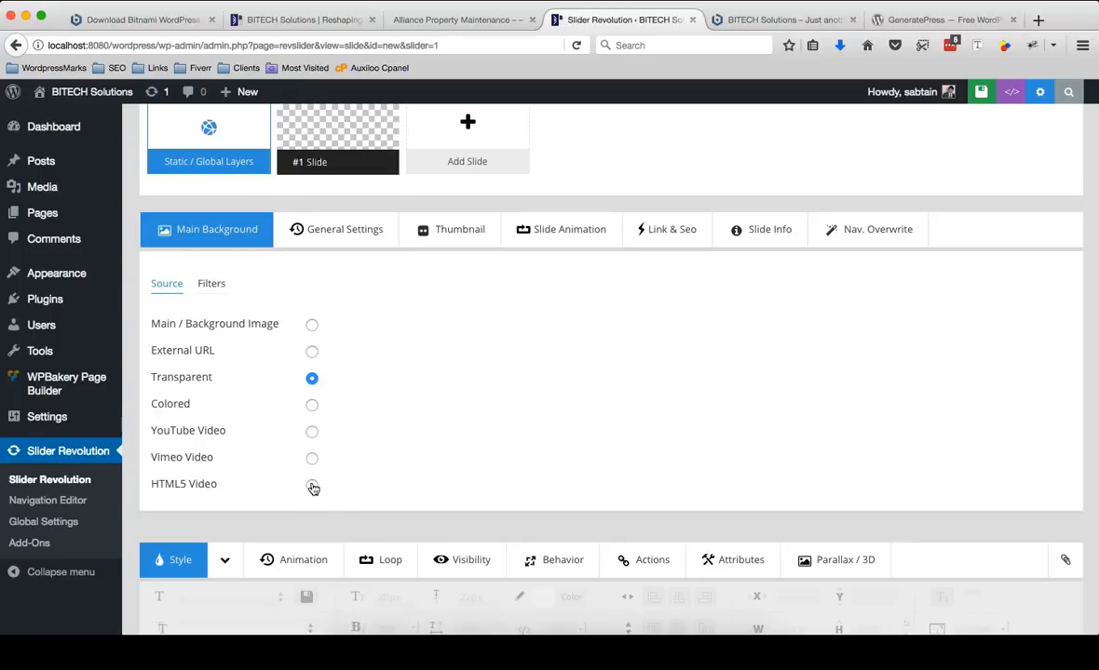
scroll(313, 487, down, 1)
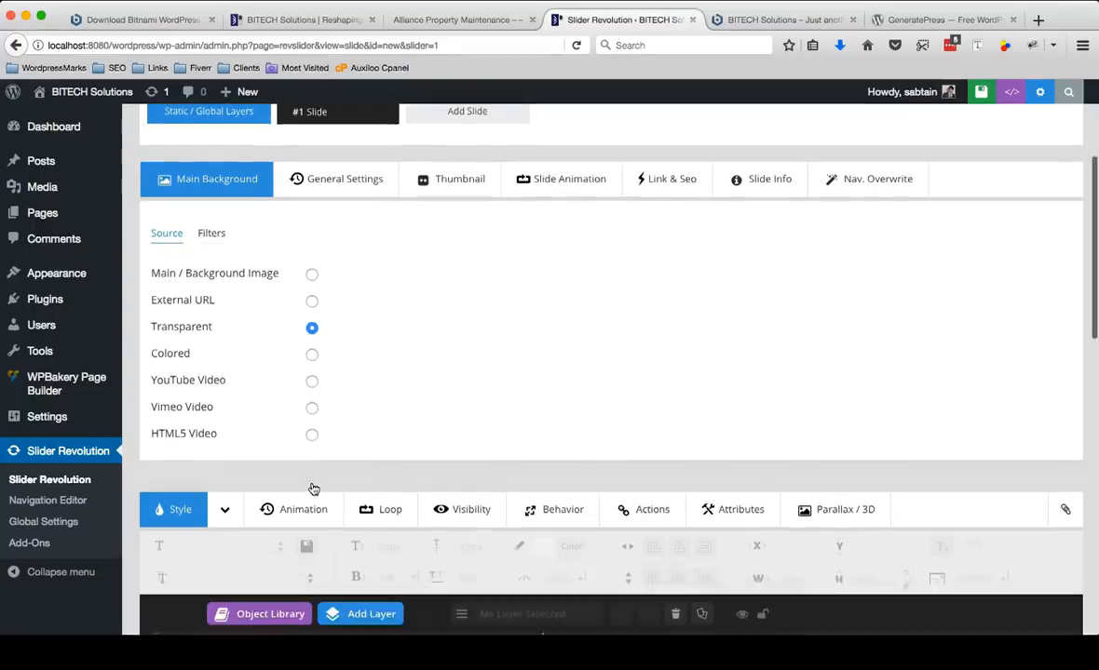
scroll(311, 486, up, 2)
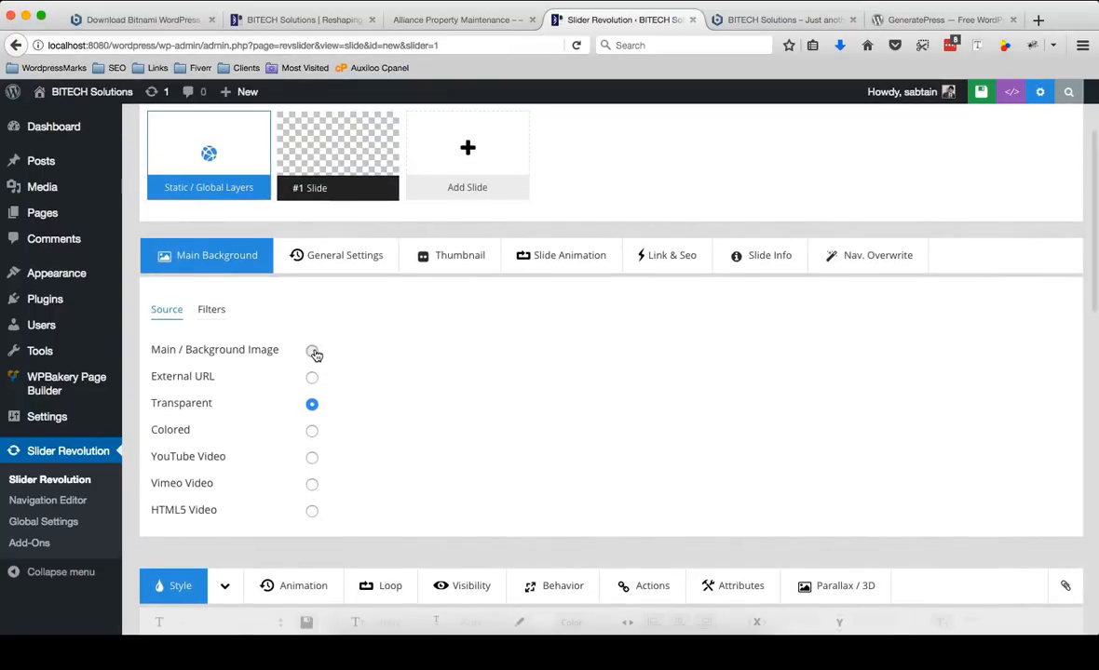
click(313, 351)
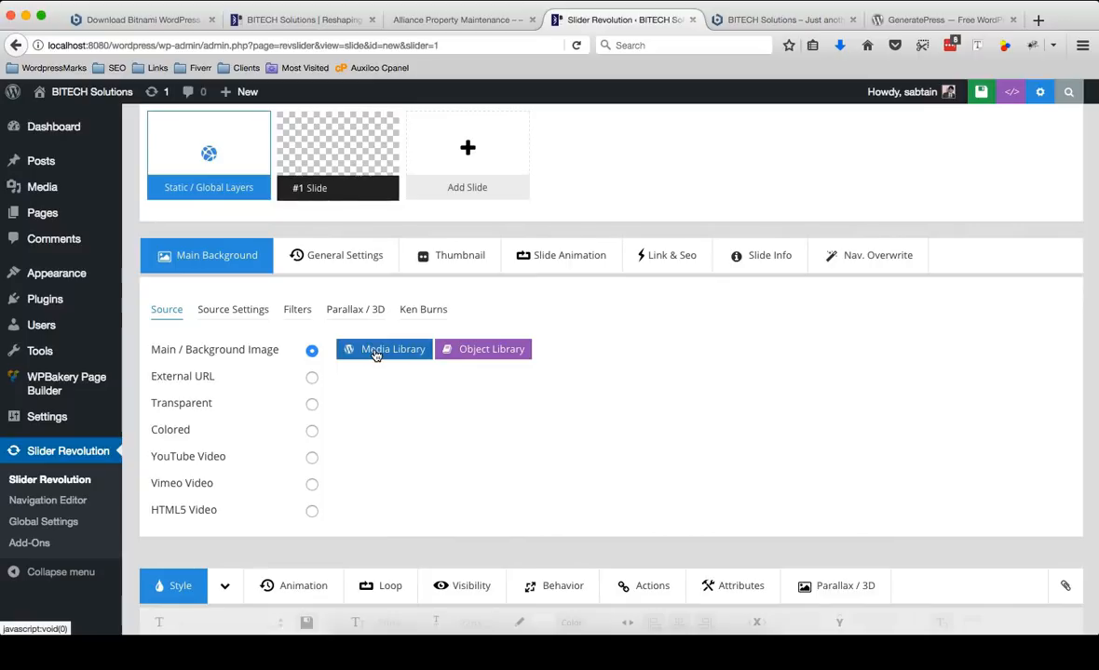
- Save the snow removal slider image from the Alliance Property Maintenance site to the Downloads folder under the name 2
click(422, 20)
right_click(339, 202)
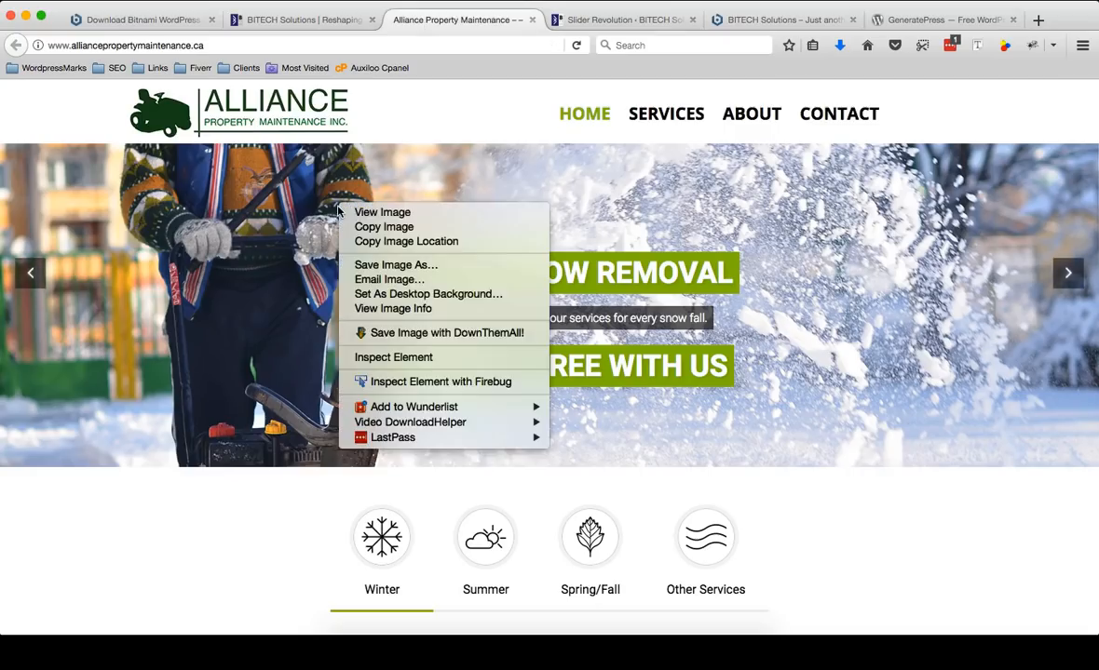
click(385, 308)
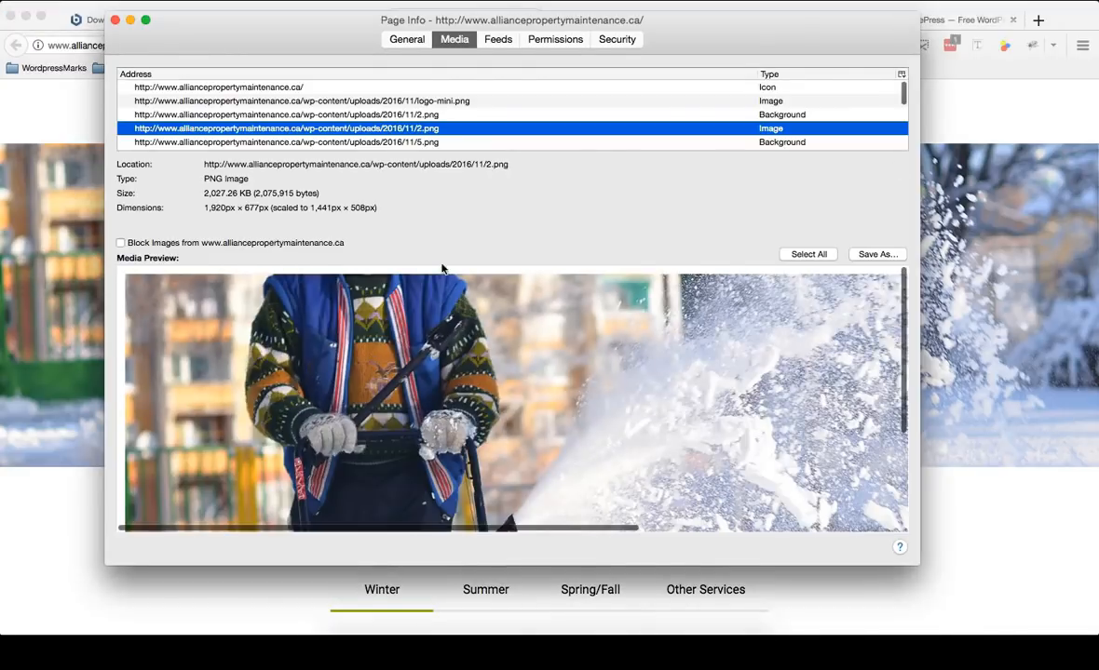
click(866, 257)
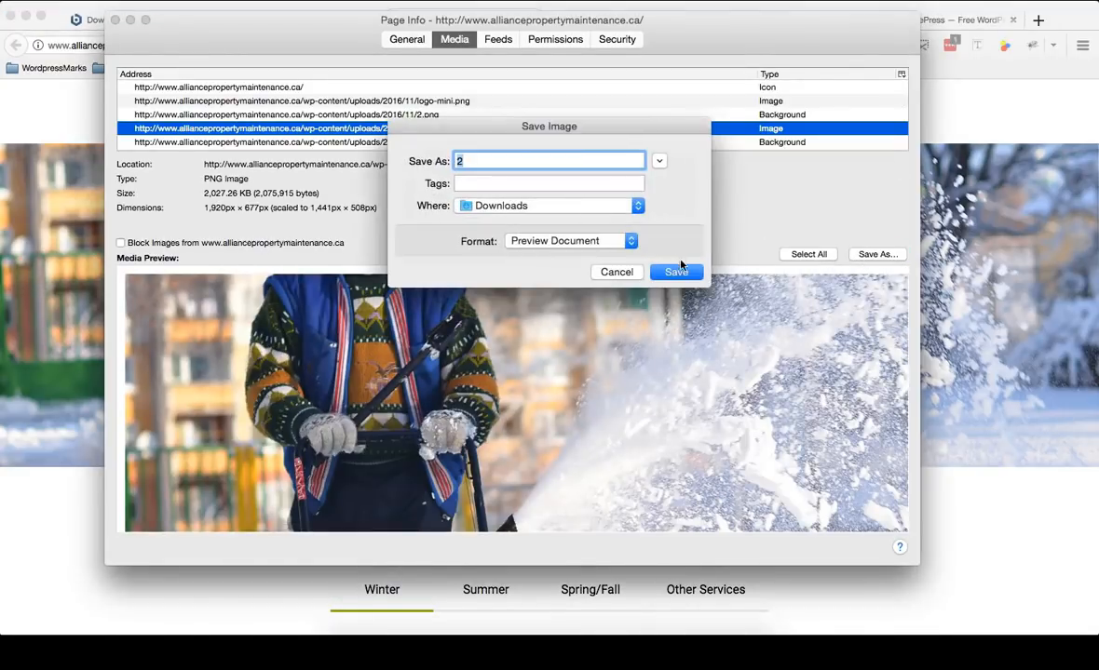
click(683, 271)
click(115, 20)
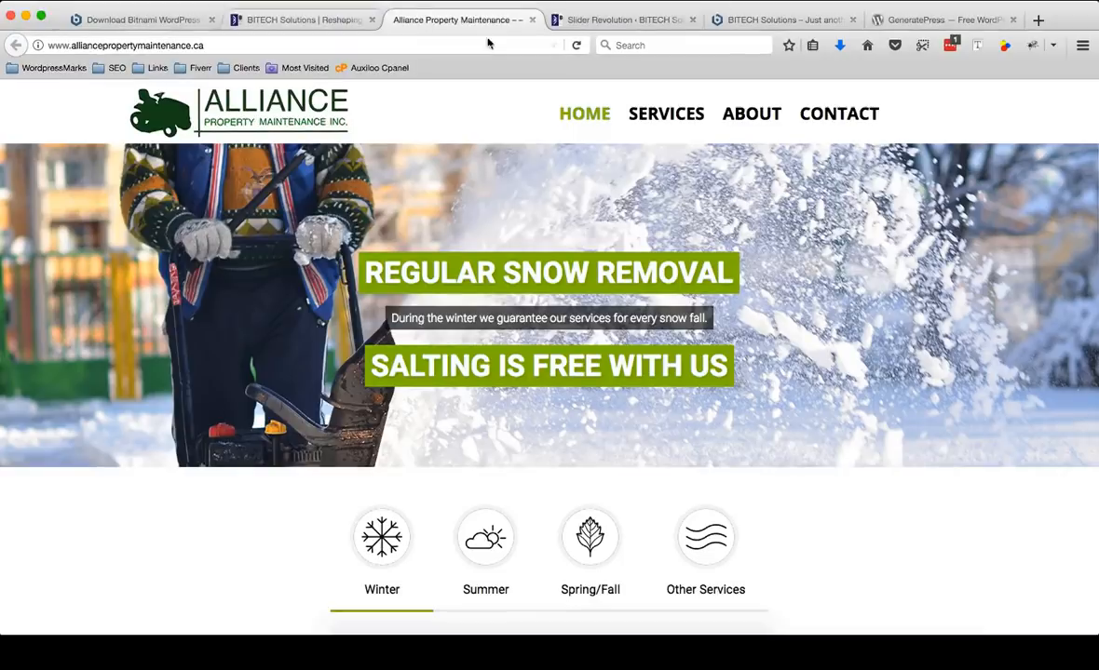
- Upload 2.png from the Downloads folder to the WordPress media library through the slide image selection in the Slide Editor
click(581, 20)
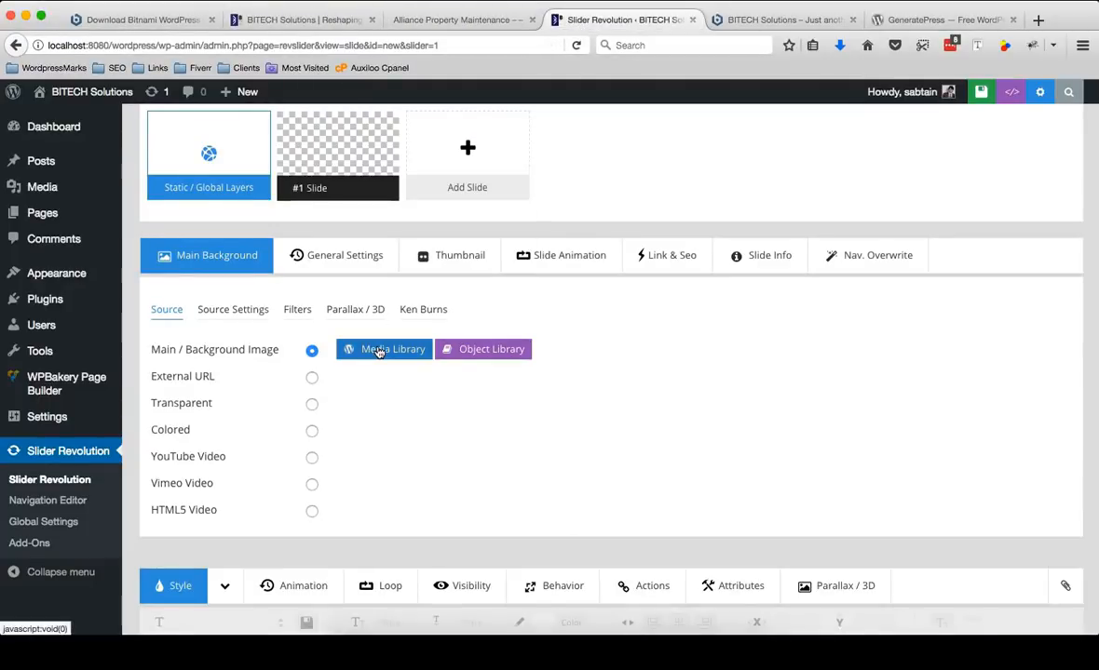
click(389, 350)
click(51, 151)
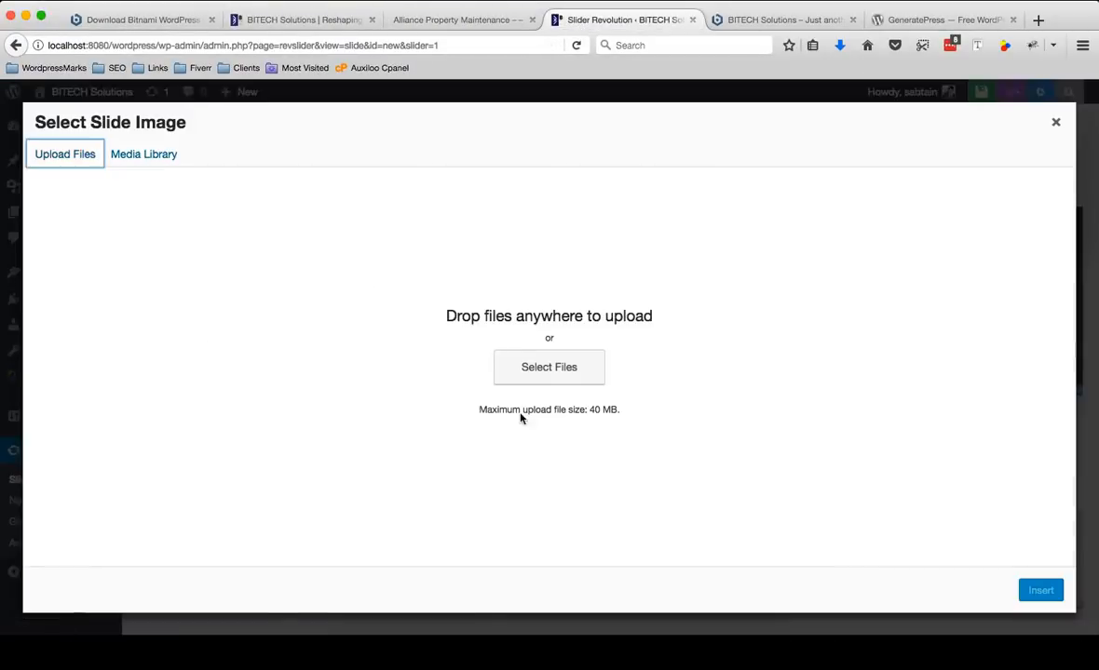
click(570, 367)
click(244, 226)
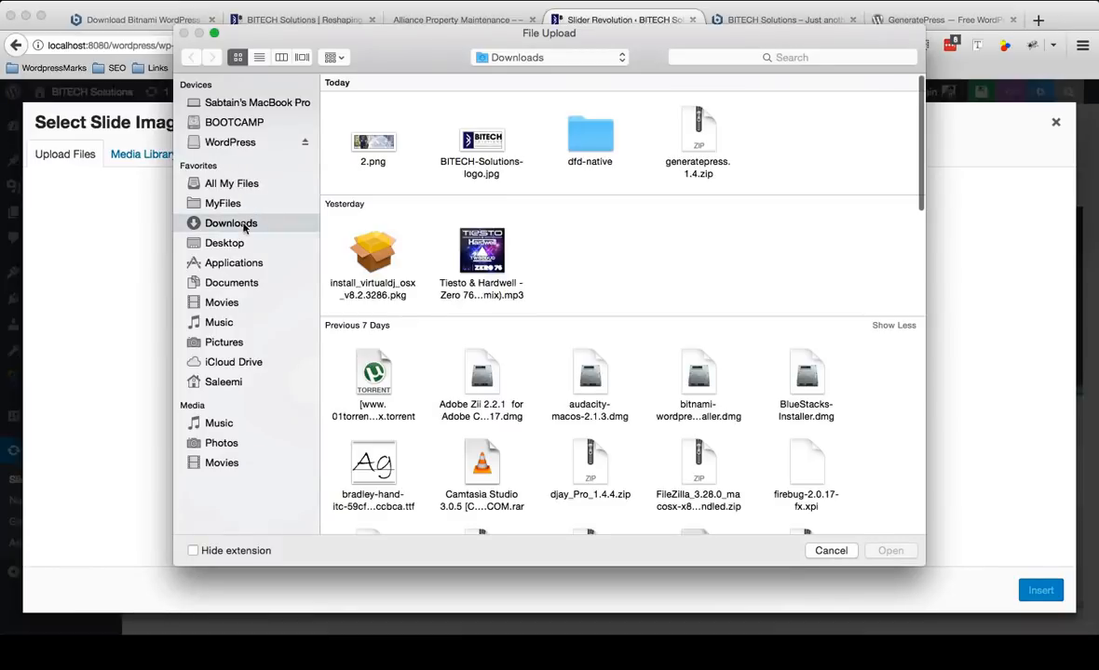
click(375, 149)
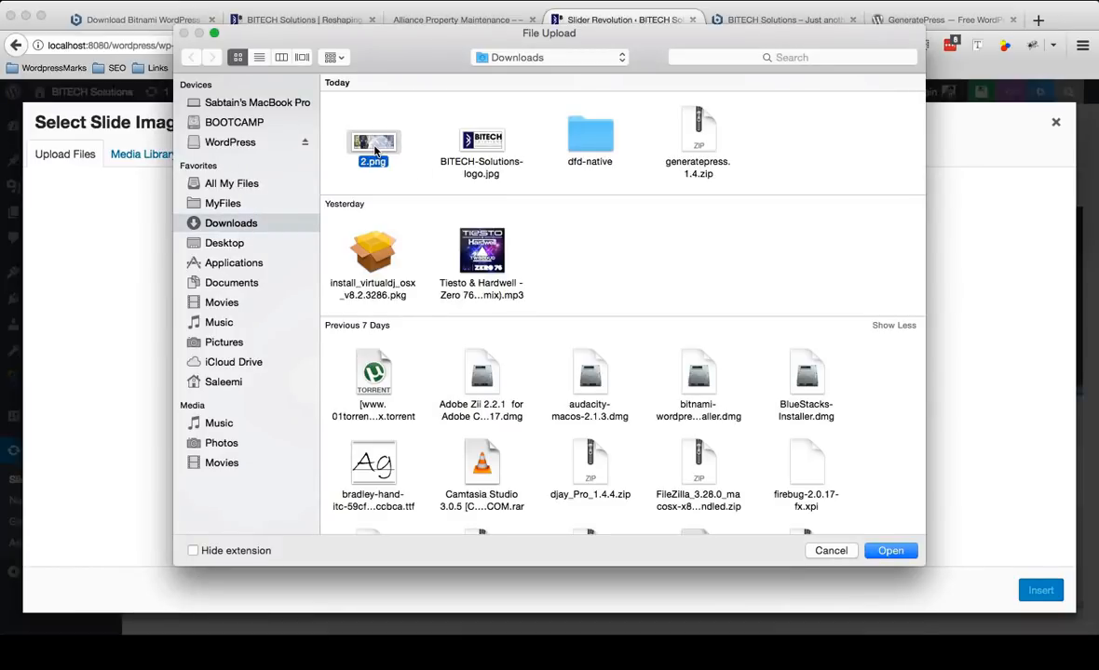
click(889, 551)
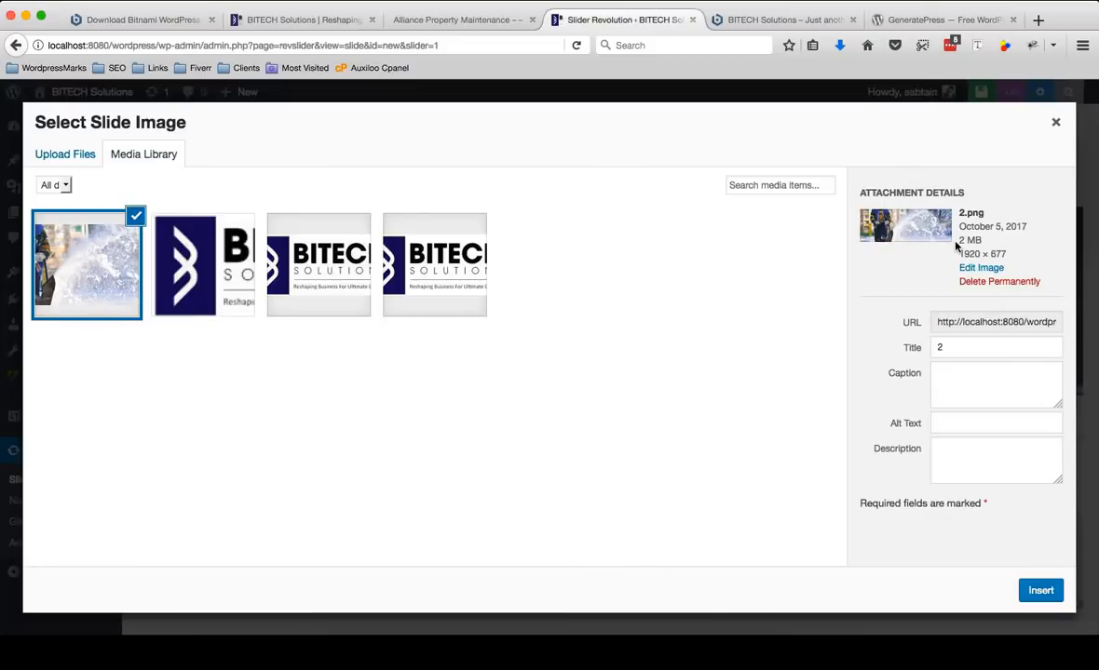
- Insert the uploaded 2.png as the main background image of slide #1
drag(956, 245, 970, 241)
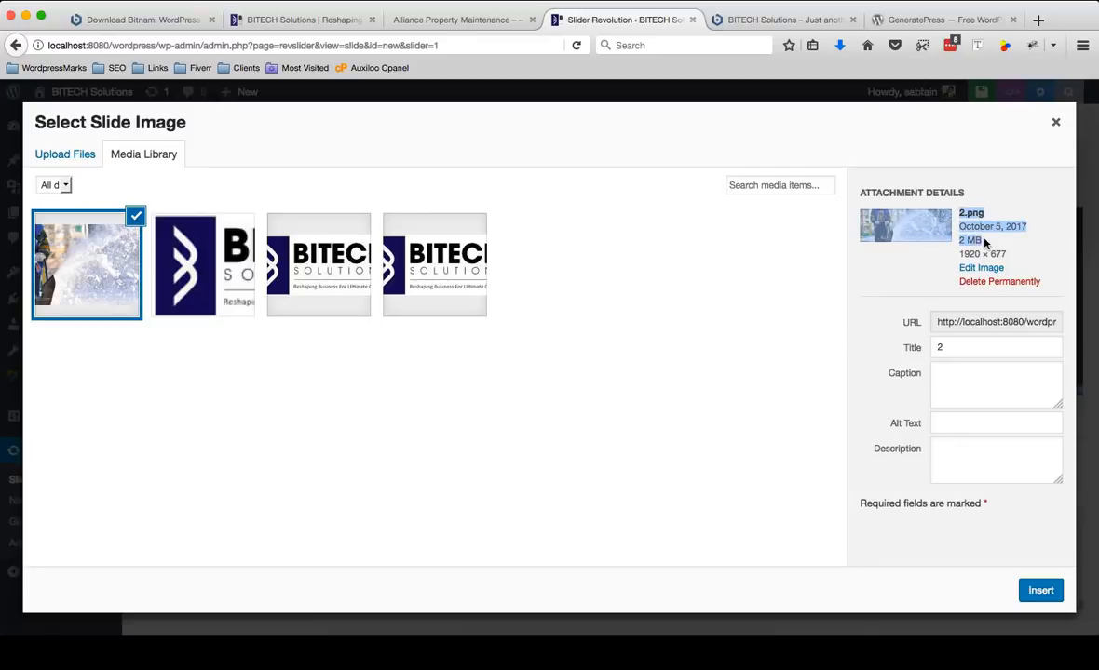
click(984, 243)
click(1039, 601)
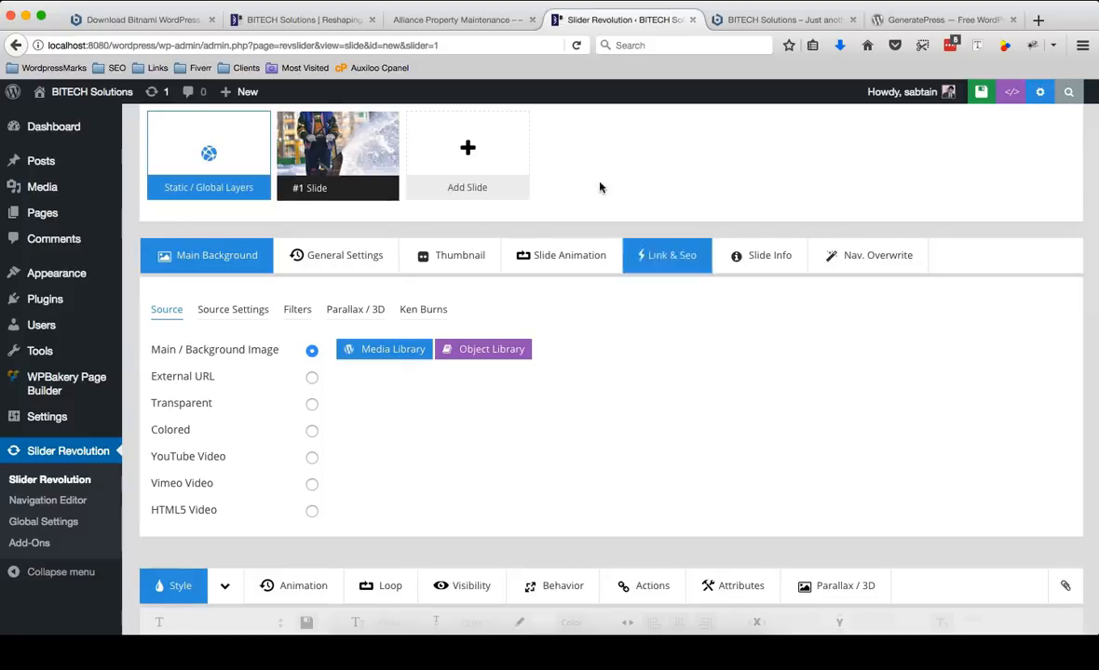
- Look over the Alliance Property Maintenance home page and its snow removal slide, and return to the Slide Editor
click(483, 30)
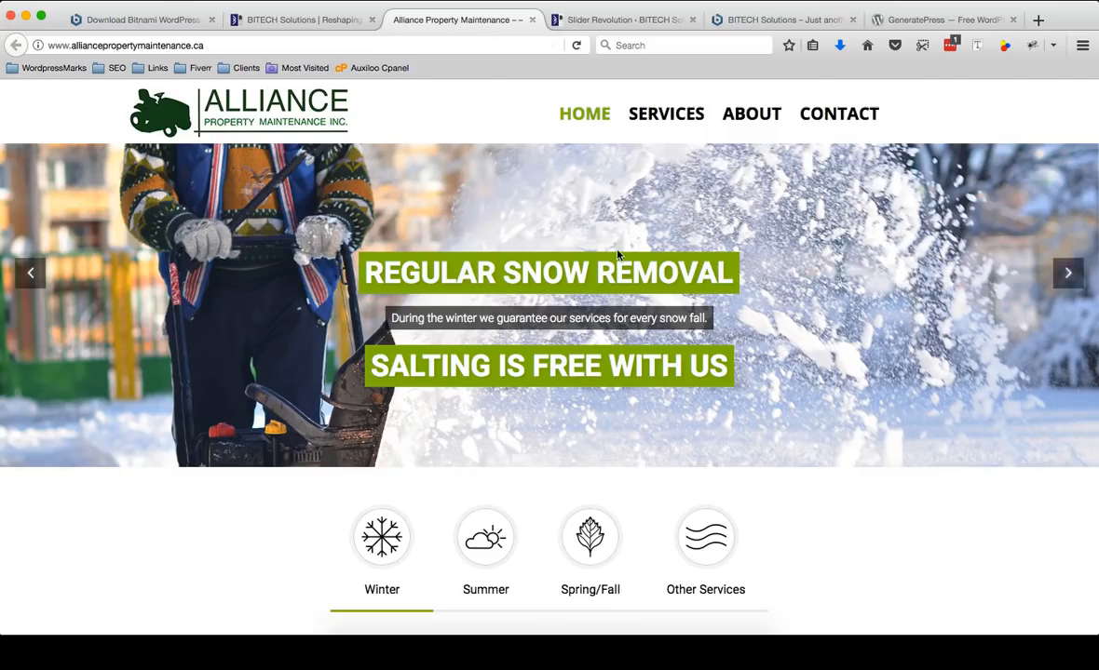
scroll(709, 241, down, 2)
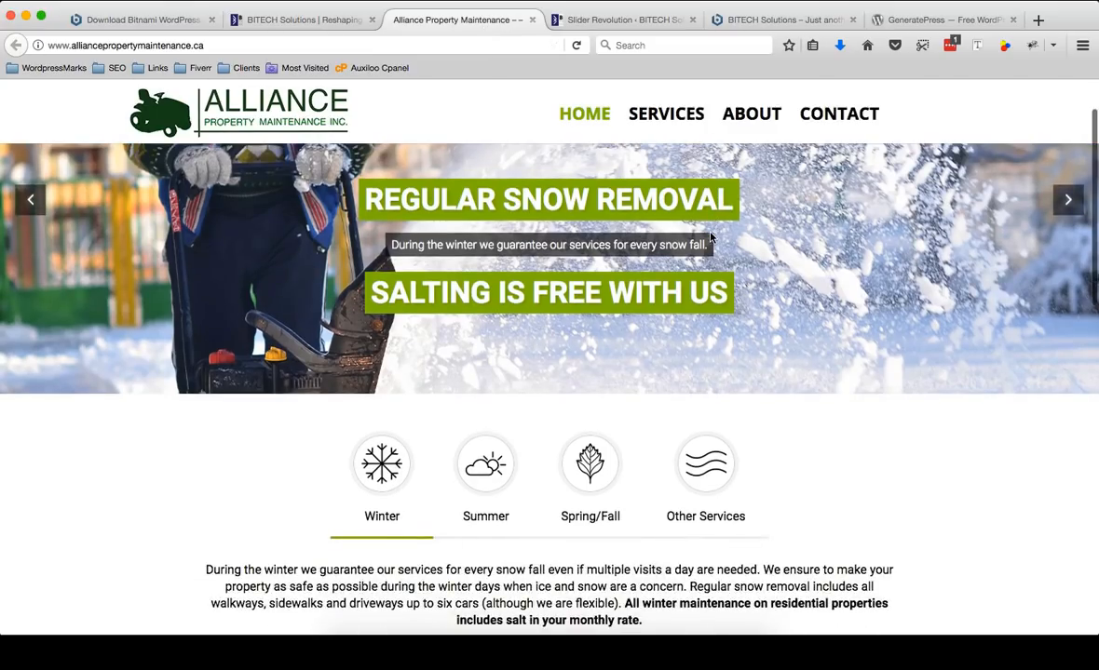
scroll(709, 237, down, 2)
scroll(709, 237, up, 4)
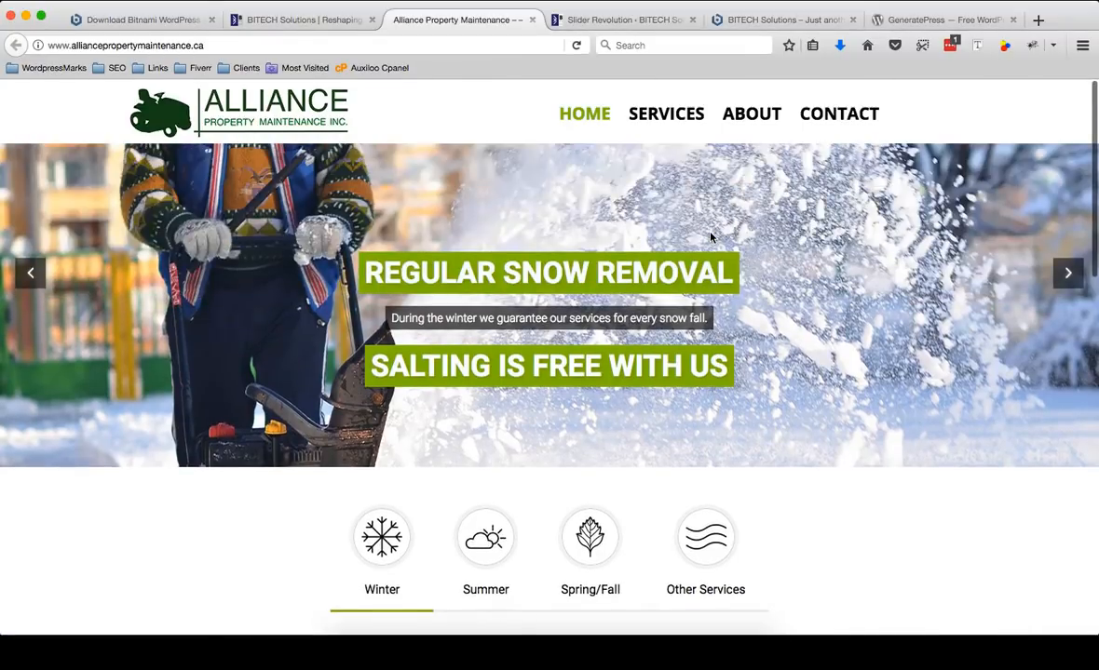
scroll(710, 237, down, 20)
scroll(709, 238, up, 20)
click(596, 20)
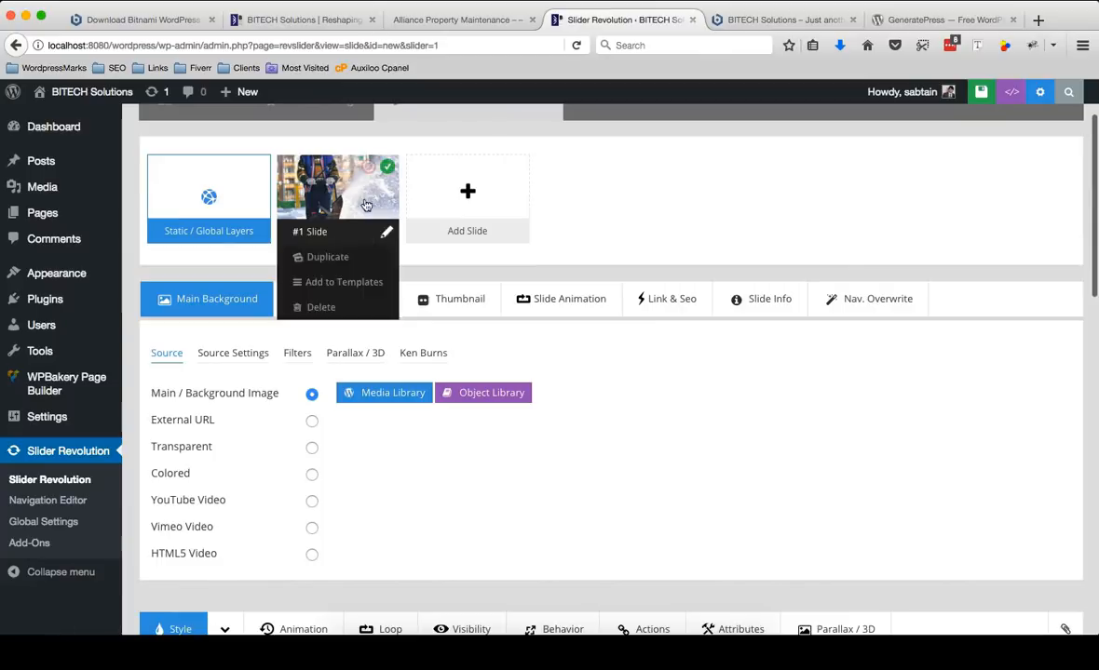
- Look over slide #1's layer settings and the full height of its background image on the editing canvas
scroll(674, 465, down, 5)
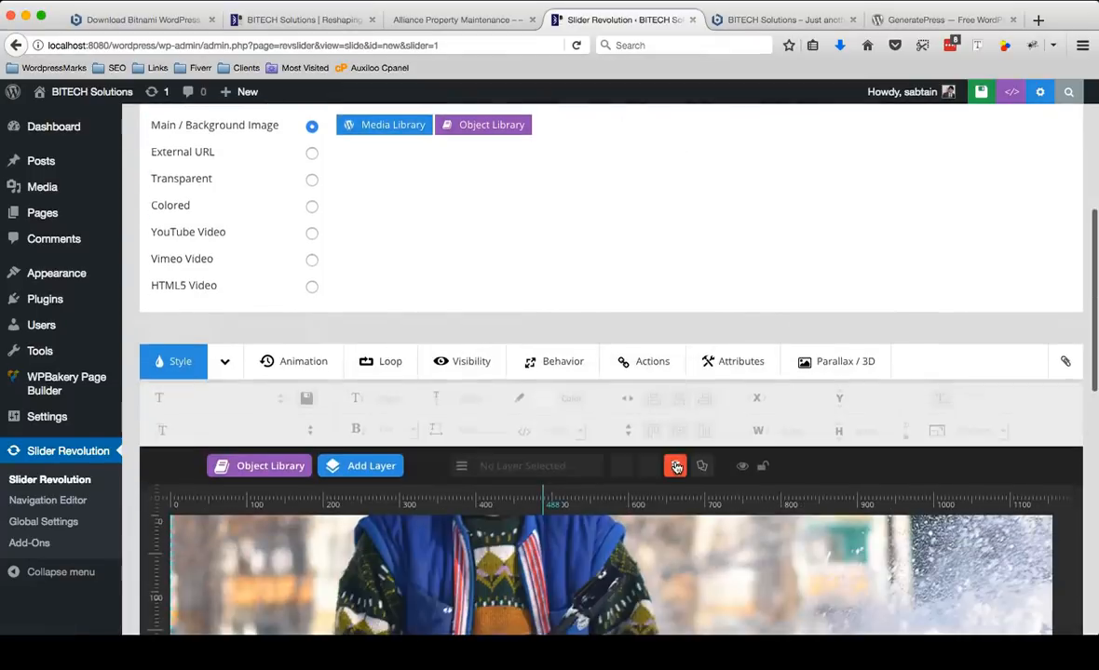
scroll(677, 468, down, 1)
scroll(677, 465, down, 1)
right_click(677, 464)
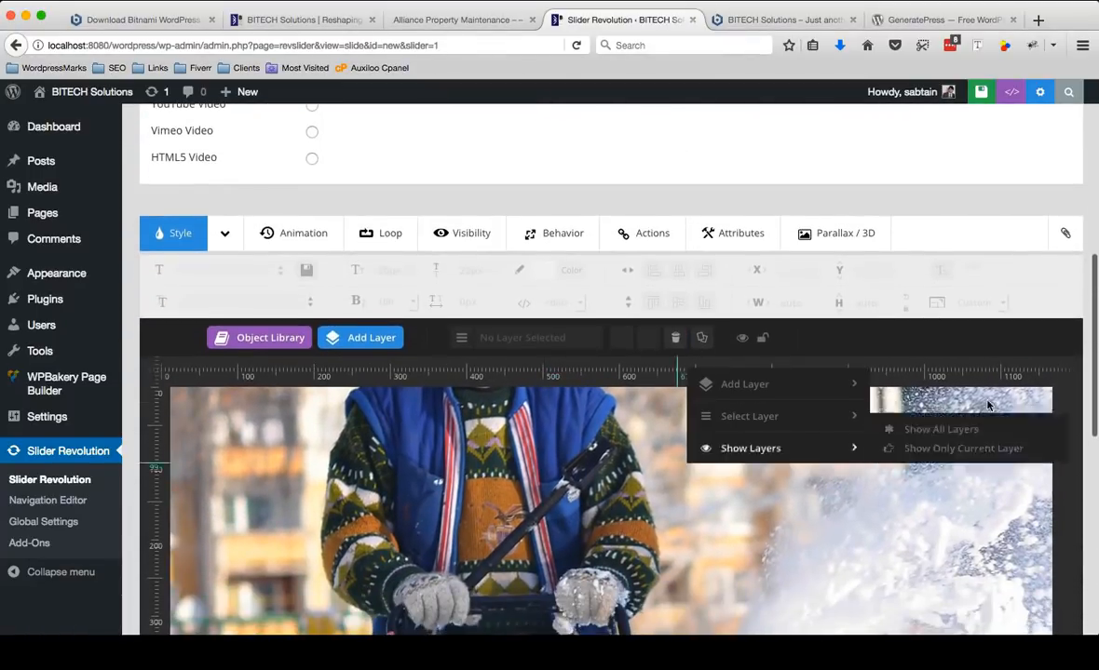
drag(1093, 360, 1097, 448)
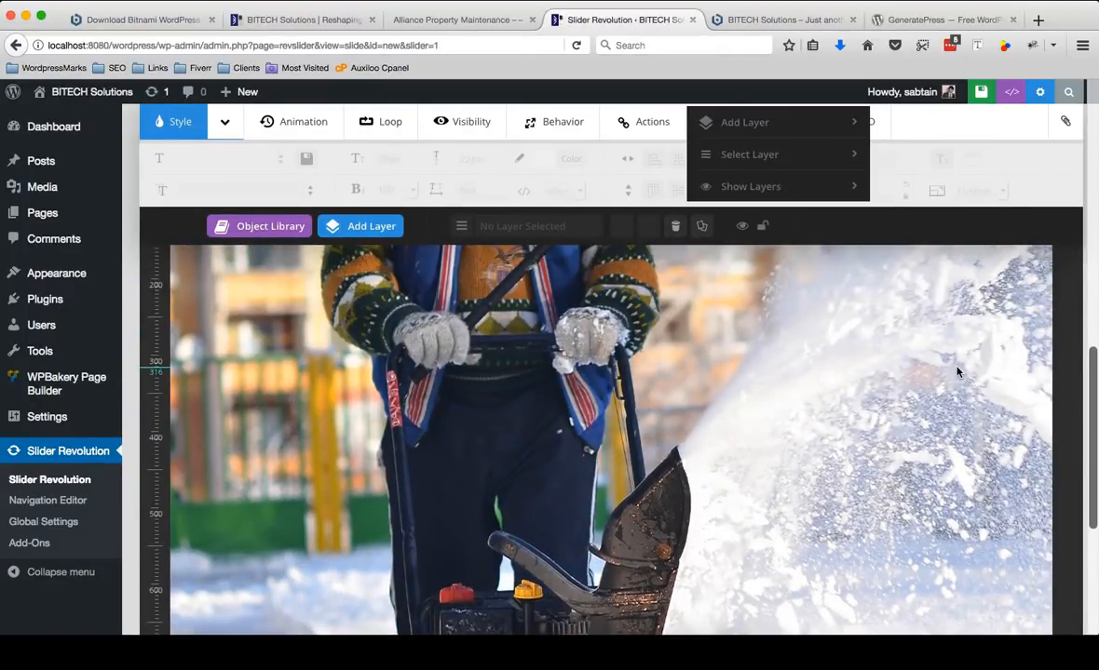
click(714, 372)
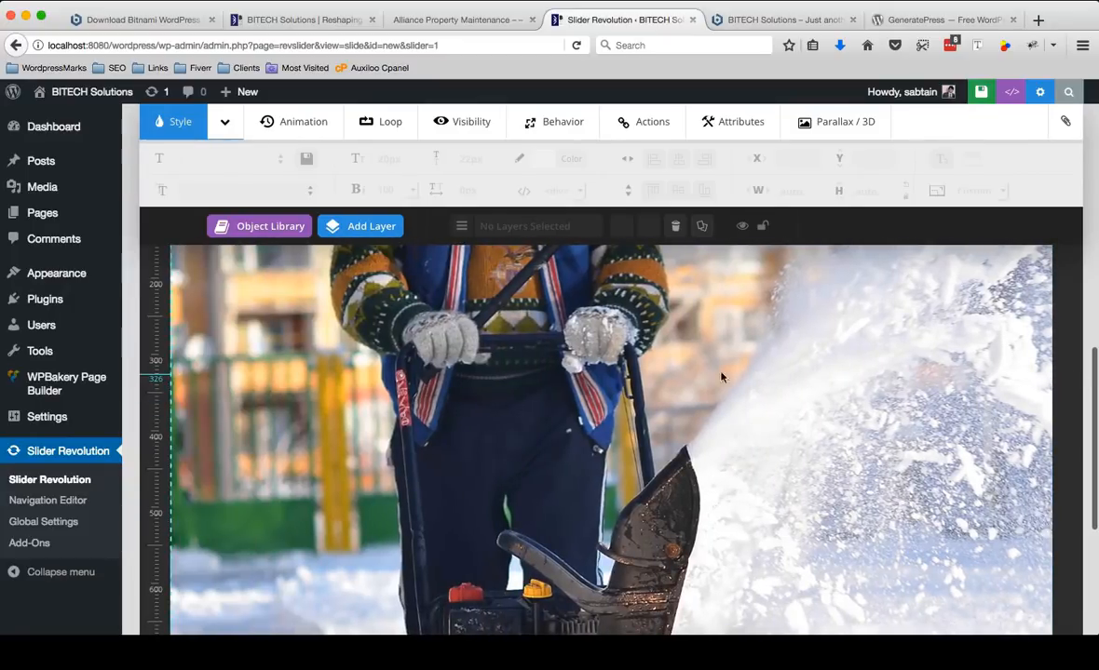
drag(1095, 380, 1092, 318)
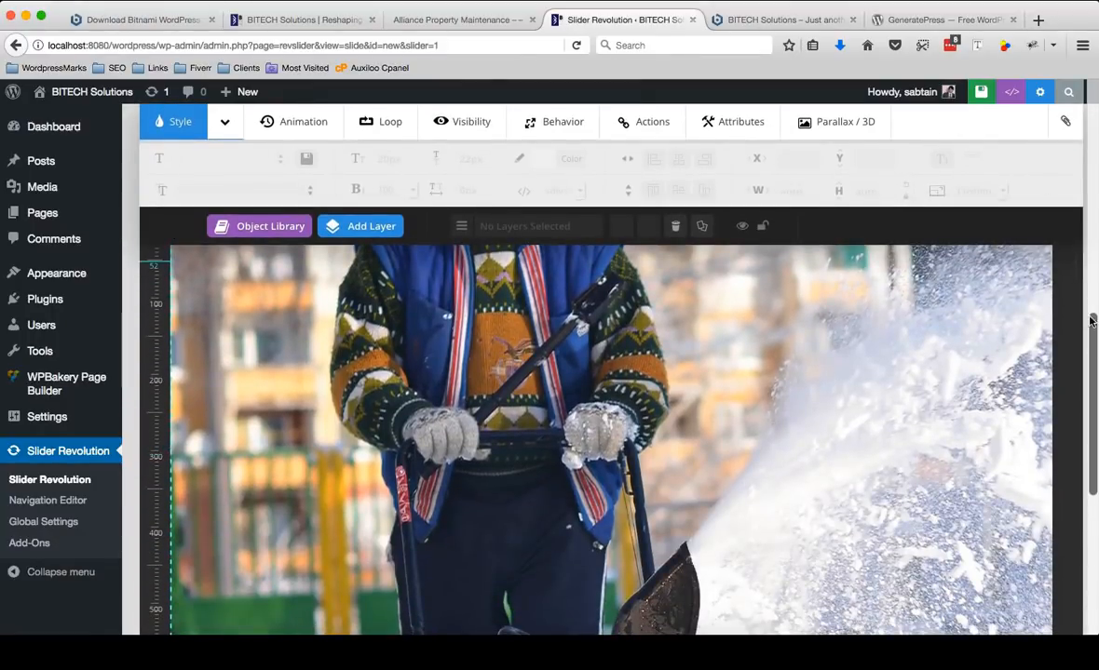
drag(1094, 337, 1096, 275)
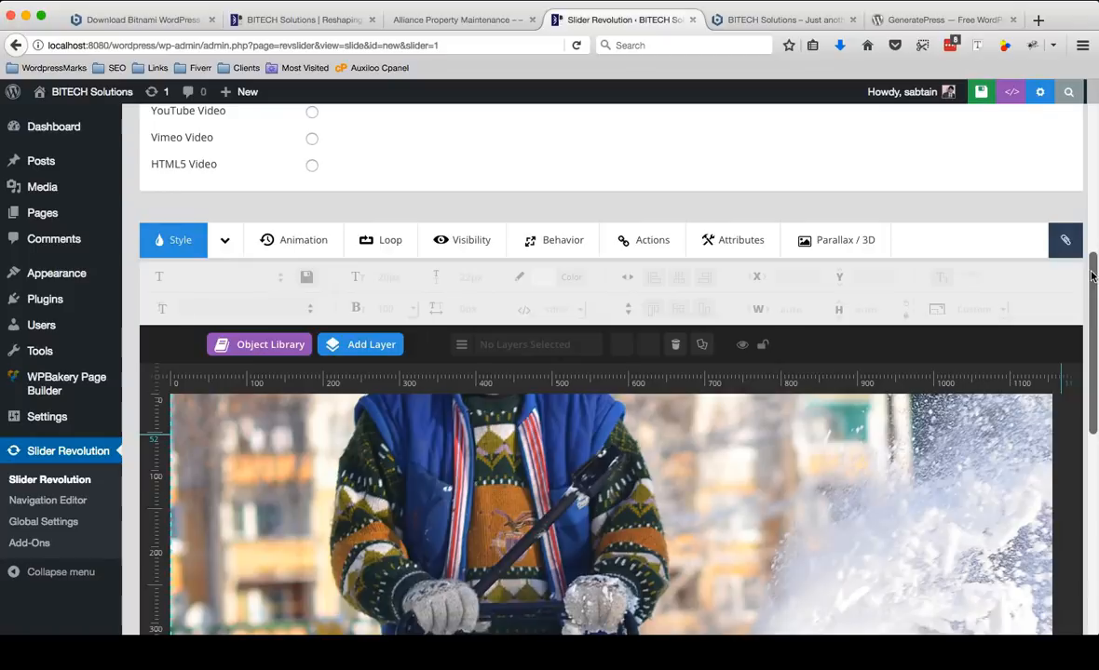
drag(1093, 276, 1096, 377)
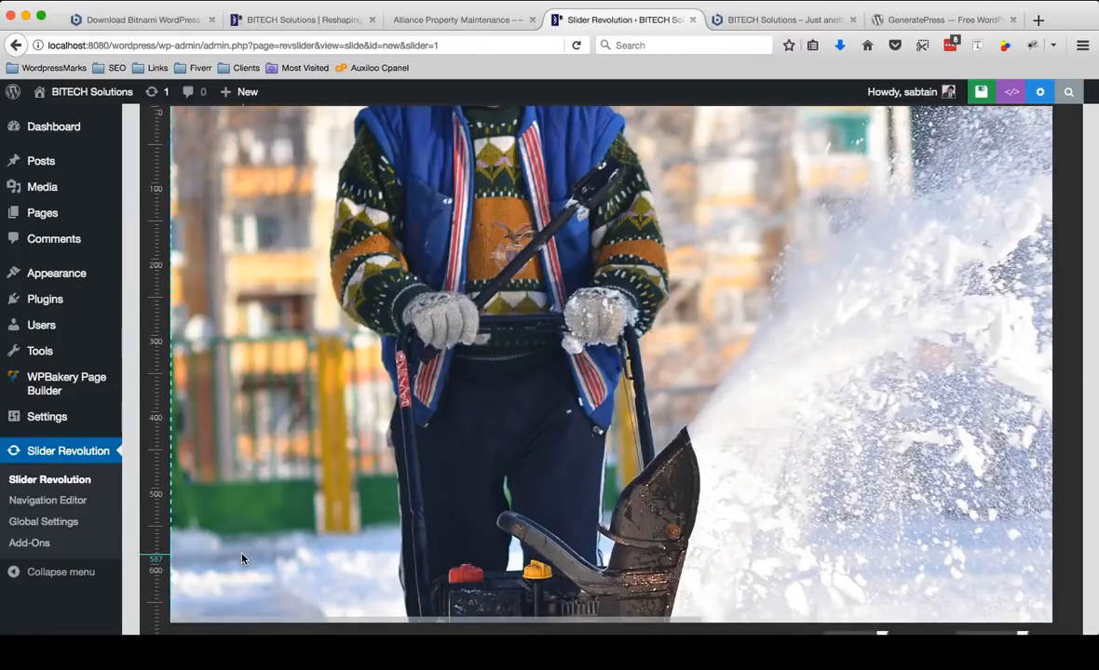
scroll(462, 470, down, 2)
scroll(462, 470, up, 1)
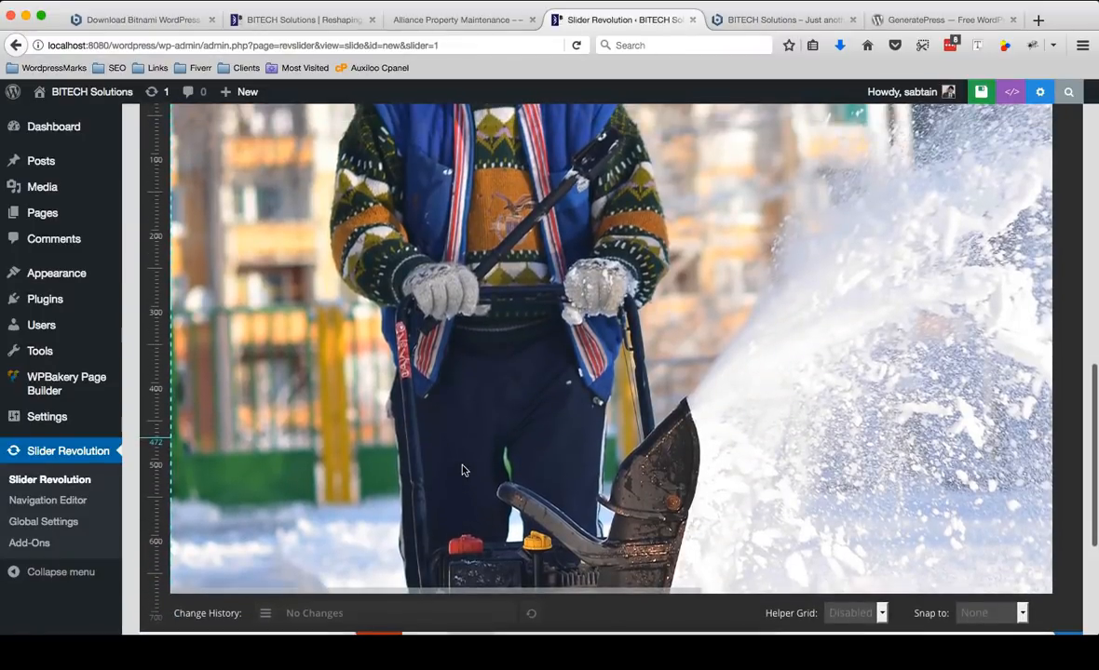
scroll(1093, 459, up, 5)
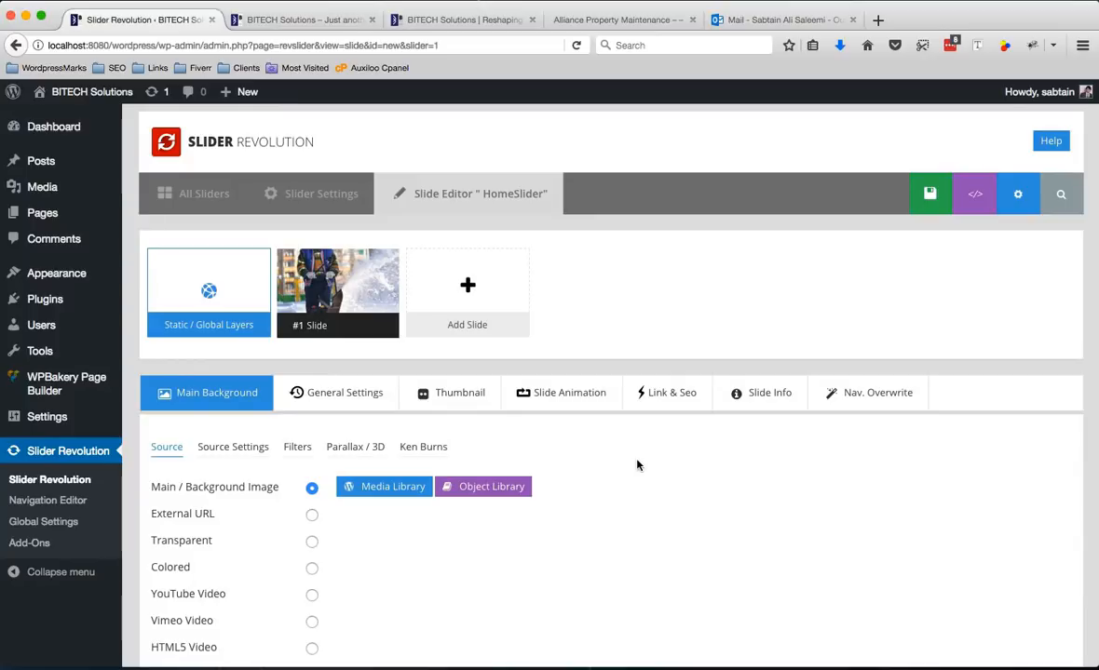
- Add a Text/Html layer to slide #1
scroll(637, 465, down, 5)
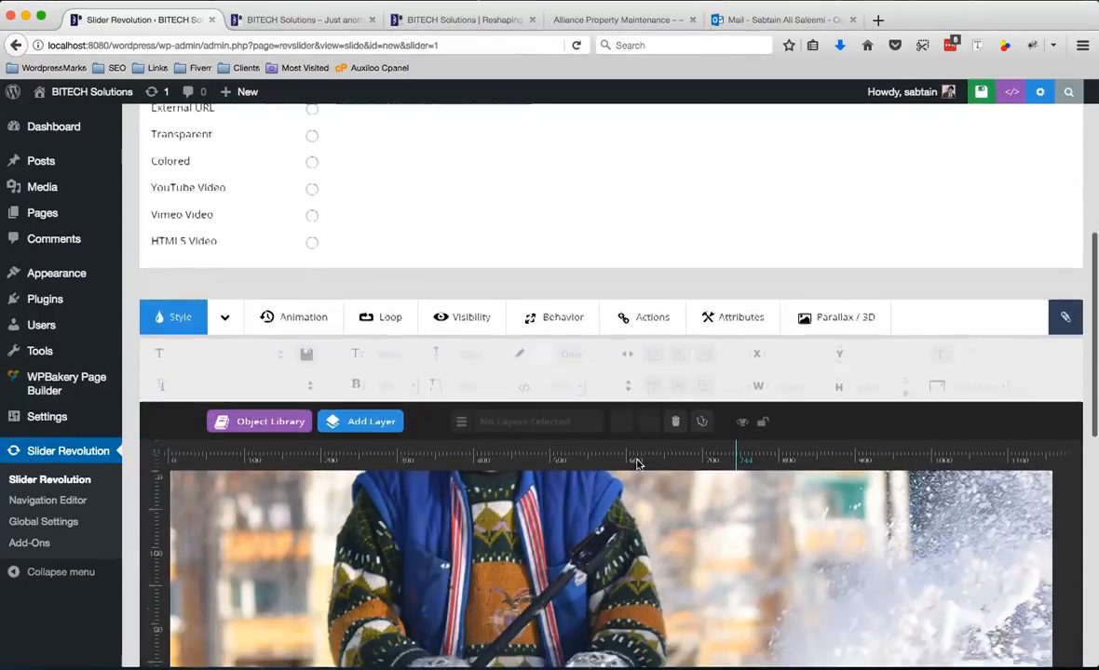
scroll(637, 463, down, 1)
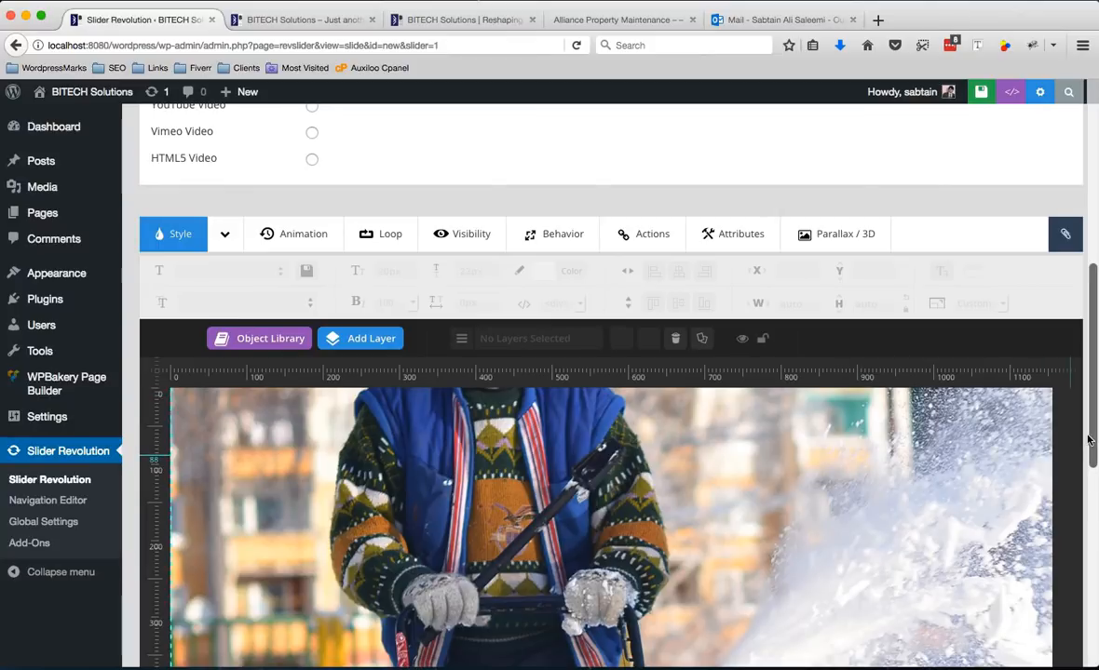
drag(1095, 426, 1097, 468)
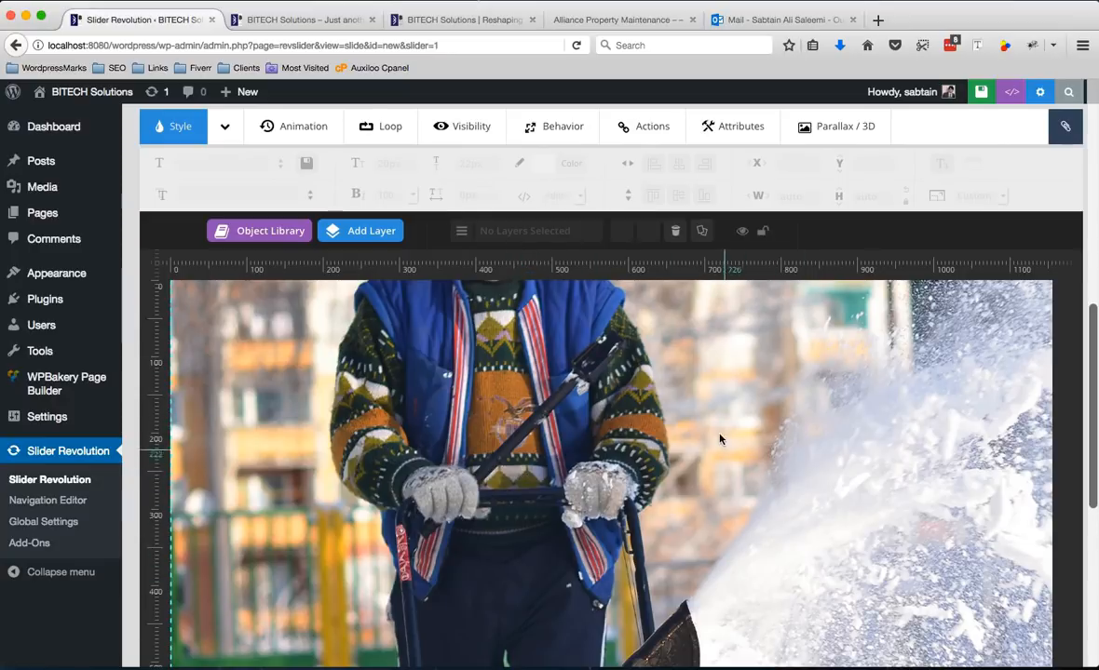
mouse_move(358, 236)
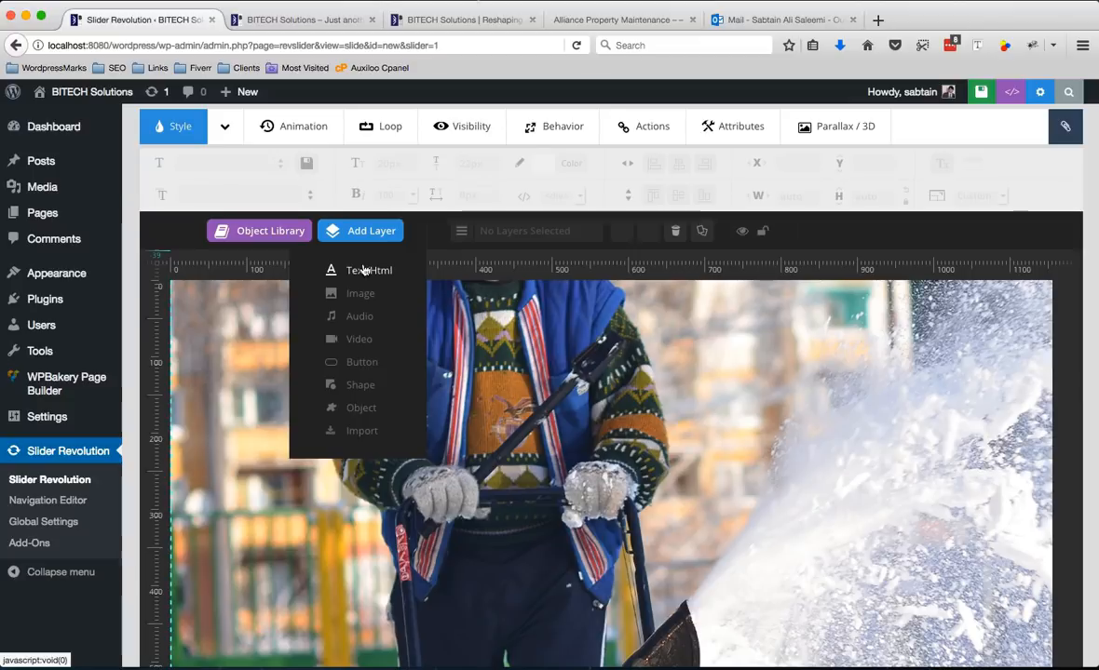
click(363, 270)
text(1)
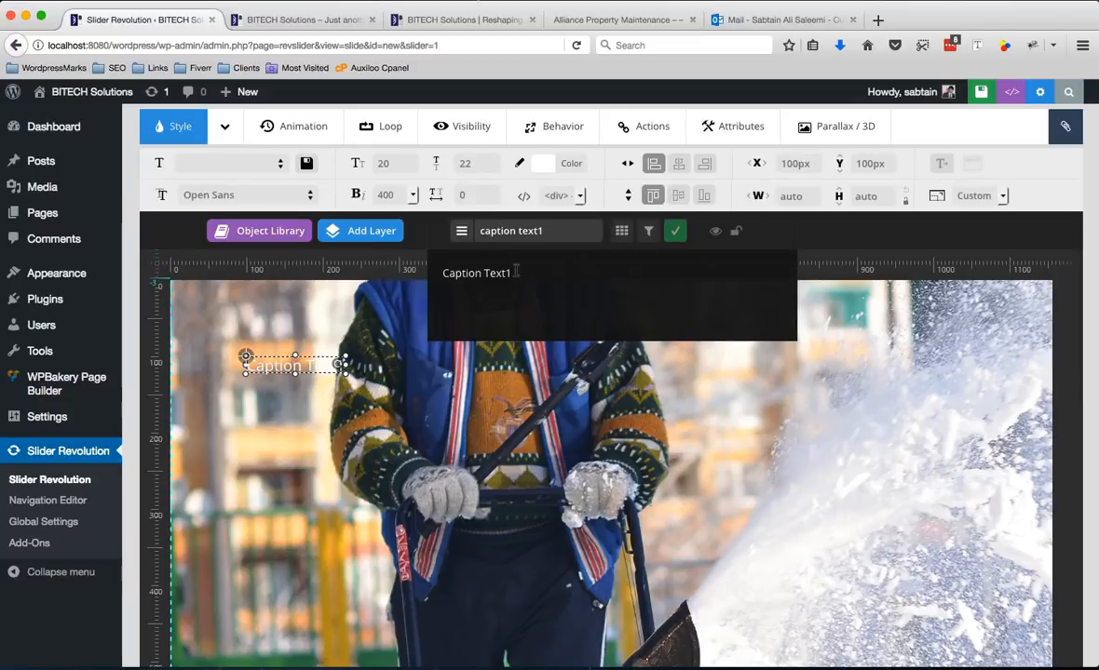
- Select the new layer's placeholder text, look up the headline wording on the Alliance Property Maintenance home page, and return to the Slide Editor
drag(536, 272, 328, 246)
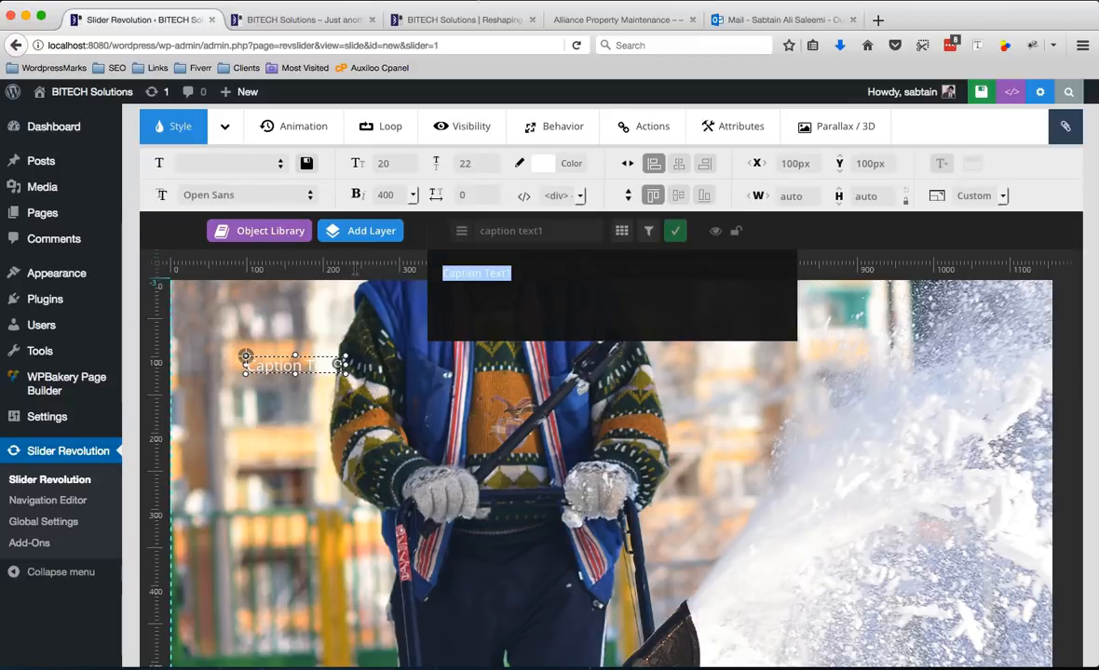
click(306, 20)
click(452, 20)
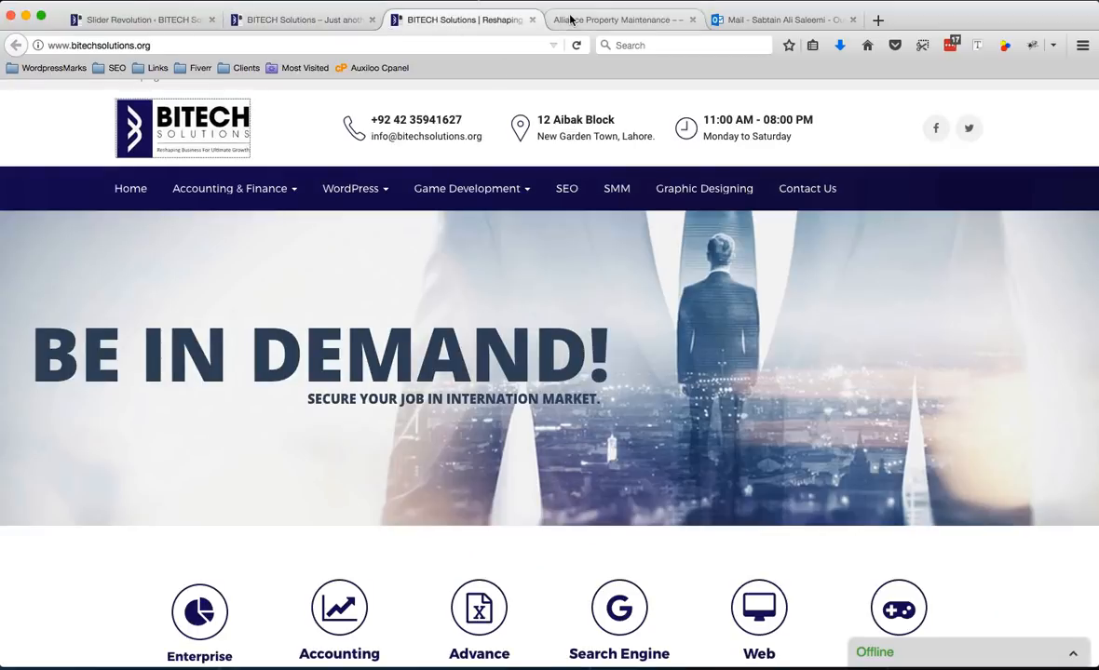
click(571, 20)
drag(589, 20, 457, 19)
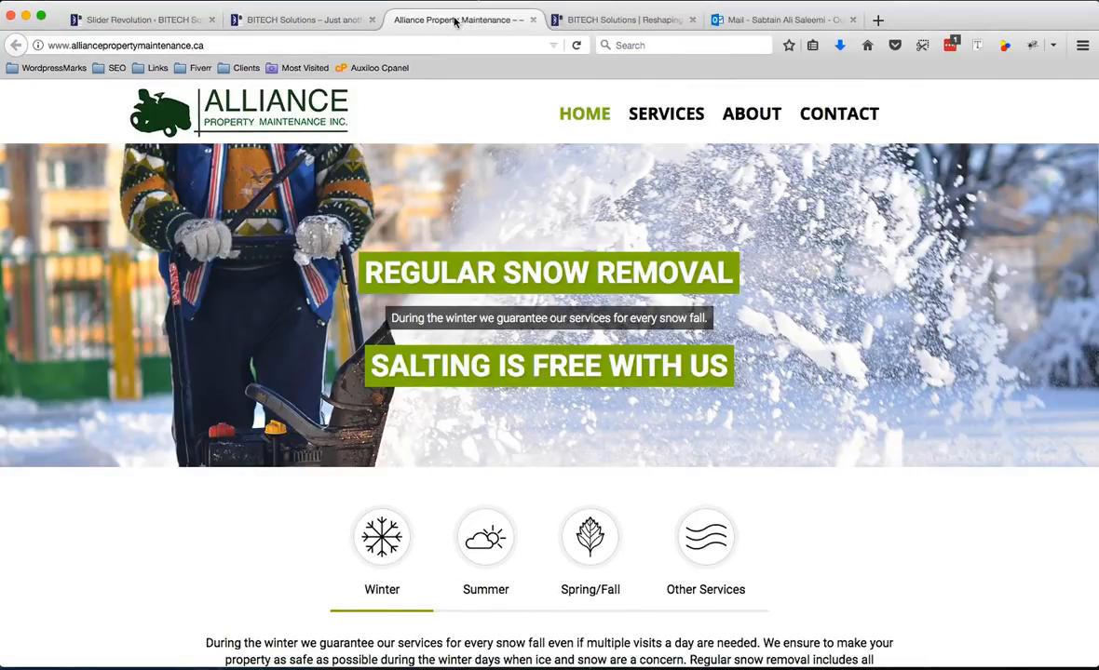
click(115, 20)
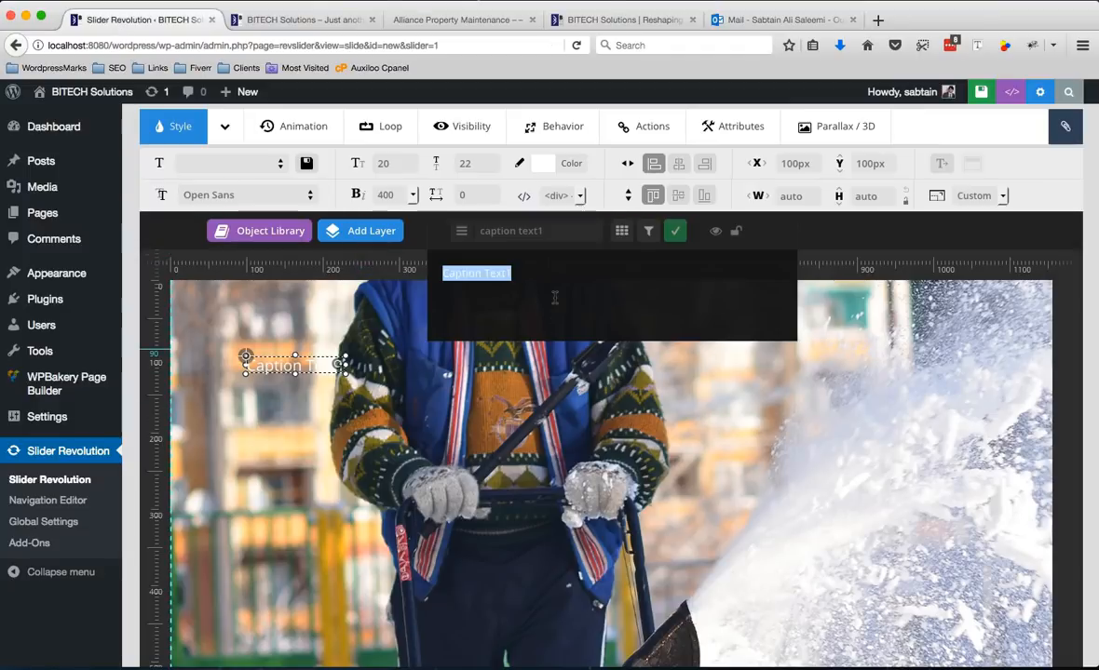
text(REGULAR)
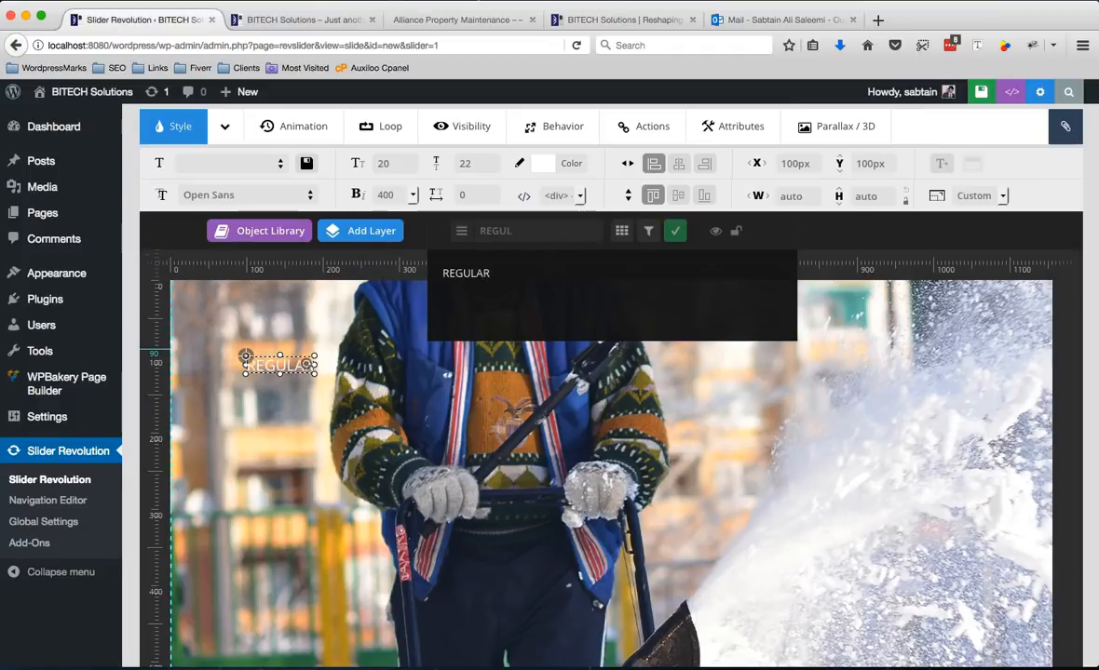
key(BackSpace)
key(BackSpace)
key(BackSpace)
key(BackSpace)
key(BackSpace)
key(BackSpace)
key(BackSpace)
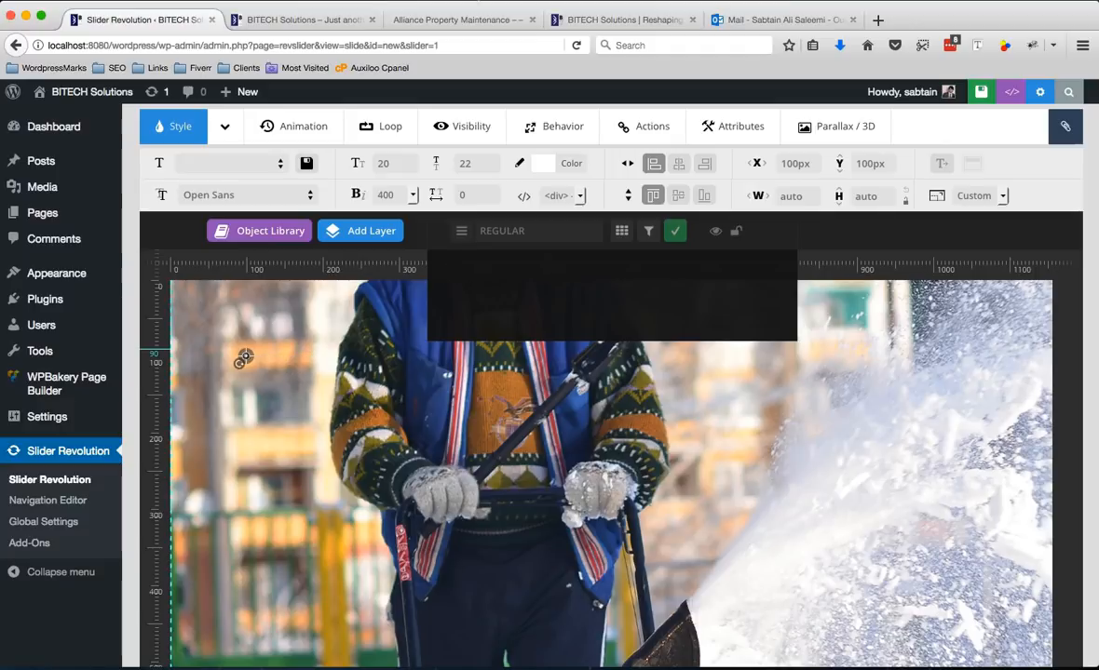
- Set the text layer's content to "regular snow removal" and close the text editing
text(regular snow)
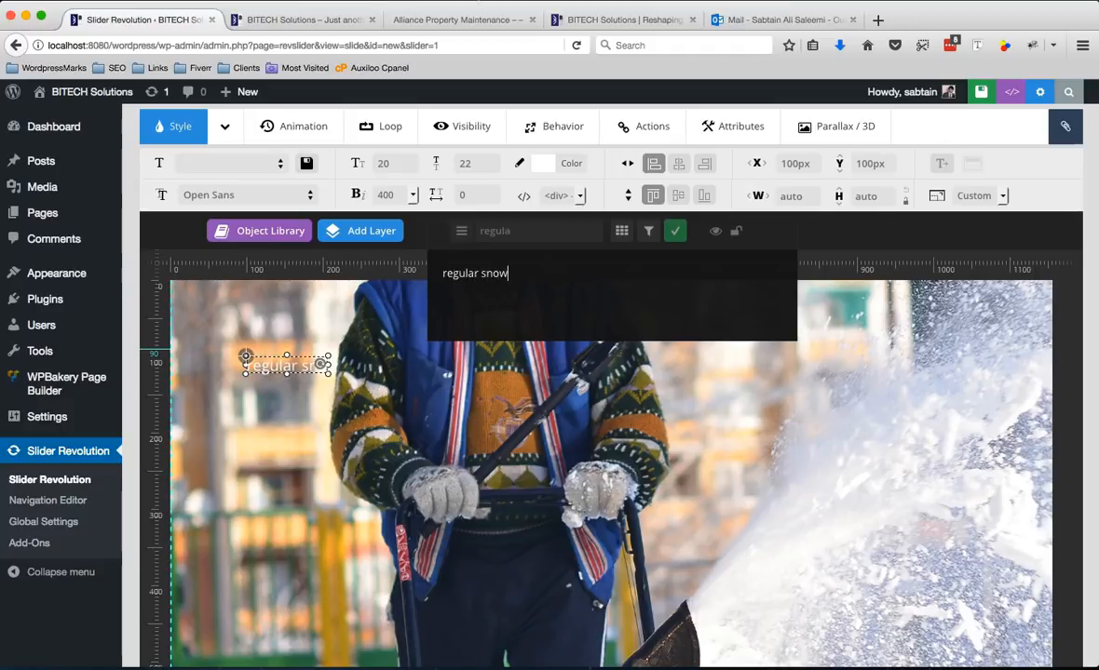
text( remova)
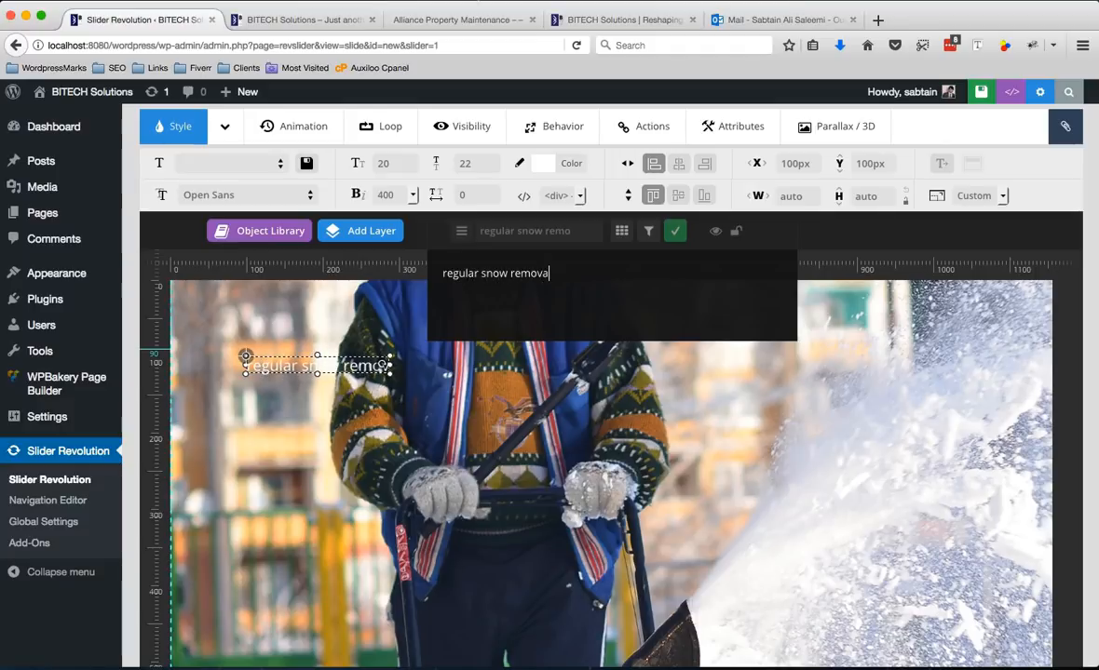
text(l)
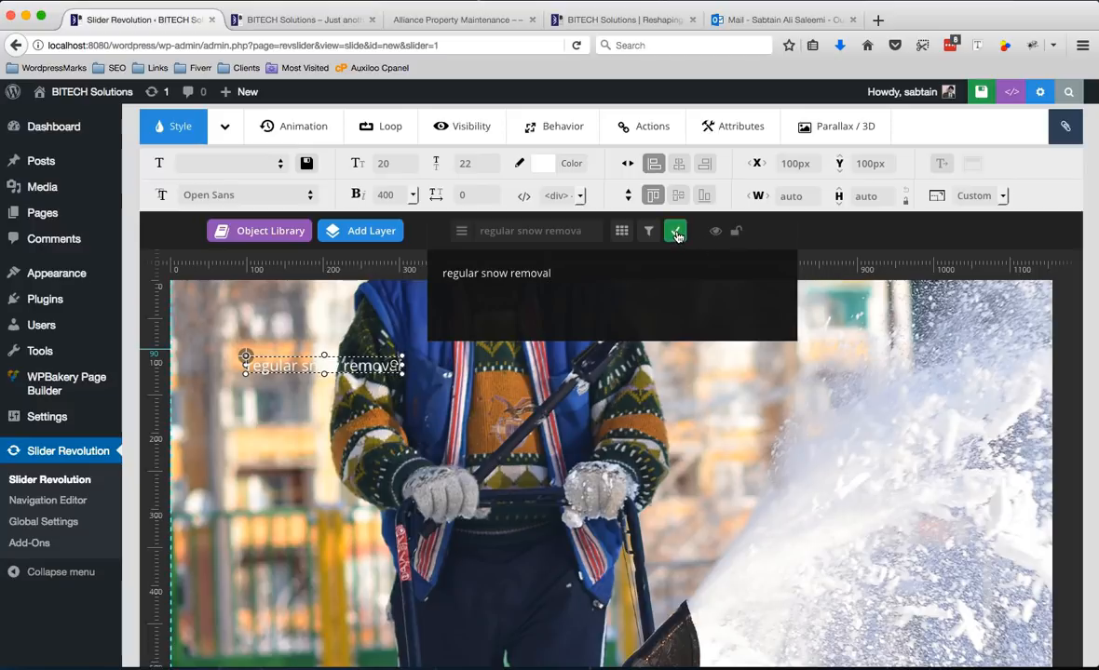
click(678, 233)
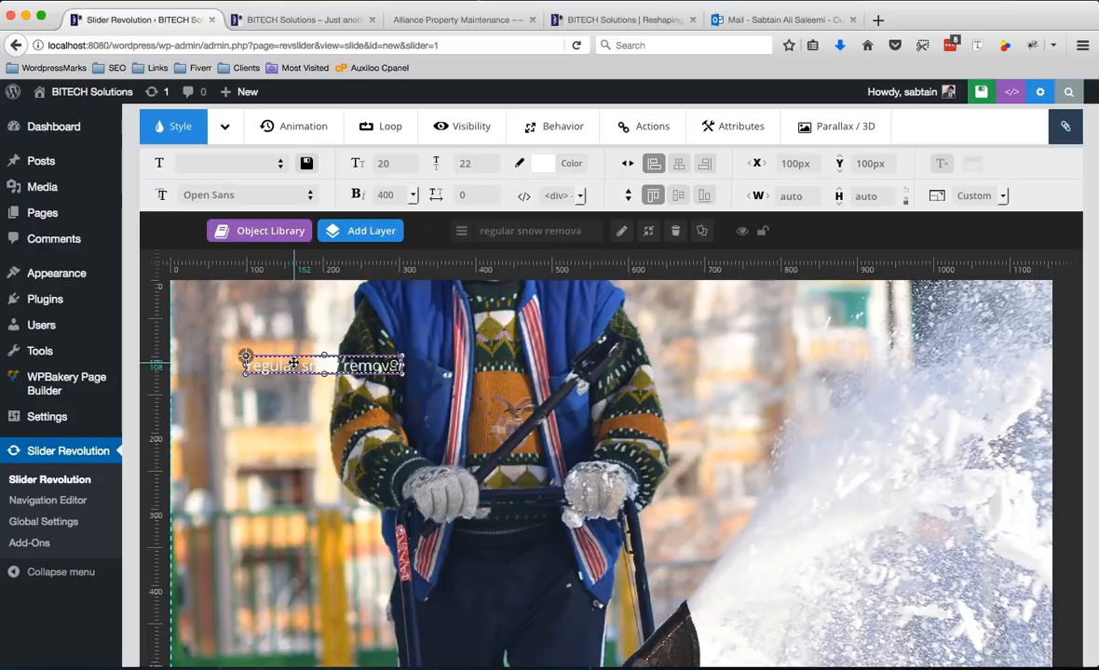
- Move the text layer to about X 607 px, Y 87 px and compare its placement with the Alliance Property Maintenance slide
drag(293, 363, 681, 352)
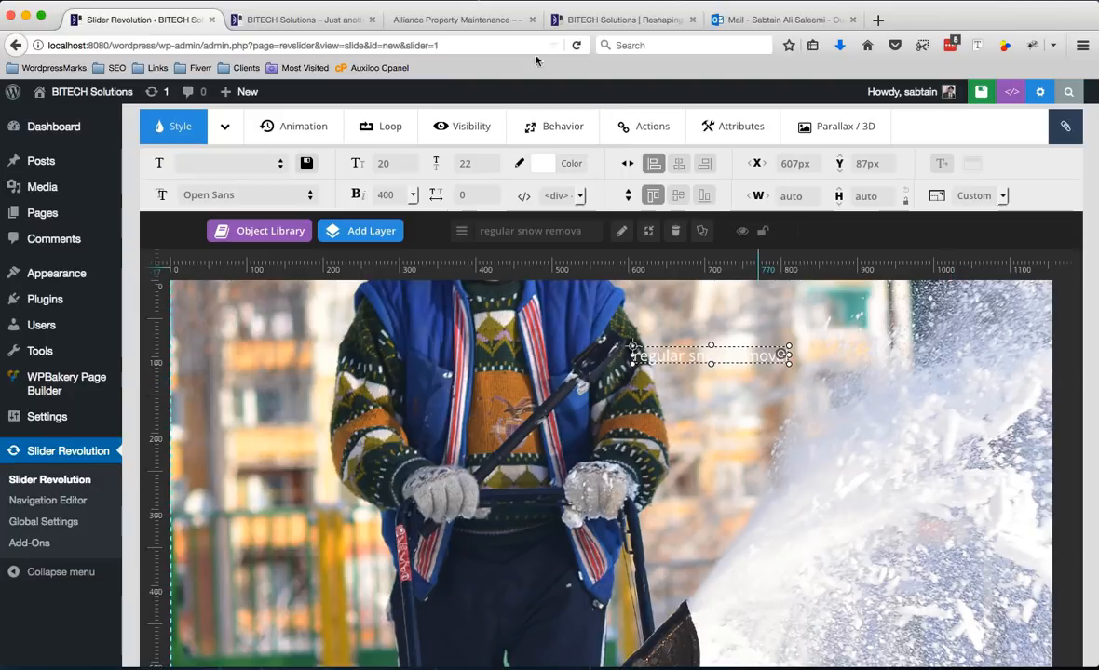
click(457, 20)
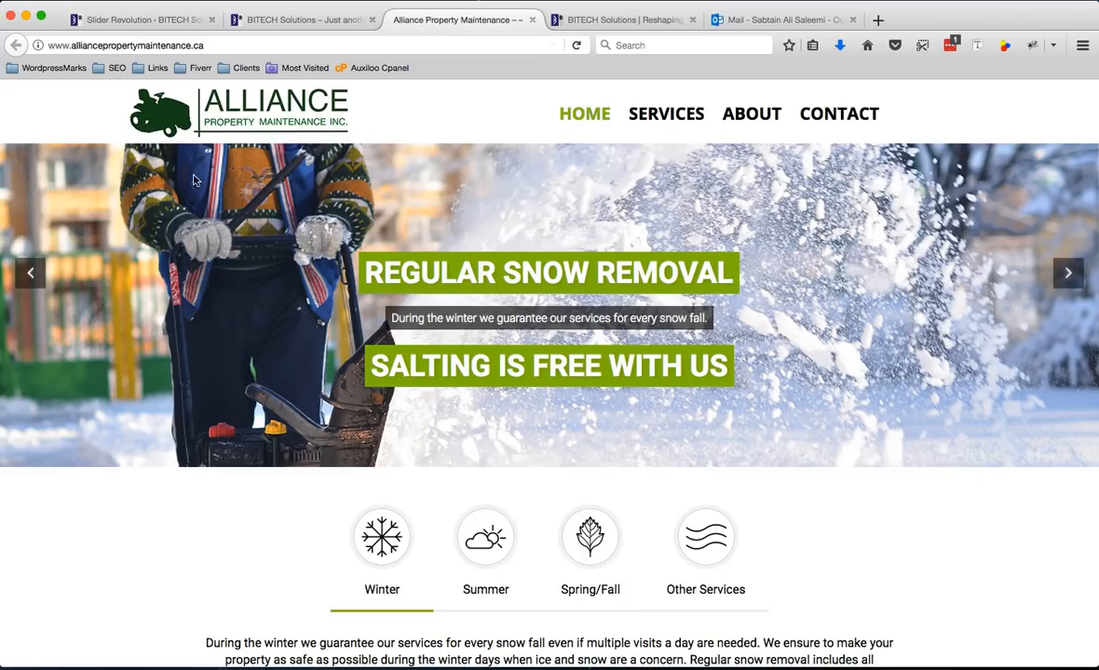
click(149, 19)
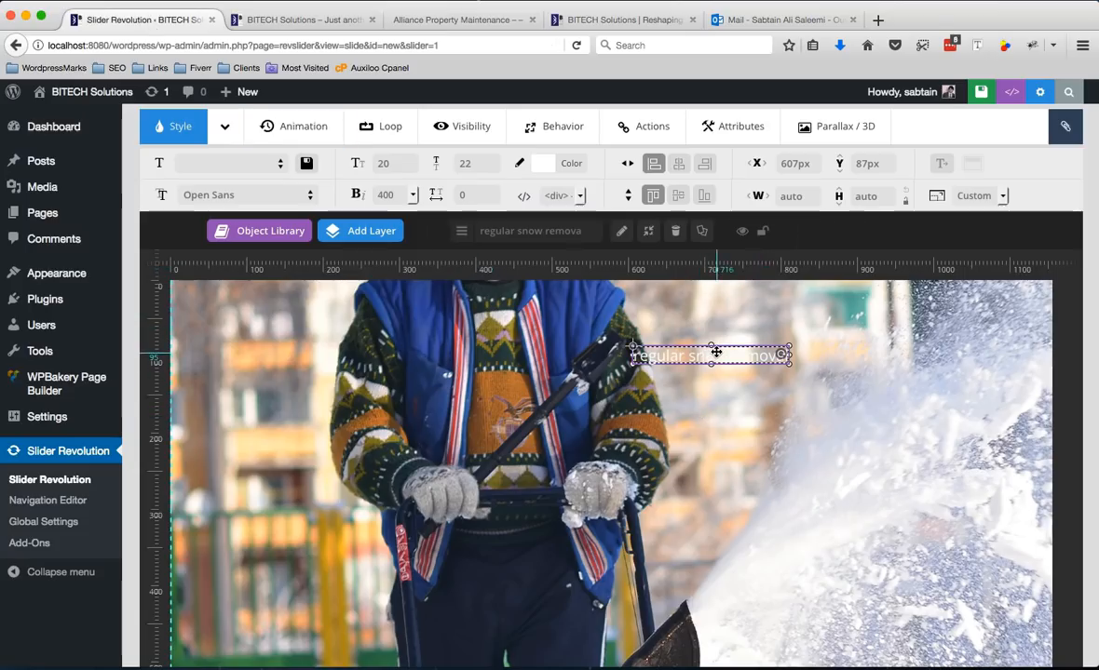
- Align the "regular snow removal" layer to the horizontal centre and vertical middle of the slide, and inspect its placement on the canvas
click(680, 163)
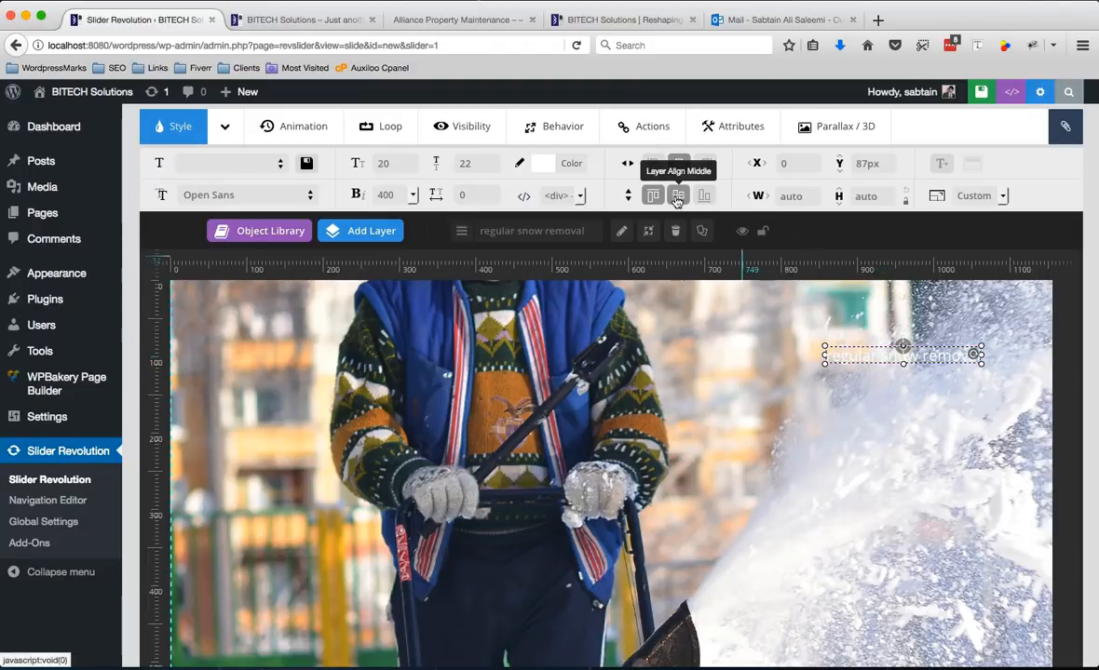
click(678, 198)
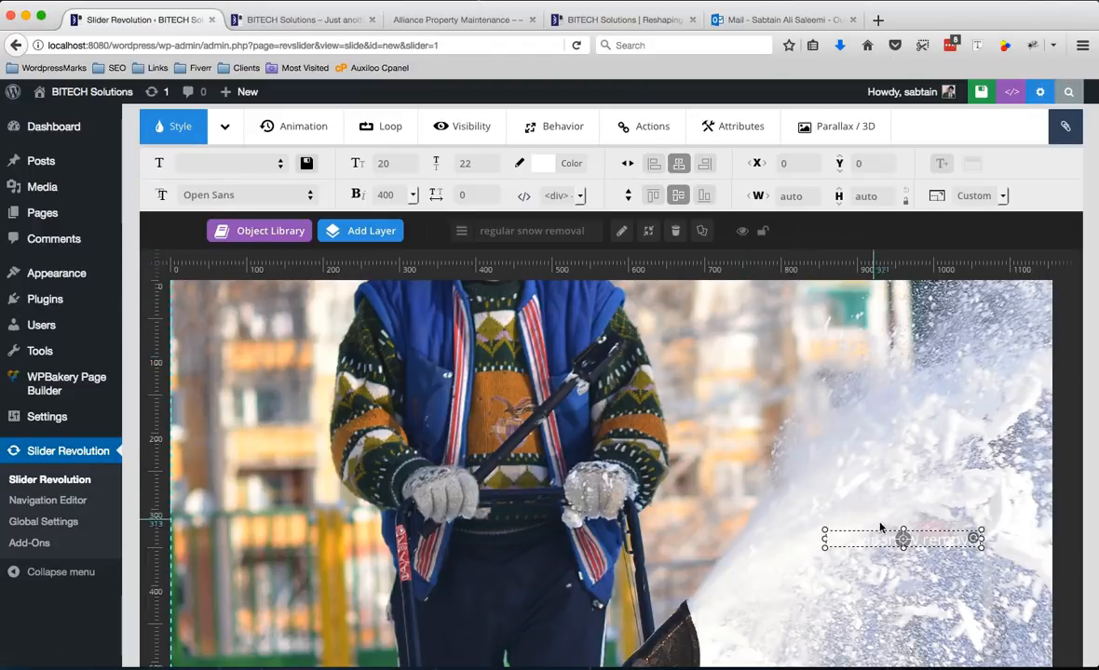
scroll(883, 527, down, 2)
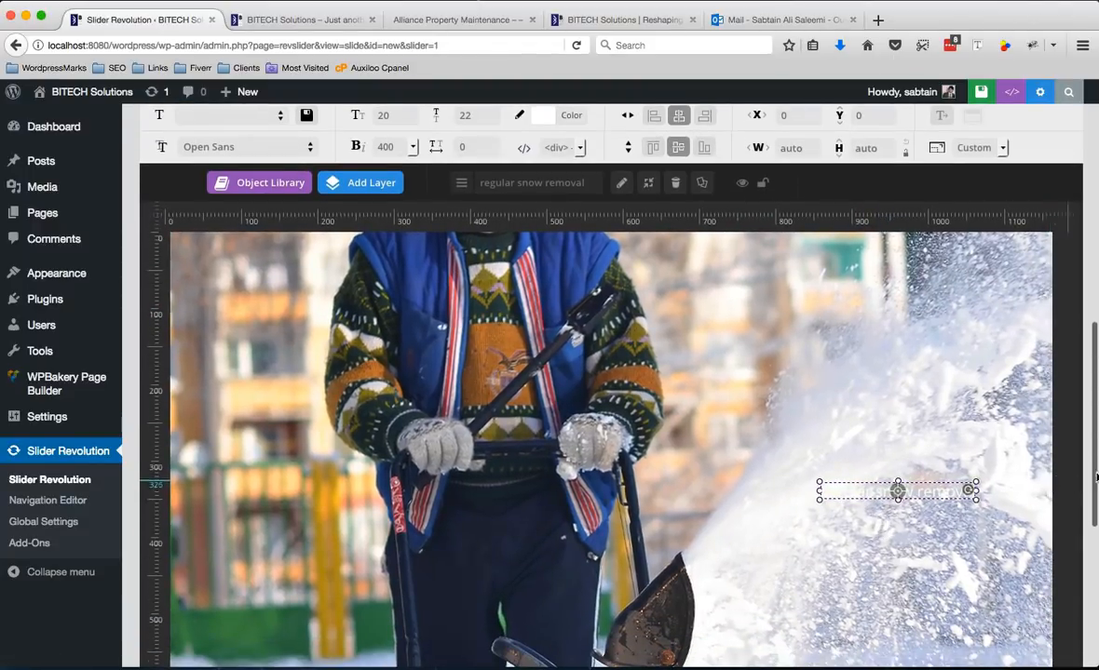
drag(1095, 471, 1095, 551)
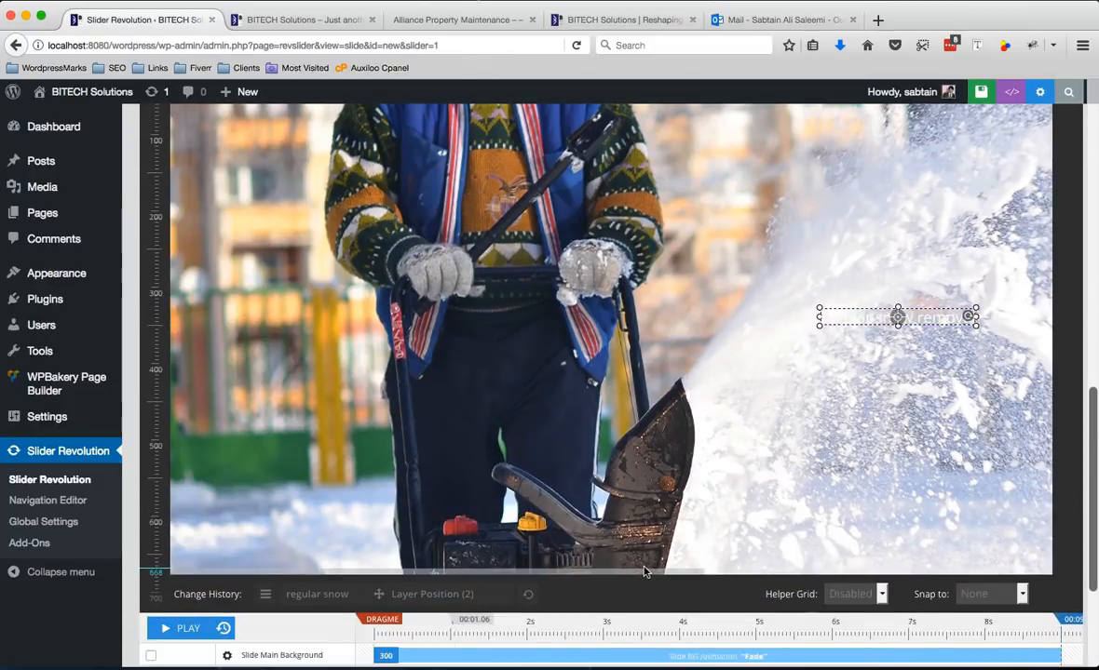
drag(623, 574, 803, 576)
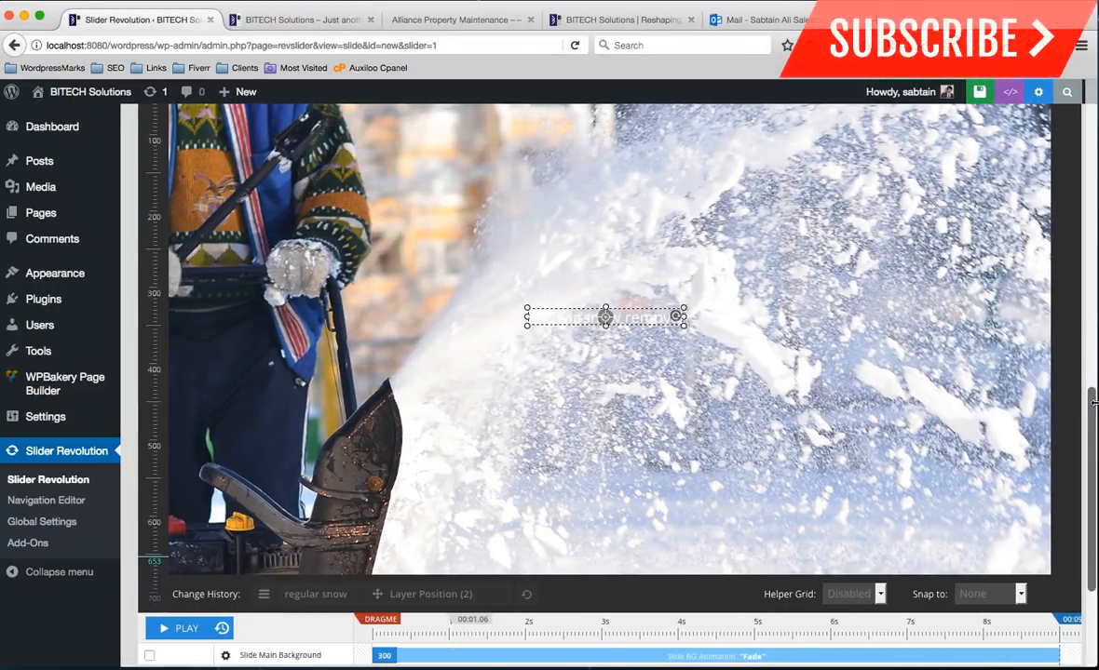
drag(1093, 402, 1094, 312)
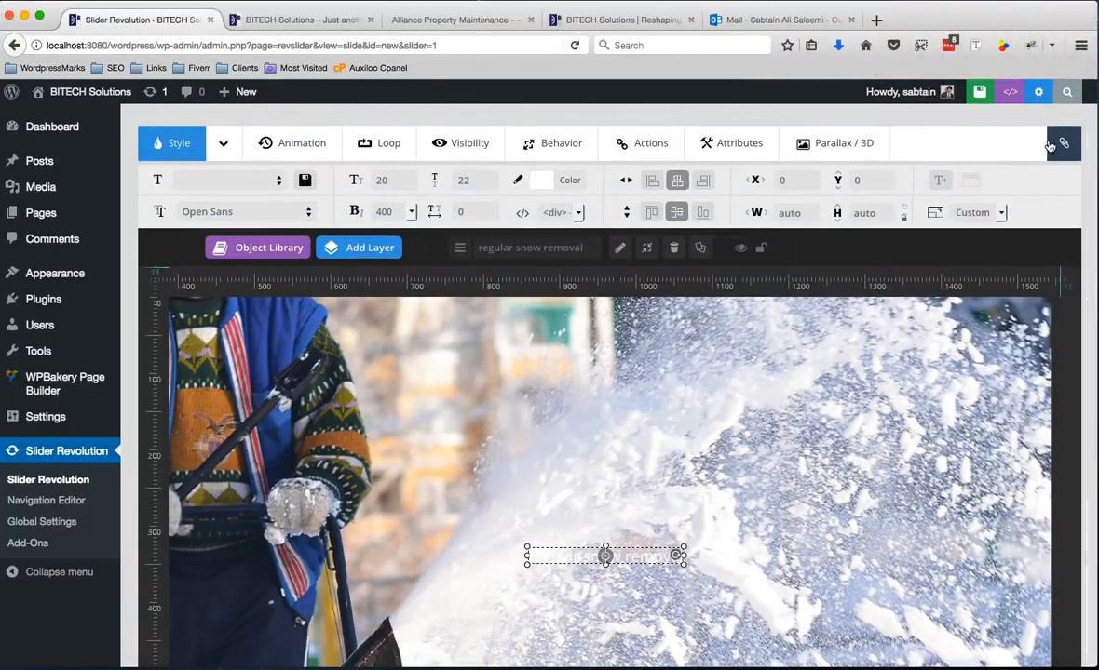
scroll(1093, 376, up, 2)
scroll(1093, 377, down, 5)
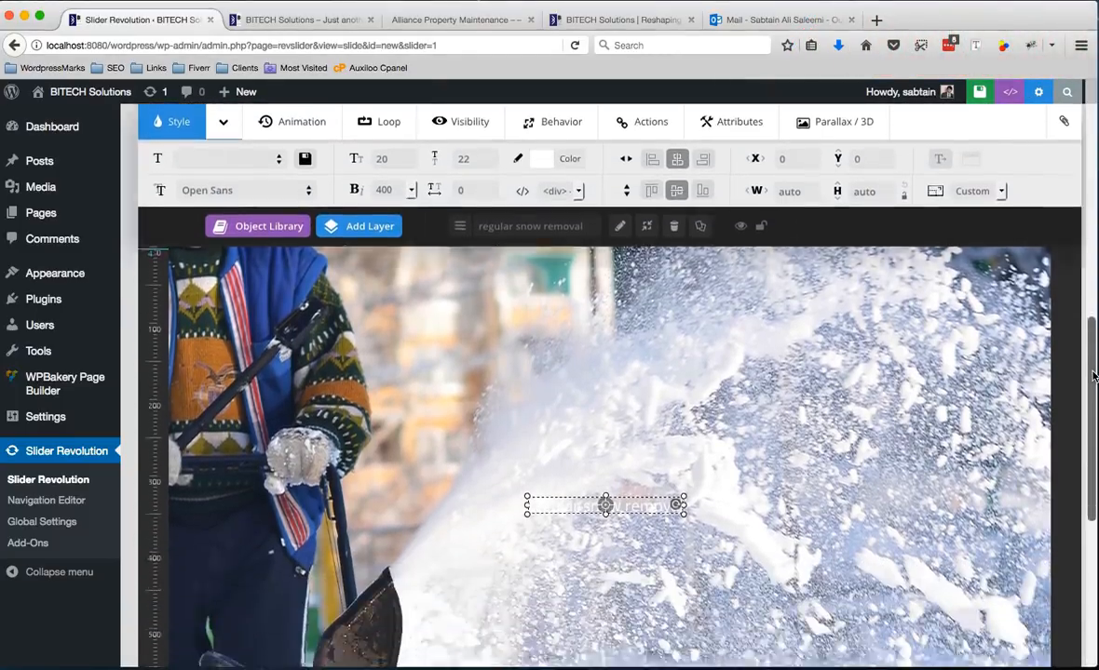
scroll(1093, 376, down, 2)
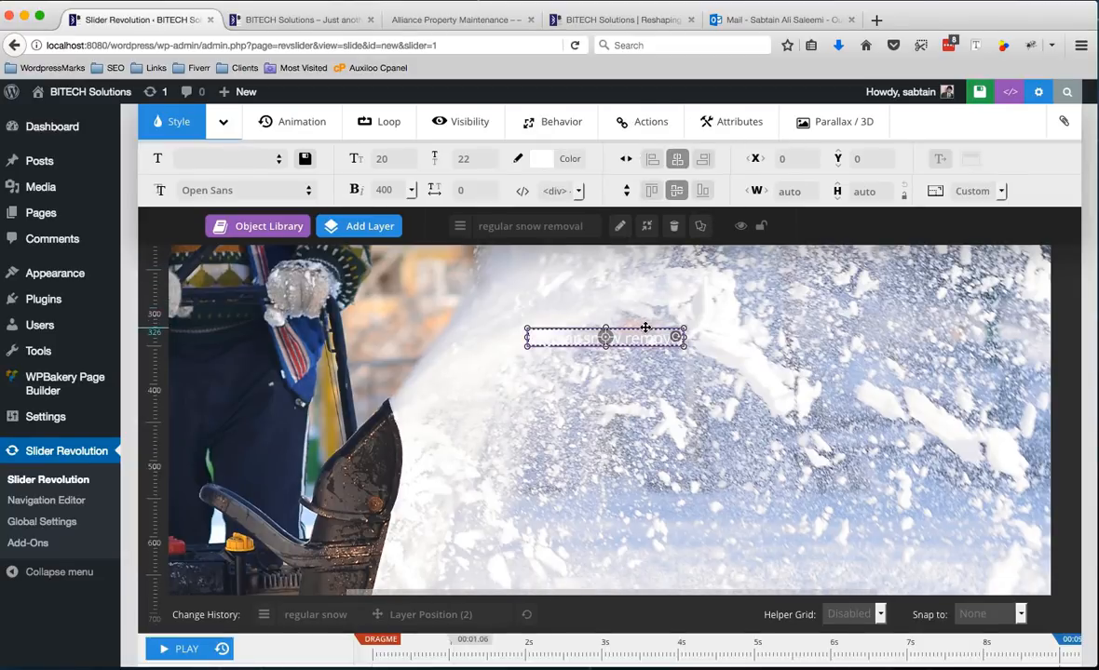
- Compare with the headline on the Alliance Property Maintenance slide, and set the "regular snow removal" layer's font size and line height to 62 px
click(461, 19)
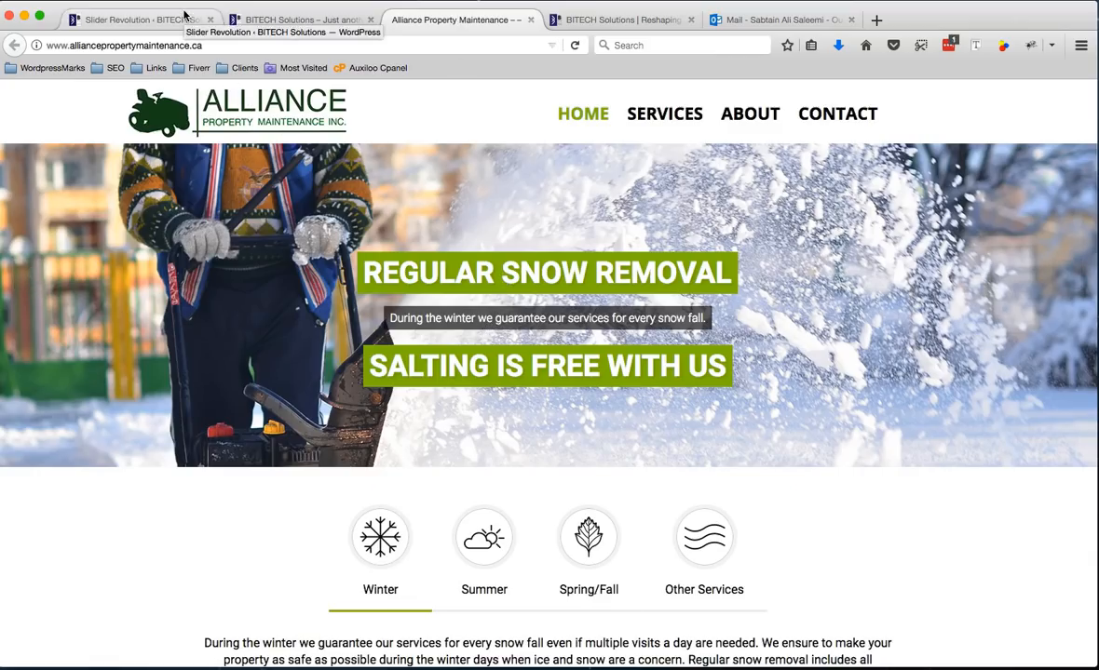
click(184, 15)
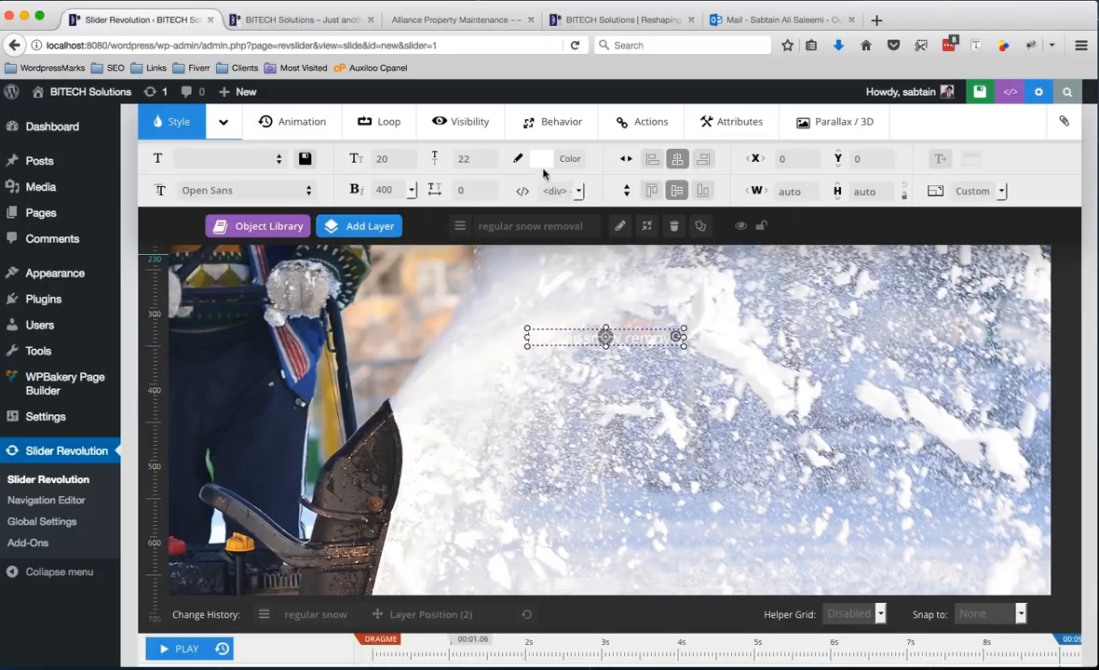
click(391, 159)
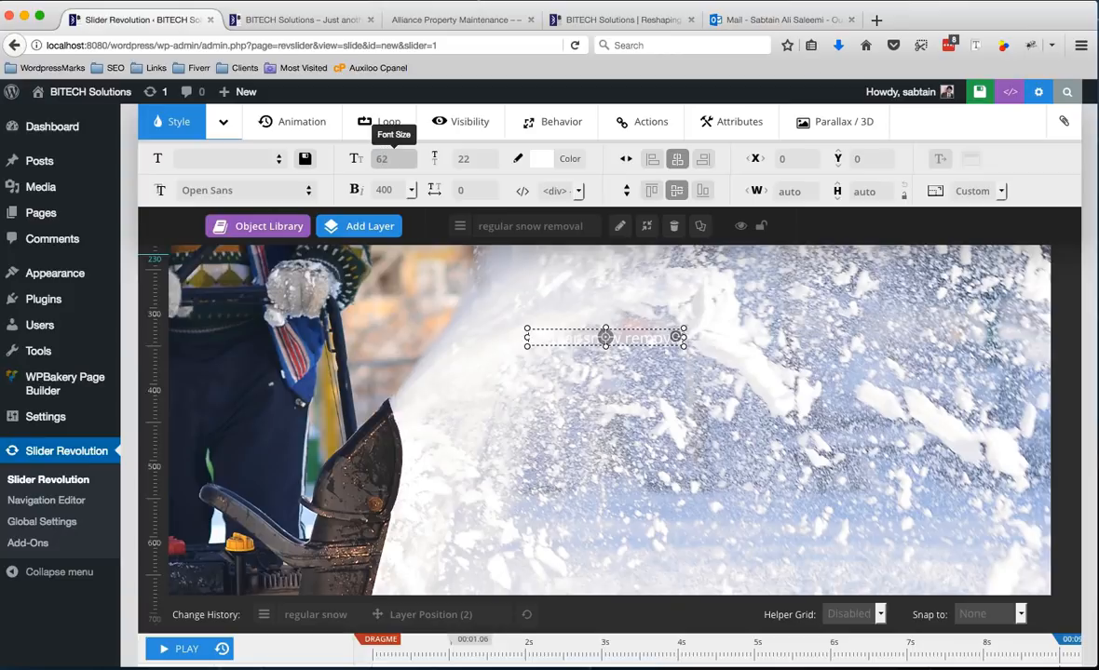
text(62)
key(Tab)
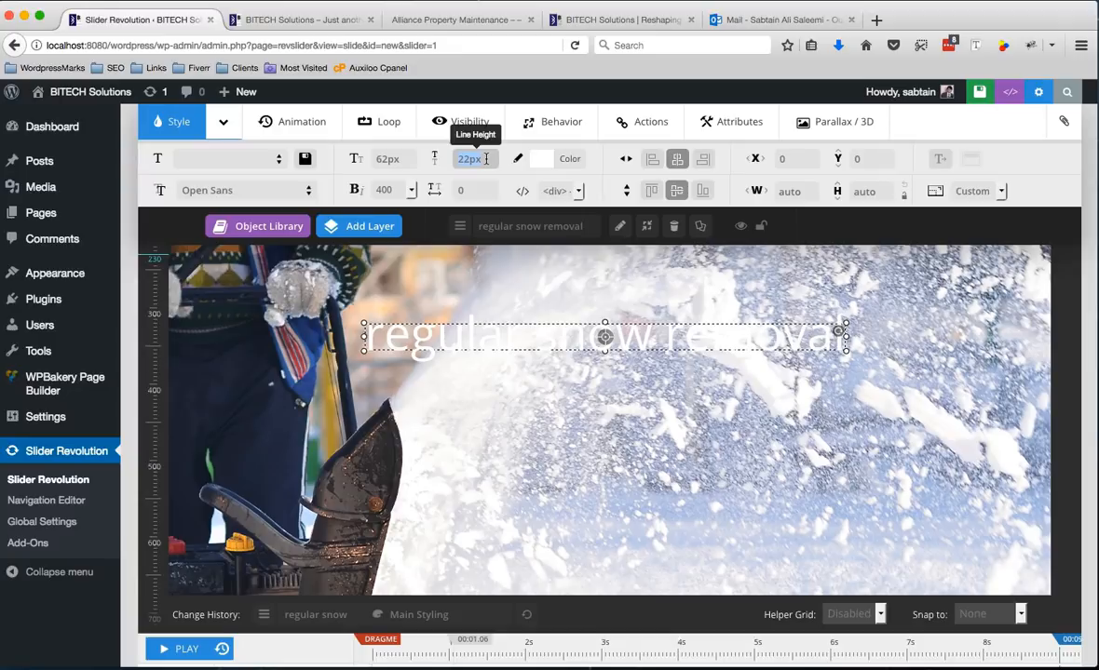
key(Tab)
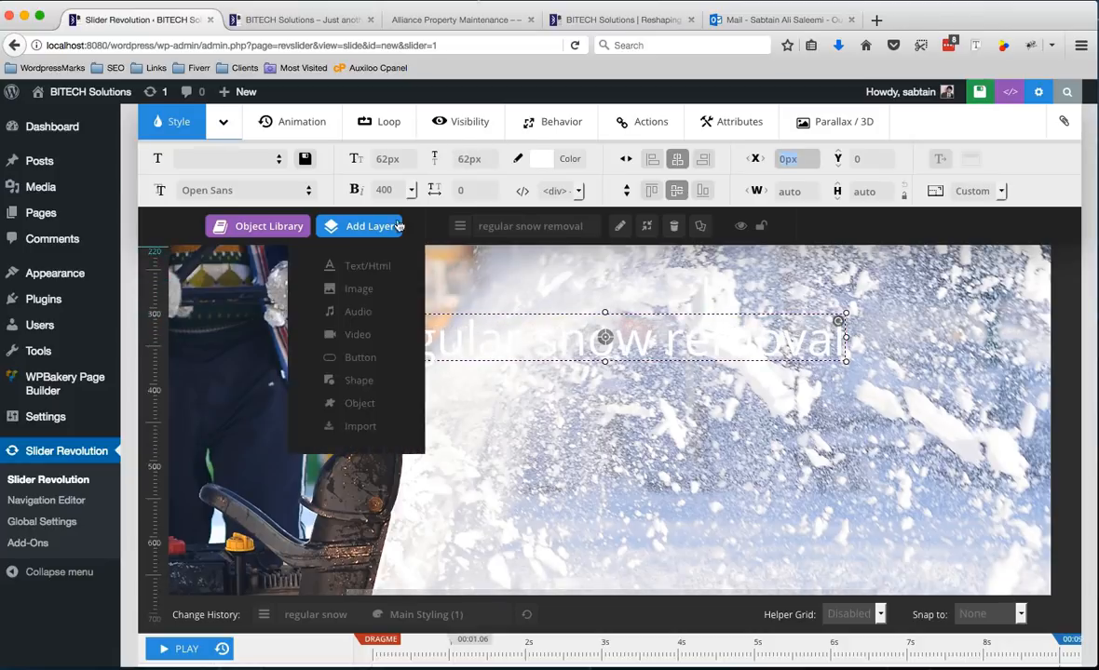
- Change the headline layer's font family to Montserrat and its font weight to 700
click(265, 190)
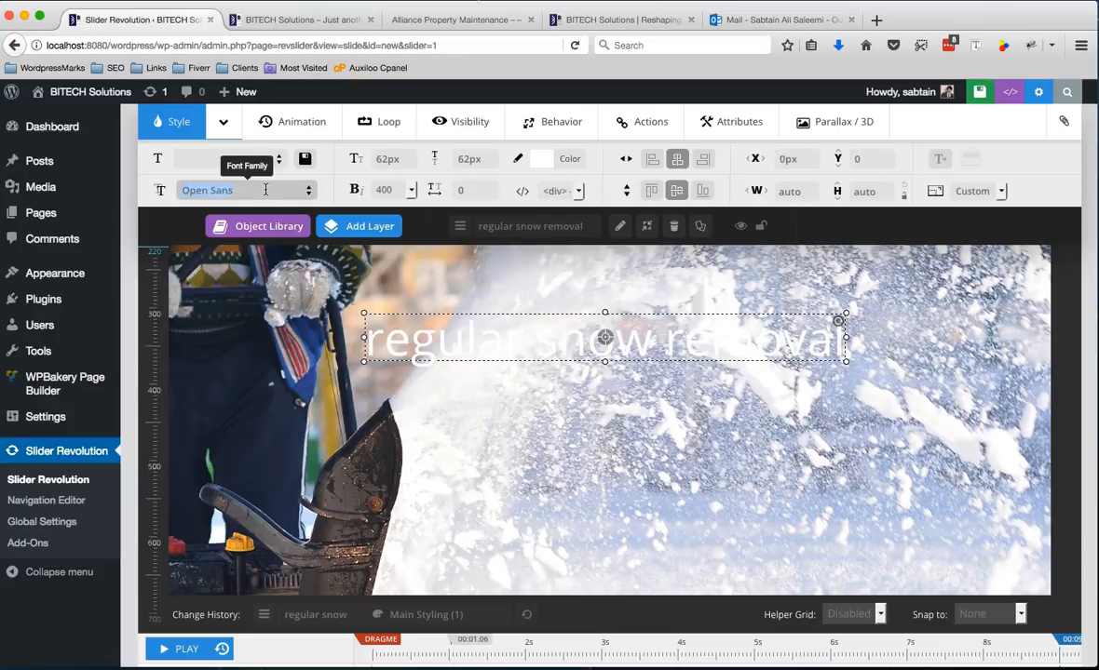
text(monts)
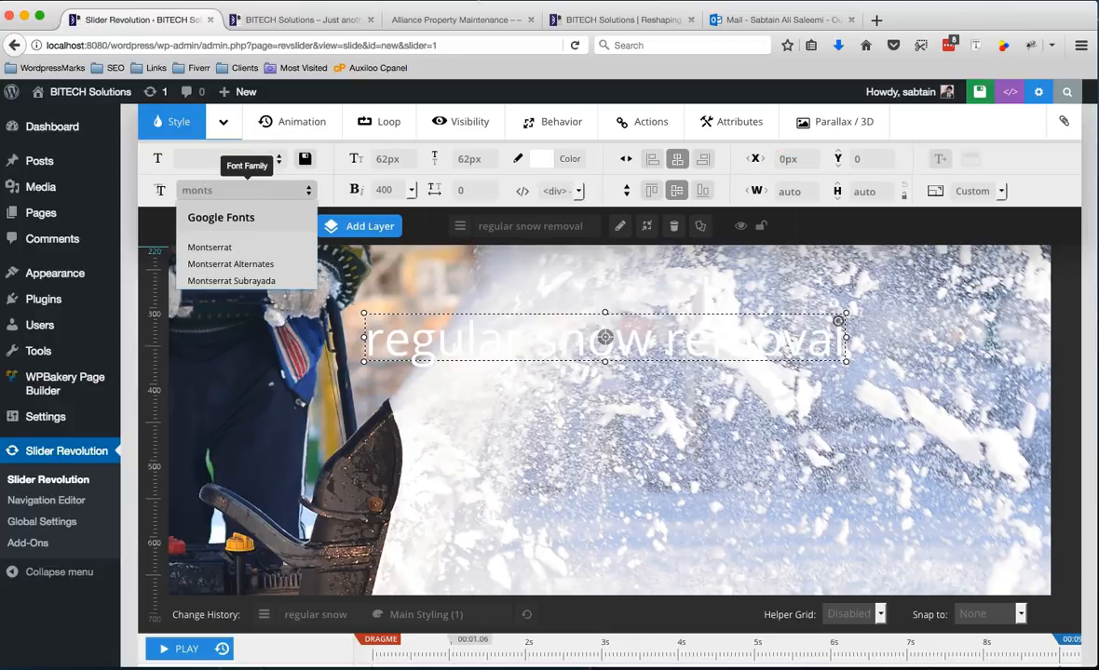
click(230, 248)
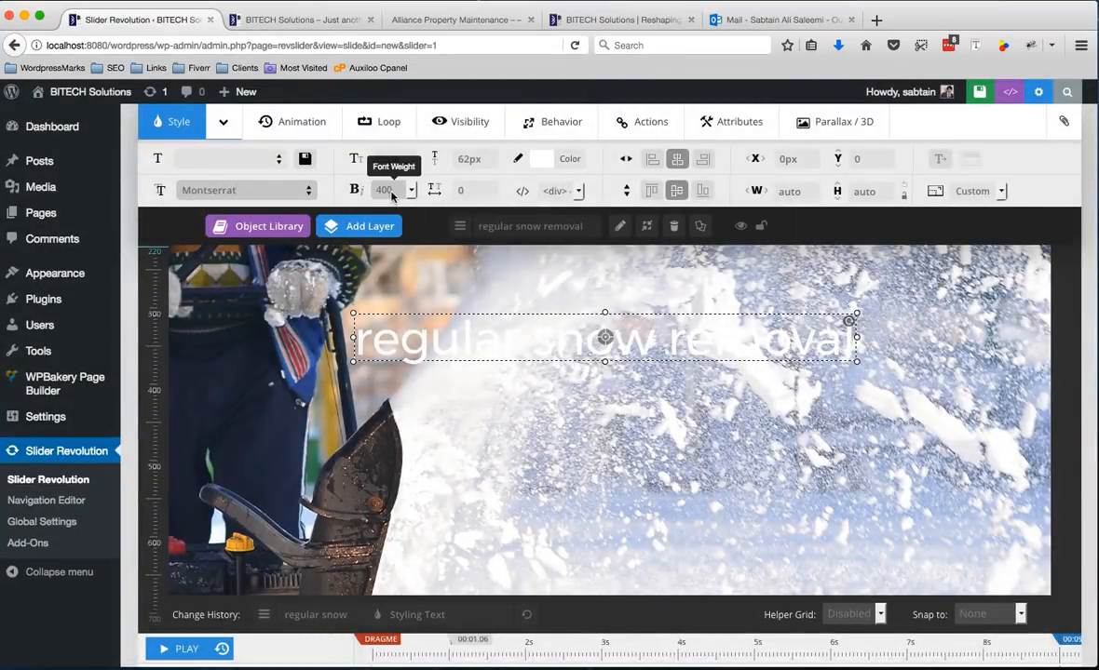
click(392, 191)
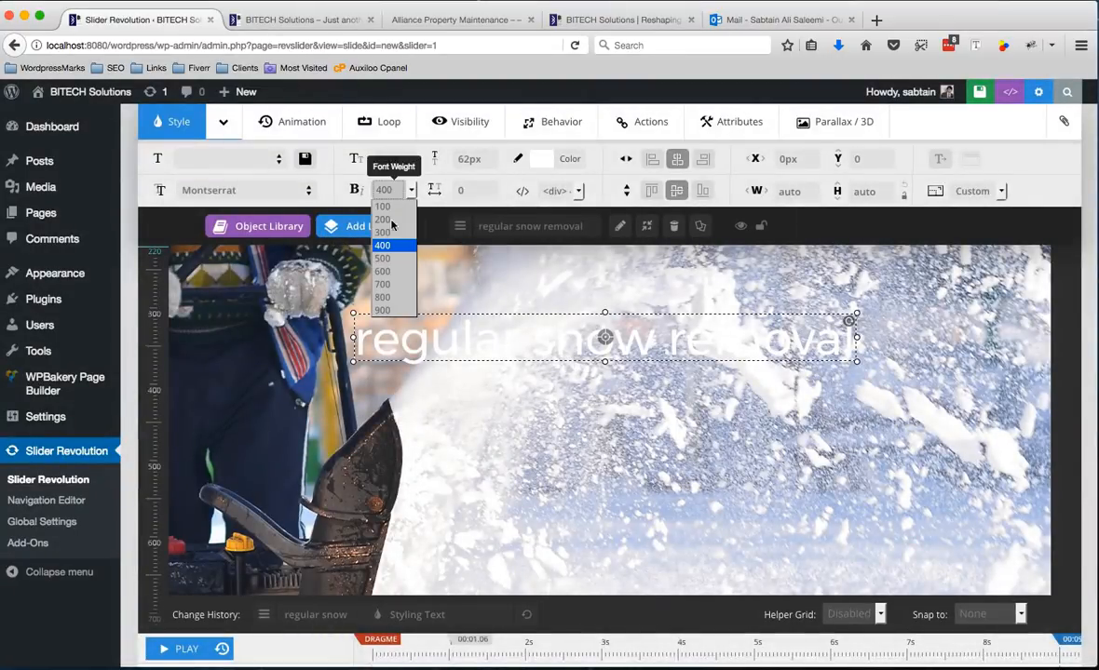
click(392, 285)
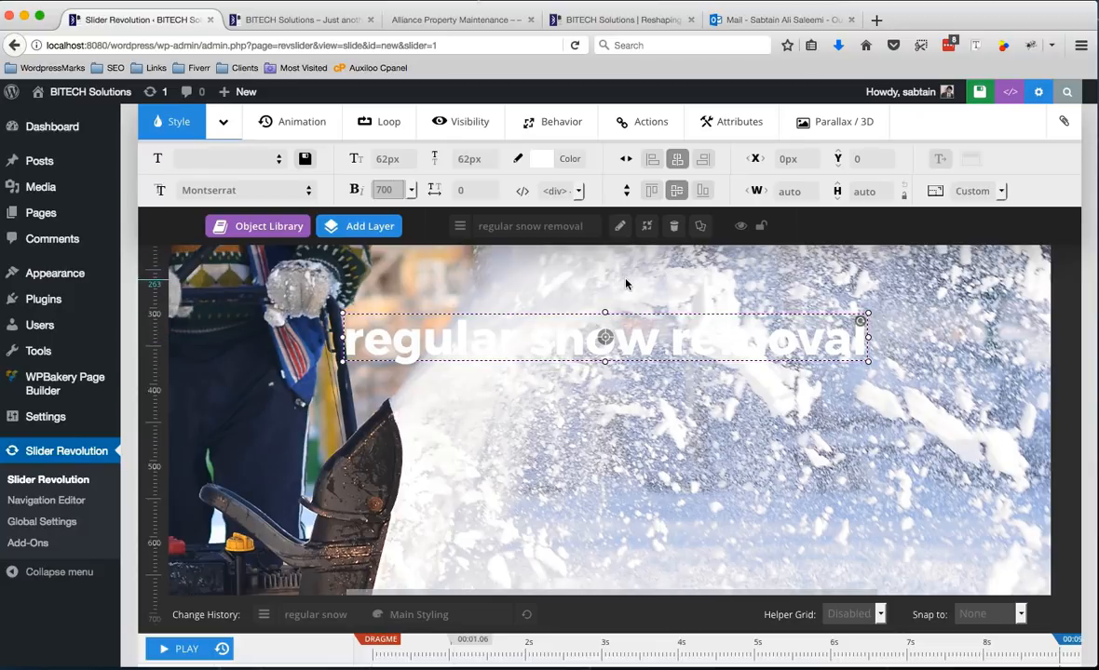
- Show the extended style settings, try italic on the headline layer, and switch italic back off
mouse_move(342, 220)
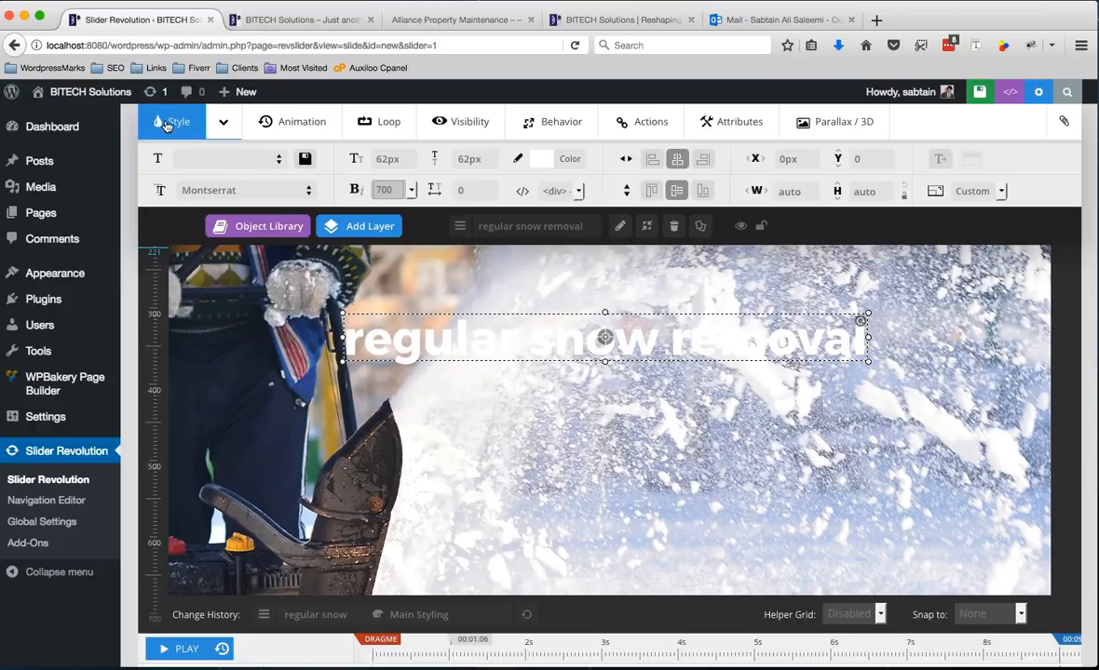
click(226, 119)
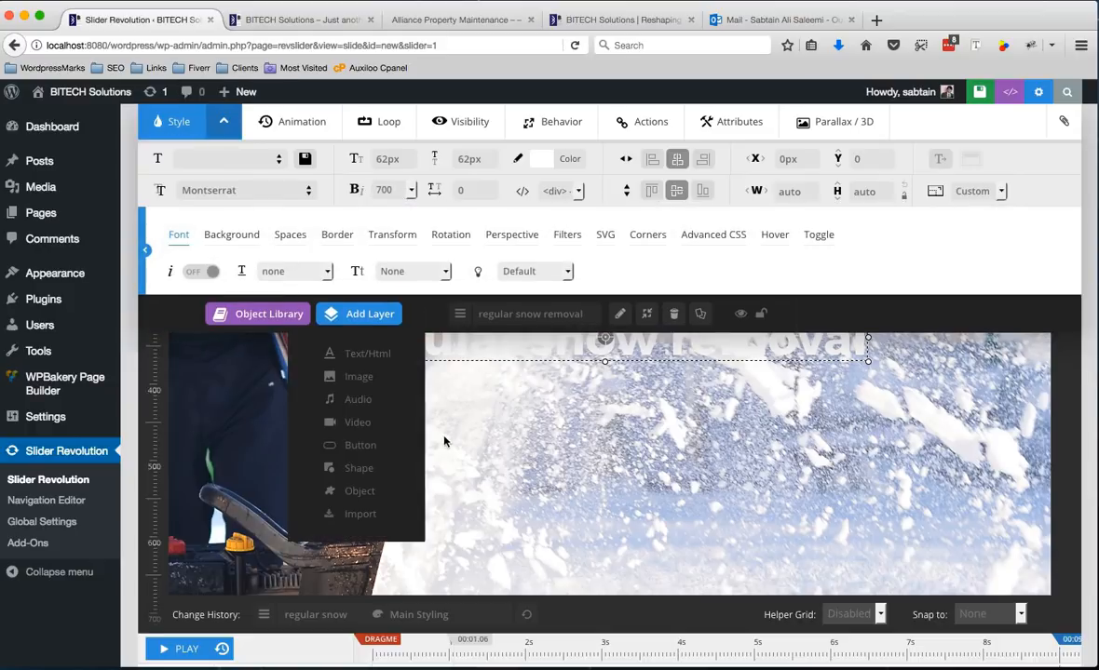
scroll(606, 414, up, 5)
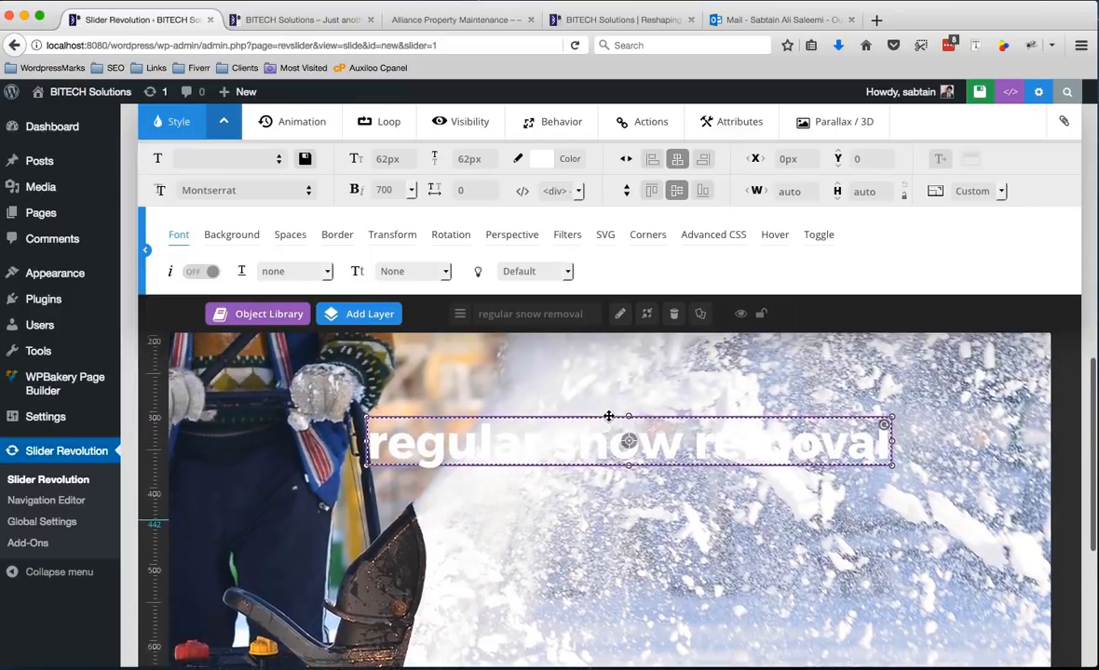
click(200, 272)
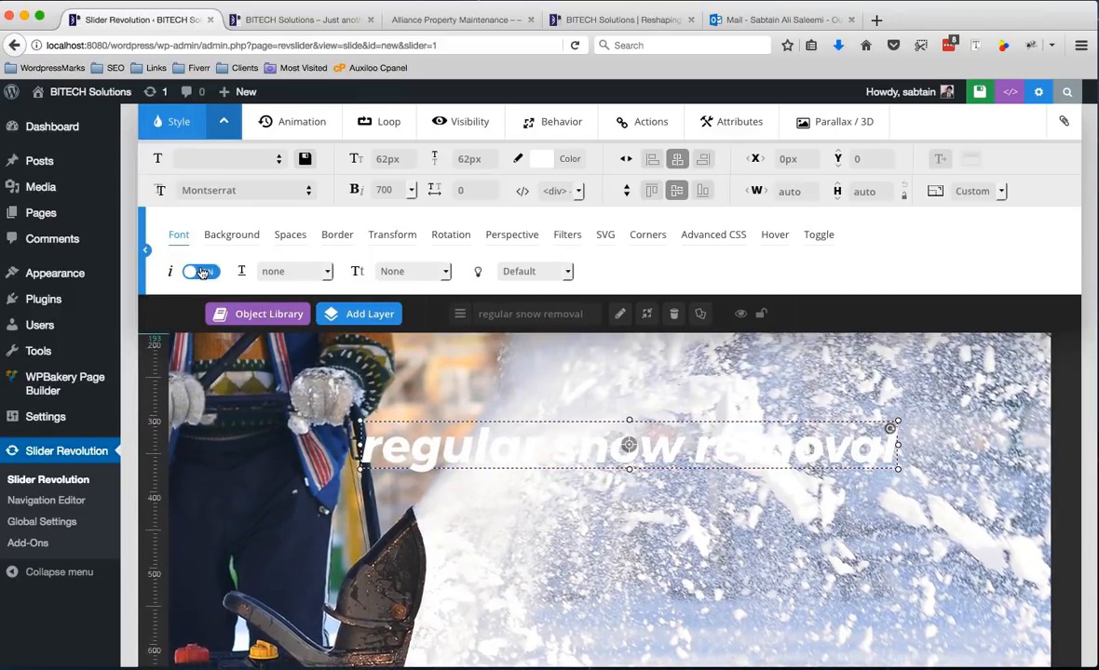
click(201, 272)
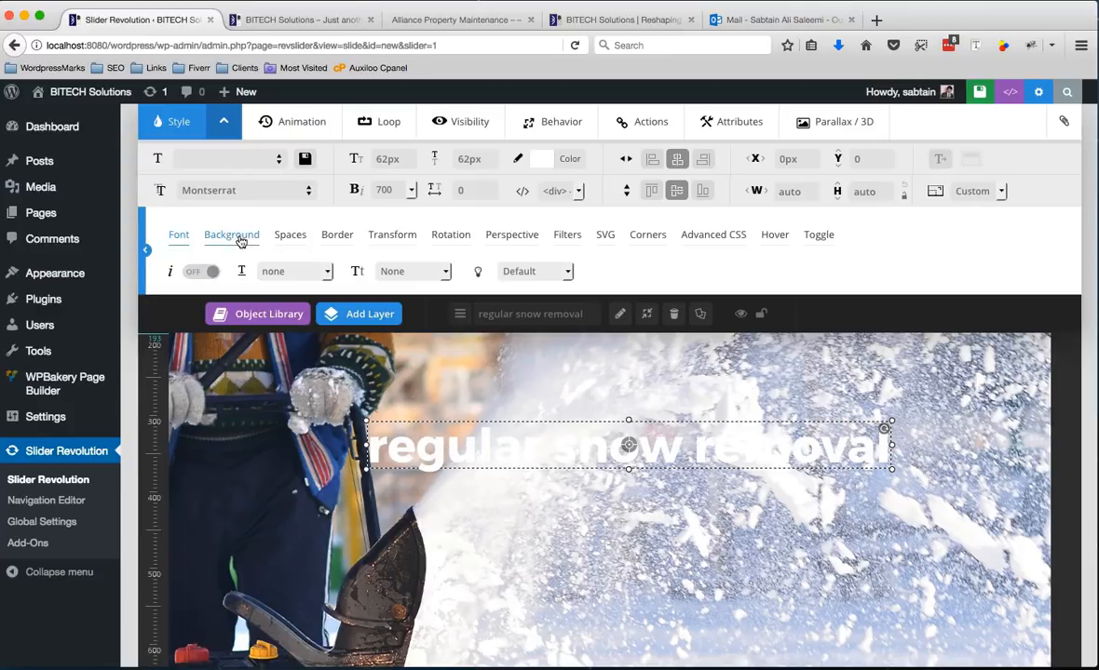
- Give the headline layer a solid dark green background, colour #047216 at 81% opacity
click(233, 235)
click(201, 273)
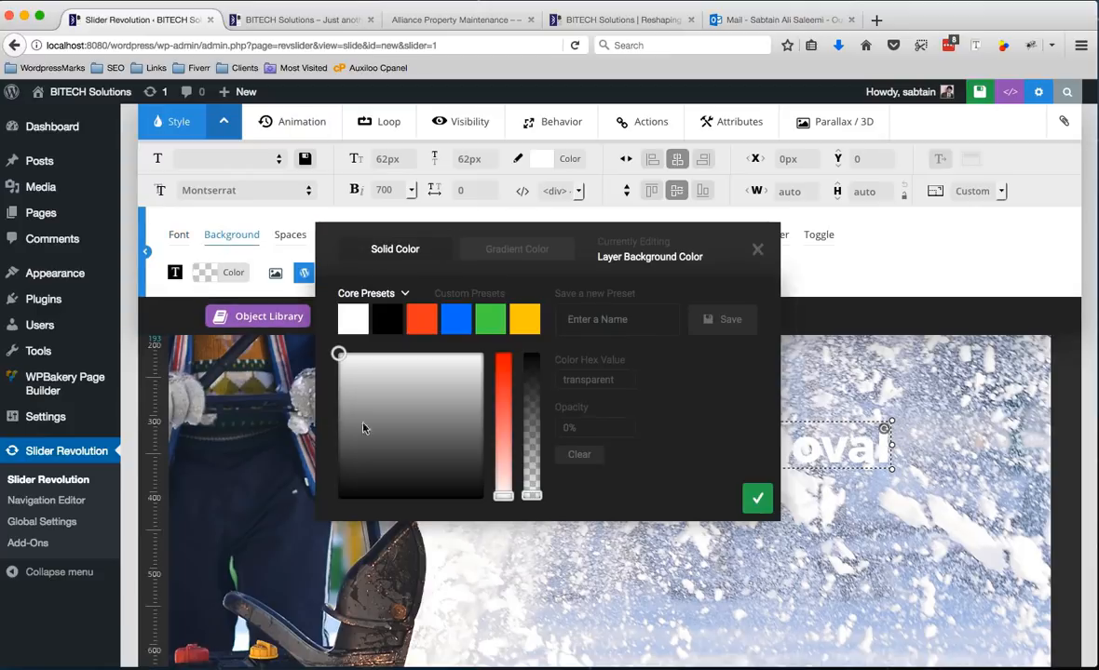
click(484, 331)
scroll(483, 331, up, 2)
drag(677, 232, 762, 141)
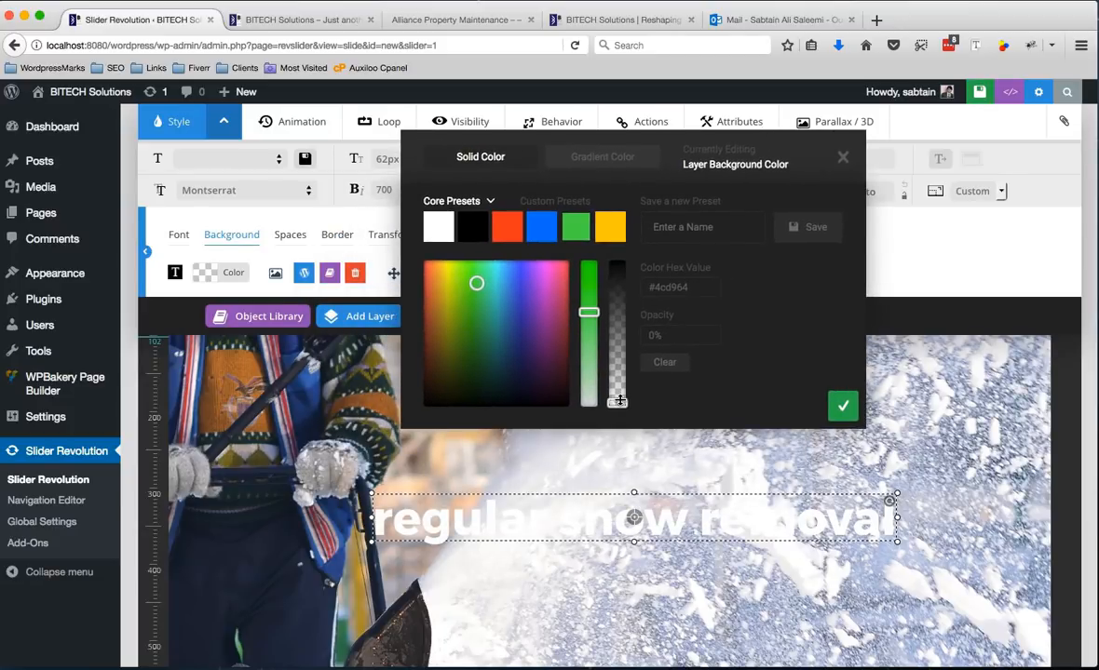
drag(617, 402, 613, 266)
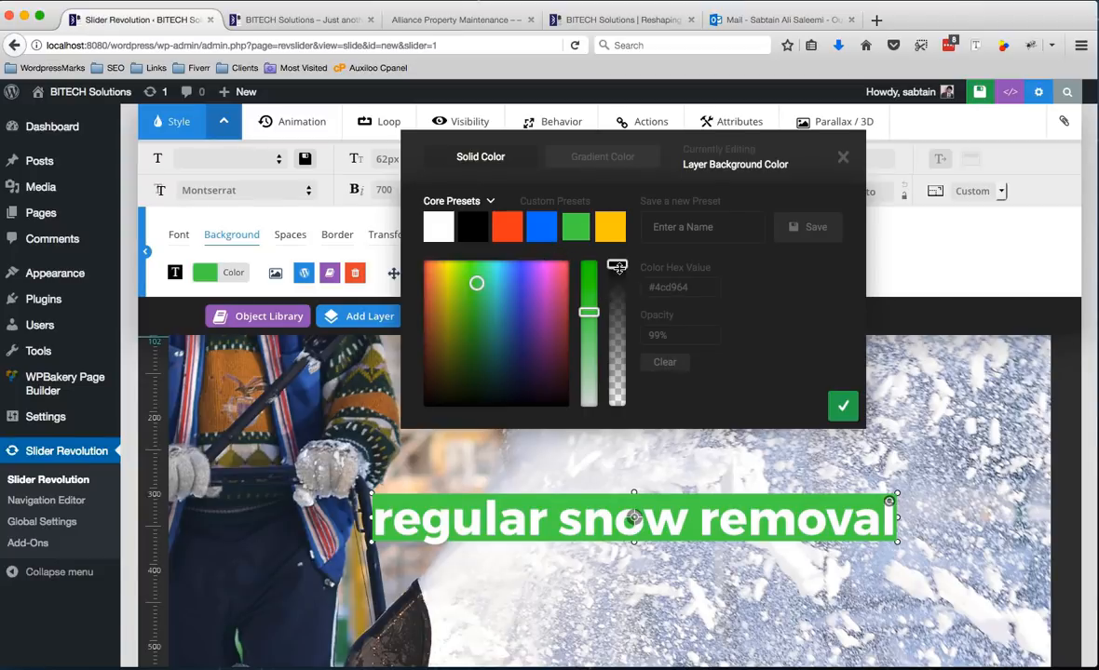
drag(619, 267, 621, 307)
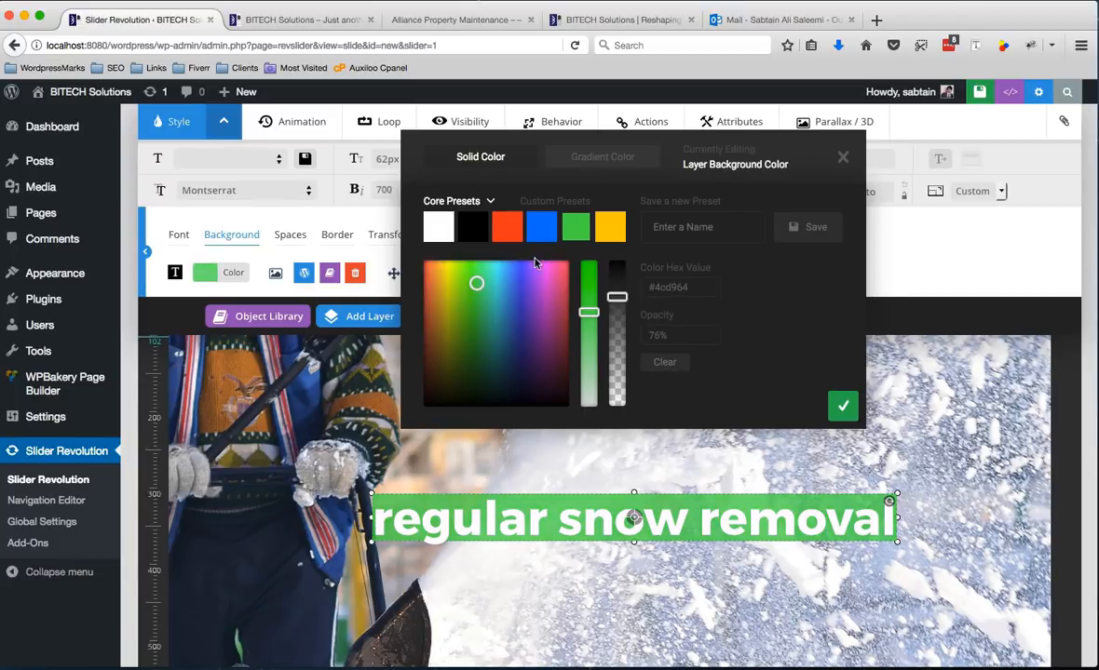
drag(475, 285, 476, 341)
drag(617, 294, 620, 290)
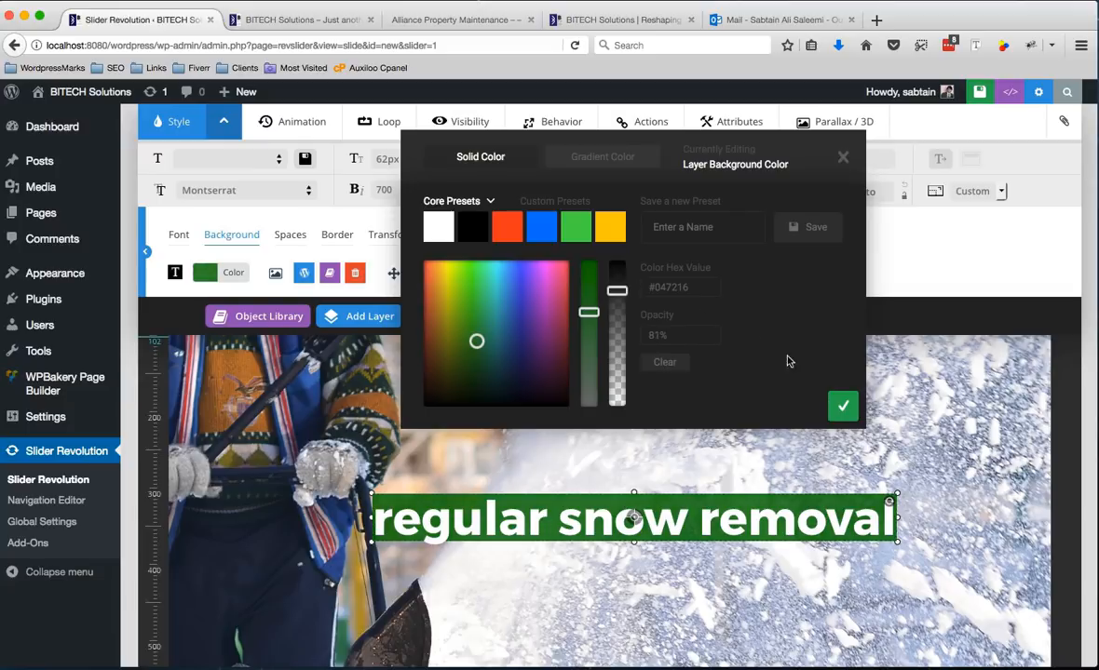
click(843, 405)
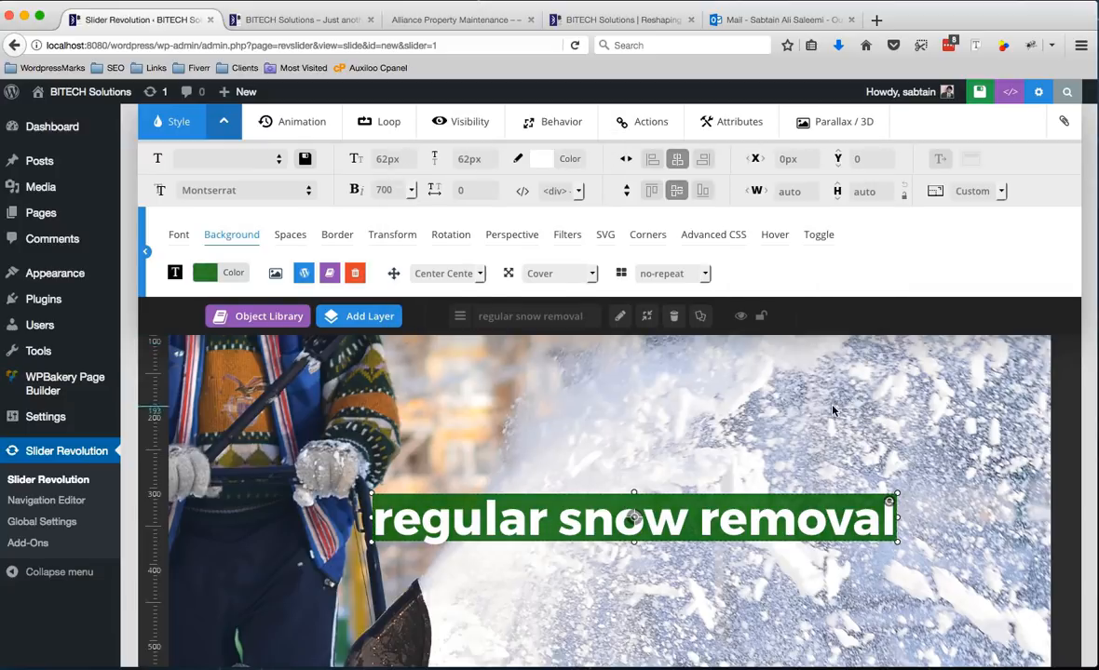
- Try italic and the underline, overline and line-through decorations on the headline, and return the font decoration to none
scroll(834, 412, down, 1)
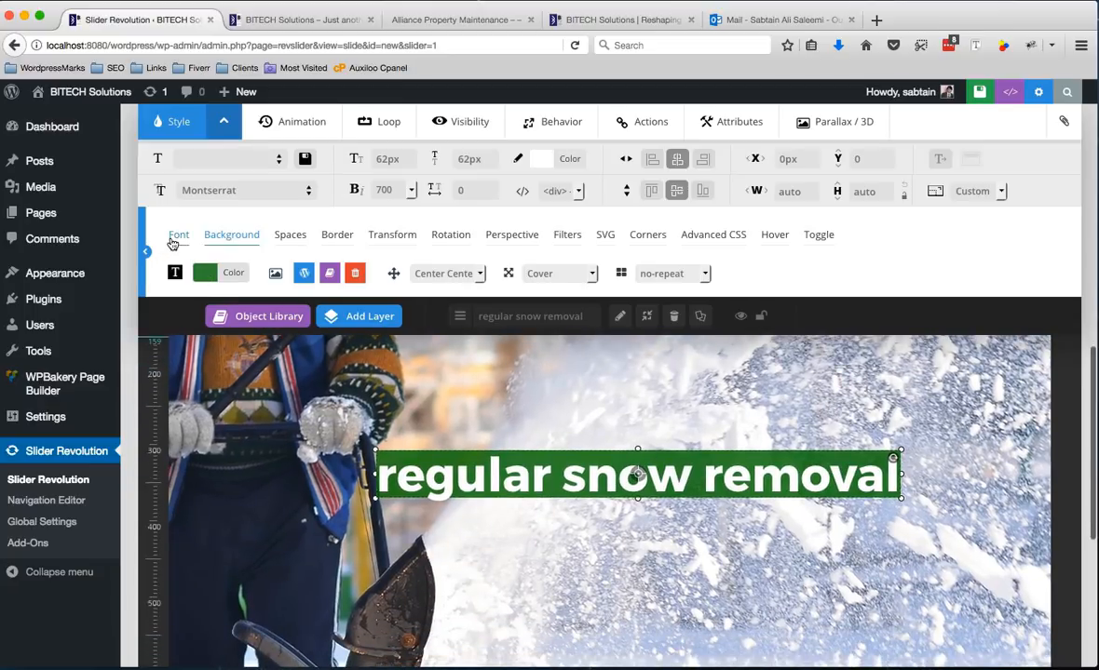
click(177, 236)
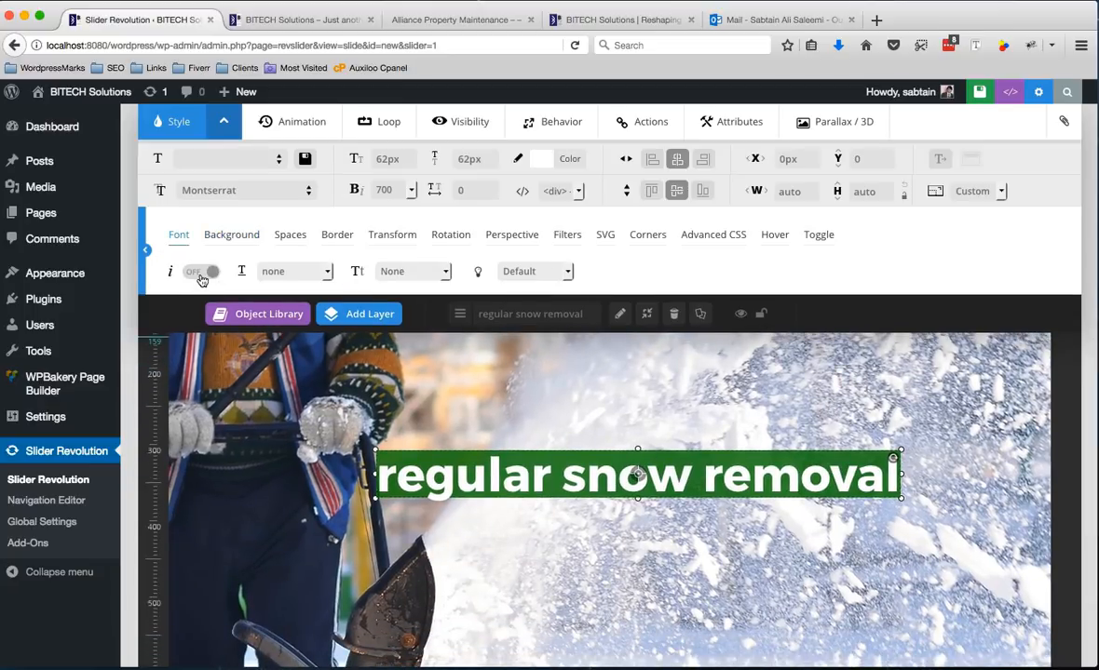
click(201, 278)
click(201, 277)
click(290, 271)
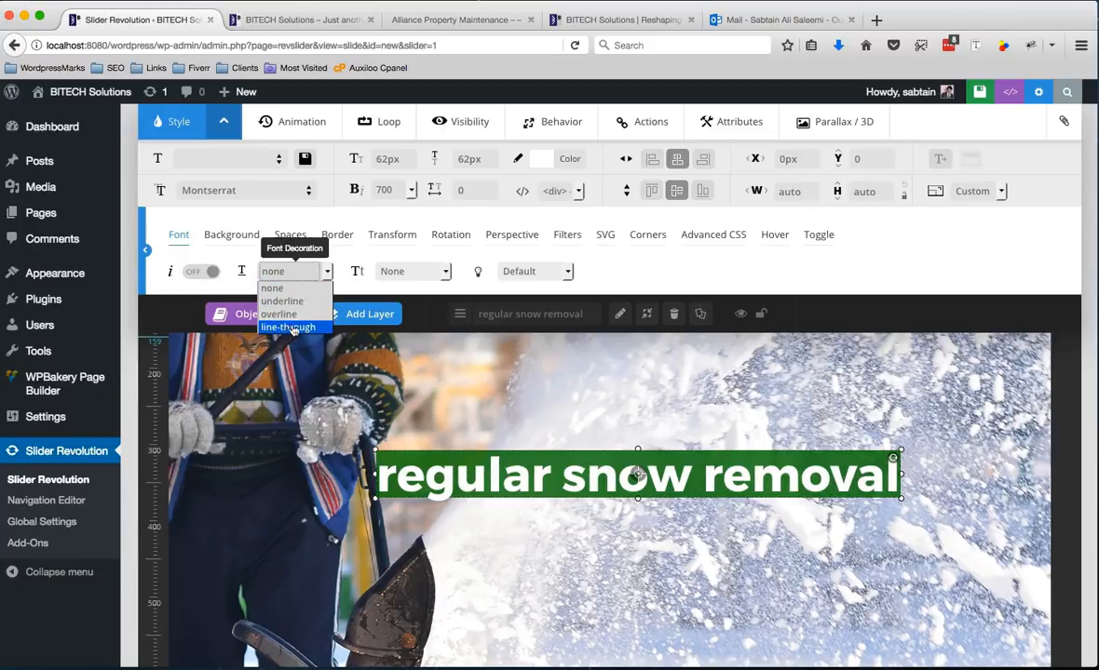
click(284, 301)
click(313, 275)
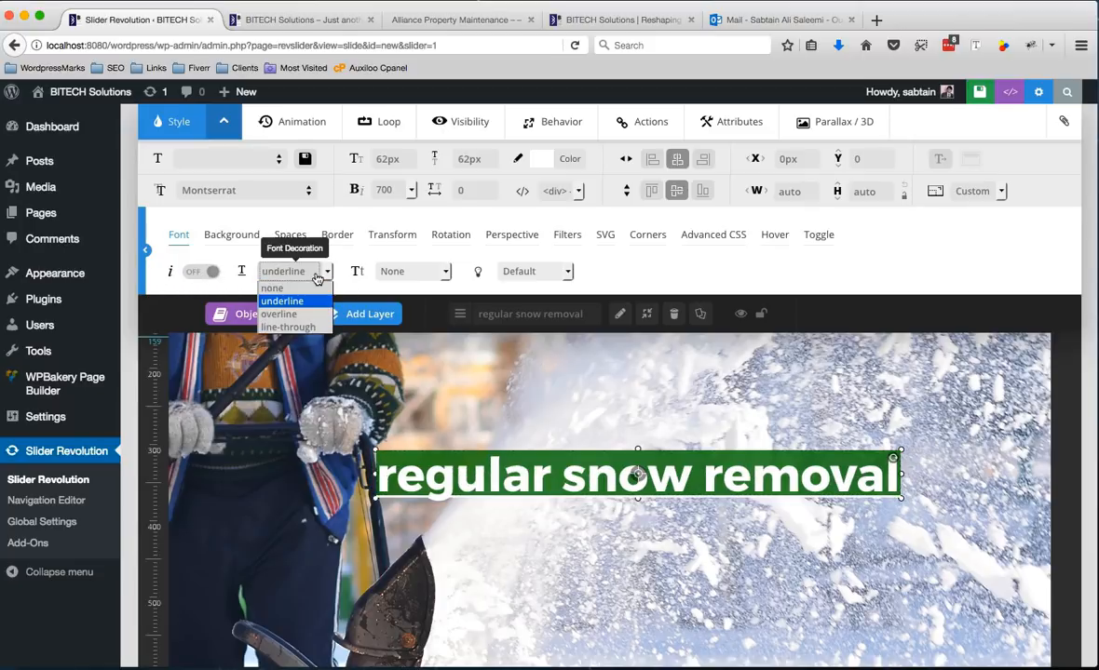
click(284, 311)
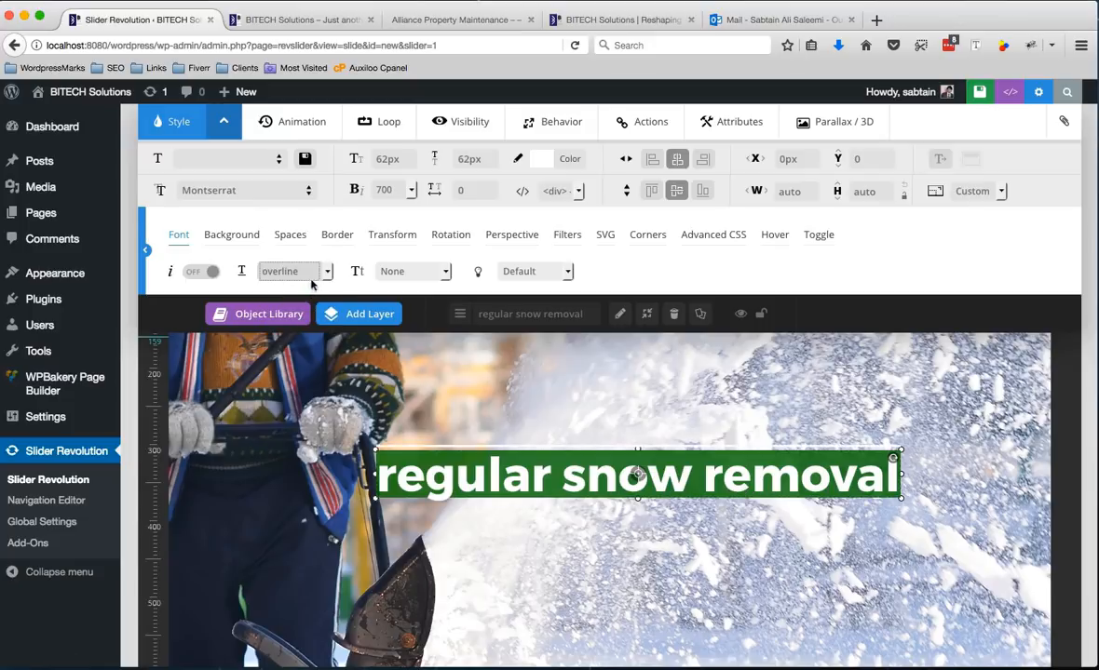
click(307, 273)
click(296, 327)
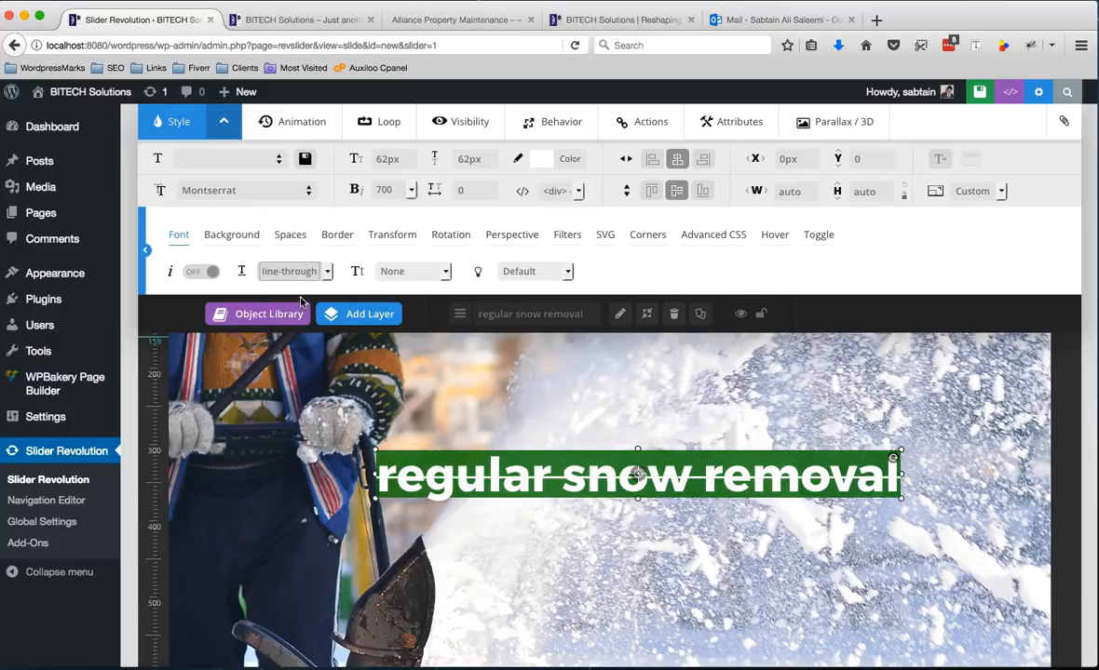
click(308, 272)
click(324, 290)
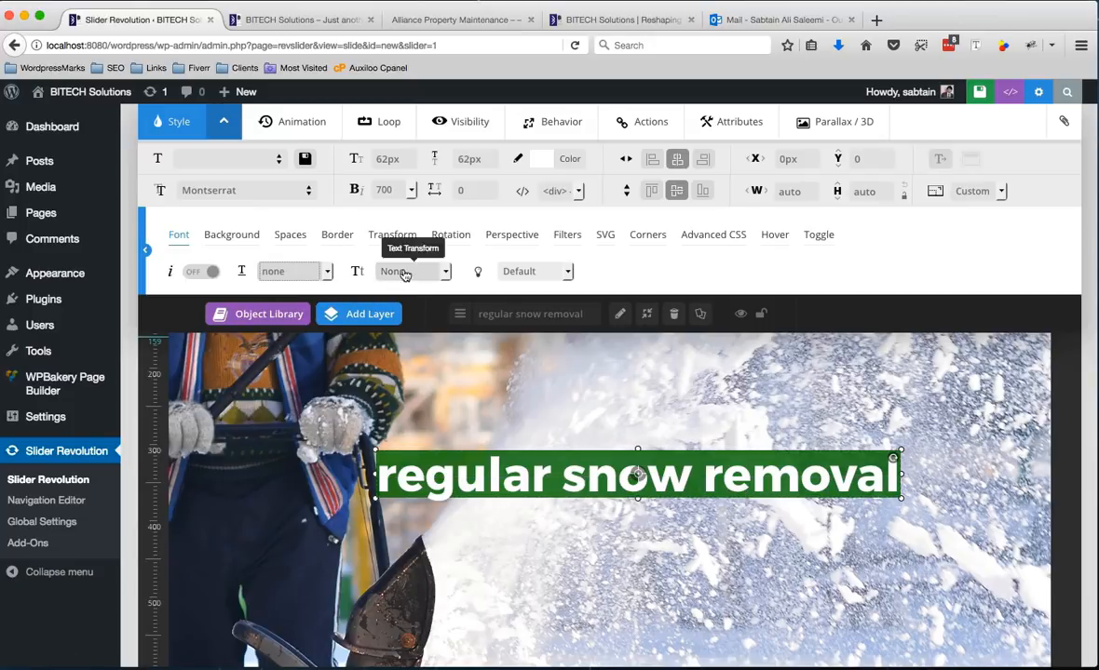
- Set the headline layer's text transform to Uppercase
click(410, 272)
click(391, 314)
mouse_move(391, 317)
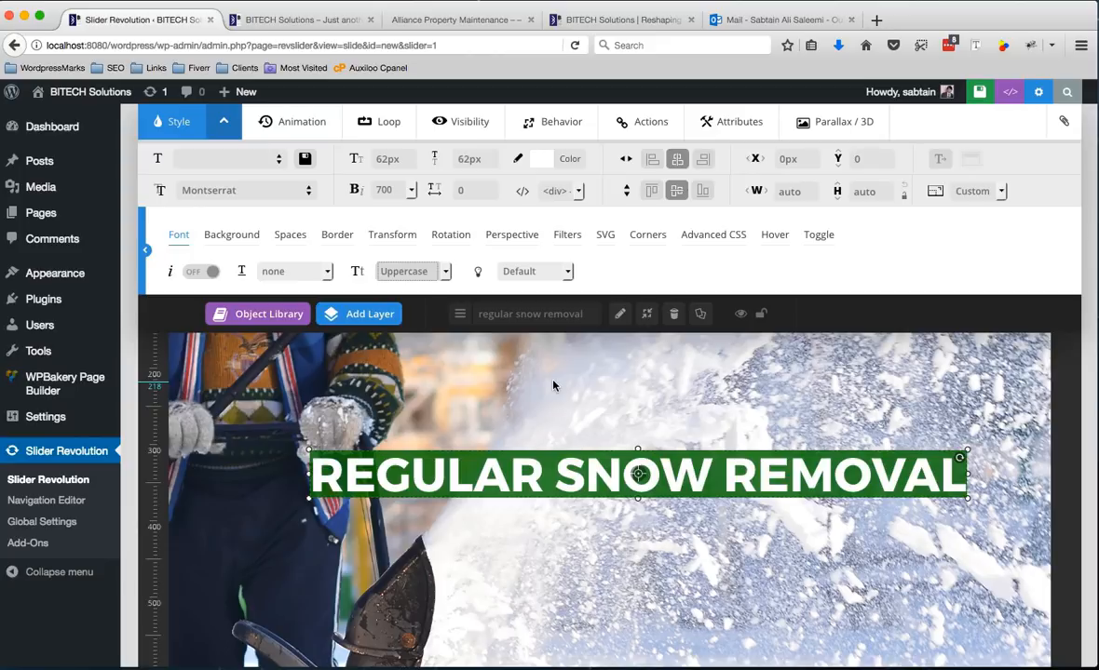
- Add 10 px of padding on all four sides of the headline layer and move it up to about Y -19 px
click(238, 238)
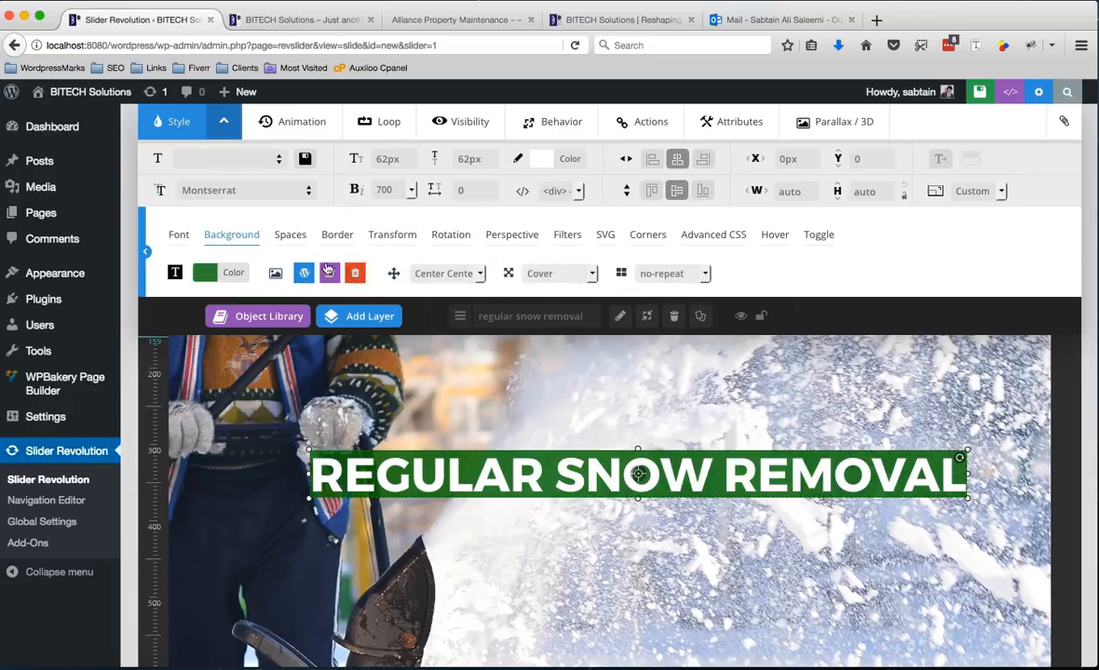
click(290, 236)
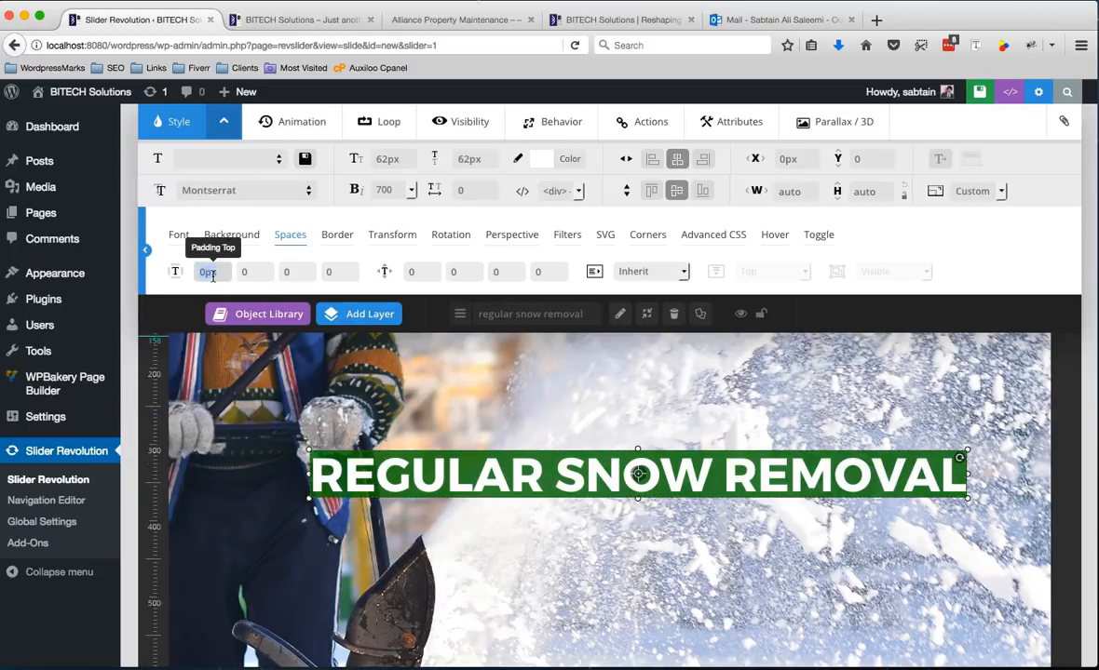
key(Tab)
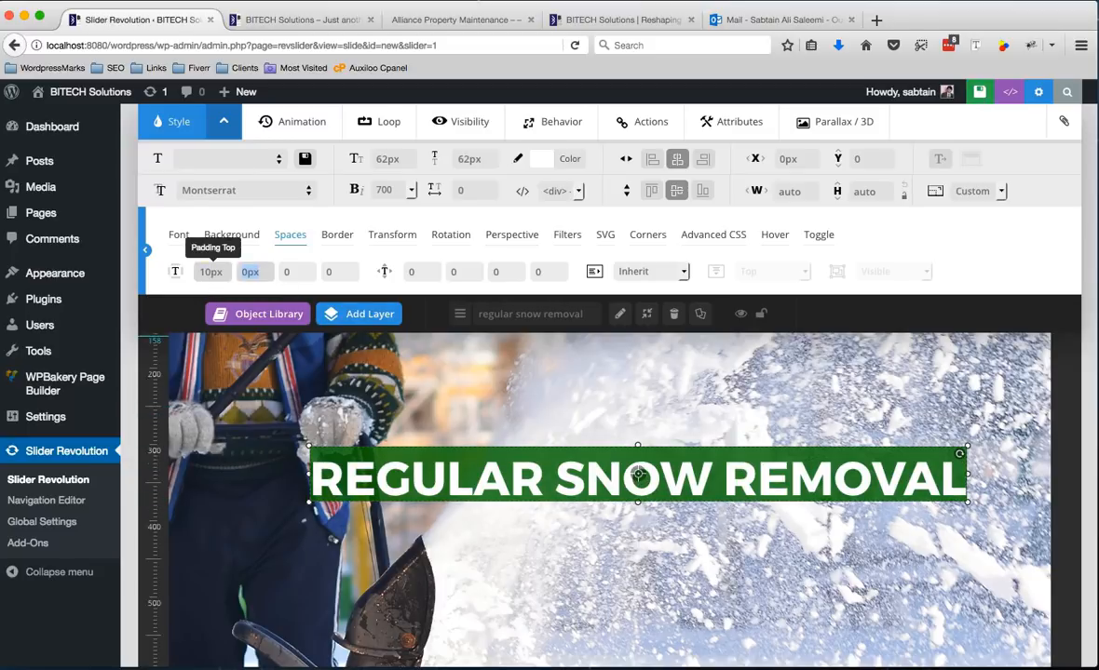
key(Tab)
text(1)
key(Tab)
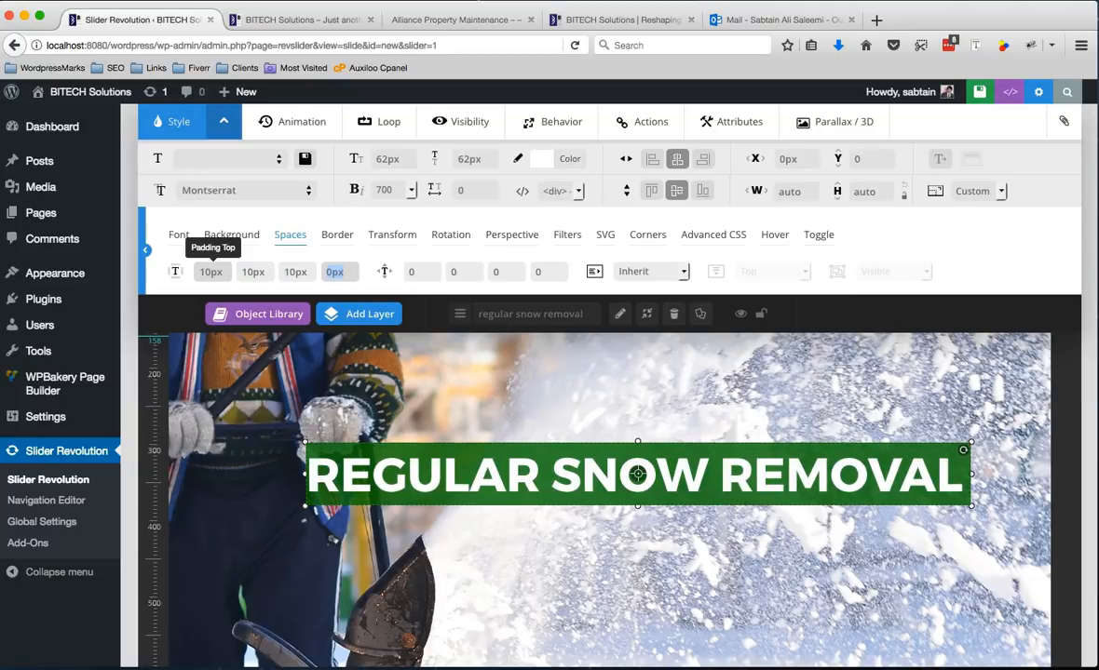
key(Tab)
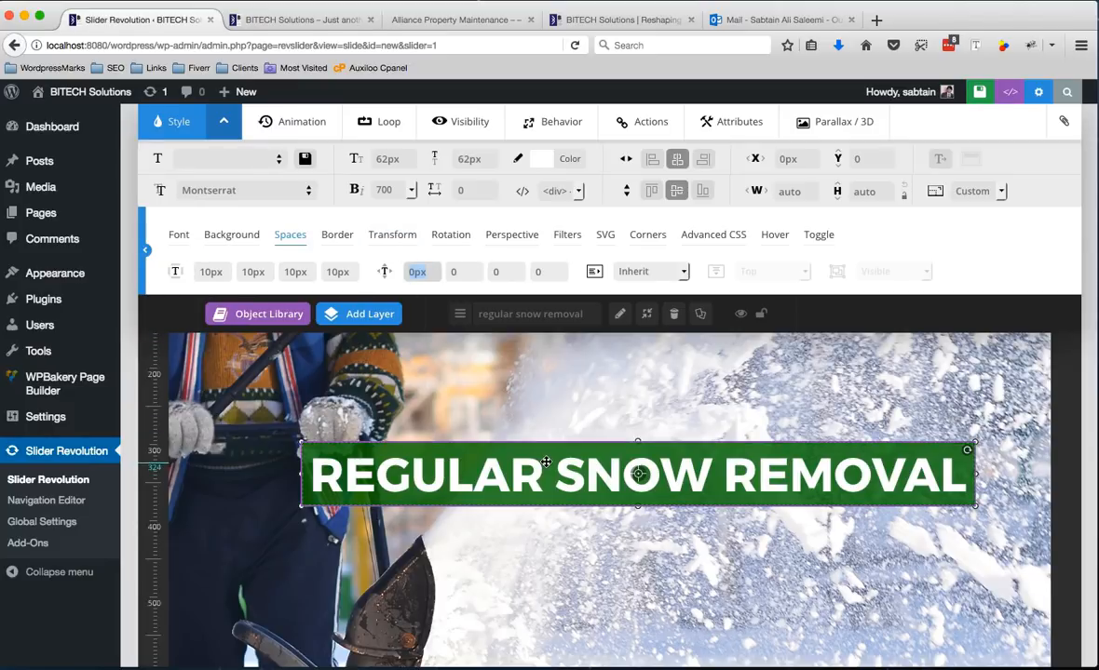
mouse_move(547, 463)
mouse_down()
mouse_move(569, 473)
mouse_move(498, 503)
mouse_move(547, 448)
mouse_up()
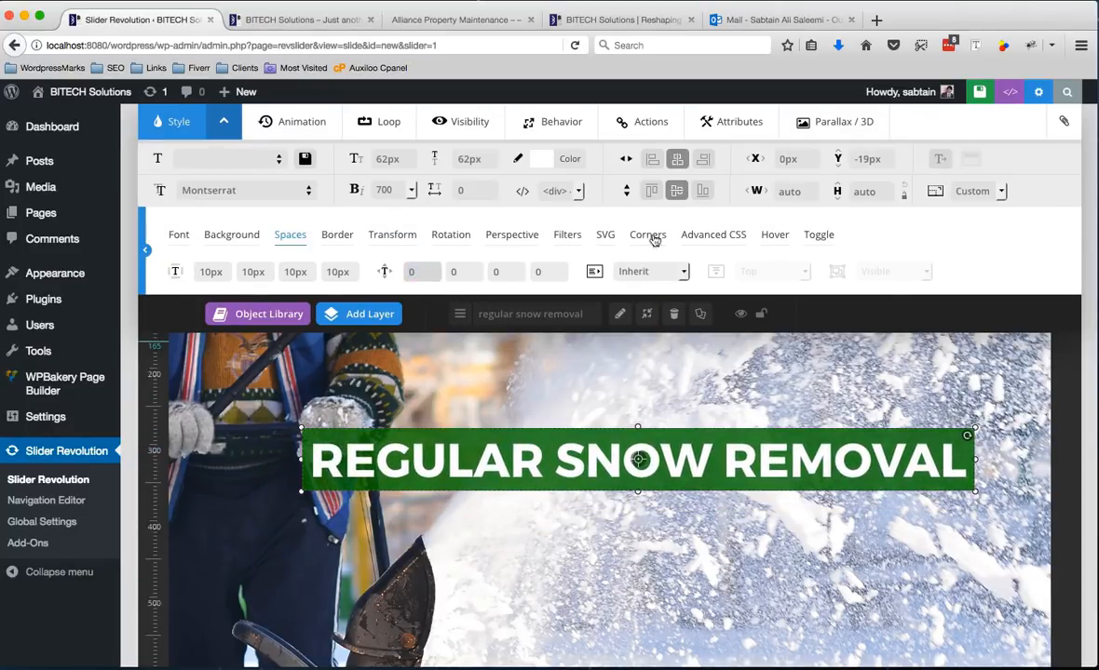
- Centre the headline layer both vertically and horizontally on the slide
click(677, 190)
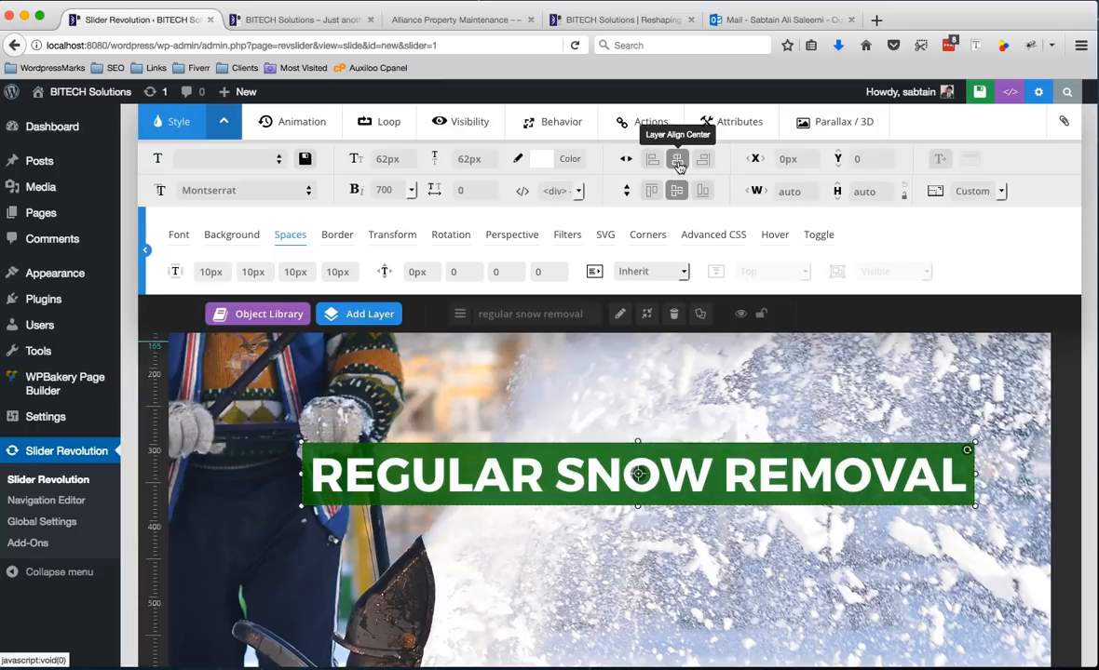
click(679, 165)
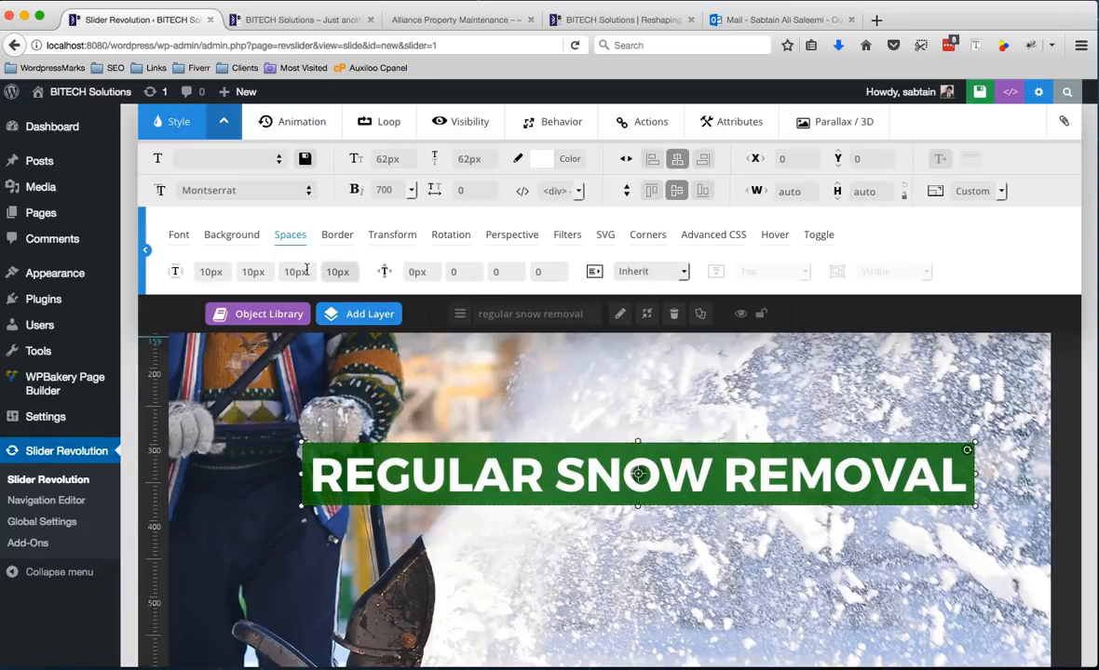
- Give the headline layer a 10 px border radius on its top-left, top-right and bottom-right corners
click(343, 239)
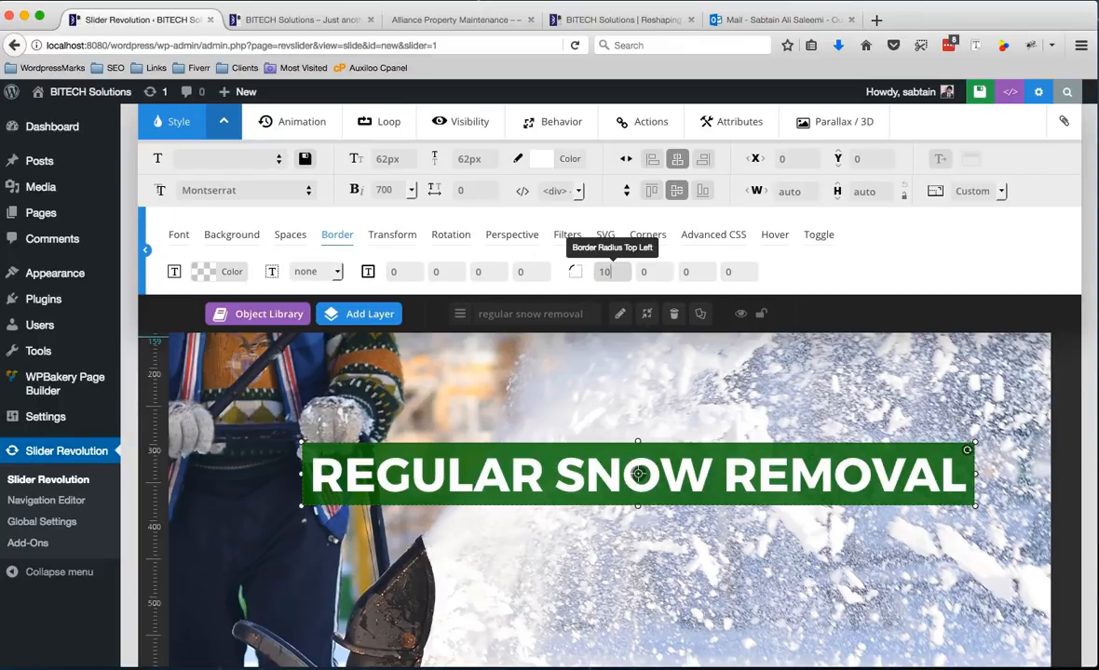
key(Tab)
text(101)
key(Tab)
text(01)
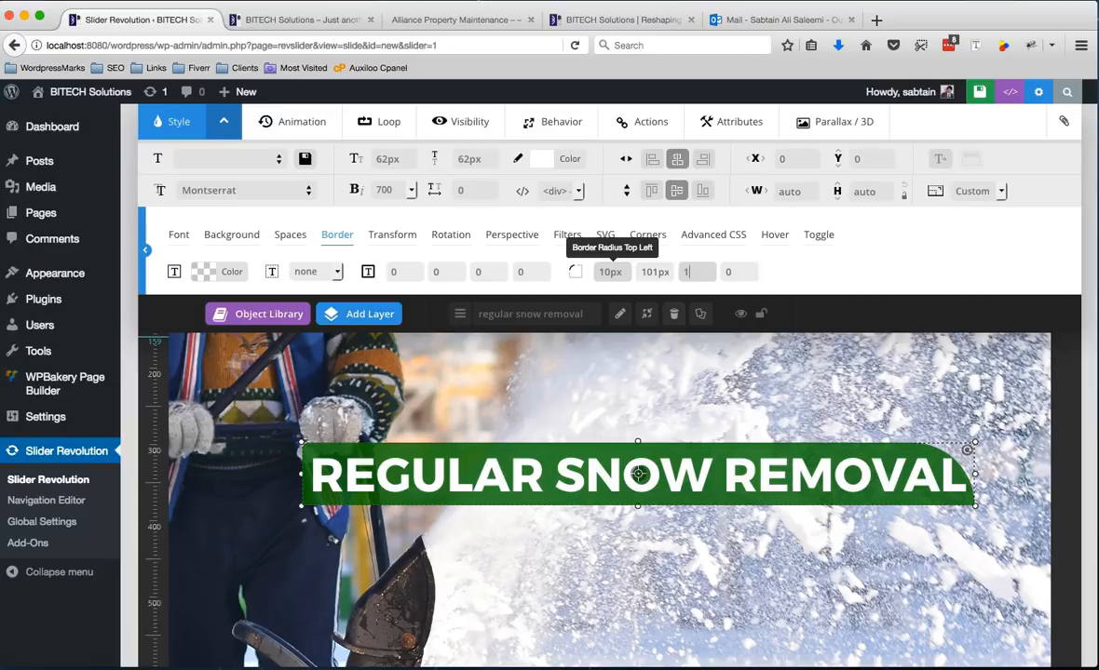
text(0)
key(Tab)
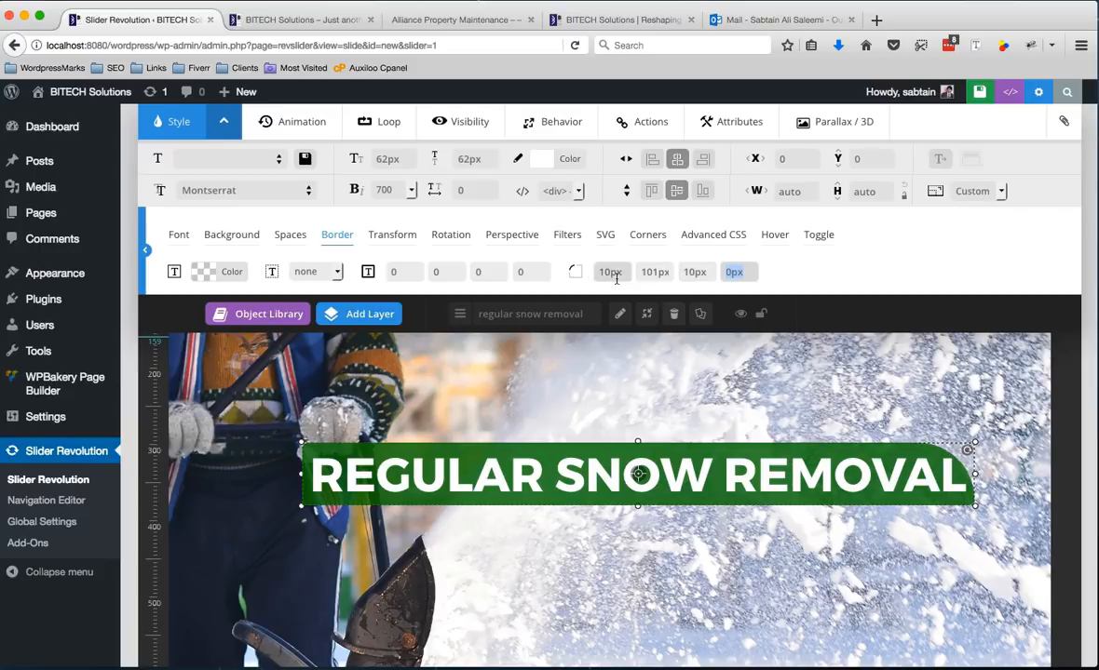
click(655, 272)
text(10)
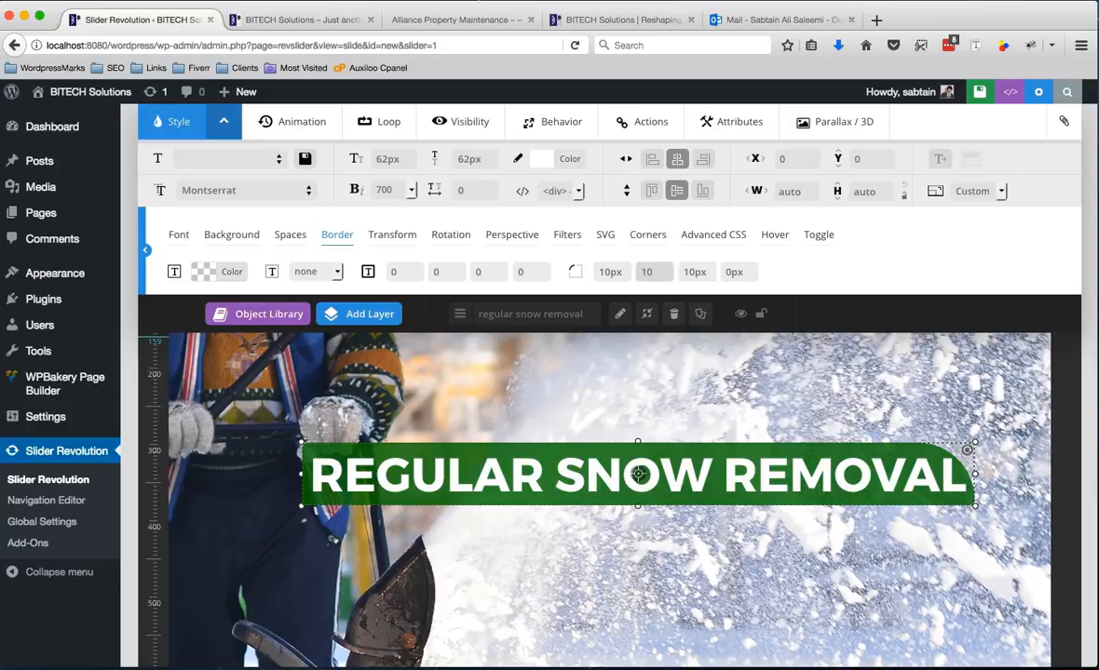
key(Tab)
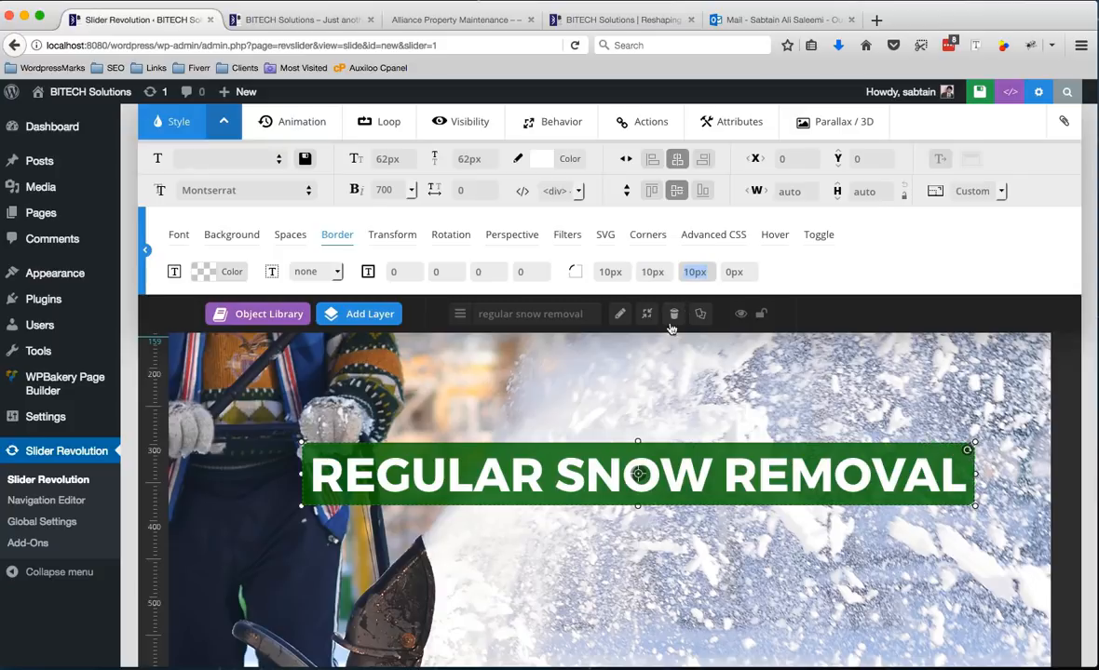
- Try a 100 px radius on the headline's top-right corner and return it to 10 px
click(652, 272)
text(100)
key(Tab)
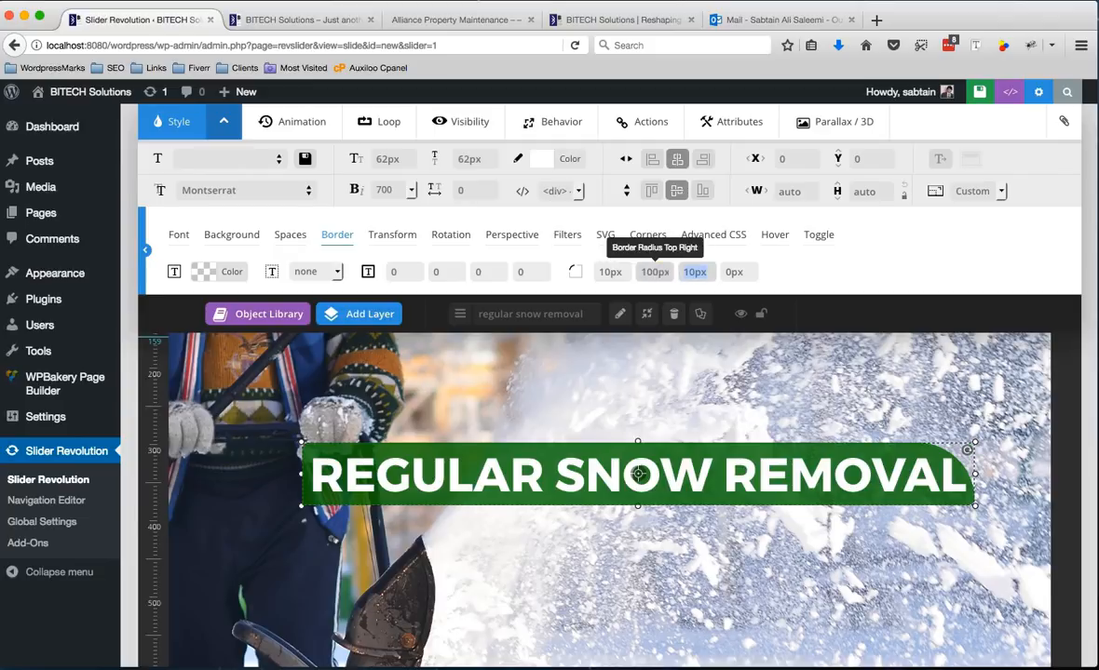
click(656, 271)
text(10)
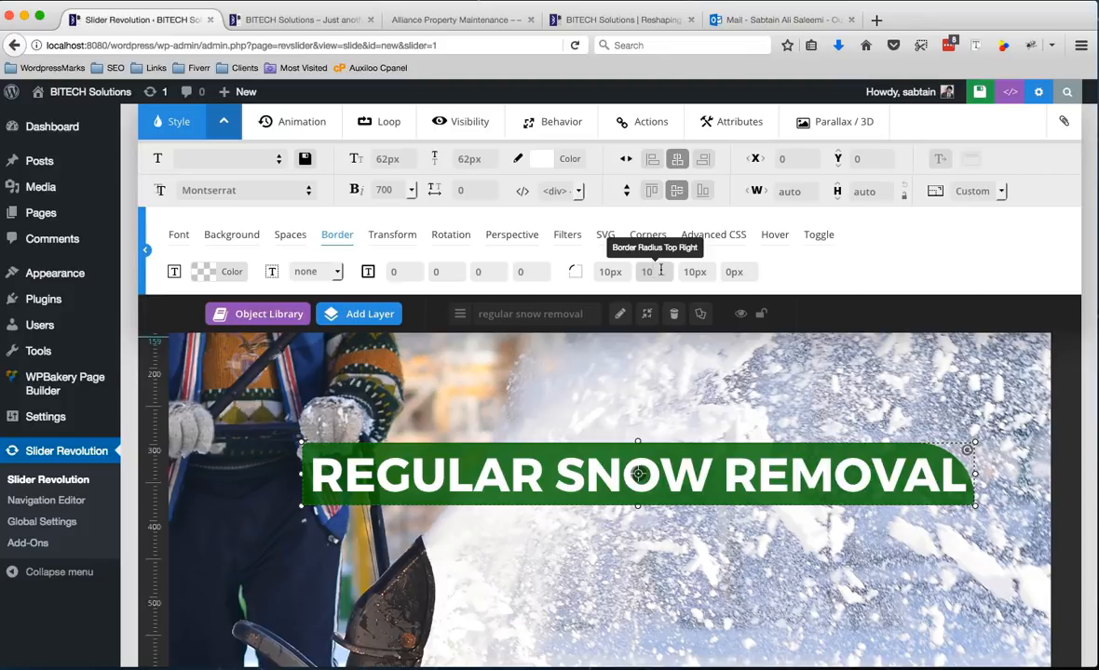
- Set the headline's bottom-left border radius to 10 px and collapse the advanced style options
key(Tab)
key(Tab)
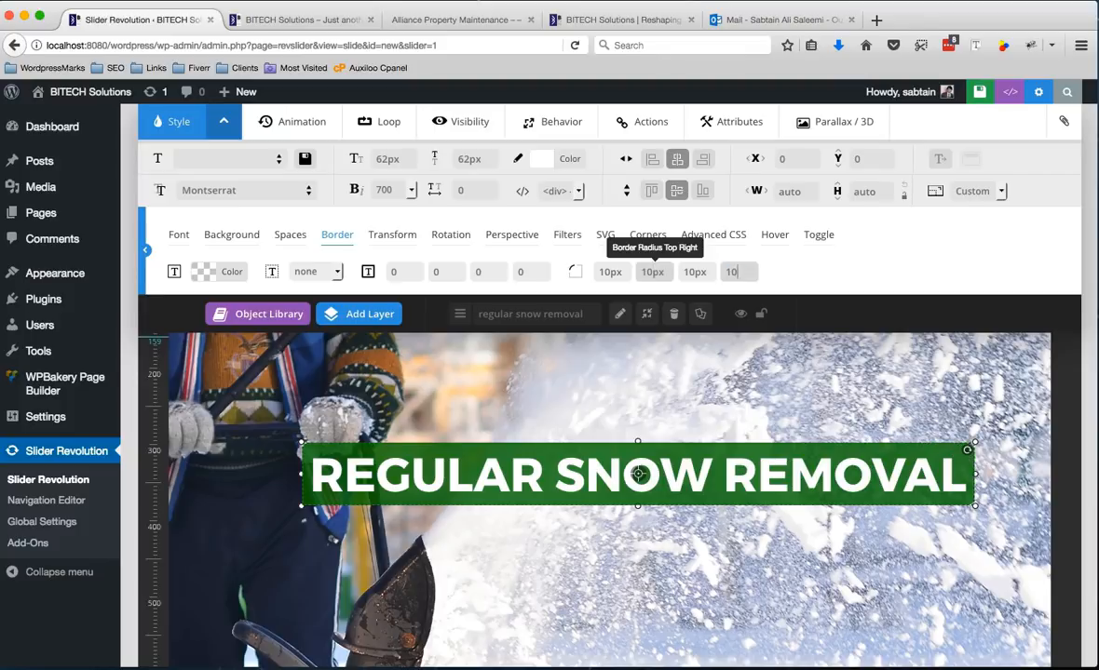
key(Tab)
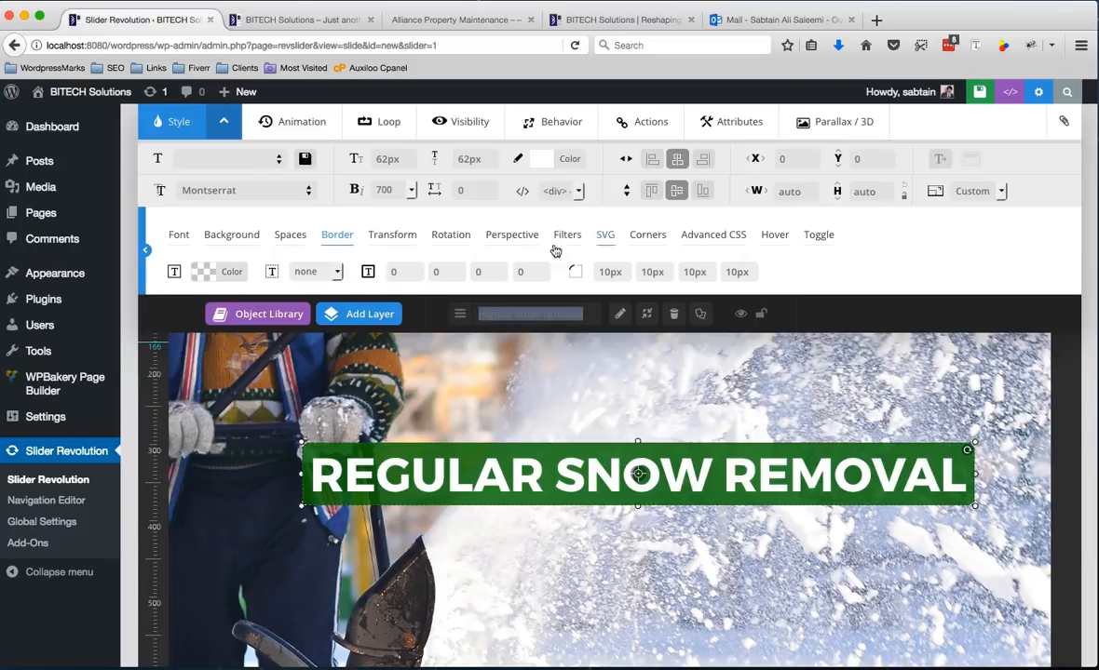
click(182, 240)
click(224, 121)
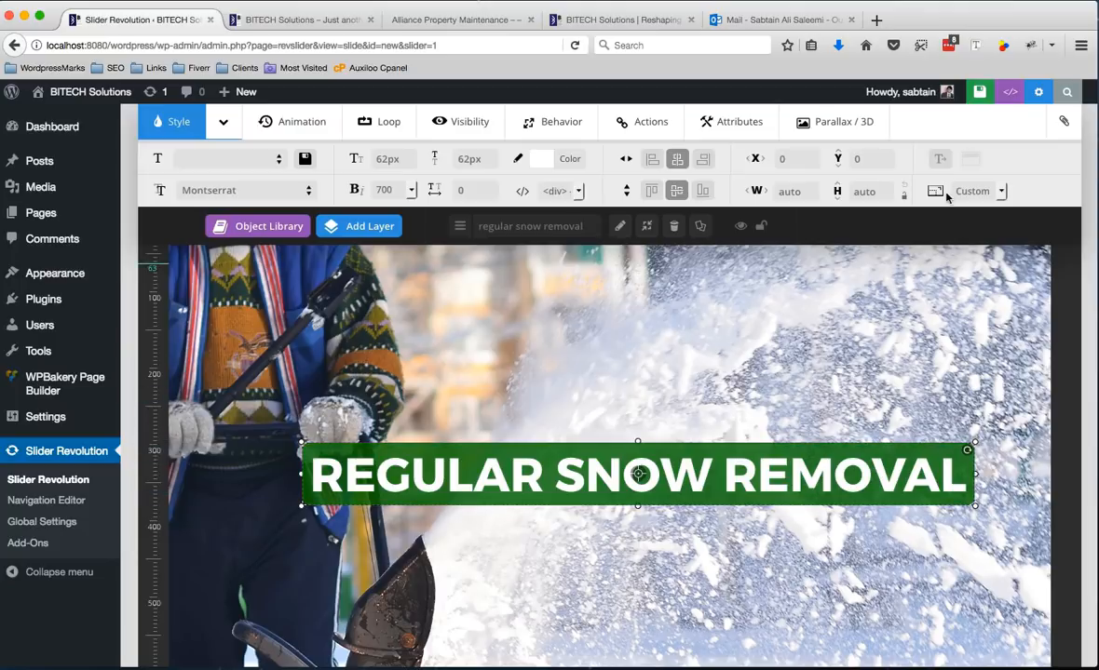
- Save the slide and check the site's front page in the browser
scroll(948, 194, down, 10)
scroll(931, 198, up, 15)
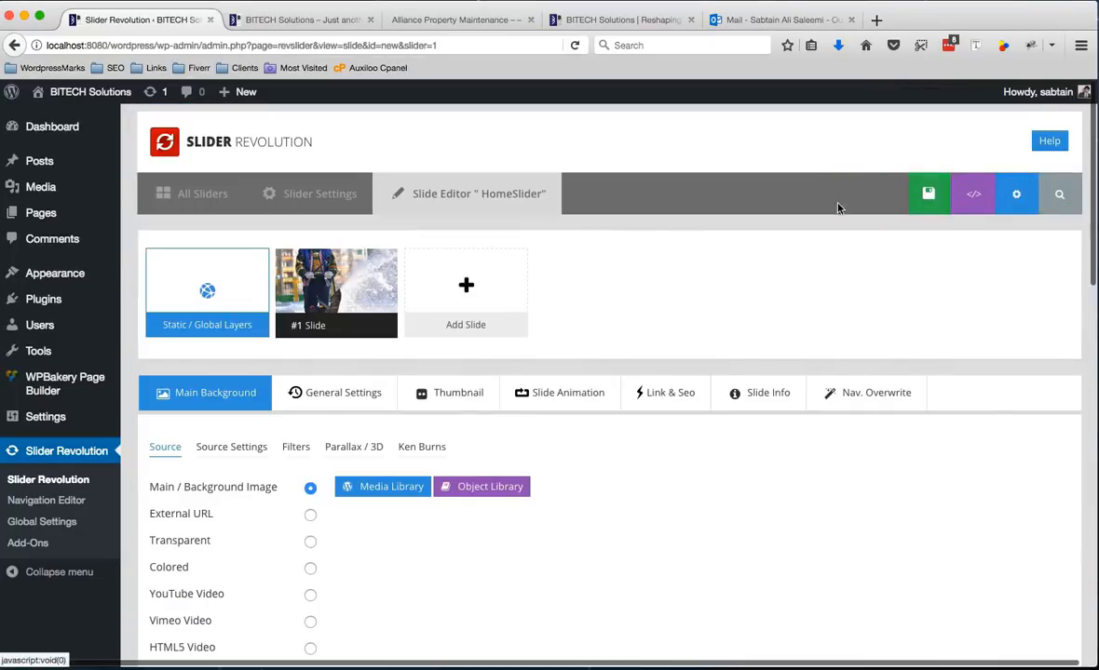
click(849, 194)
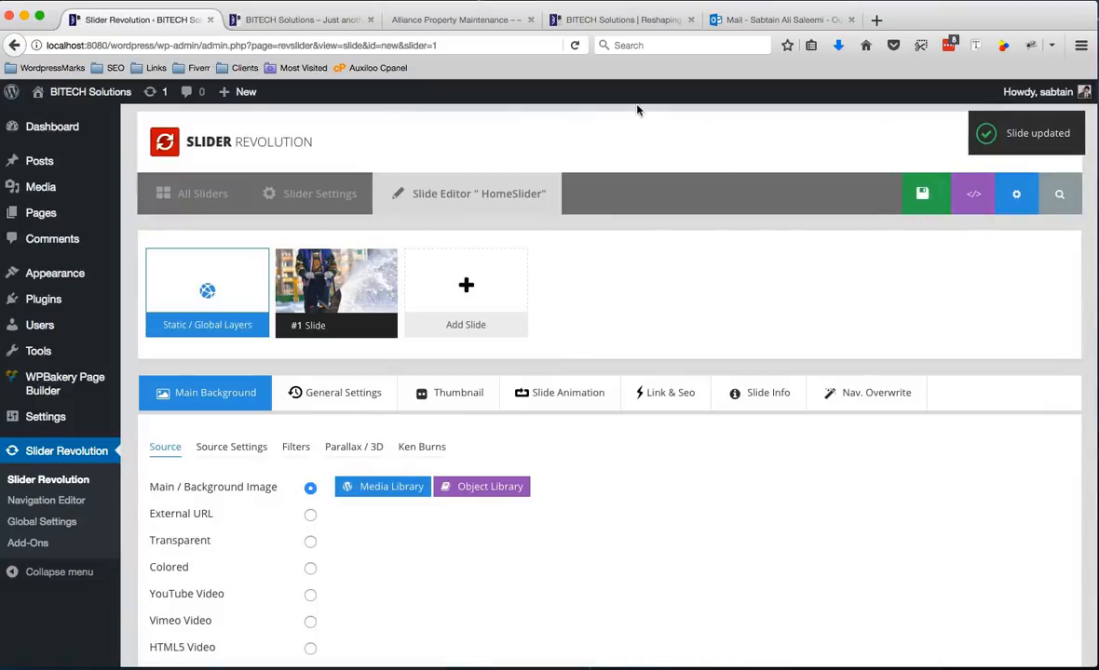
click(310, 19)
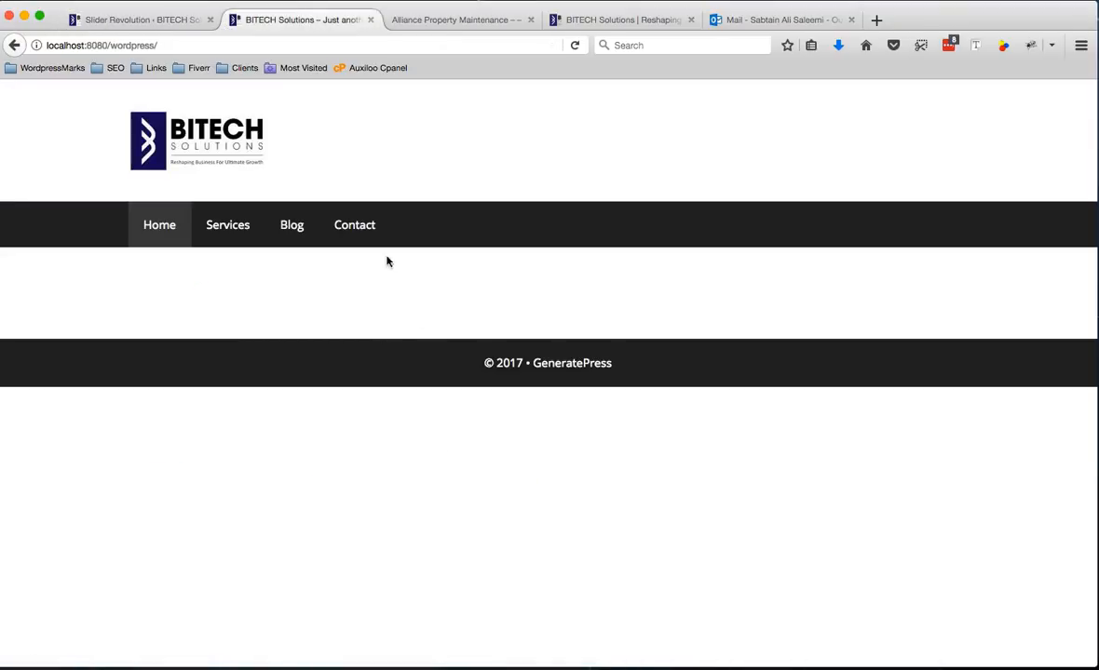
click(148, 28)
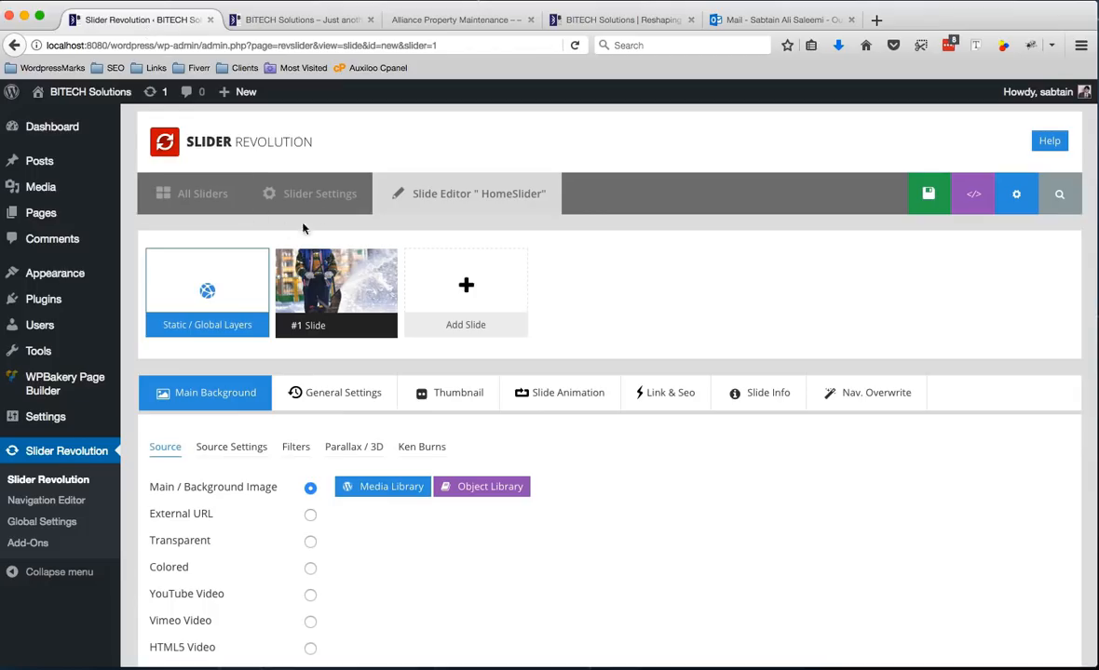
- Open the site's list of pages in a new browser tab and open the Home page for editing
right_click(82, 228)
click(112, 152)
key(ctrl+Tab)
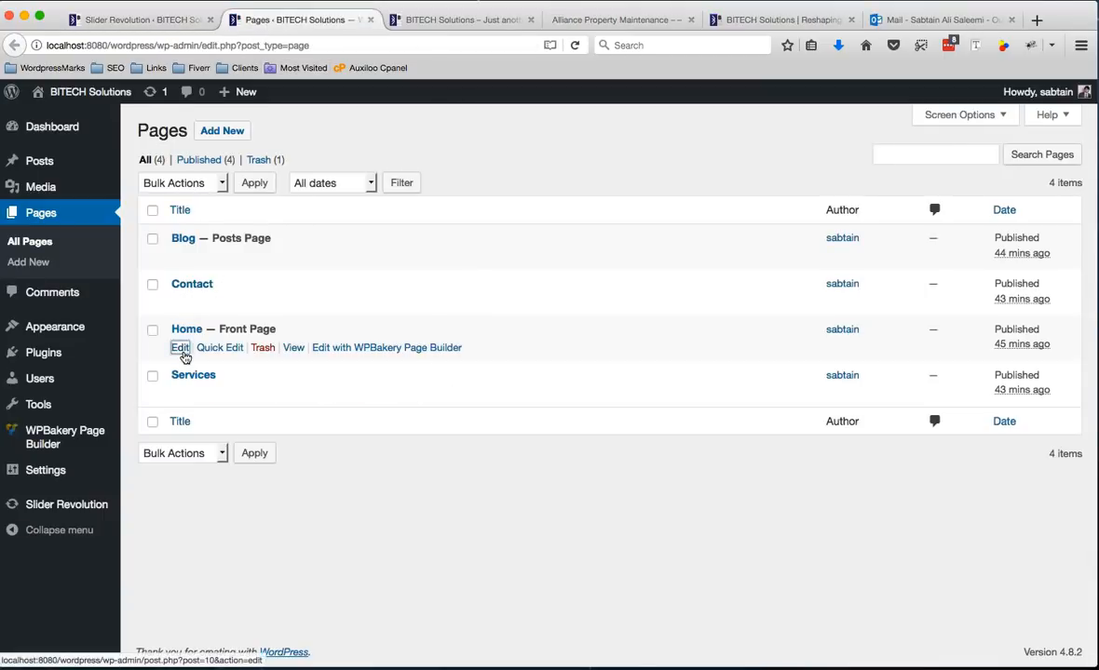
click(180, 349)
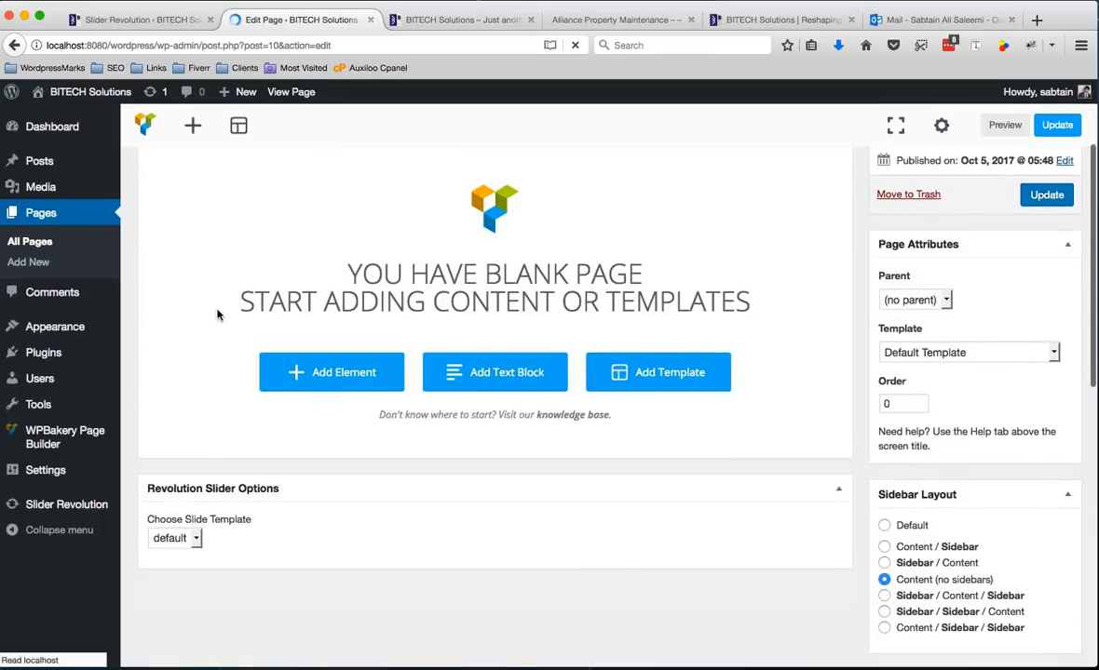
scroll(364, 305, up, 2)
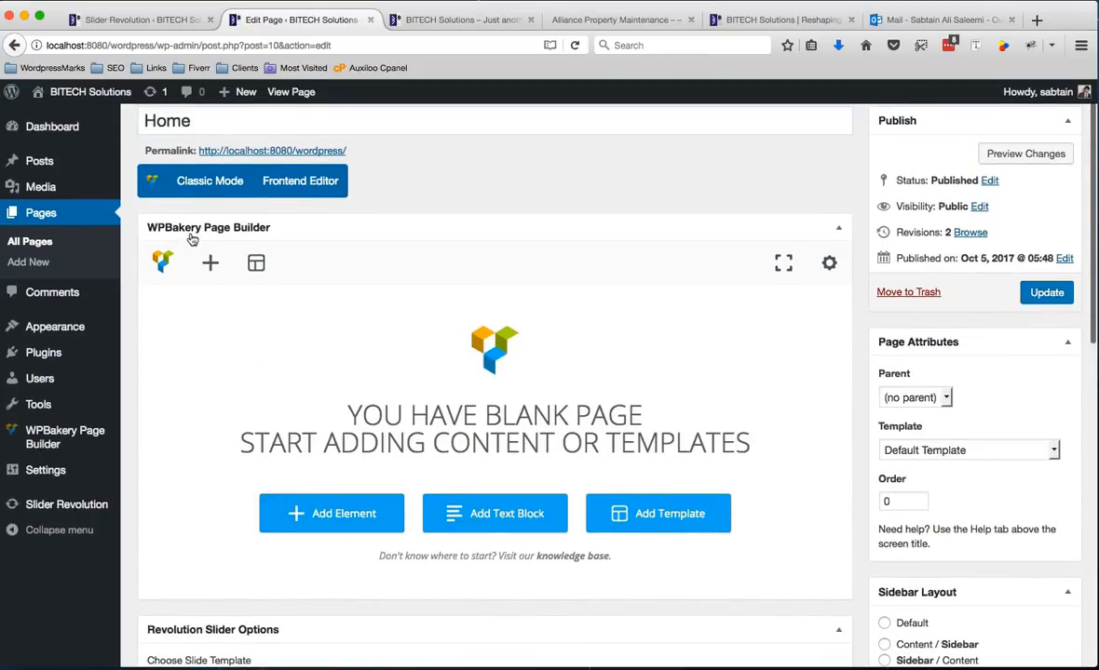
- Add a Revolution Slider 5 element to the blank Home page and choose HomeSlider for it
click(329, 503)
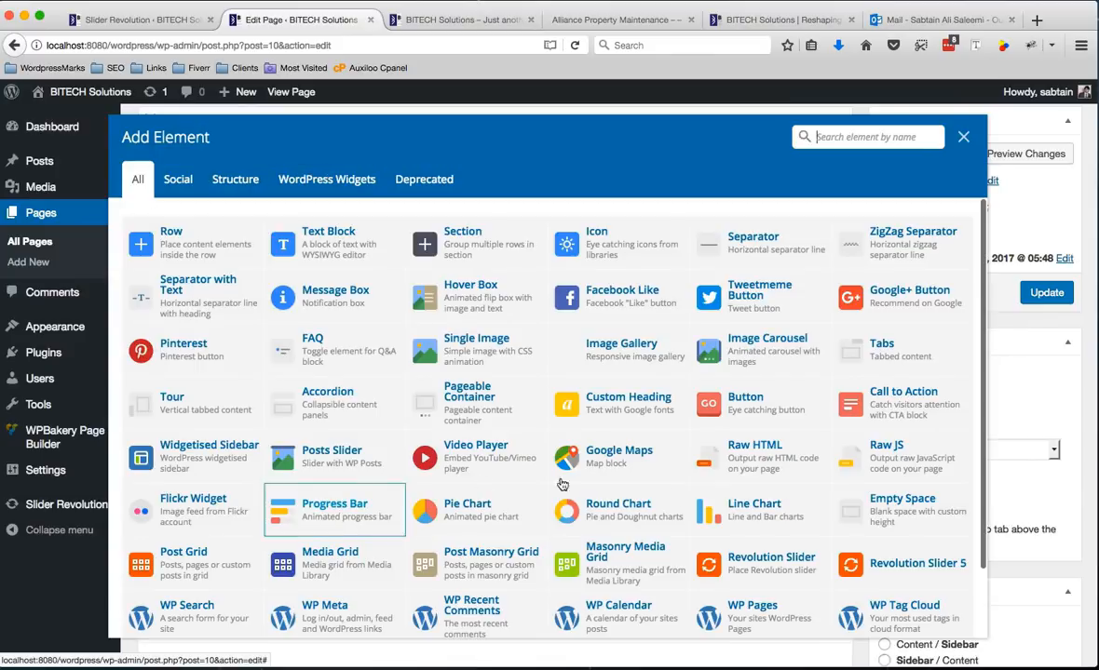
click(913, 546)
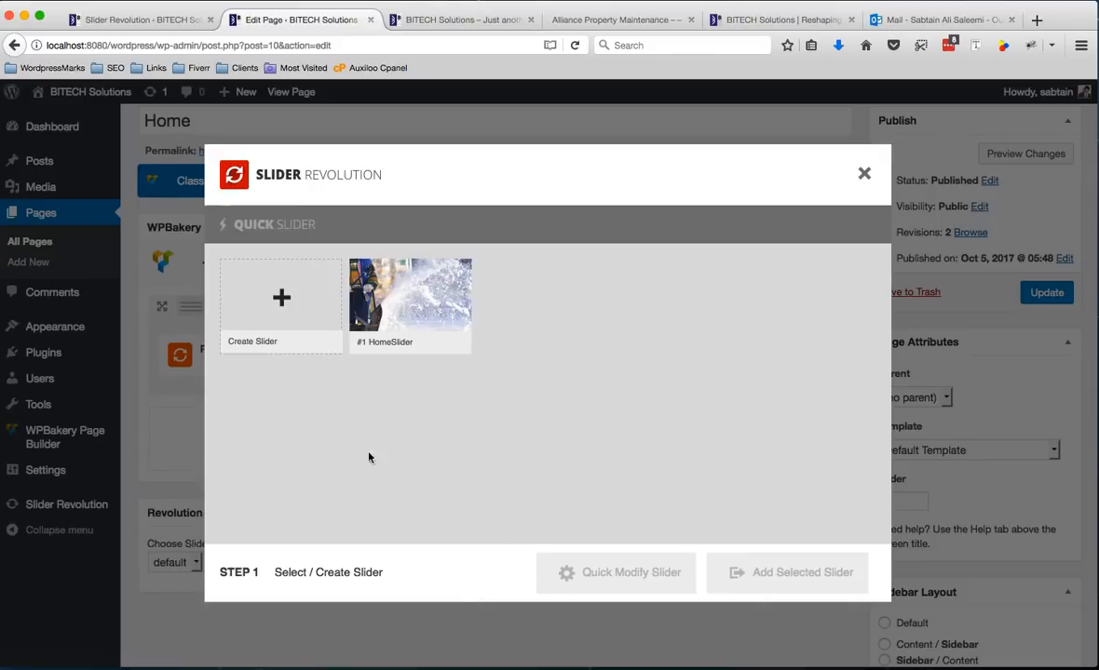
click(373, 279)
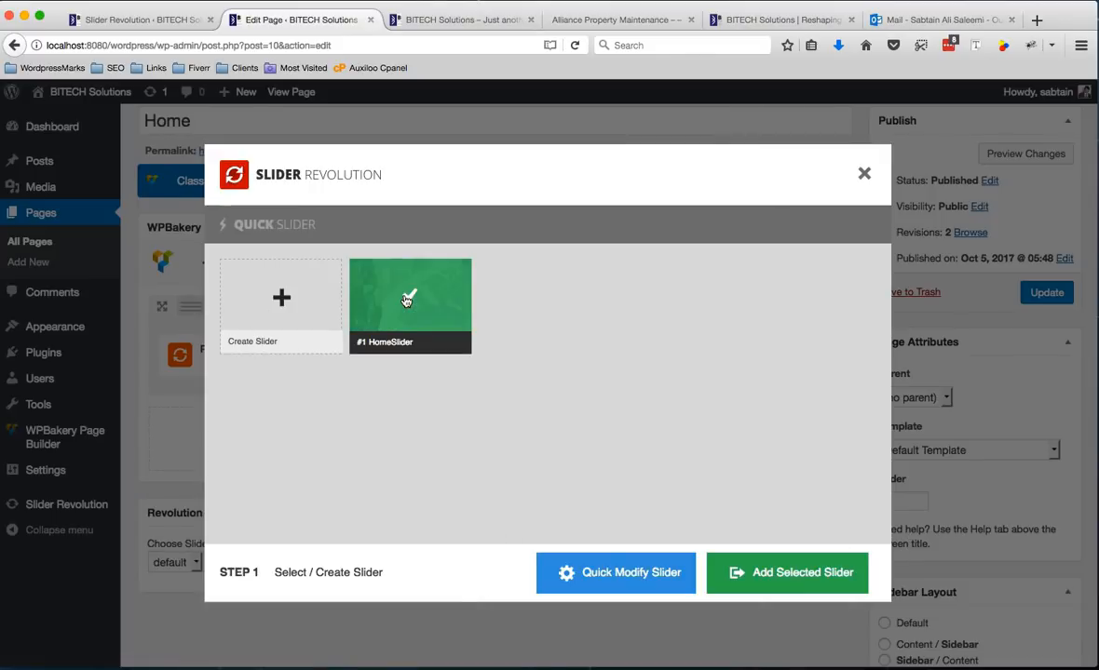
click(790, 590)
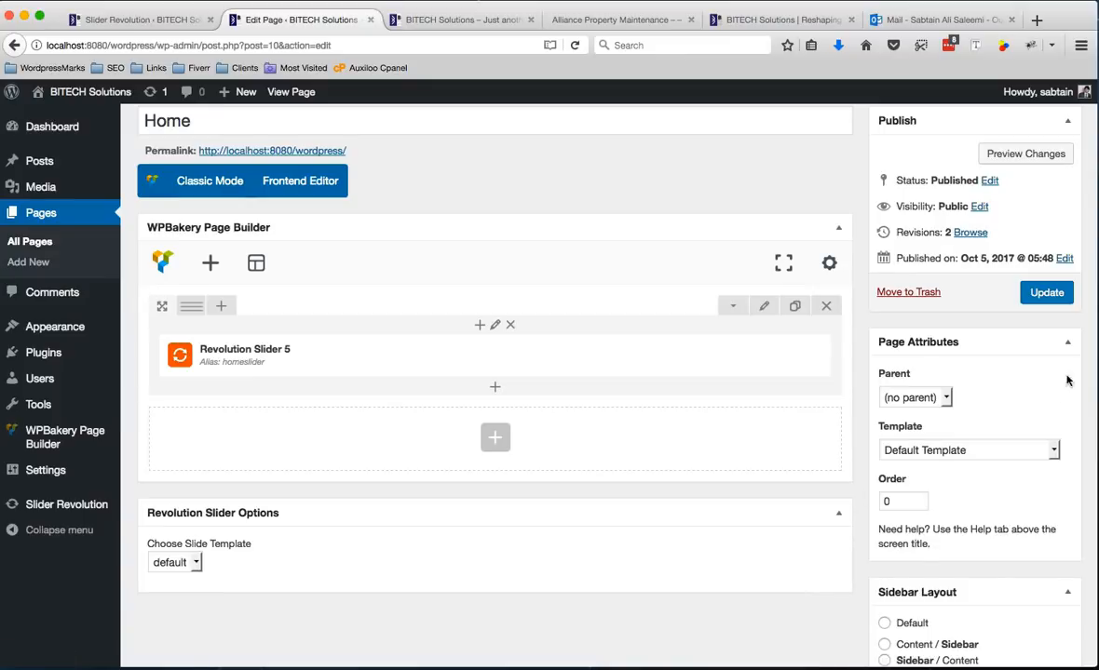
- Update the Home page and reload the live site to view the slider
click(1047, 292)
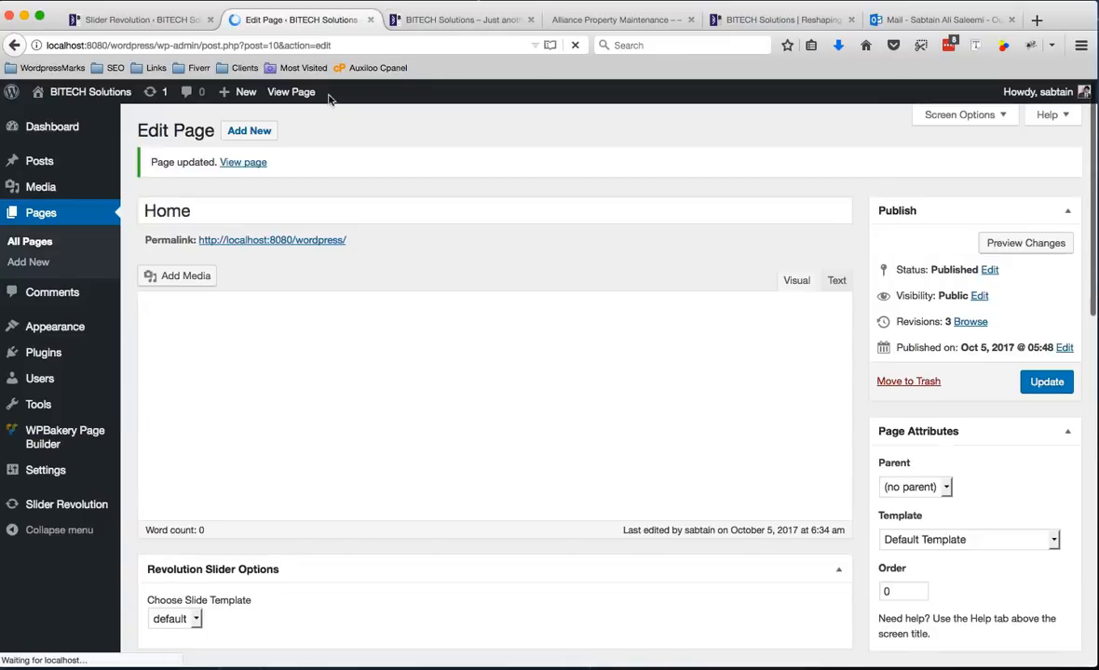
click(426, 18)
click(575, 45)
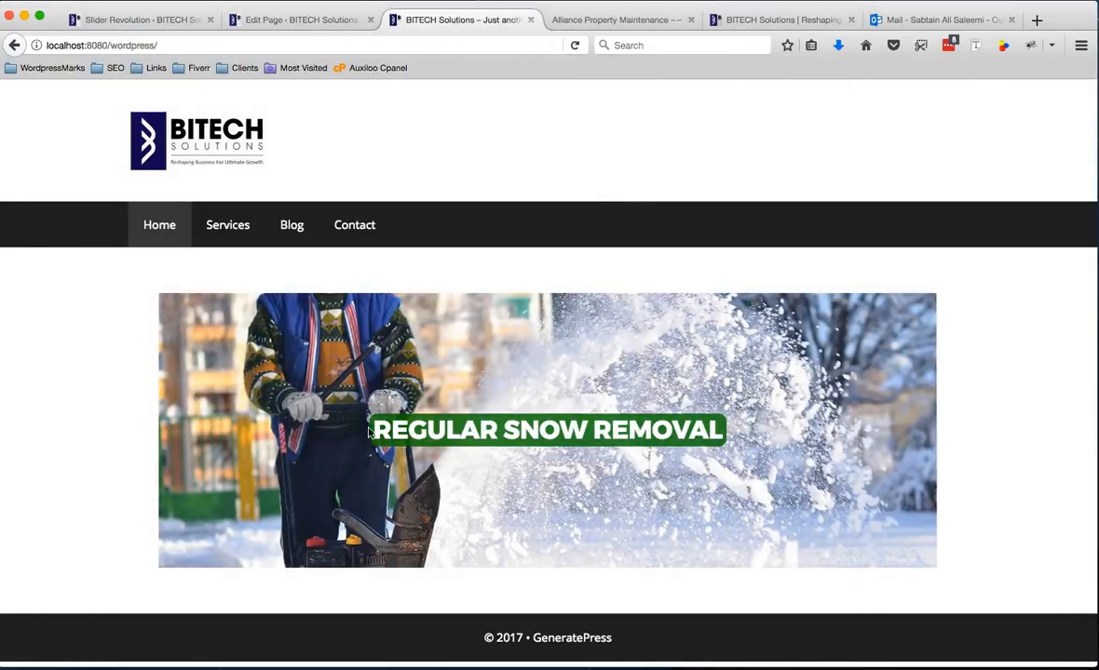
- Set the slider row's stretch to "Stretch row and content (no paddings)" in the Home page editor and save the row settings
click(290, 20)
click(765, 397)
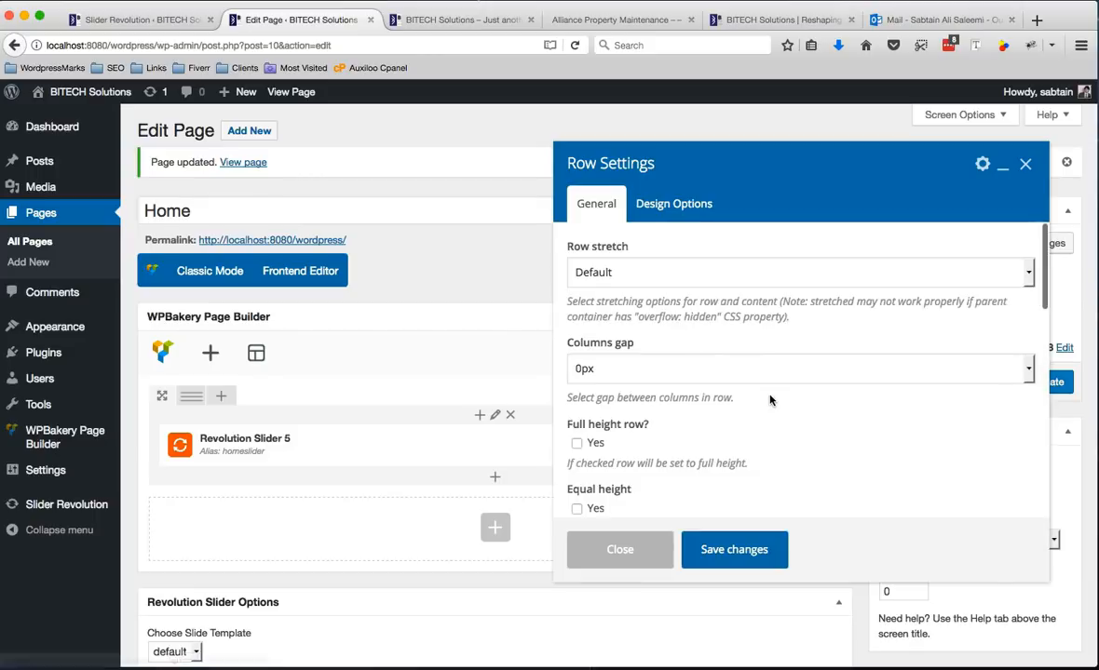
click(626, 546)
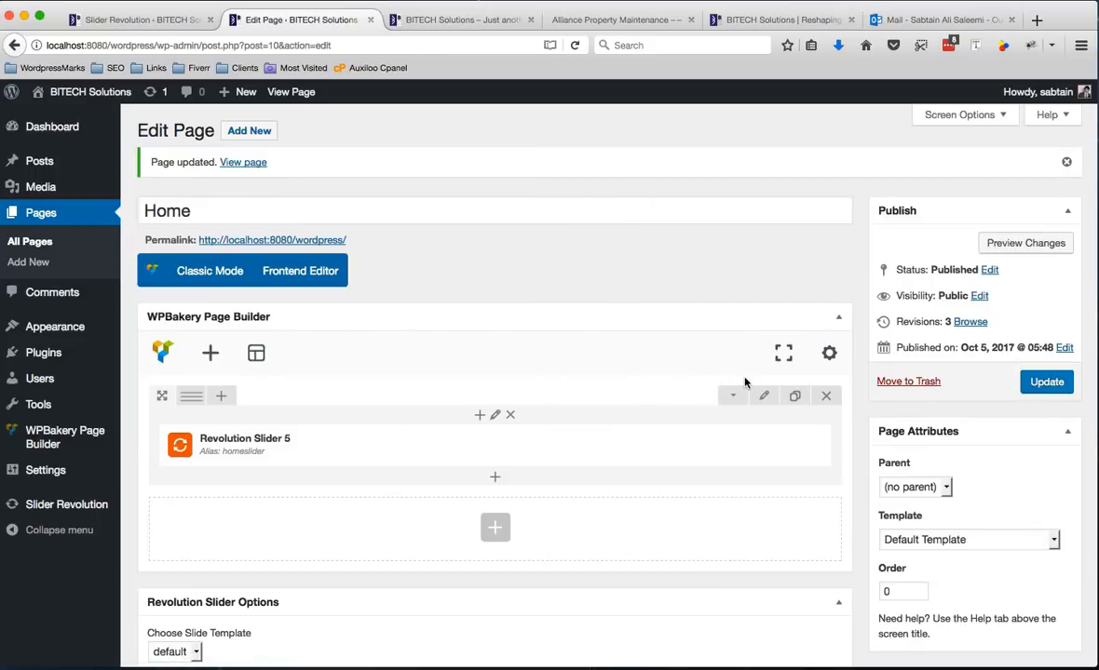
click(766, 398)
click(631, 269)
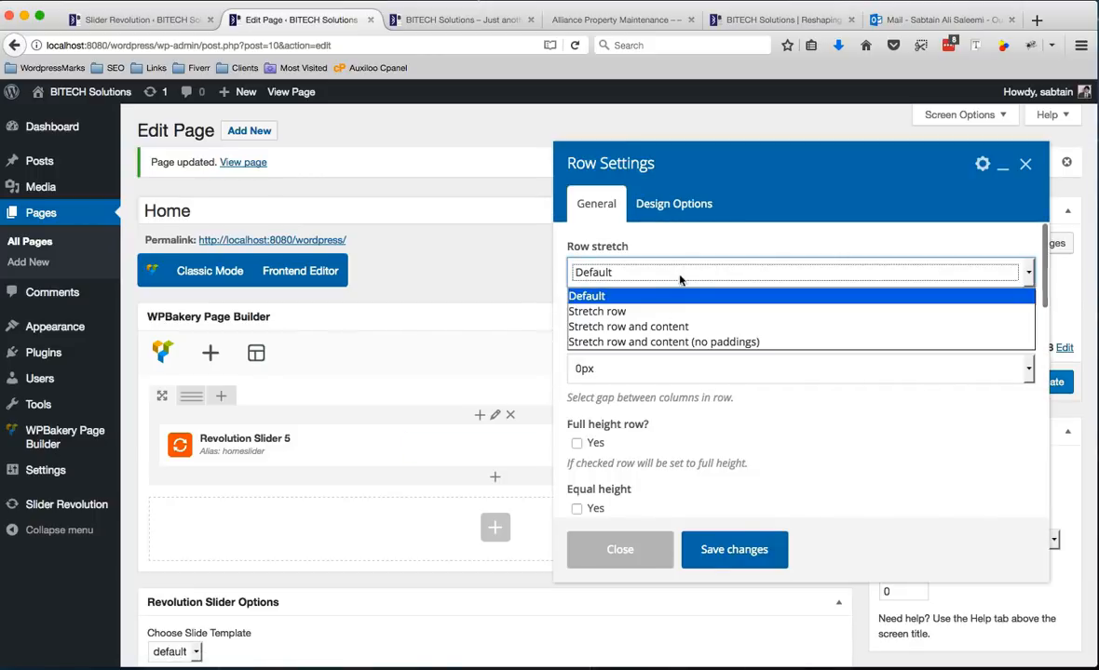
click(657, 342)
click(734, 548)
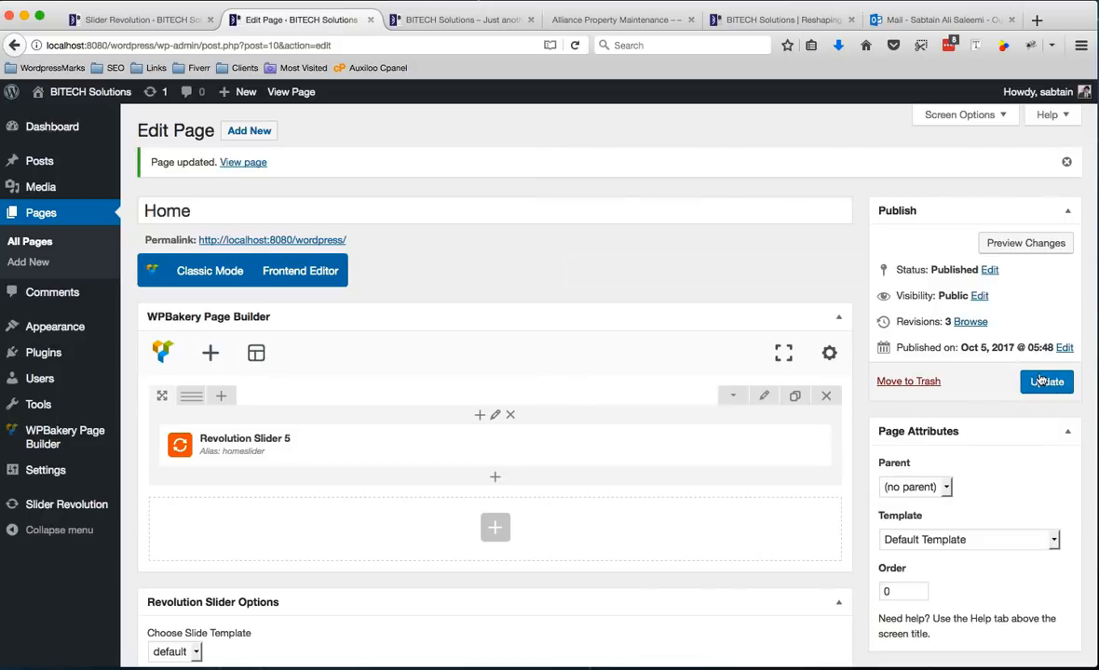
- Update the Home page, reload the live site and look over the slider at its stretched width
click(1045, 381)
click(457, 20)
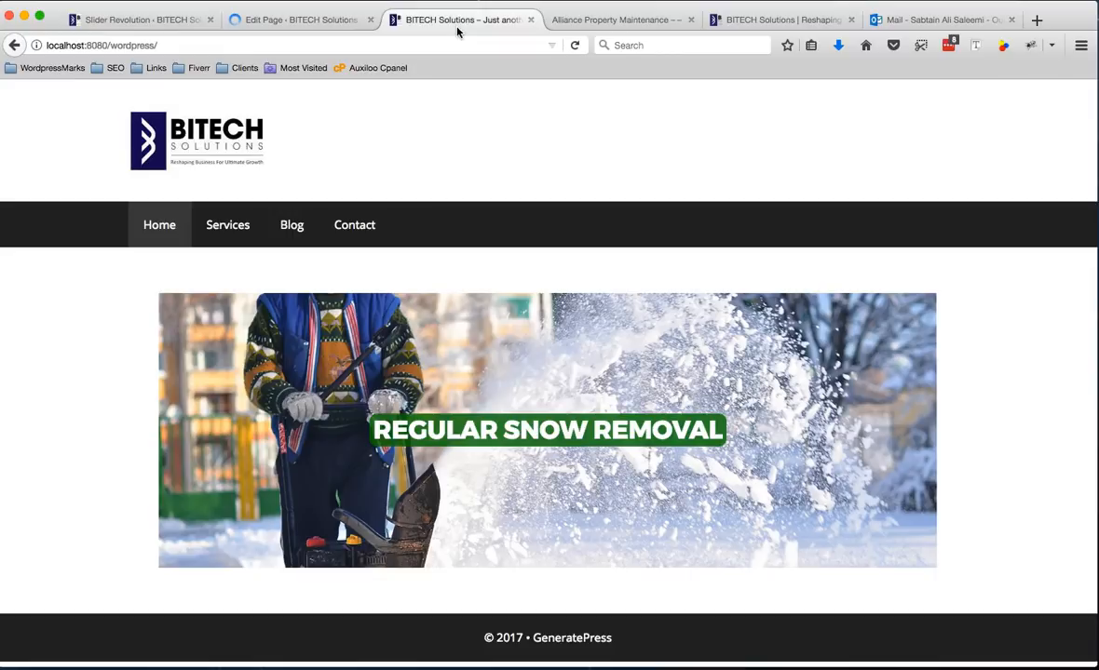
click(575, 48)
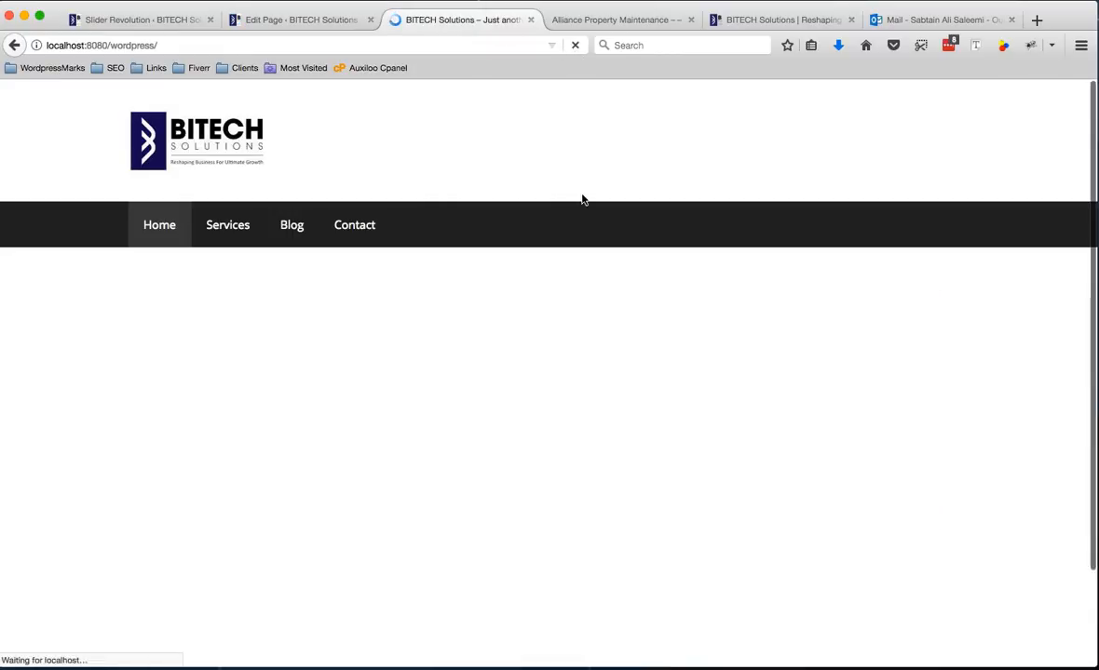
scroll(582, 200, down, 3)
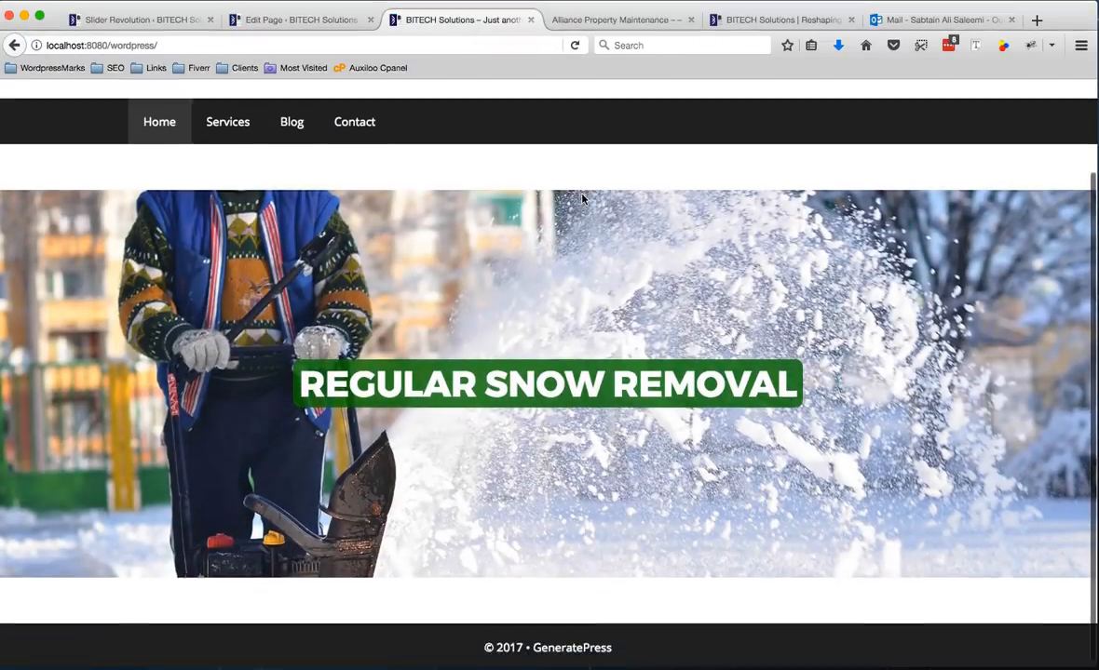
scroll(584, 199, up, 2)
scroll(583, 199, down, 1)
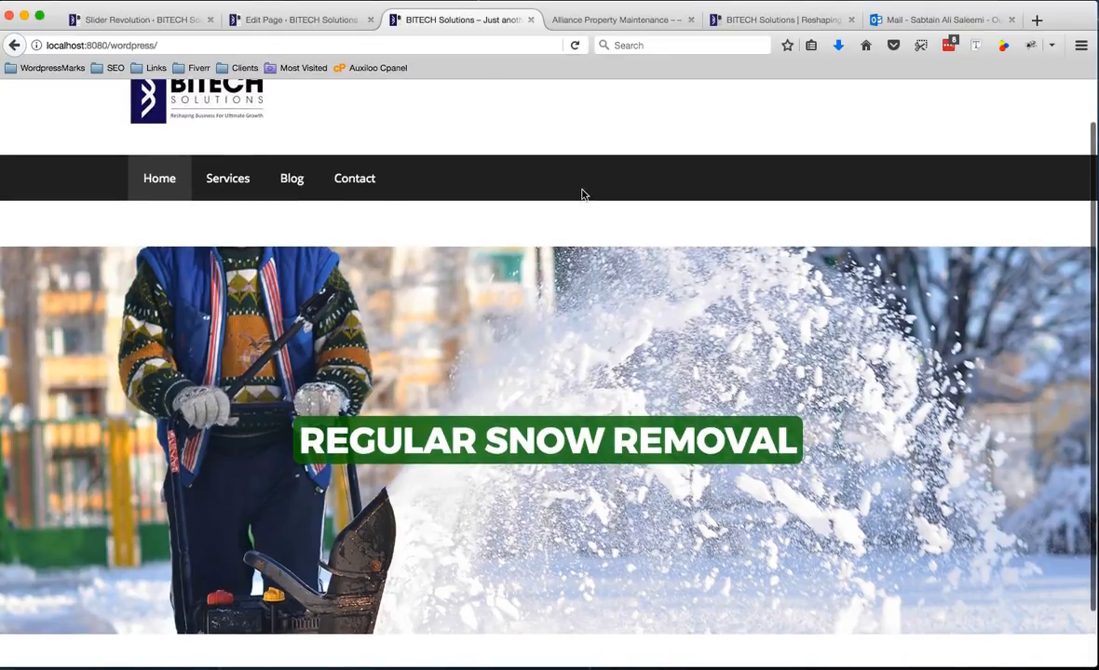
scroll(349, 368, down, 2)
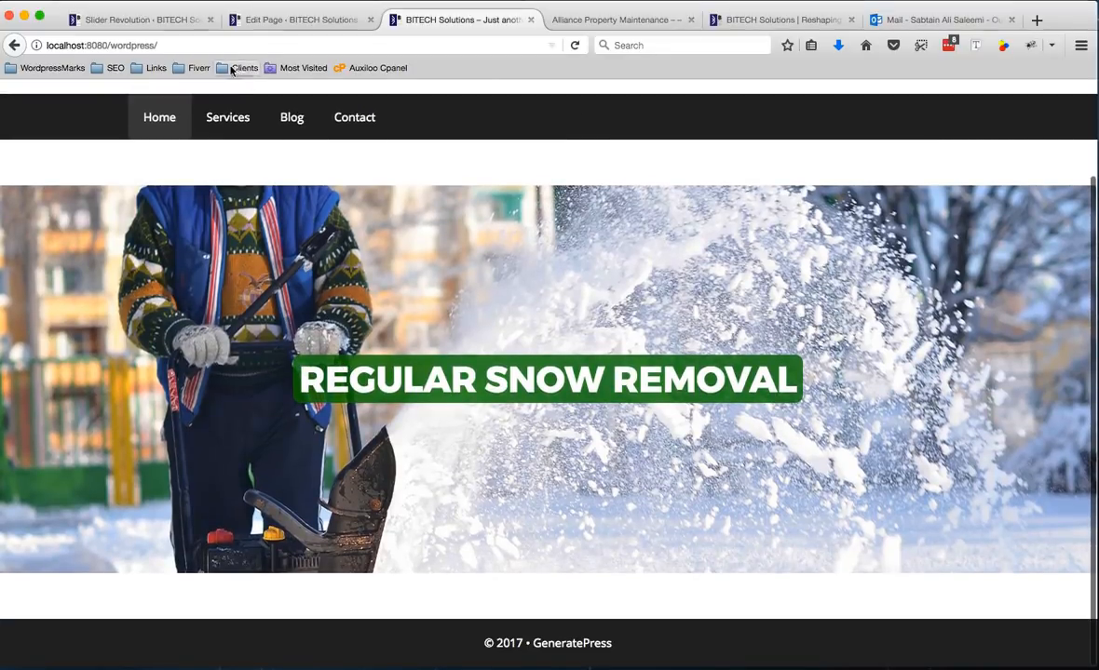
- Open the animation settings of the "regular snow removal" layer in the Slider Revolution slide editor
click(155, 20)
scroll(535, 273, down, 10)
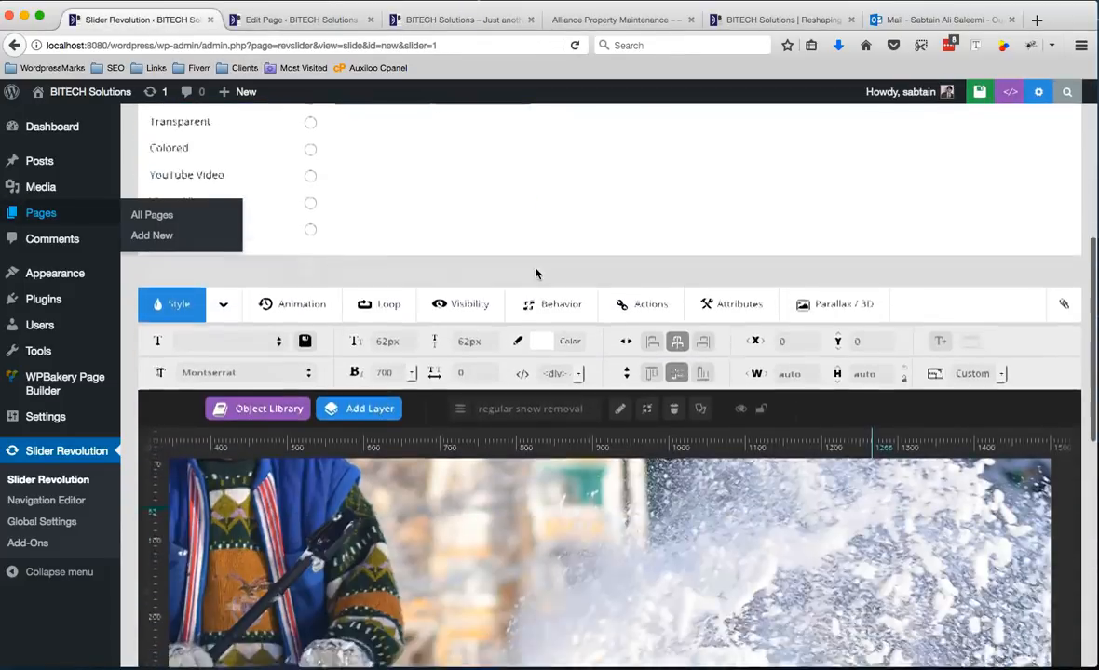
scroll(945, 222, up, 1)
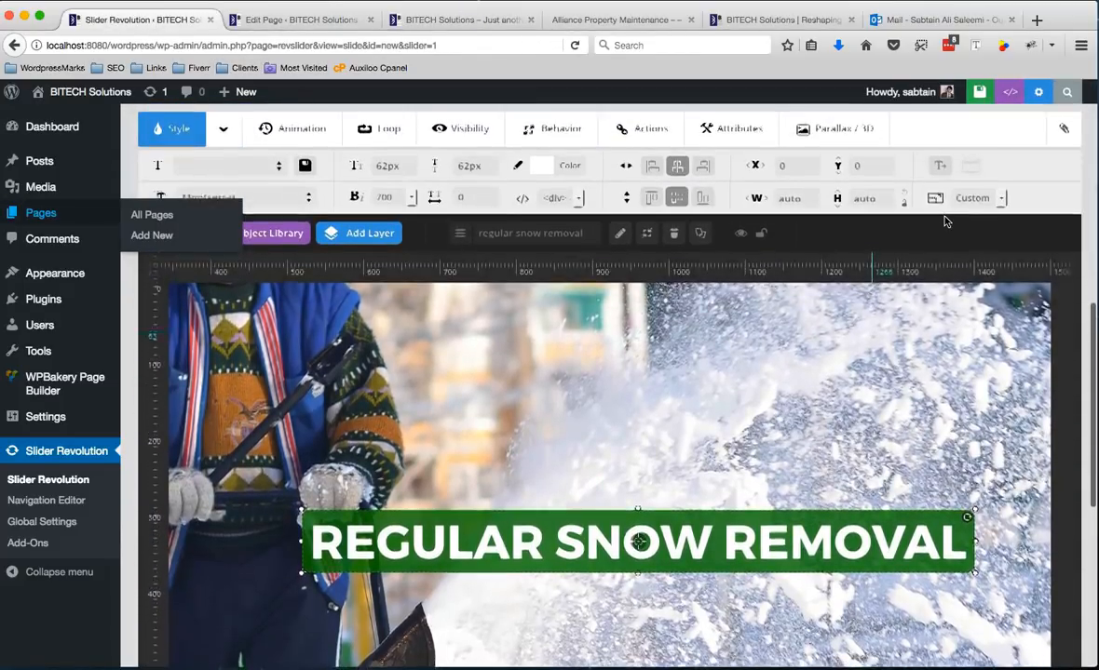
scroll(945, 222, down, 1)
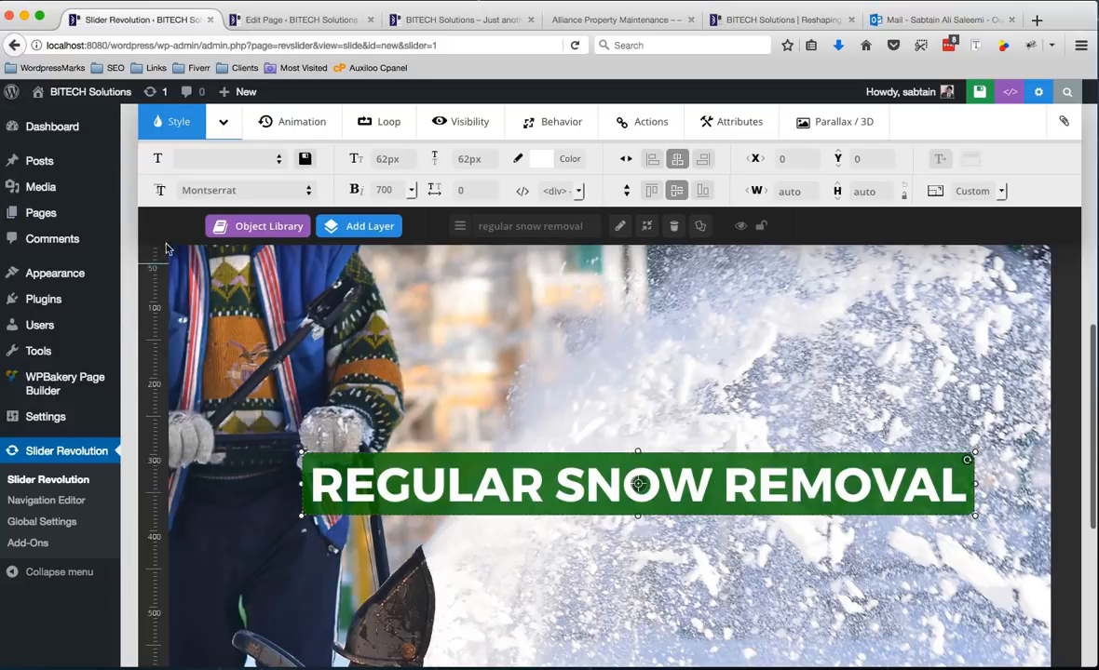
click(299, 130)
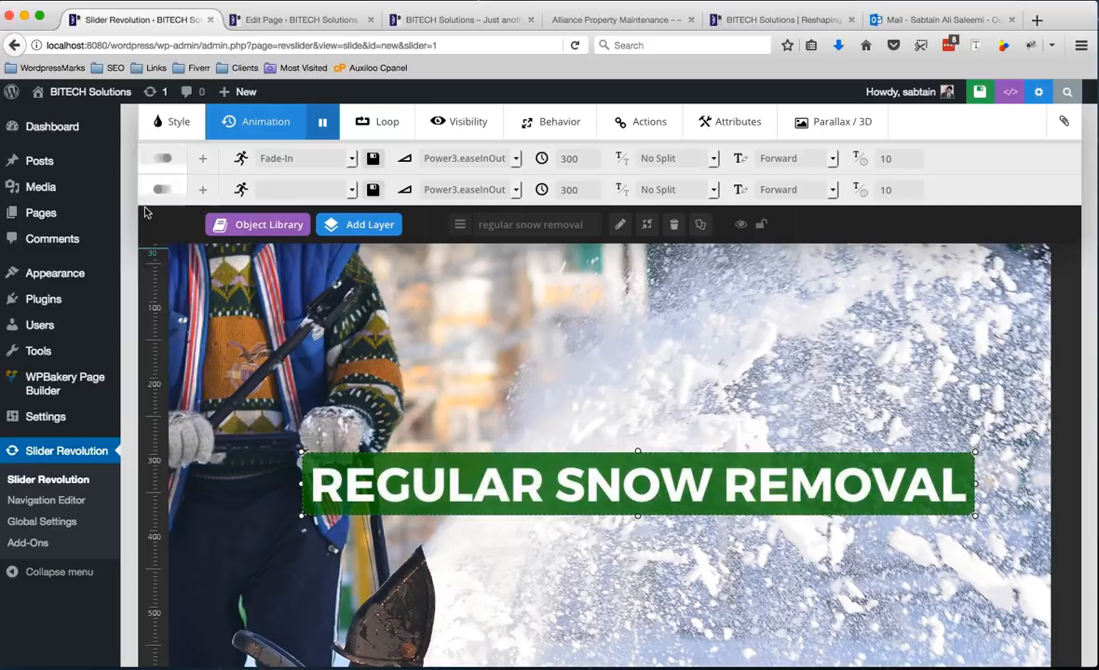
- Try the LettersFlyInFromBottom and LettersFlyInFromRight start animations on the "regular snow removal" layer
click(277, 158)
scroll(270, 358, up, 5)
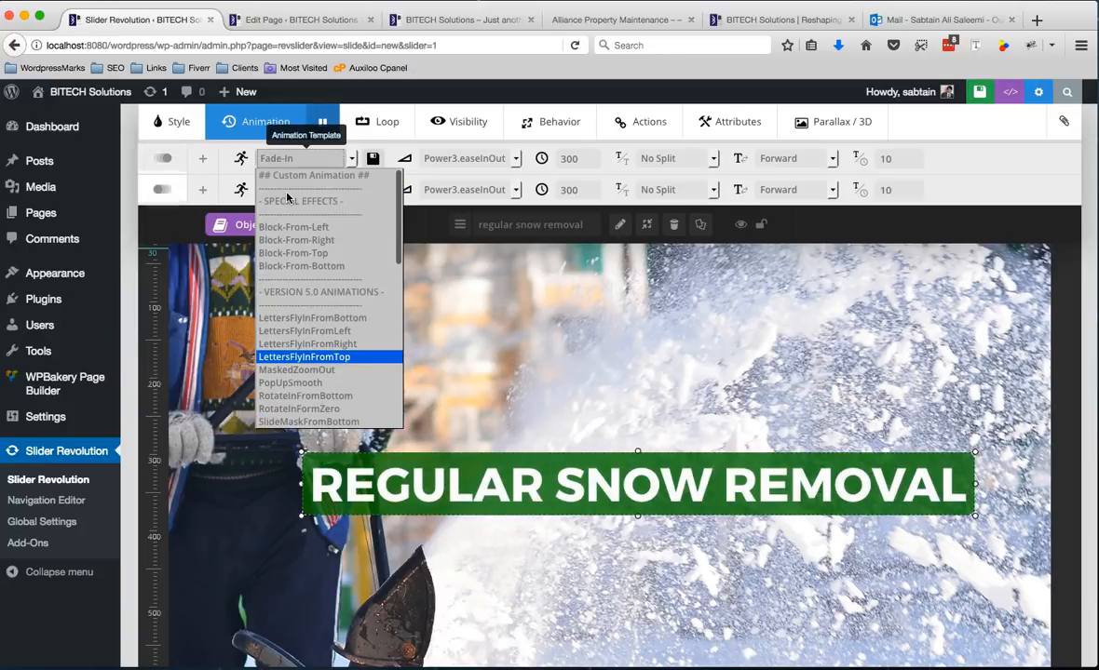
click(301, 319)
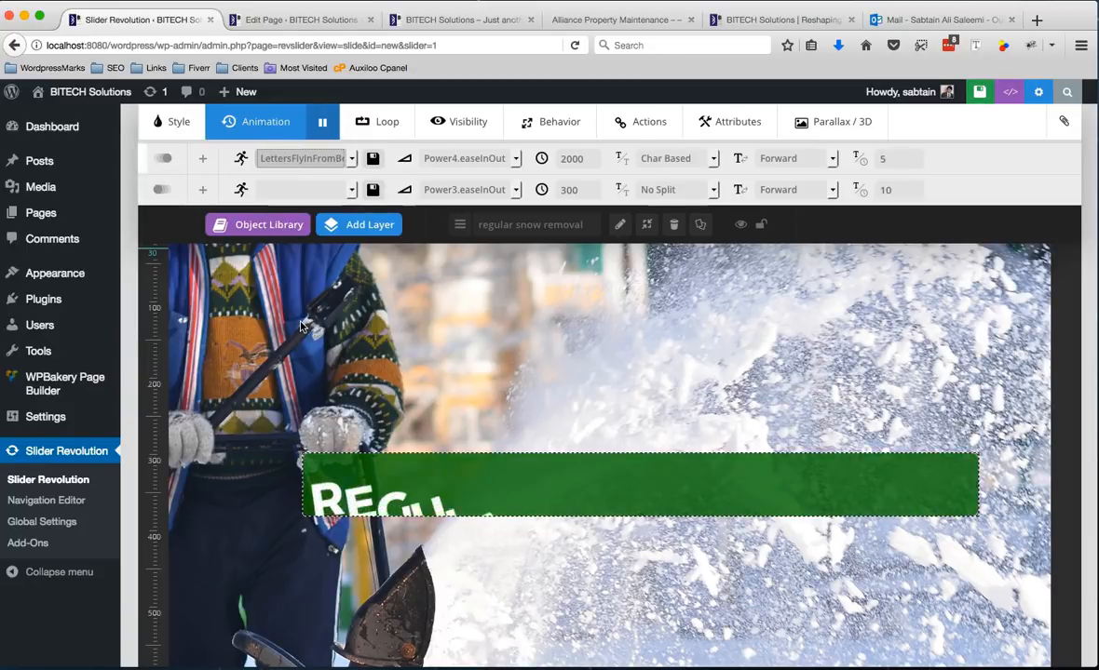
click(289, 159)
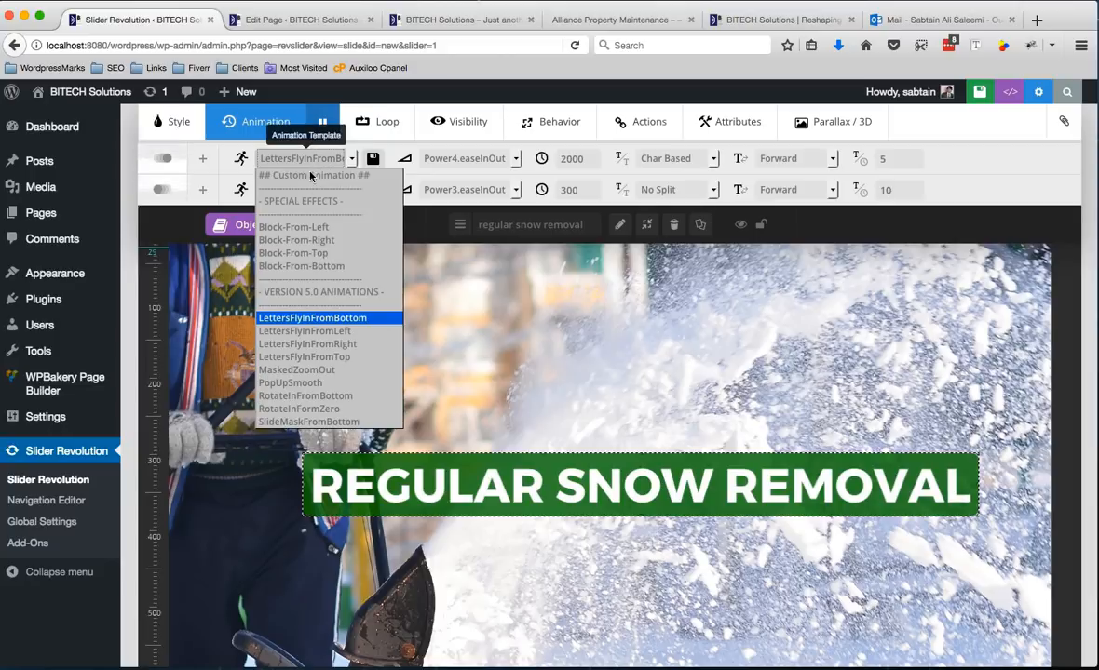
click(312, 345)
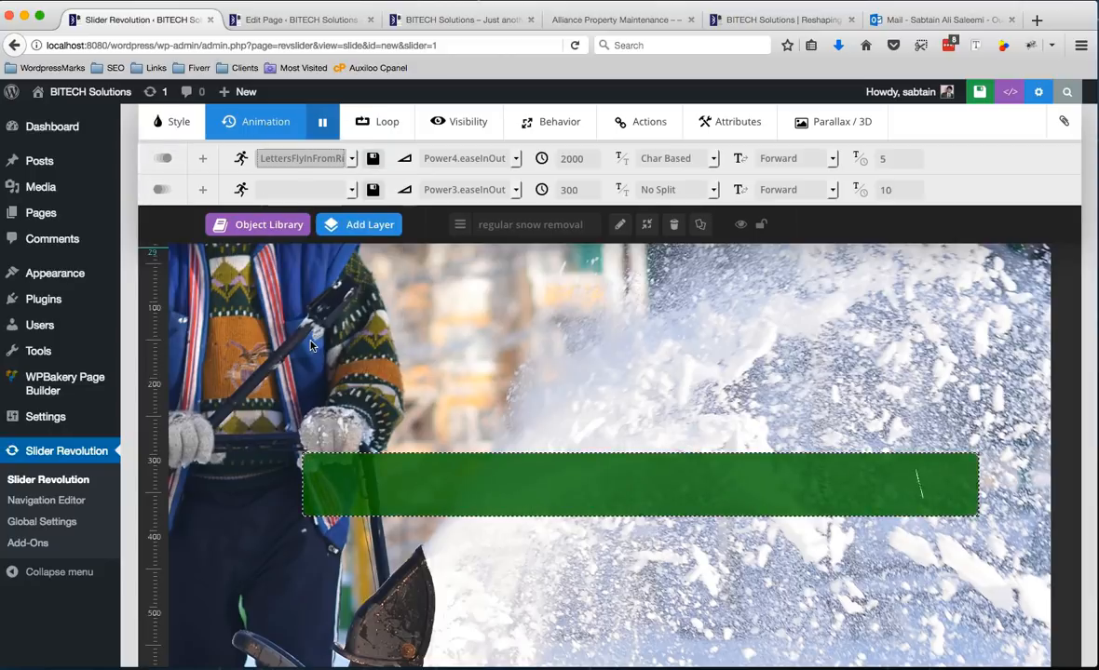
- Set the layer's start animation to SmoothSlideFromBottom and its end animation to Short-To-Top
click(298, 158)
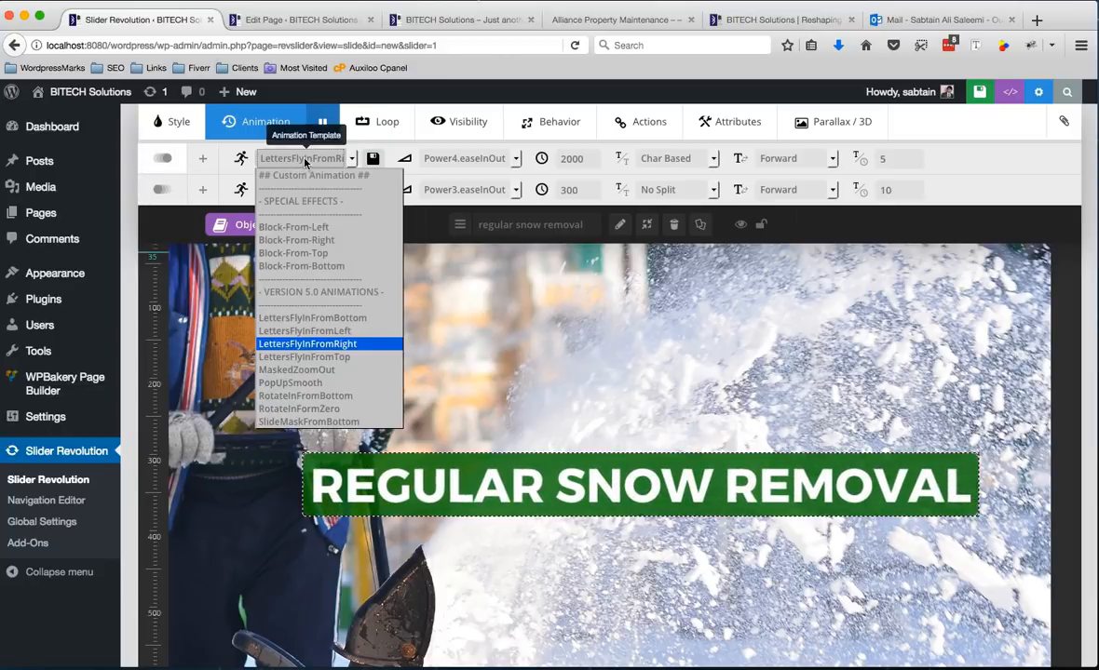
scroll(305, 371, down, 3)
click(284, 391)
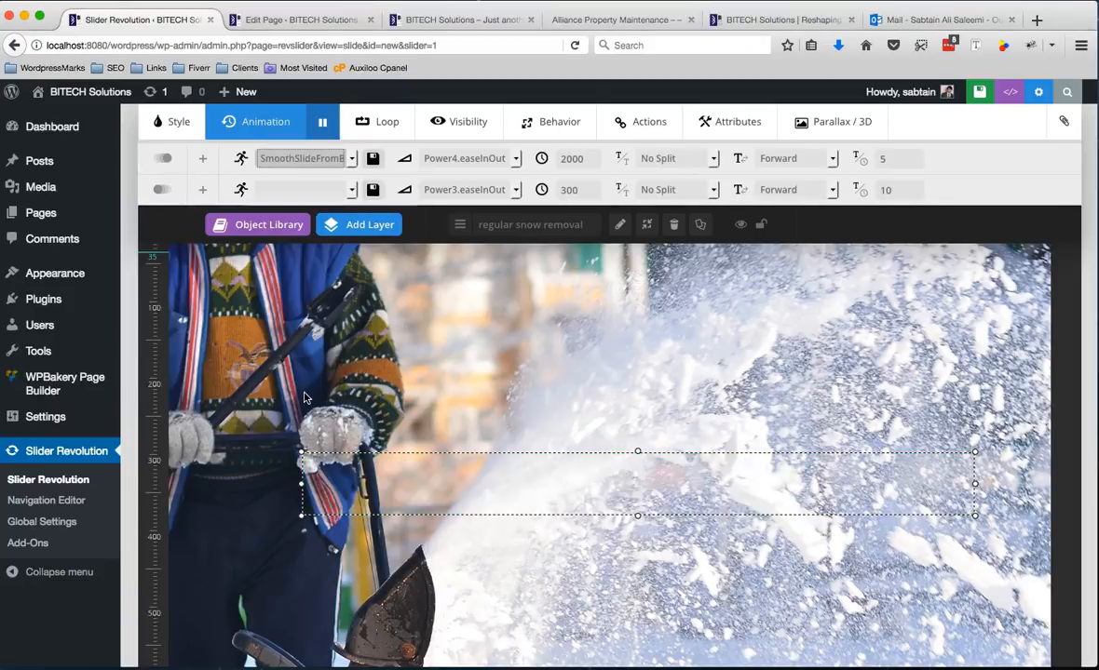
click(308, 189)
scroll(280, 317, down, 5)
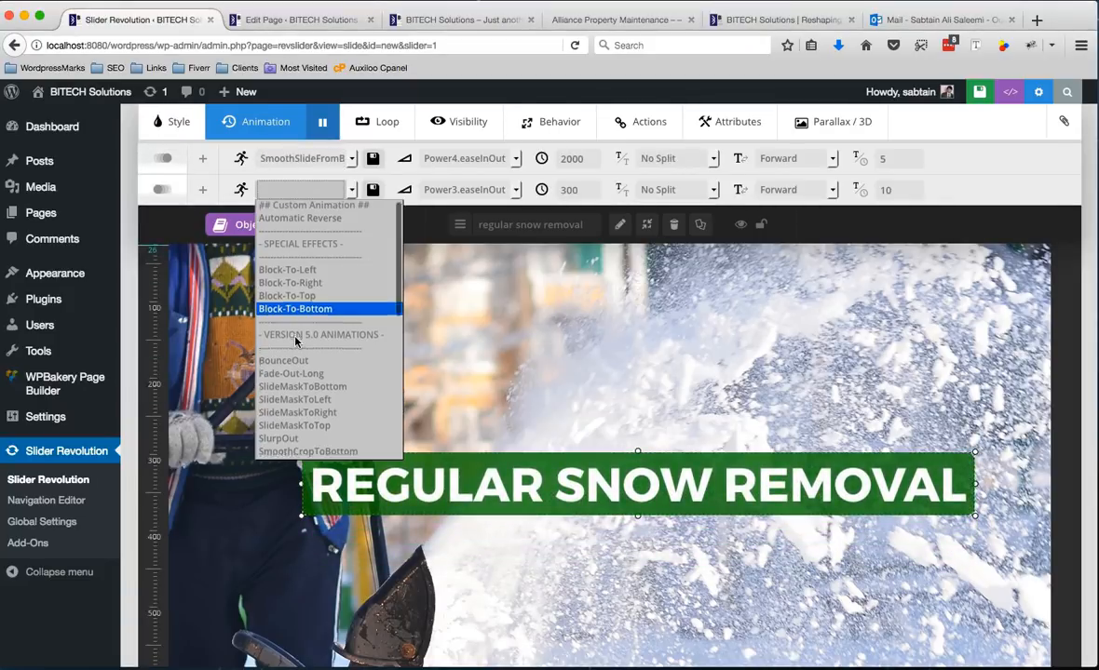
click(296, 356)
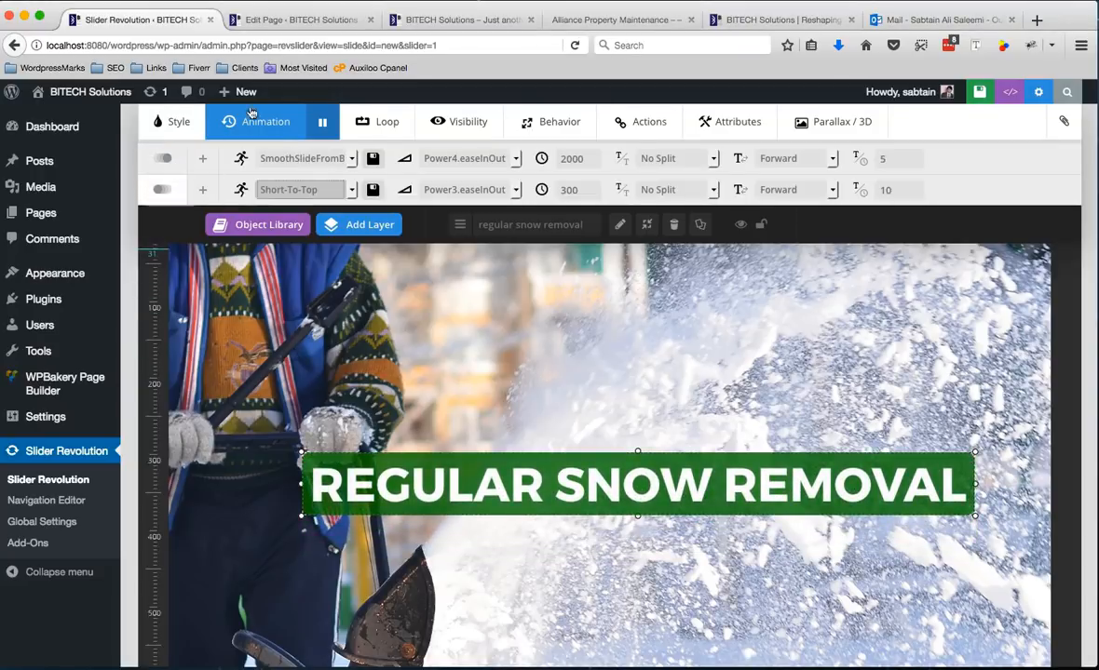
- Set the start easing to Power0.easeInOut with a speed of 500 ms, and the end easing to Power1.easeInOut
click(466, 160)
scroll(448, 230, down, 3)
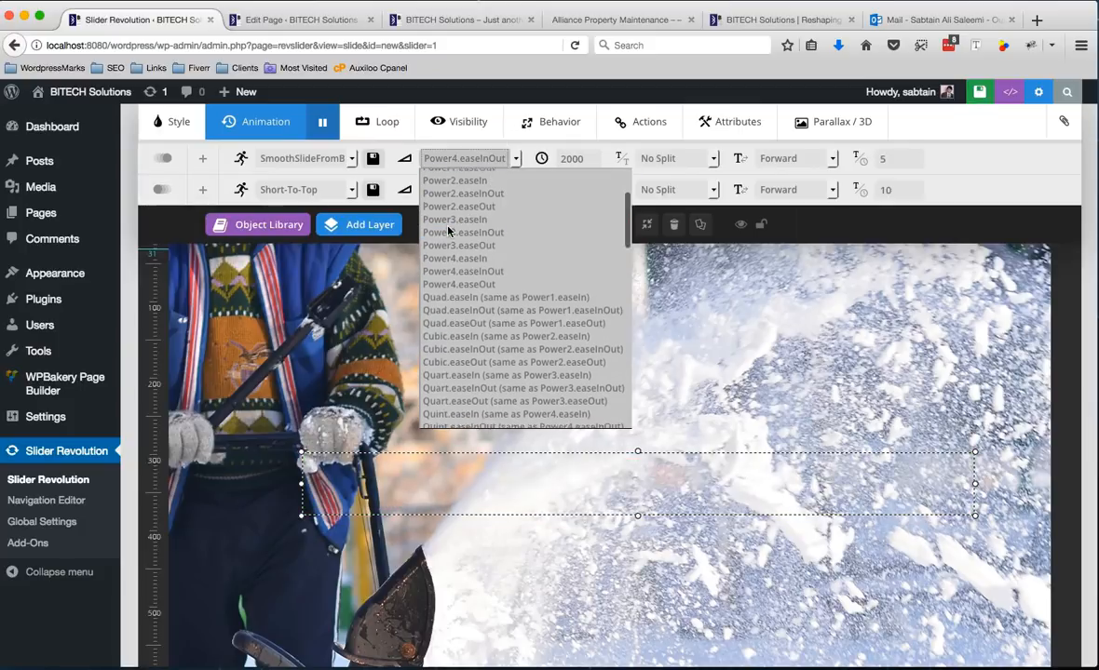
scroll(457, 279, down, 12)
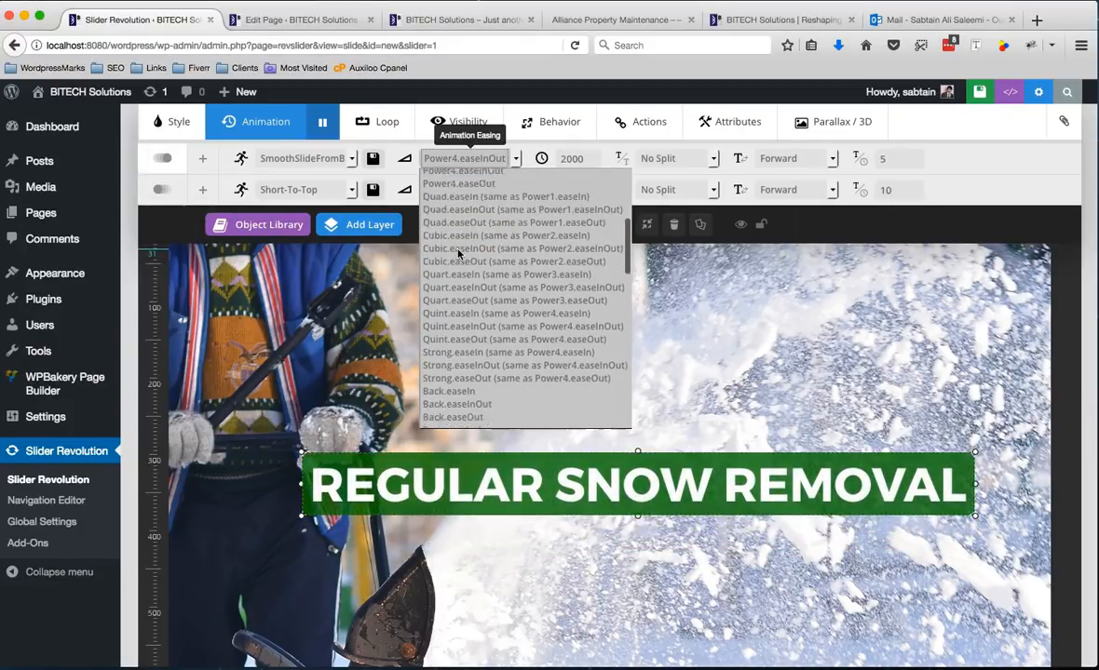
scroll(472, 317, up, 15)
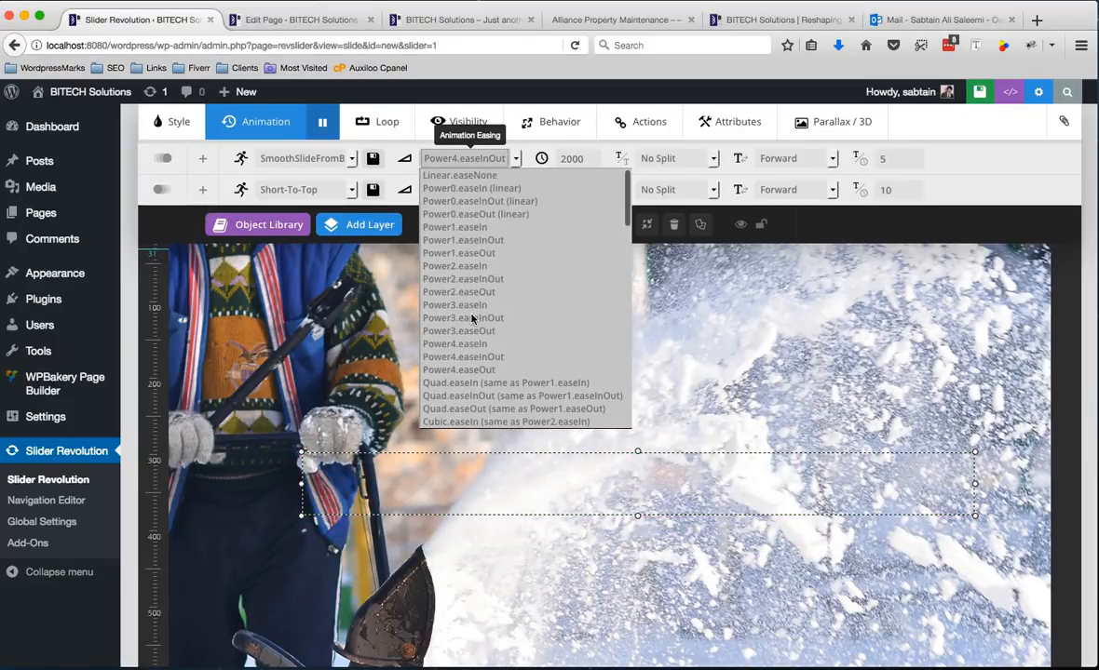
click(494, 199)
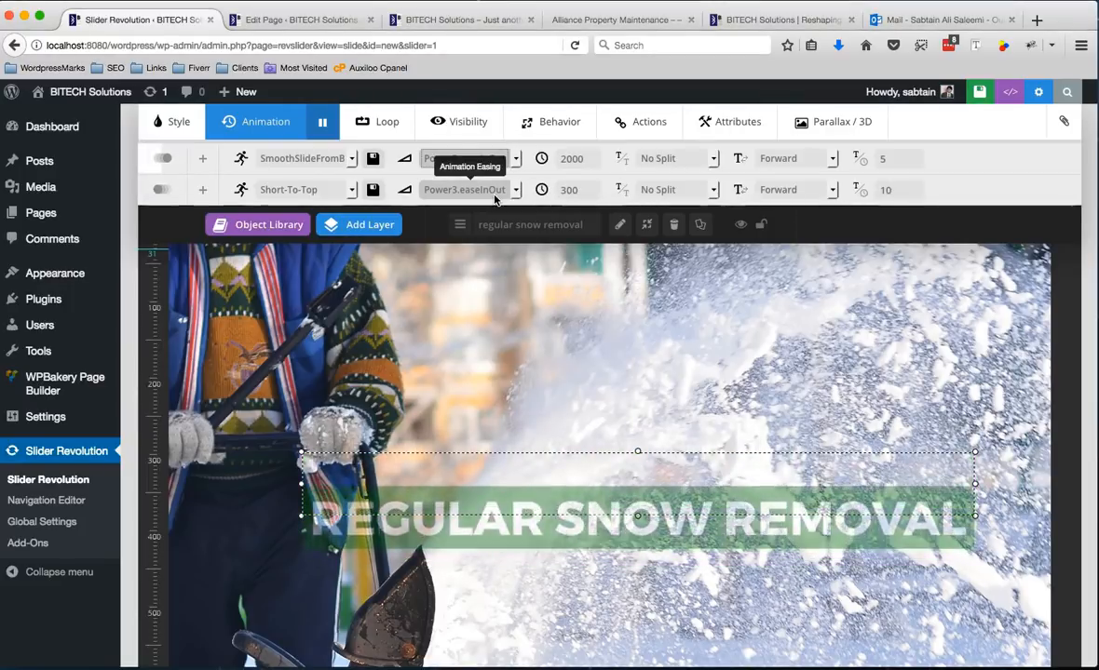
click(494, 199)
click(484, 285)
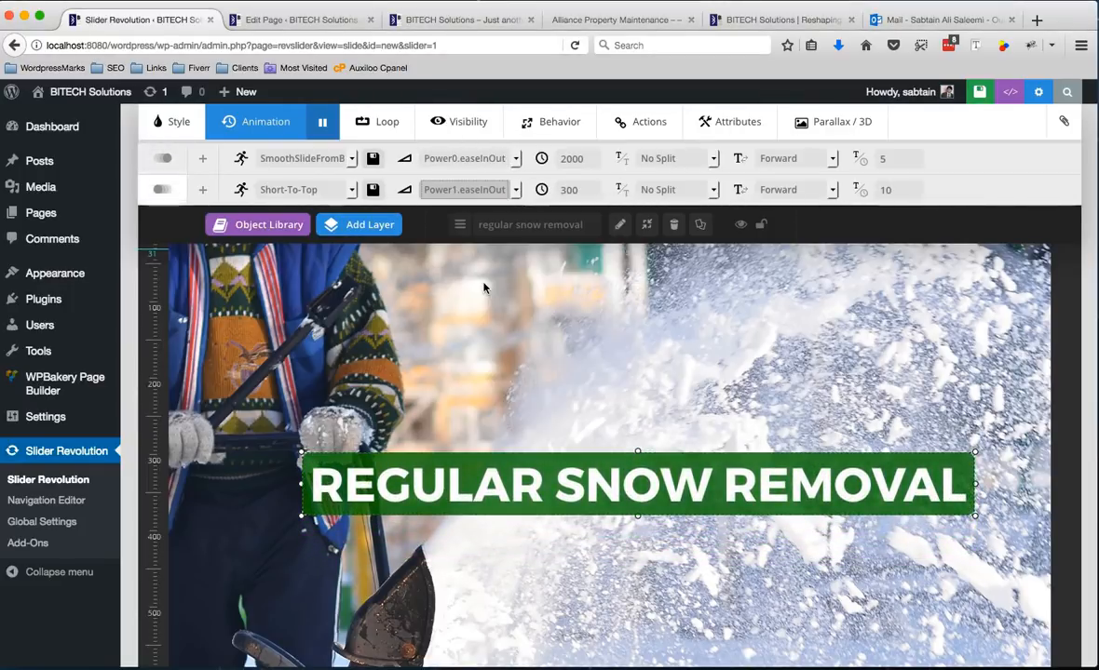
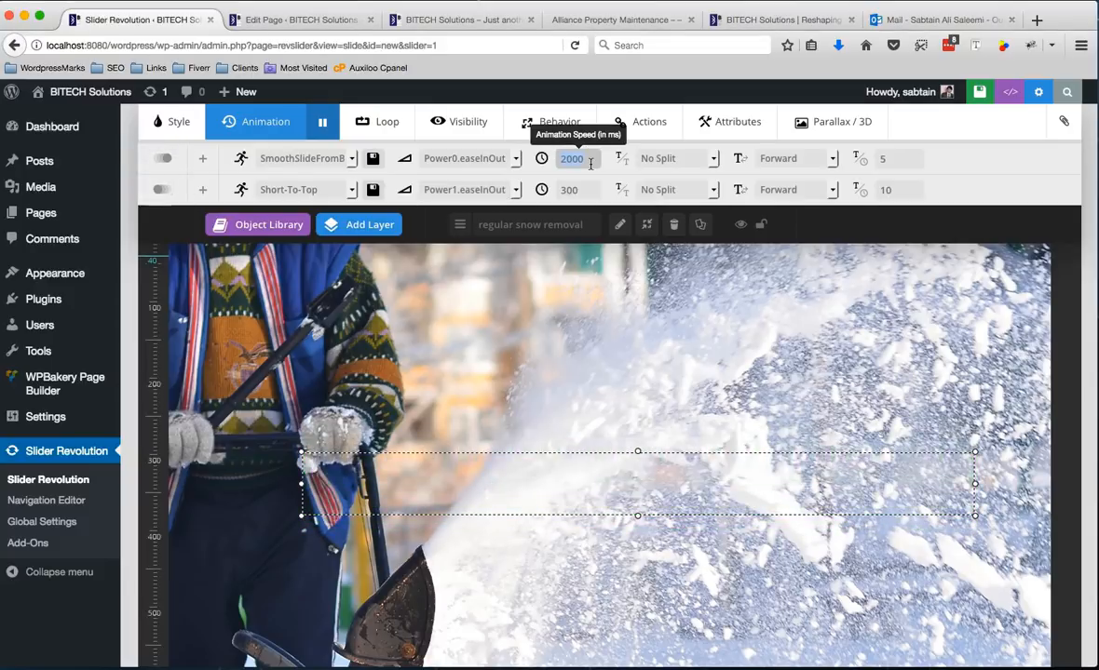
text(500)
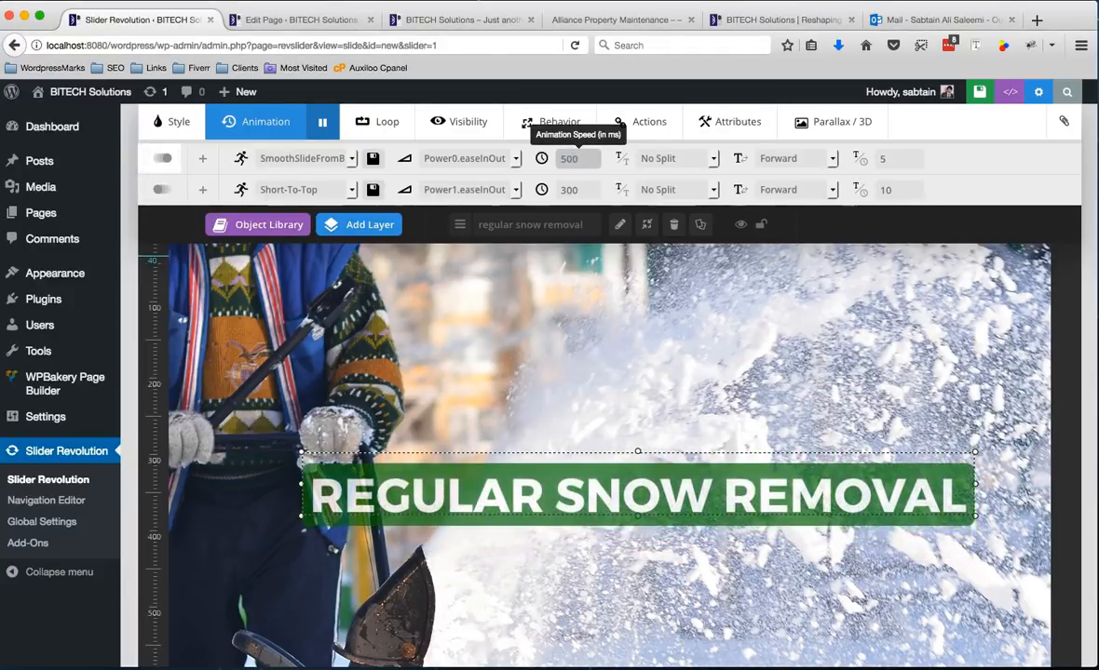
key(Tab)
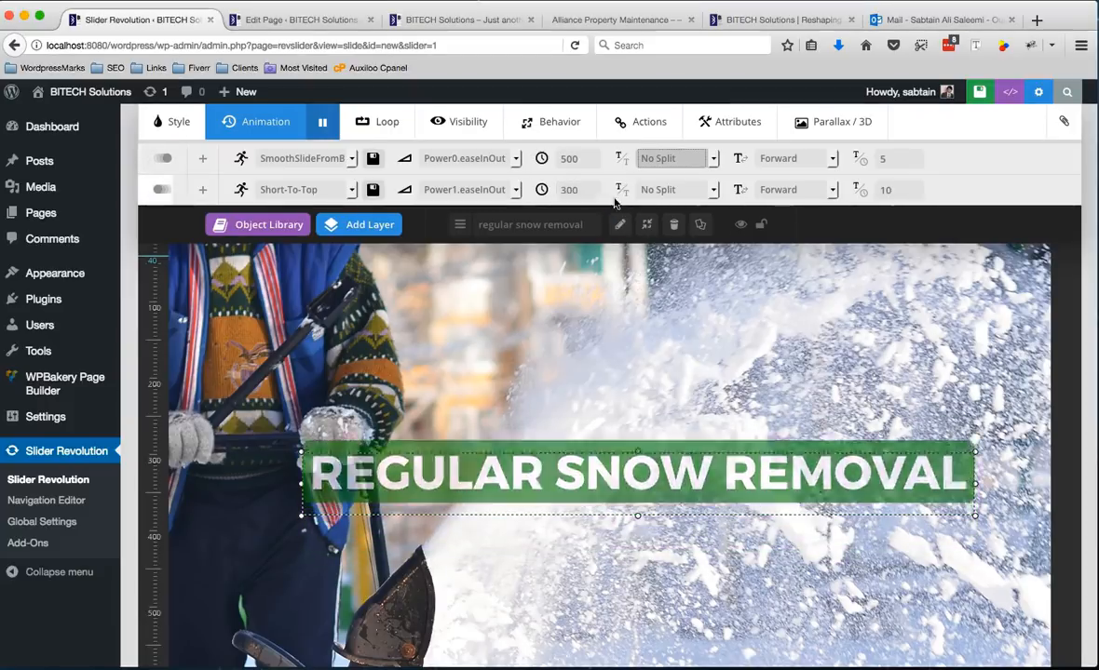
- Try the Char Based, Word Based and Line Based text splits for the layer's start animation
click(657, 160)
click(656, 192)
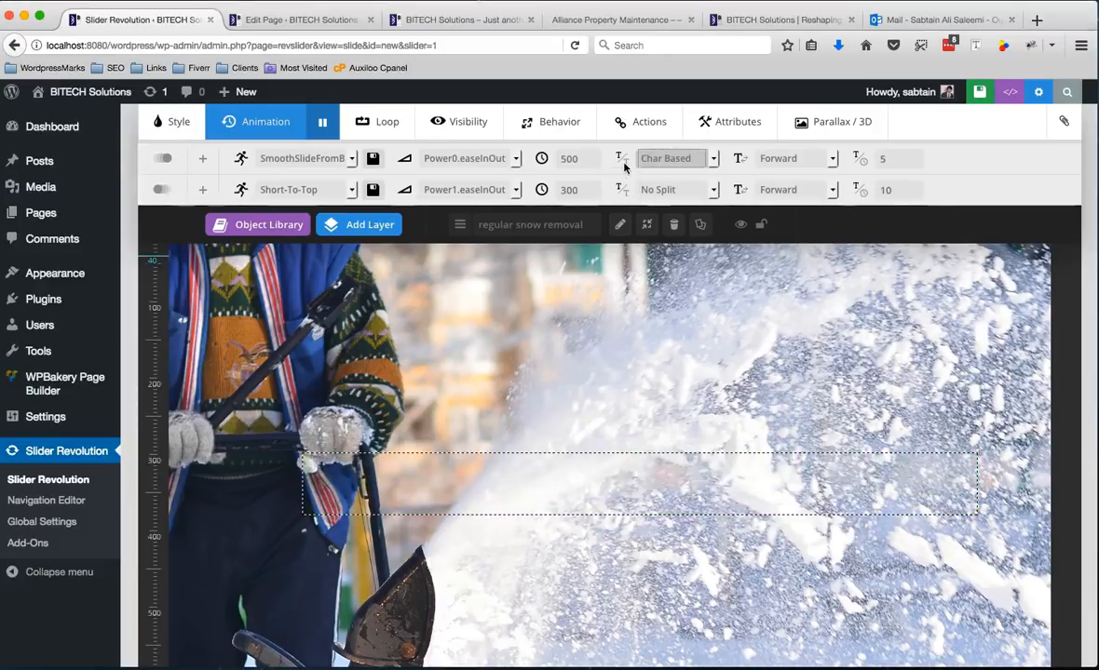
click(656, 158)
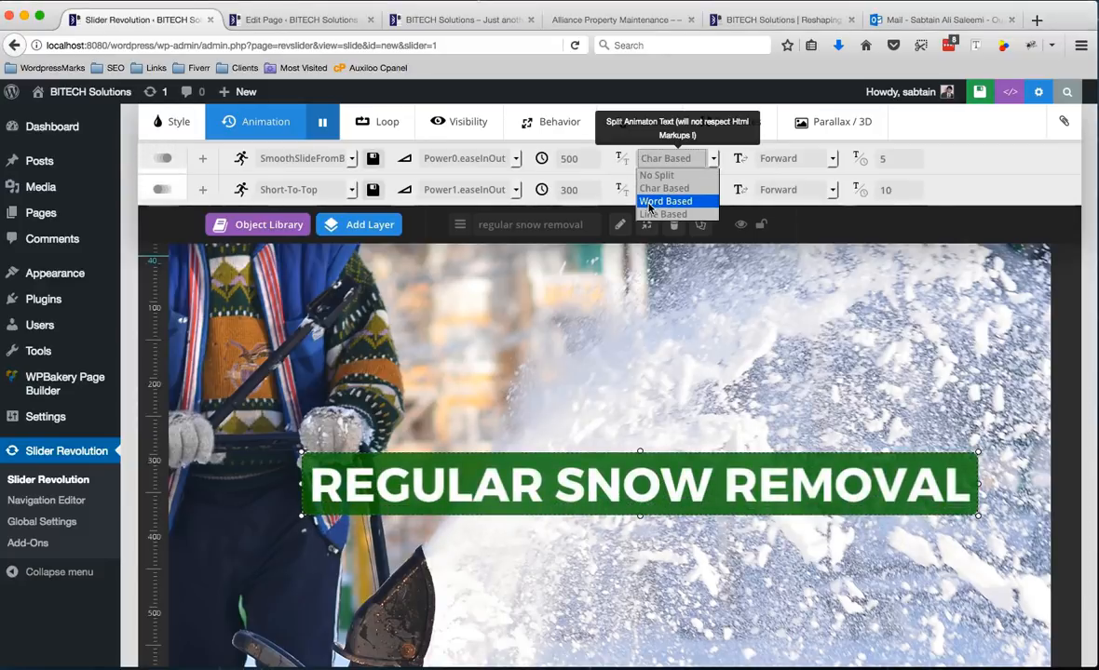
click(664, 201)
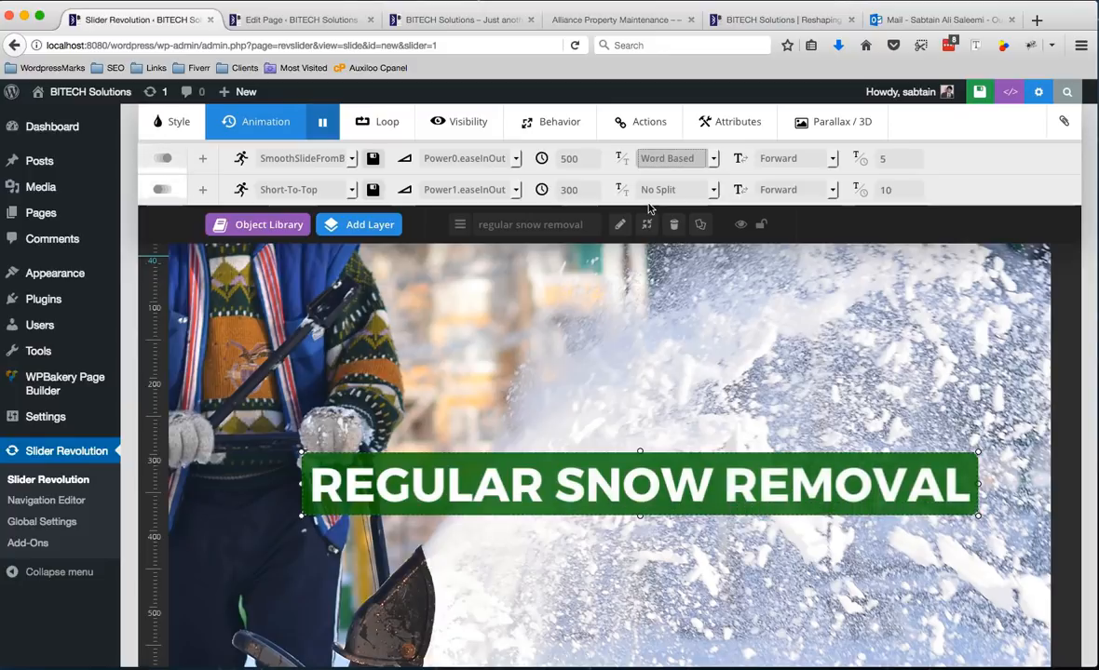
click(666, 158)
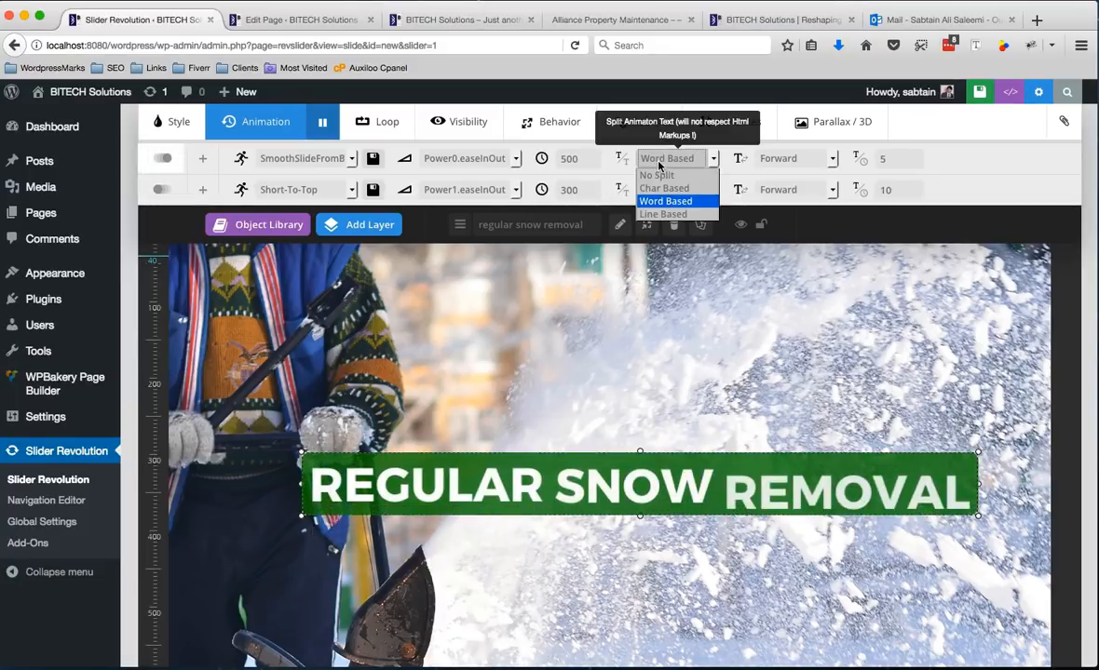
click(663, 214)
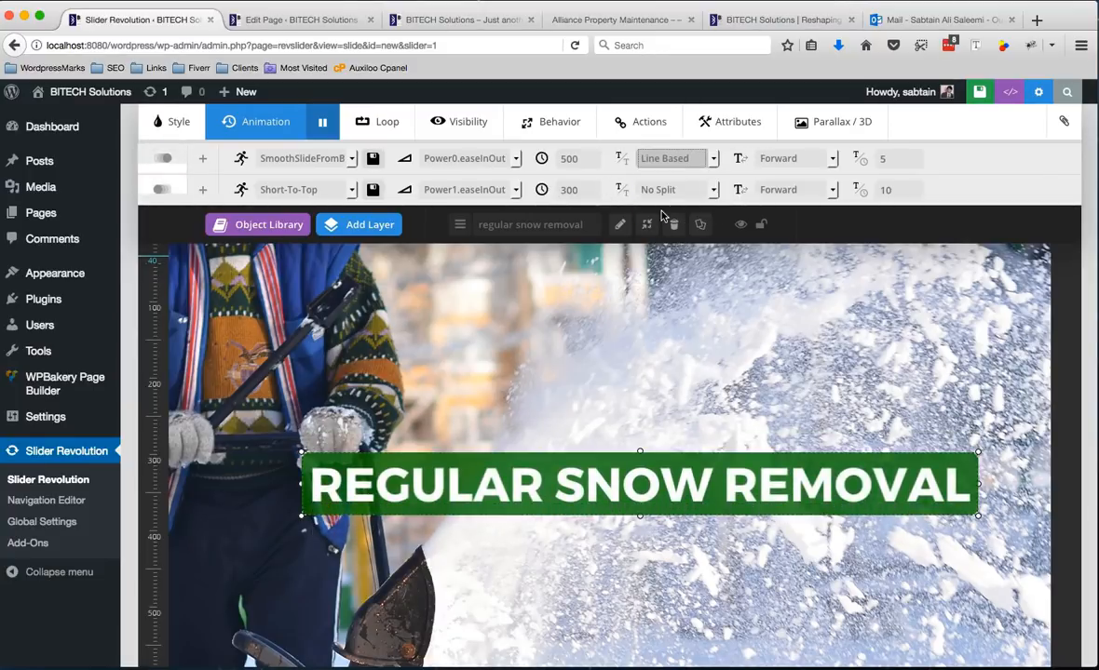
click(669, 158)
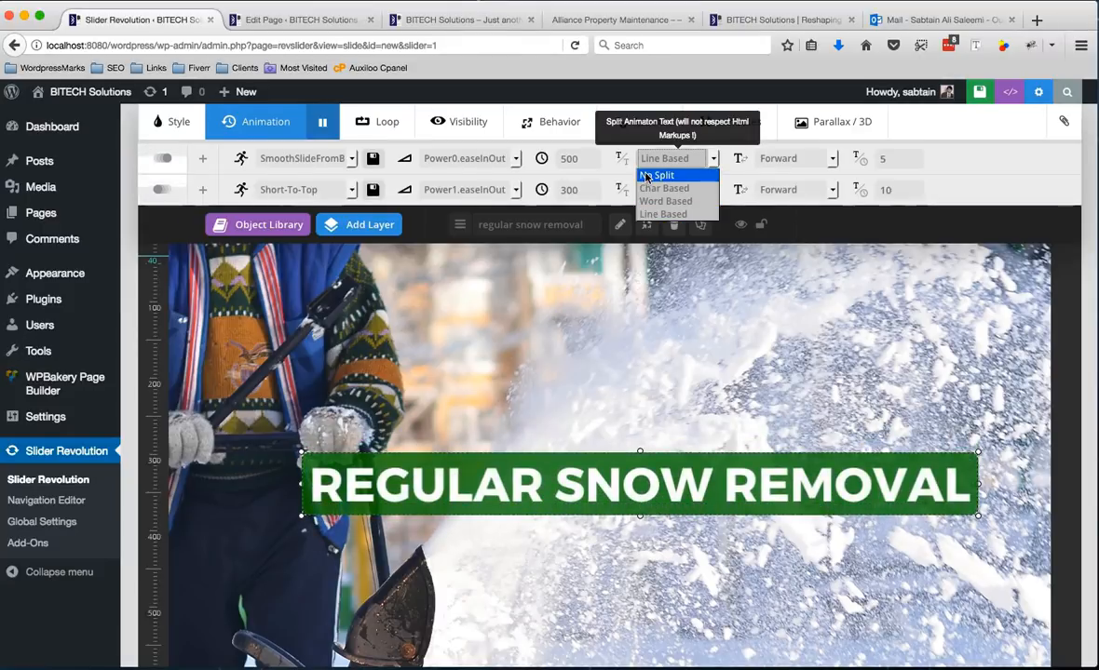
- Set the "regular snow removal" layer's entrance text animation to No Split with Forward direction
click(656, 175)
click(774, 159)
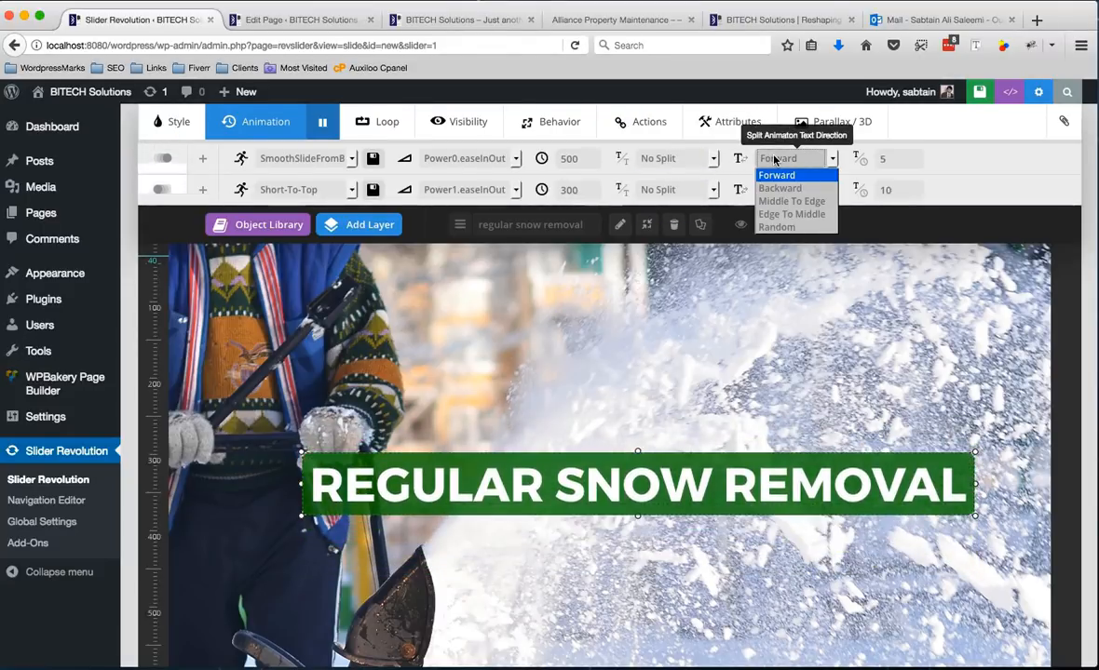
click(776, 175)
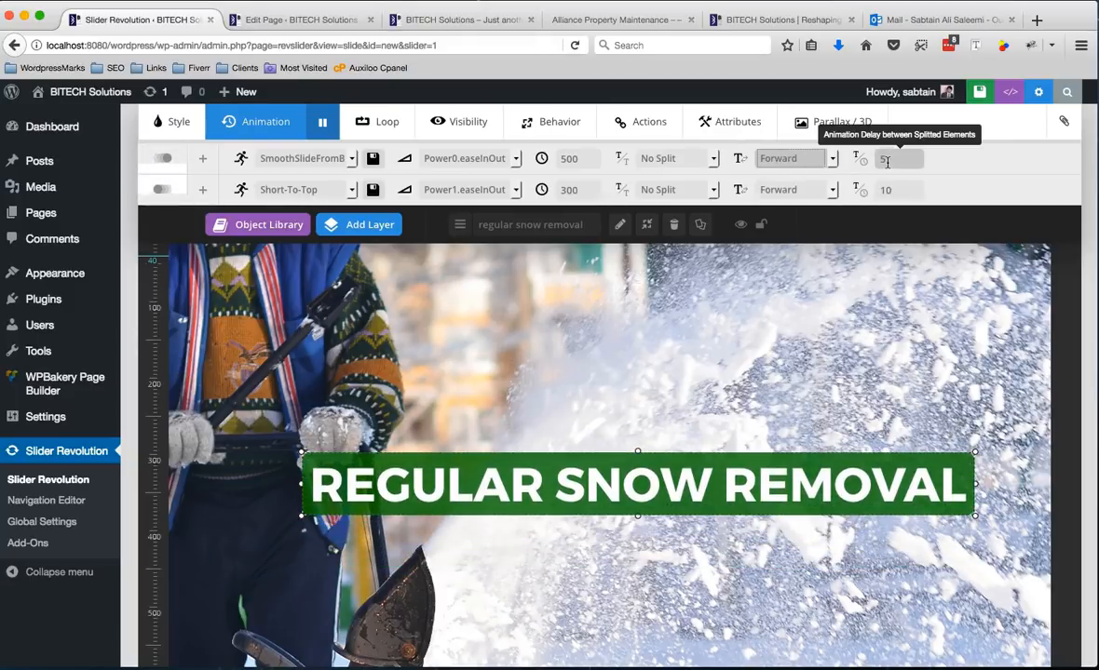
click(888, 161)
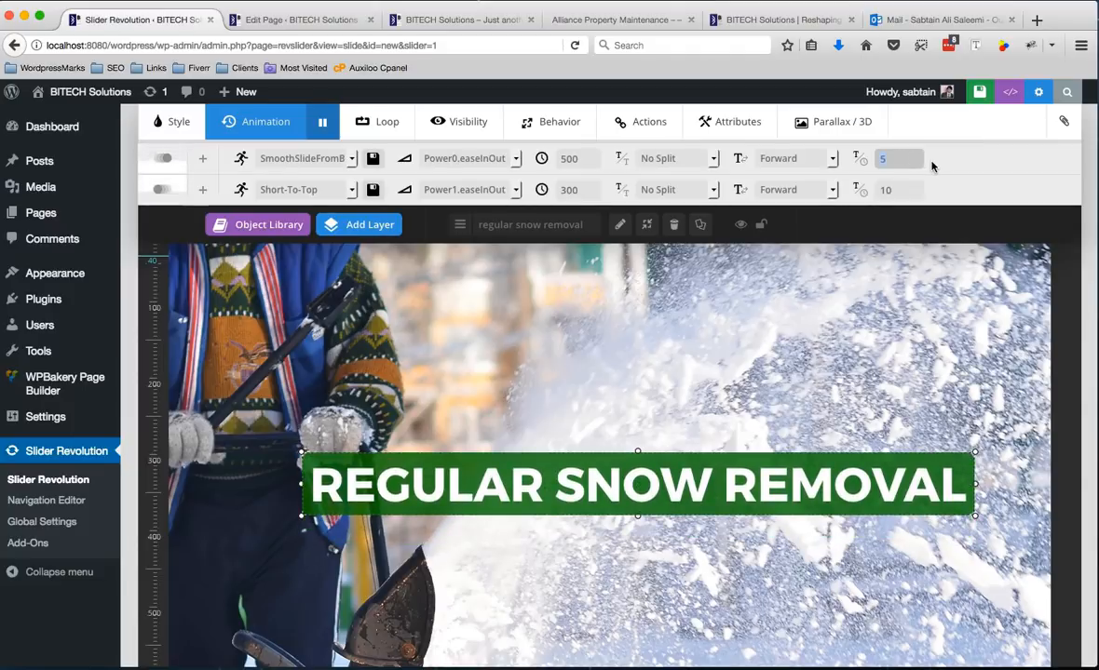
- Set the "regular snow removal" layer's entrance animation to Fade-In and its exit animation to Fade-Out-Long
click(293, 157)
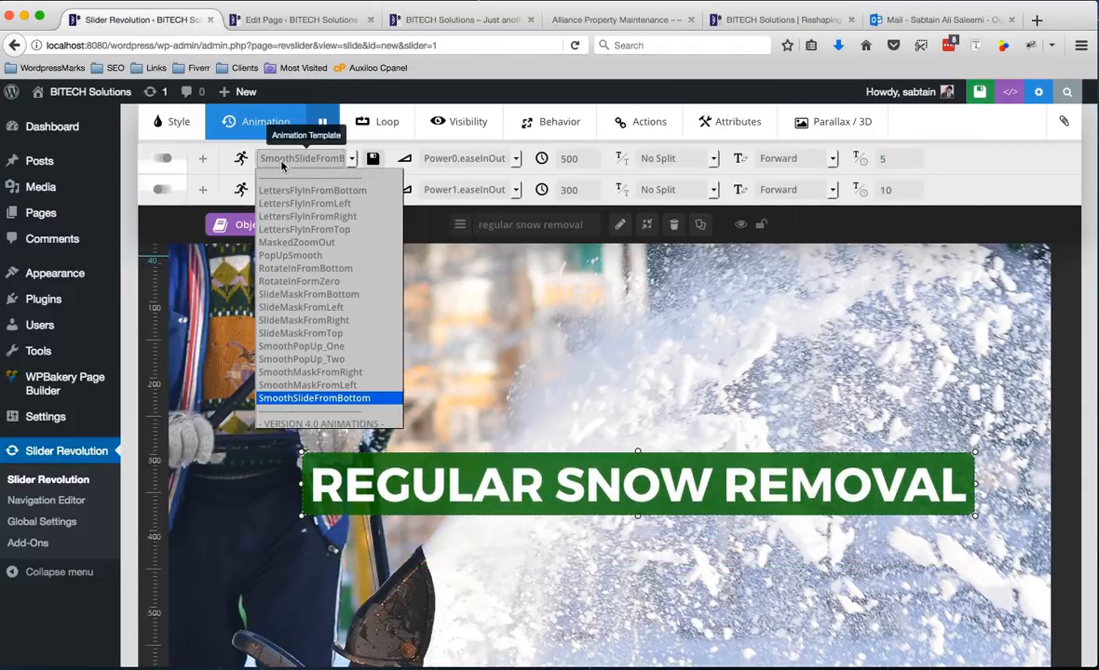
key(f)
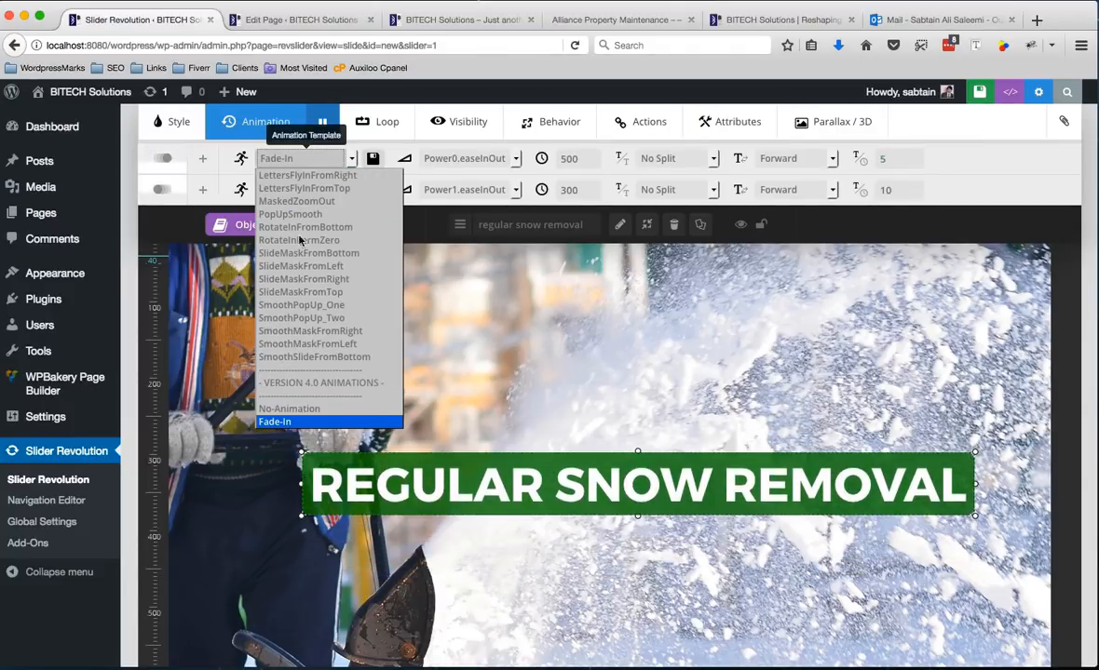
key(Return)
click(287, 190)
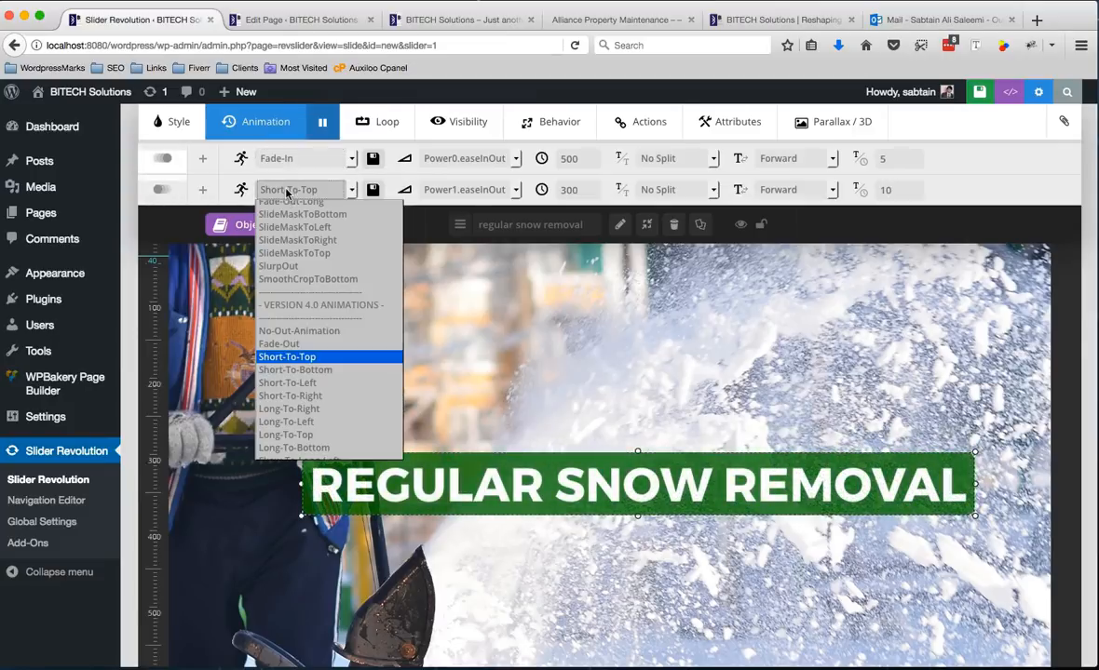
key(f)
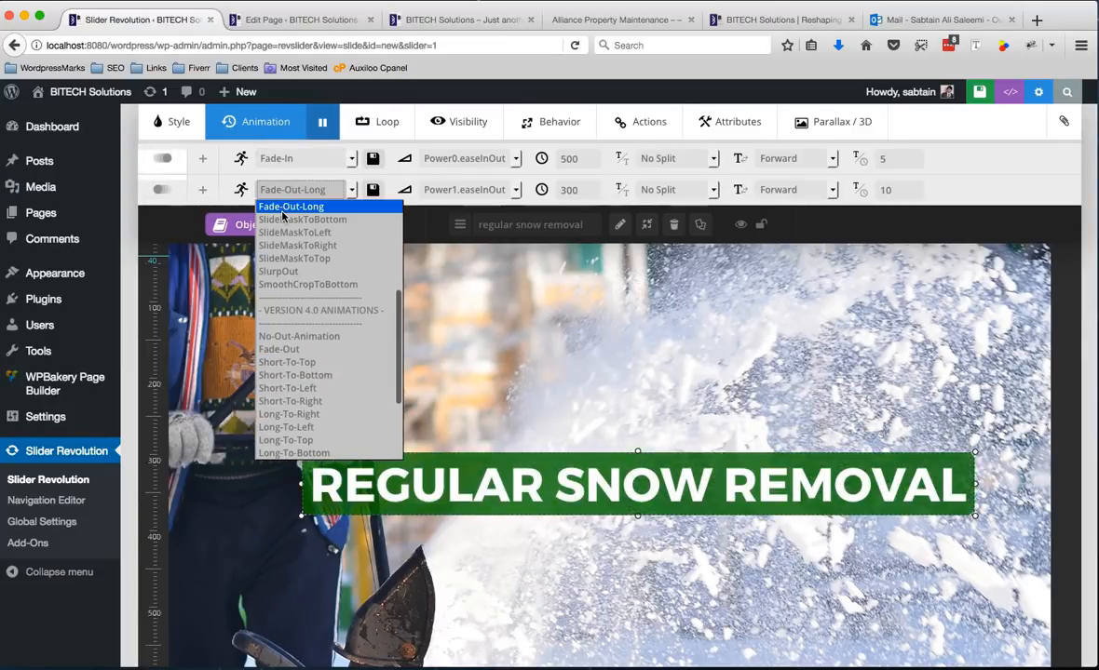
key(Return)
- Save the slide and reload the live BITECH Solutions home page to preview the caption's animation
click(979, 93)
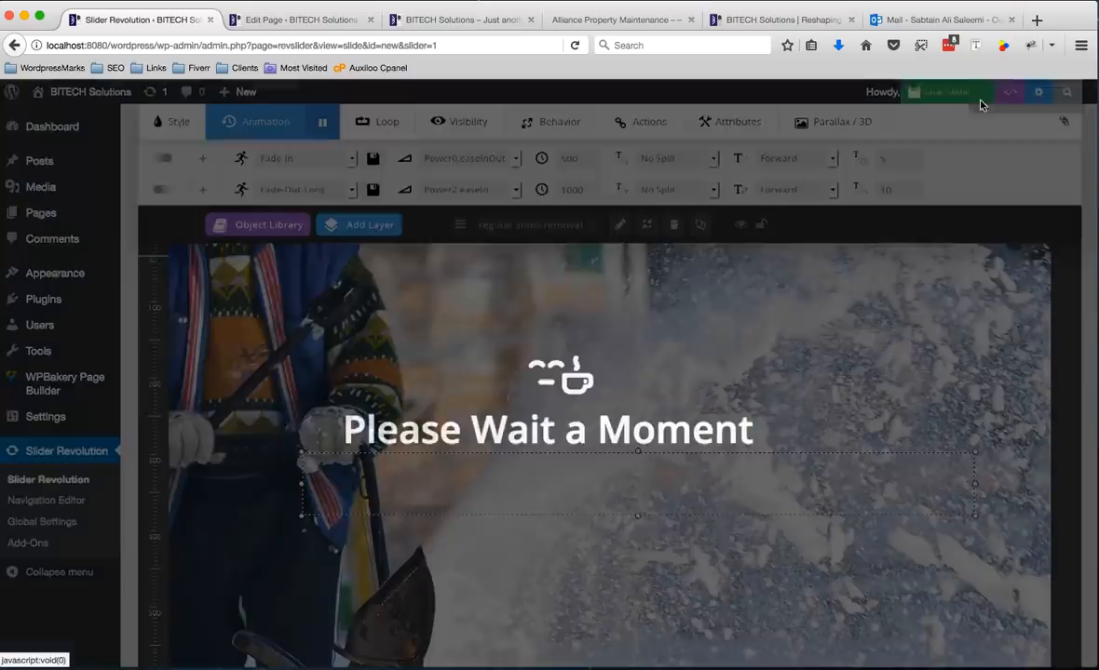
click(307, 19)
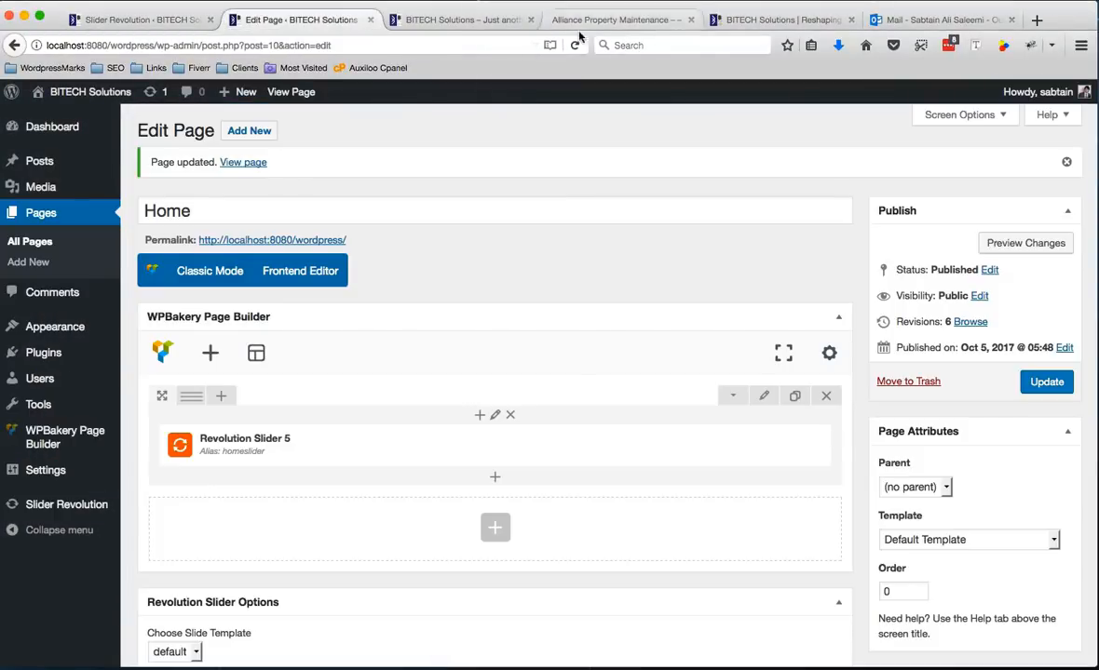
click(481, 25)
click(574, 45)
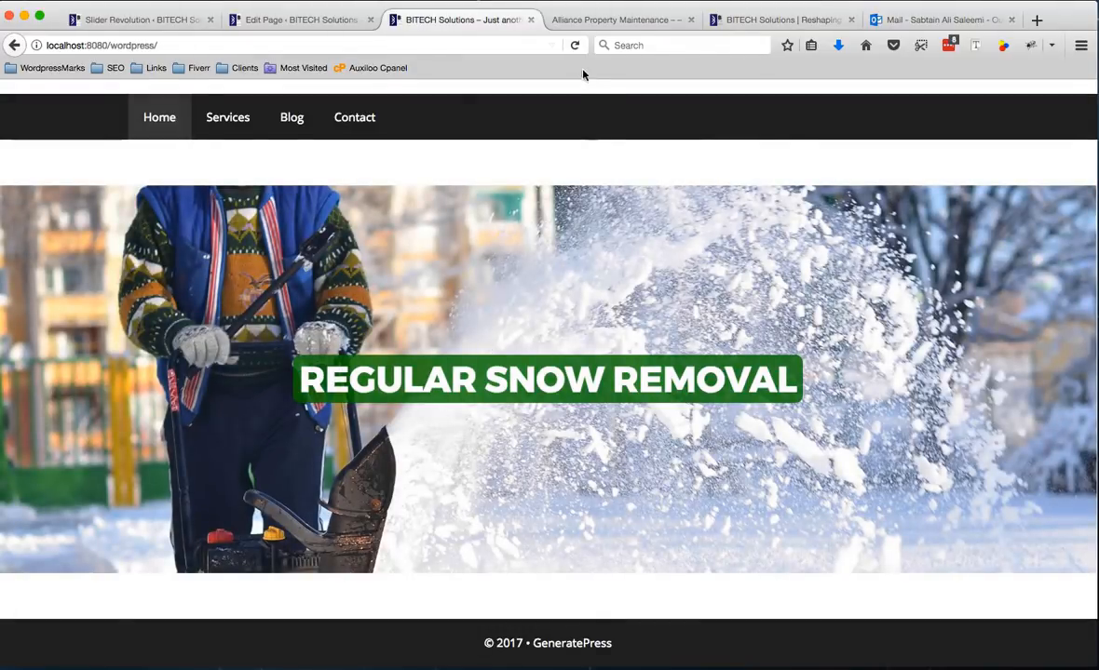
click(575, 46)
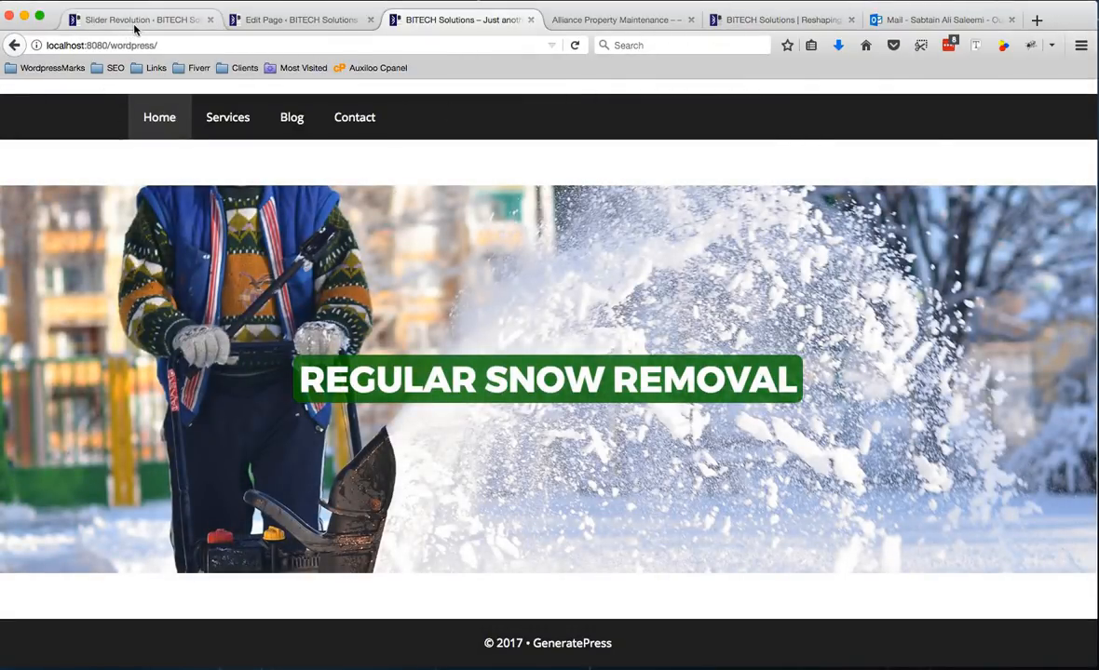
- Return to the HomeSlider slide editor, save the slide and add a blank second slide
click(135, 21)
scroll(751, 302, down, 5)
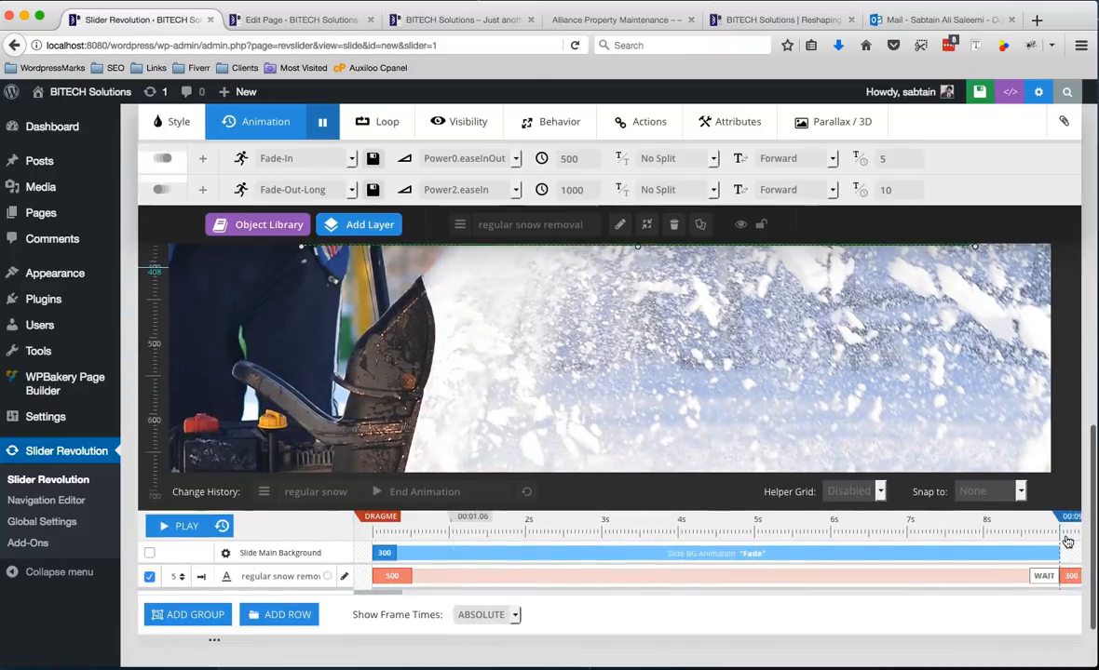
scroll(1068, 542, up, 6)
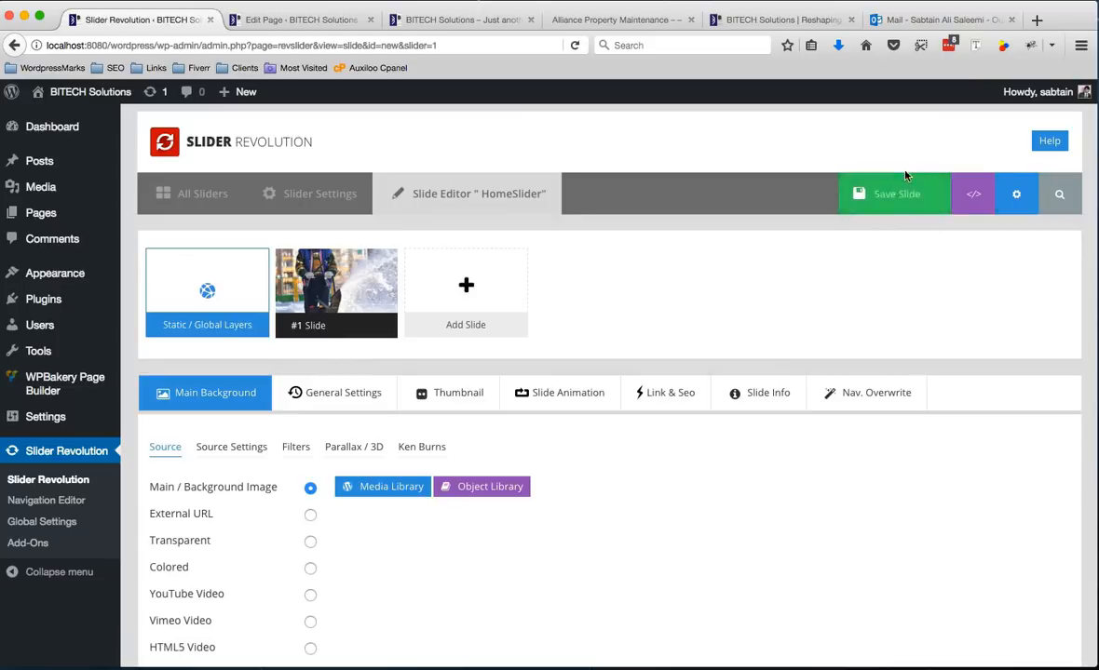
click(922, 192)
mouse_move(484, 305)
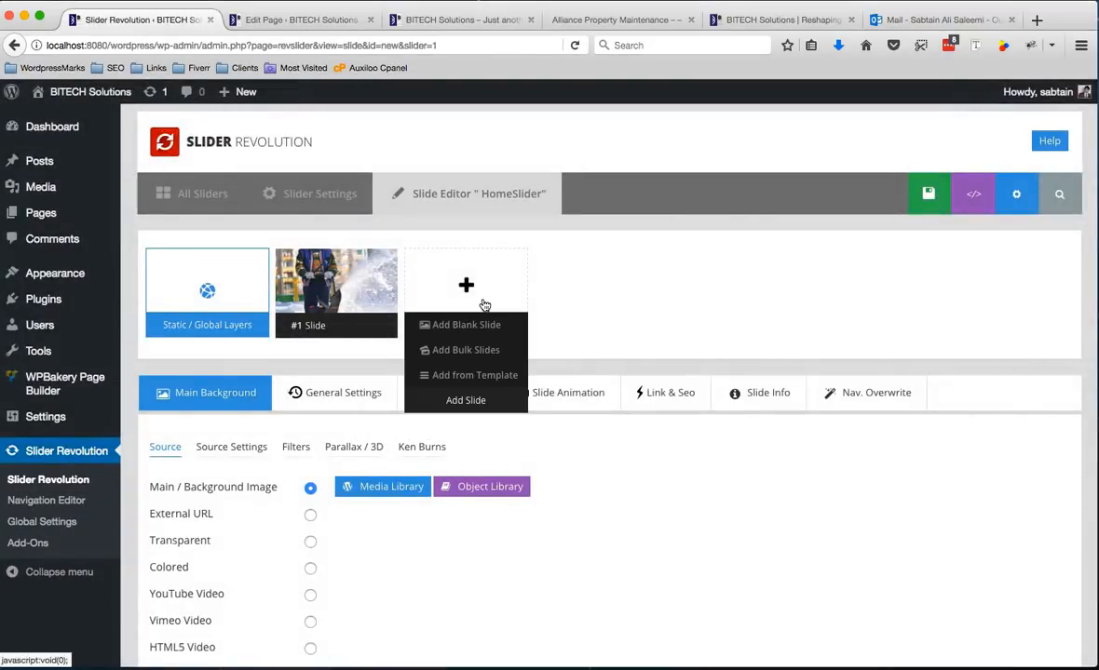
click(467, 325)
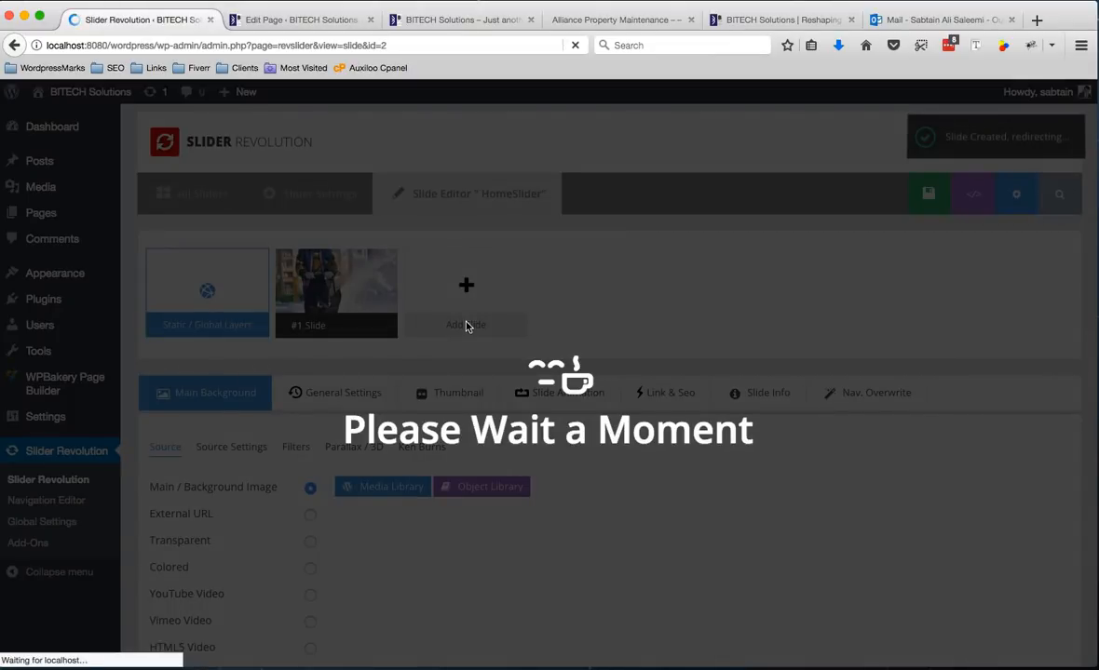
- Set the new slide's background source to Main / Background Image
scroll(468, 326, down, 3)
scroll(466, 326, up, 2)
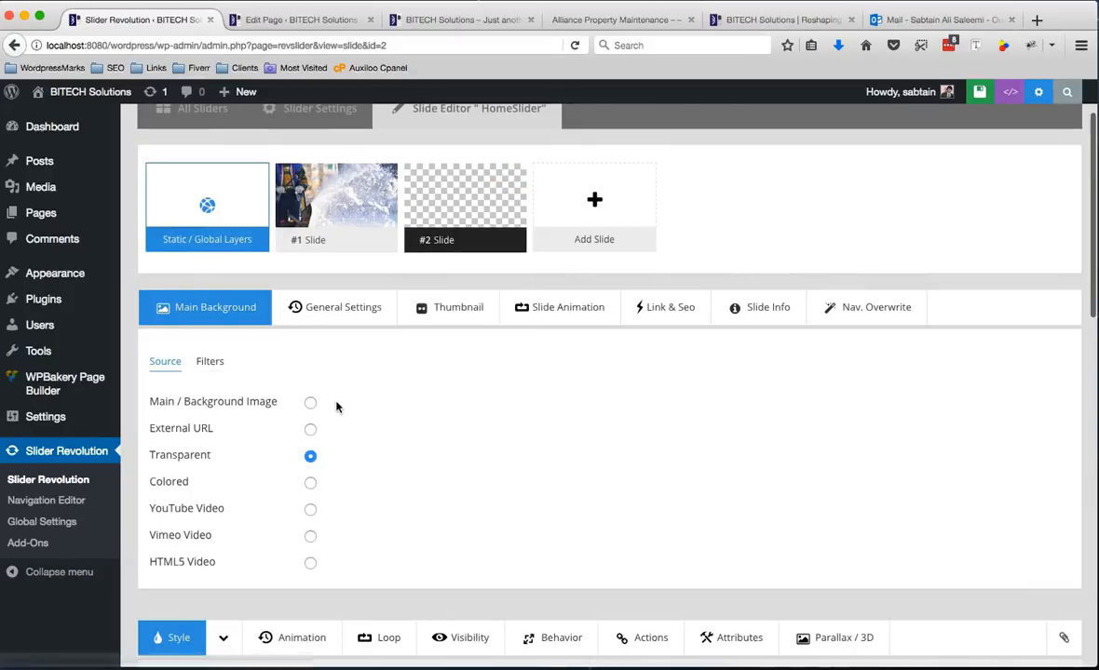
click(311, 402)
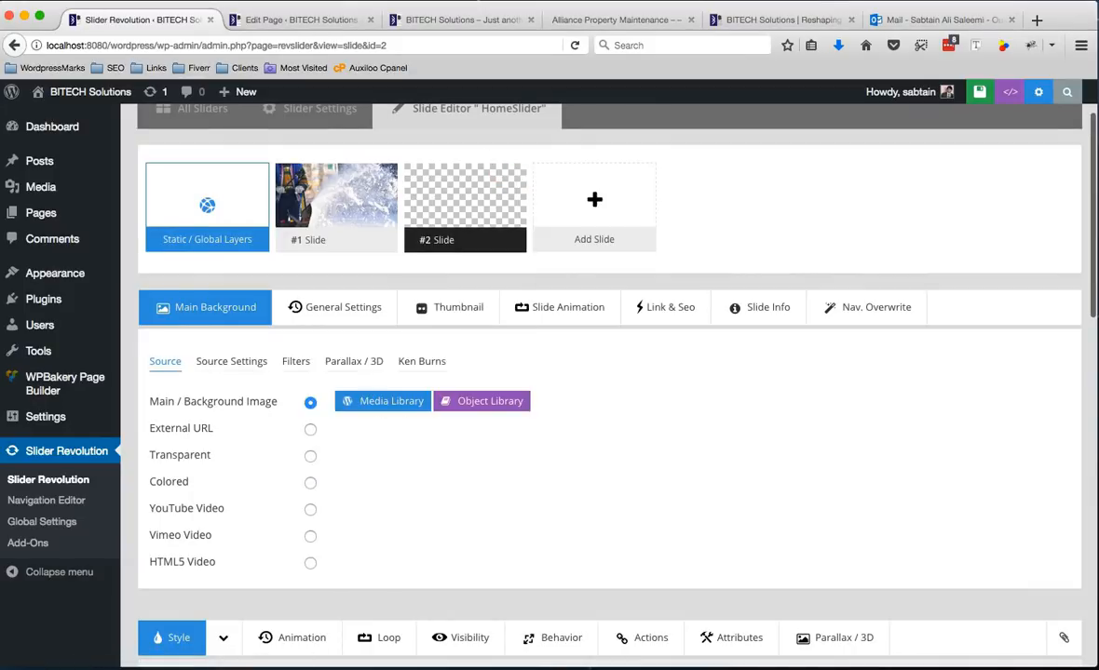
- Download the hedge-trimming background image from the Alliance Property Maintenance website's home slider
click(596, 21)
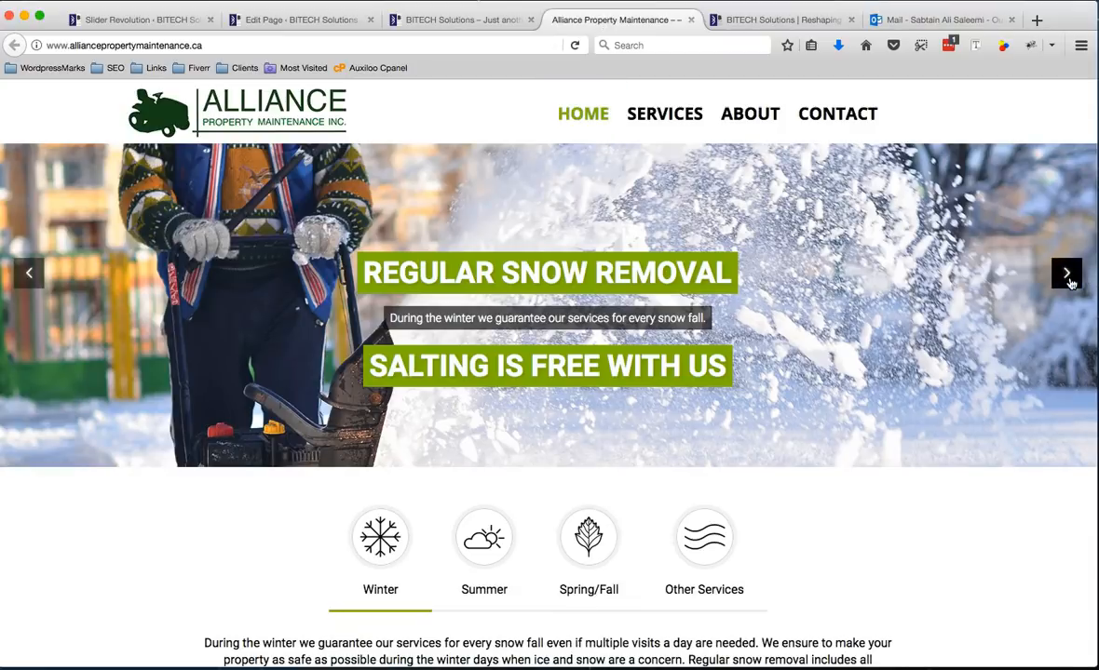
click(1067, 274)
right_click(241, 208)
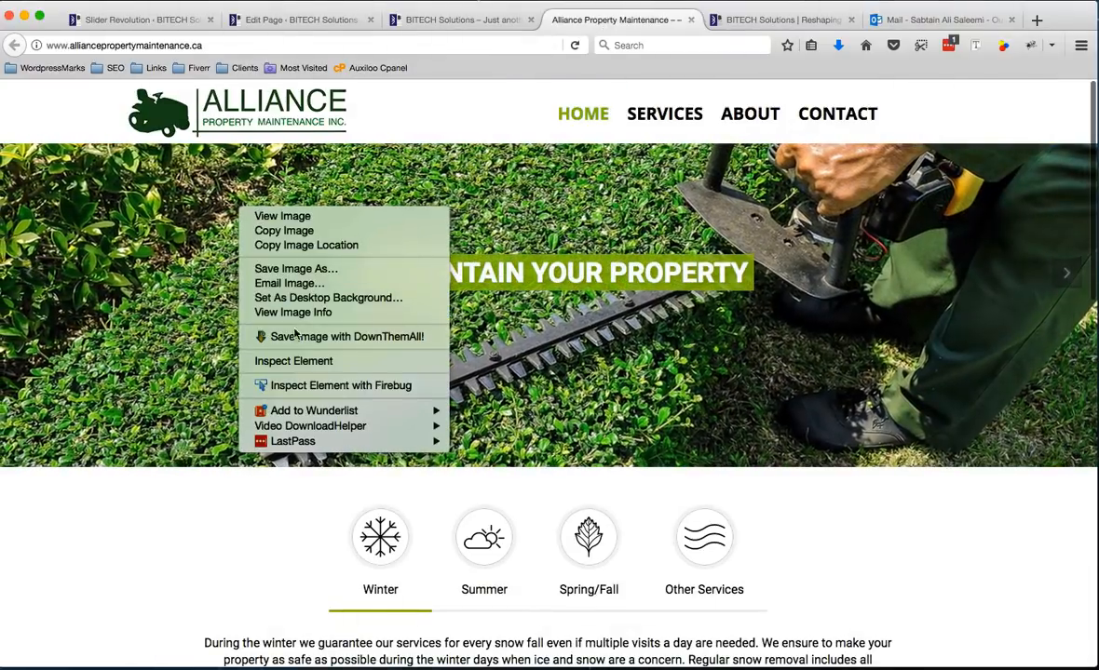
click(302, 270)
click(680, 278)
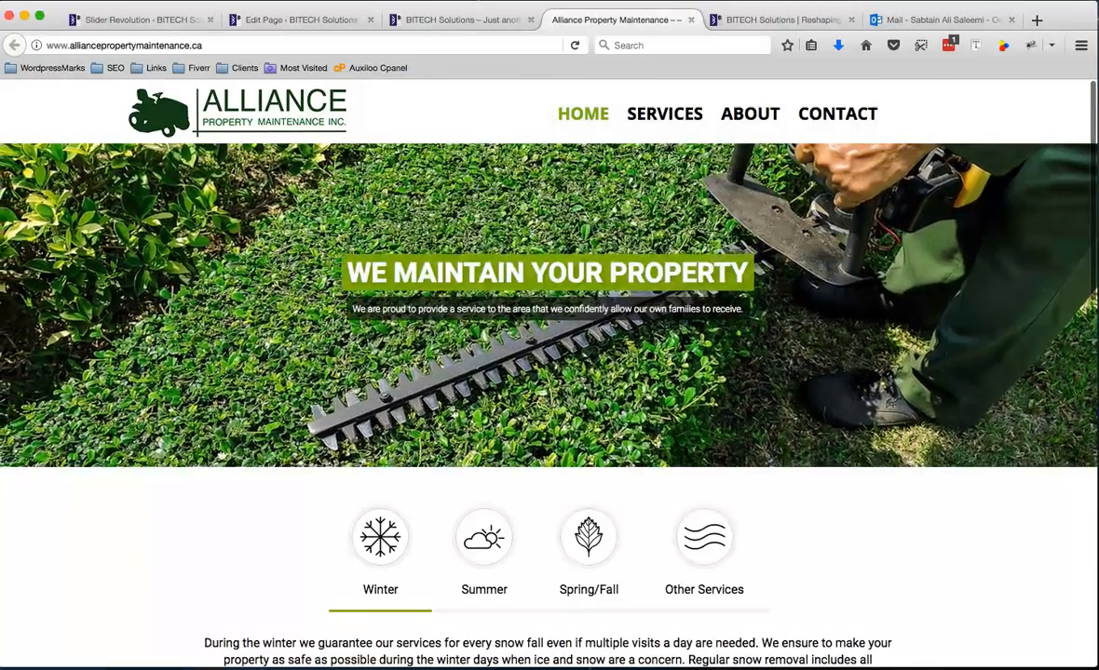
- Upload 5.png from Downloads in the slide editor and insert it as slide 2's background image
click(135, 19)
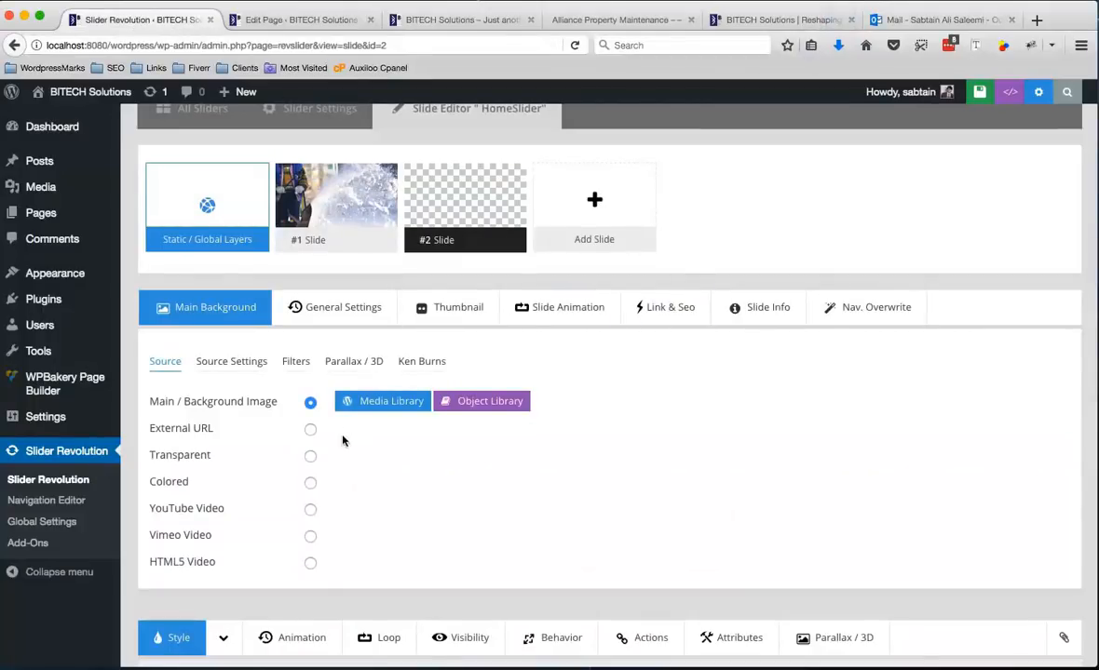
click(380, 407)
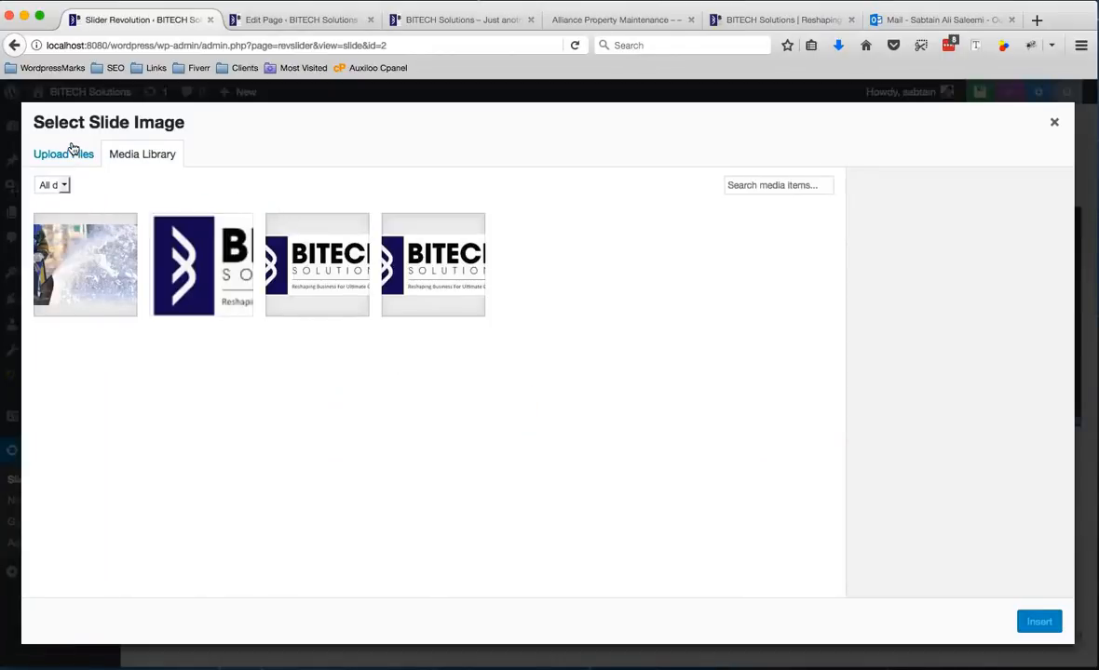
click(73, 151)
click(547, 376)
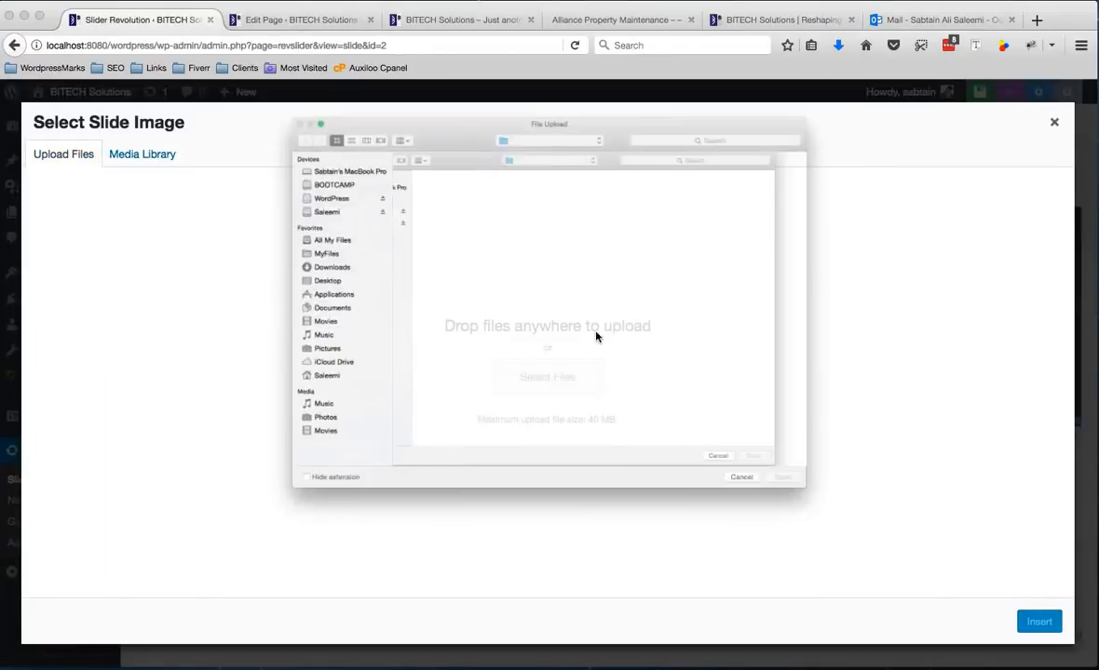
click(482, 151)
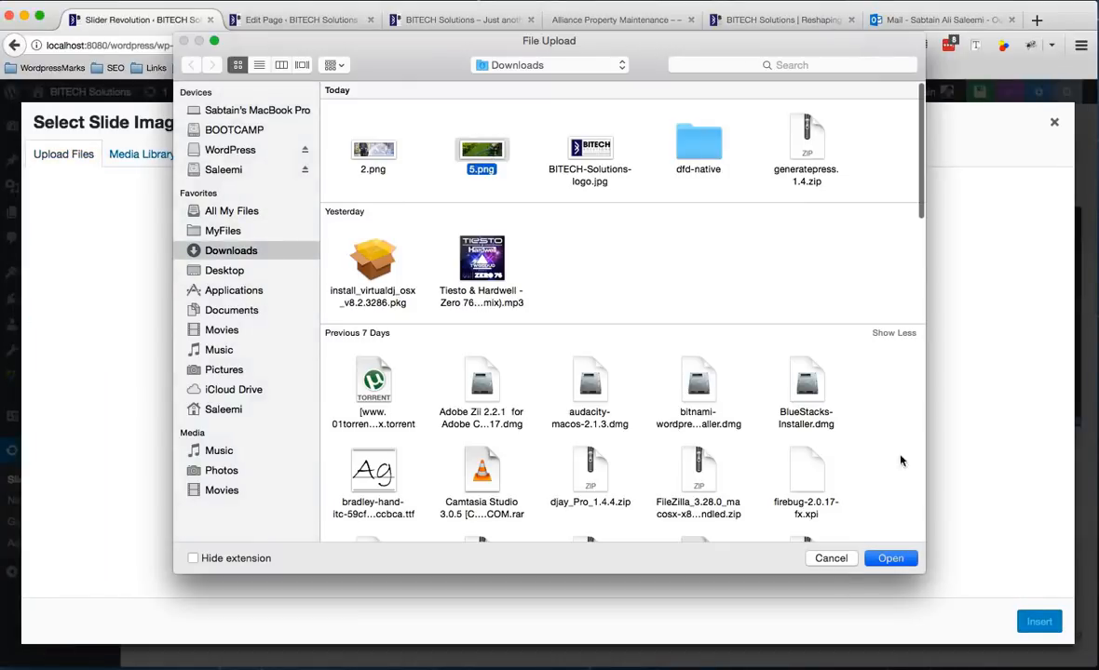
click(890, 558)
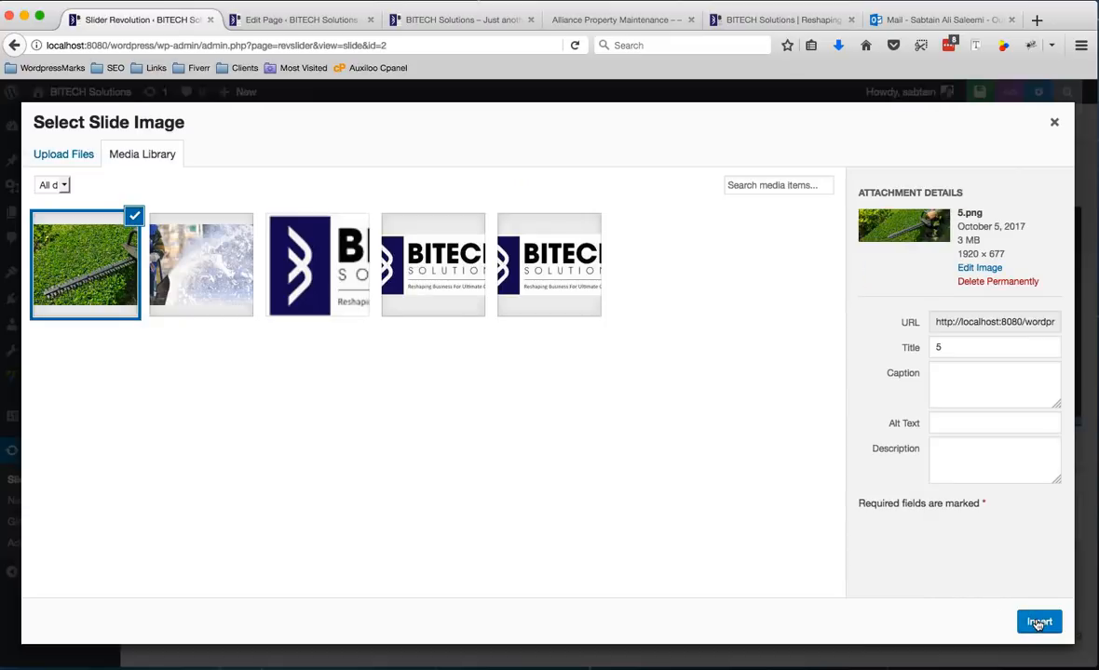
click(1039, 623)
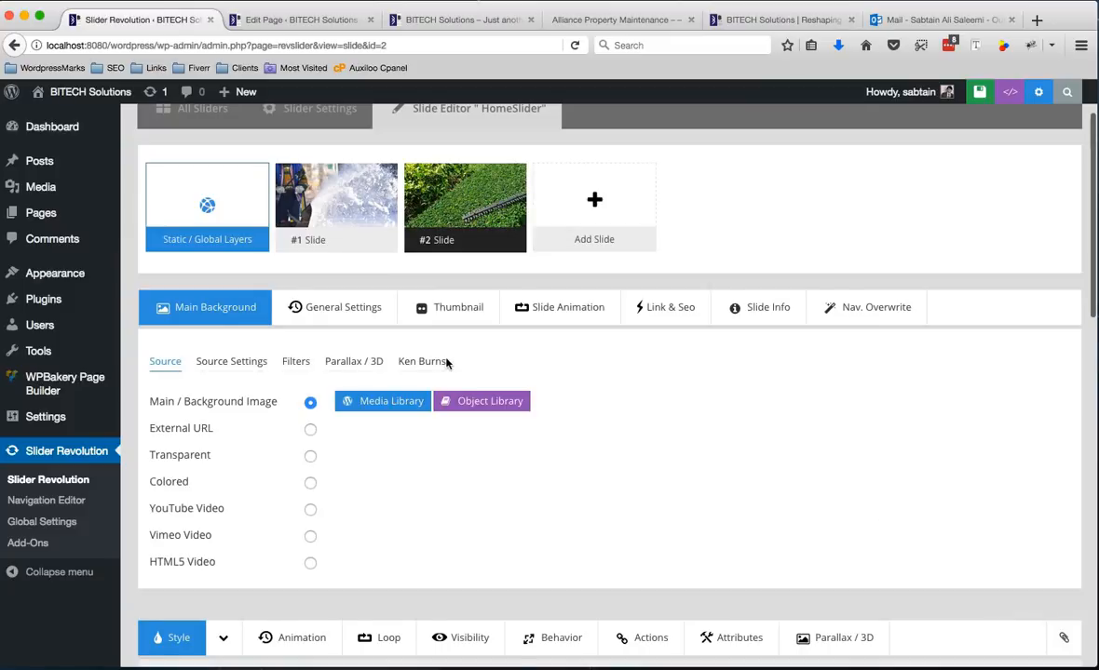
- Turn on Ken Burns / Pan Zoom for slide 2's background and set its starting scale to 120%
scroll(446, 363, down, 10)
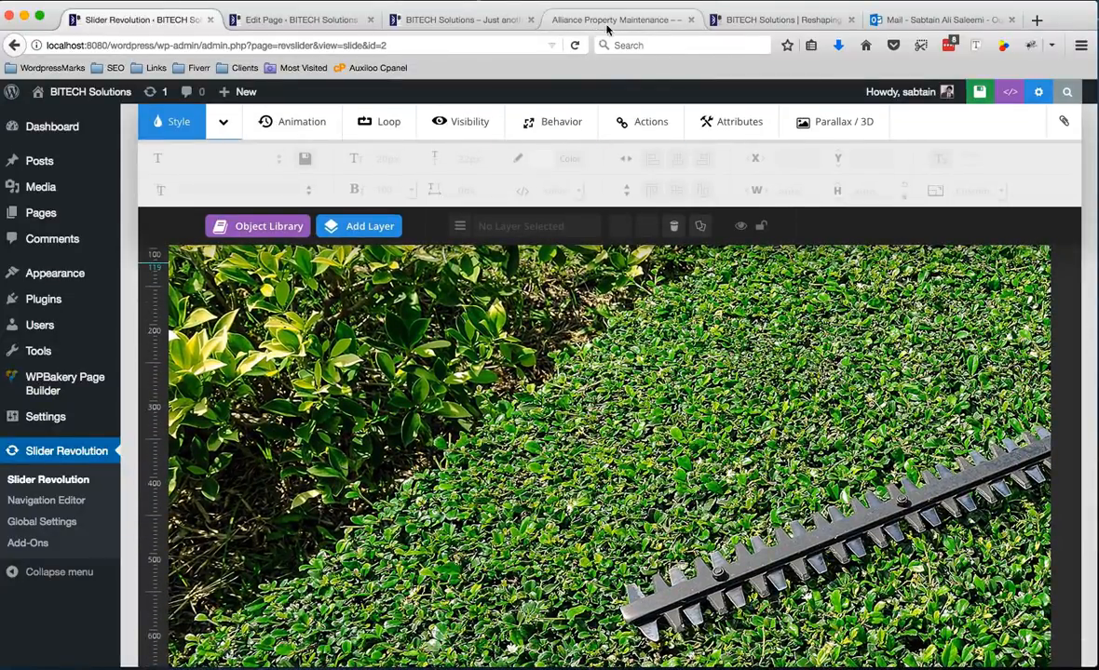
click(608, 22)
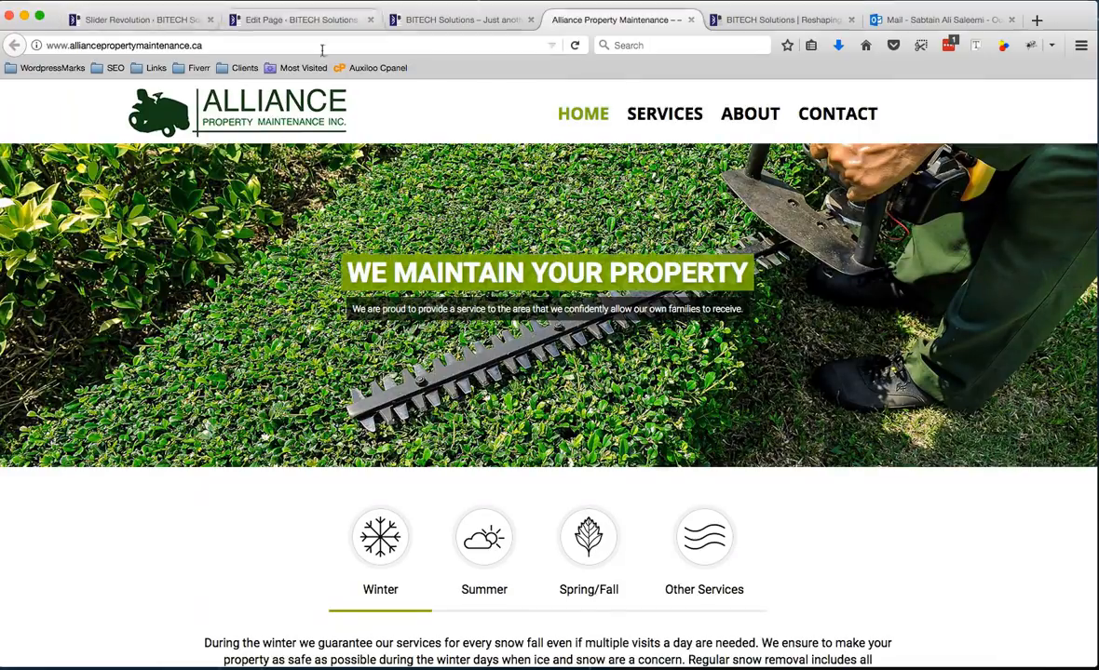
click(166, 23)
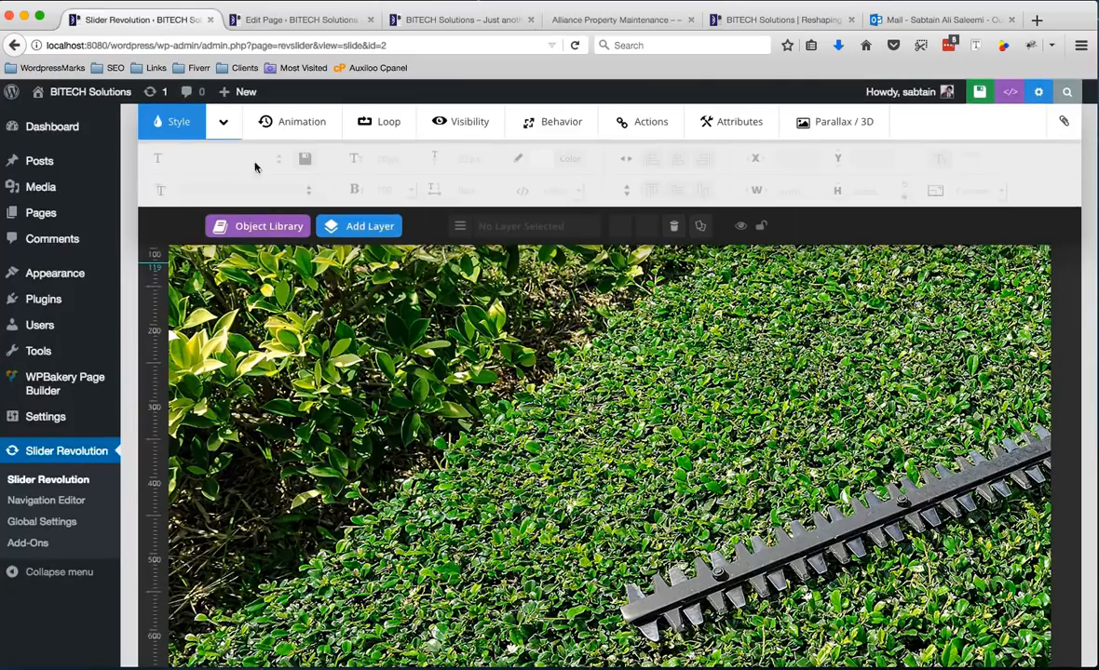
mouse_move(358, 226)
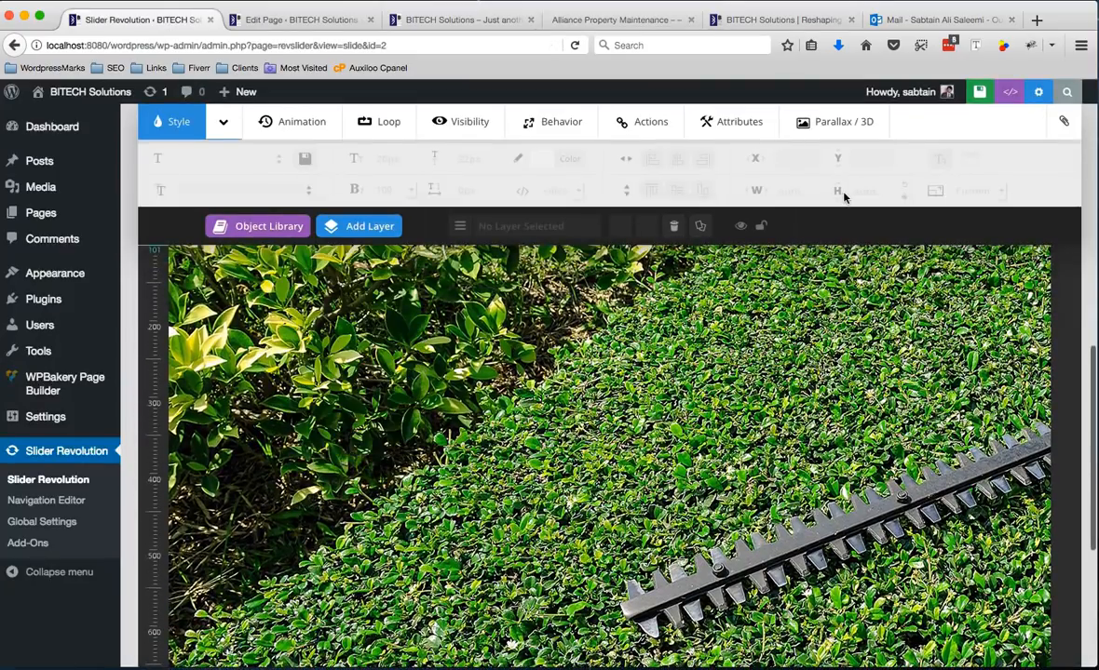
scroll(886, 213, up, 5)
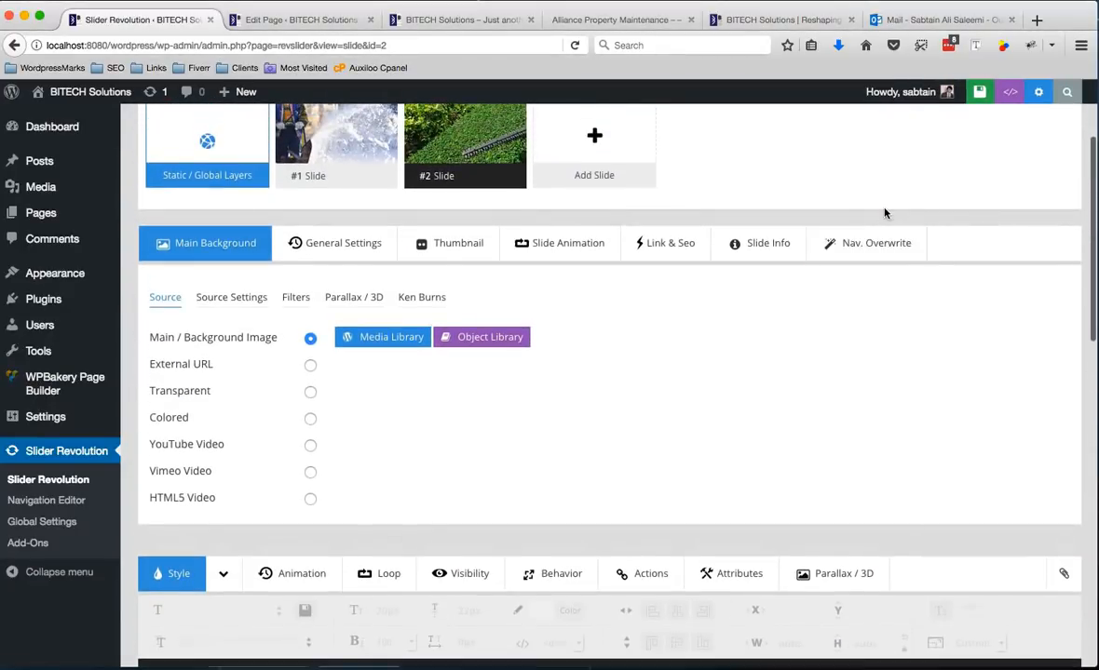
scroll(852, 226, down, 1)
click(414, 207)
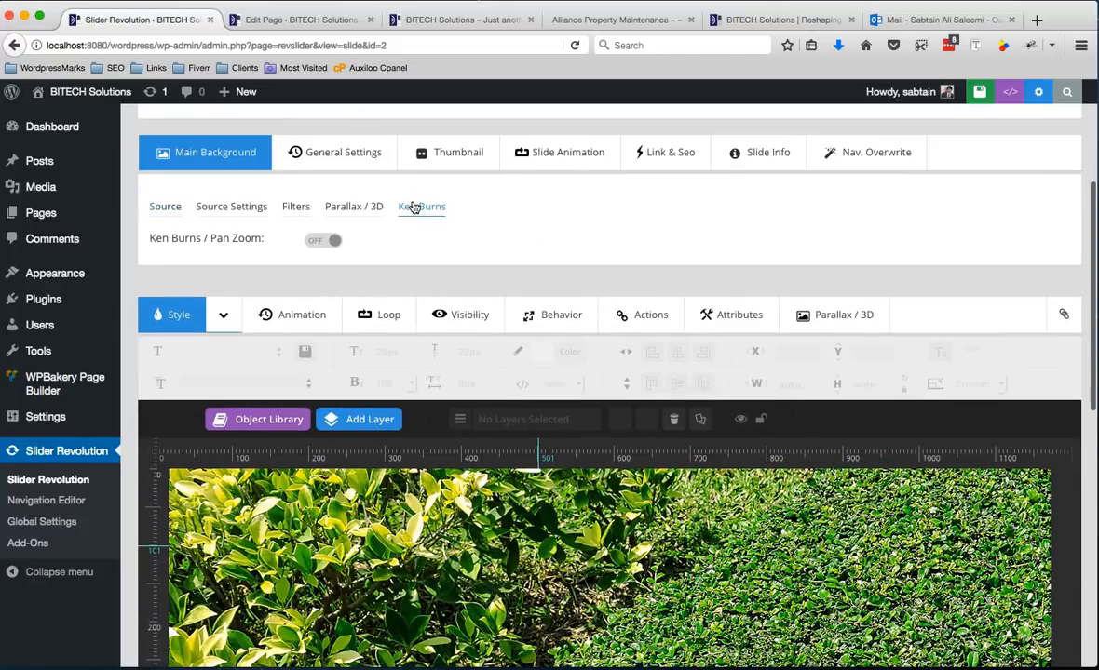
click(323, 242)
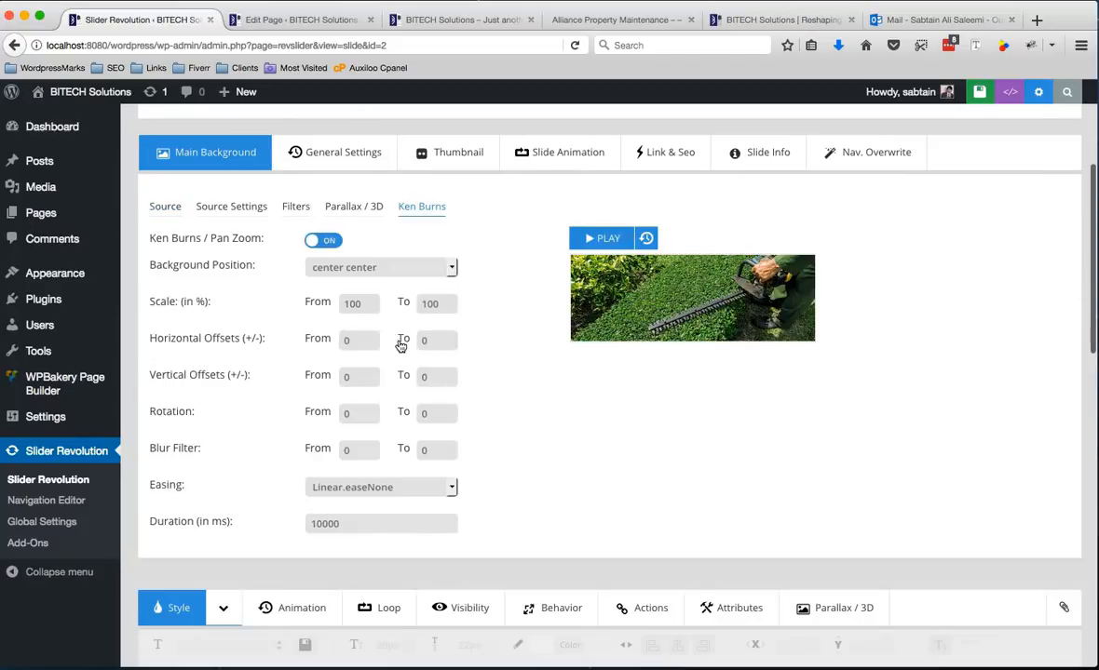
scroll(401, 343, down, 1)
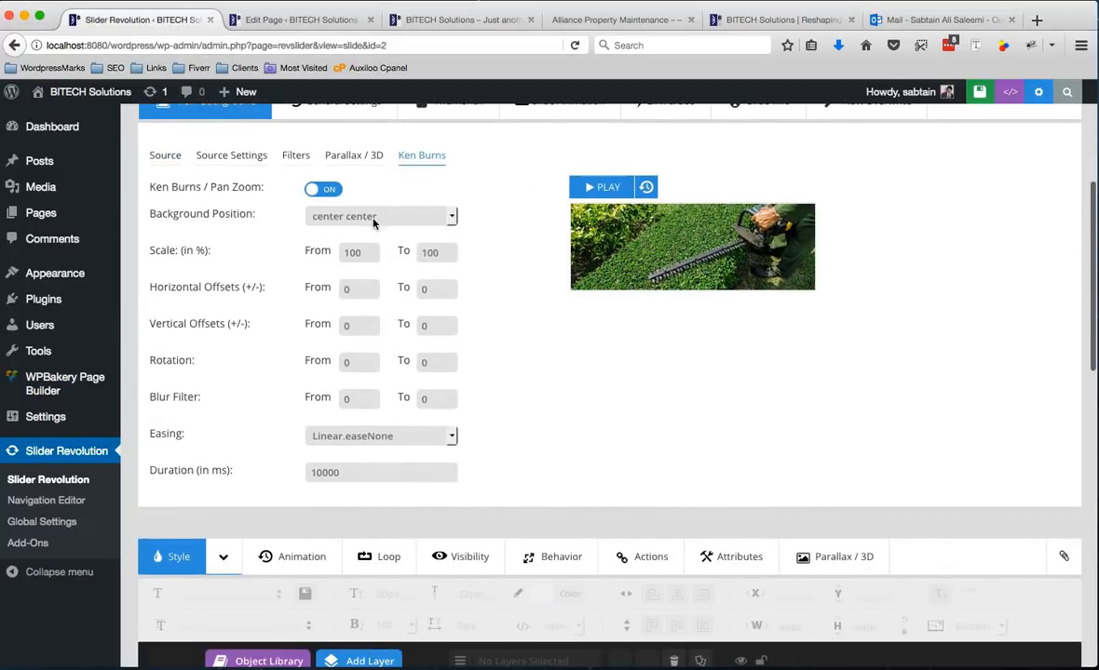
click(362, 245)
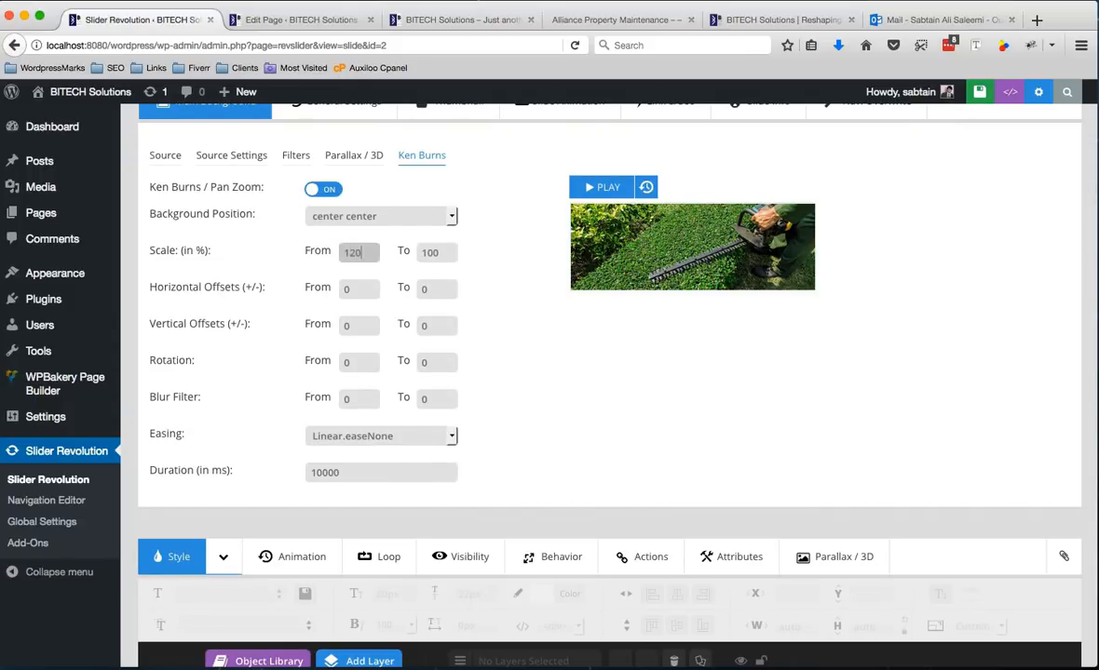
- Save slide 2 and reload the WordPress home page to preview the slider
scroll(478, 334, up, 2)
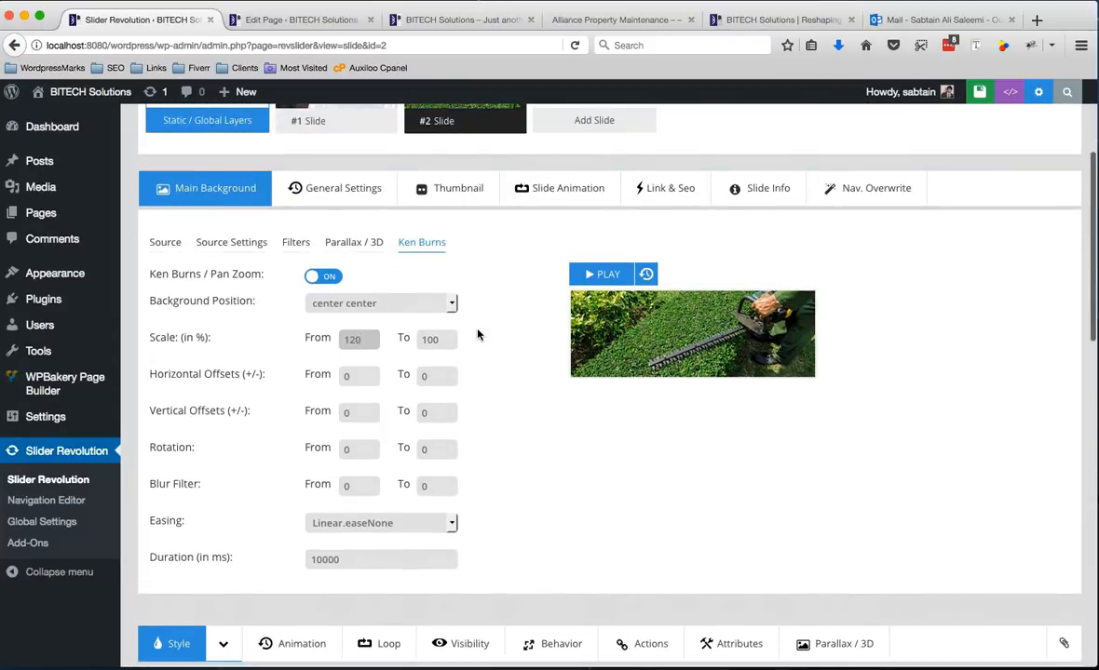
click(973, 102)
click(428, 21)
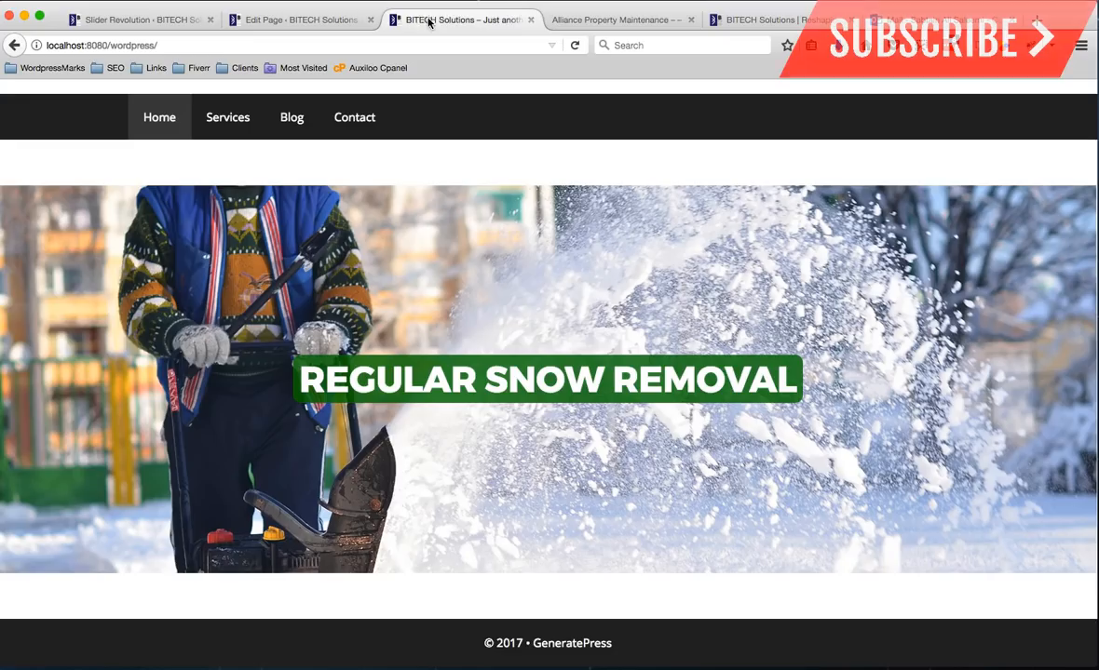
click(575, 45)
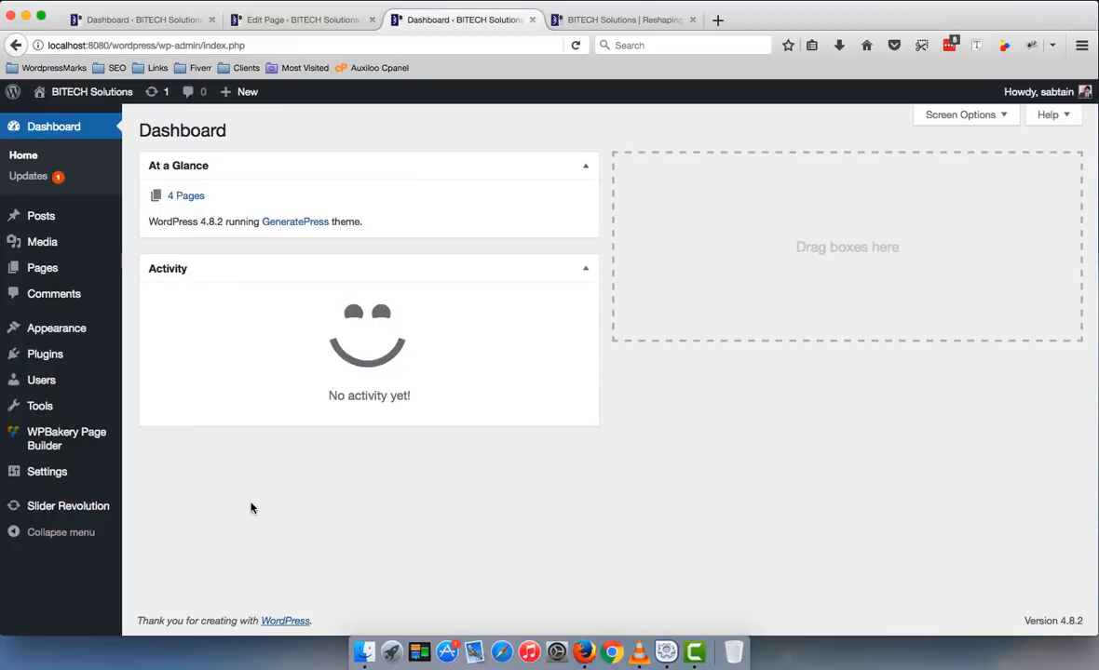
- Open HomeSlider in the Slider Revolution slide editor from the WordPress dashboard
click(67, 505)
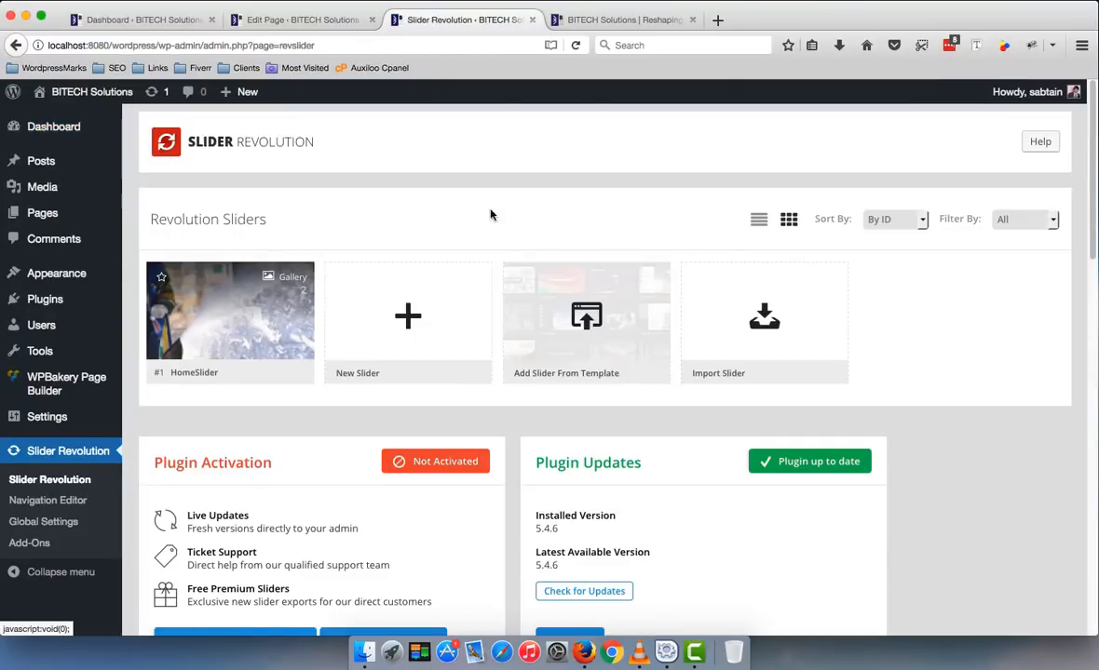
mouse_move(172, 320)
click(196, 303)
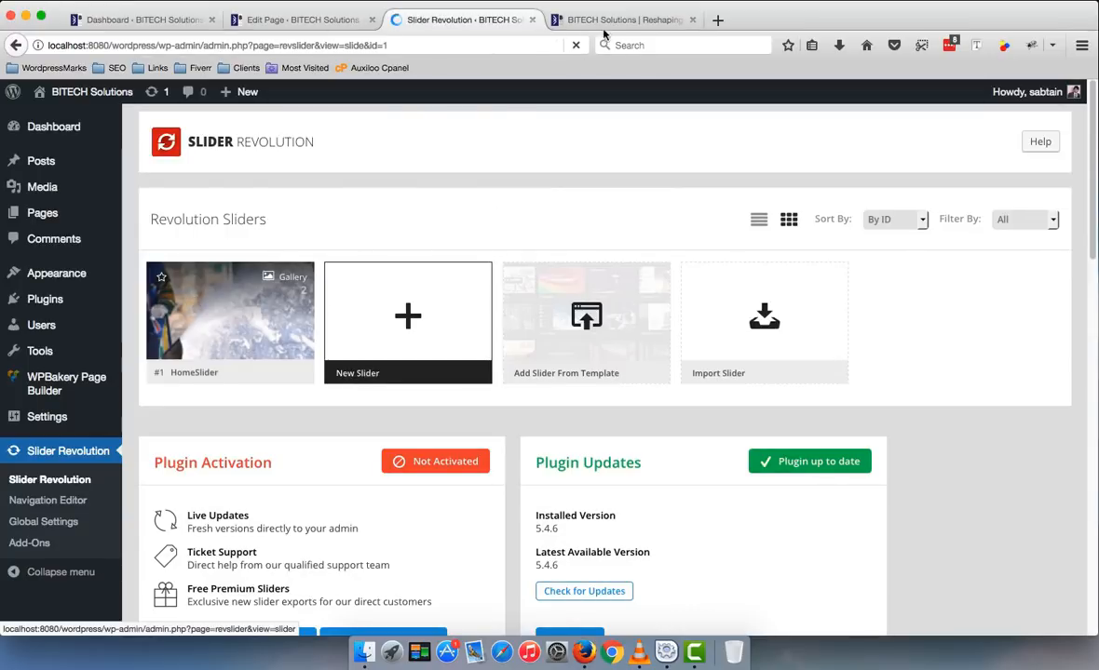
- View the bitechsolutions.org home slider and go back through its slides to the Game Development slide
click(625, 23)
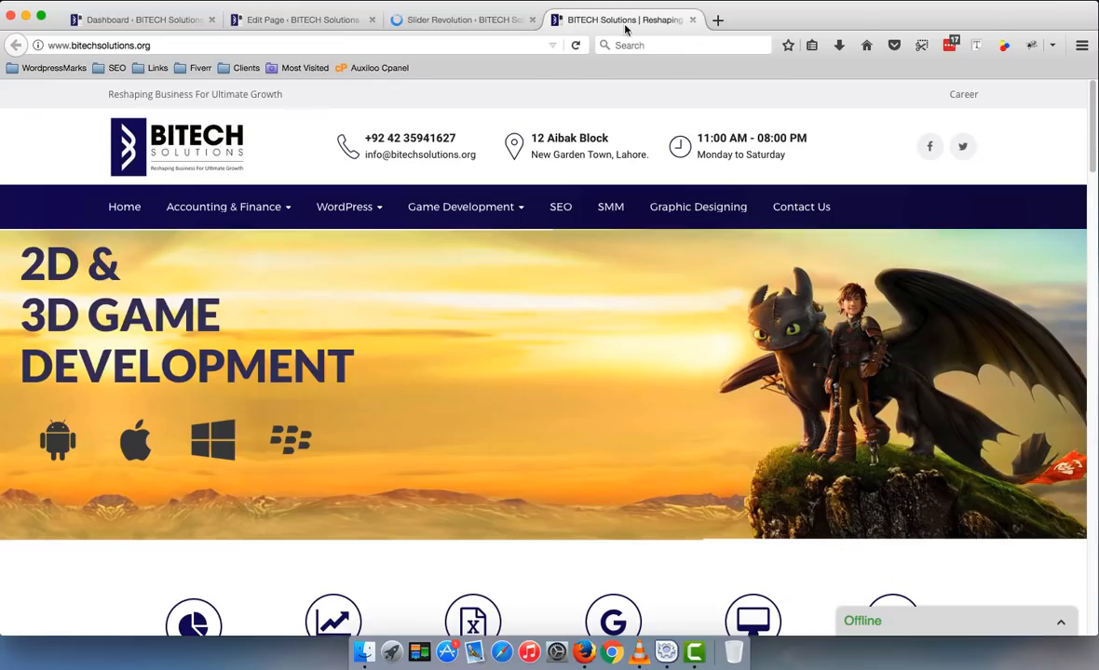
click(33, 384)
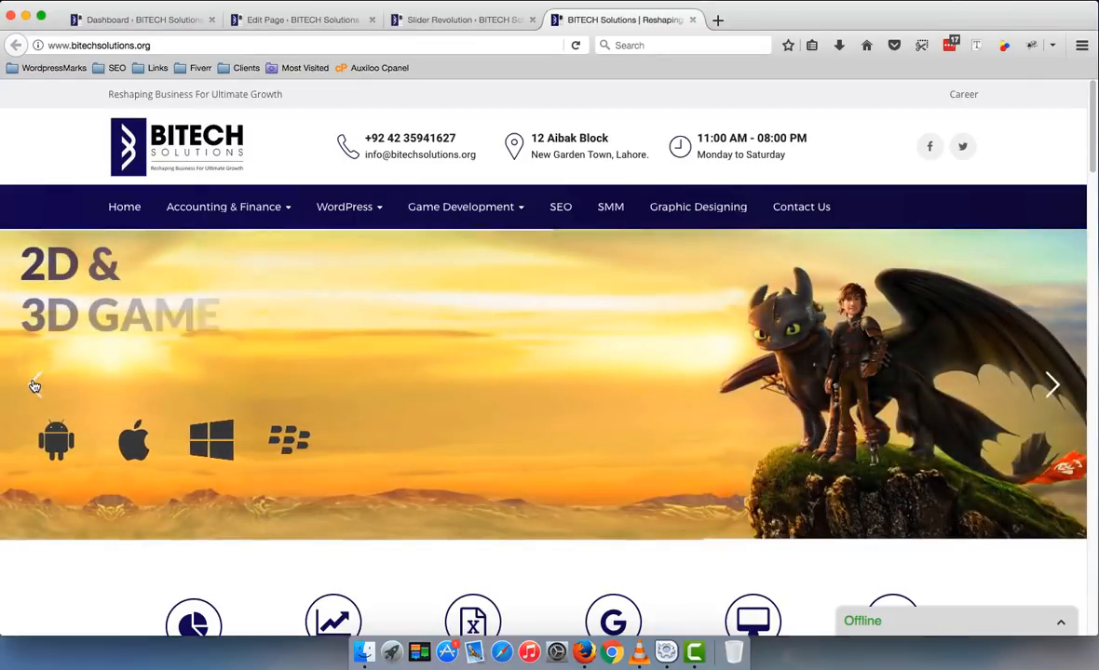
click(34, 387)
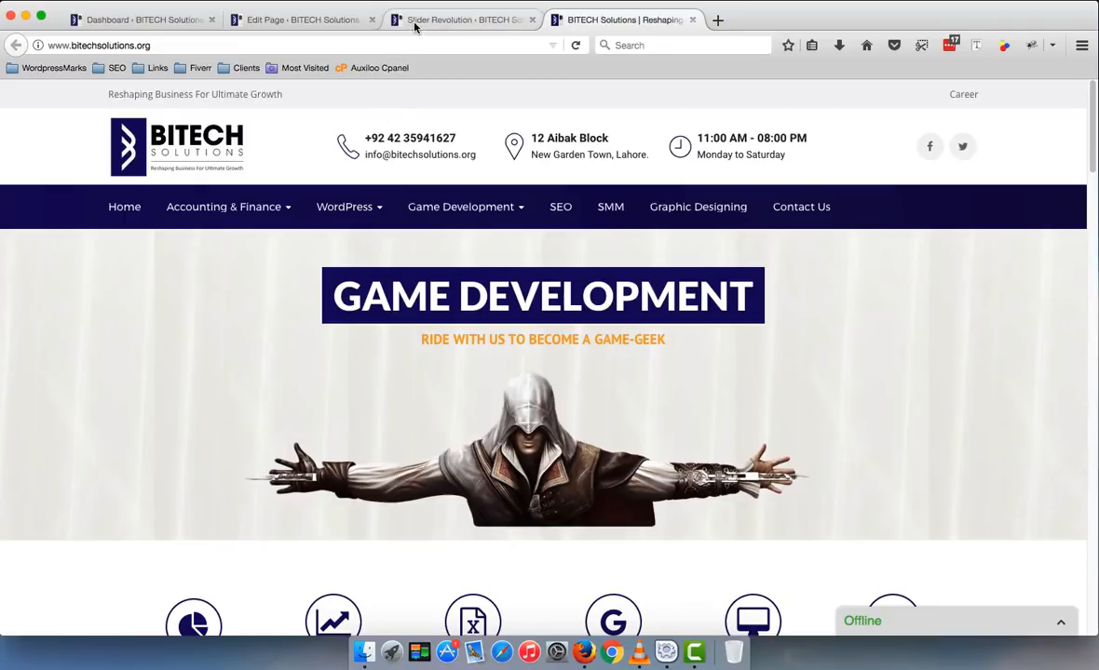
- Return to the HomeSlider slide editor and add a blank third slide
click(457, 21)
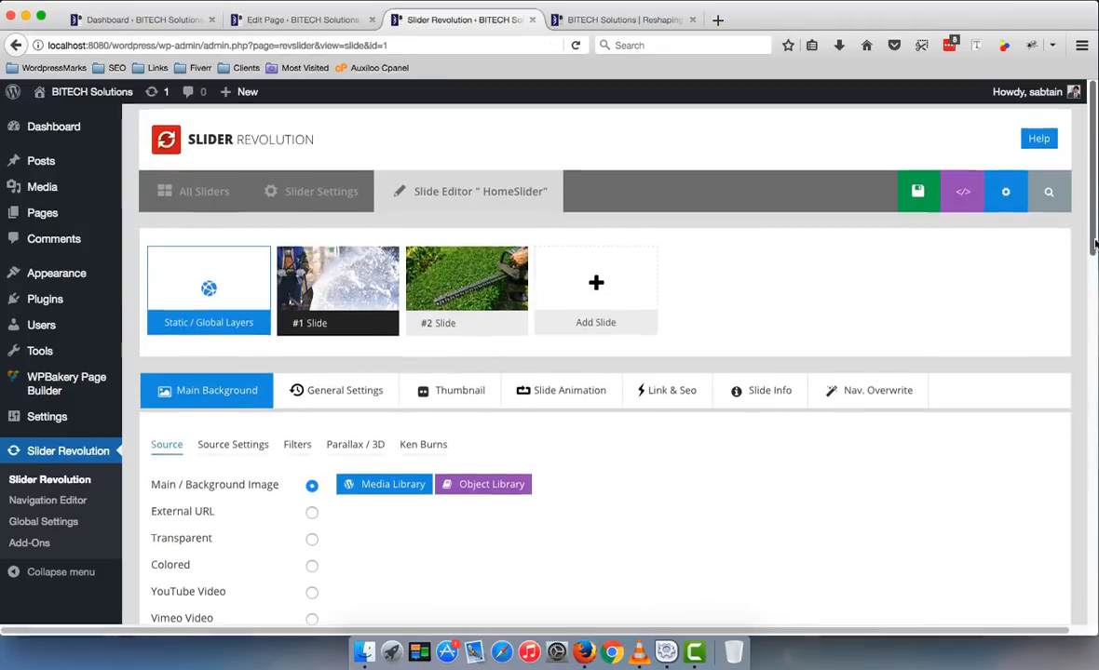
mouse_move(1095, 236)
mouse_down()
mouse_move(1095, 531)
mouse_move(1093, 222)
mouse_up()
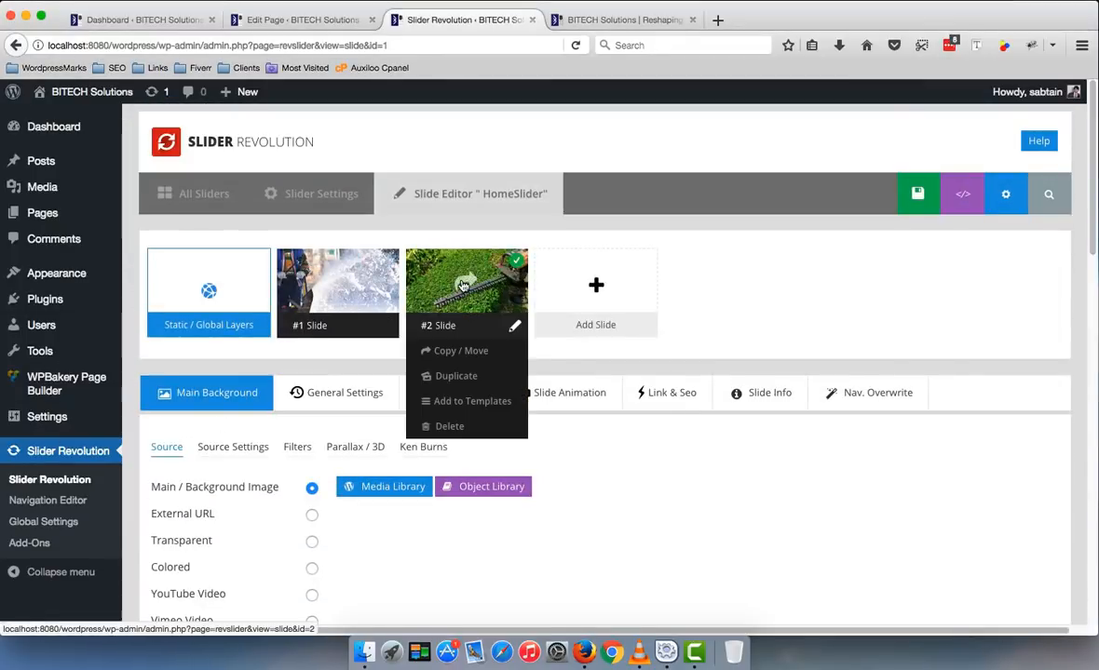
mouse_move(623, 301)
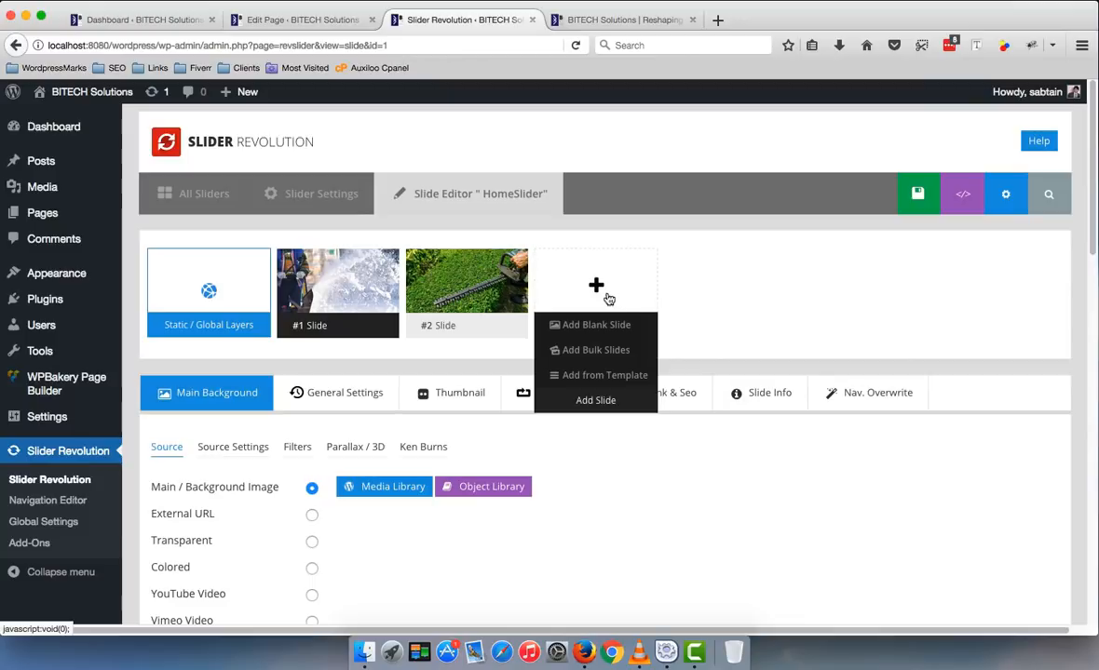
click(596, 326)
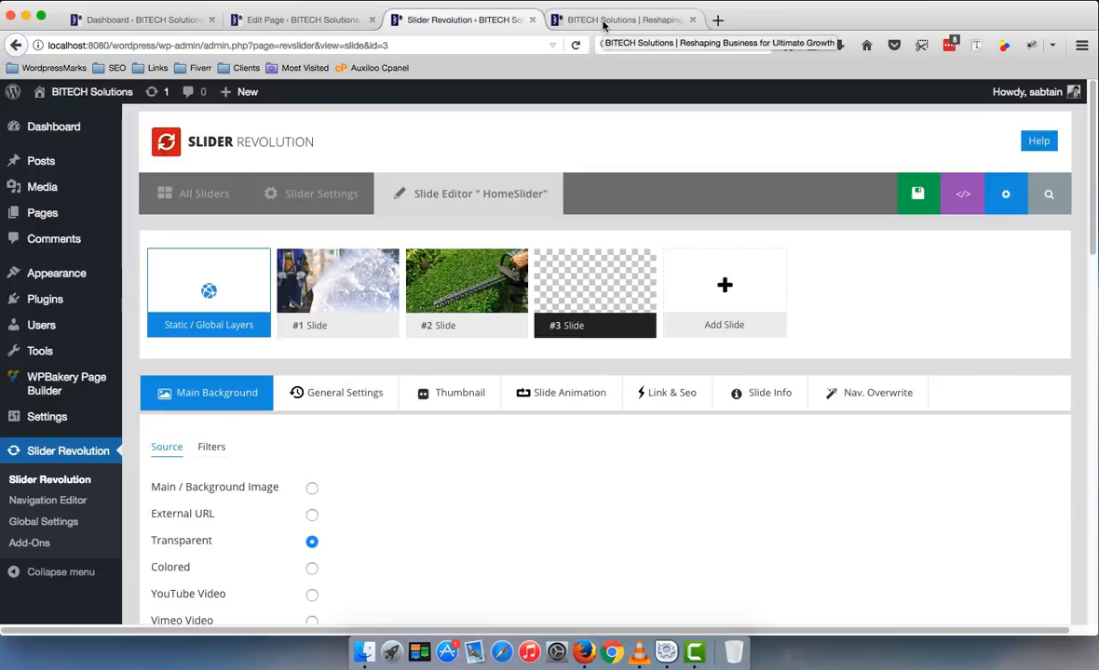
- List the media used on the bitechsolutions.org home page and select the Game Development slide's background image, index.jpg
click(604, 25)
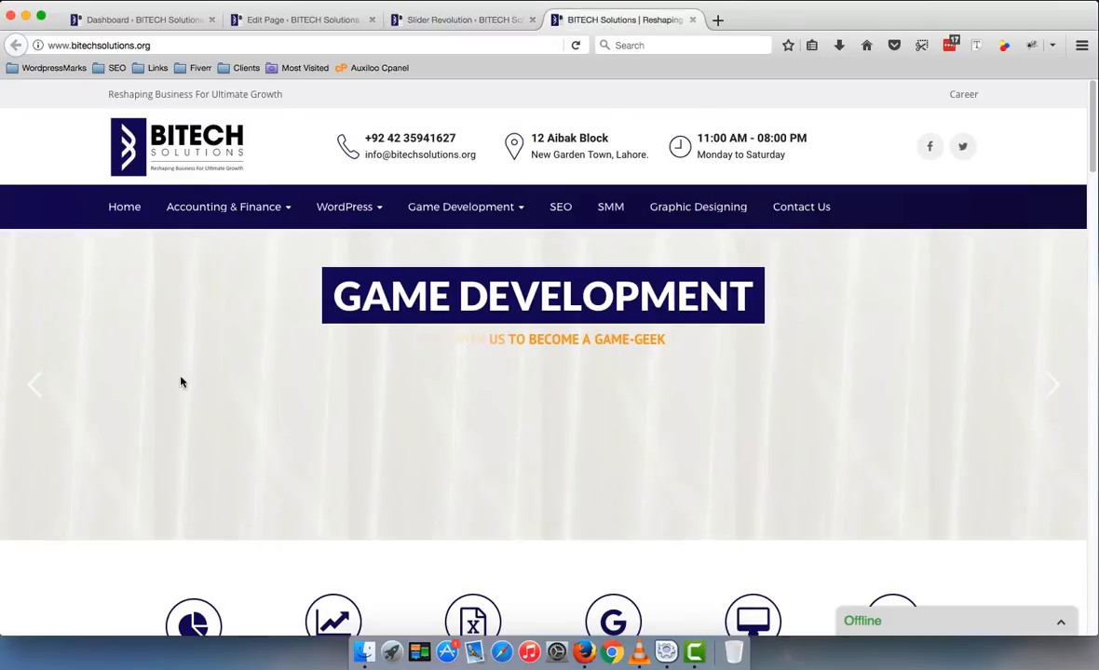
right_click(90, 581)
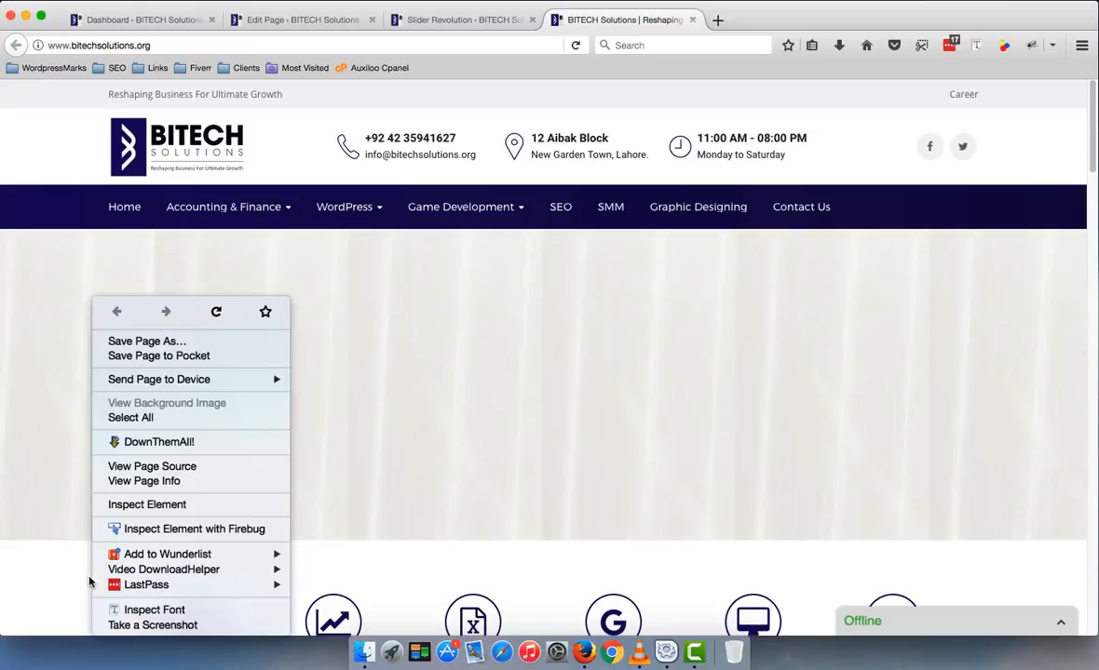
click(143, 481)
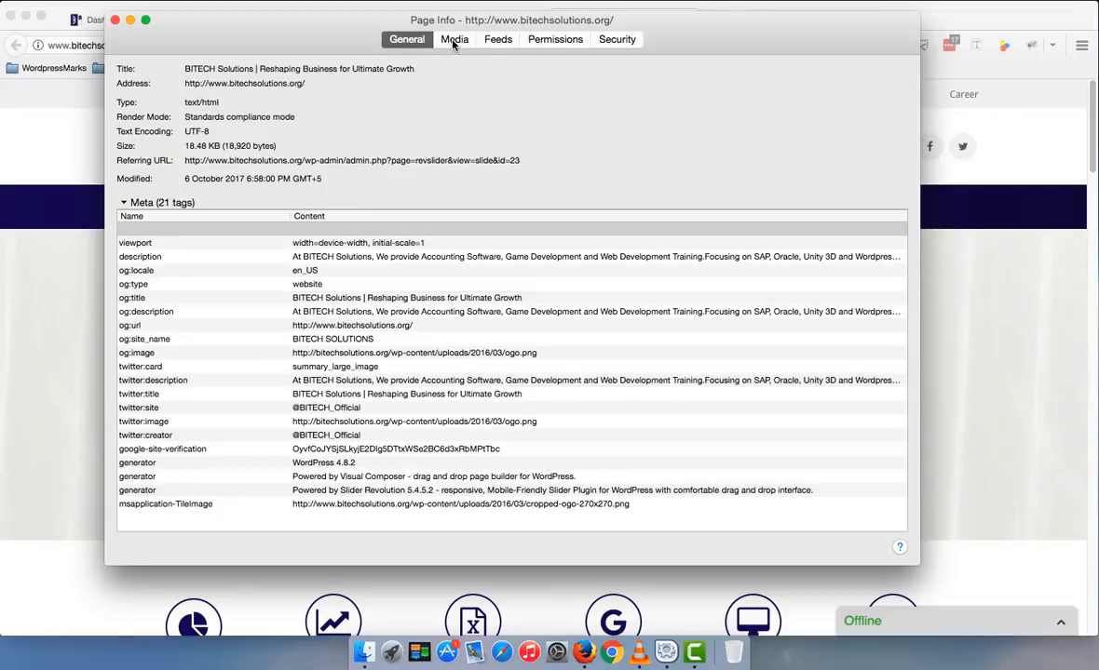
click(454, 42)
click(471, 103)
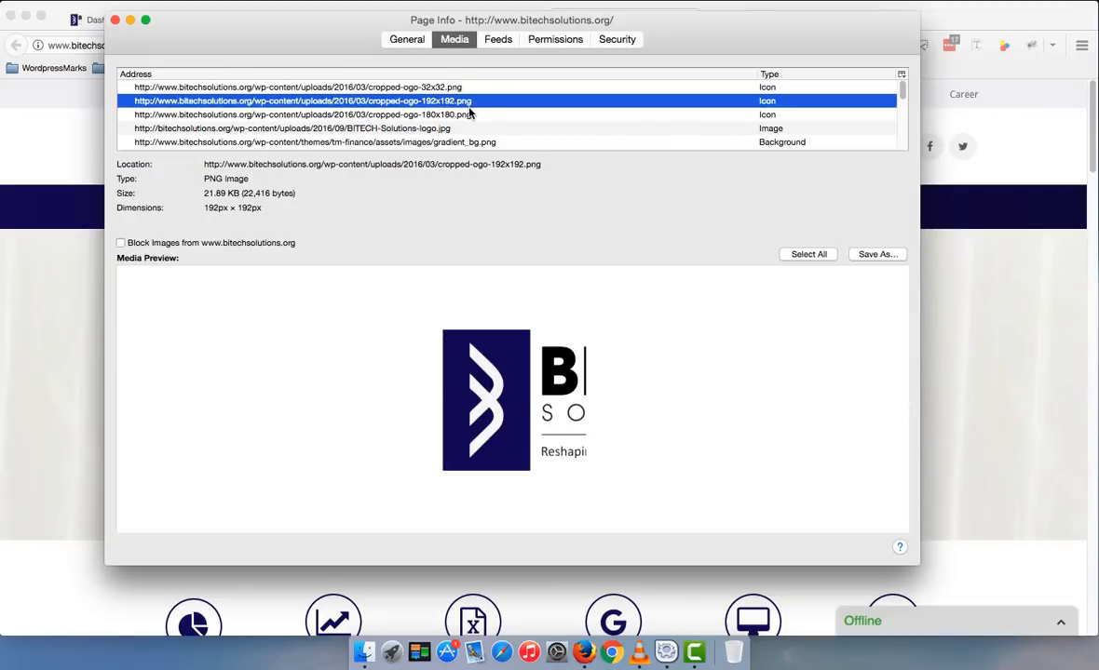
key(Down)
key(Down)
key(Down)
key(Down)
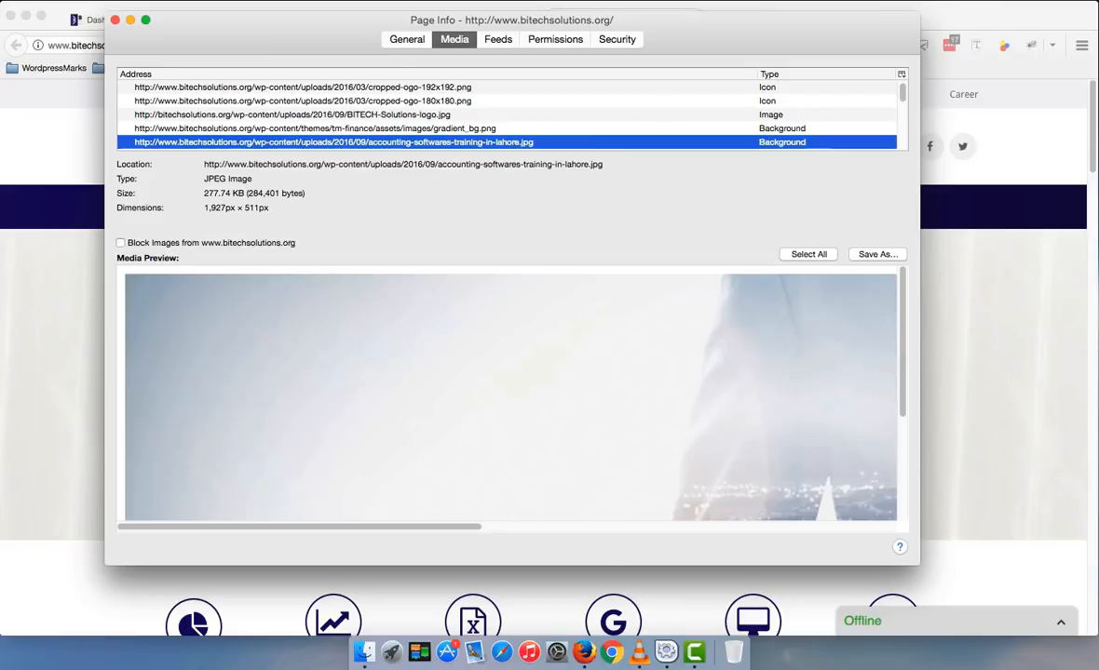
key(Down)
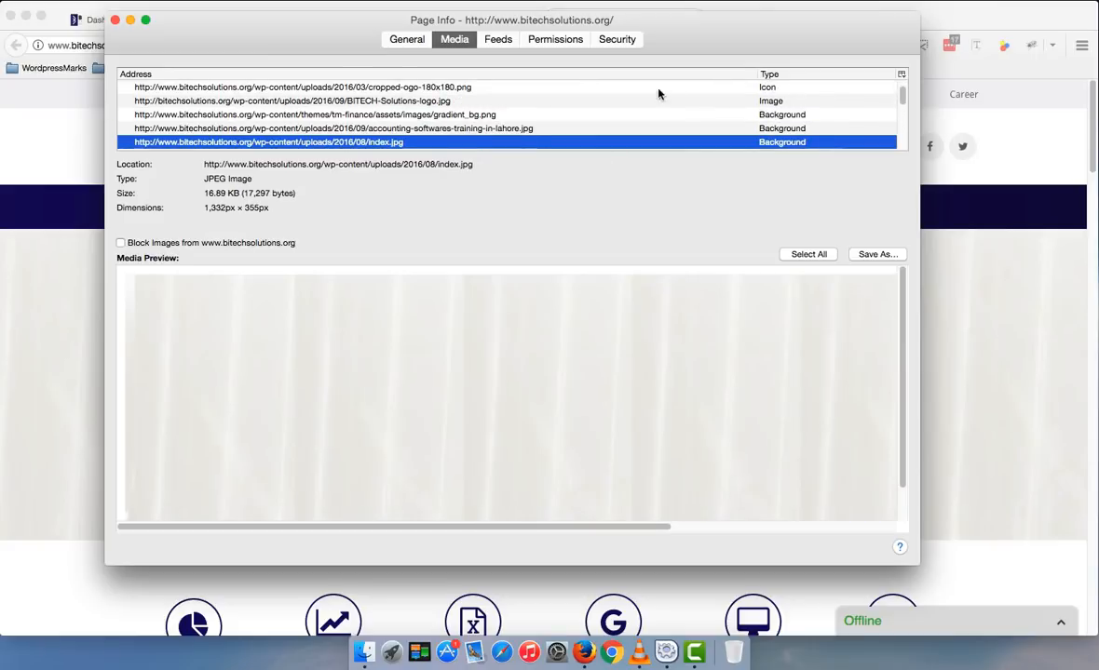
drag(554, 527, 241, 496)
- Save the selected background image to the Desktop as "slider bg"
click(878, 254)
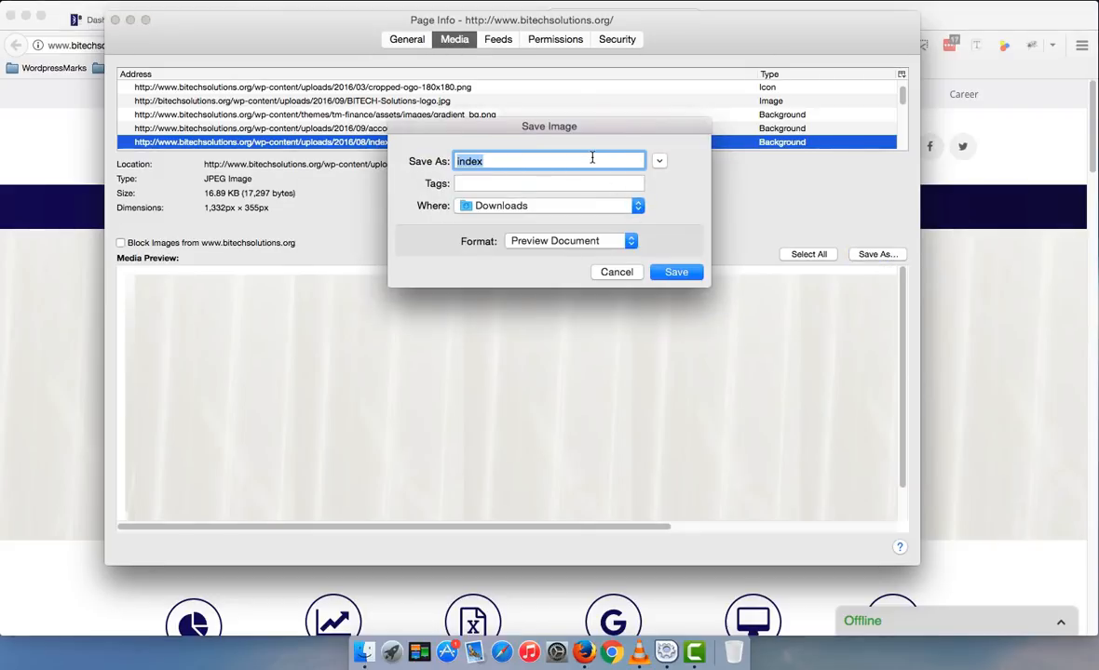
text(slide)
click(638, 207)
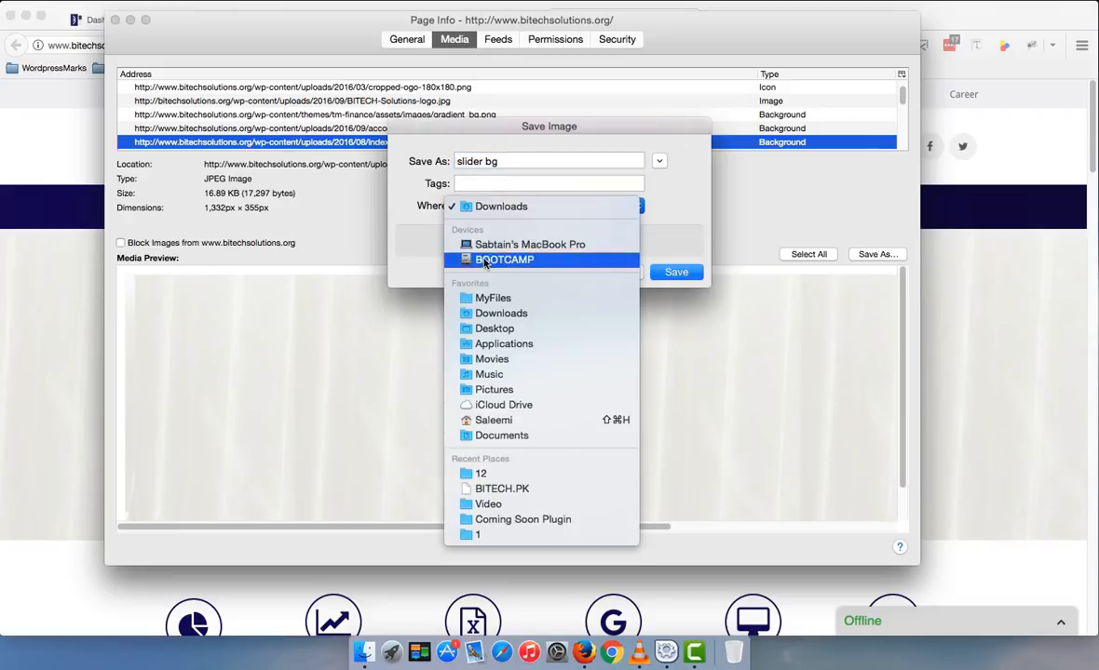
click(605, 315)
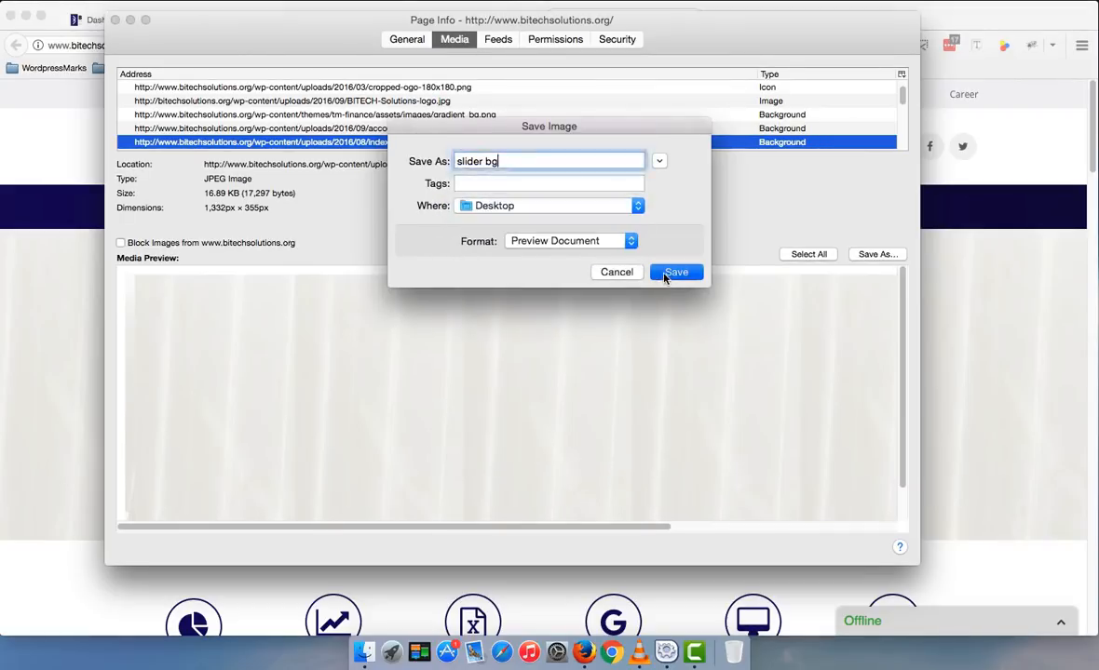
click(669, 271)
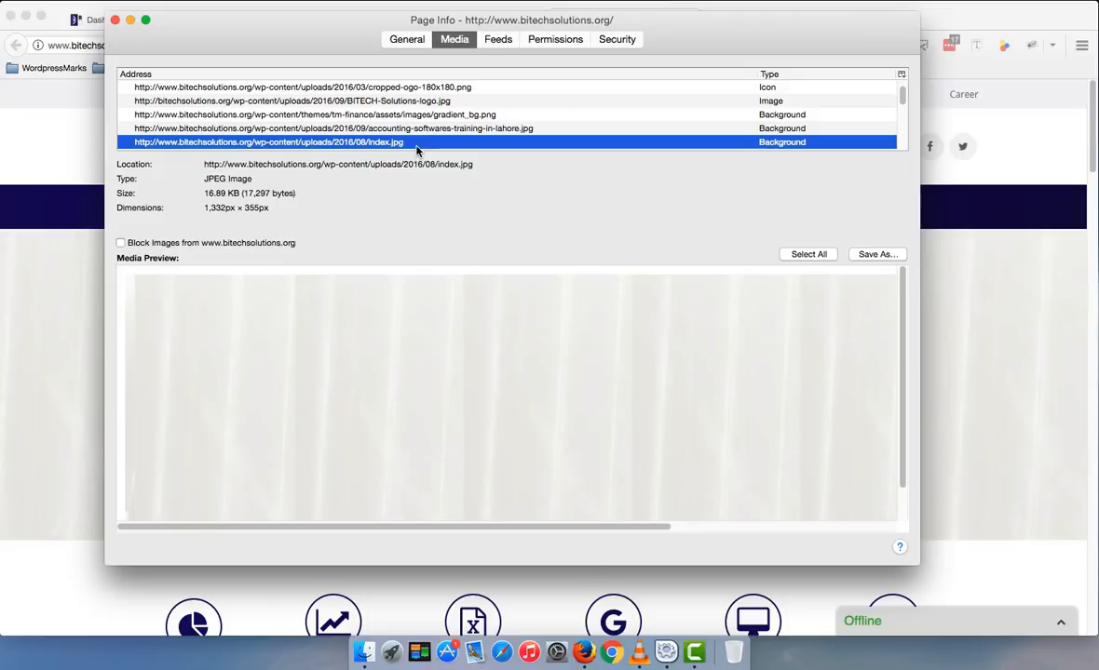
- Save the hooded character image final-2.png to the Desktop under its own name and return to the HomeSlider slide editor
key(Down)
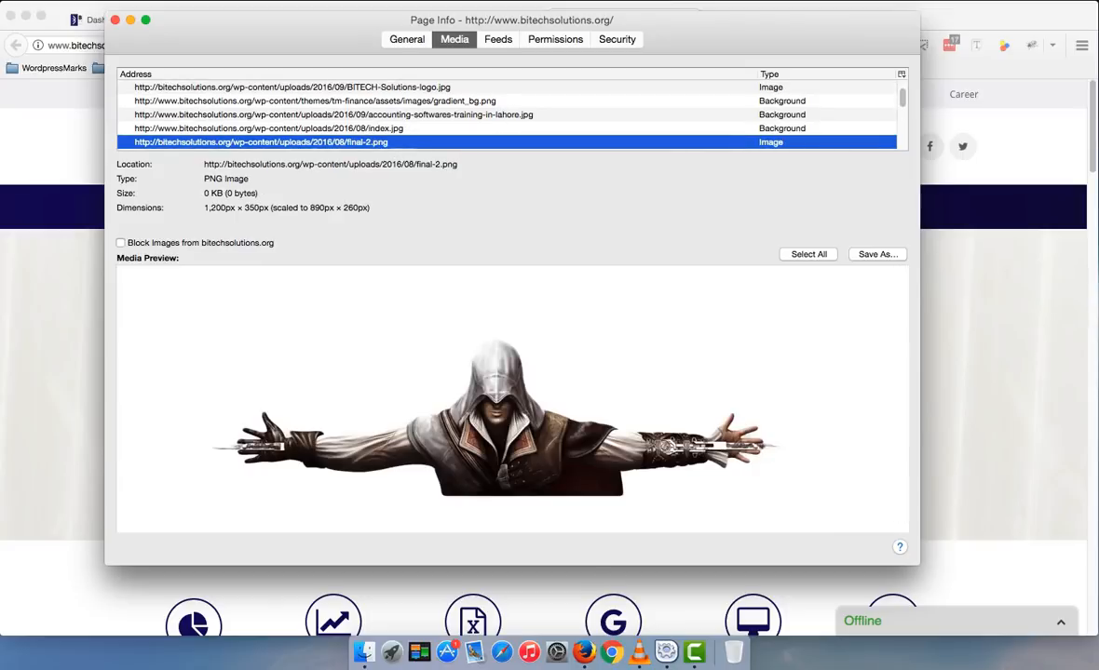
click(864, 257)
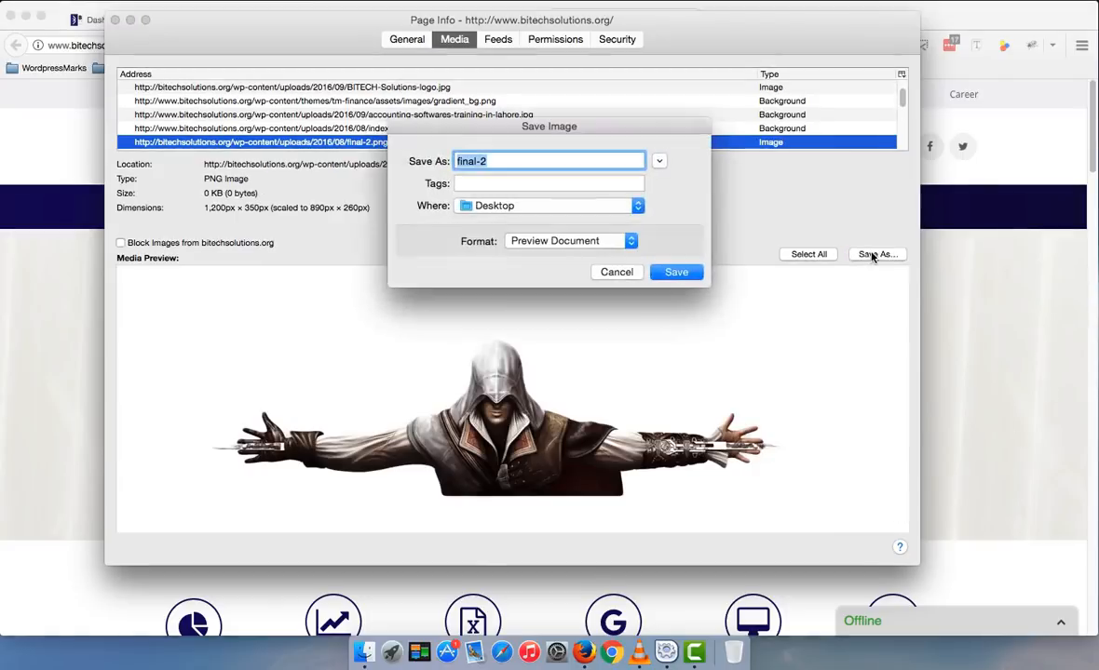
click(667, 274)
click(115, 20)
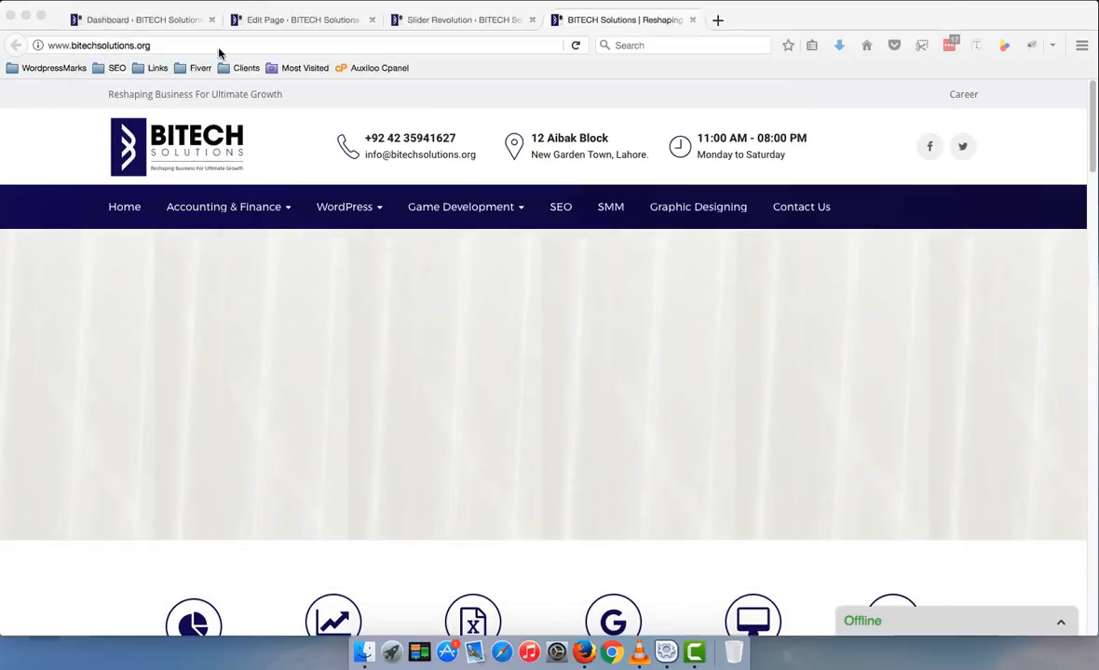
click(438, 19)
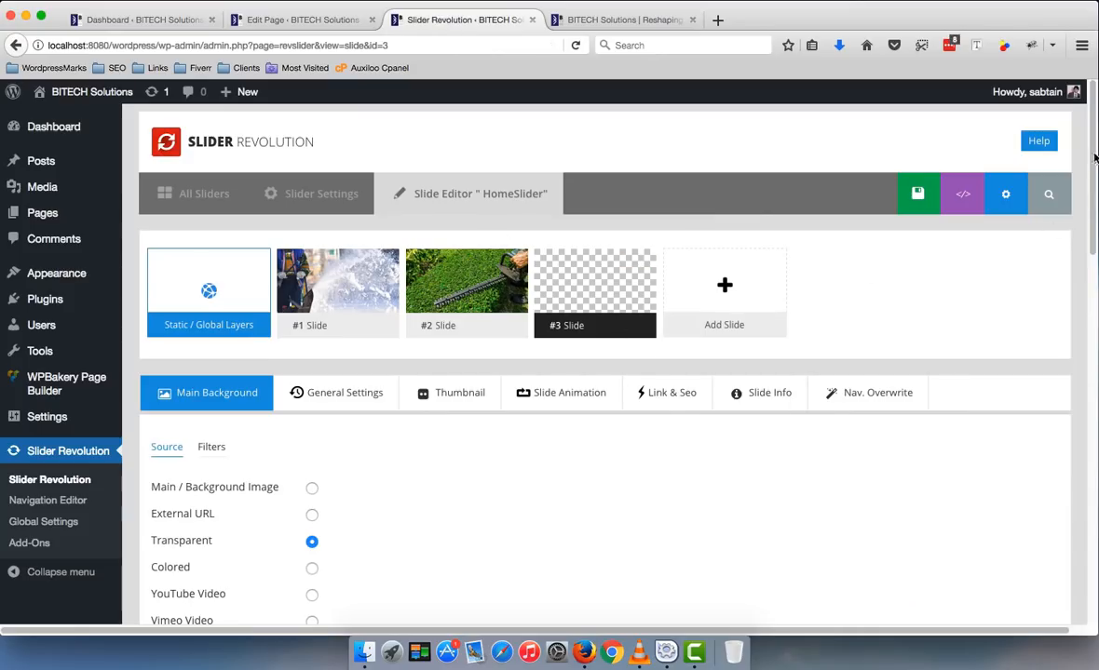
- Upload slider bg.jpg from the Desktop and insert it as the third slide's main background image
drag(1095, 158, 1095, 194)
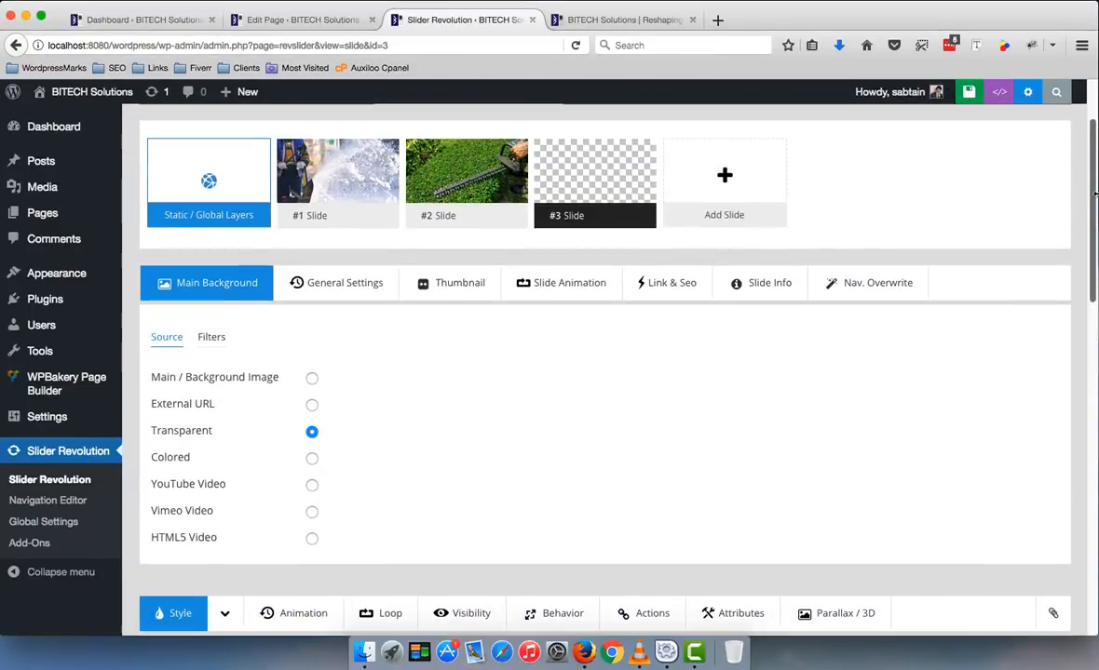
click(311, 380)
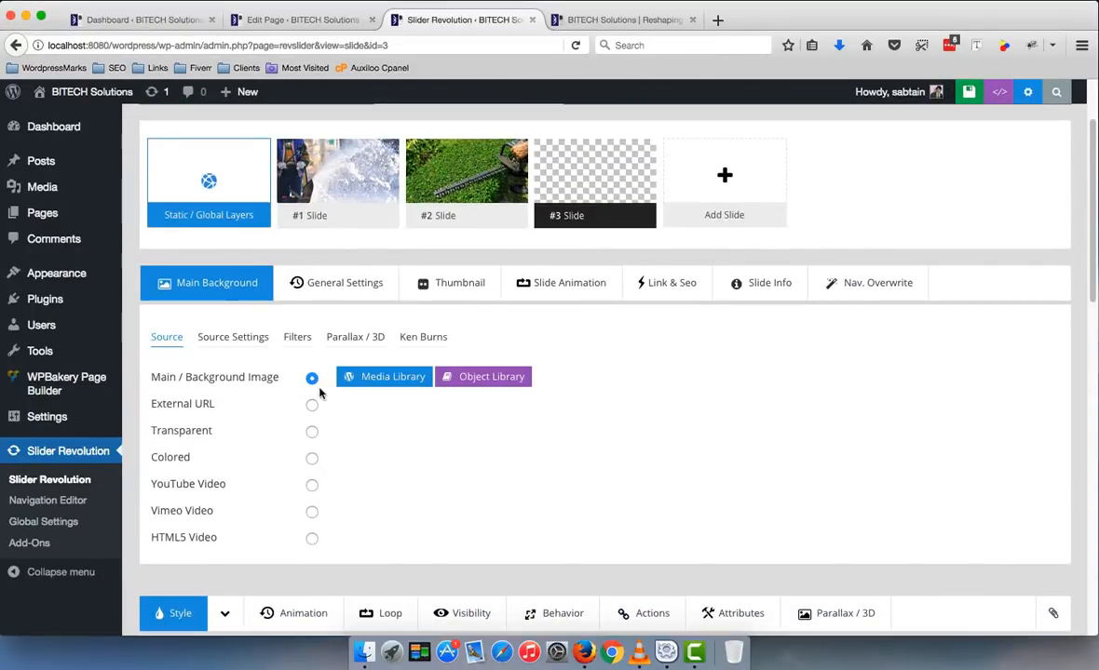
click(395, 381)
click(37, 155)
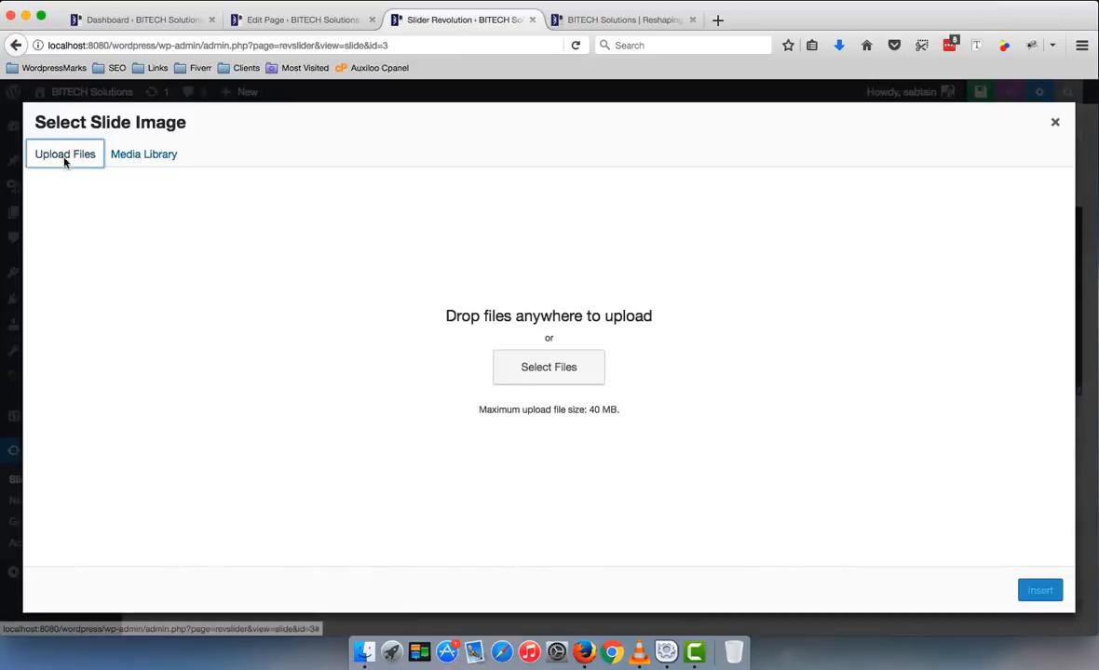
click(562, 377)
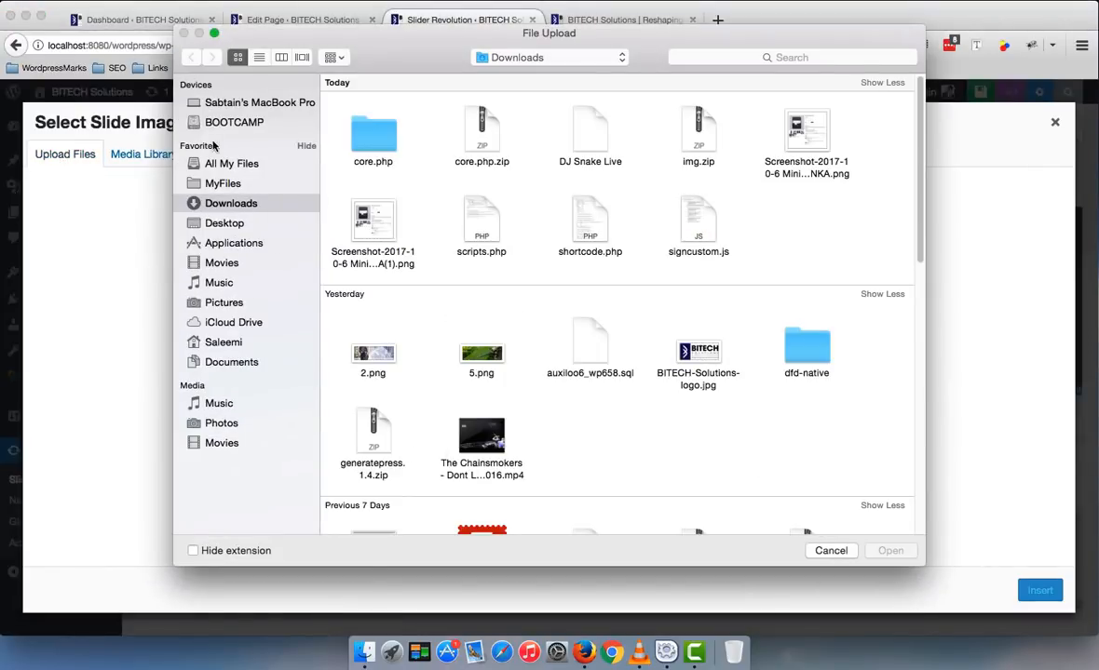
click(222, 224)
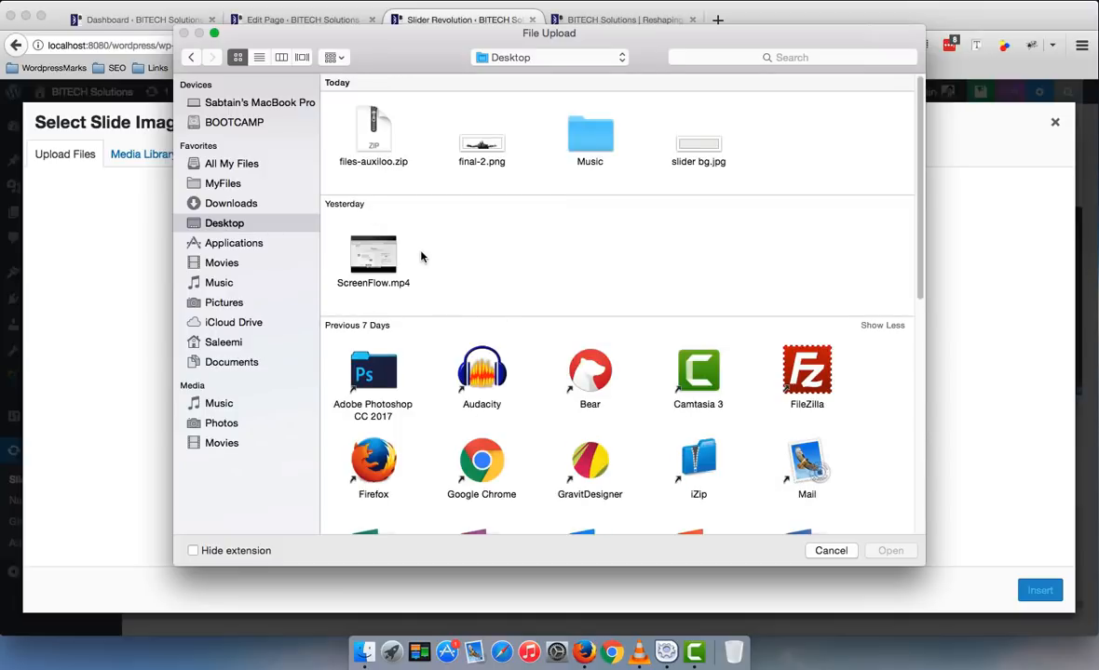
click(699, 146)
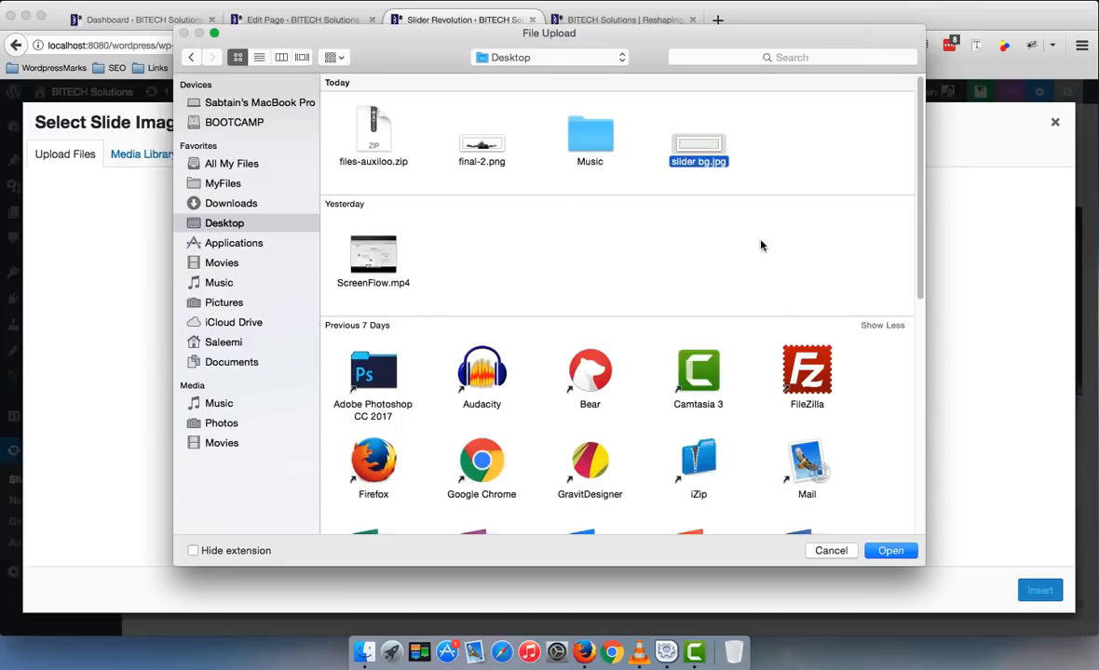
click(883, 550)
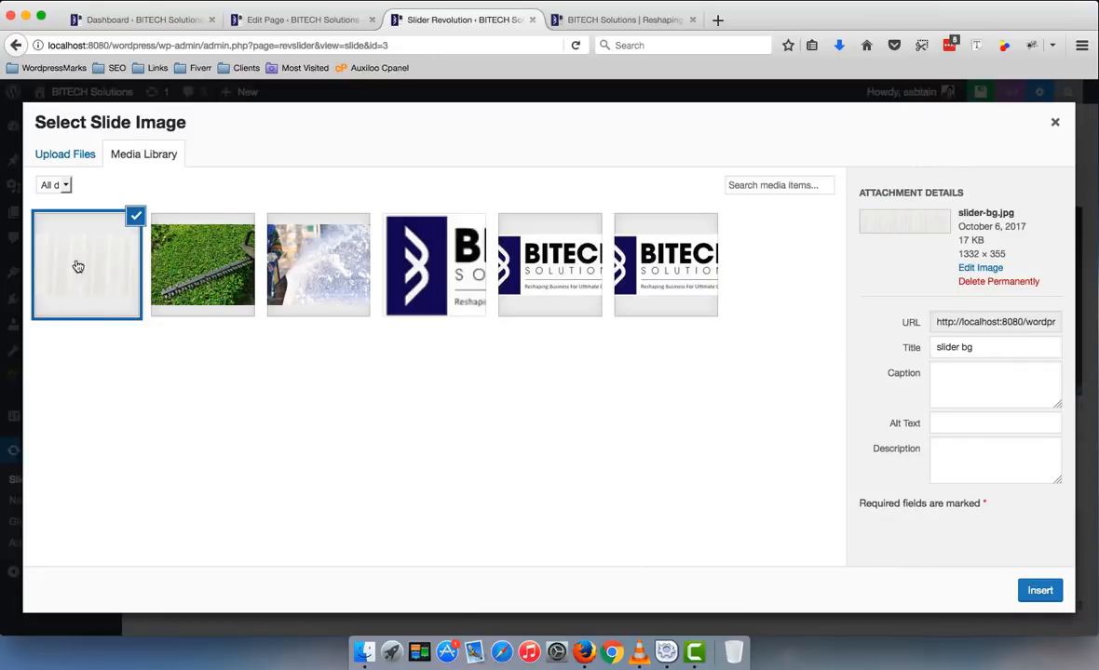
click(1040, 590)
scroll(639, 398, down, 5)
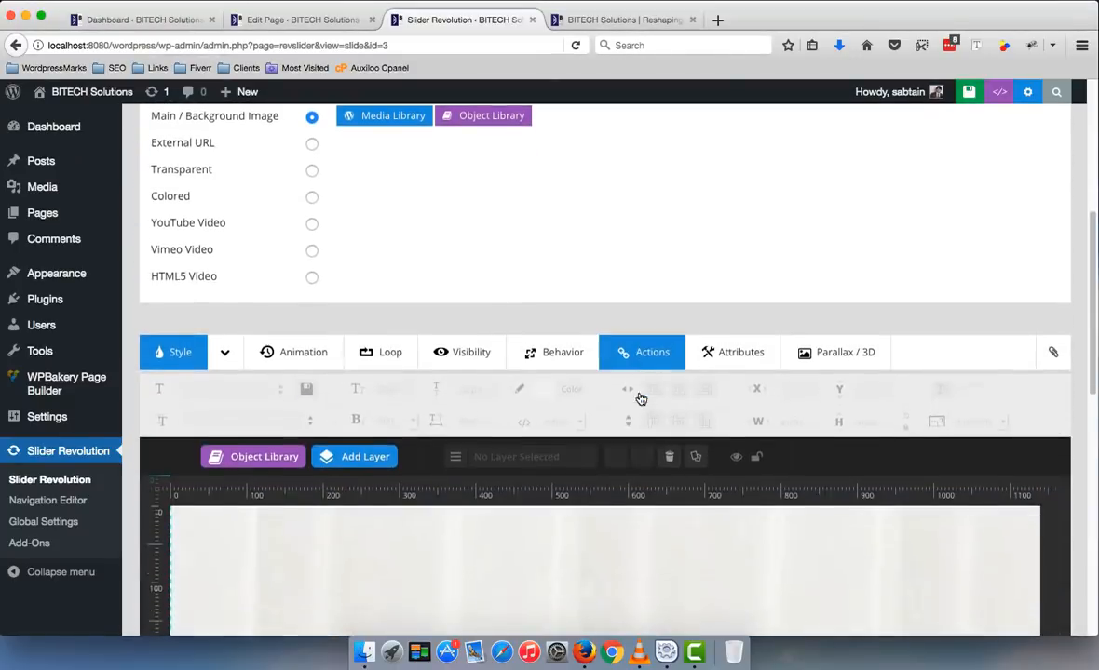
scroll(596, 428, down, 5)
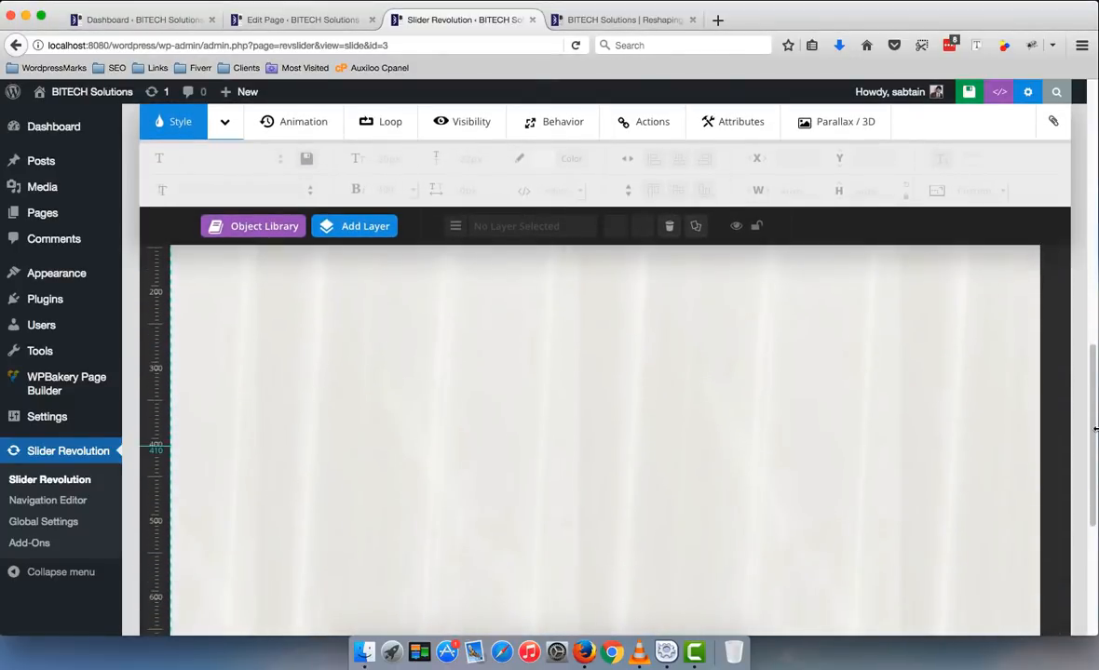
mouse_move(1094, 430)
mouse_down()
mouse_move(1094, 480)
mouse_move(1095, 437)
mouse_up()
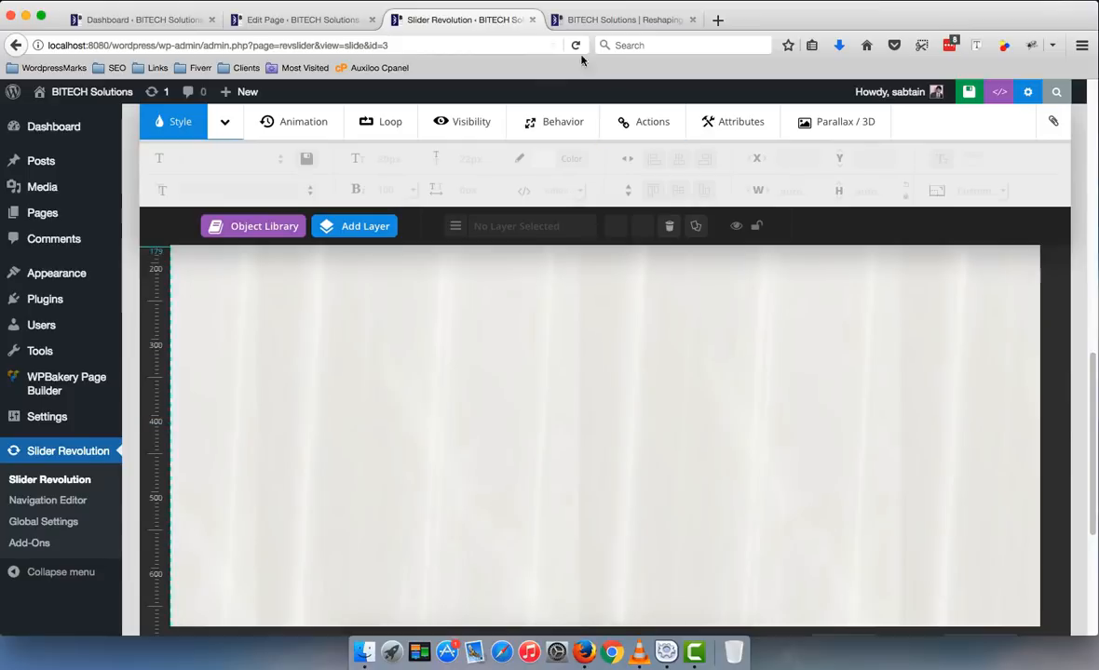
- Check the Game Development slide on the BITECH Solutions site, and add a text layer reading "Game Development" to the third slide in the slide editor
click(578, 21)
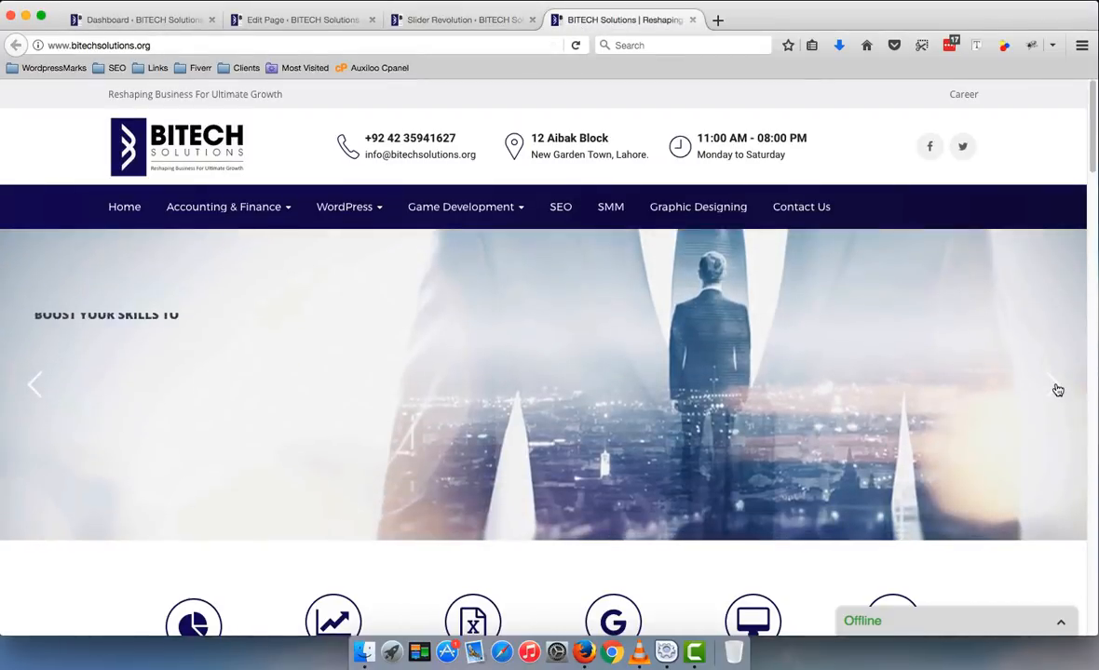
click(1057, 390)
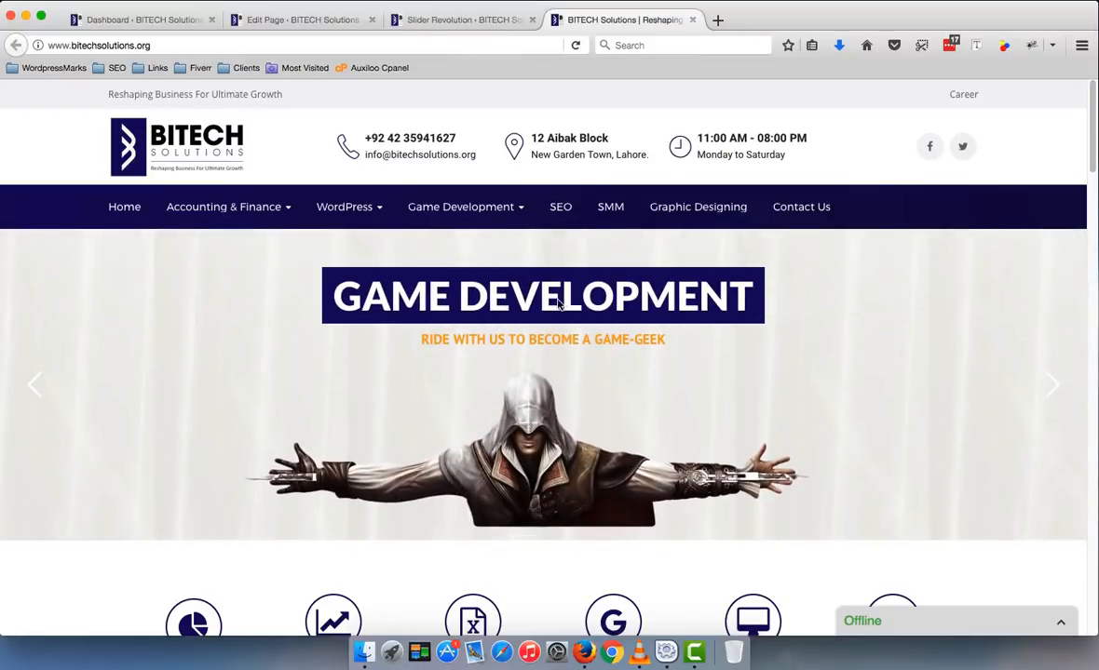
click(480, 20)
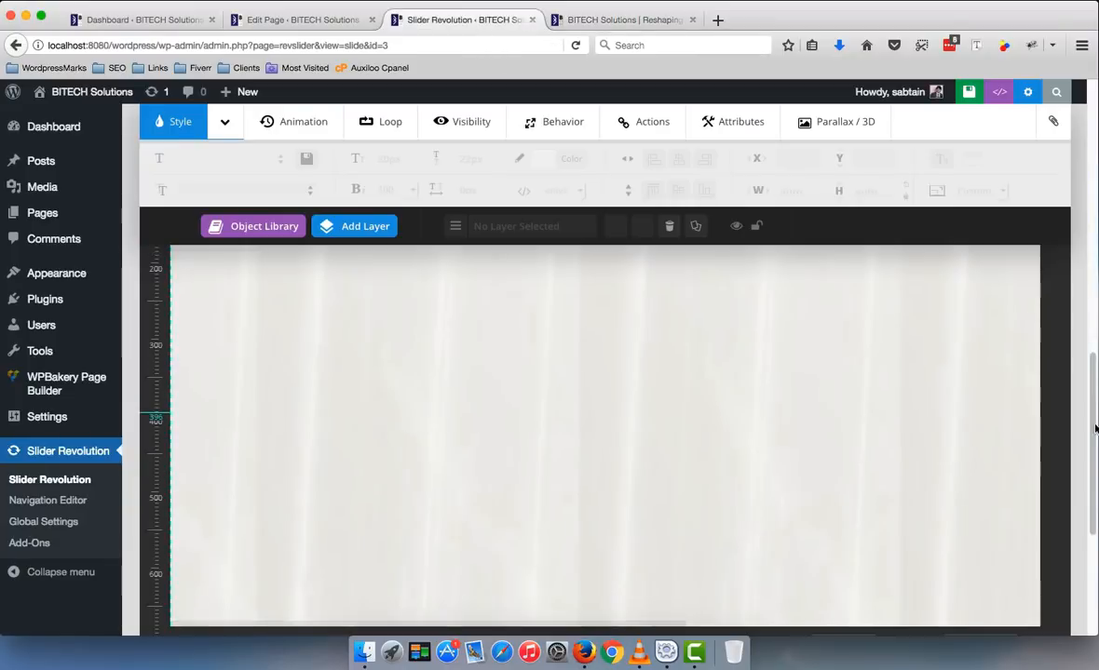
scroll(1094, 419, up, 3)
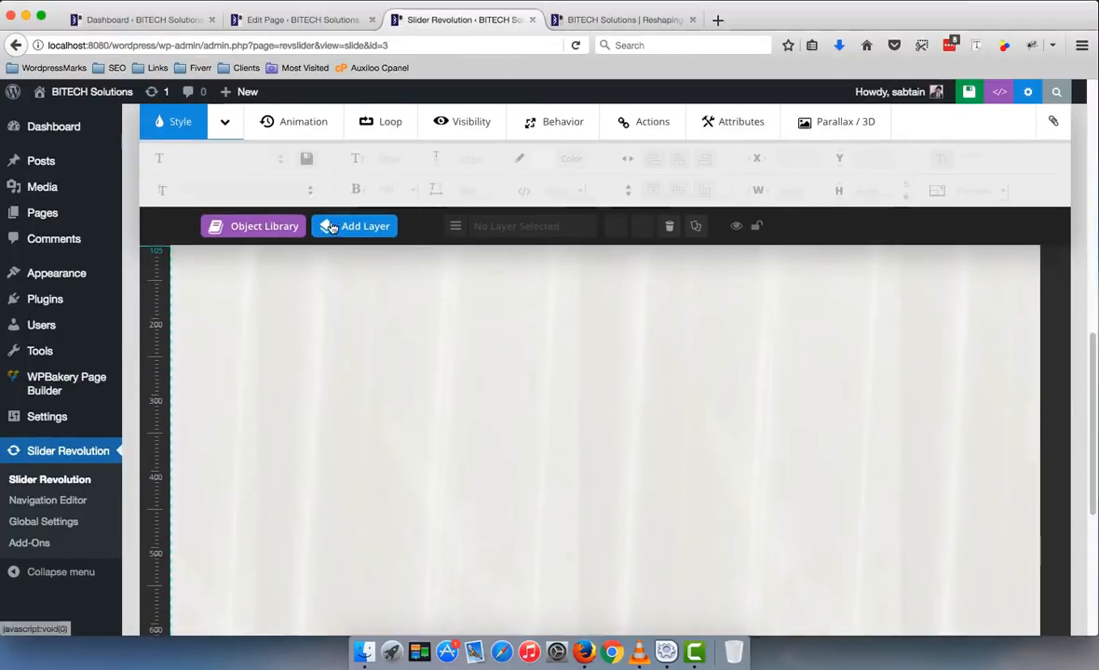
click(350, 267)
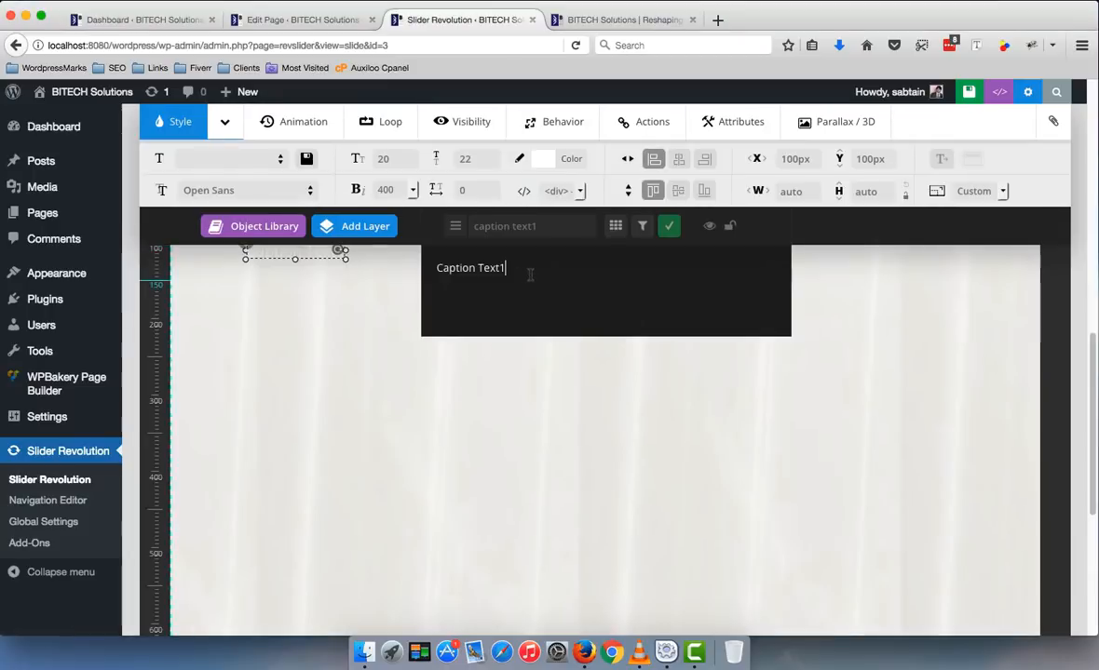
text(Fa)
key(BackSpace)
key(BackSpace)
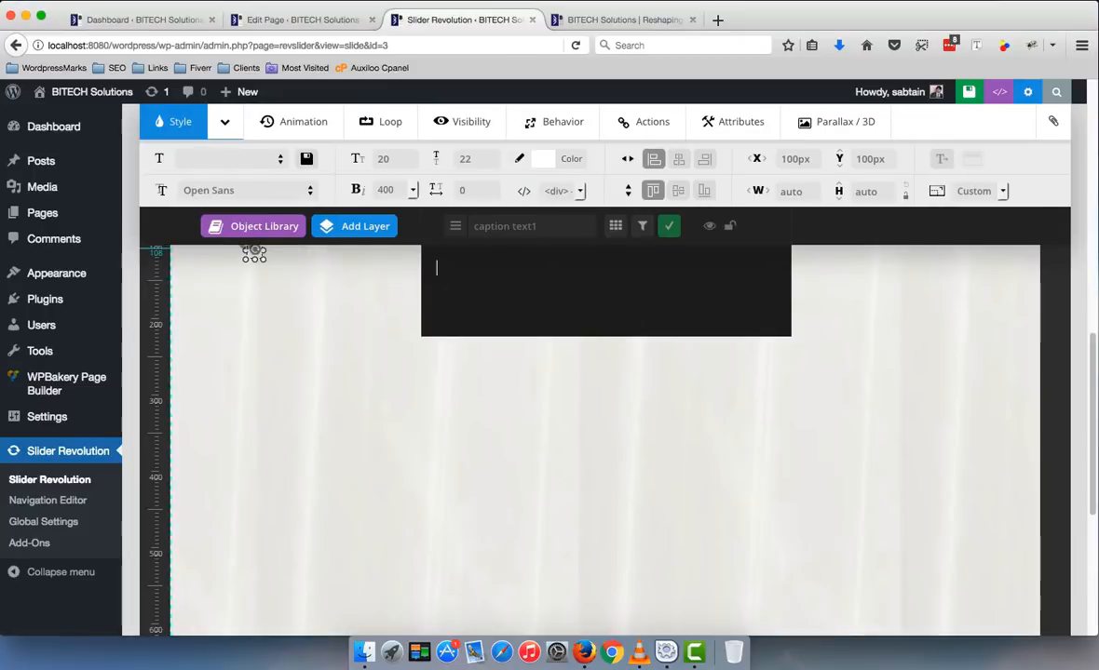
text(Game Dee)
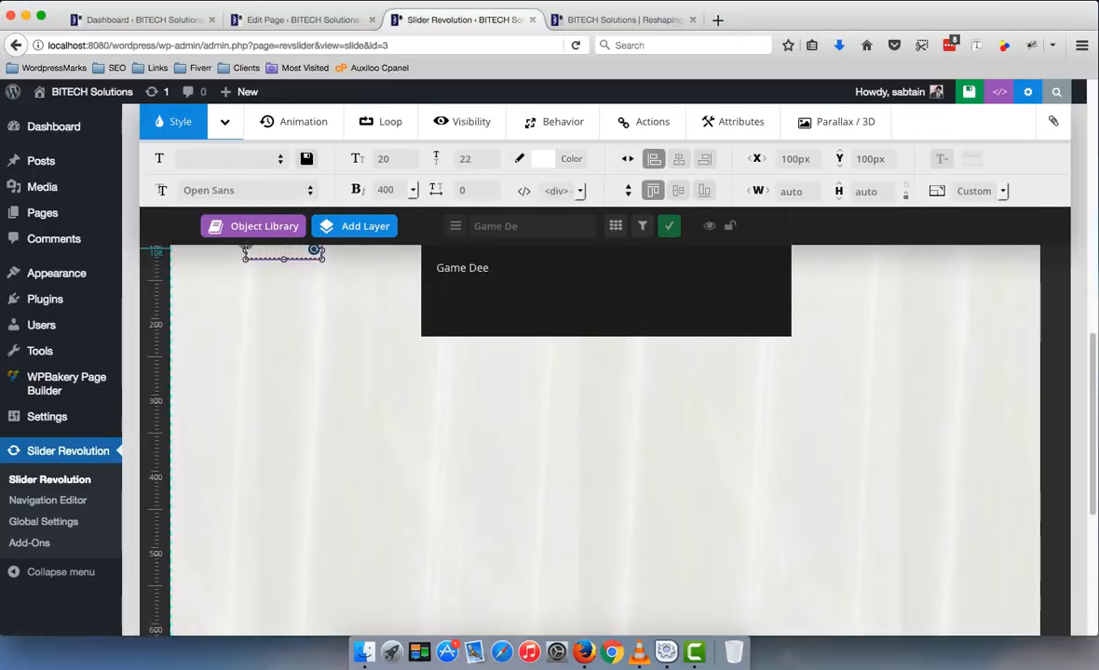
key(BackSpace)
text(velopment)
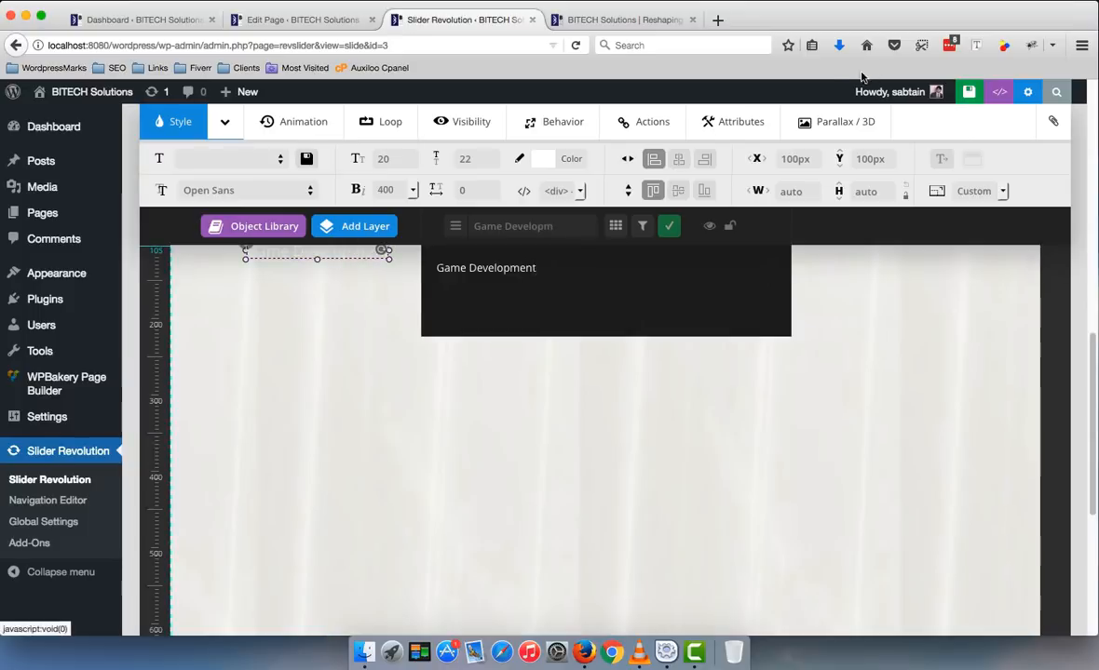
click(668, 226)
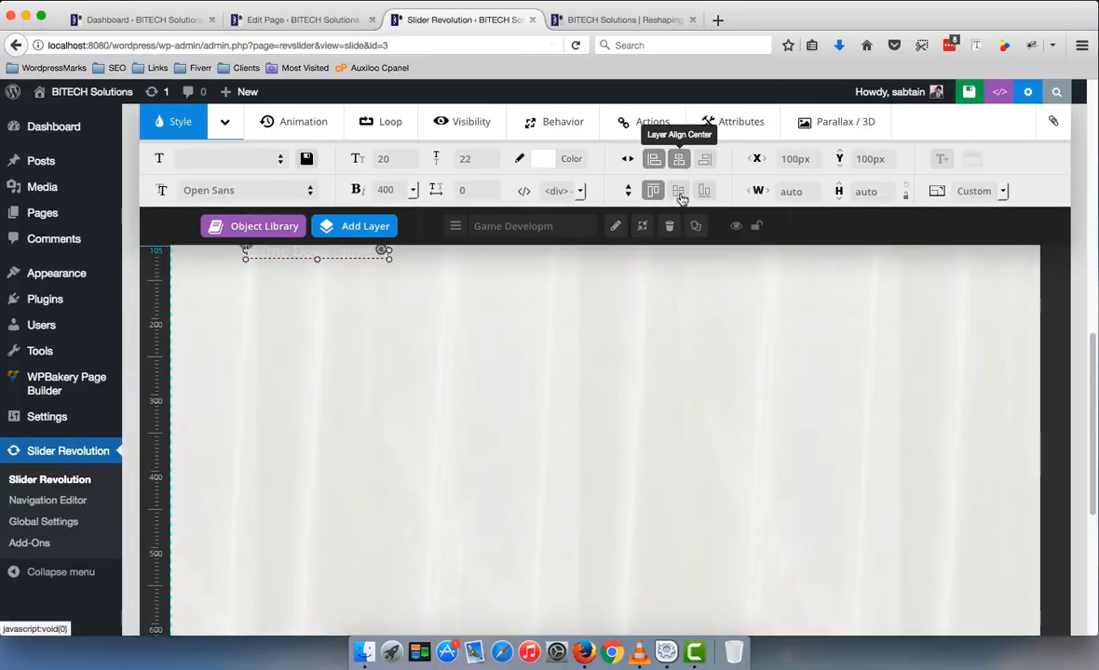
- Center the Game Development text layer horizontally and vertically on the slide
click(679, 159)
click(683, 191)
scroll(881, 496, down, 2)
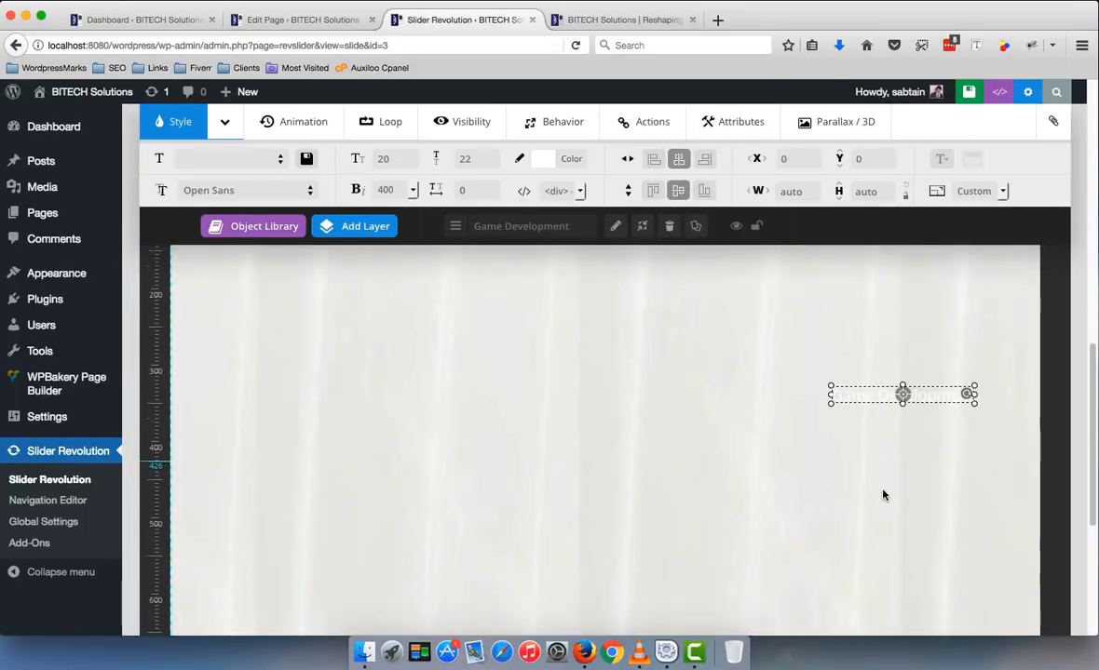
scroll(912, 486, down, 3)
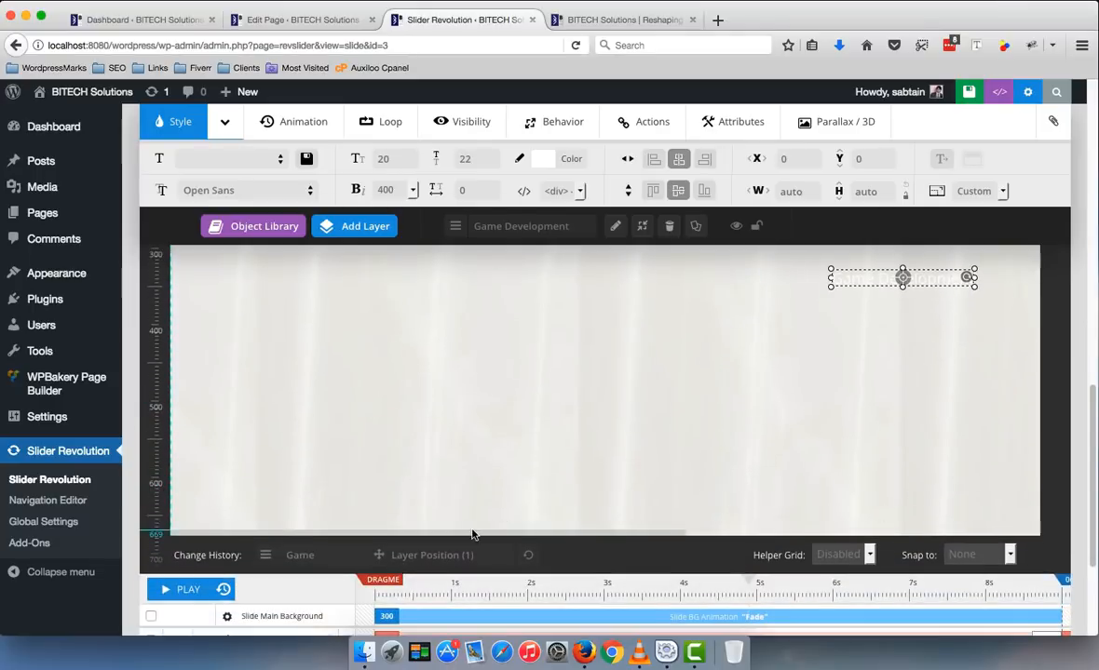
drag(501, 537, 691, 535)
scroll(1095, 433, up, 4)
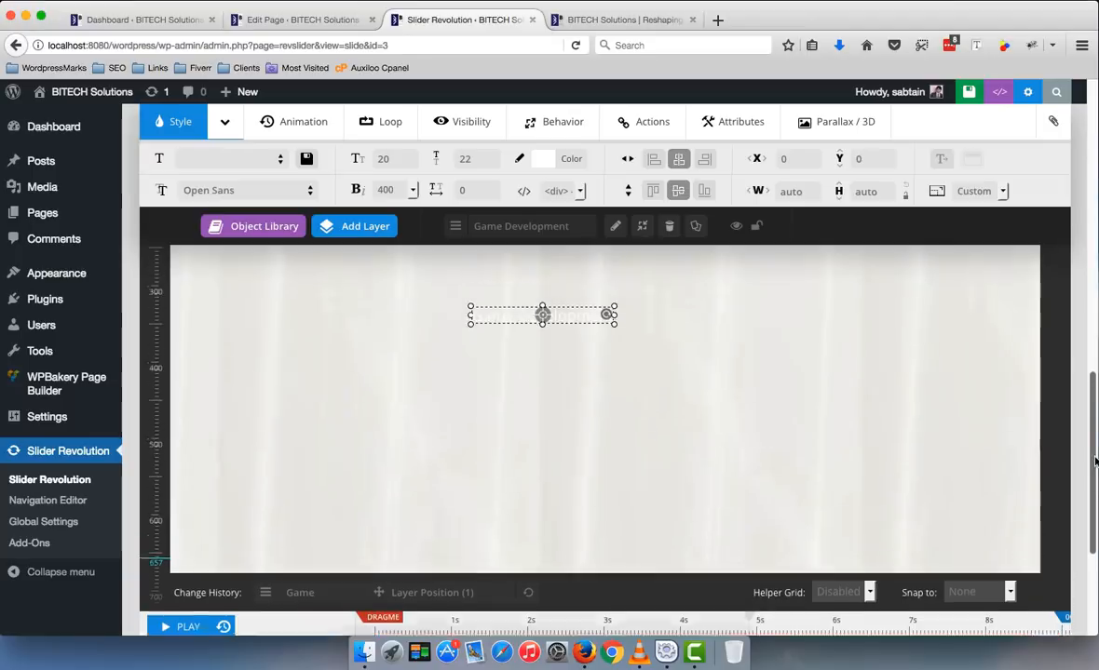
- Compare the caption with the BITECH Solutions slide and set the Game Development layer's font size and line height to 62 px
click(596, 20)
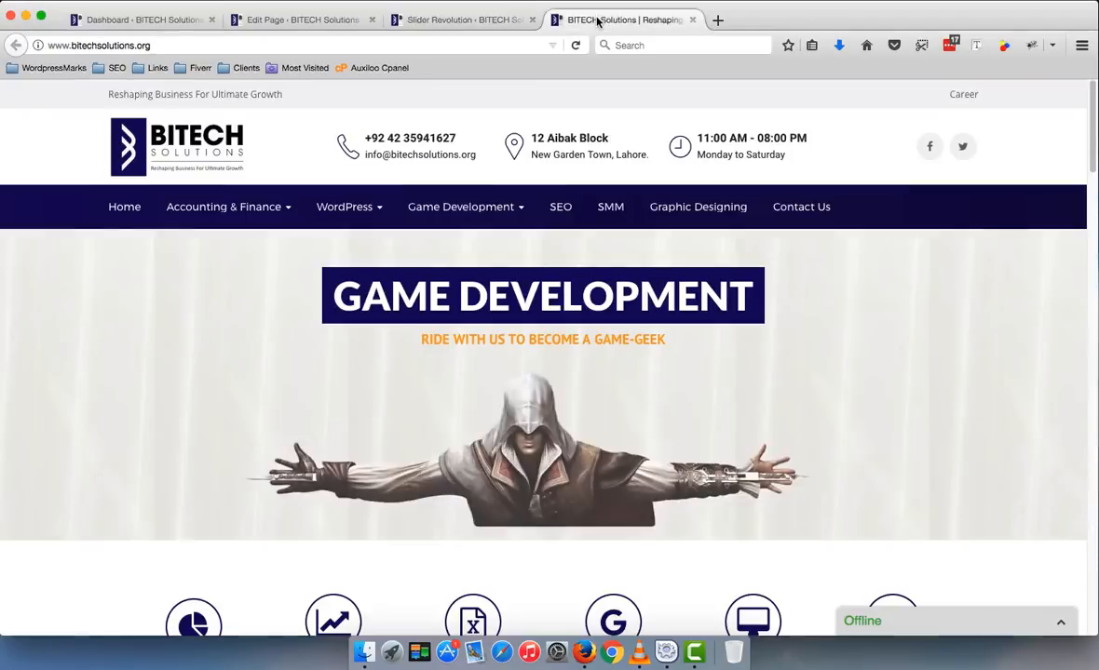
click(461, 19)
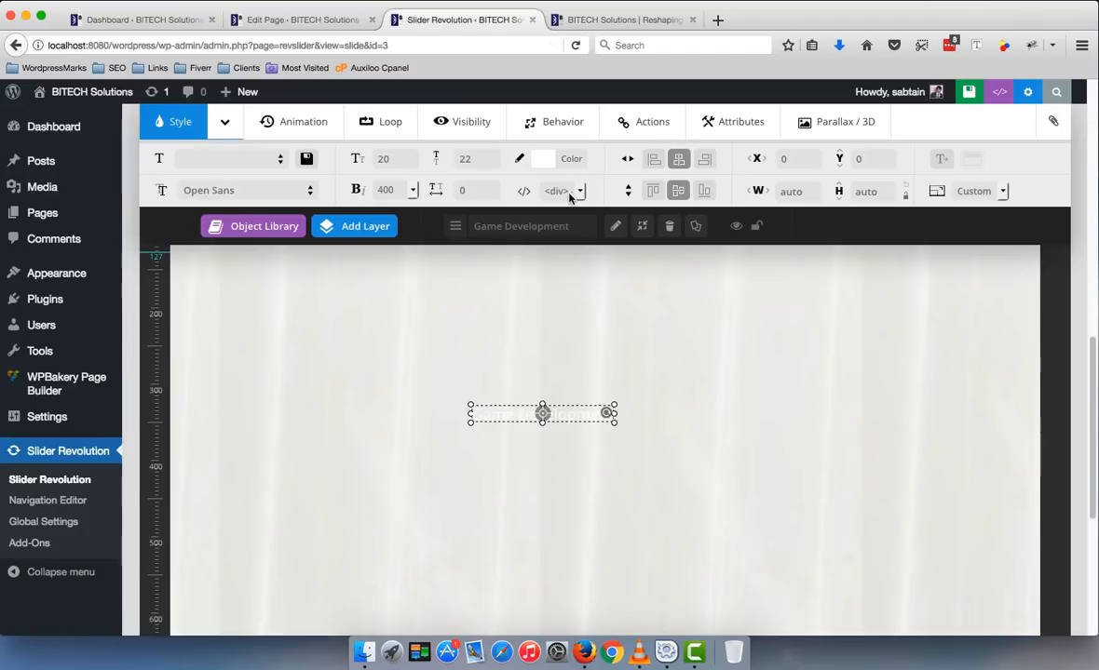
click(596, 20)
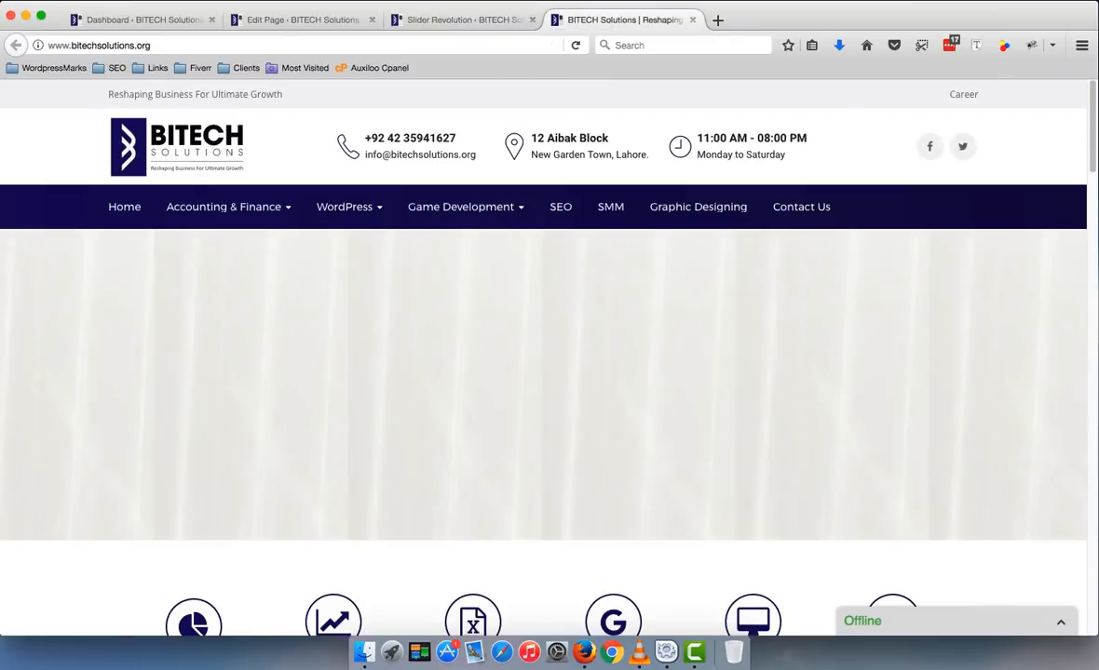
click(465, 19)
click(383, 160)
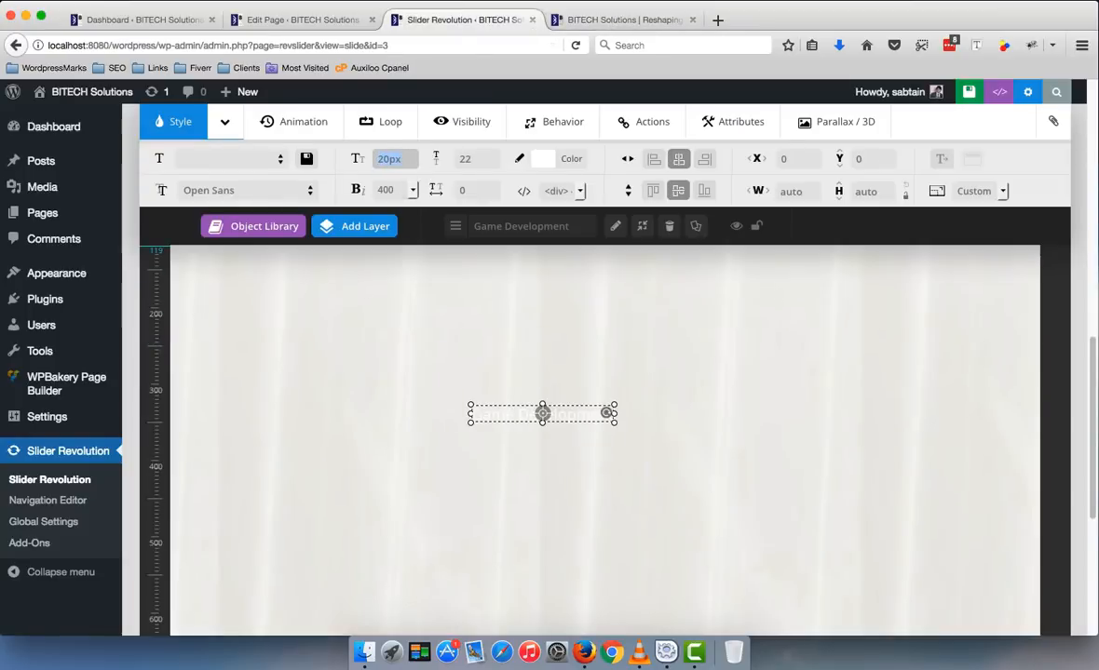
text(62)
key(Tab)
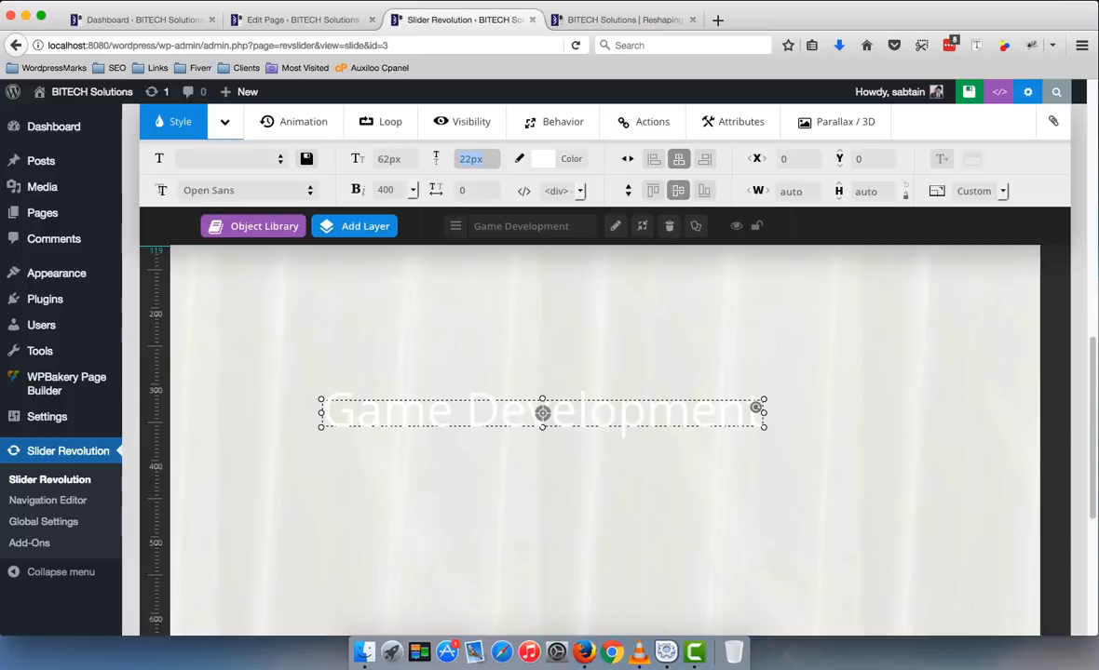
key(Tab)
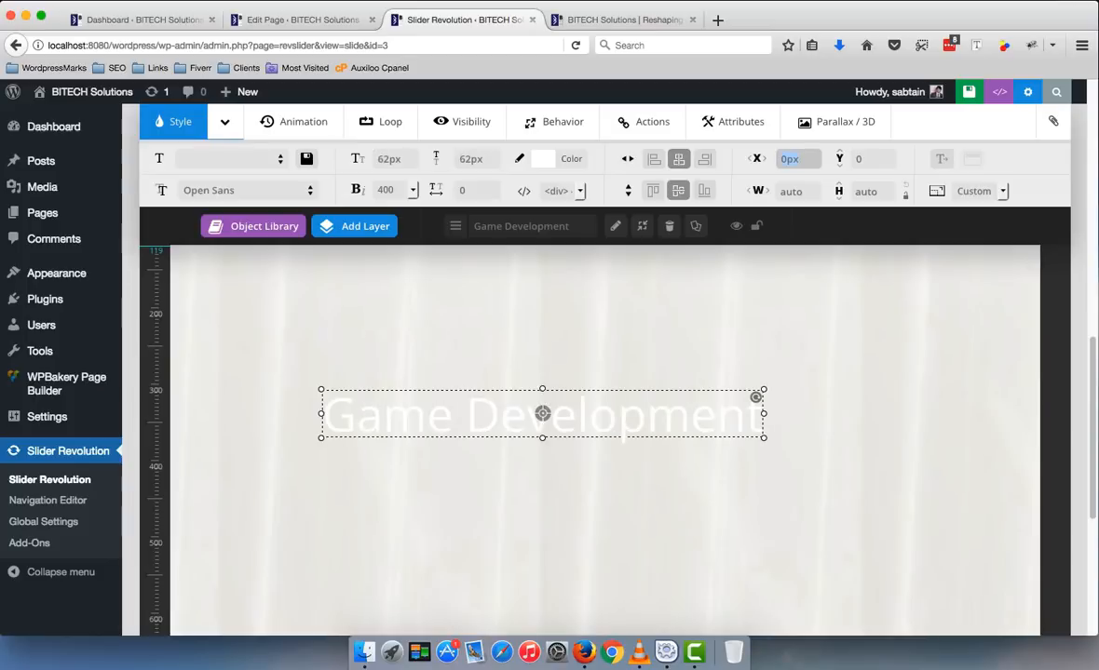
- Set the Game Development layer's font family to Poppins and its font weight to 700
click(410, 190)
click(269, 187)
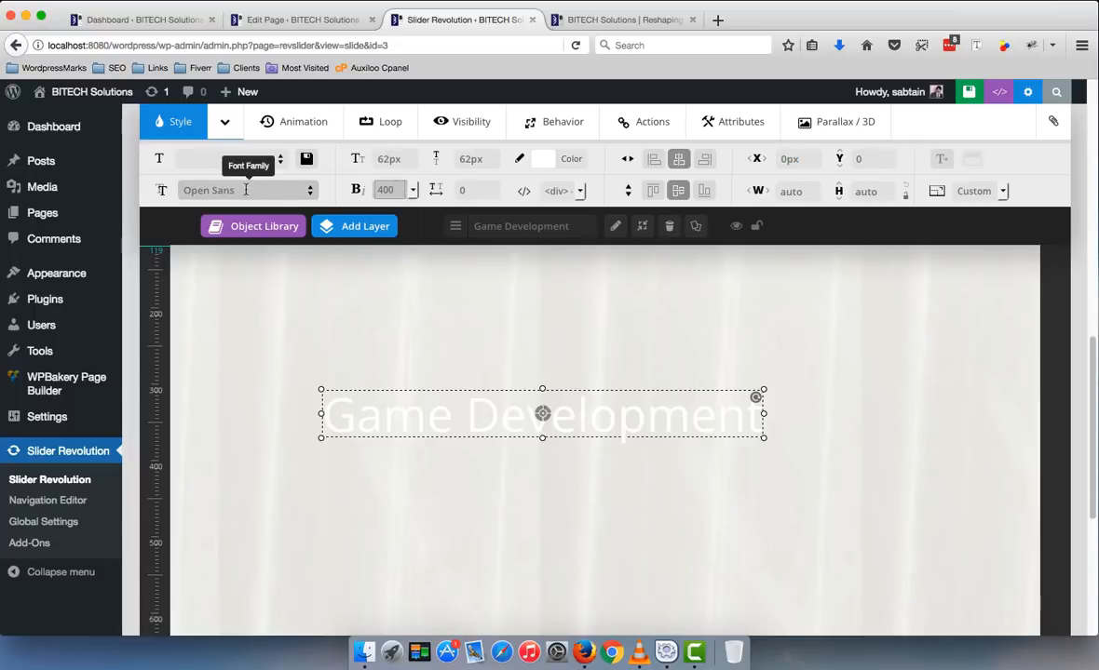
click(276, 191)
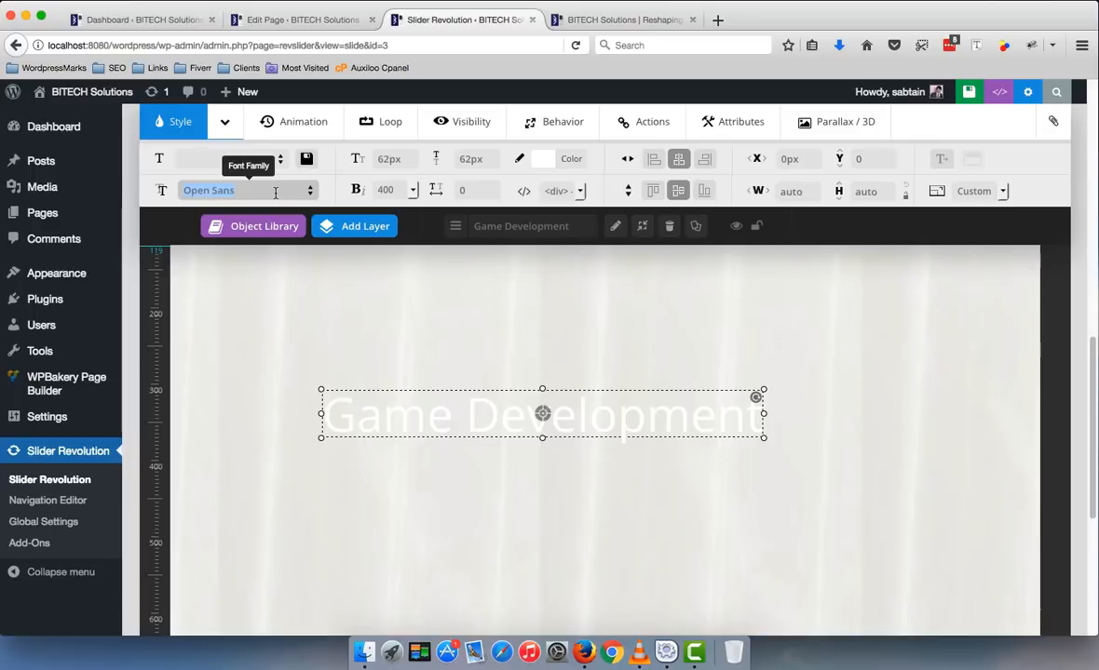
text(pop)
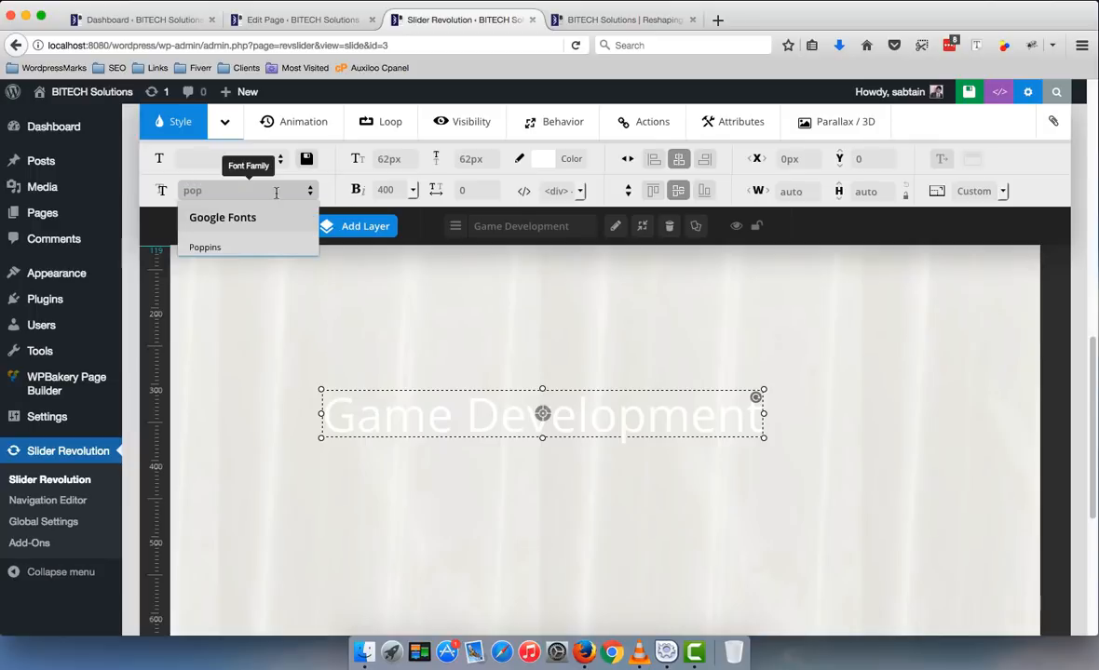
key(Return)
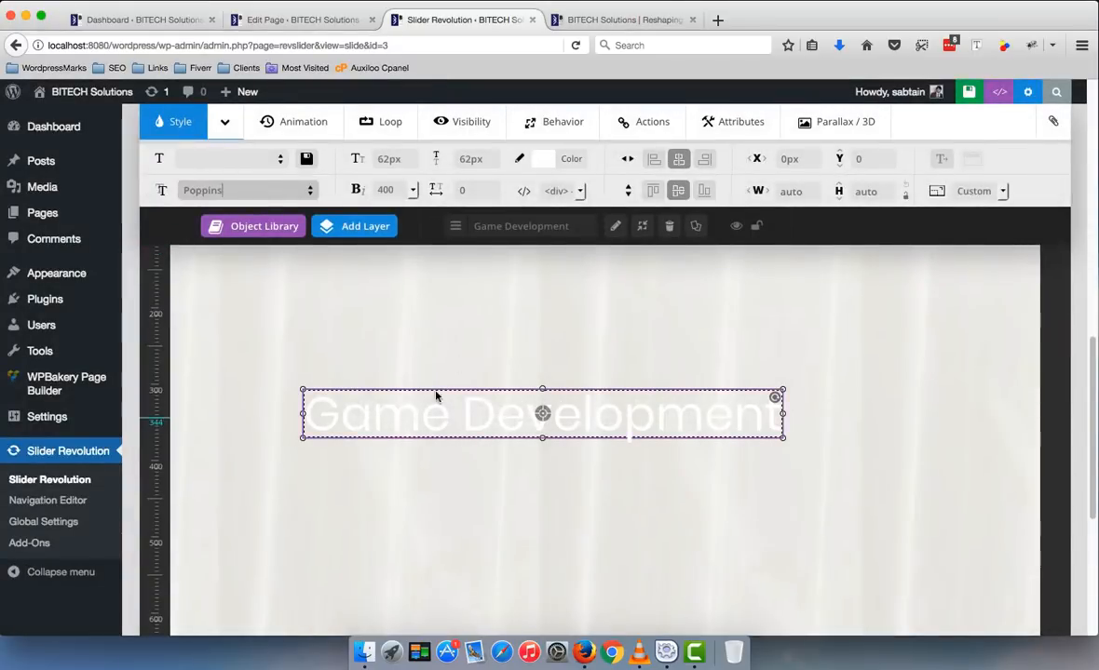
click(389, 190)
click(392, 259)
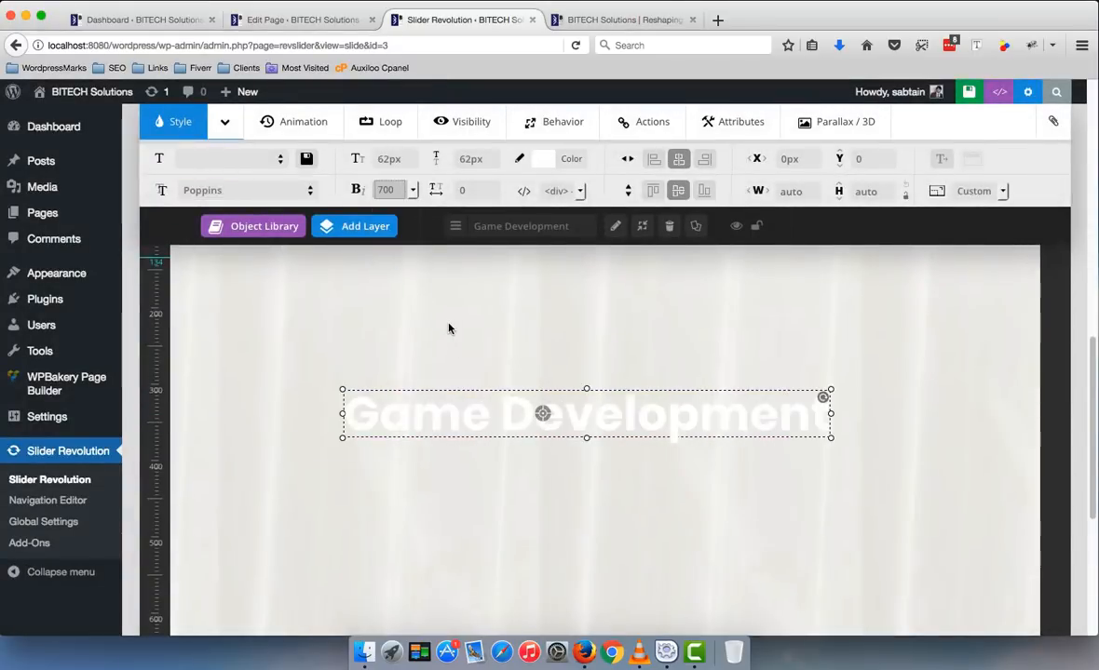
- Set the Game Development layer's text transform to Uppercase in the advanced font styling
click(225, 124)
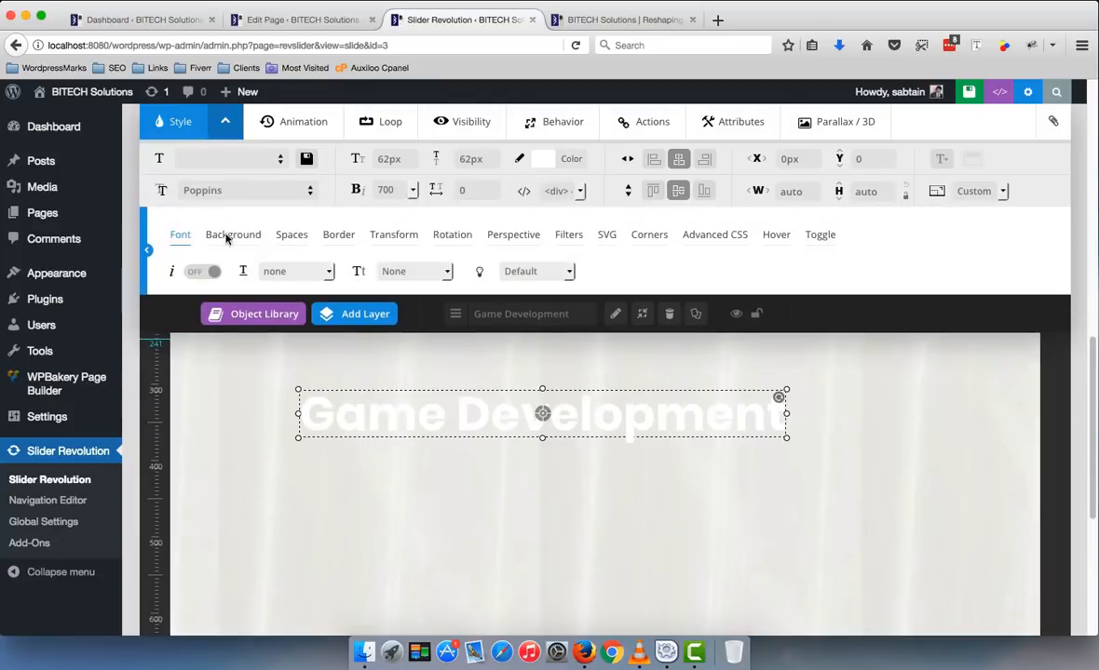
click(279, 274)
click(412, 271)
click(416, 274)
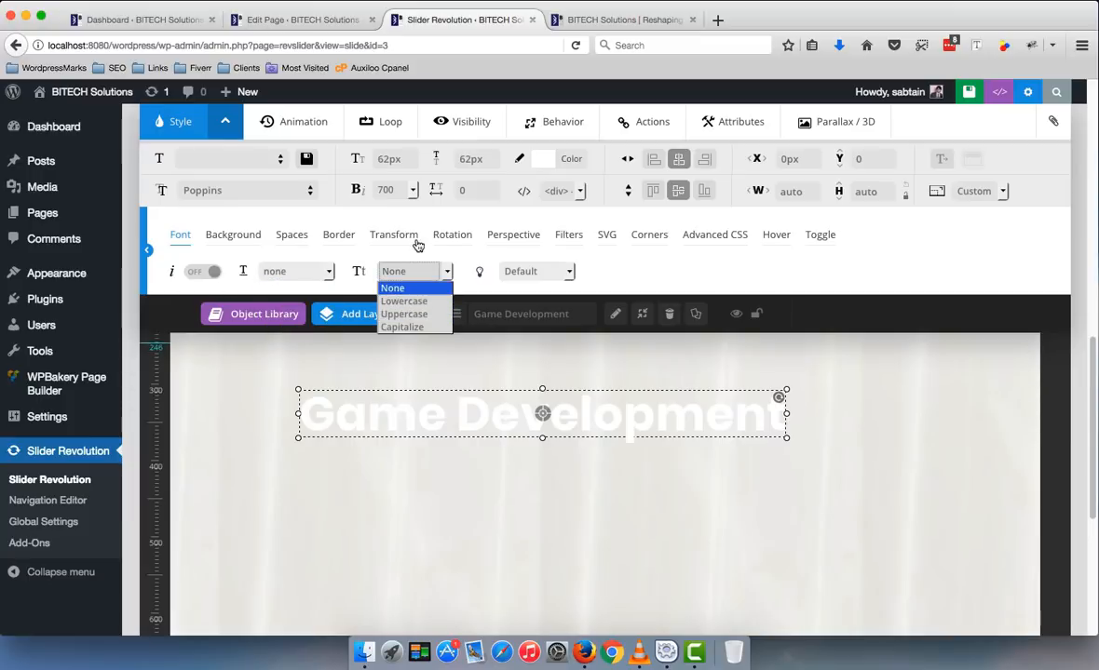
click(416, 316)
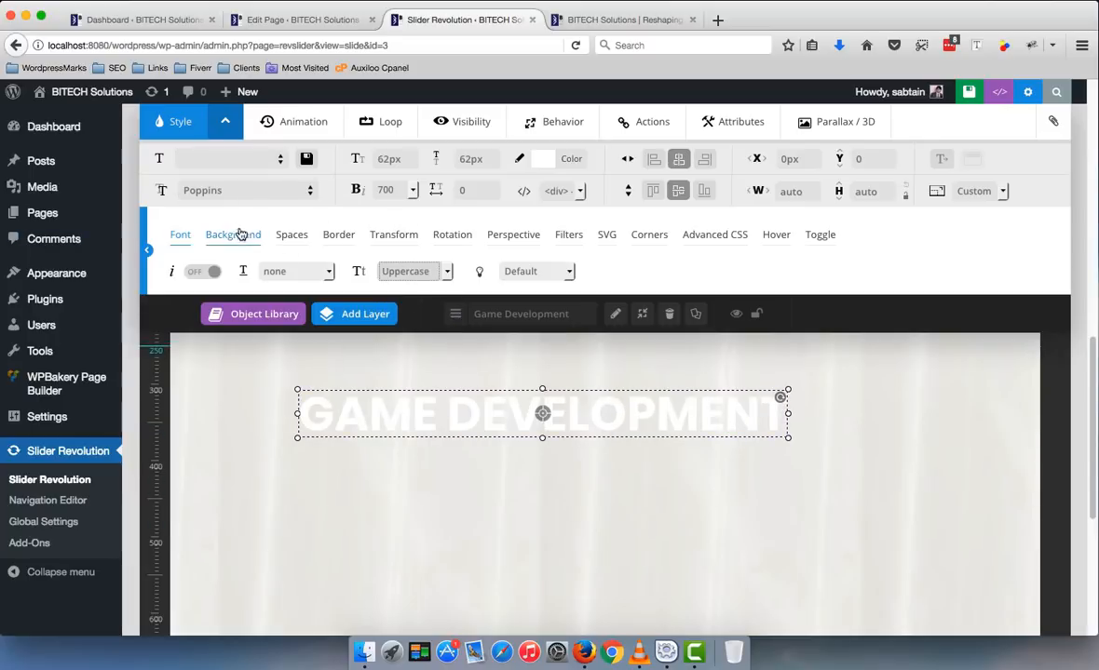
- Give the Game Development layer a solid dark purple-blue background, #2c0b77 at 100% opacity, modelled on the BITECH Solutions caption
click(232, 234)
click(205, 274)
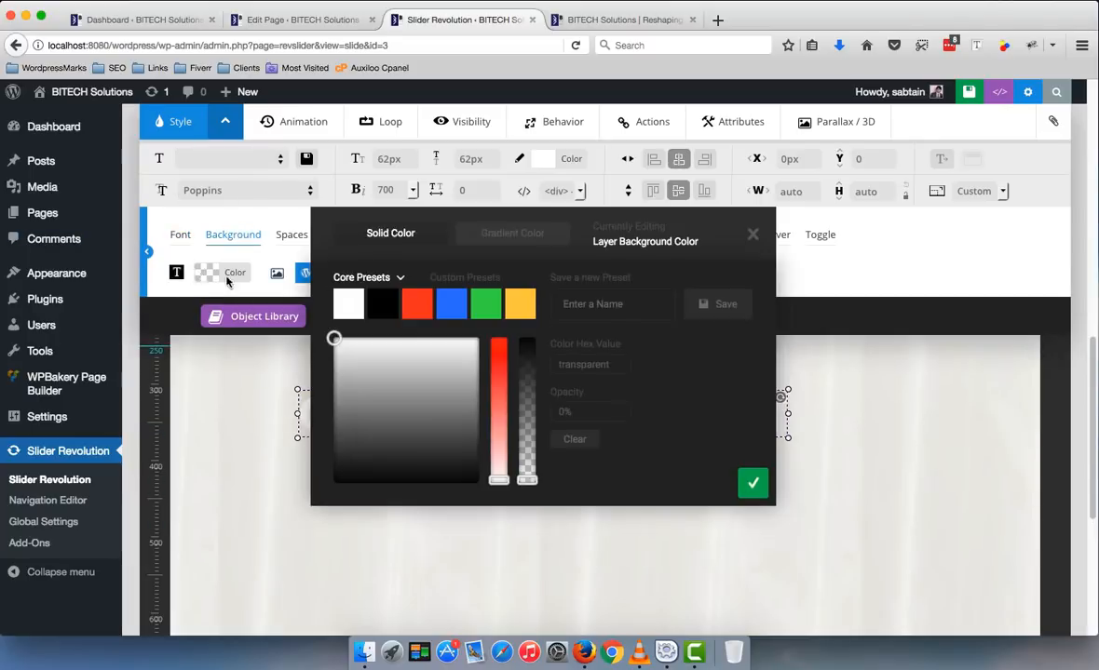
click(667, 20)
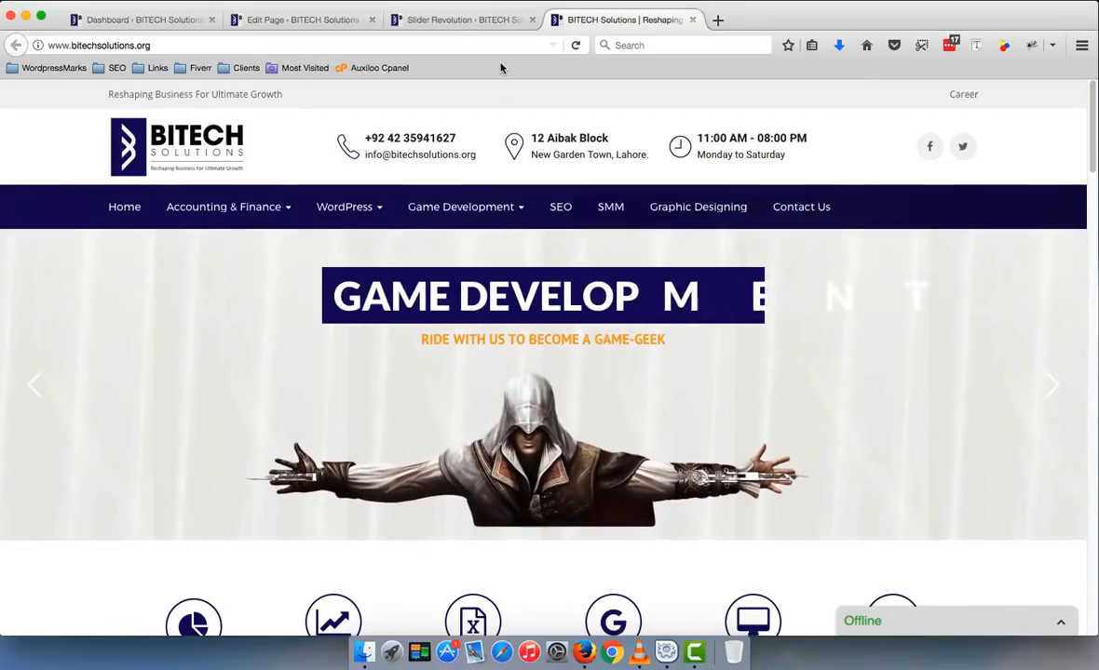
click(483, 20)
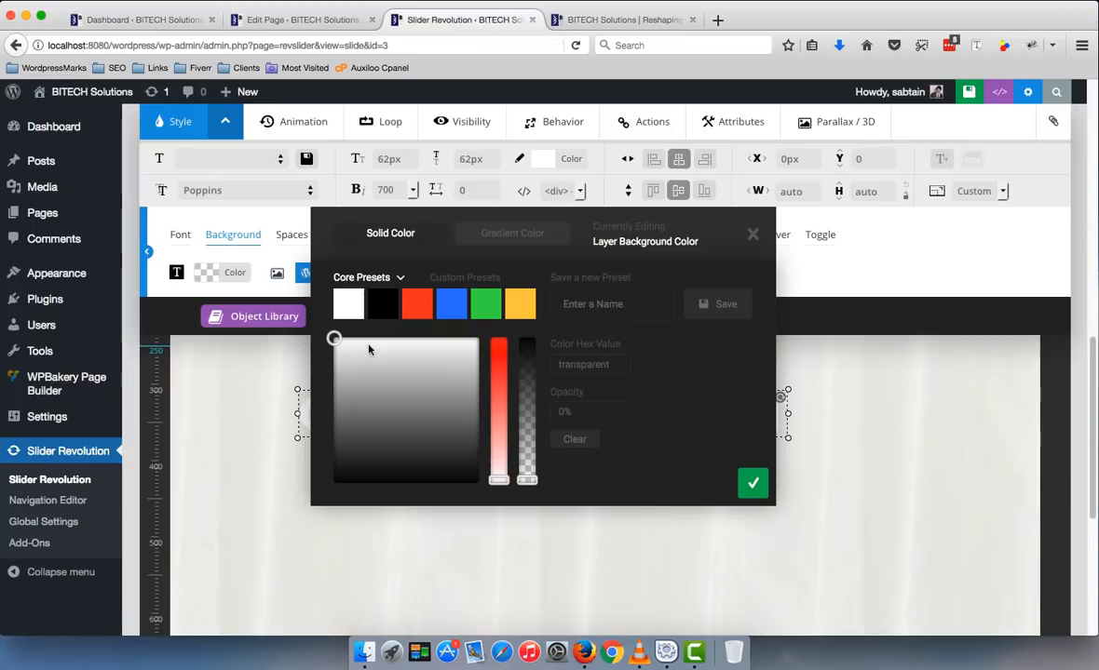
click(451, 304)
drag(420, 341, 425, 393)
mouse_move(500, 340)
mouse_down()
mouse_move(503, 385)
mouse_move(500, 360)
mouse_up()
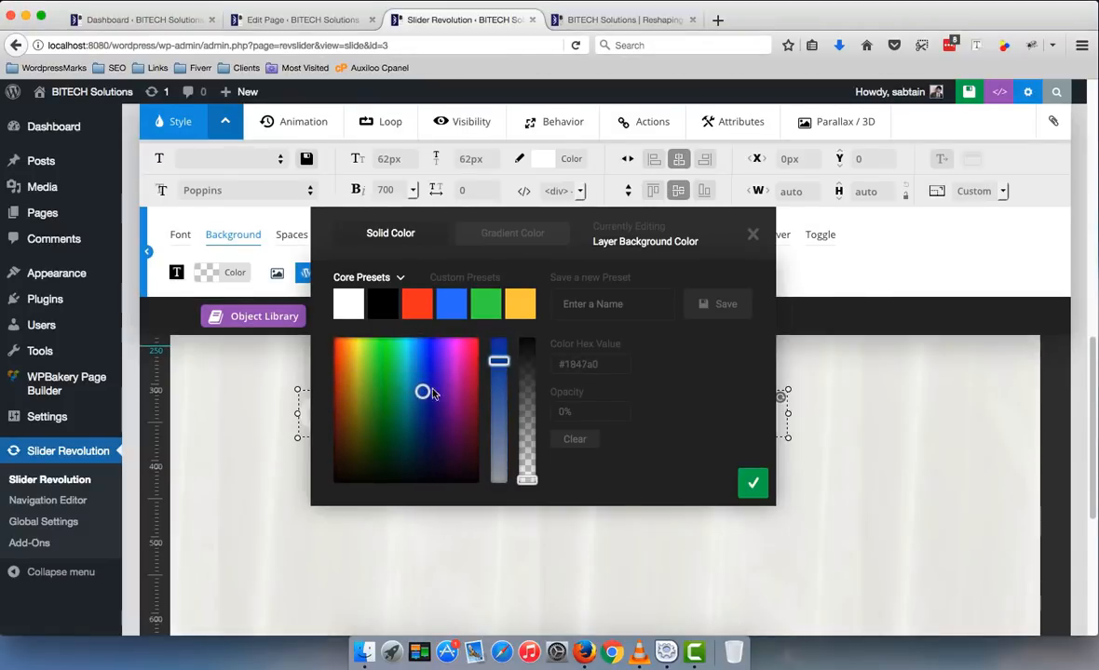
drag(424, 389, 434, 407)
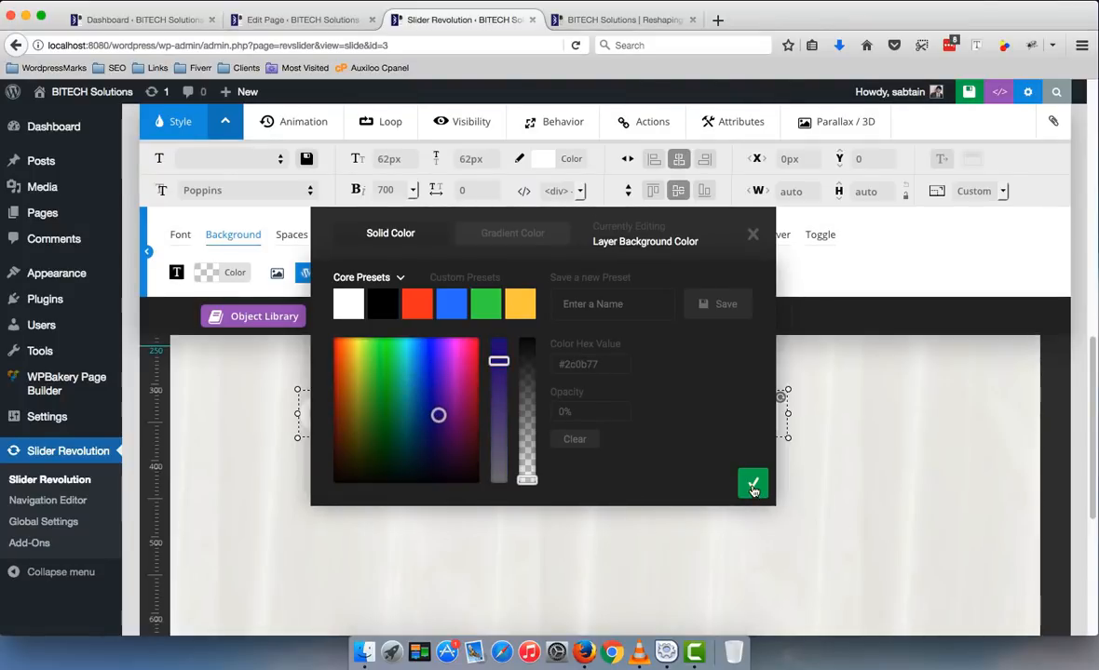
drag(527, 473, 528, 339)
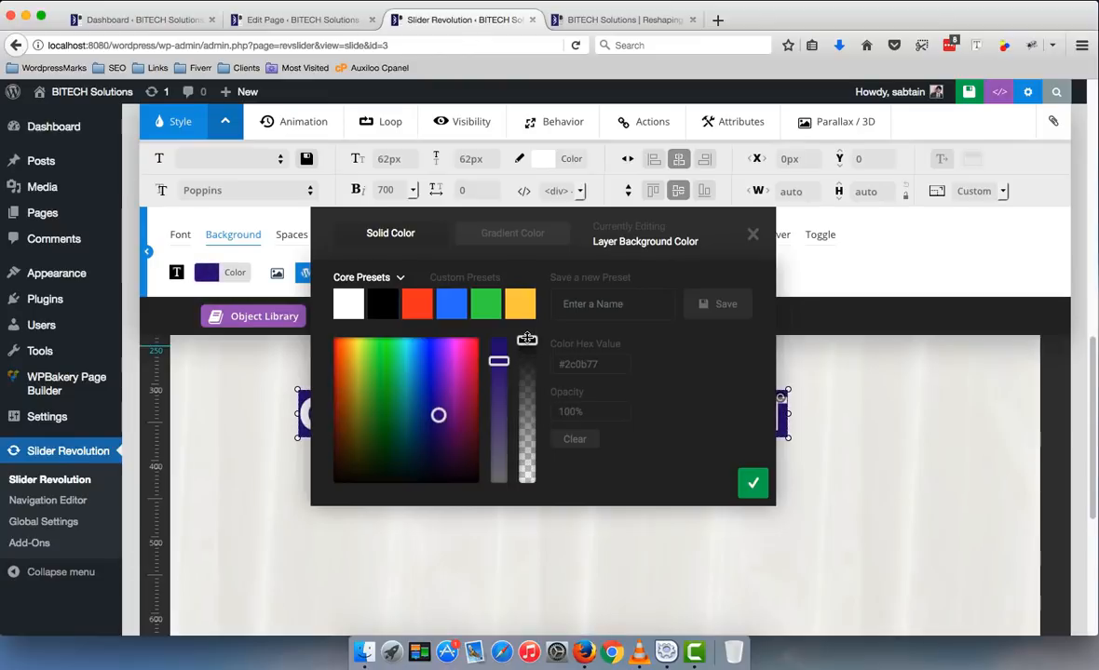
click(752, 485)
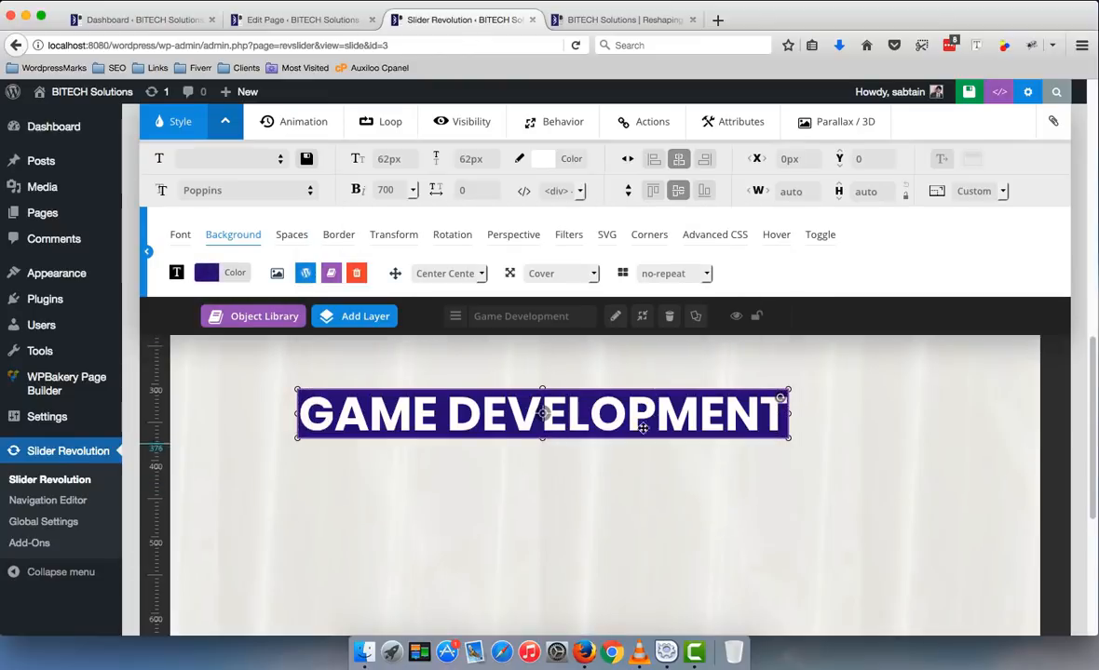
- Set the Game Development layer's padding to 10 px on all four sides
click(288, 237)
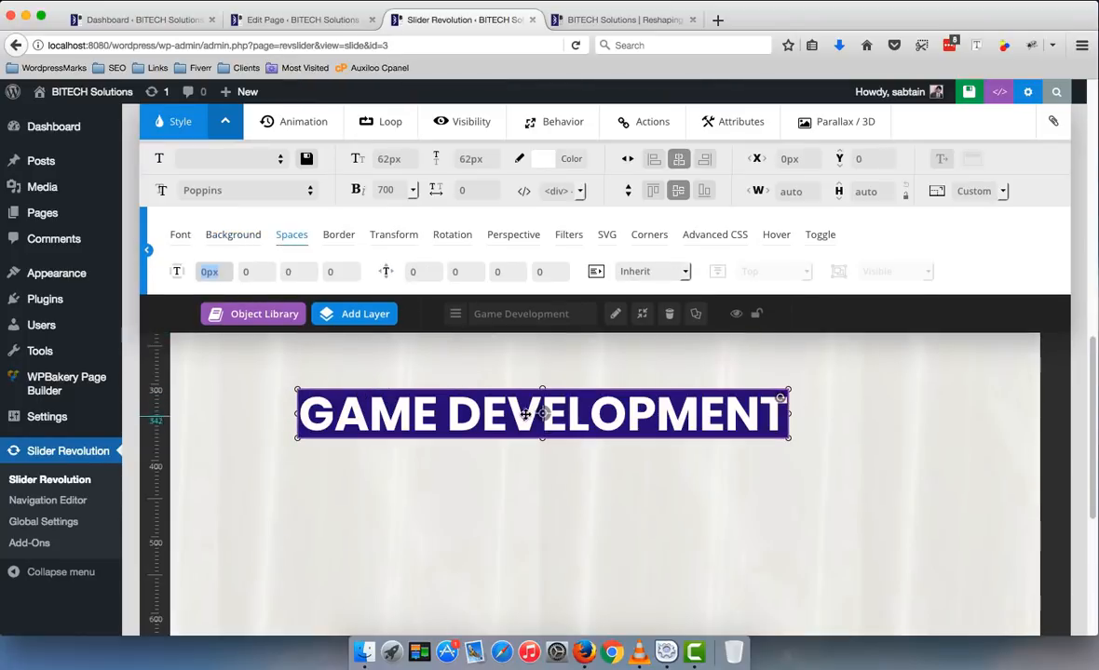
text(10)
key(Tab)
text(10)
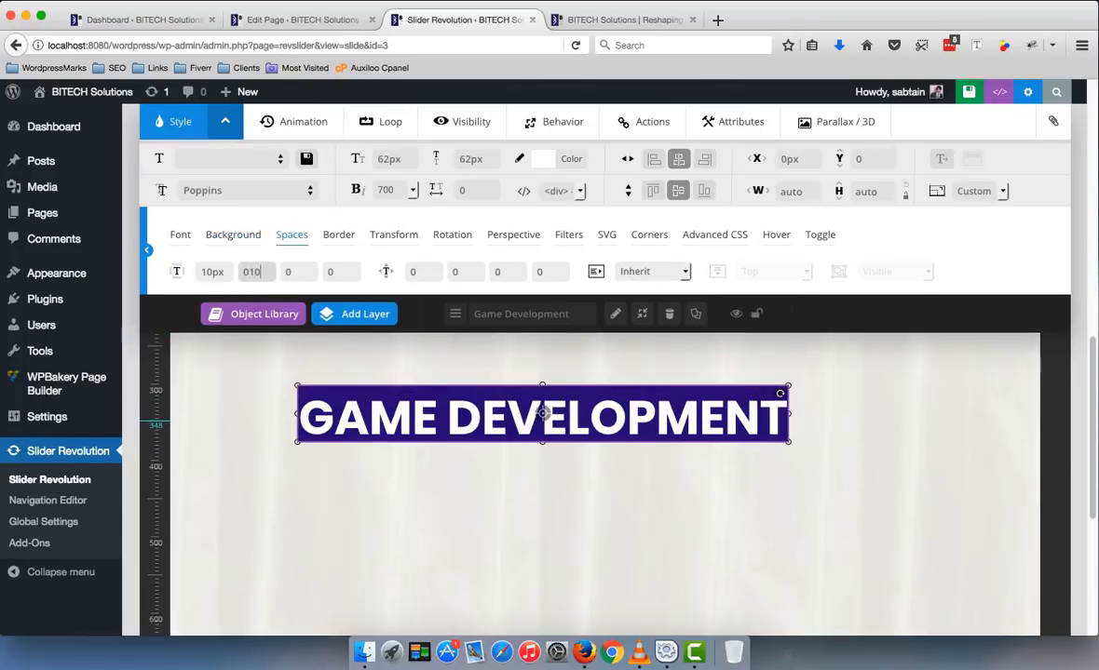
key(Tab)
text(1)
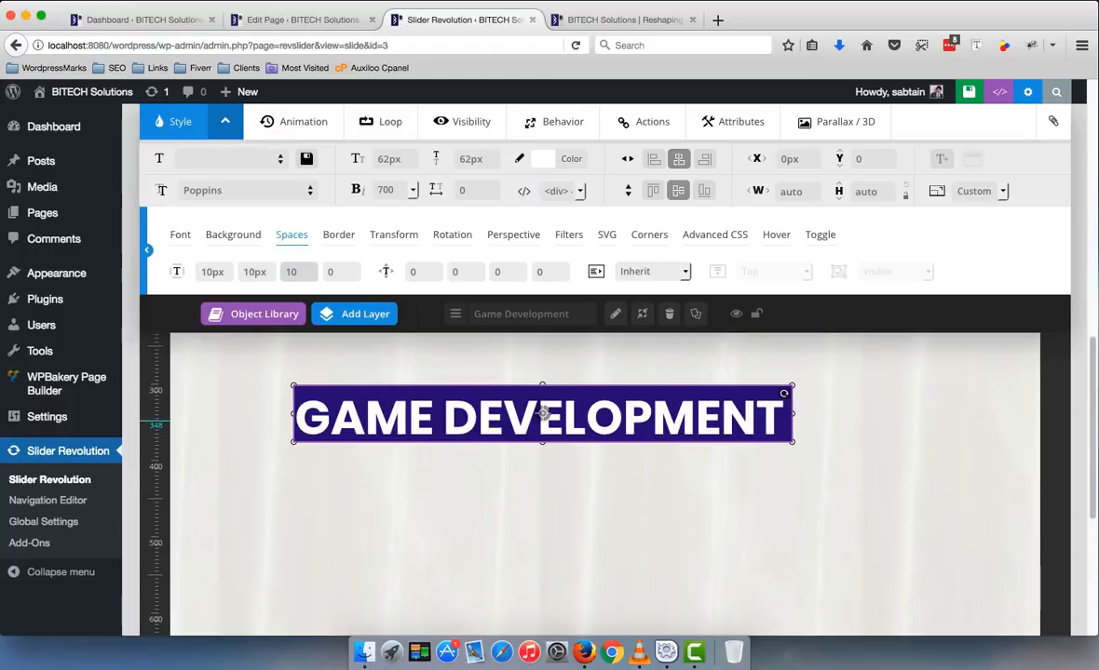
text(0)
key(Tab)
text(10)
key(Tab)
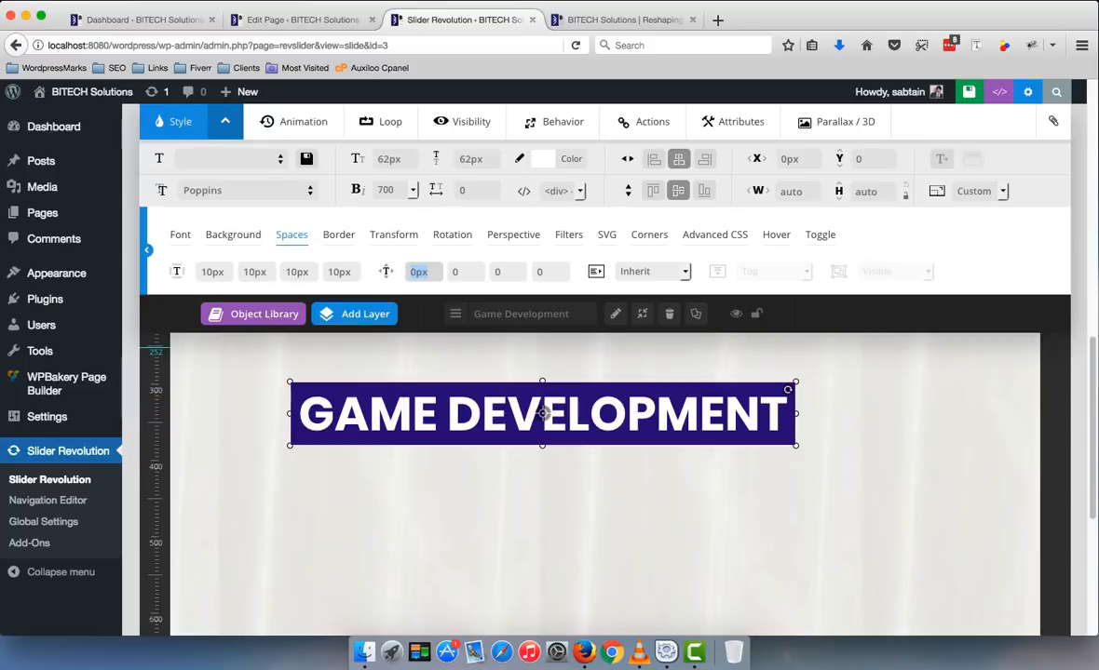
- Check the Game Development caption animation on the BITECH Solutions site, and set the layer's incoming animation to Long-From-Right
click(640, 20)
click(513, 24)
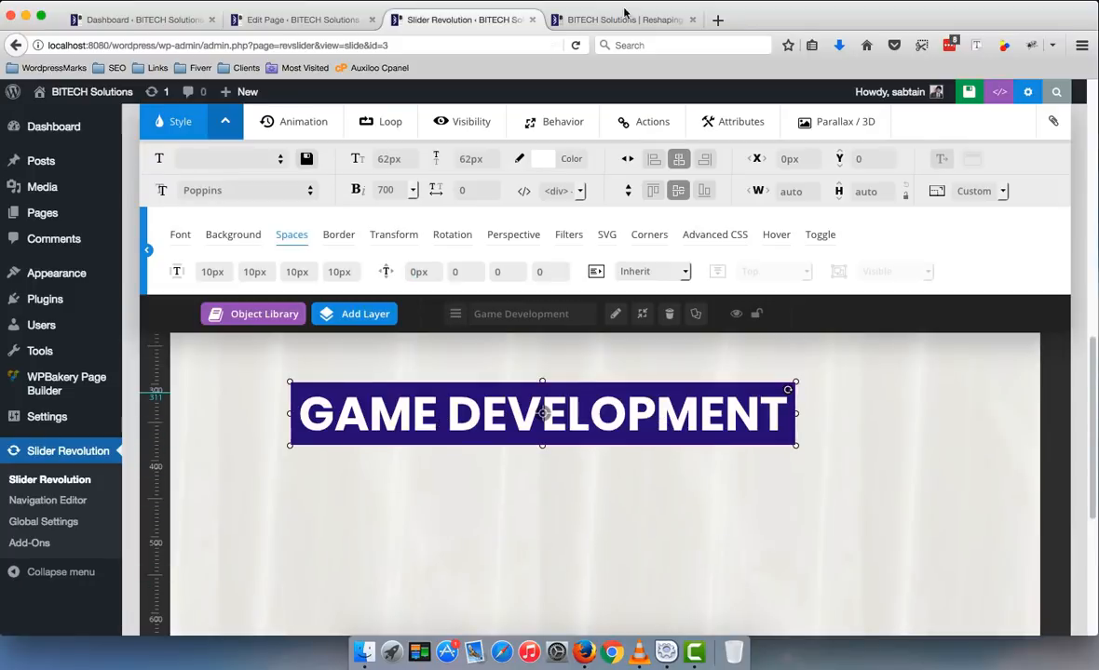
click(576, 17)
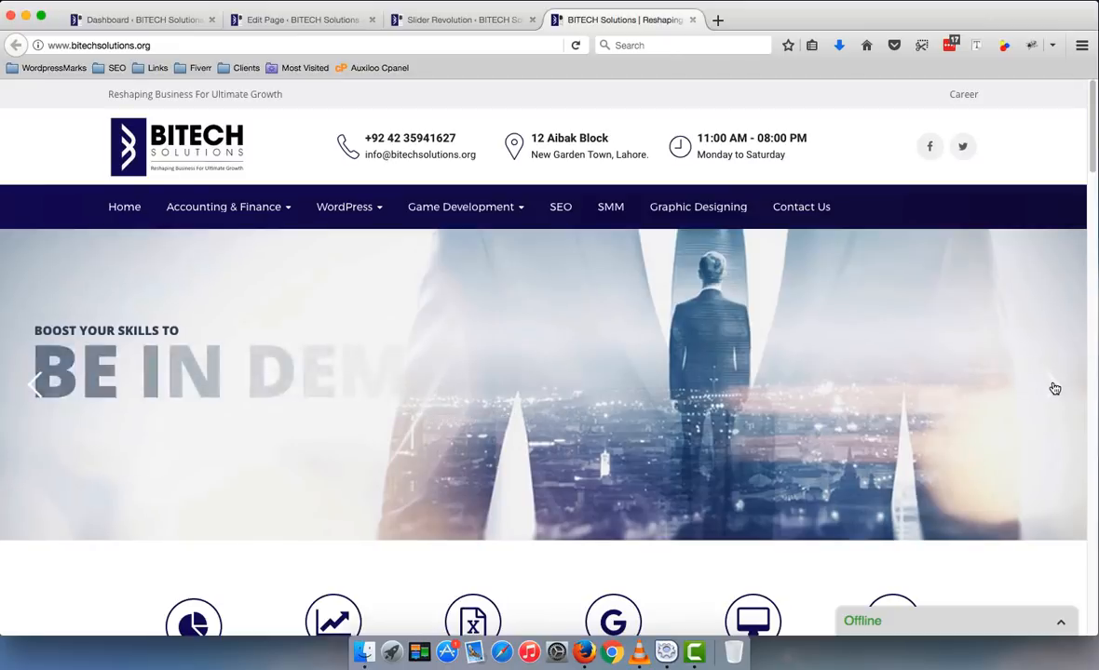
click(1053, 386)
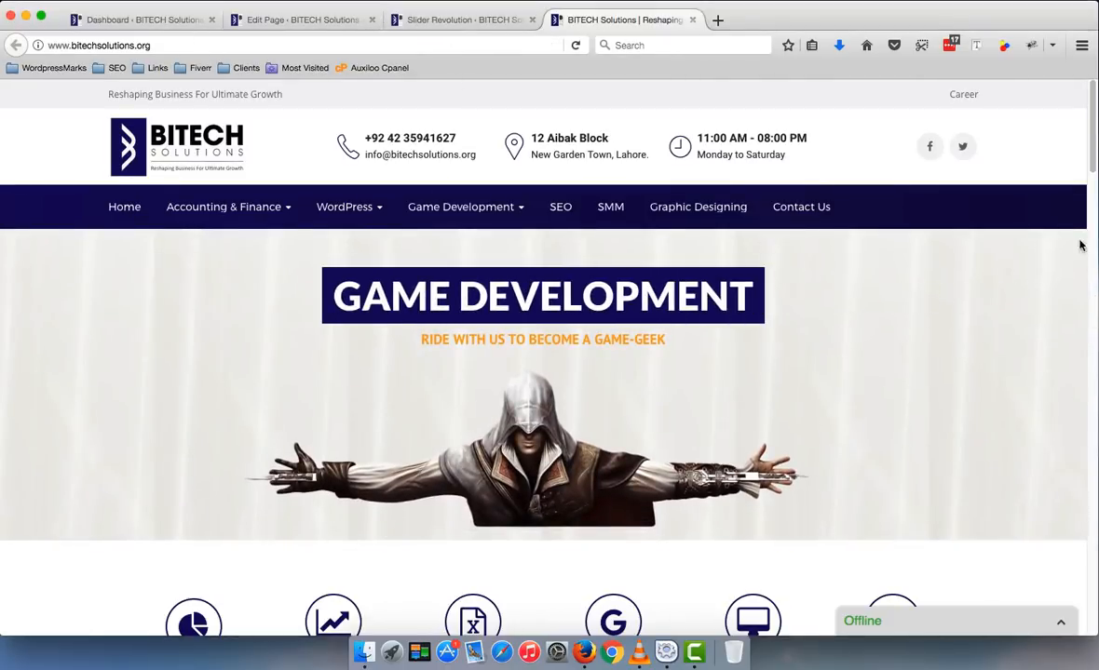
click(421, 20)
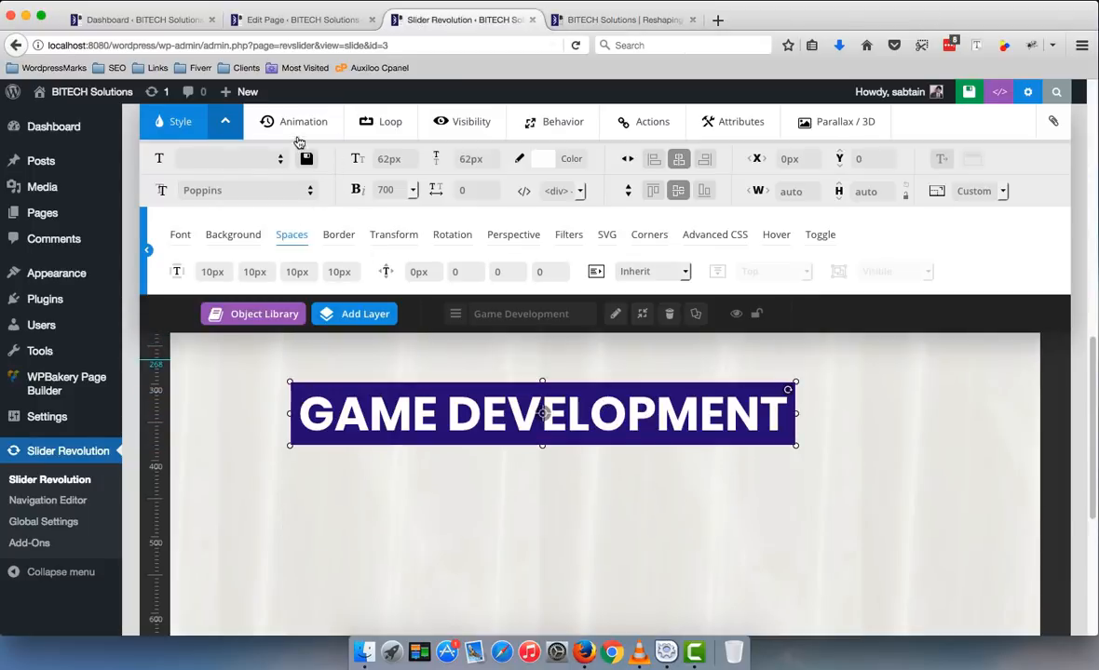
click(227, 125)
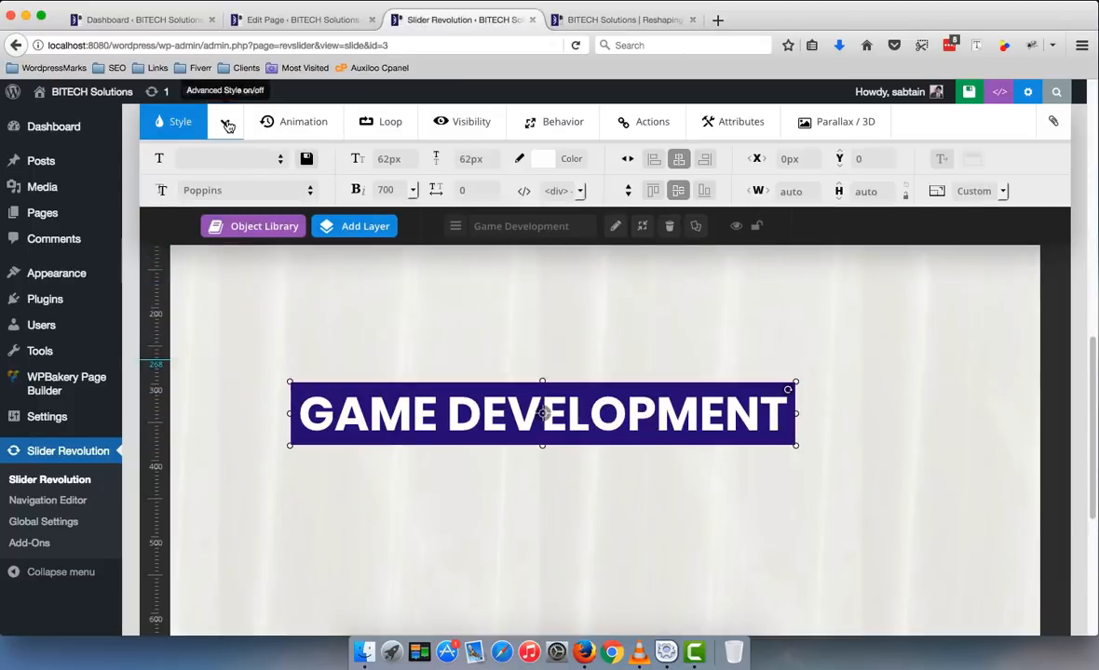
click(317, 128)
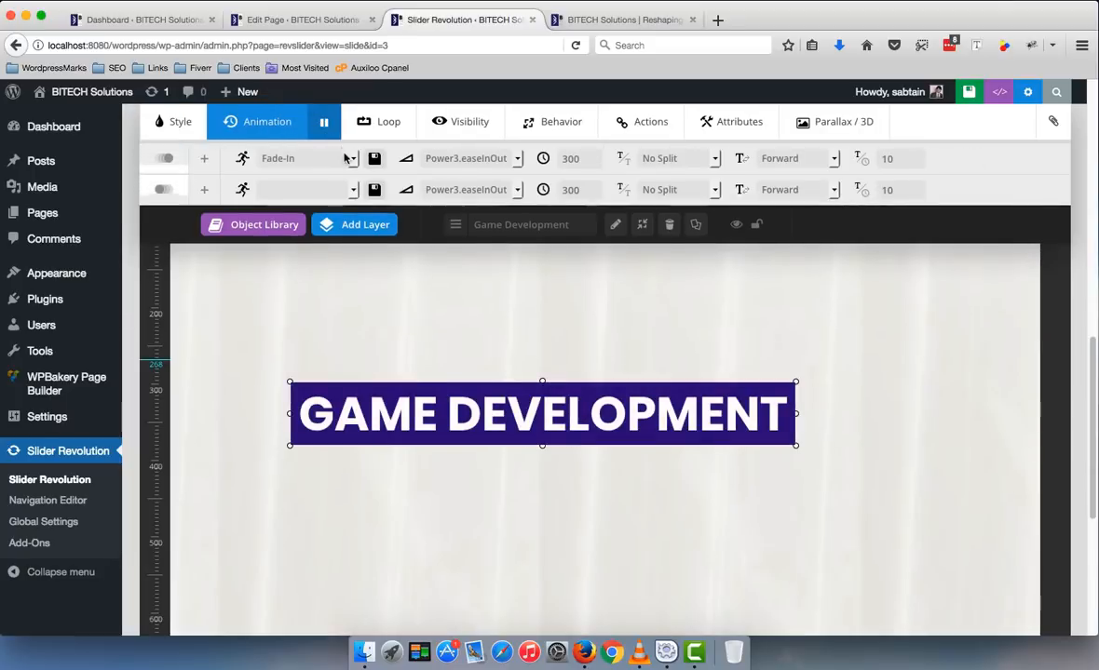
click(307, 158)
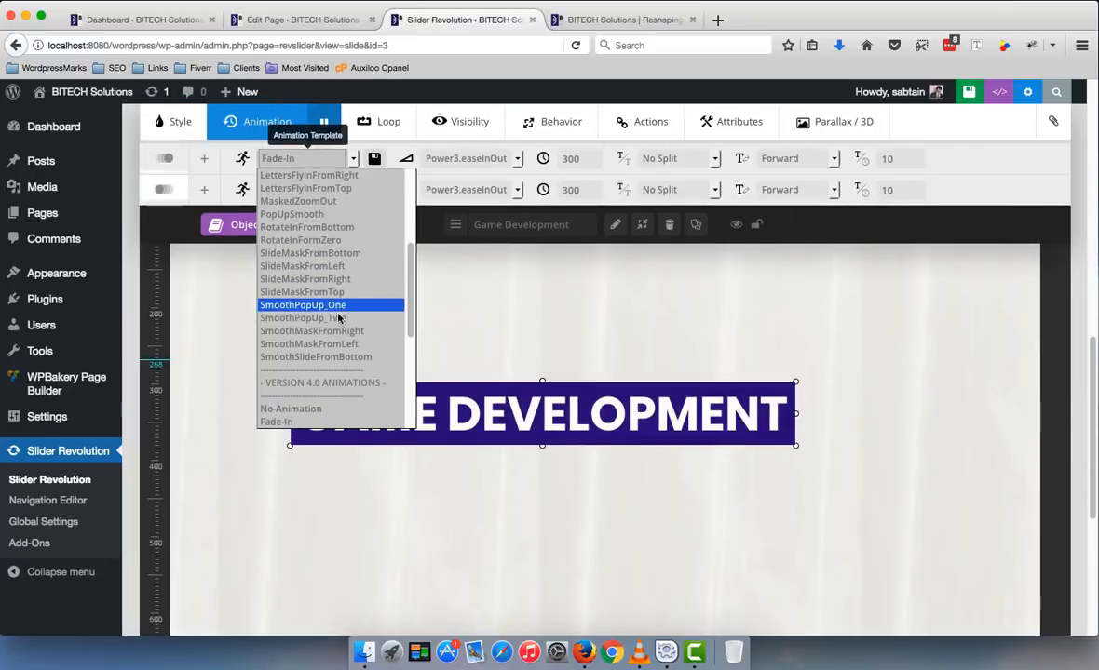
scroll(321, 312, down, 3)
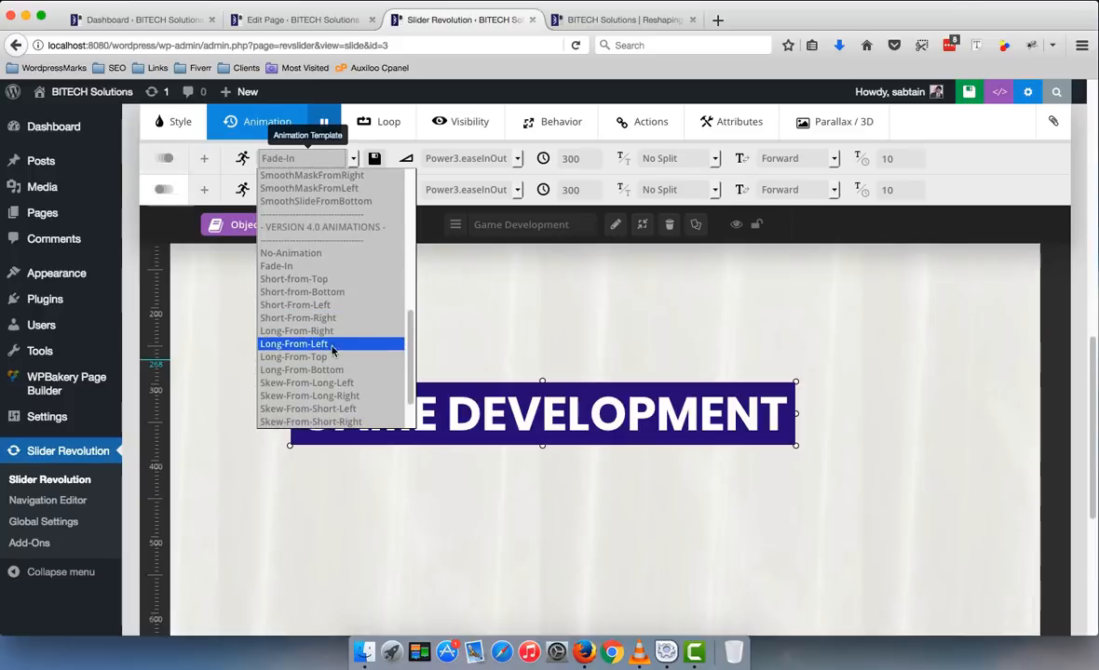
click(307, 333)
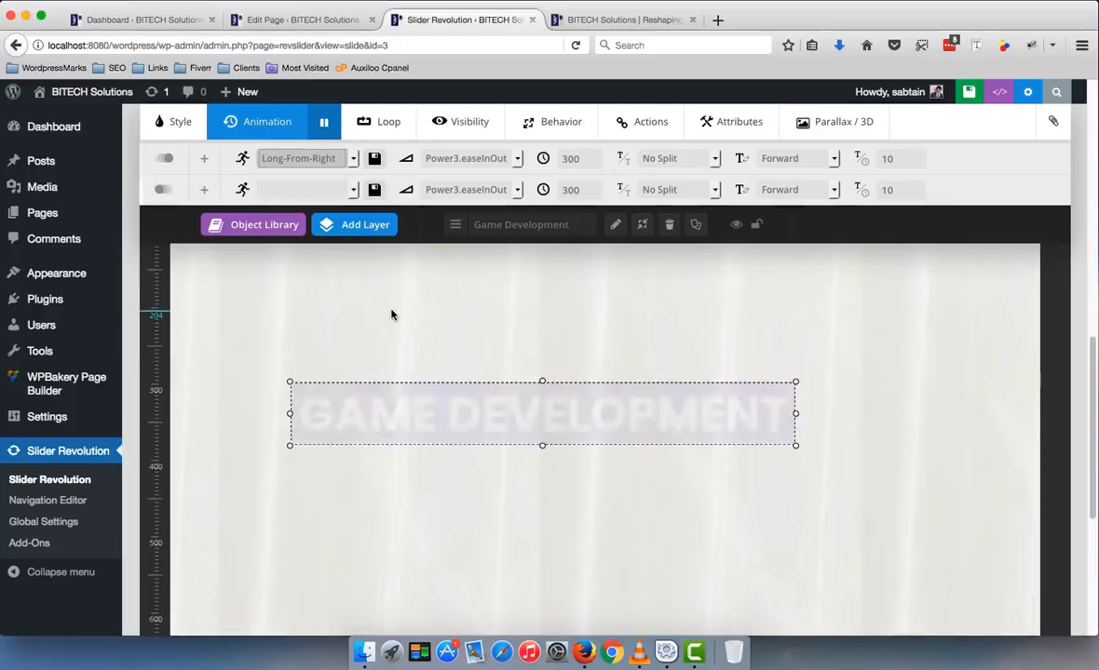
- Set the incoming animation's speed to 3000 ms, its text split to Char Based and the delay between split elements to 20
double_click(570, 158)
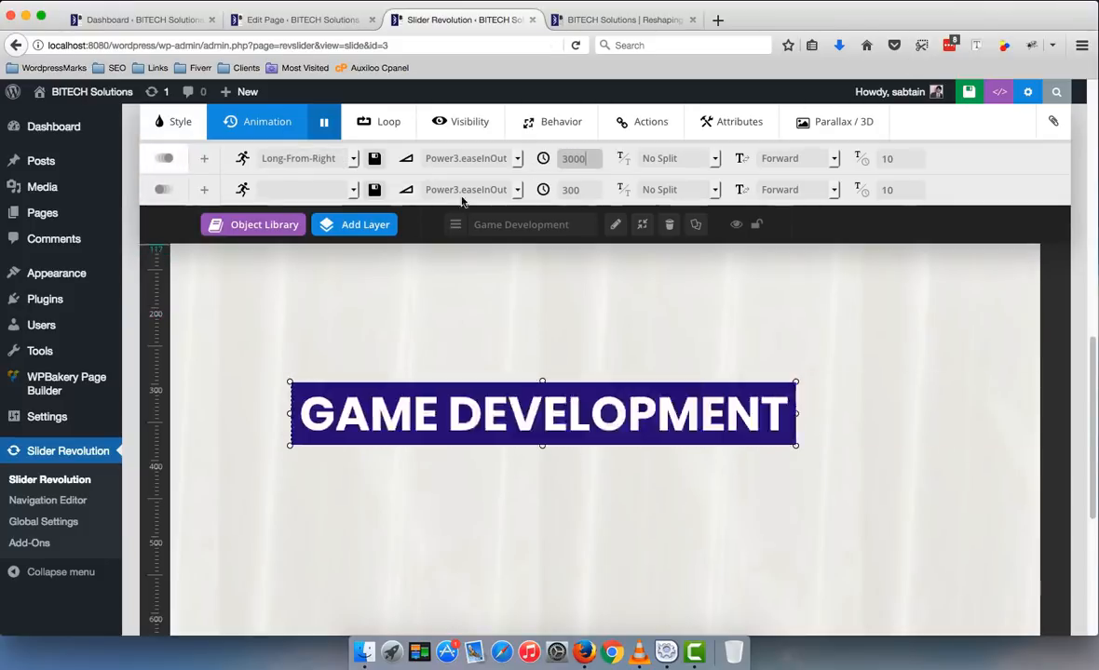
key(Tab)
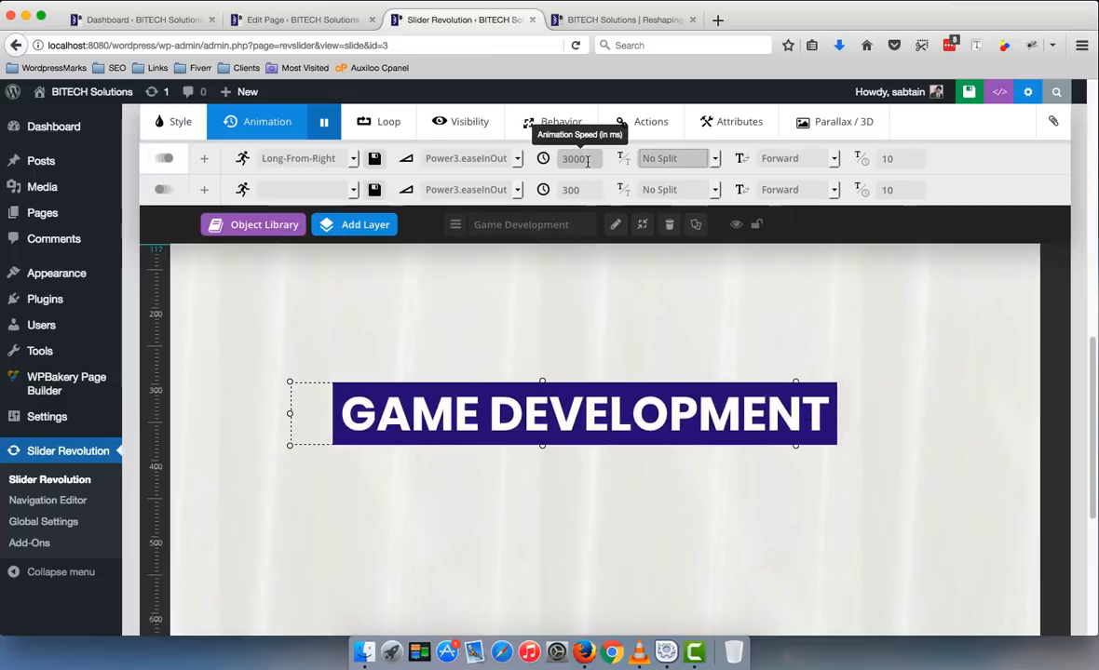
click(669, 158)
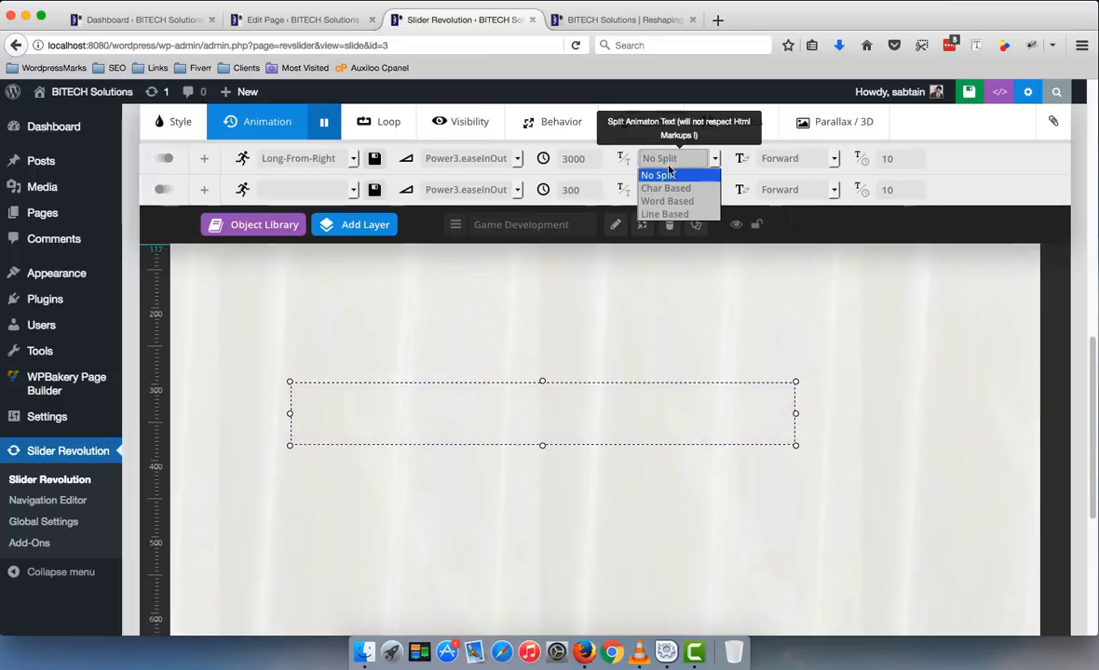
key(Down)
key(Return)
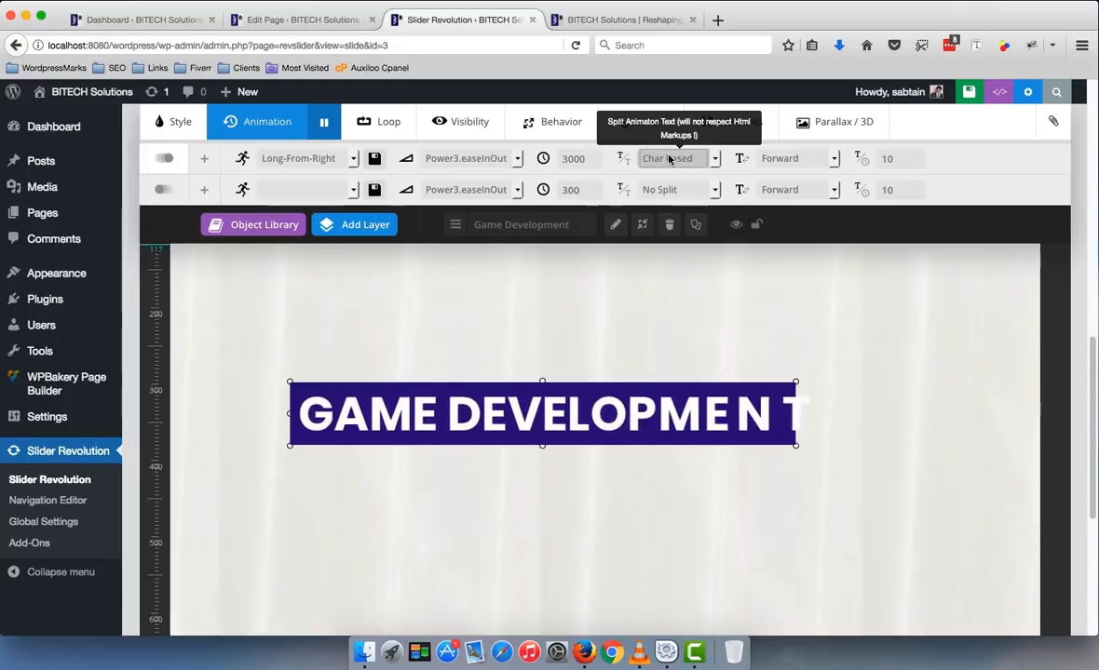
click(785, 162)
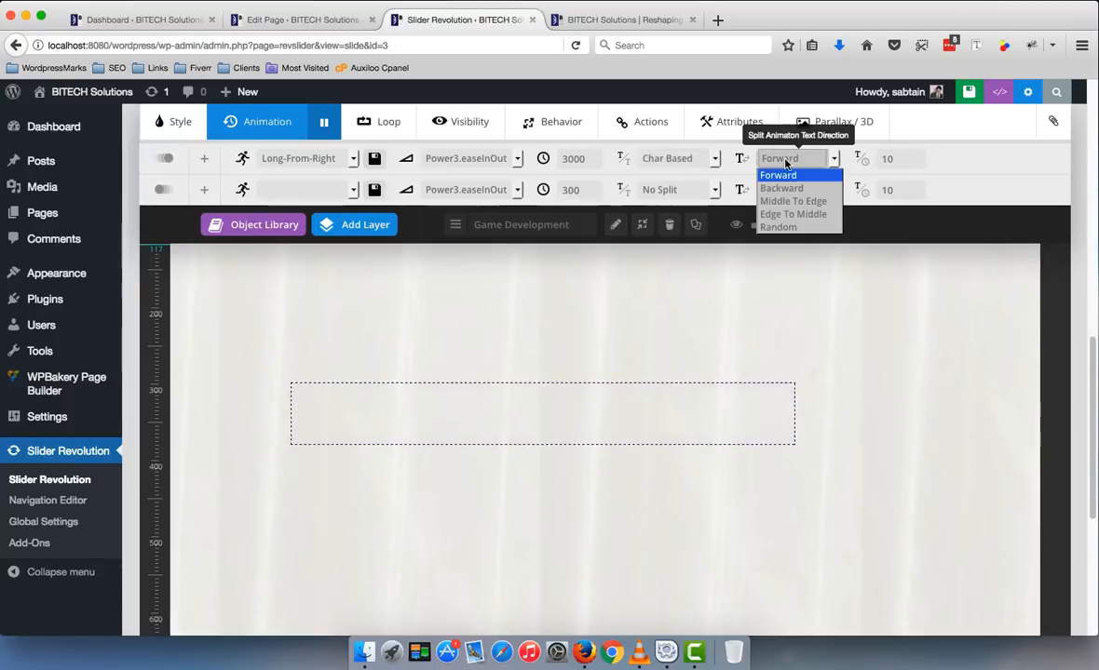
click(786, 162)
double_click(882, 160)
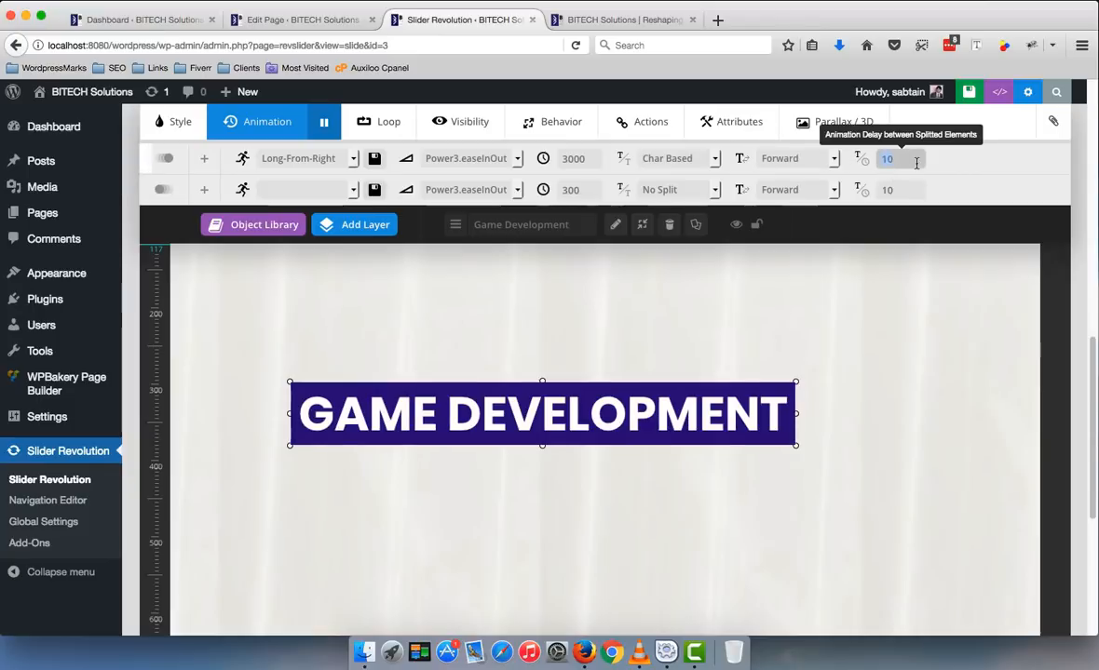
key(Tab)
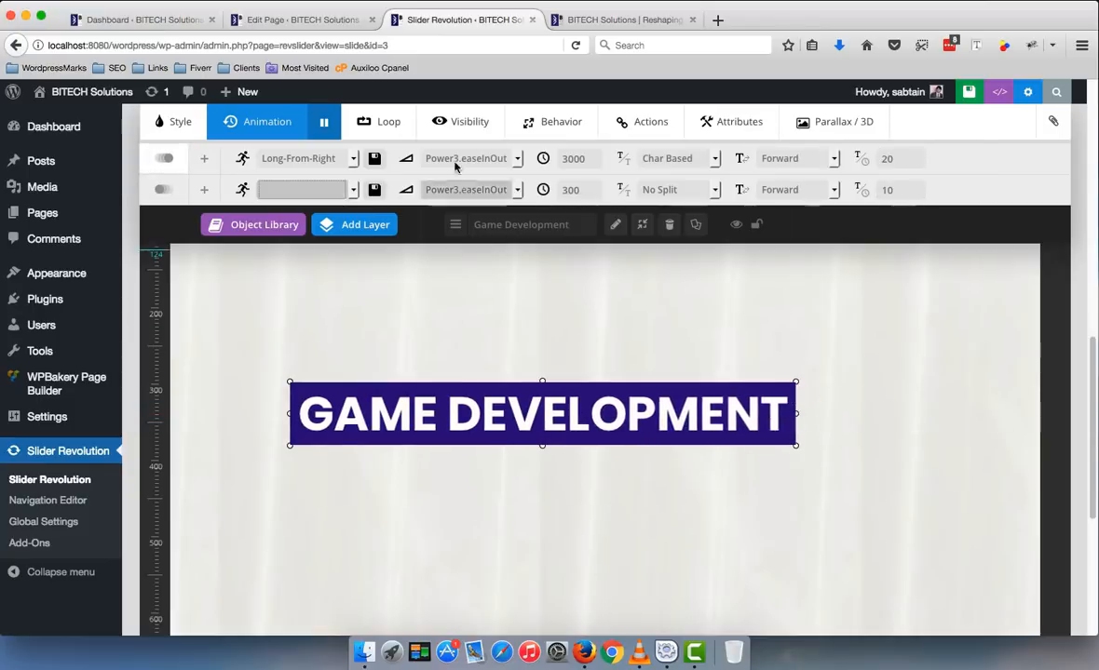
- Set the Game Development layer's outgoing animation to Fade-Out-Long
click(619, 20)
click(466, 19)
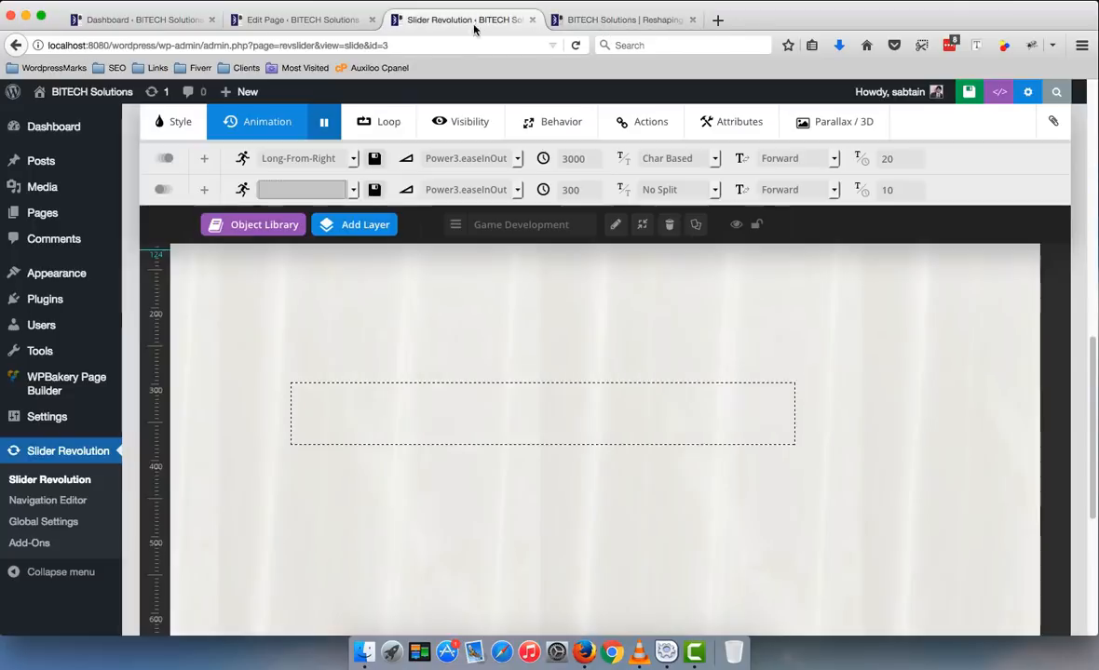
click(302, 189)
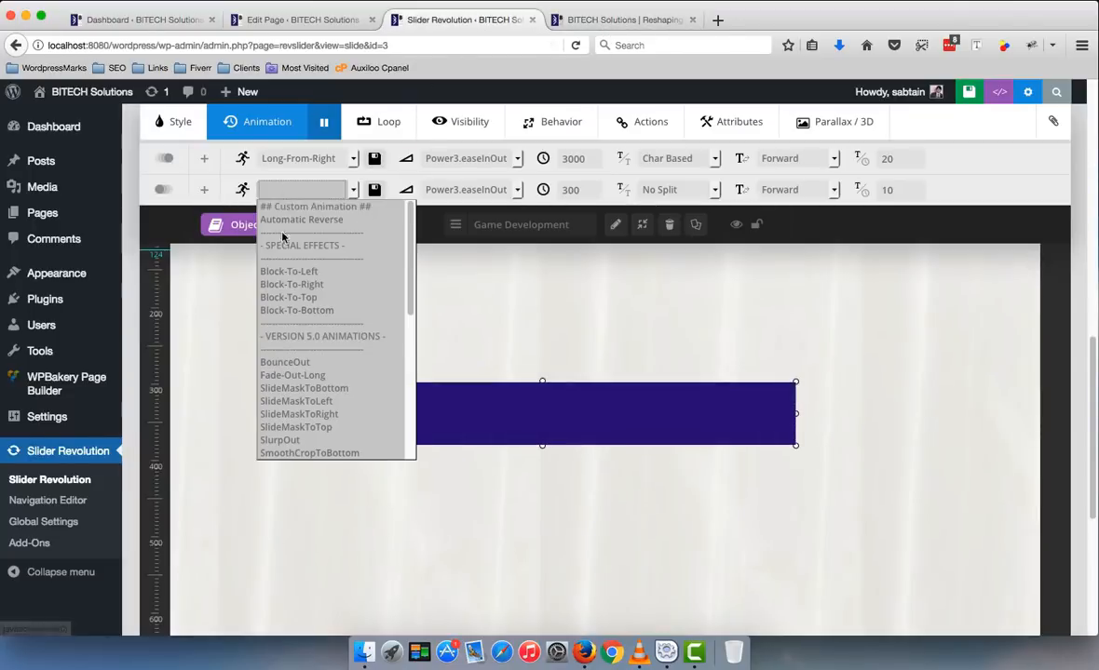
click(285, 375)
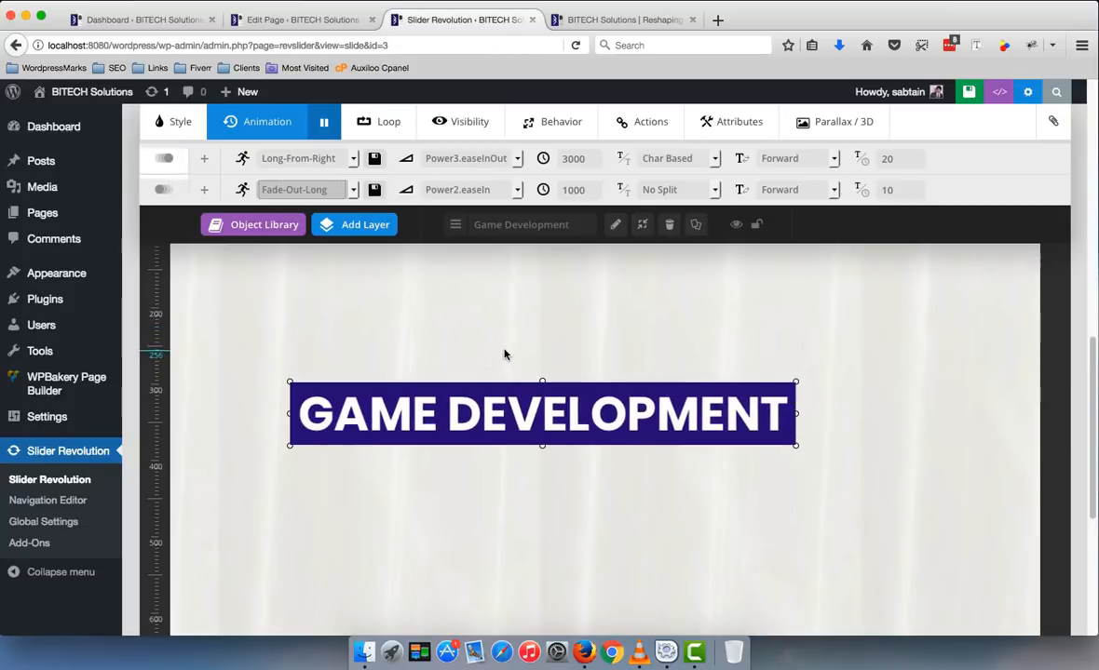
- Replay the Game Development slide on the BITECH Solutions site to check the caption's placement, and return to the slide editor
click(659, 20)
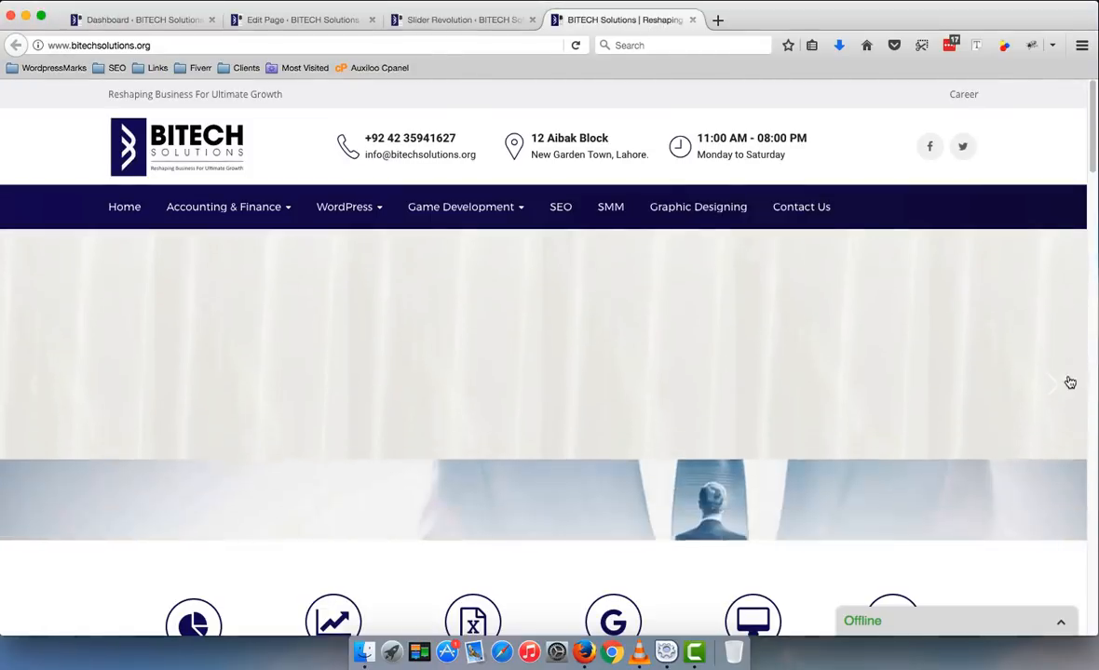
click(1056, 382)
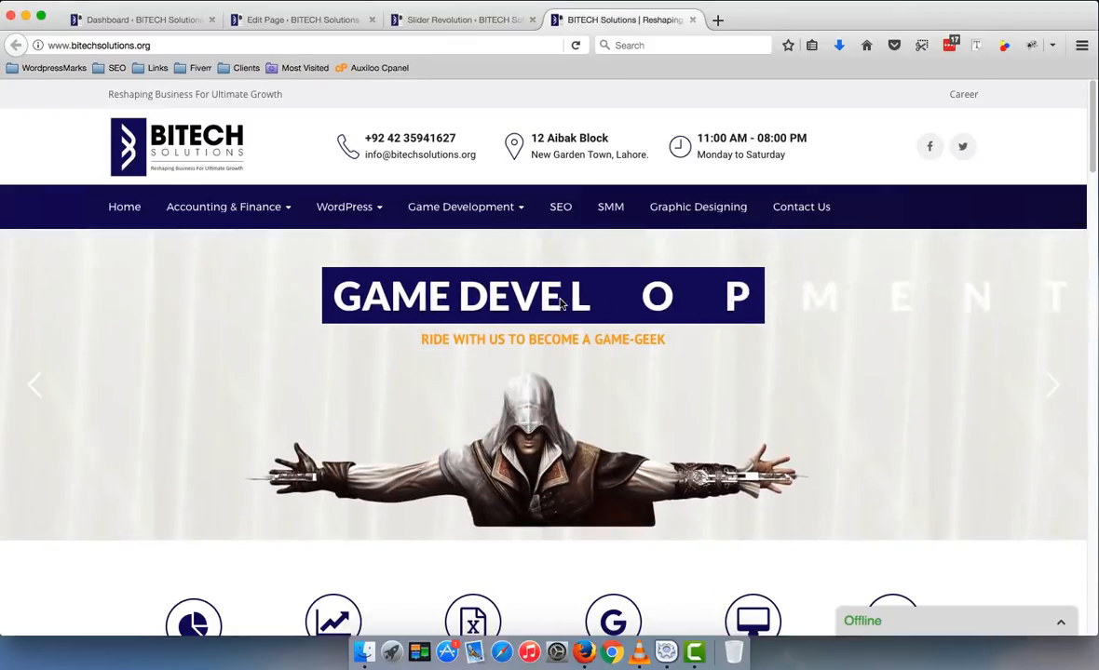
click(510, 28)
- Stop the animation preview, move the Game Development layer up to about Y -94 px and centre it horizontally
drag(574, 392, 566, 337)
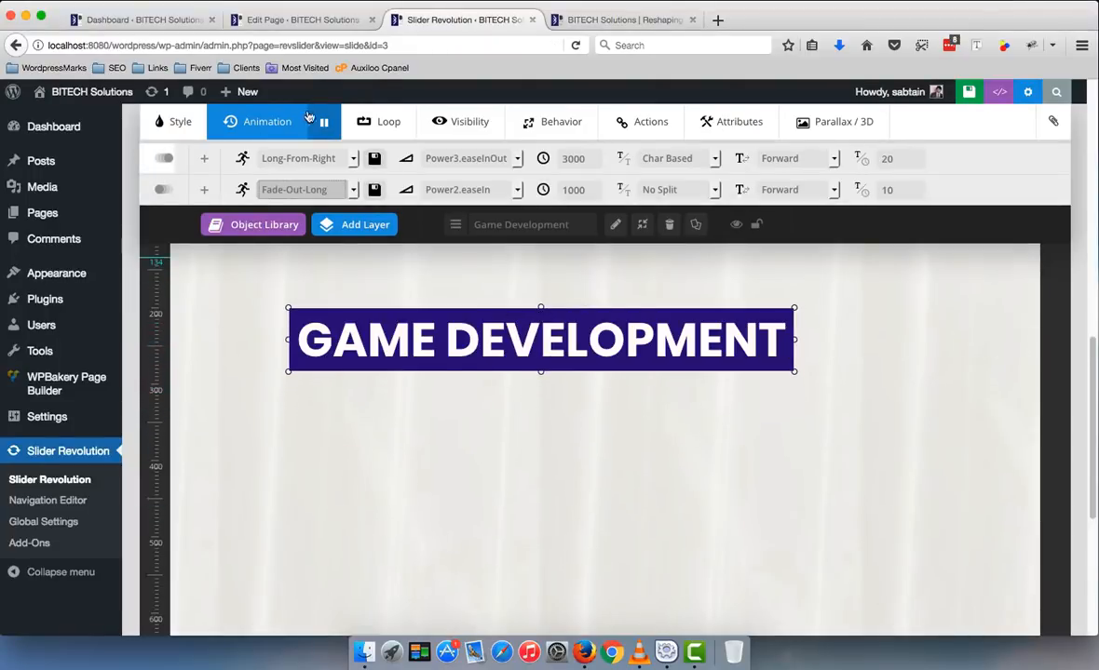
click(318, 121)
mouse_move(570, 339)
mouse_down()
mouse_move(566, 330)
mouse_move(573, 345)
mouse_up()
click(177, 122)
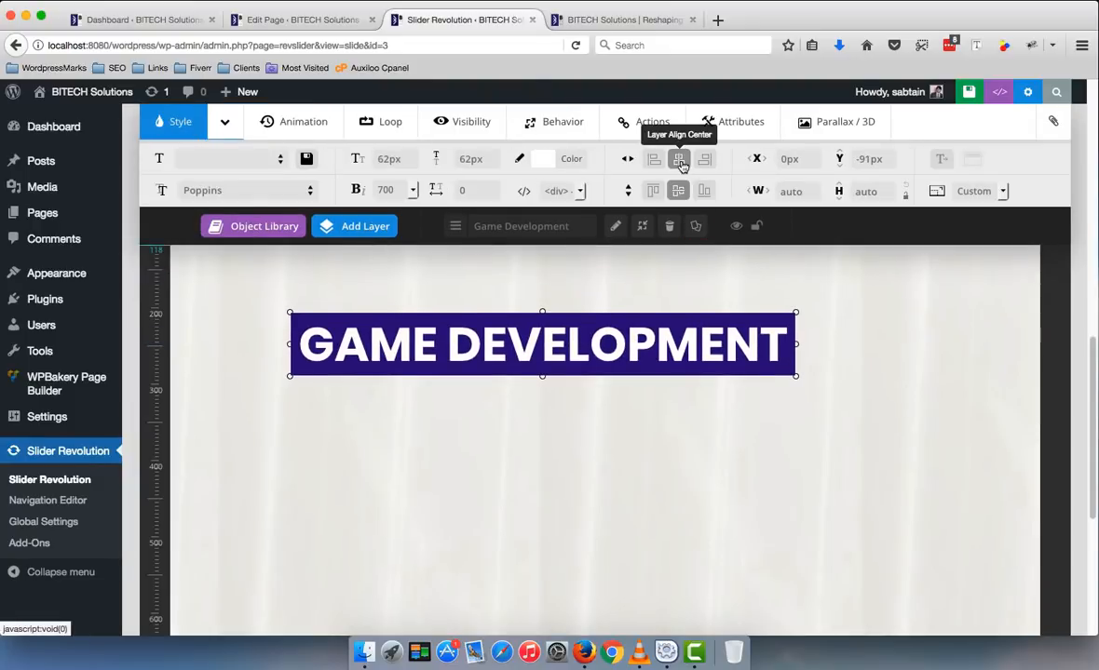
click(681, 162)
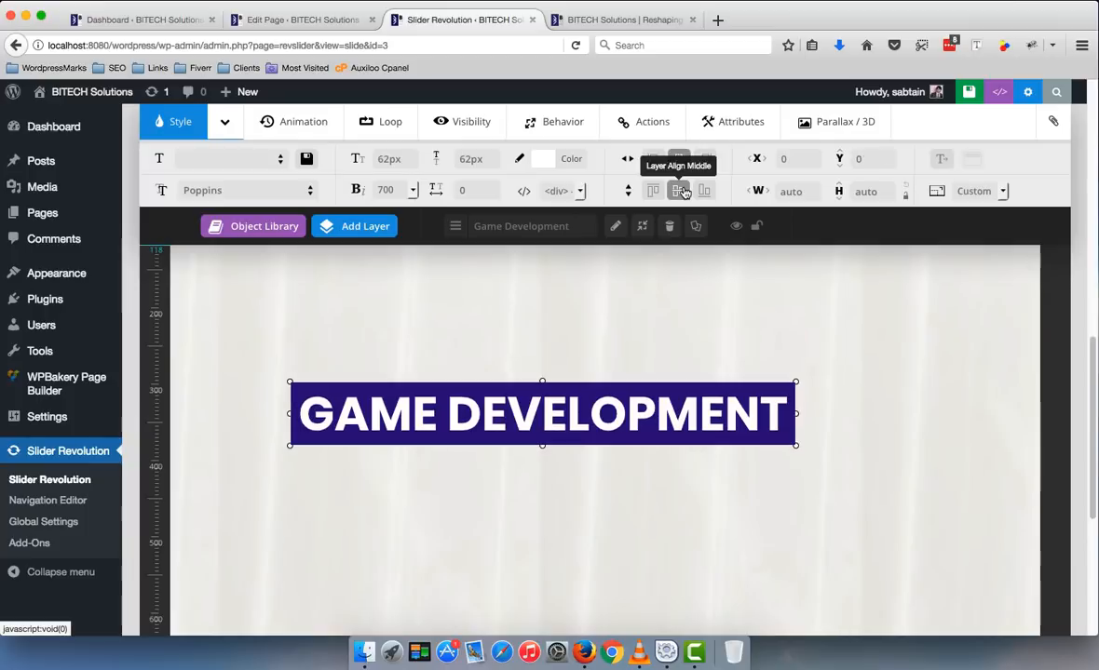
drag(663, 413, 666, 343)
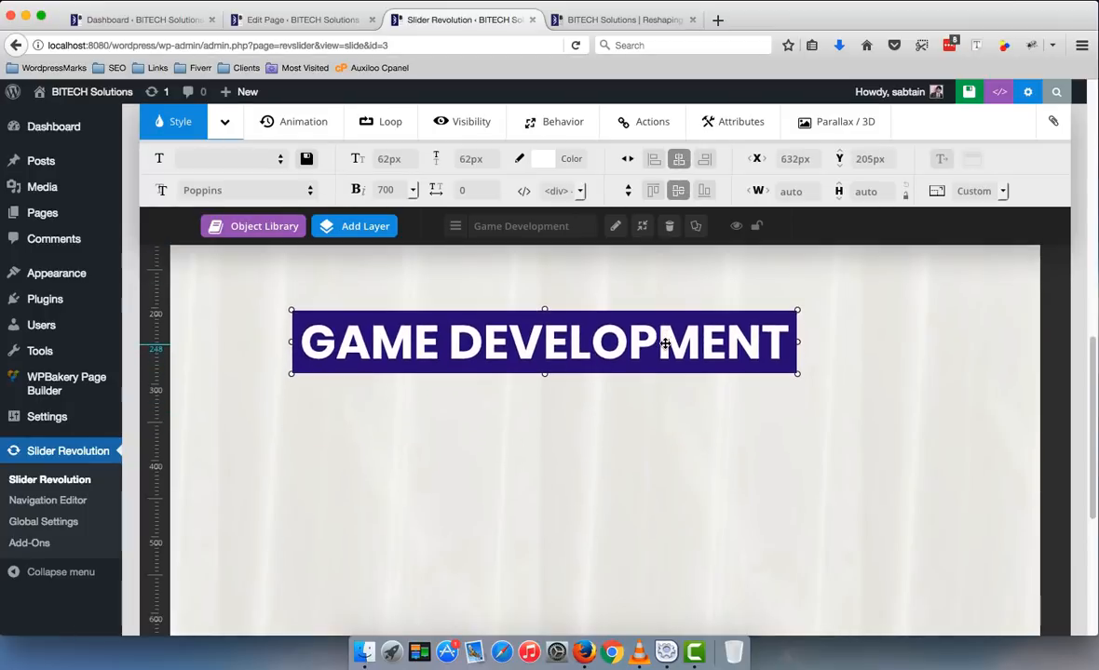
click(679, 160)
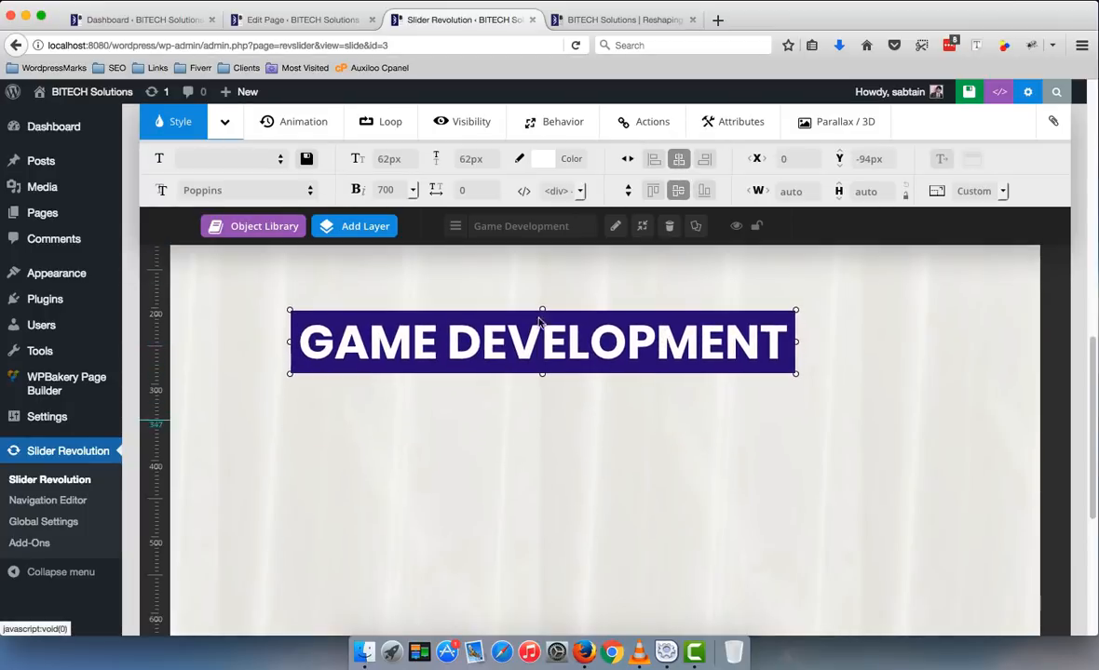
- Check the reference slide on the BITECH Solutions site, and upload final-2.png from the Desktop as a new image layer
click(620, 18)
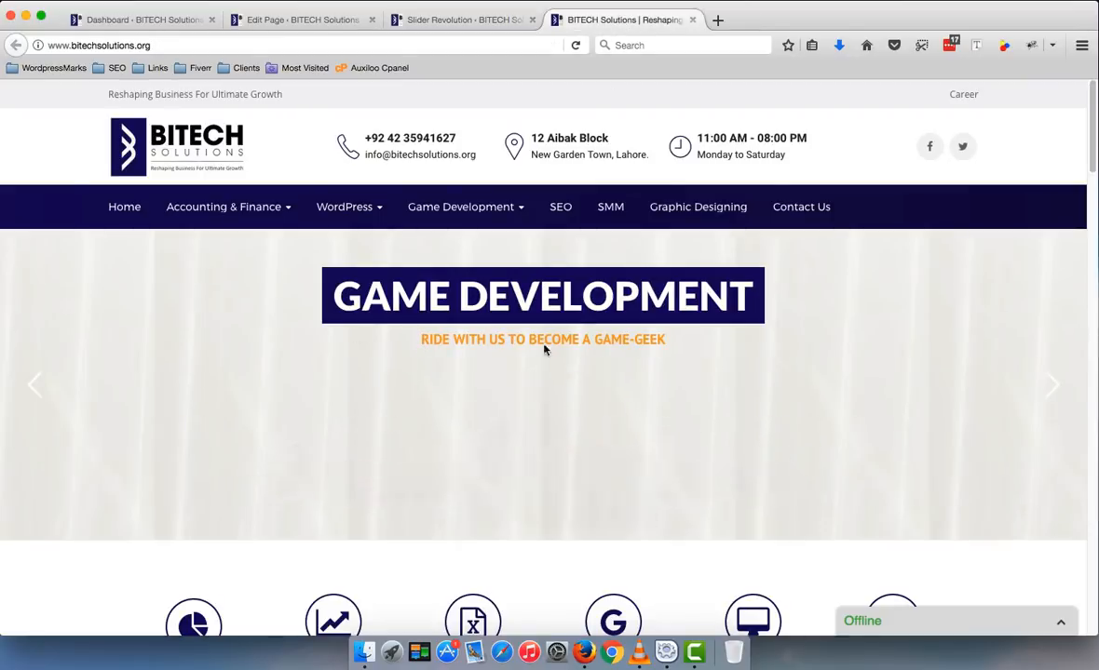
click(445, 18)
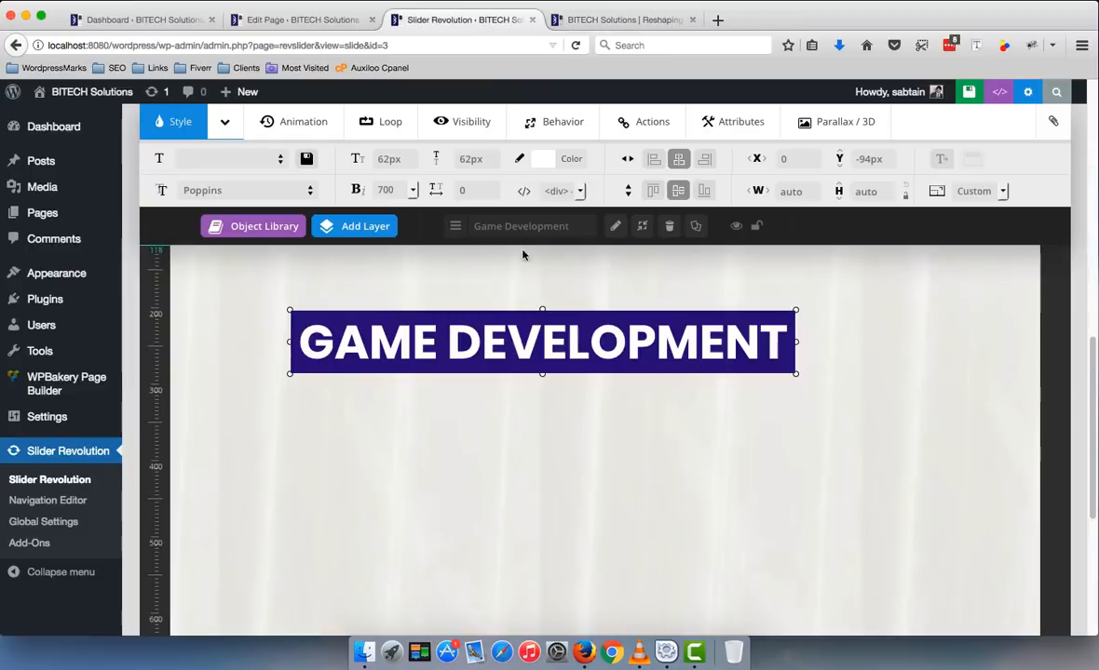
scroll(1092, 450, down, 3)
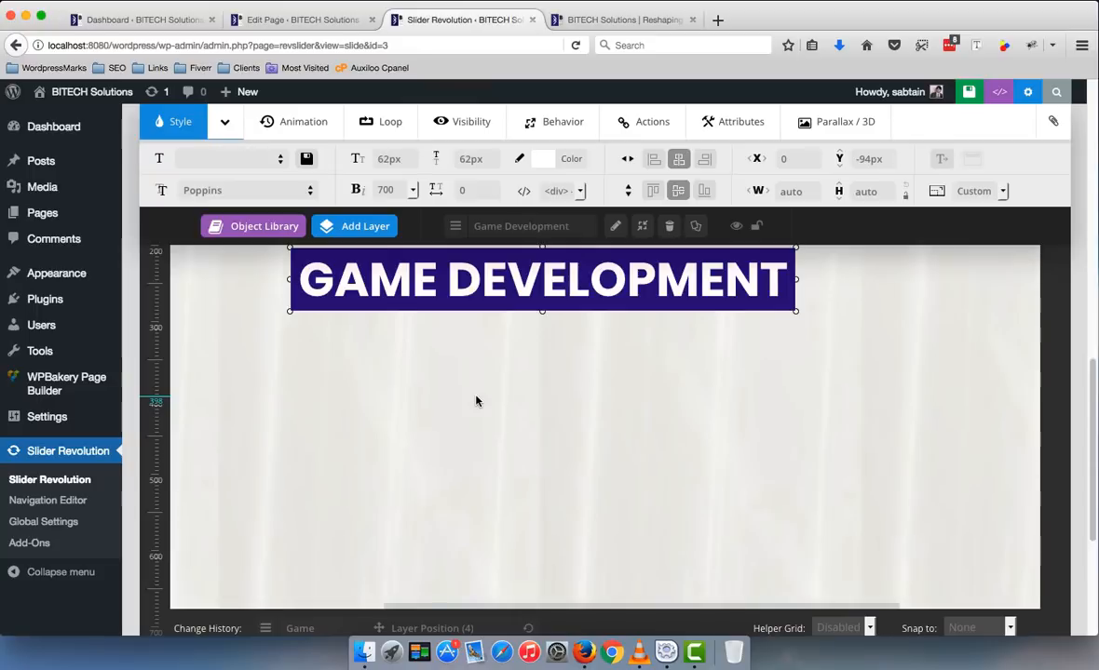
click(348, 233)
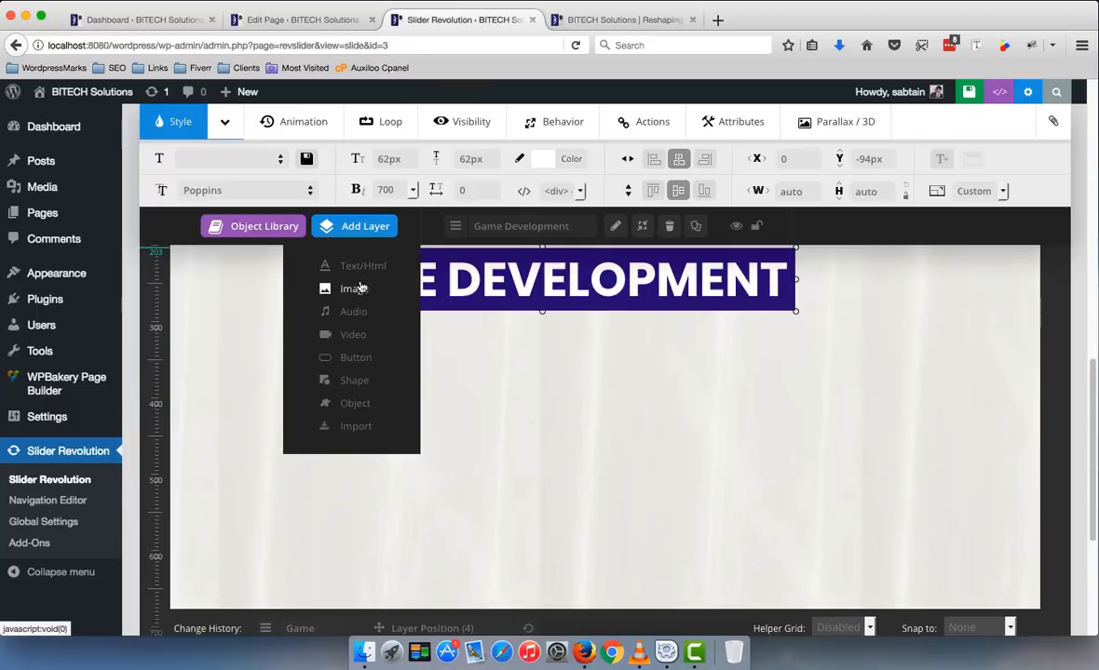
click(354, 289)
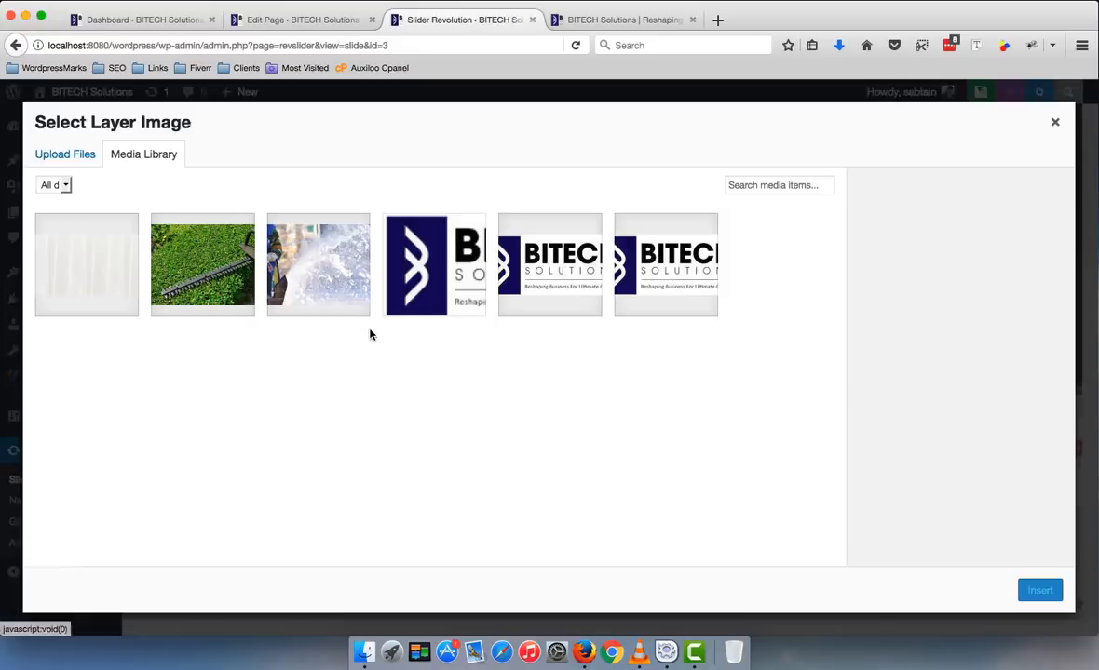
click(76, 156)
click(548, 367)
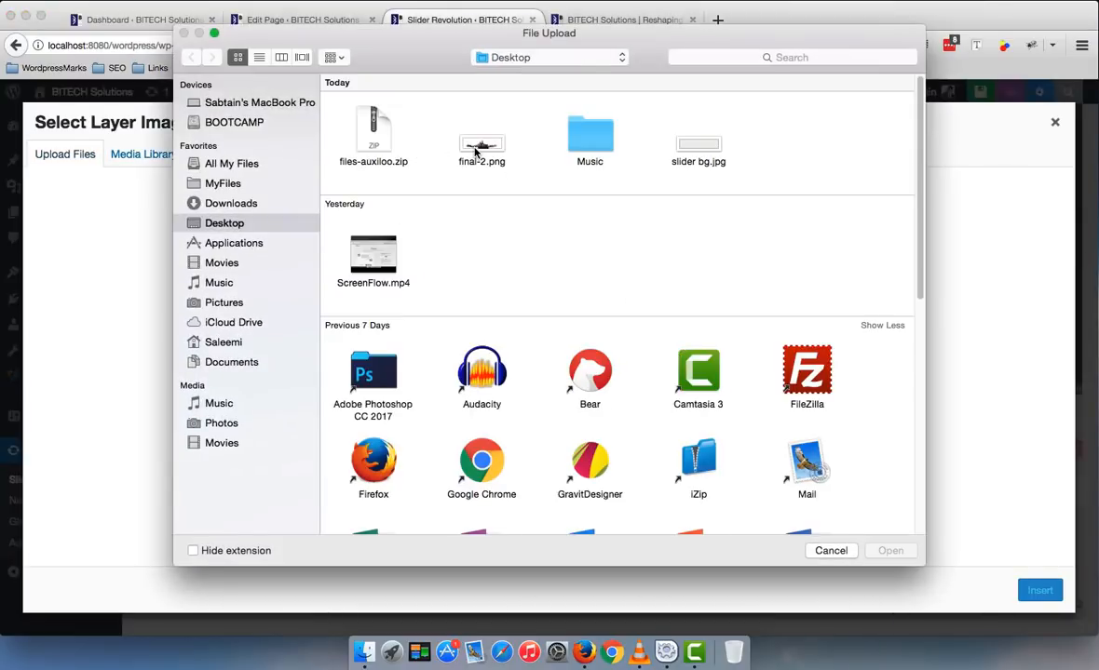
double_click(475, 152)
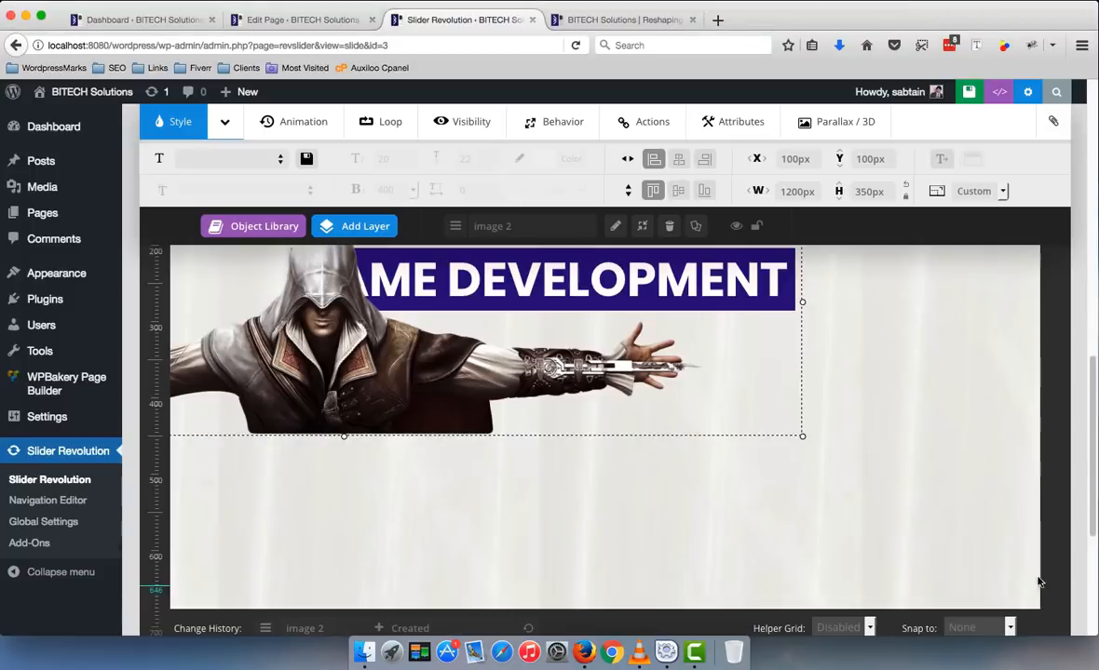
click(1039, 592)
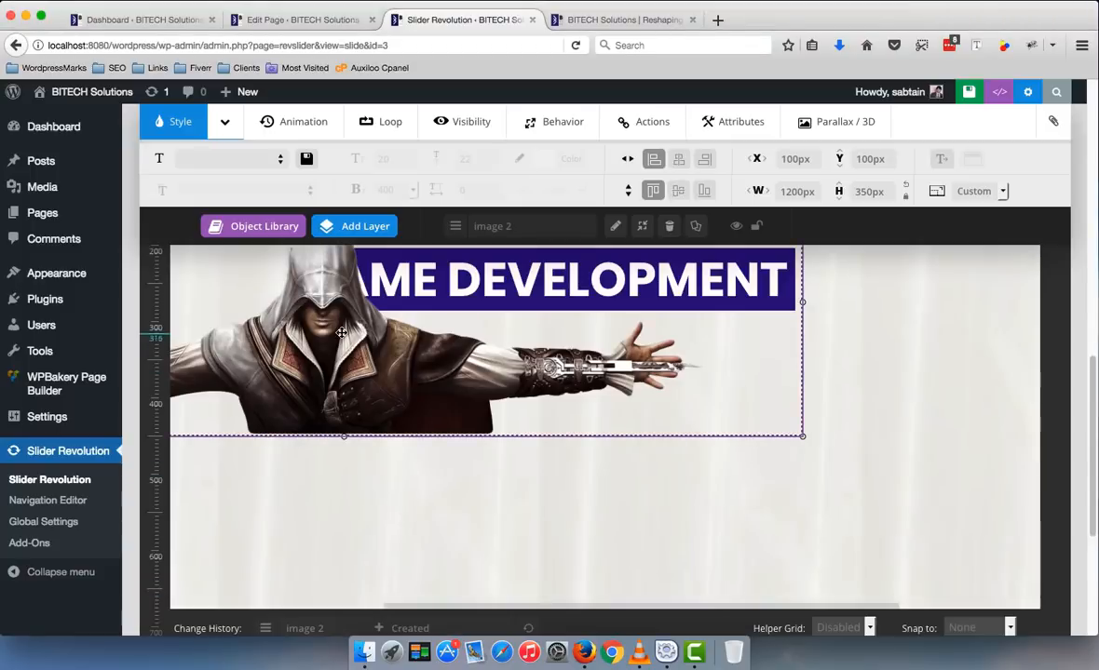
- Move the image layer to about Y 339 px and the Game Development layer to about Y -32 px, centring both horizontally
drag(333, 326, 516, 460)
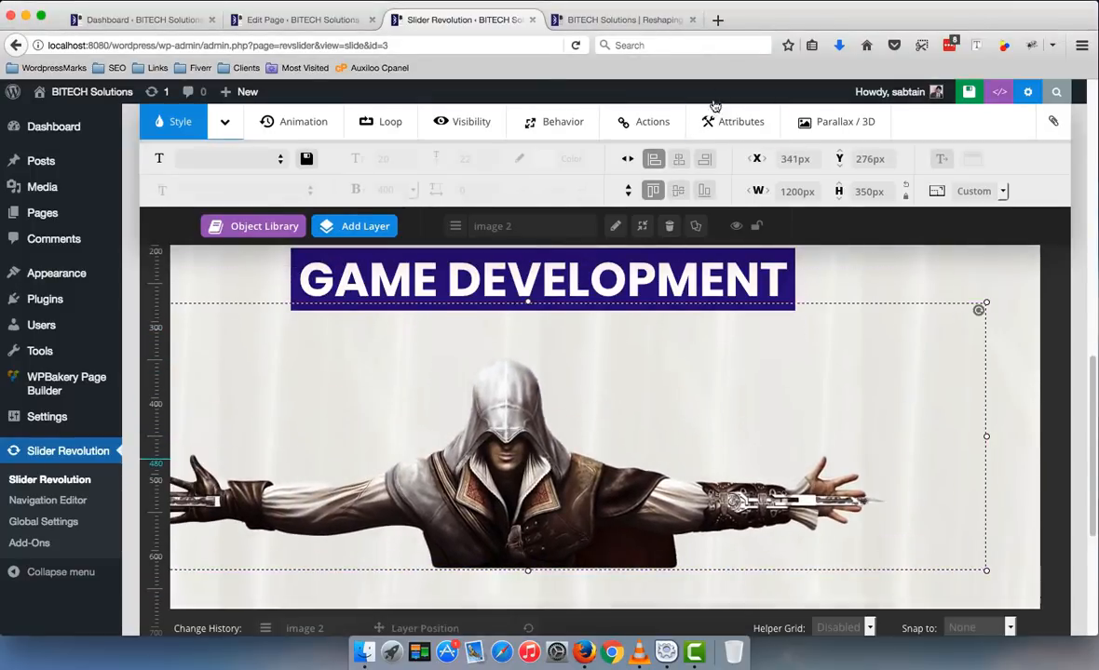
click(683, 161)
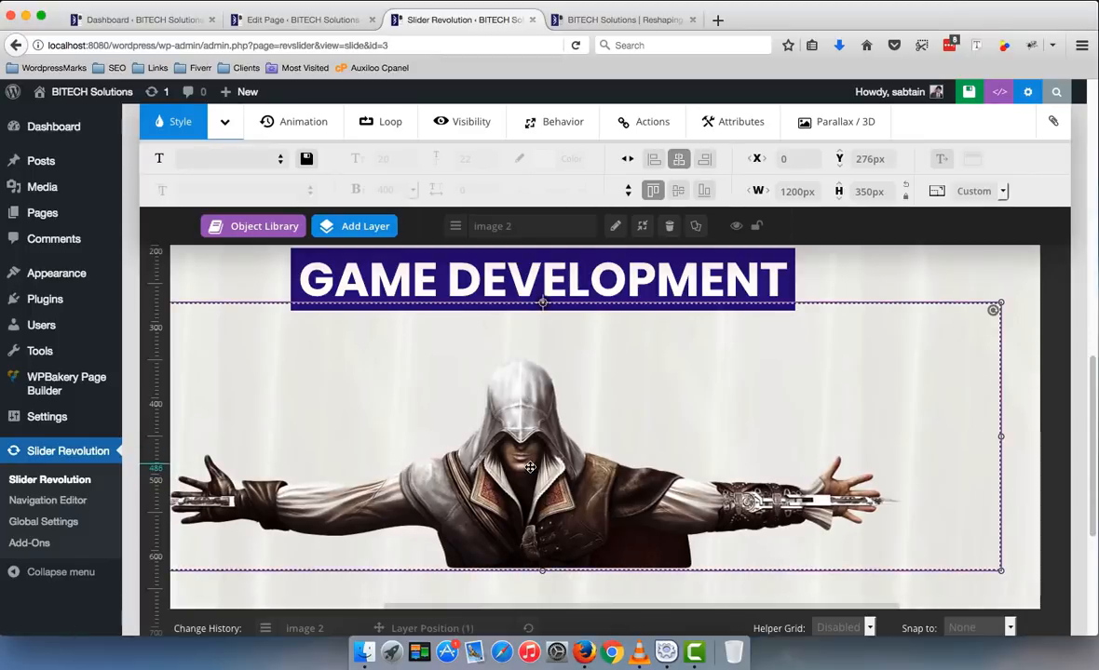
drag(529, 477, 561, 544)
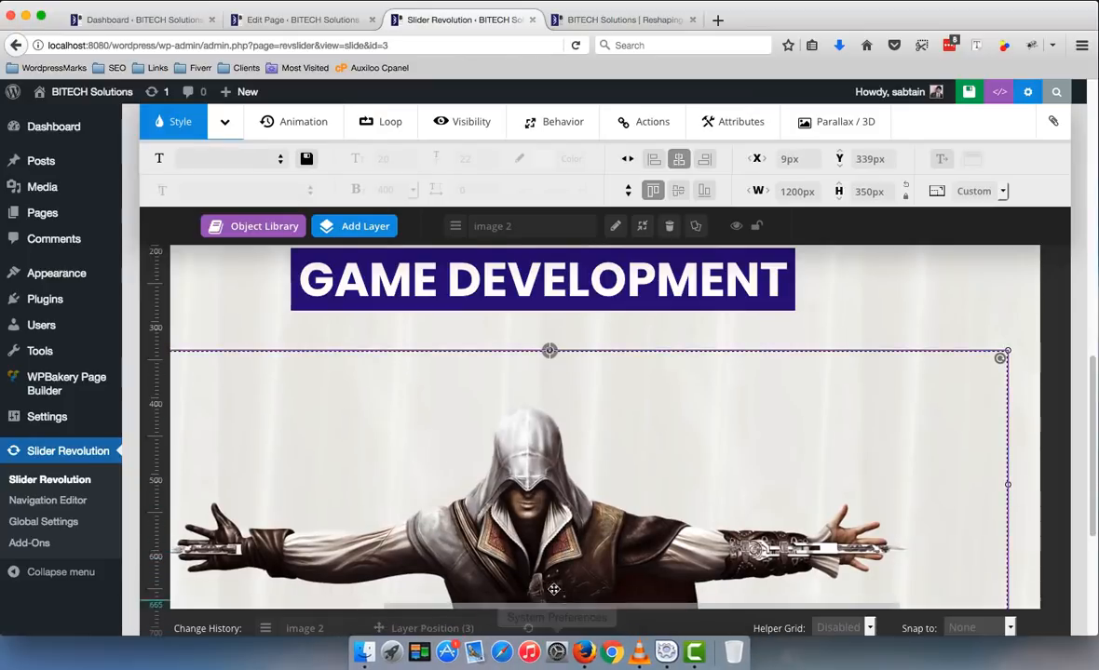
drag(569, 284, 571, 328)
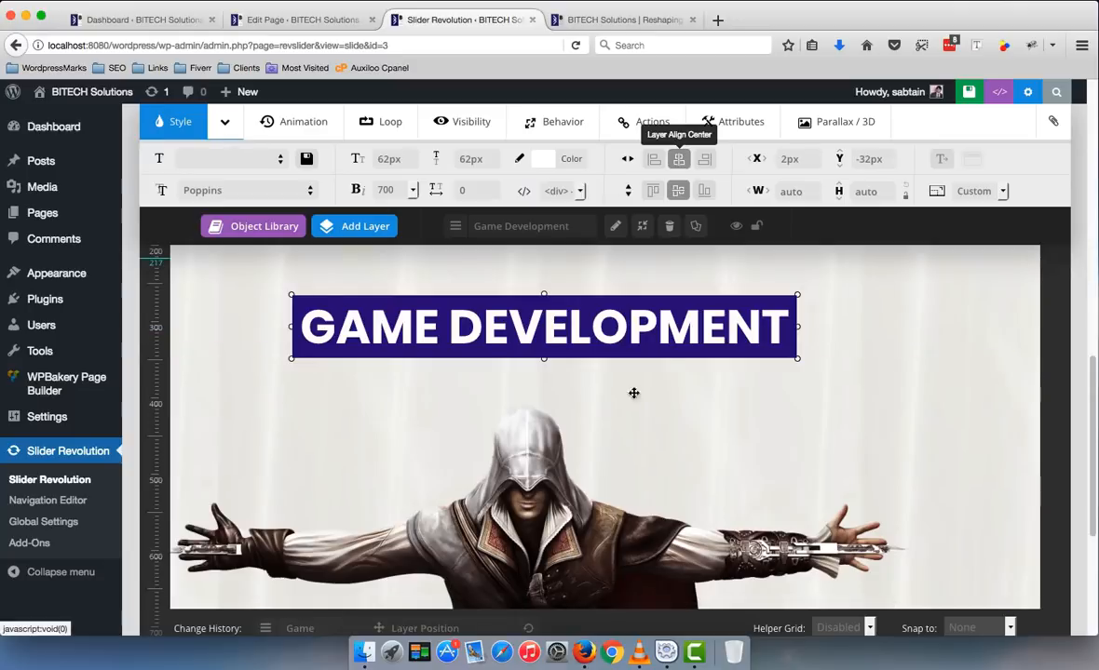
click(580, 360)
click(679, 159)
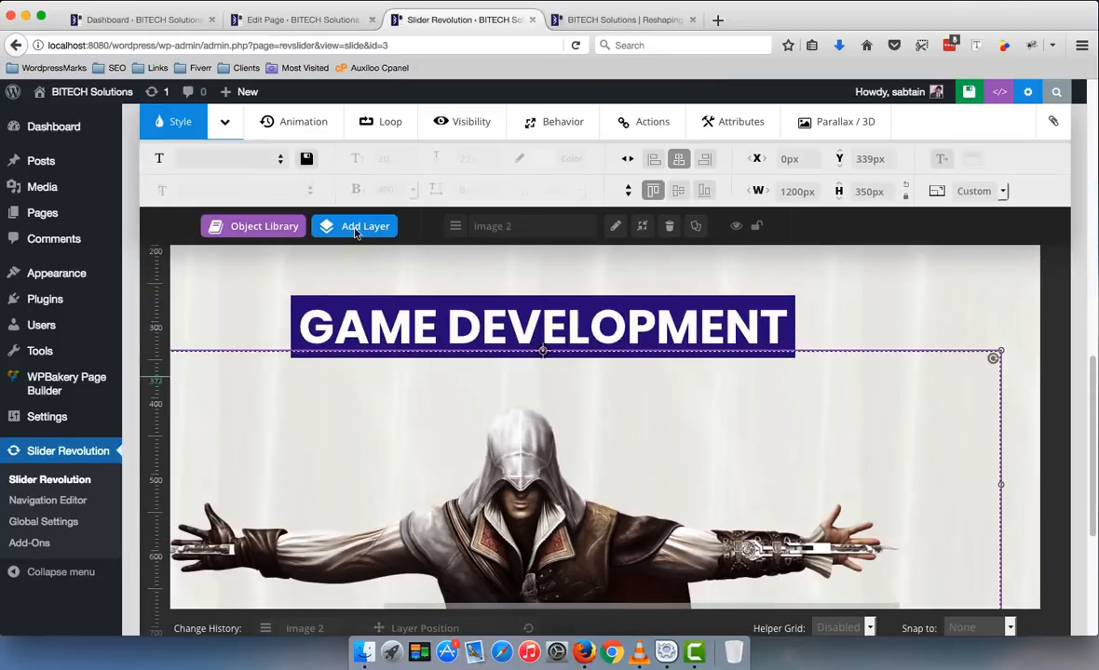
- Set the image layer's incoming animation to Long-From-Bottom at a speed of 4000 ms and preview it
click(294, 121)
click(305, 158)
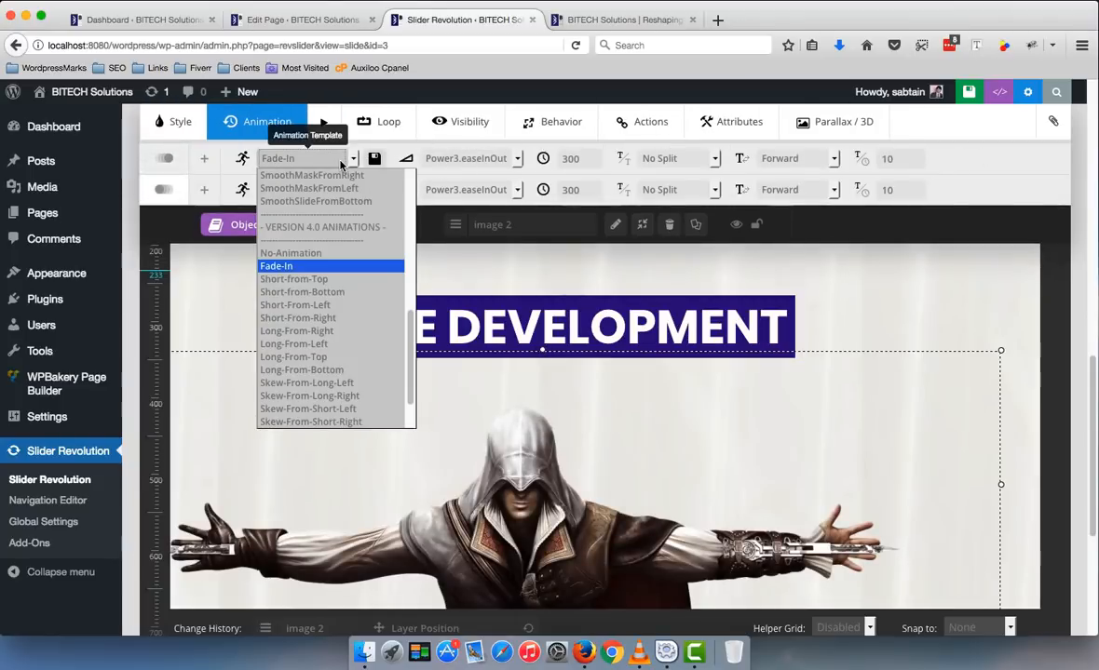
click(352, 370)
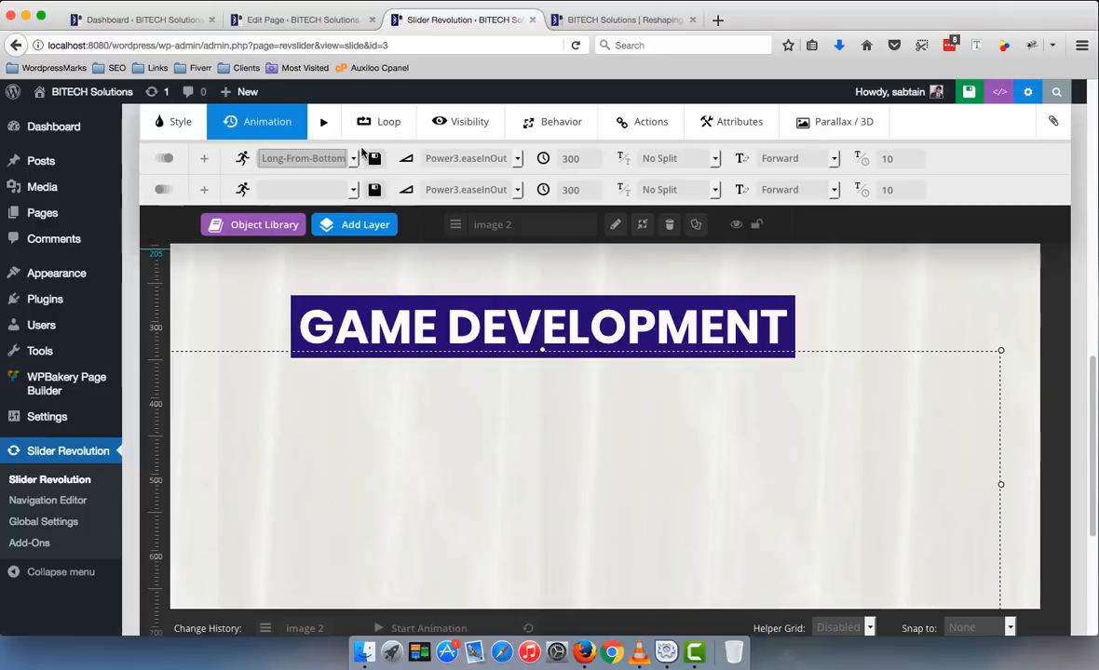
double_click(579, 158)
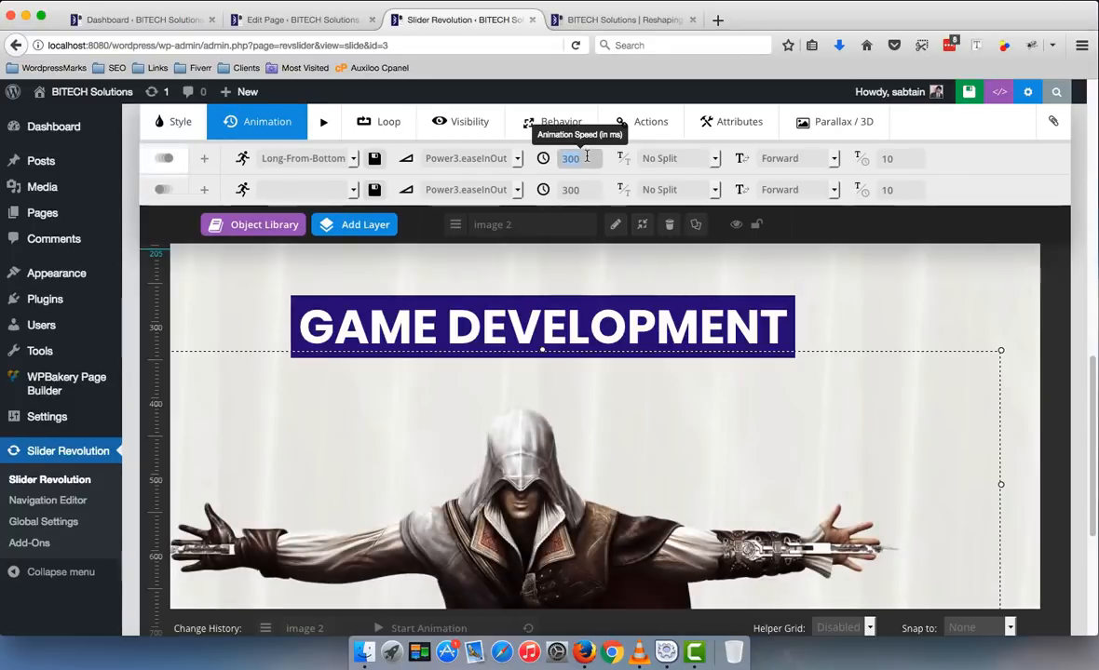
text(4000)
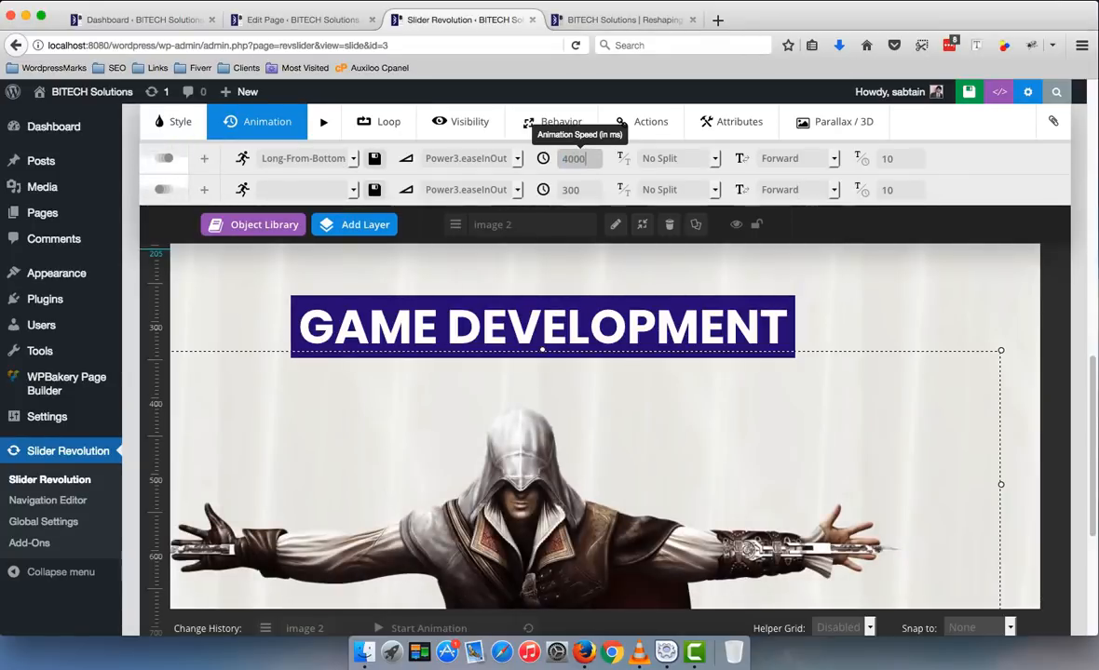
key(Tab)
click(323, 121)
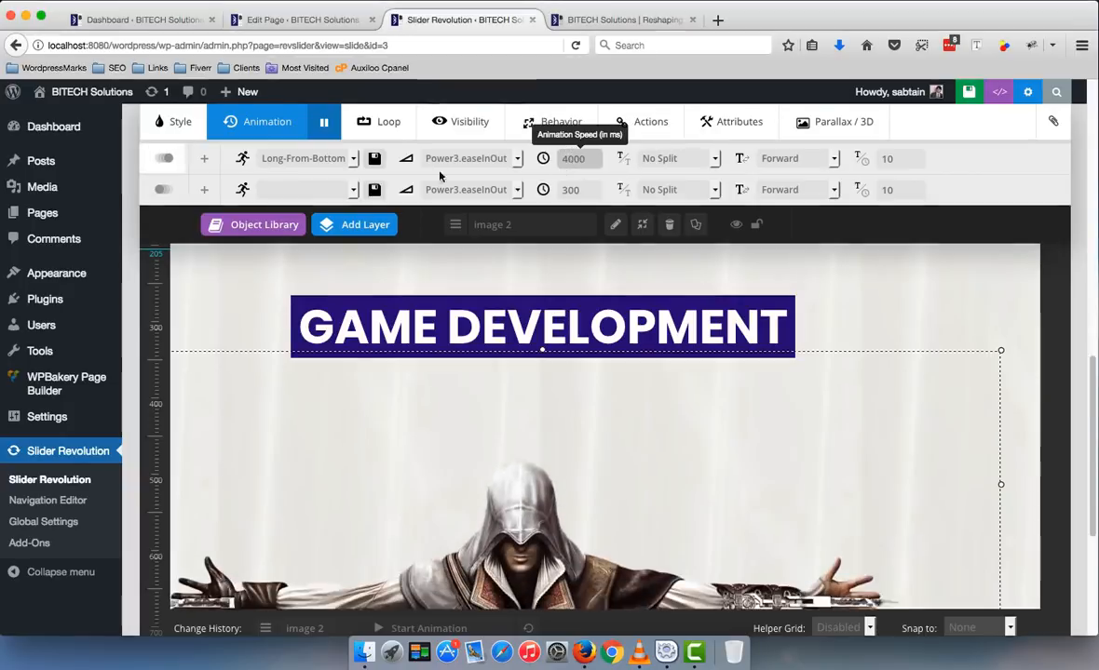
- Set the image layer's outgoing animation to Fade-Out-Long and save the slide
click(329, 190)
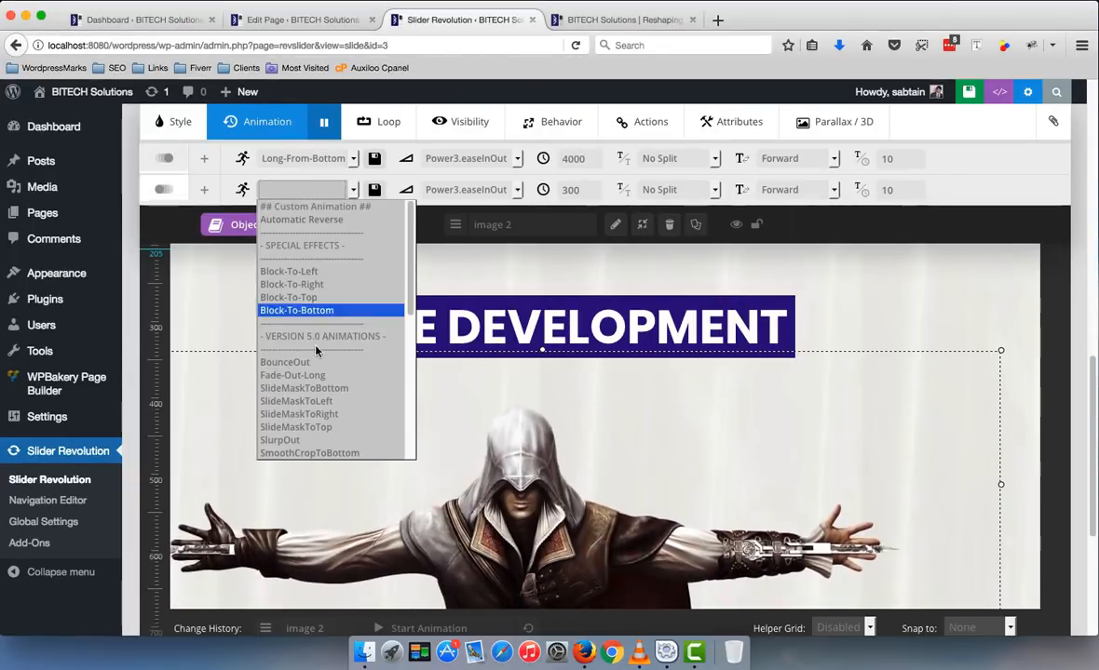
click(294, 370)
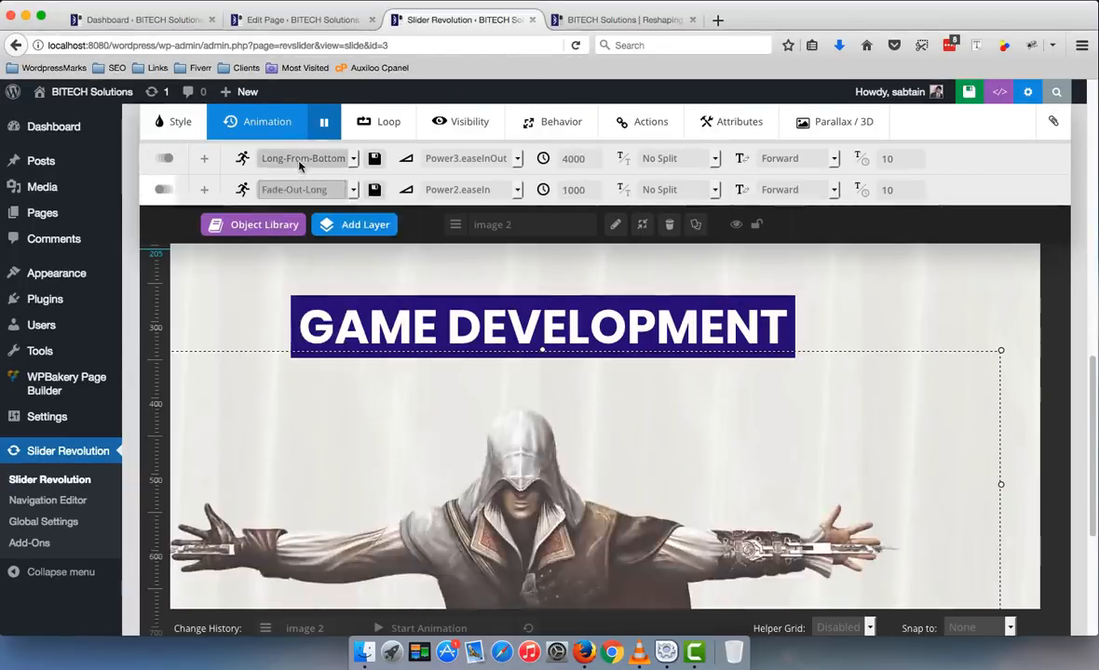
click(969, 91)
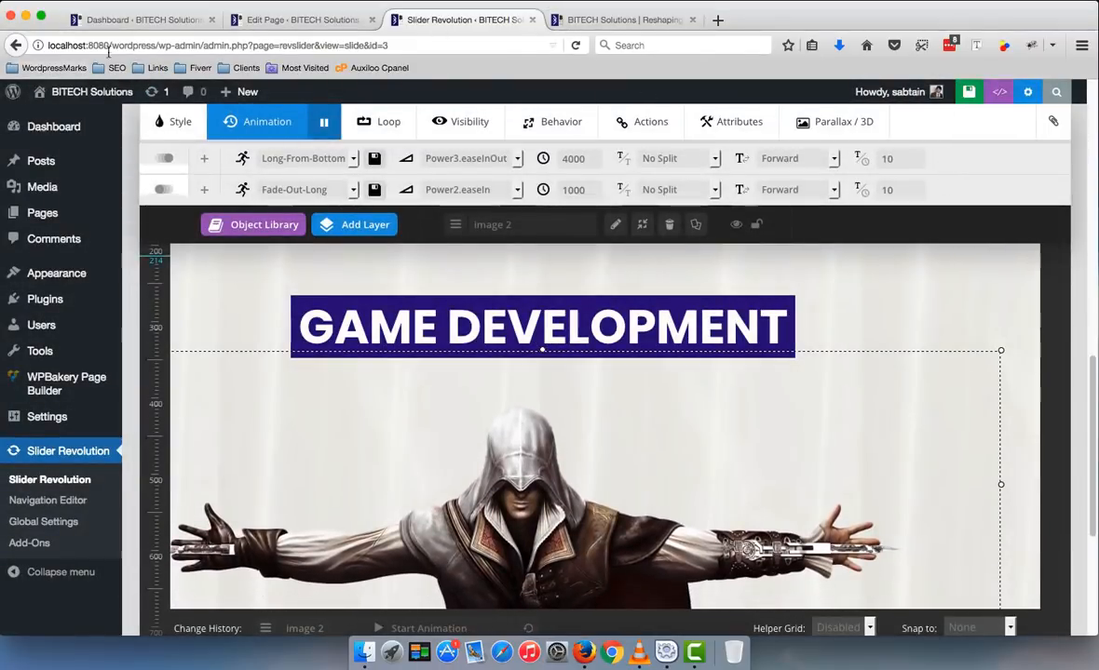
- Open the Home page from its permalink in a new tab and compare its Game Development slide with the BITECH Solutions site
click(297, 19)
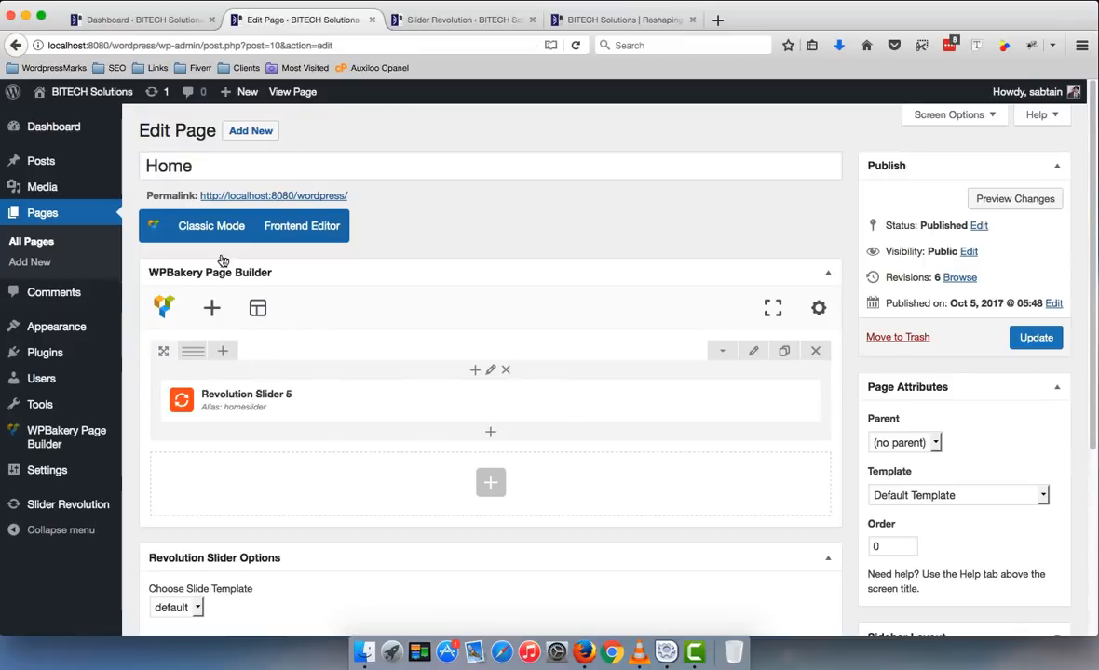
right_click(268, 195)
click(279, 203)
click(428, 19)
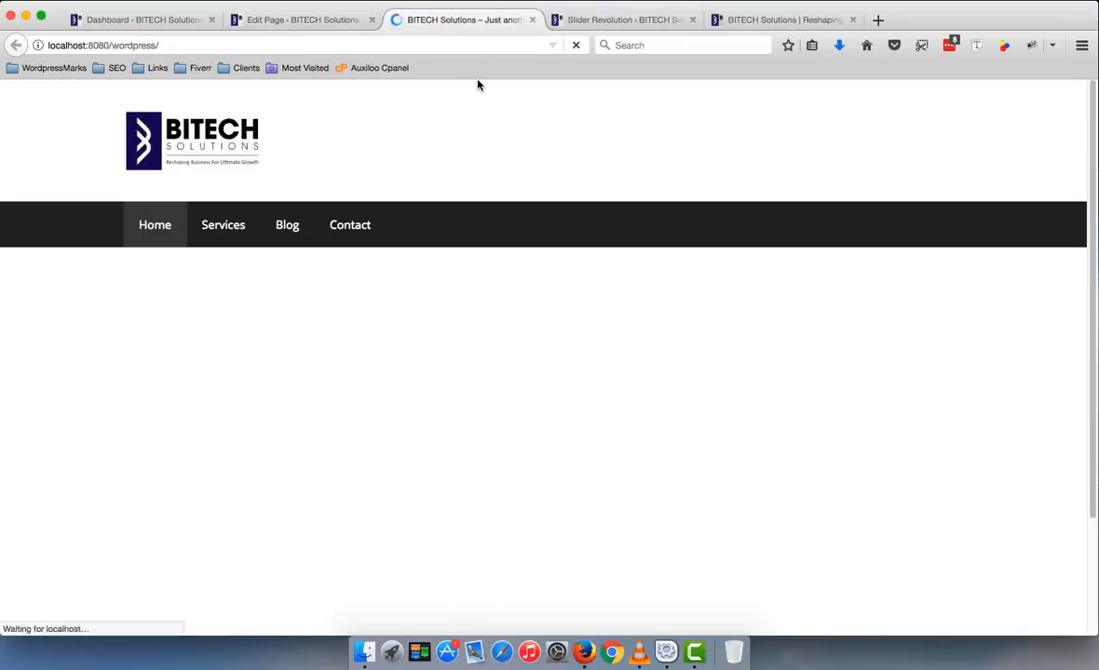
scroll(522, 131, down, 2)
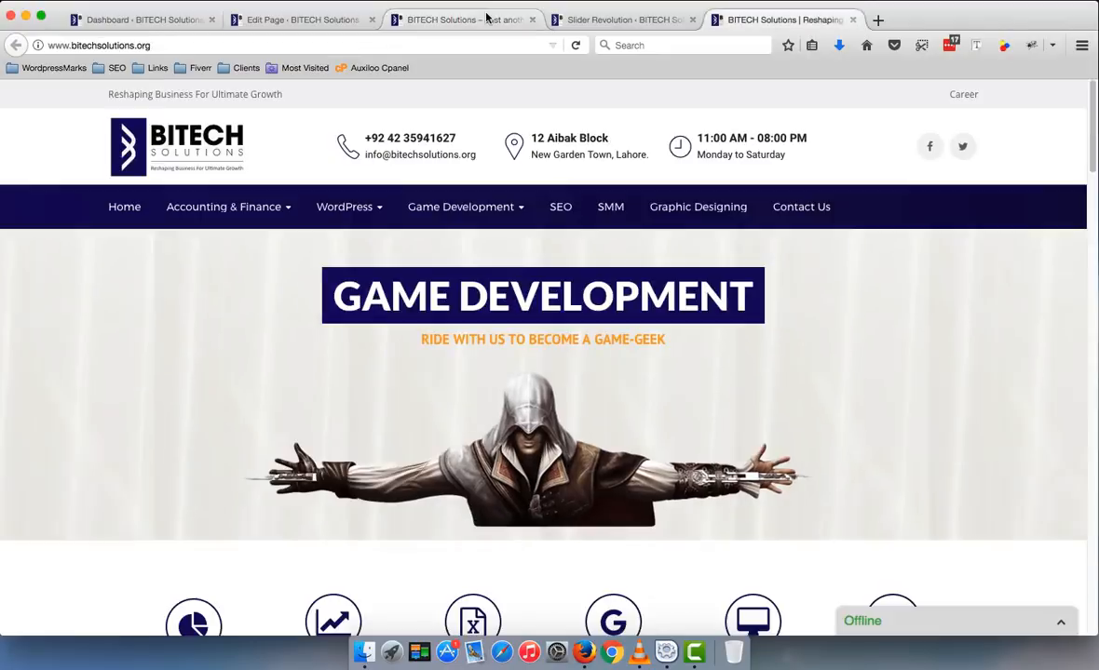
click(486, 17)
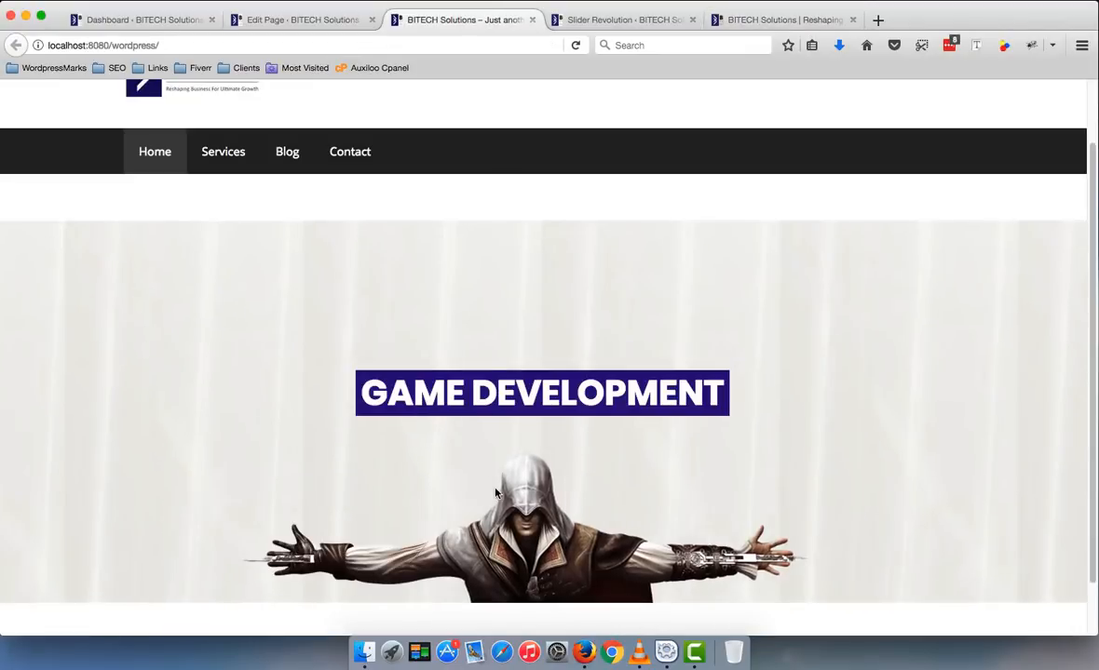
- Move the Game Development layer up to about Y -113 px in the slide editor and select the image layer
click(584, 20)
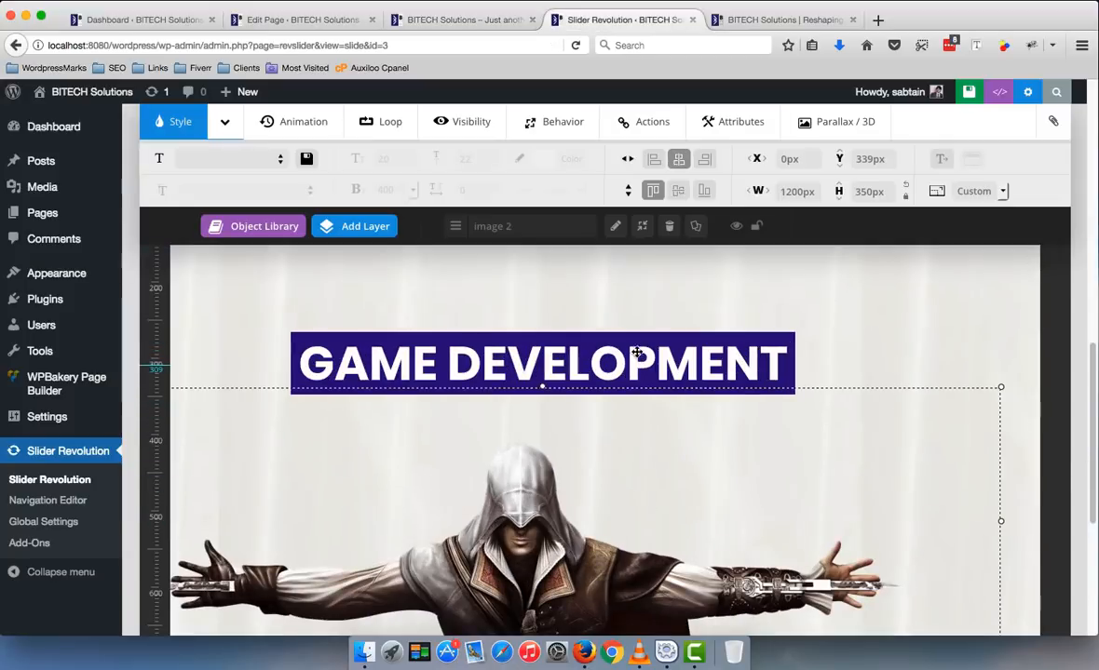
drag(637, 353, 633, 298)
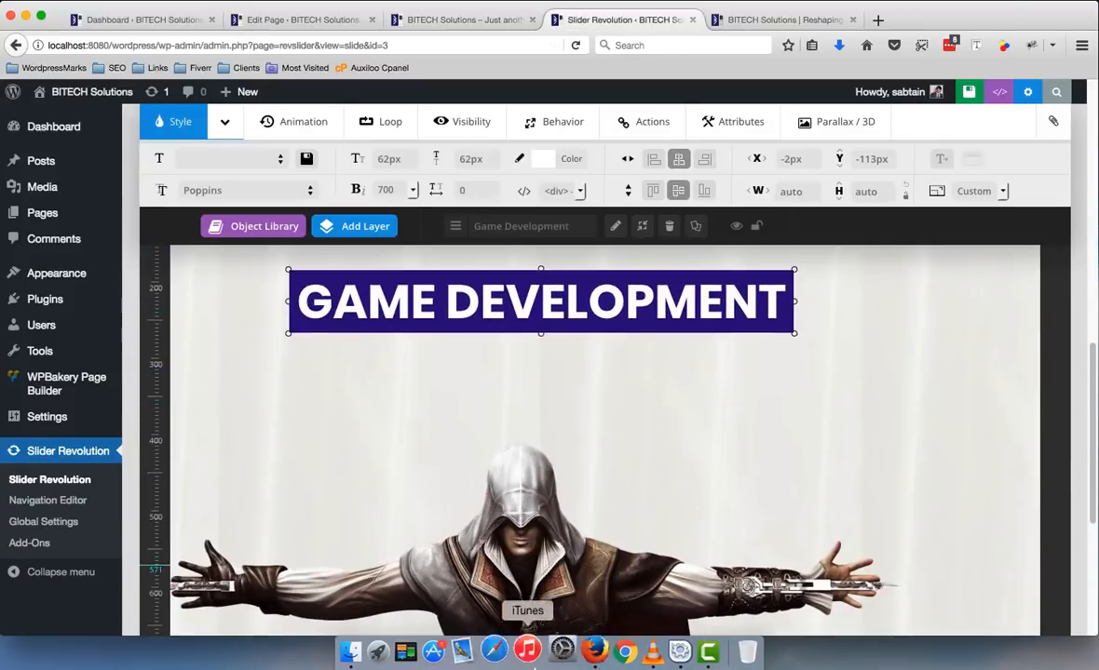
click(556, 563)
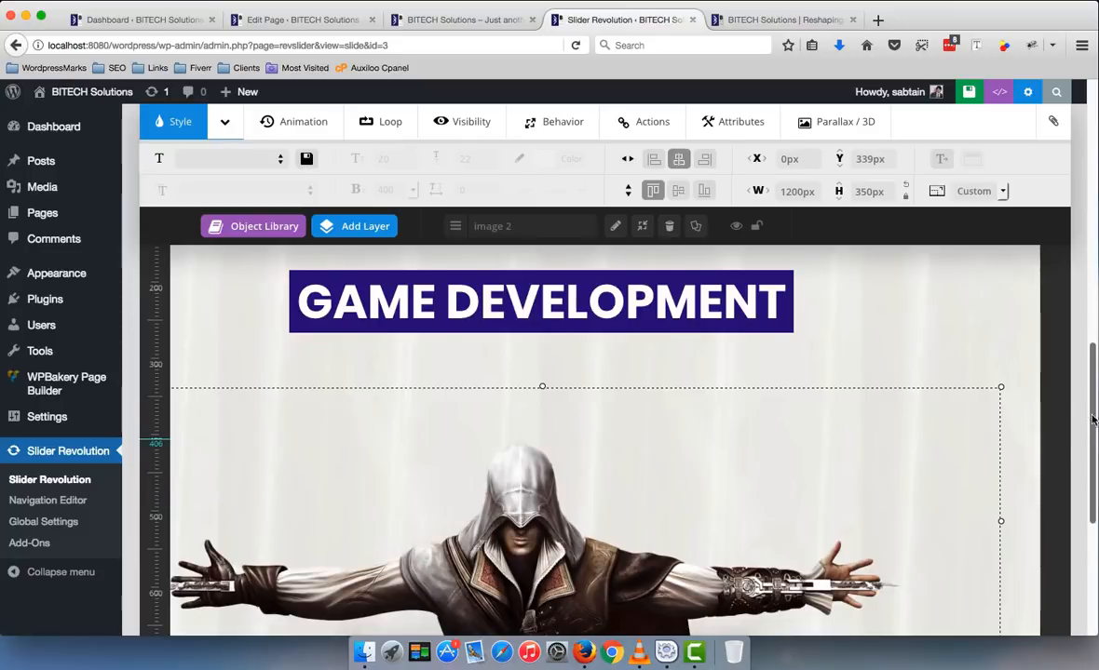
- Enlarge the image layer to about 1406 x 410 px, centre it horizontally at about Y 270 px, and save the slide
drag(1093, 419, 1093, 447)
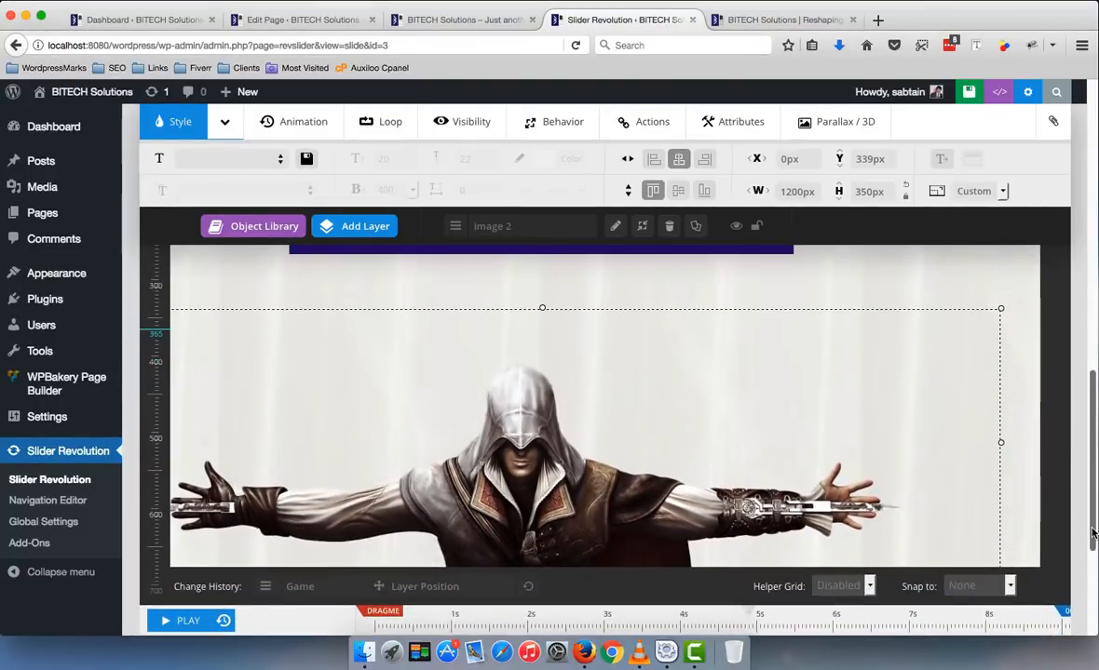
scroll(1093, 533, up, 2)
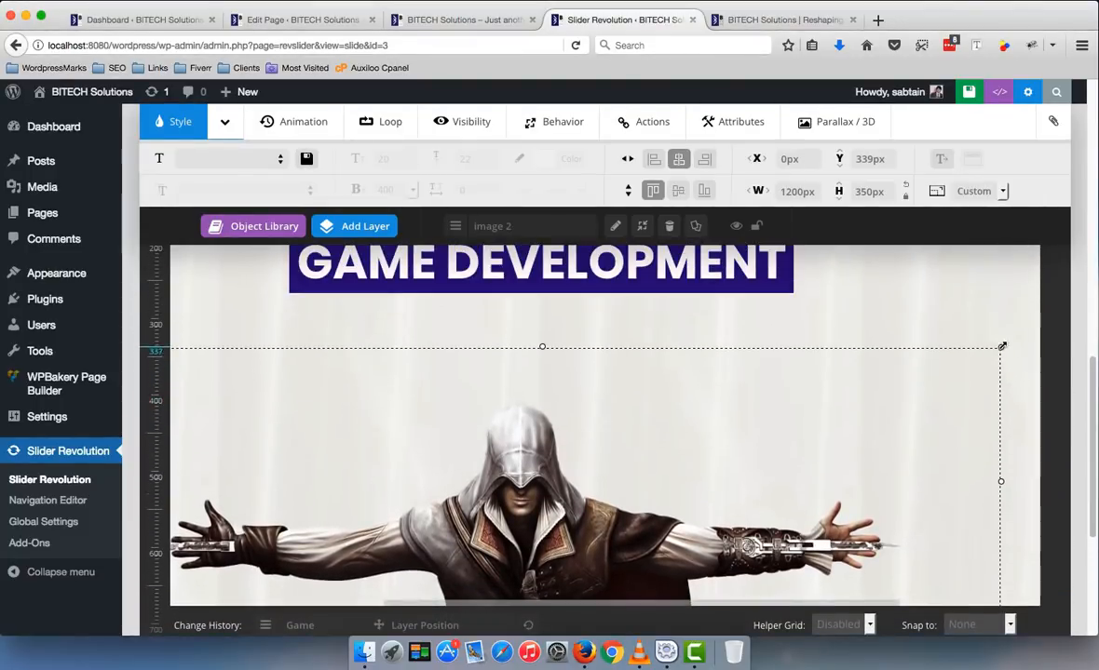
drag(1003, 346, 1036, 300)
drag(571, 527, 599, 474)
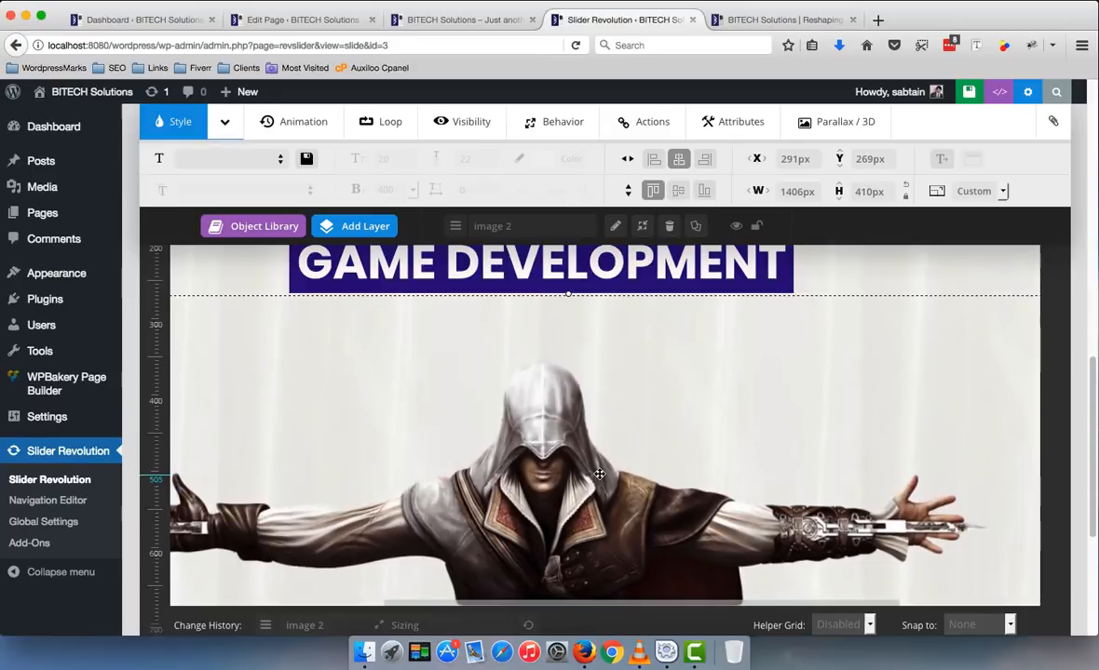
click(678, 164)
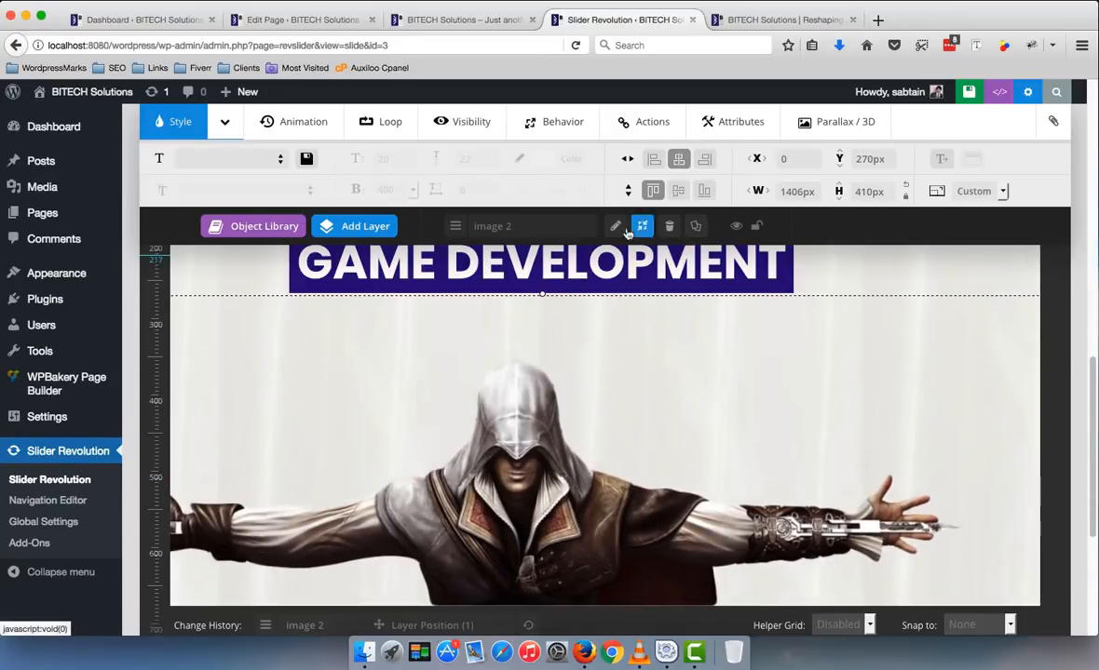
click(679, 164)
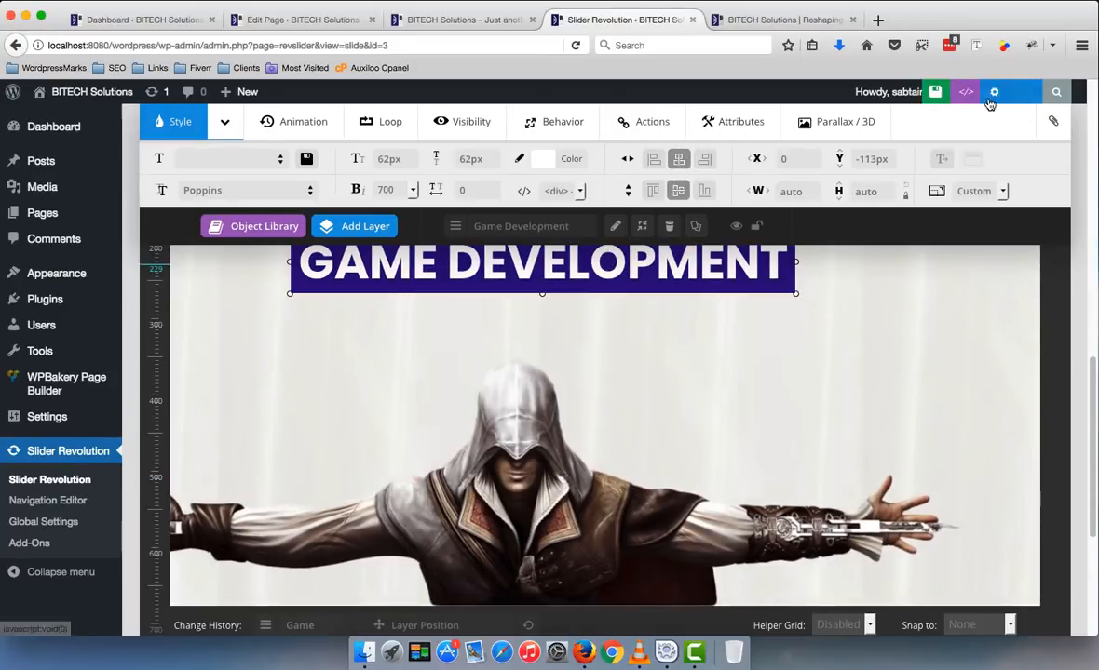
click(945, 94)
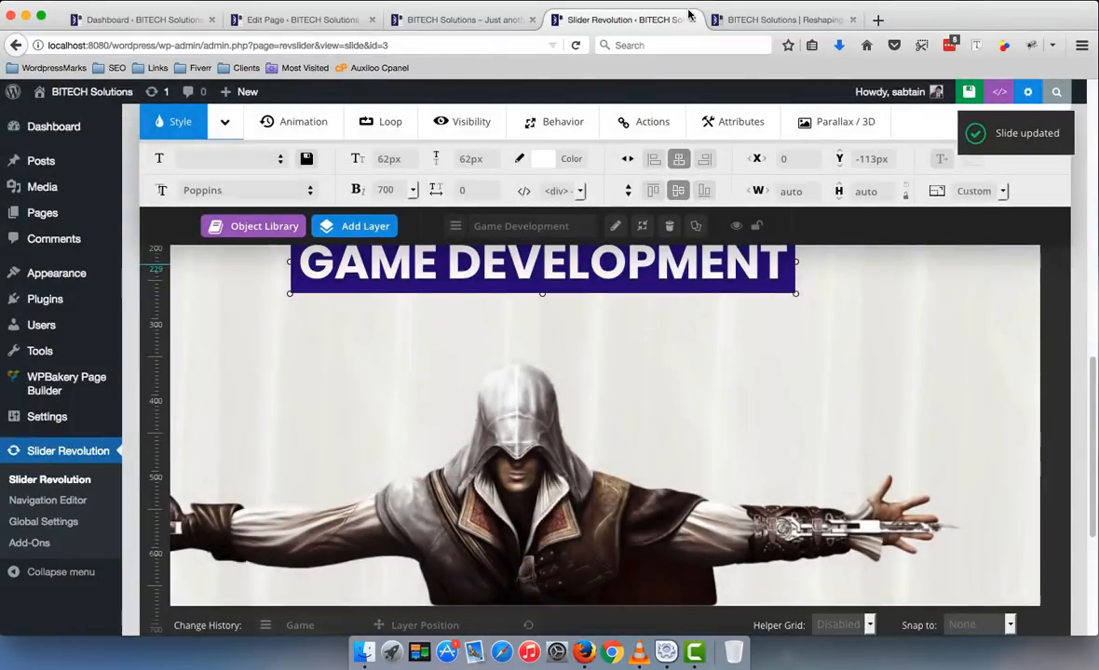
- Reload the BITECH Solutions site and compare its Game Development slide animation with the local Home page
click(782, 20)
click(574, 51)
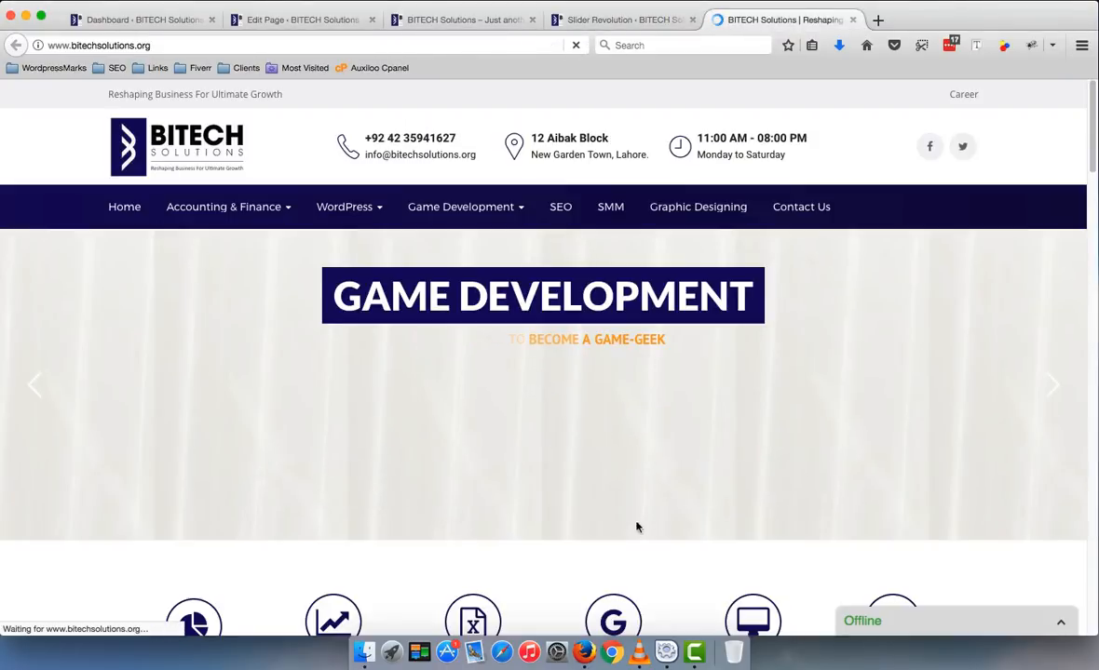
click(177, 20)
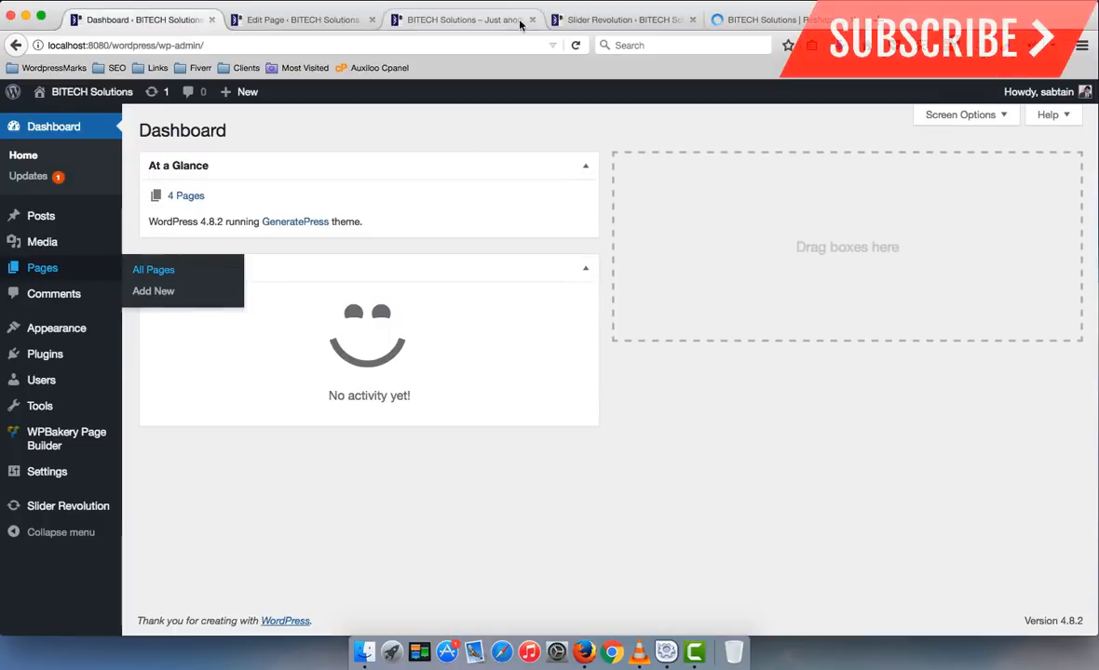
click(503, 19)
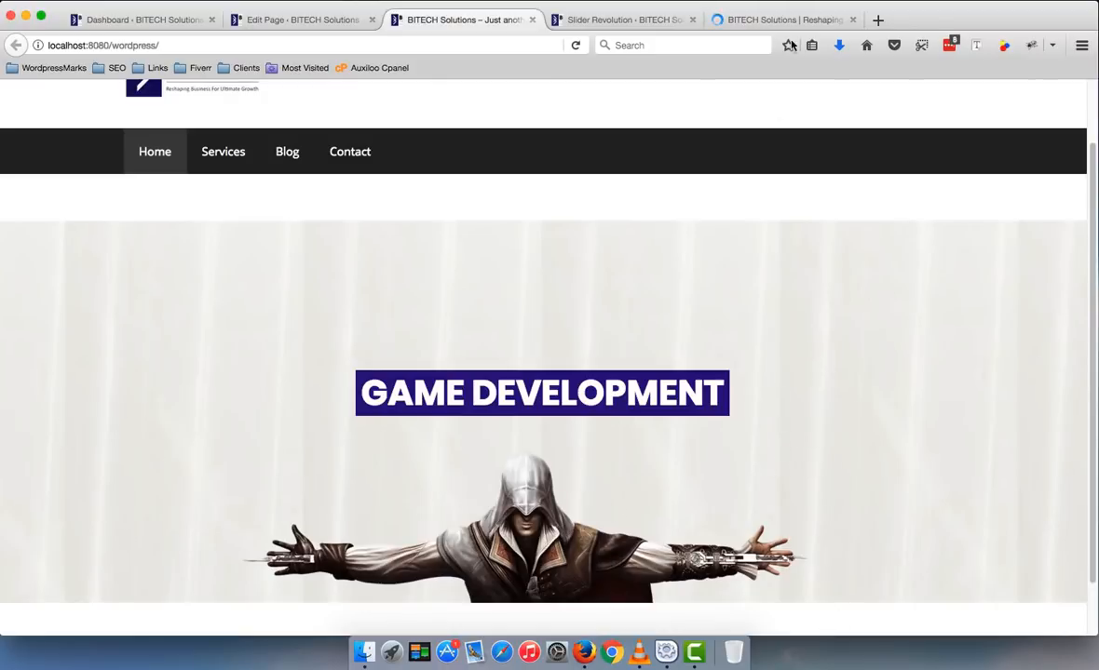
click(762, 21)
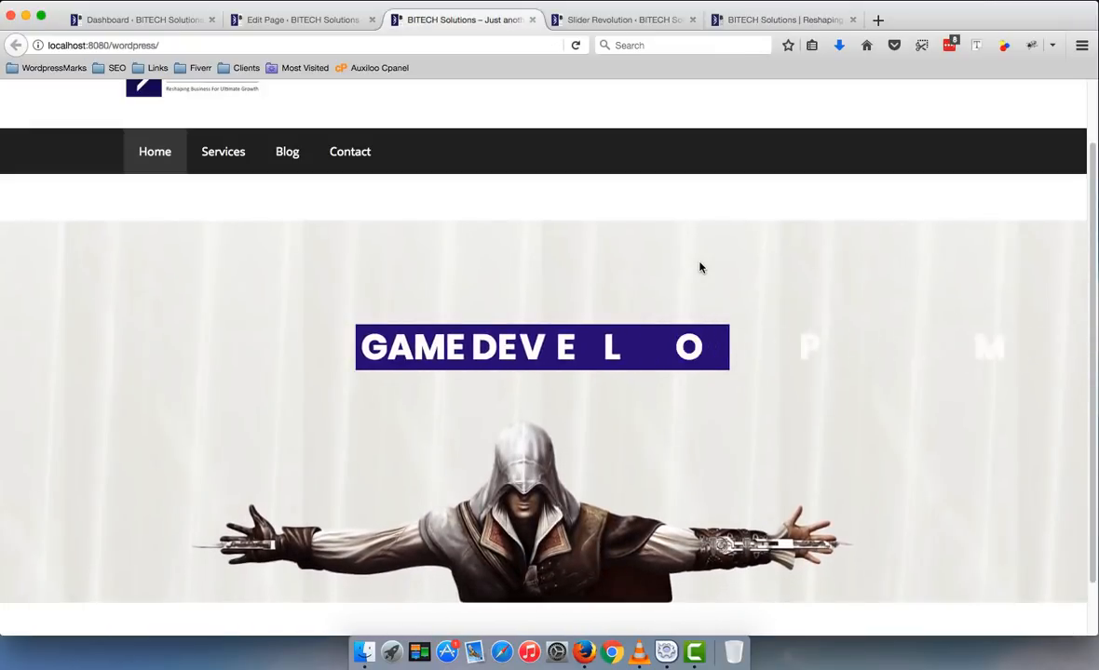
click(619, 19)
key(ctrl+Tab)
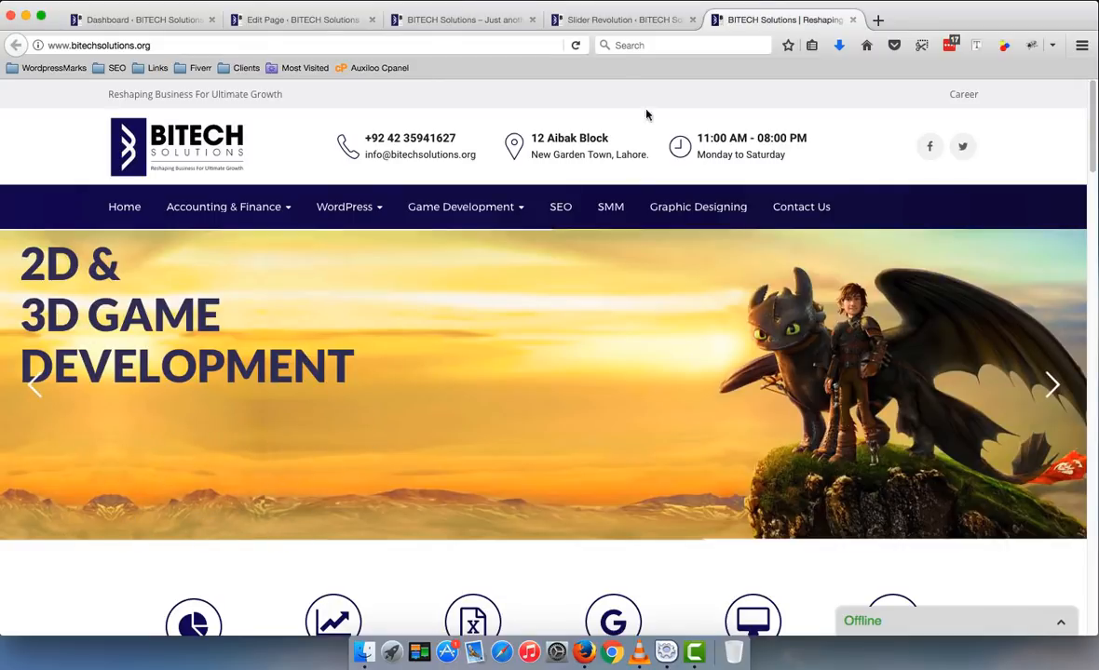
- Return to the slide editor and examine the start and end timings of both layers on the timeline
click(582, 20)
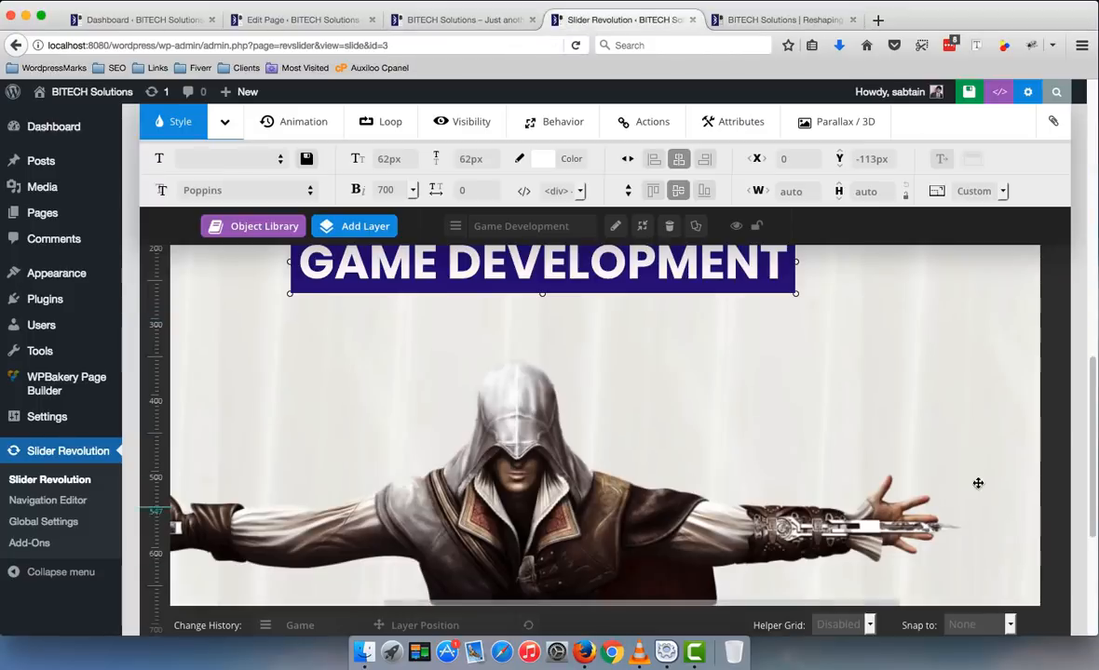
mouse_move(1094, 428)
mouse_down()
mouse_move(1095, 547)
mouse_move(1094, 419)
mouse_move(1094, 431)
mouse_up()
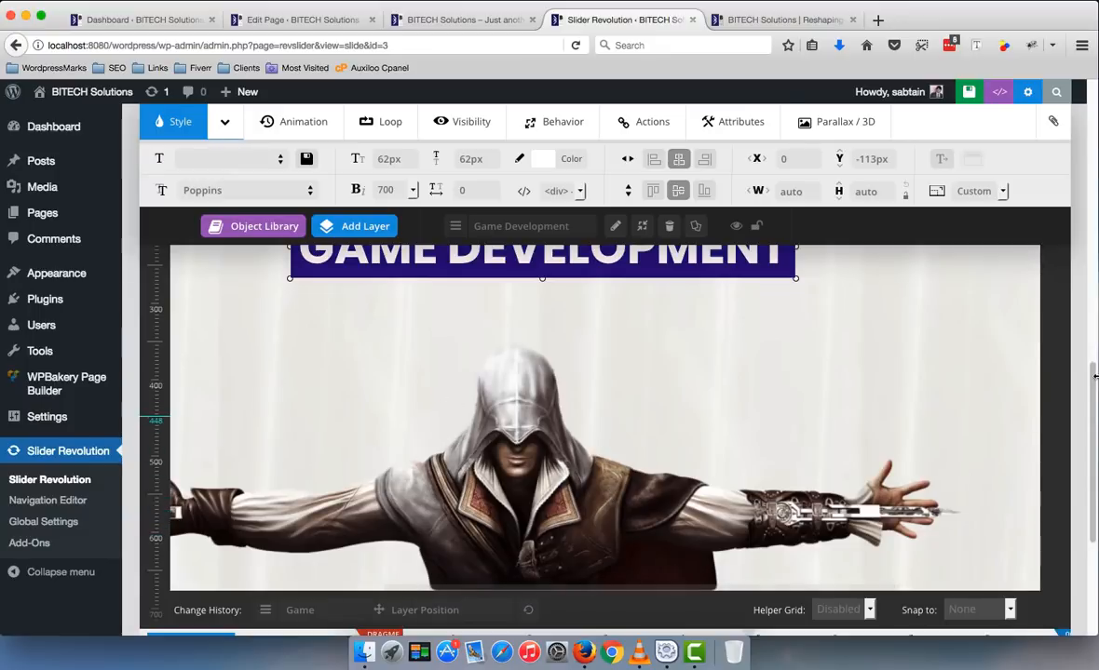
scroll(316, 270, up, 2)
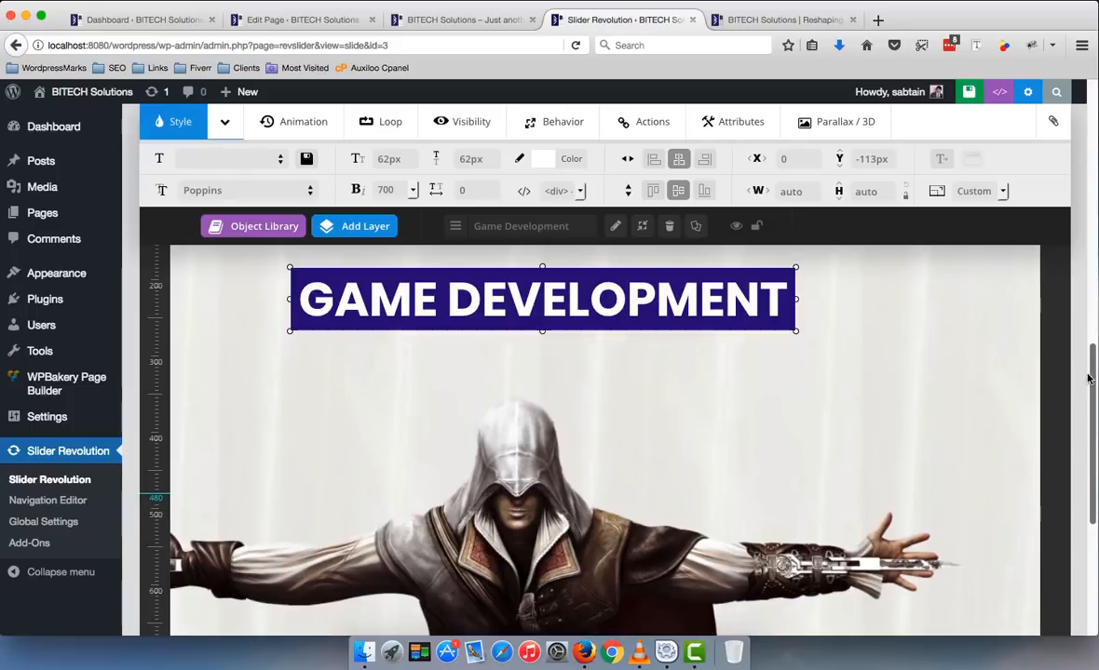
drag(1093, 374, 1093, 498)
click(1056, 120)
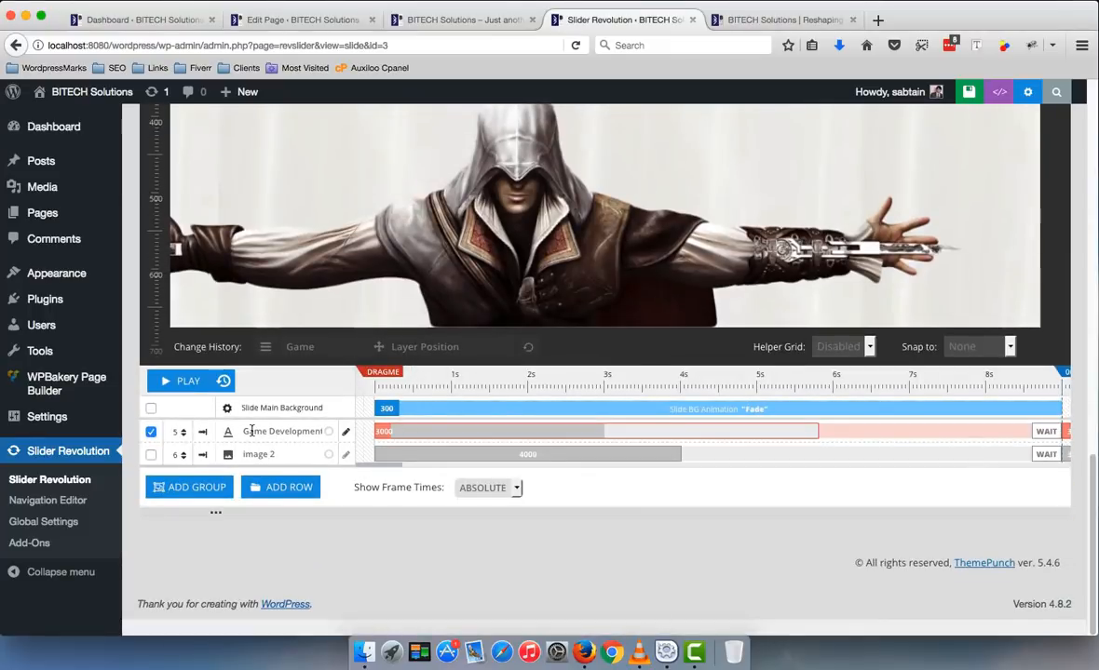
scroll(270, 466, up, 3)
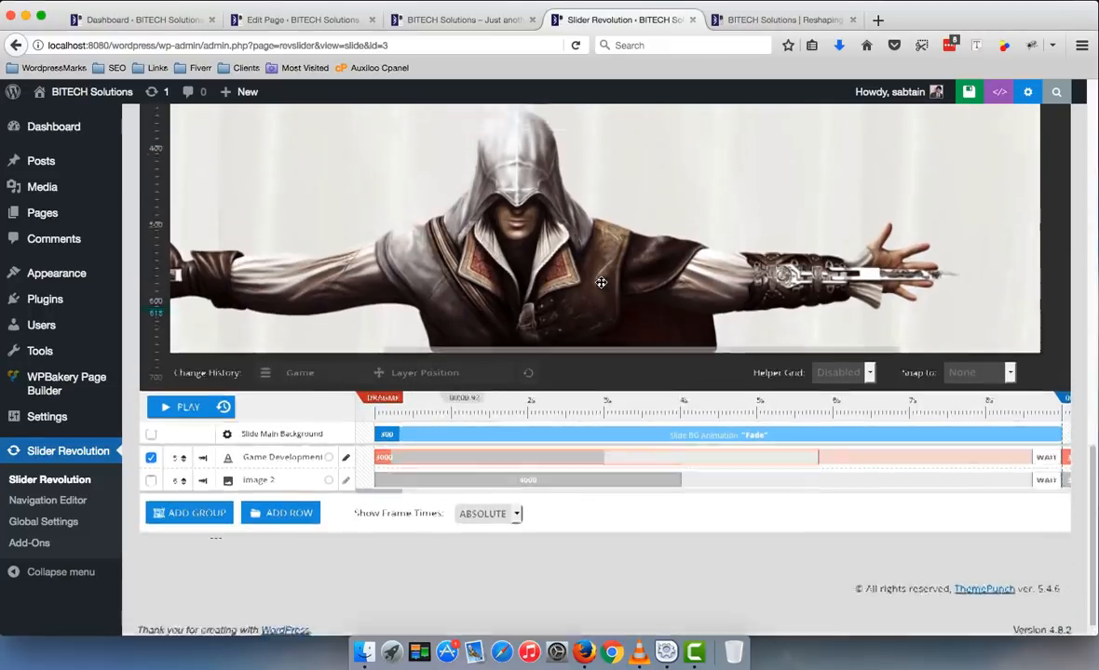
scroll(254, 524, down, 1)
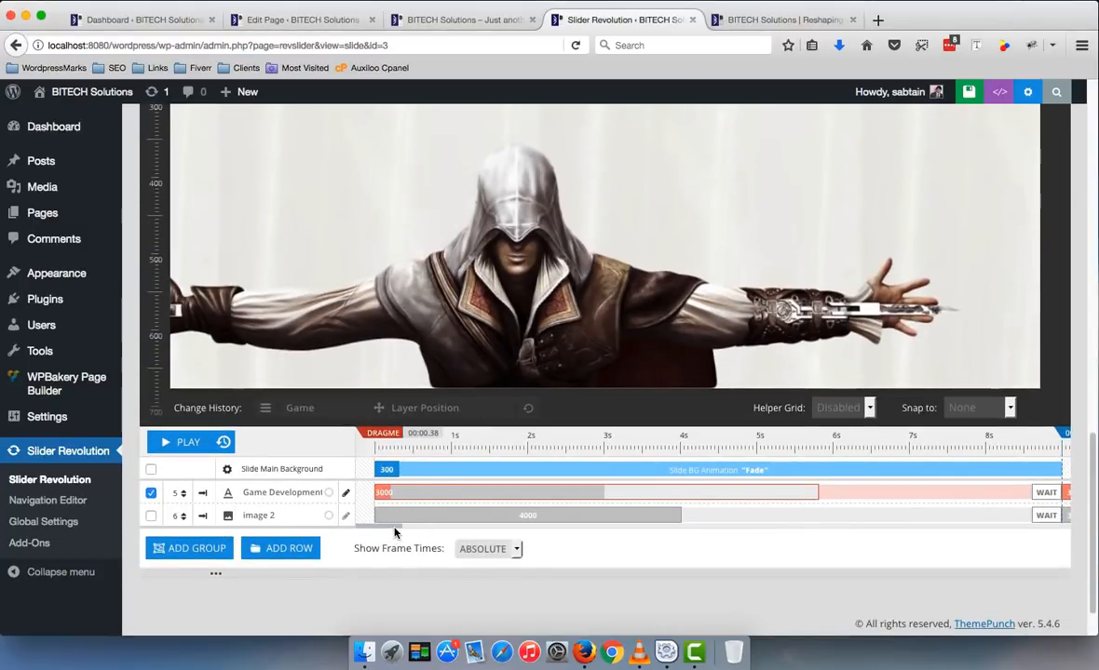
drag(395, 528, 411, 528)
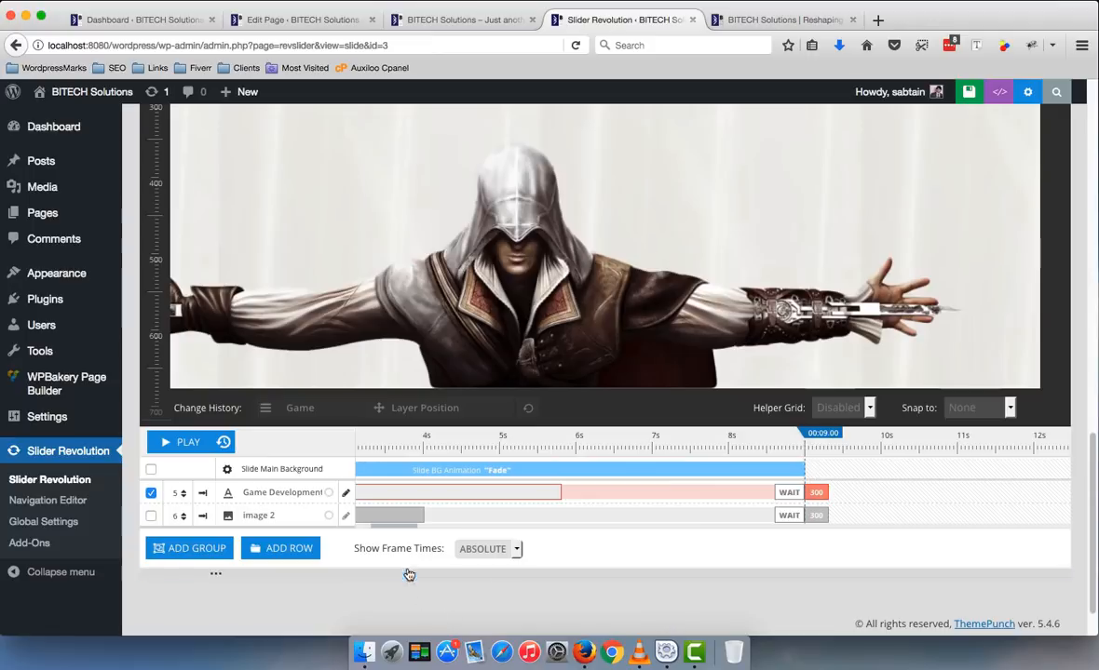
drag(410, 529, 378, 527)
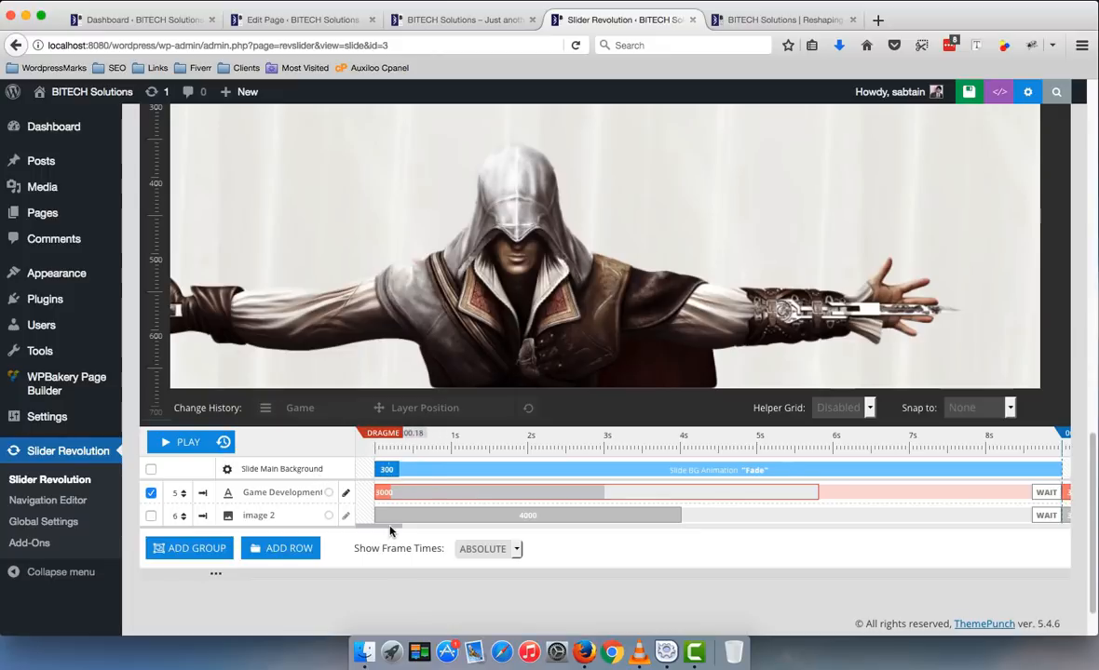
mouse_move(390, 530)
mouse_down()
mouse_move(413, 532)
mouse_move(381, 526)
mouse_up()
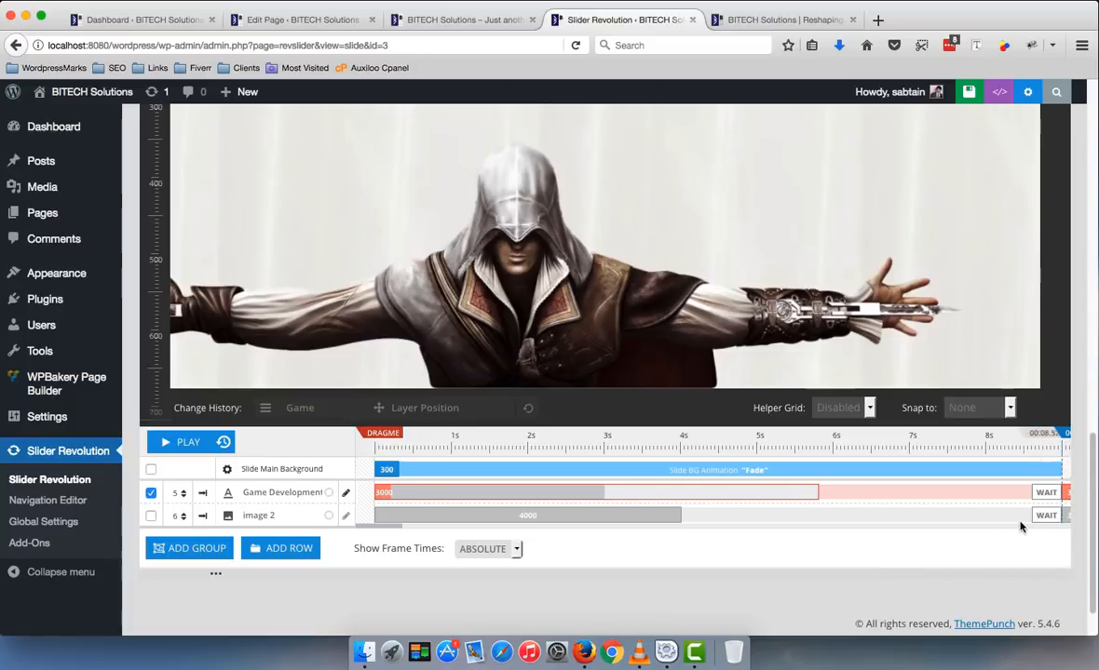
- Delay the Game Development layer's start to 3000 ms on the timeline and save the slide
scroll(470, 260, up, 3)
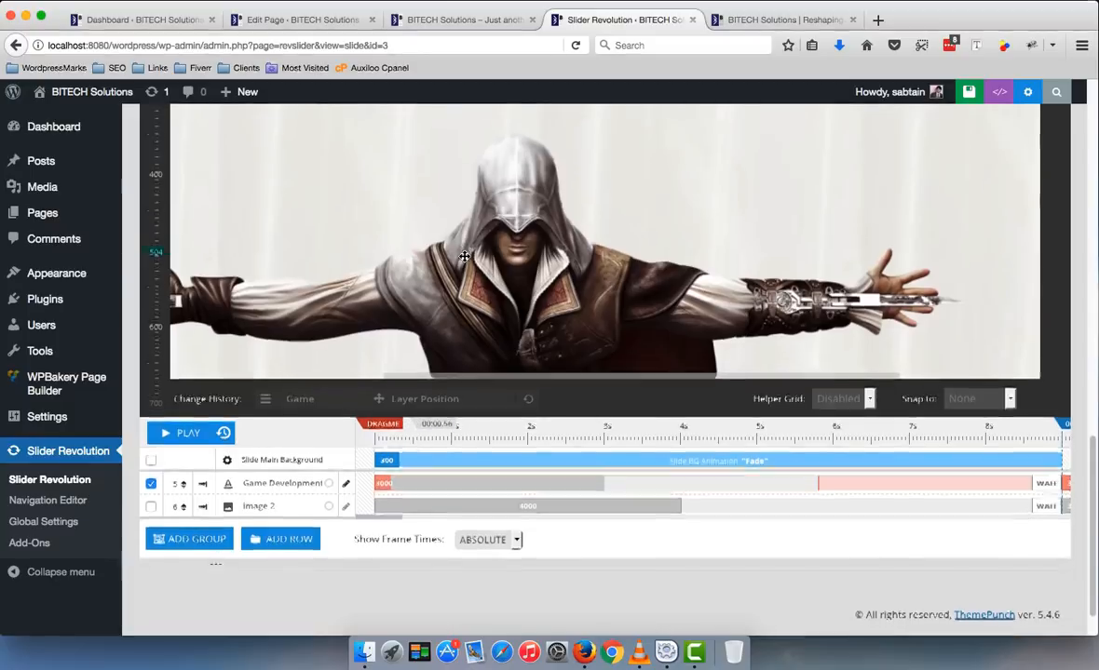
scroll(446, 454, down, 4)
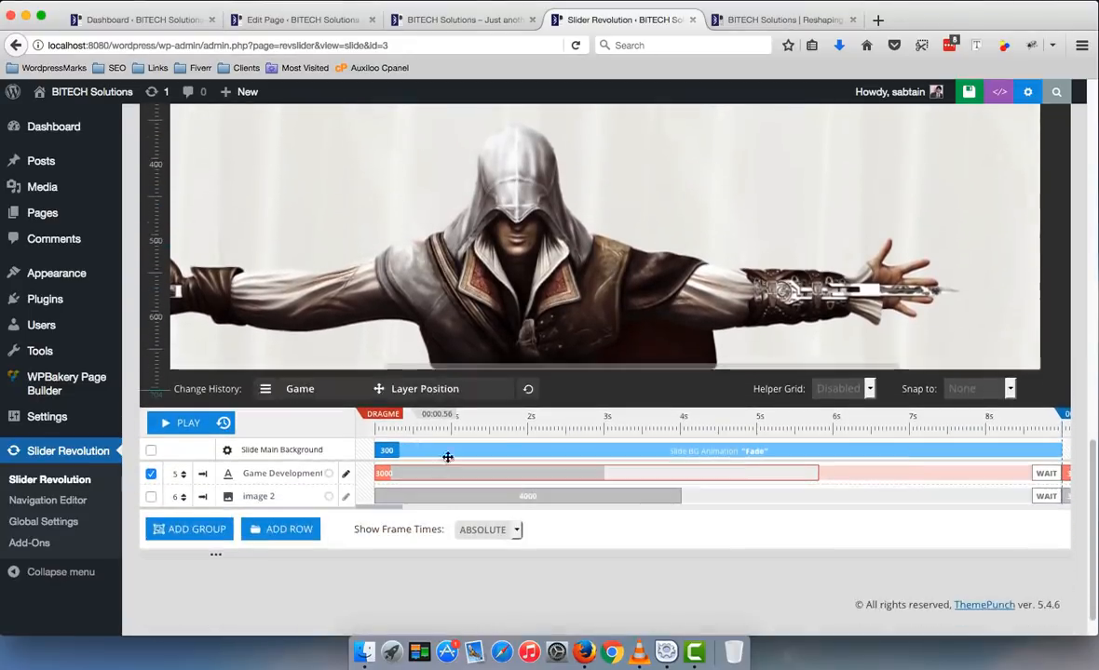
drag(383, 467, 615, 471)
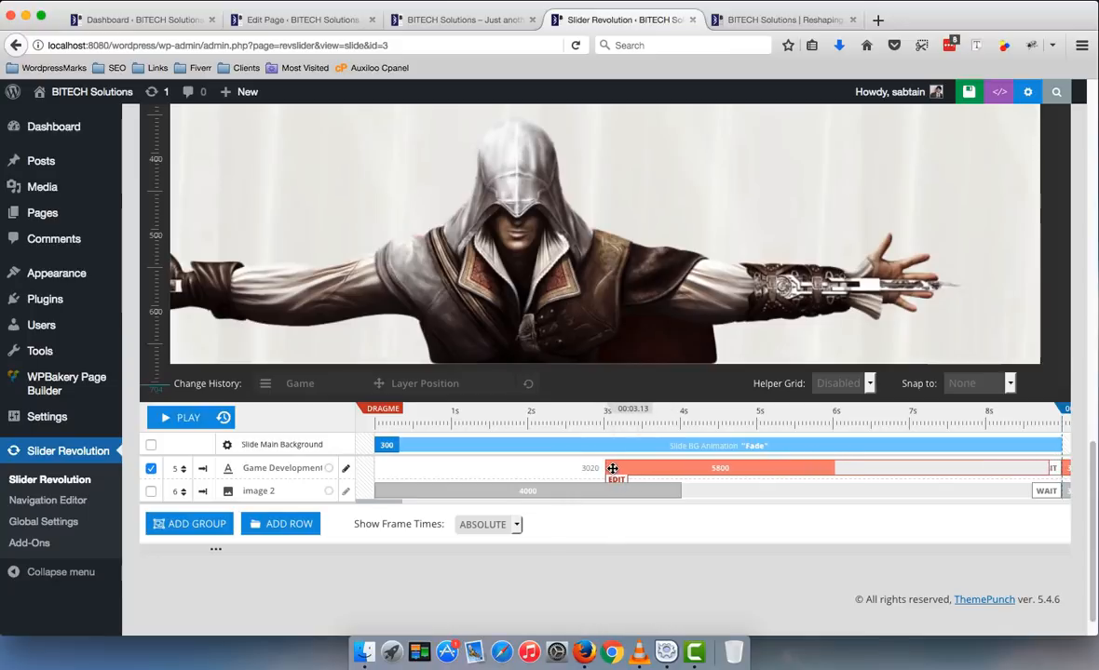
scroll(698, 270, up, 3)
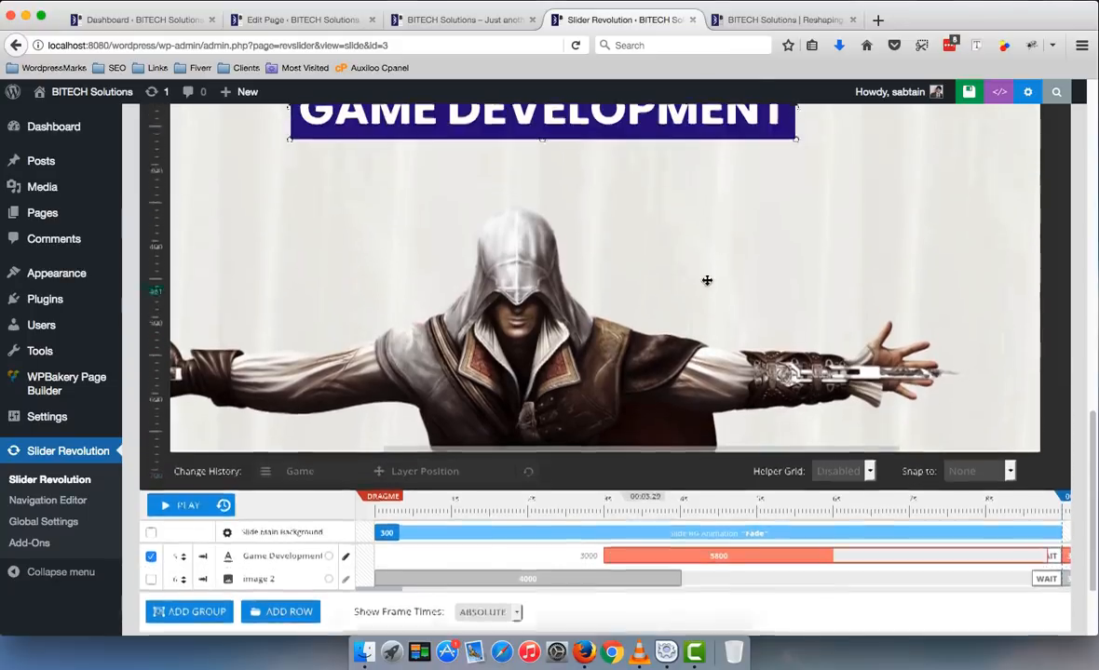
click(968, 91)
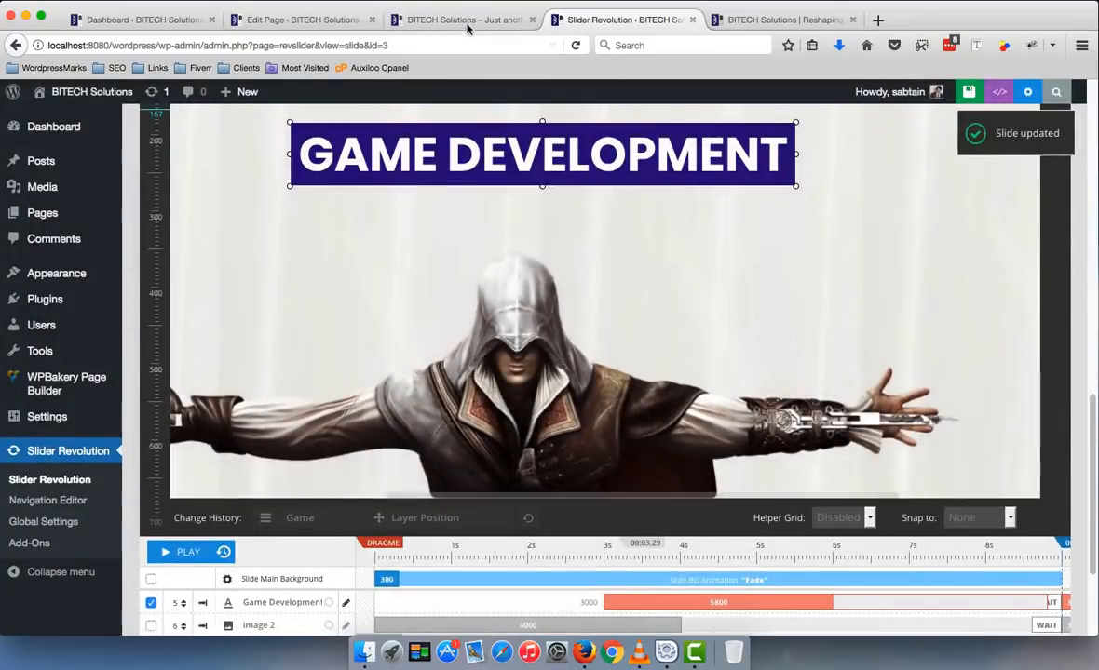
- Move slide #3 ahead of slide #1 in the slide order and save
click(463, 20)
click(624, 20)
scroll(556, 298, up, 5)
scroll(556, 298, up, 10)
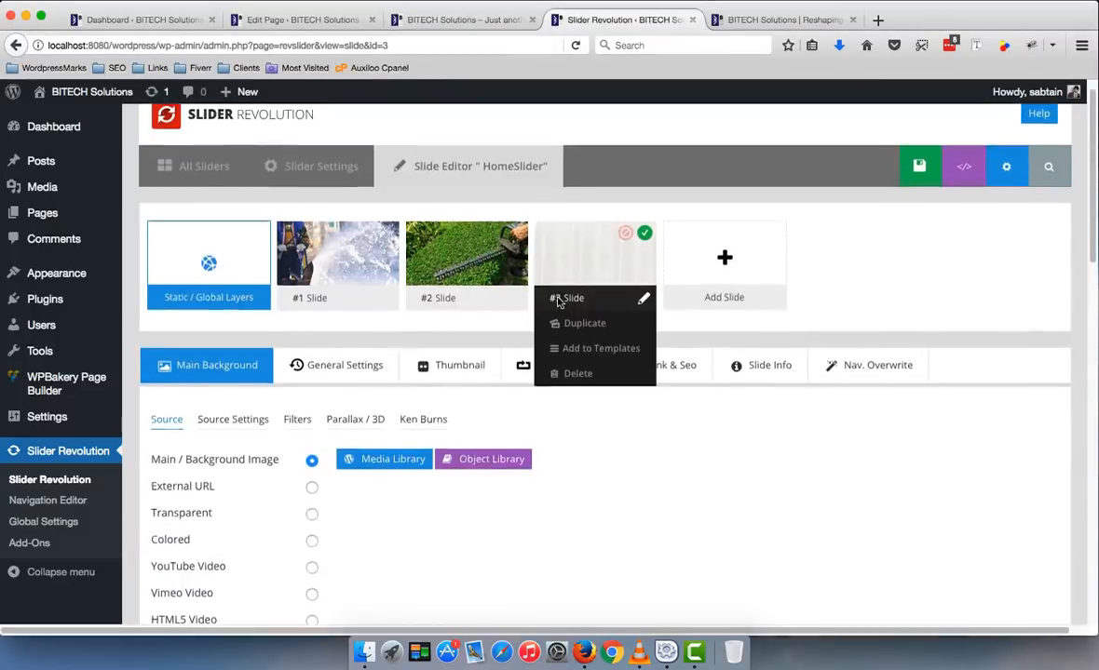
mouse_move(512, 316)
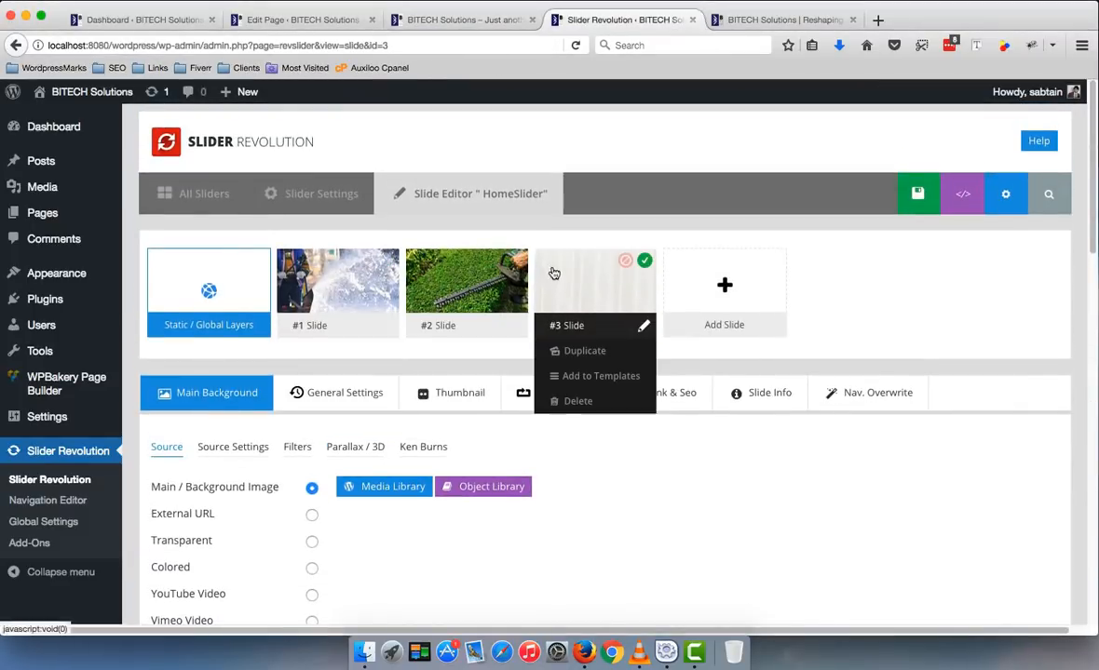
drag(554, 272, 276, 273)
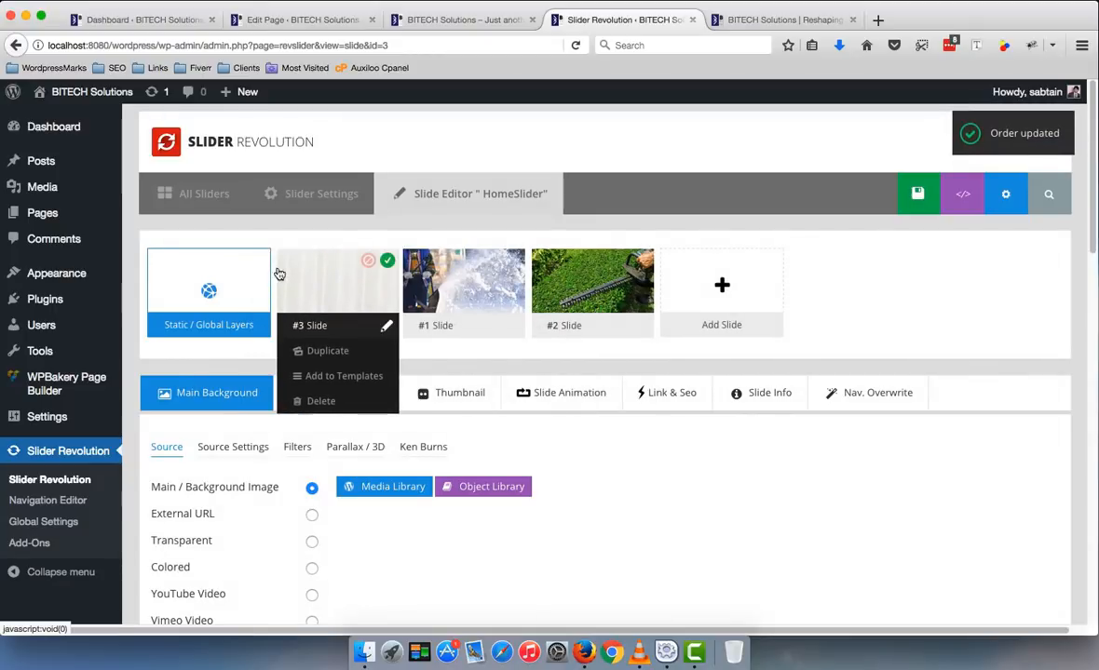
mouse_move(501, 282)
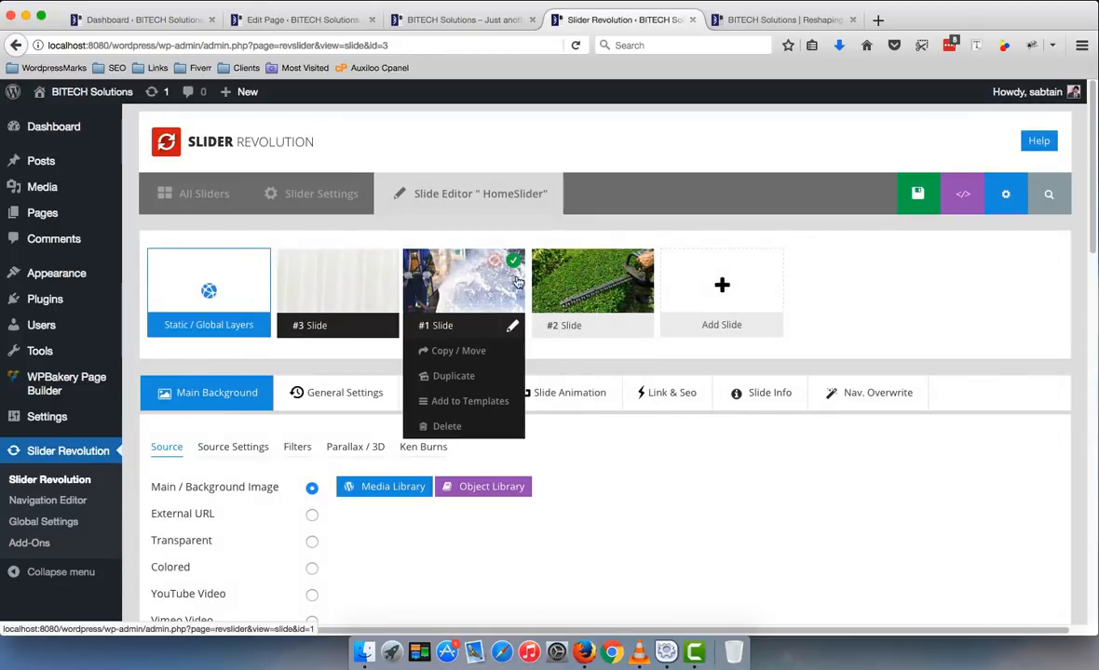
click(916, 196)
- Watch the slider on the Home page, placing its browser tab beside the BITECH Solutions site's tab
click(461, 19)
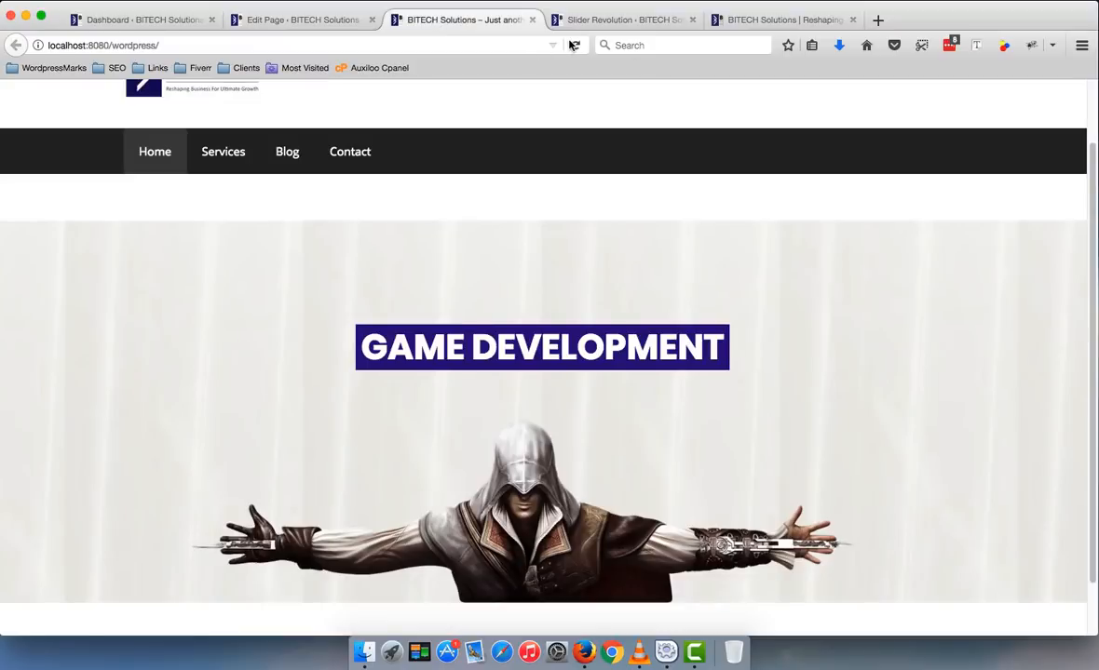
drag(470, 28, 642, 24)
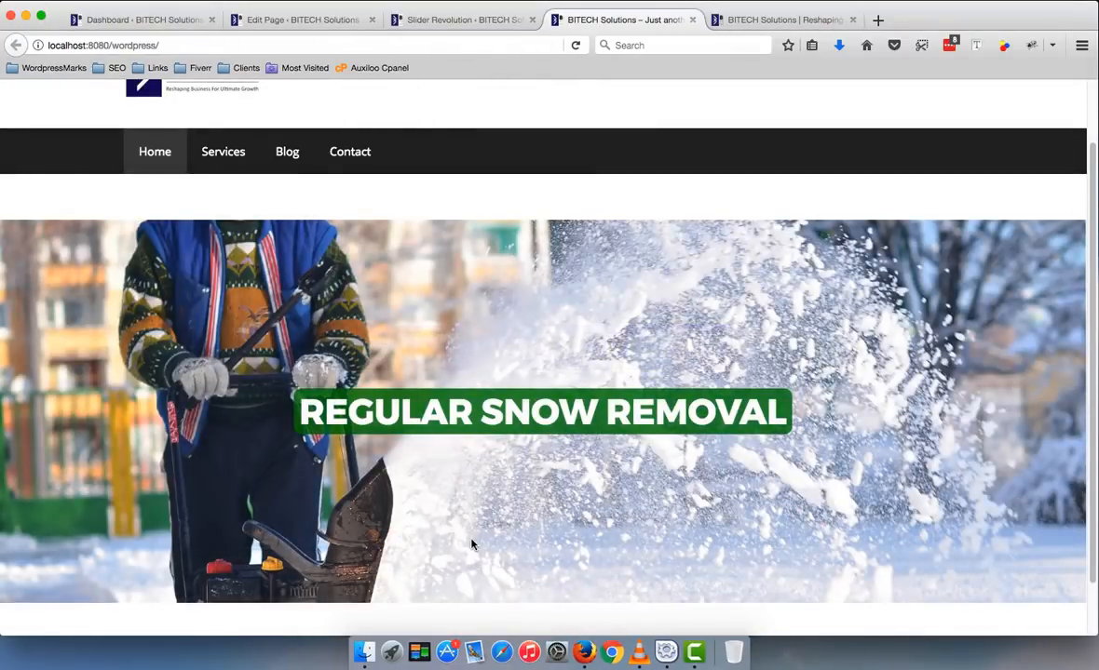
- Move the image layer's outgoing animation earlier on the slide editor's timeline, to start at about 4810 ms
click(459, 20)
scroll(652, 409, down, 15)
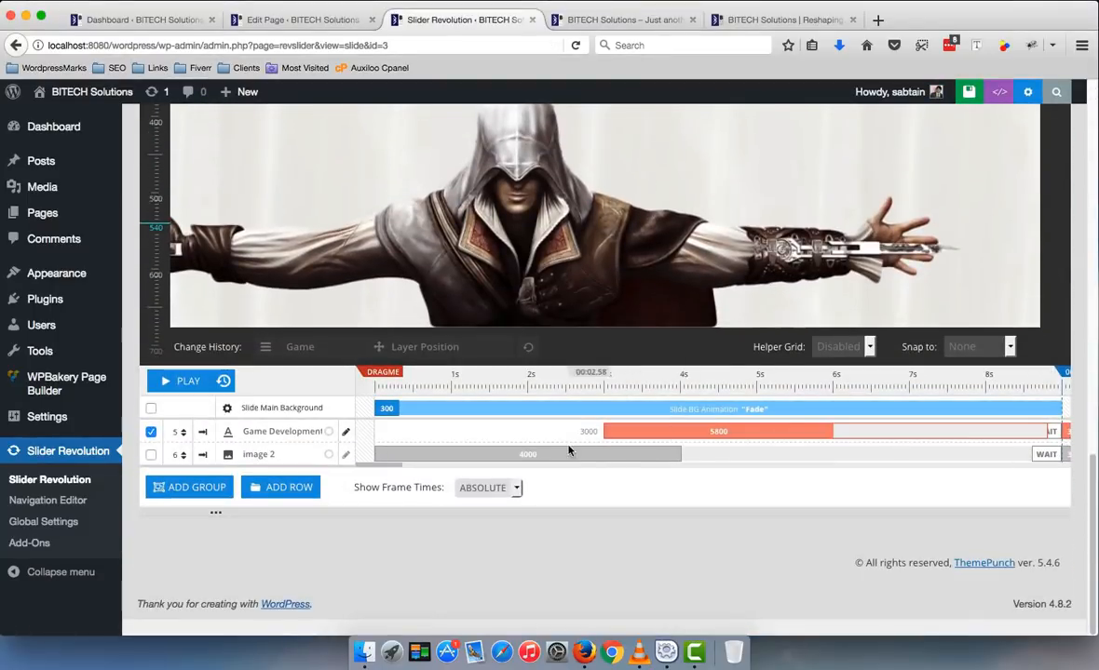
click(669, 453)
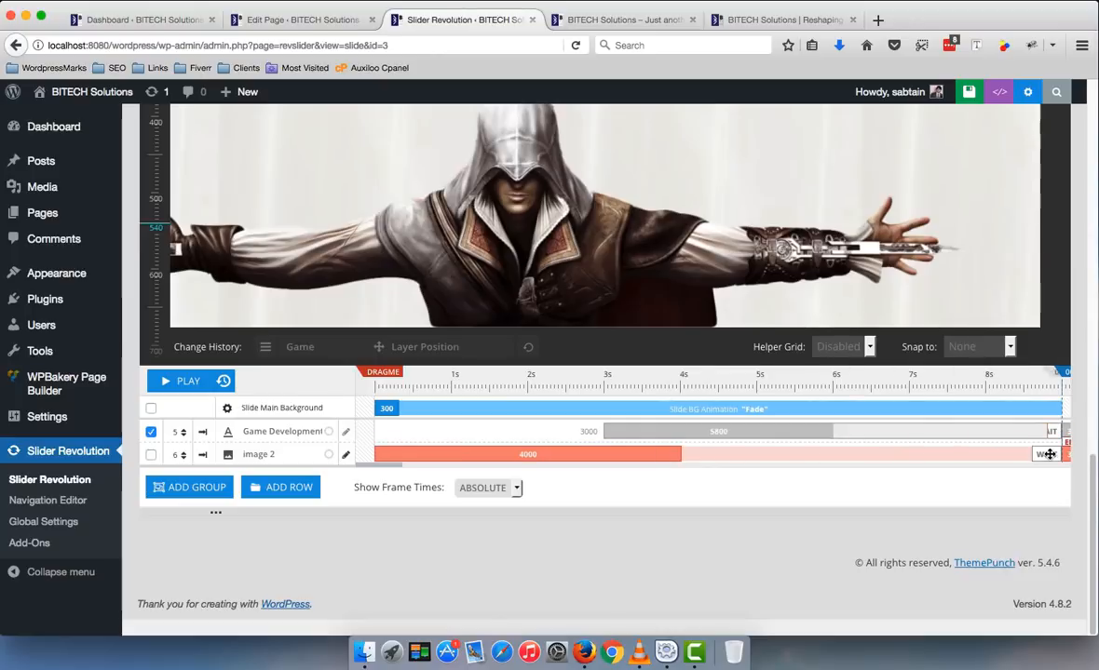
mouse_move(1063, 454)
mouse_down()
mouse_move(745, 457)
mouse_move(758, 452)
mouse_up()
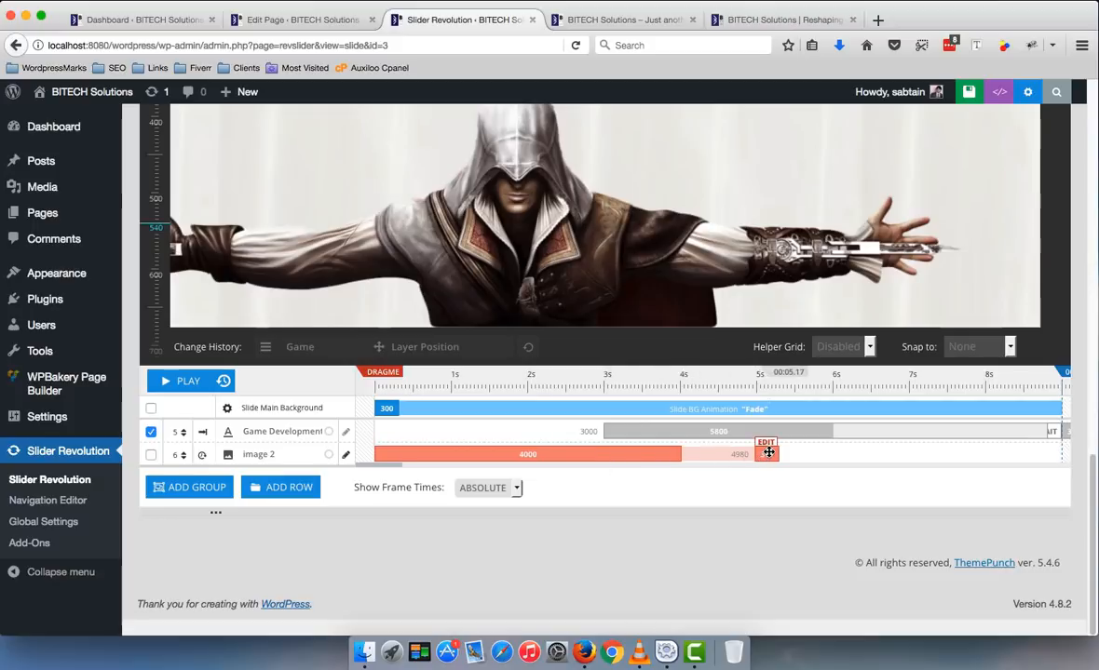
mouse_move(769, 453)
mouse_down()
mouse_move(728, 451)
mouse_move(789, 451)
mouse_move(761, 451)
mouse_up()
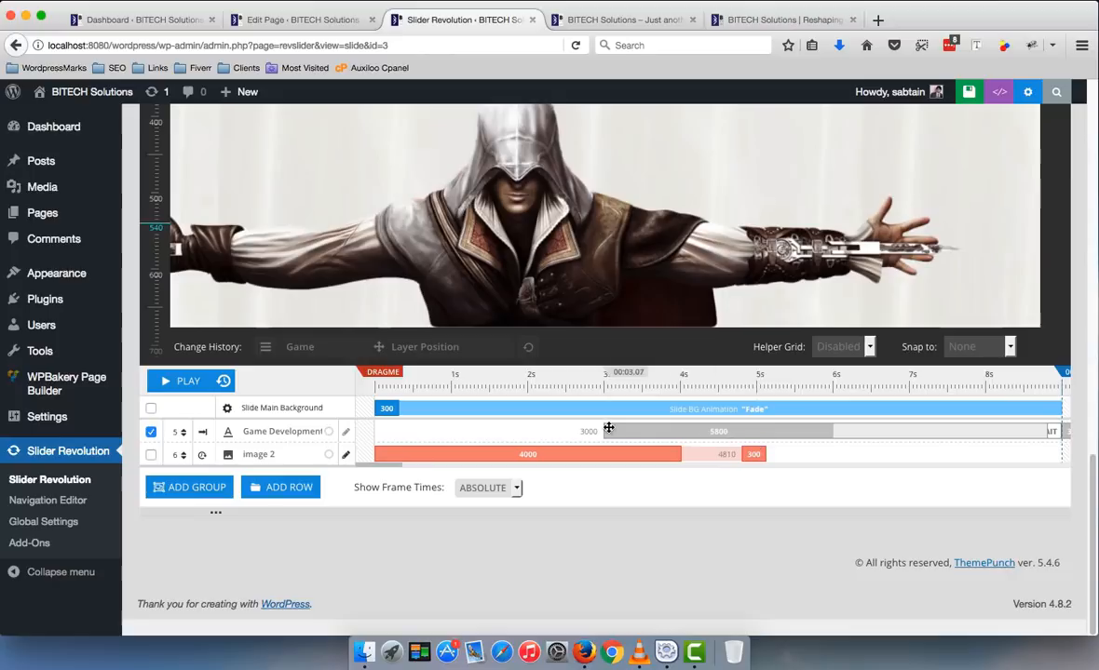
- Delay the Game Development layer's start to about 5130 ms on the timeline, save the slide and reload the Home page
drag(608, 427, 763, 429)
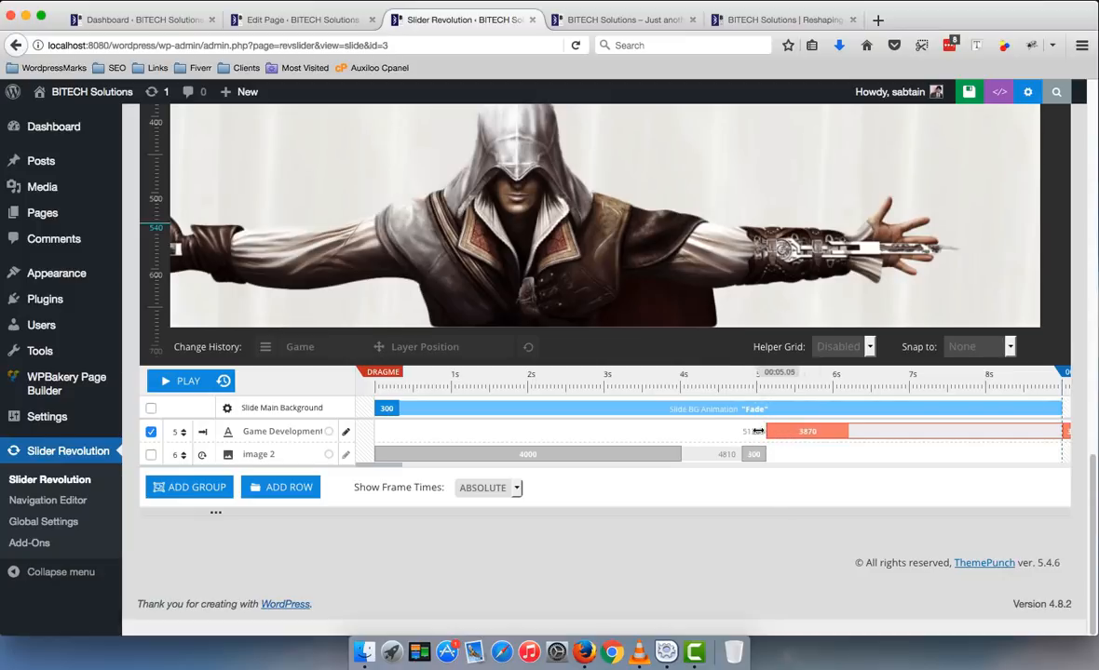
click(969, 97)
click(596, 21)
key(super+r)
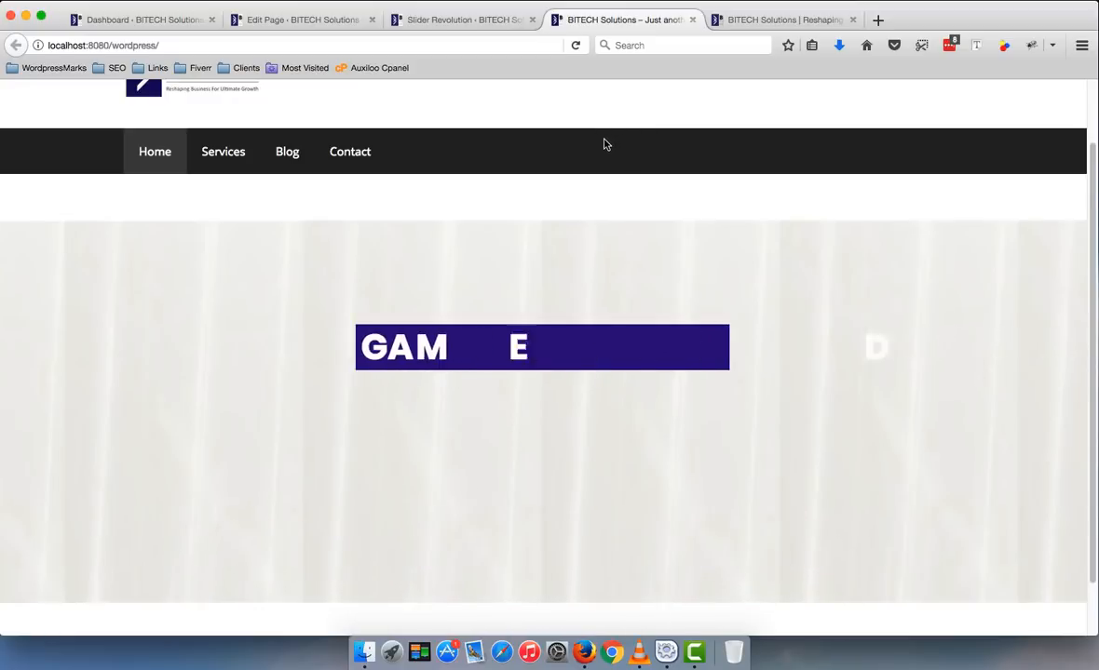
- Compare the layer timing on the slide editor's timeline with the Game Development animation on the Home page
click(396, 20)
scroll(736, 484, up, 1)
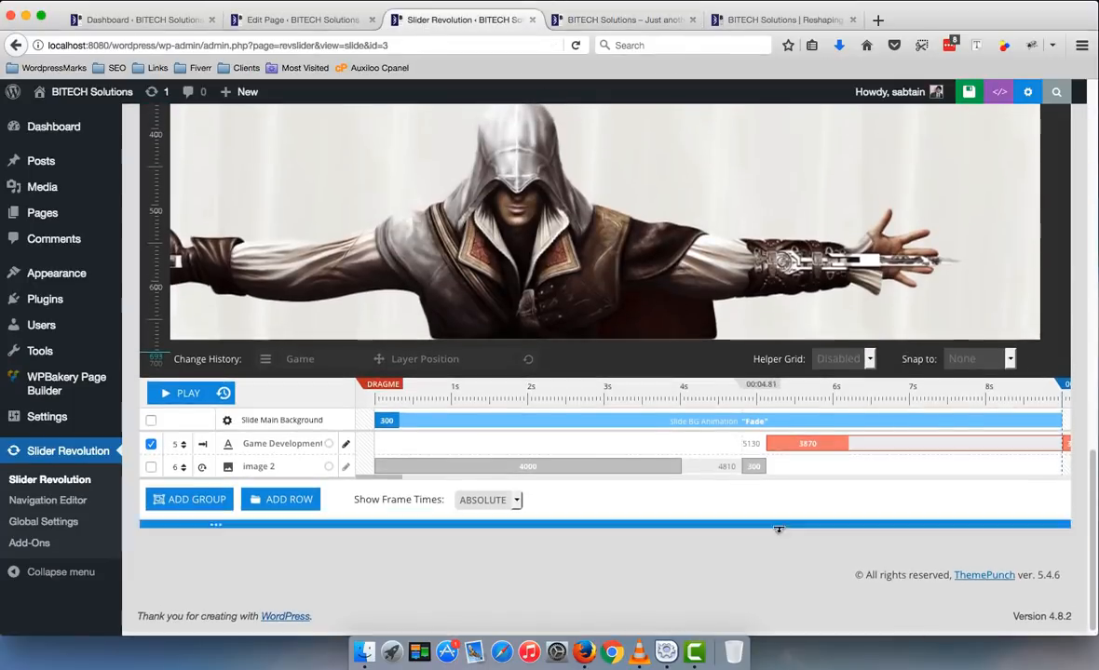
click(555, 20)
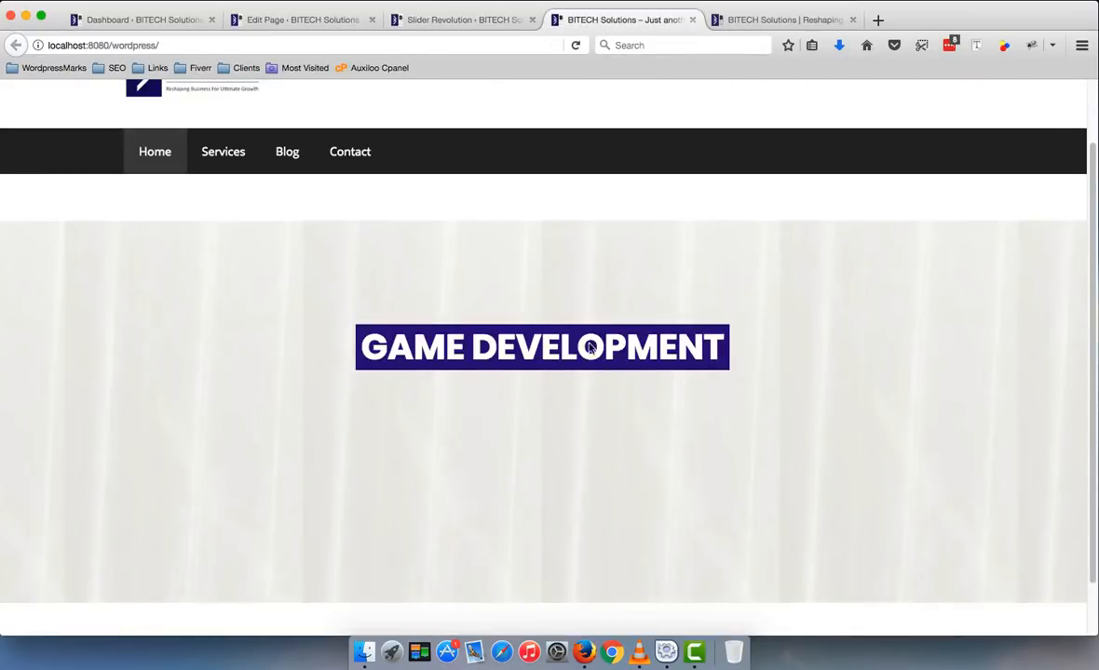
click(471, 22)
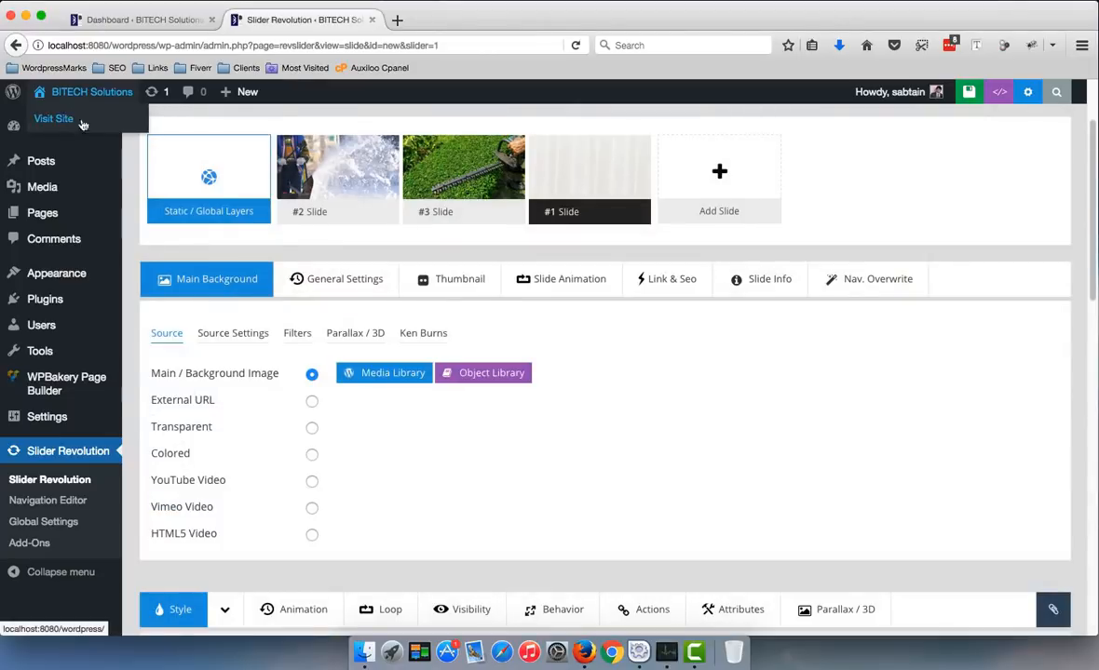
- Open the site's front page in a new browser tab and watch the slider play through its slides
right_click(82, 120)
click(121, 115)
click(422, 24)
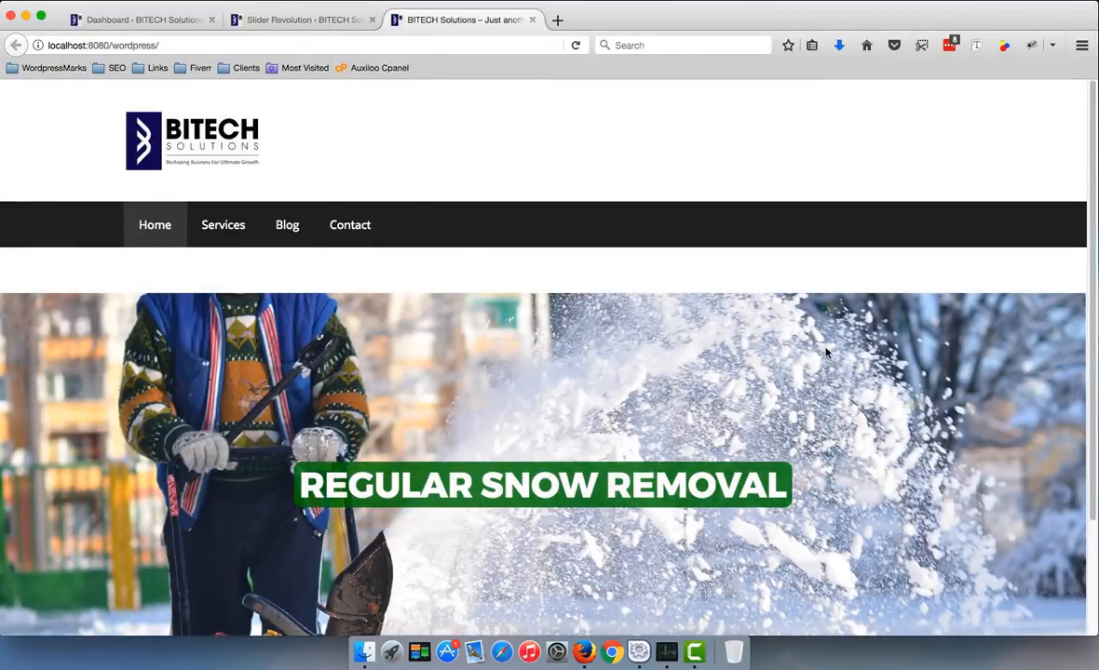
scroll(222, 335, down, 3)
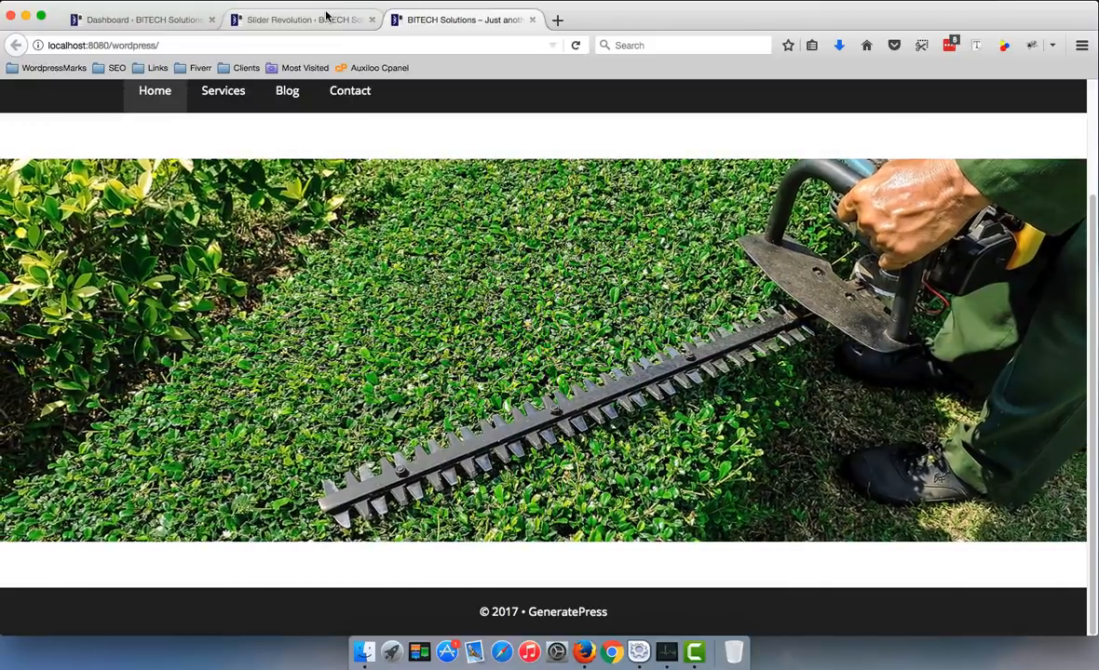
- Return to the HomeSlider slide editor, open its slider settings and look over the available sections
click(321, 18)
scroll(502, 205, down, 4)
scroll(535, 225, up, 6)
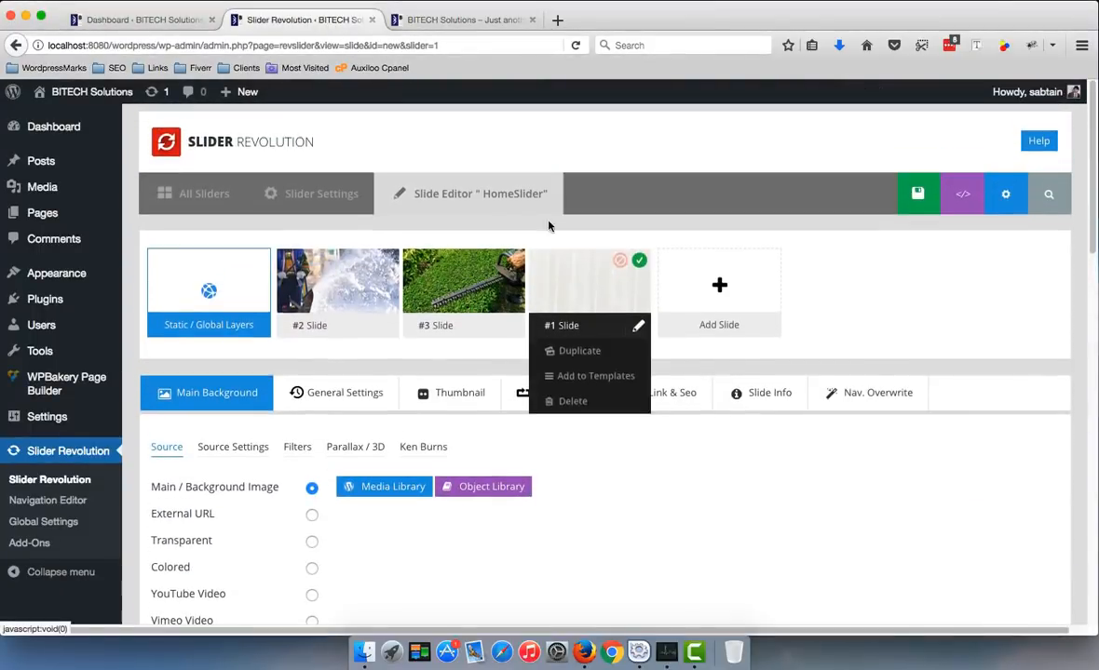
click(310, 198)
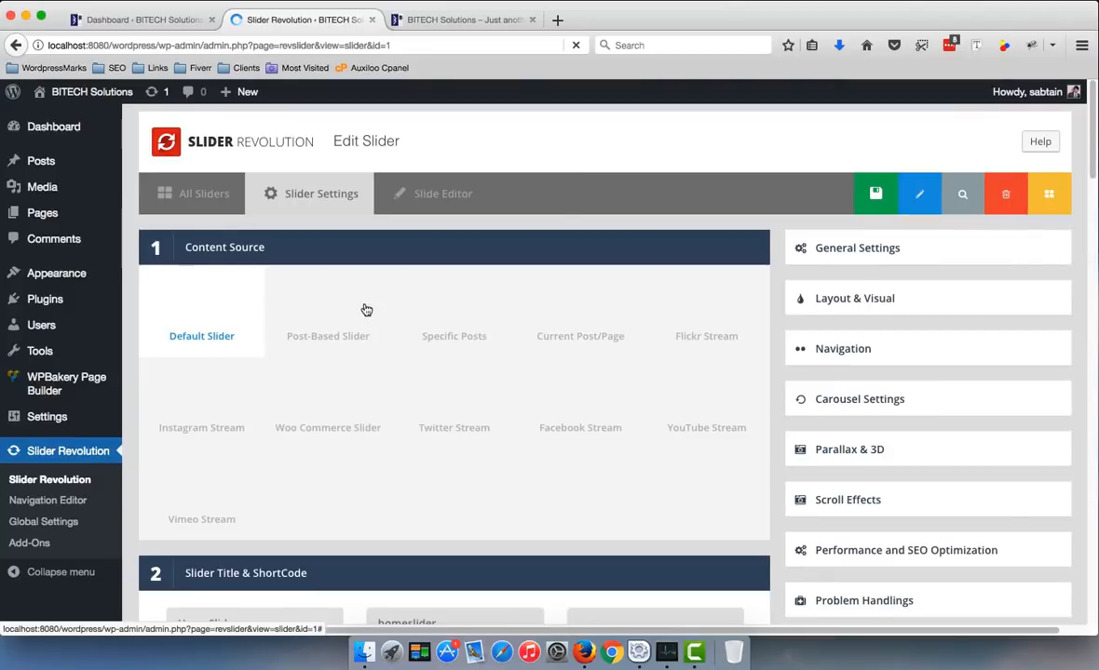
scroll(368, 296, down, 10)
scroll(432, 297, up, 10)
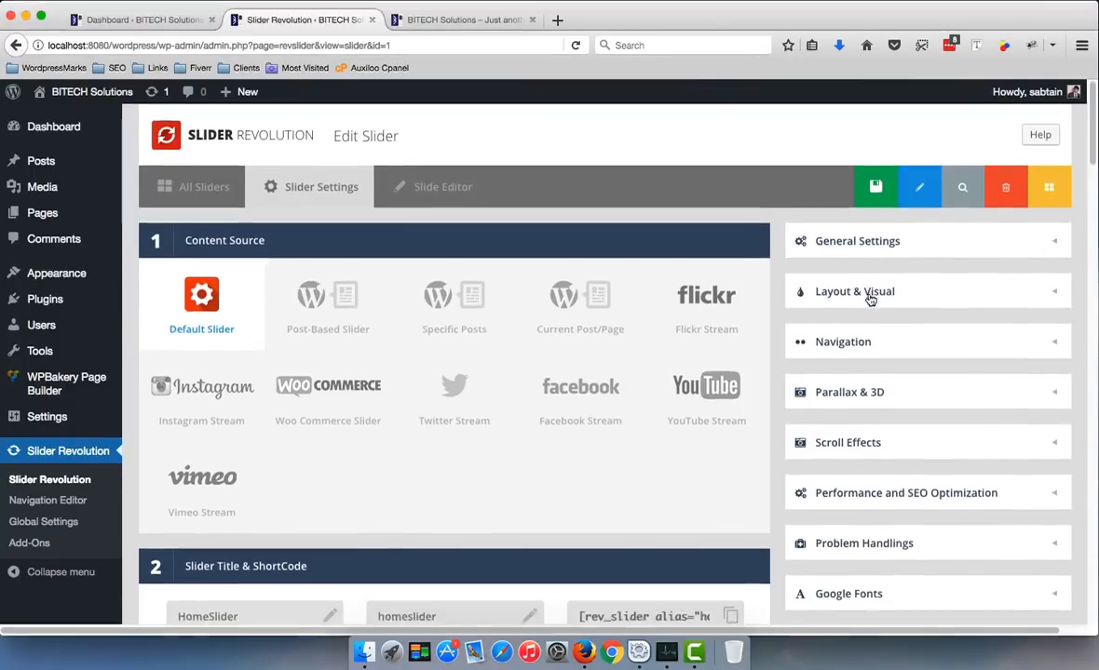
scroll(802, 300, down, 5)
scroll(868, 299, up, 5)
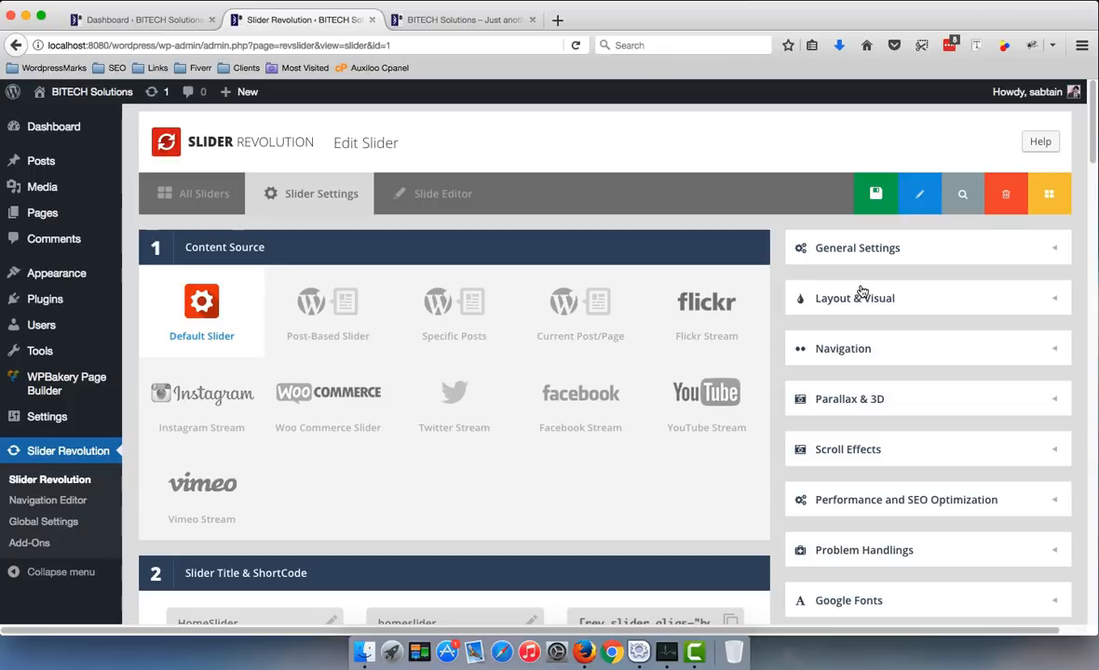
- Expand the slider's Navigation settings and view the Arrows and Bullets options
click(860, 358)
mouse_move(894, 433)
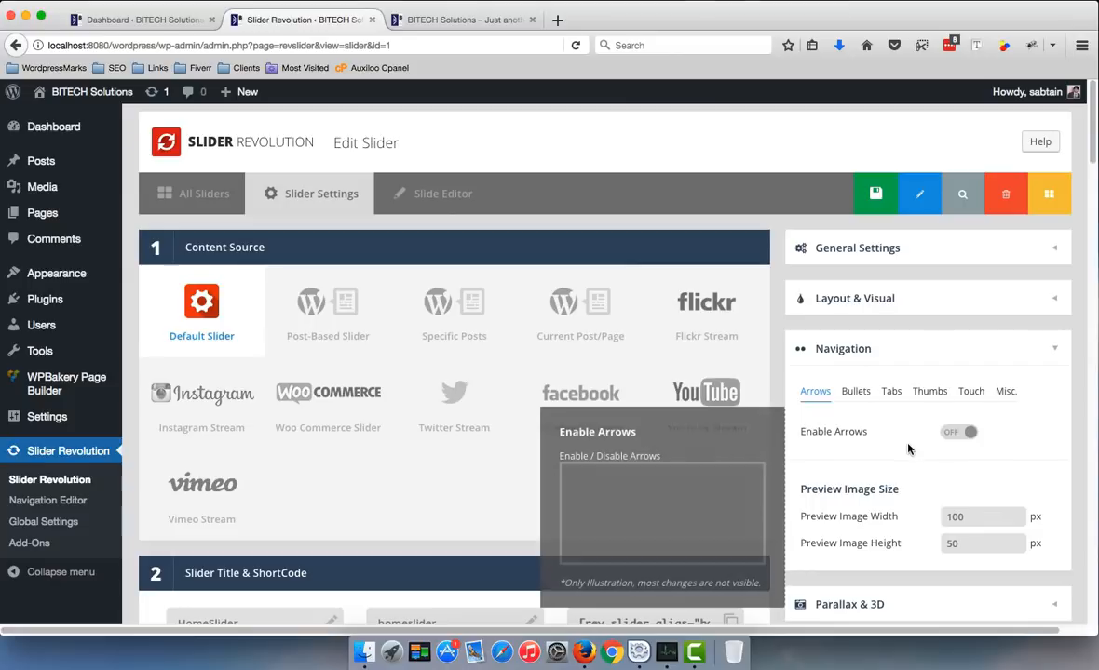
click(849, 392)
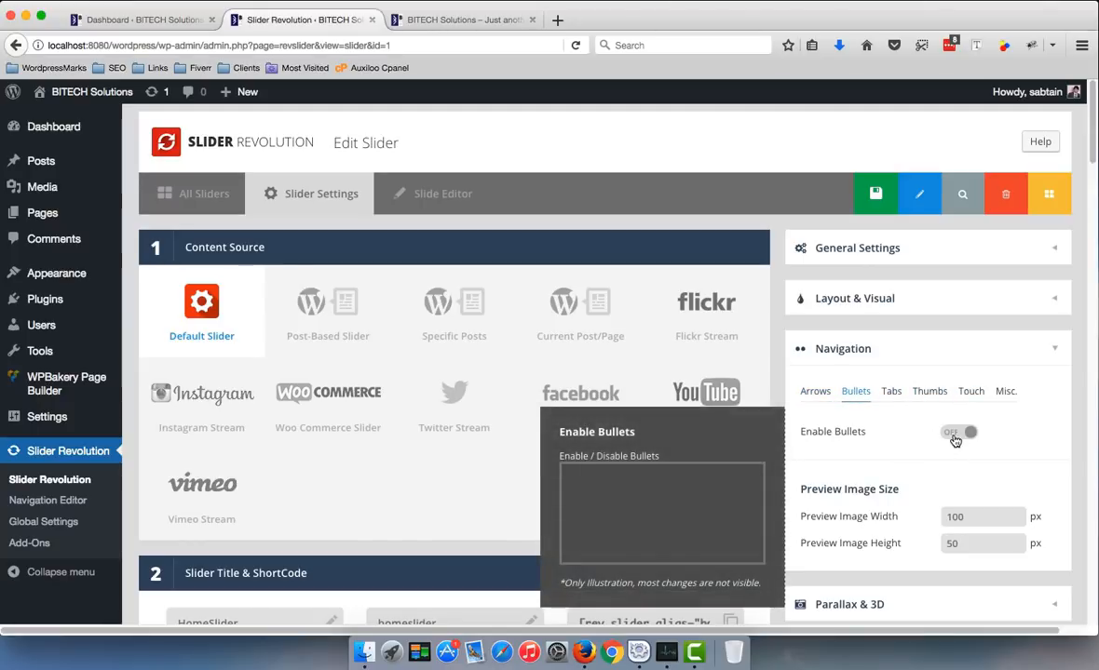
click(816, 392)
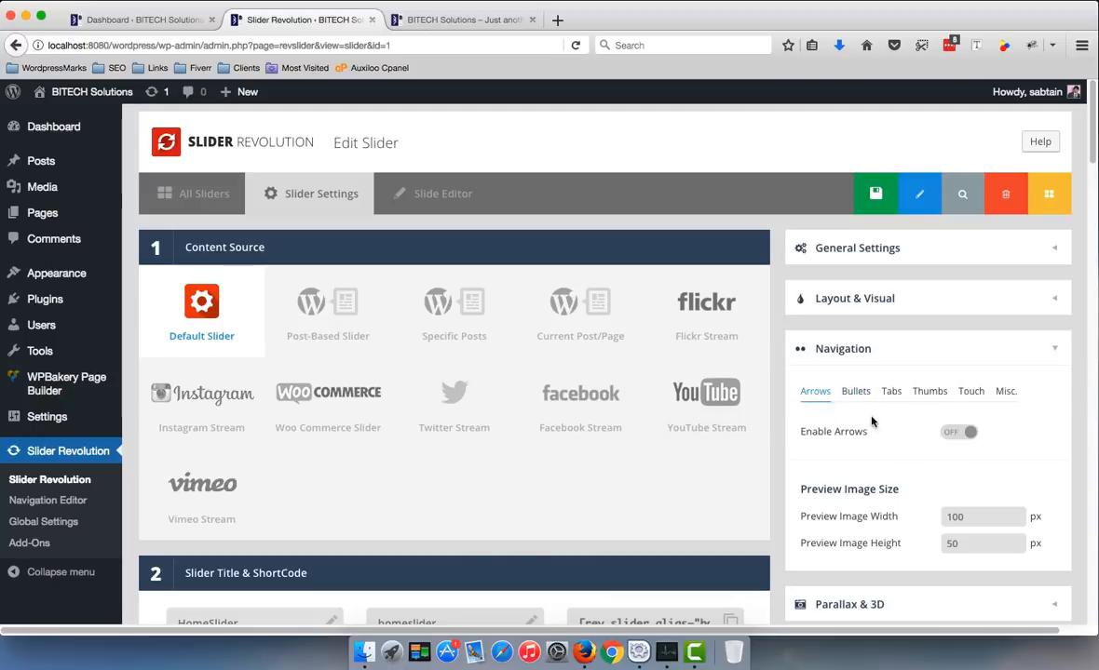
- Try switching on the arrows, bullets and tabs navigation, and view the thumbnail and touch options
click(967, 436)
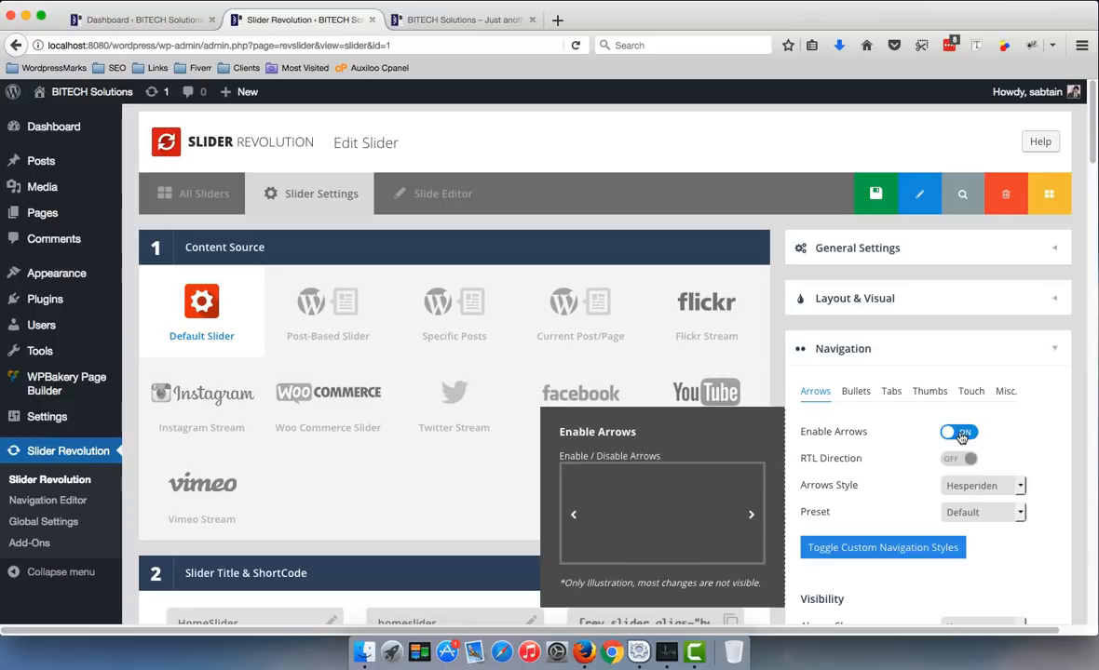
click(962, 436)
click(851, 392)
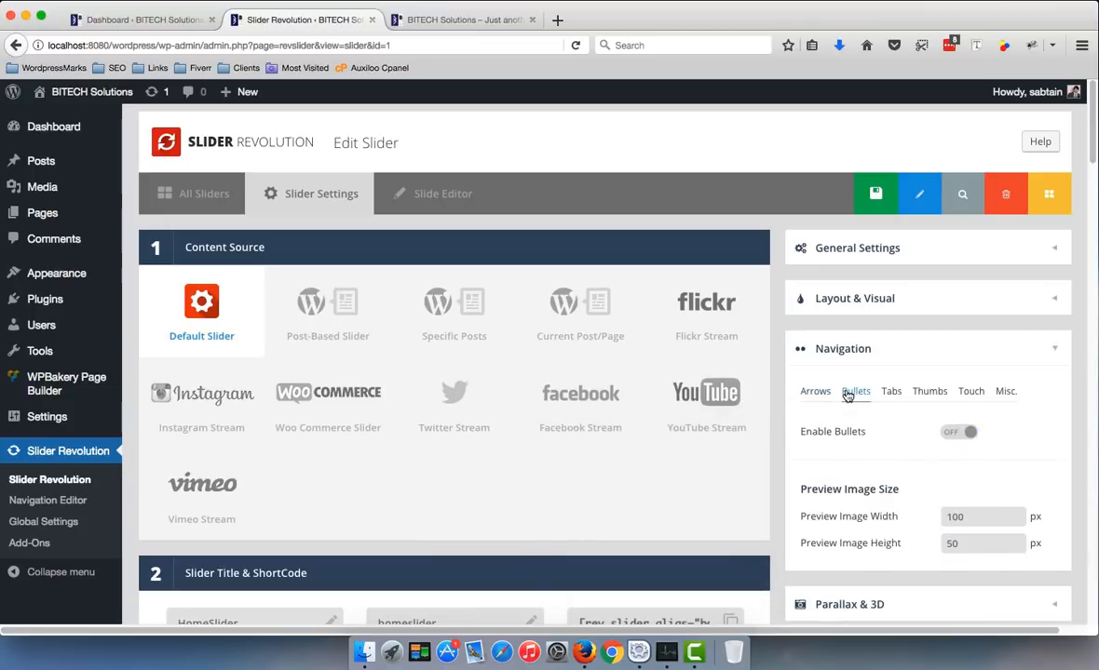
click(950, 437)
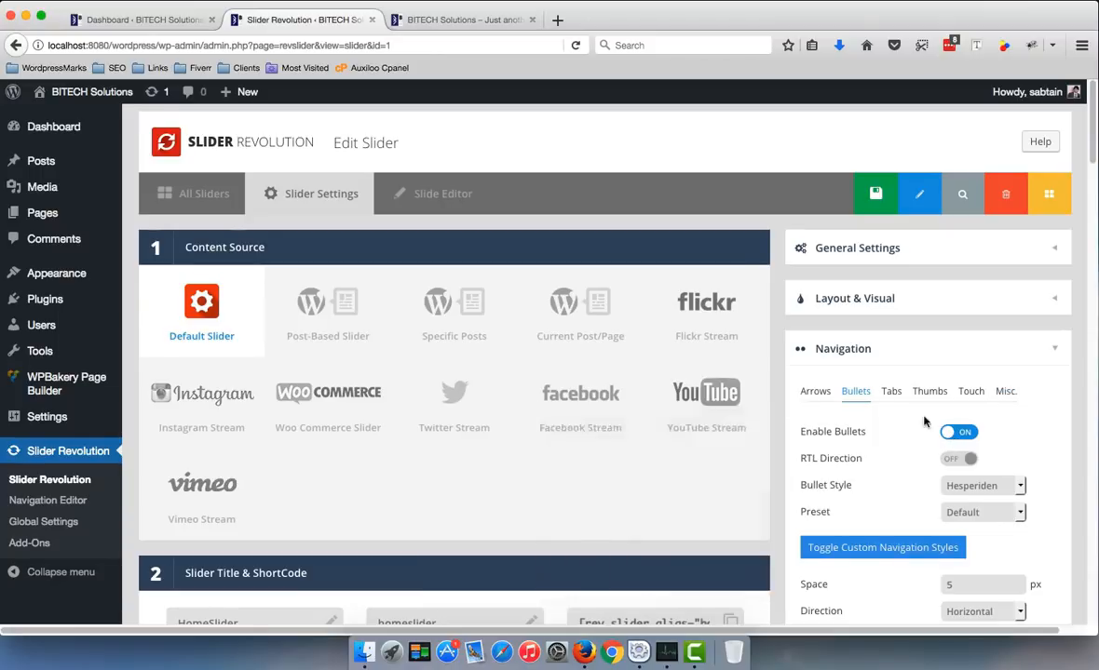
click(891, 392)
click(955, 433)
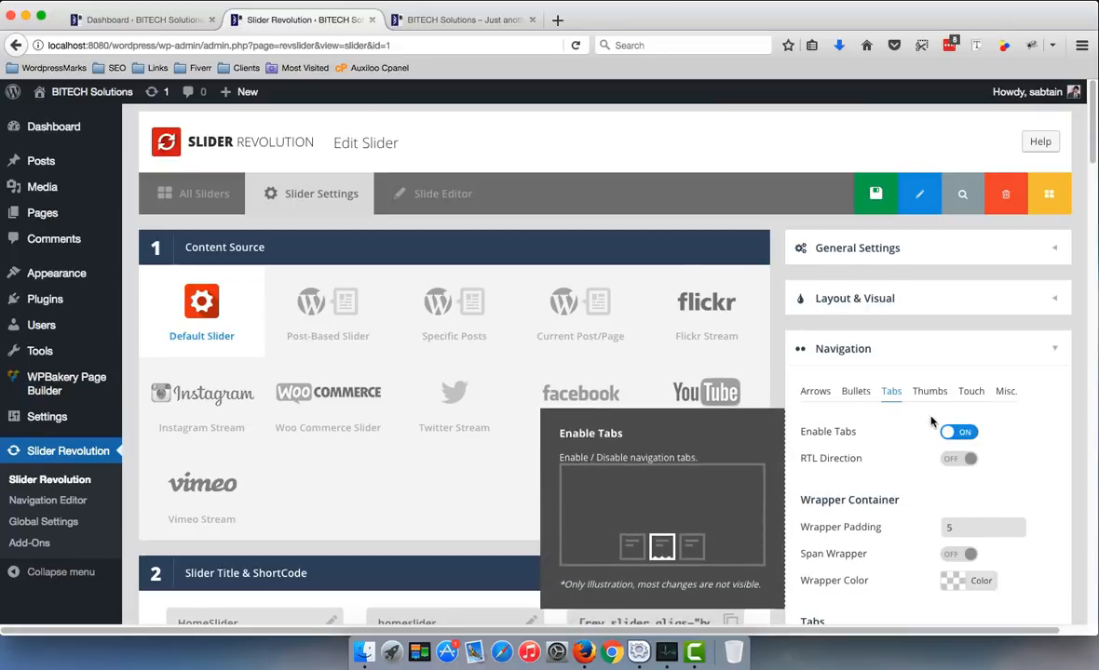
click(930, 392)
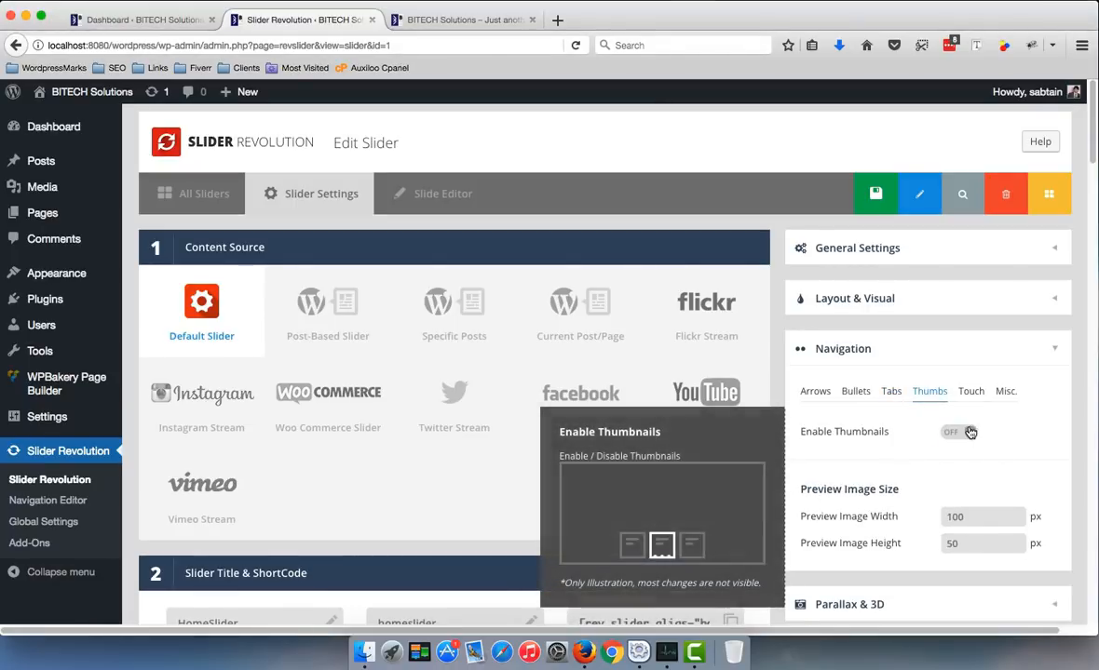
click(970, 395)
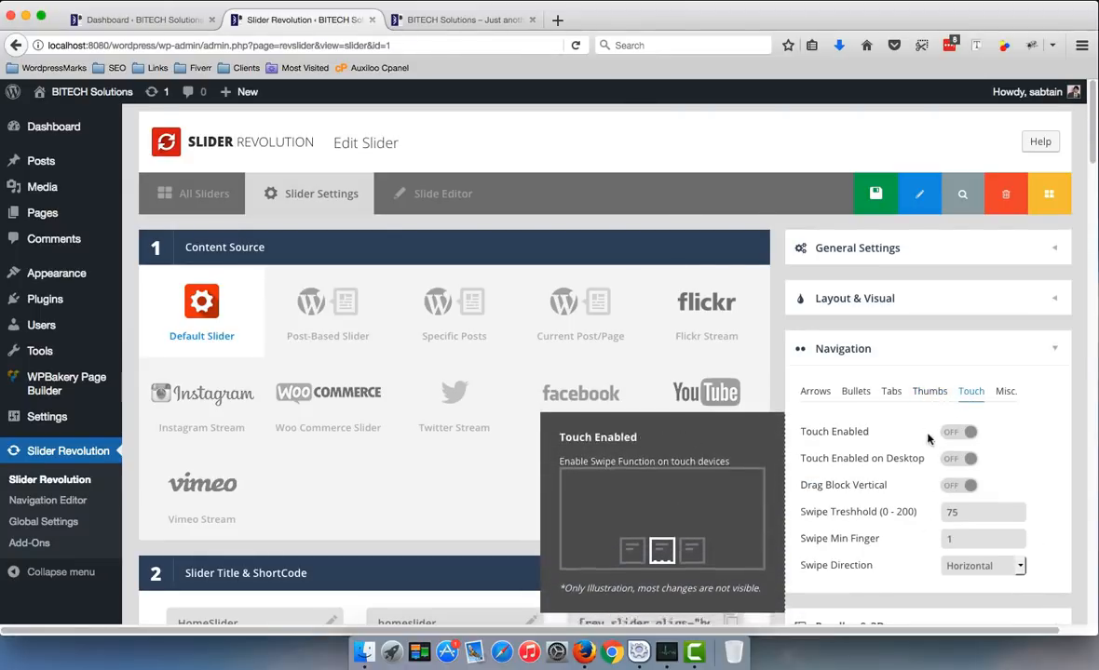
- Review the Arrows, Bullets, Tabs, Thumbs, Touch and Misc. navigation options of the slider again
click(854, 391)
click(815, 392)
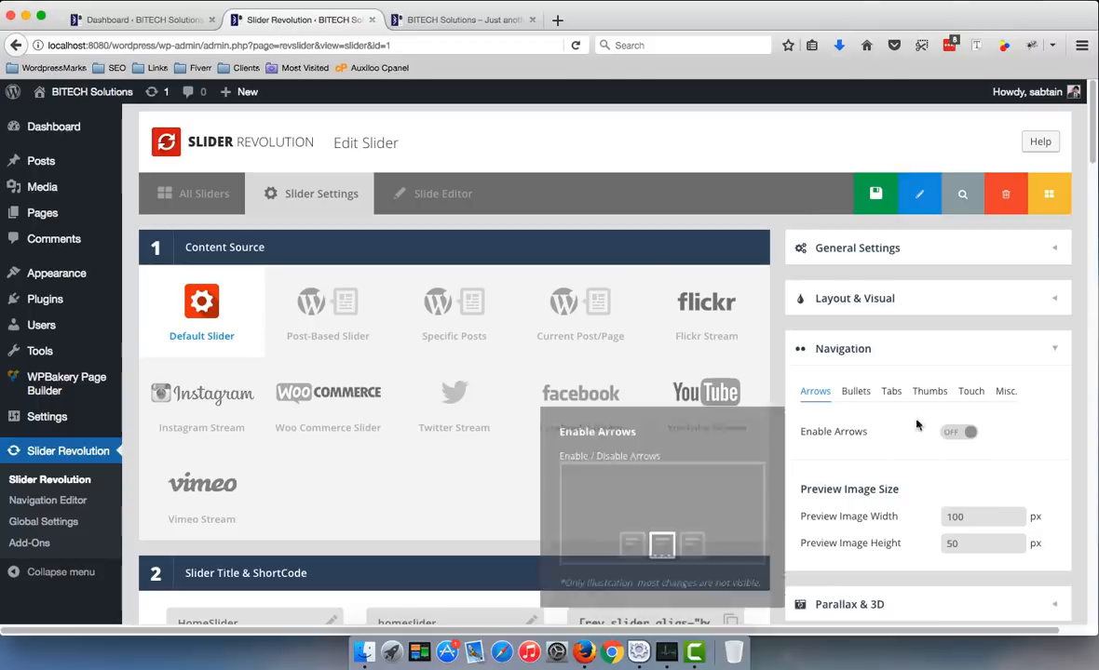
click(851, 394)
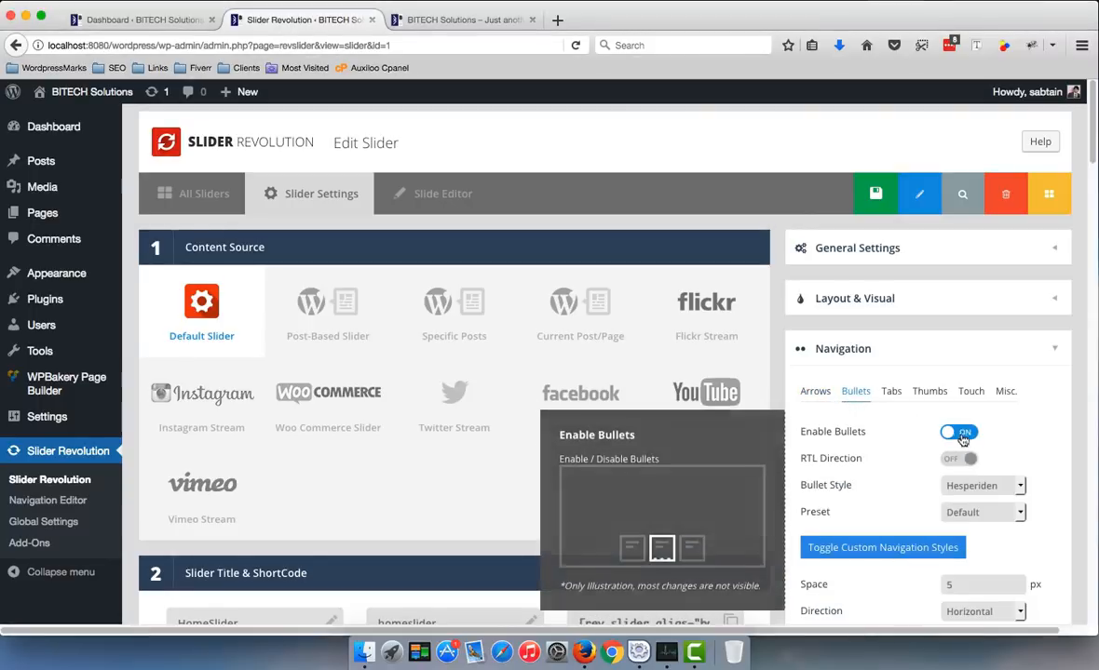
click(892, 392)
click(929, 392)
click(891, 392)
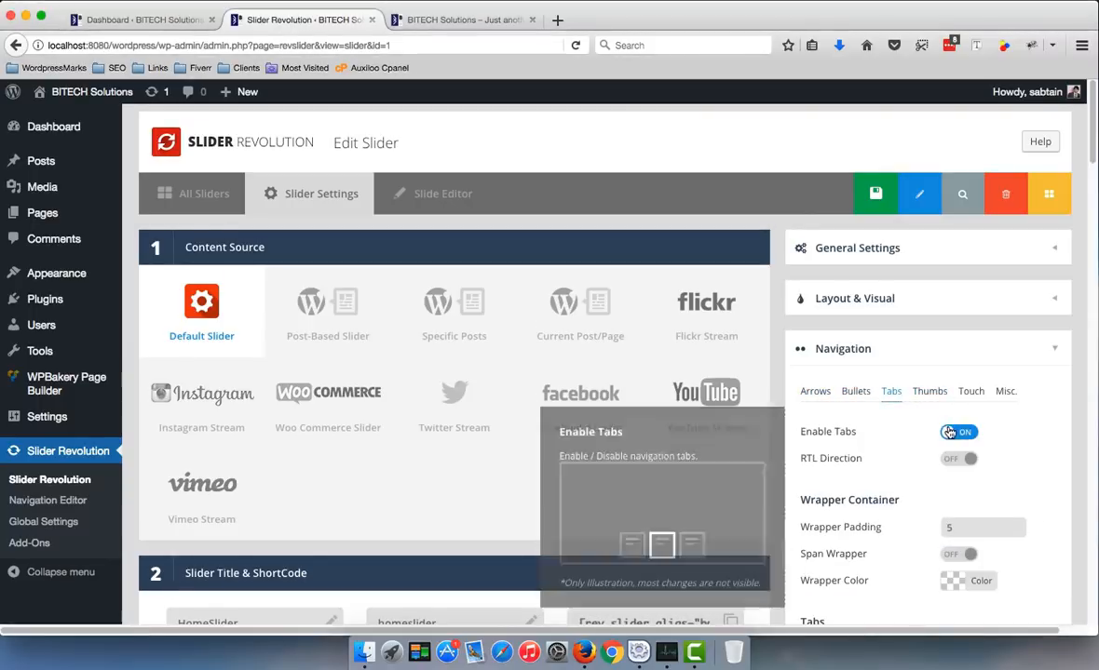
click(929, 392)
click(971, 392)
click(1006, 392)
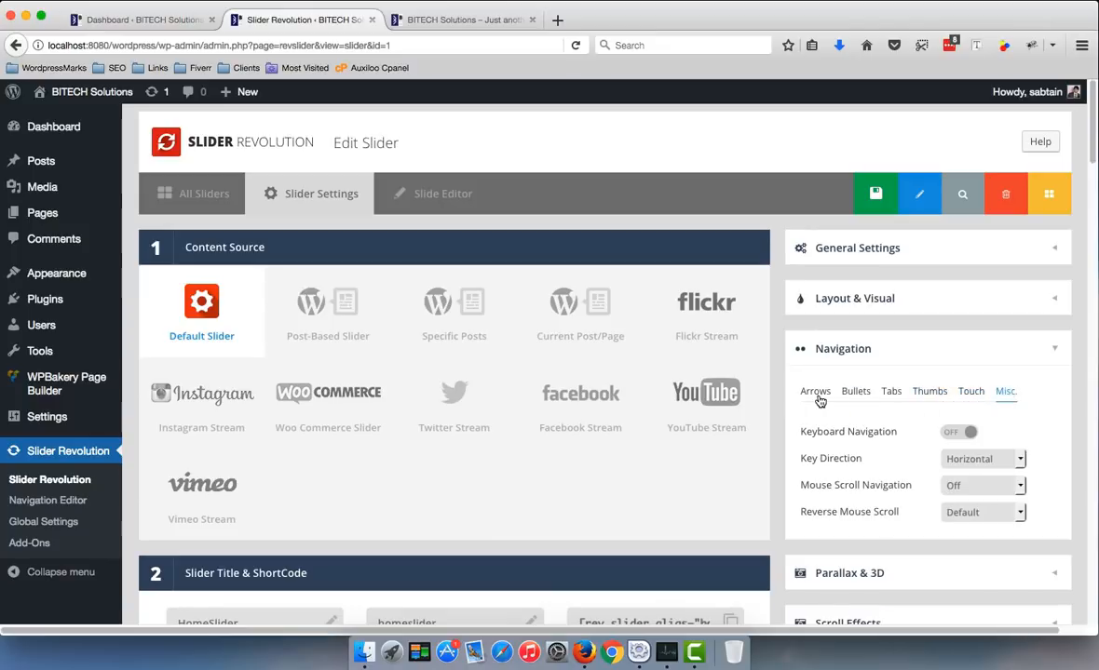
- Enable the slider's navigation arrows, try the Zeus and Persephone arrow styles, and set the style to Hermes
click(815, 393)
click(960, 434)
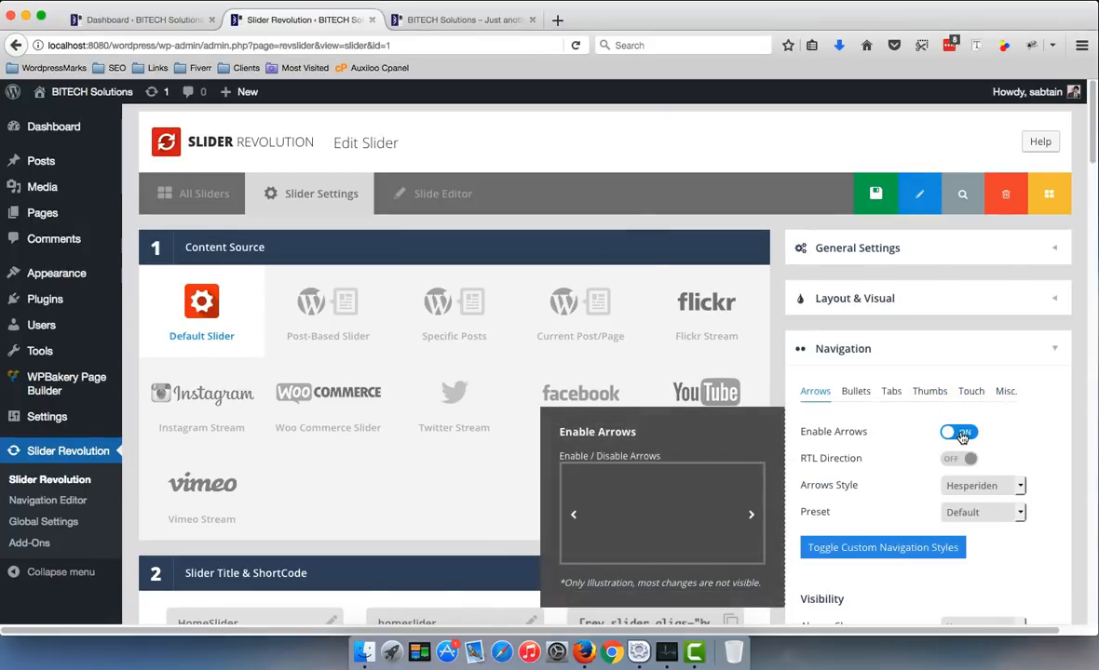
click(969, 485)
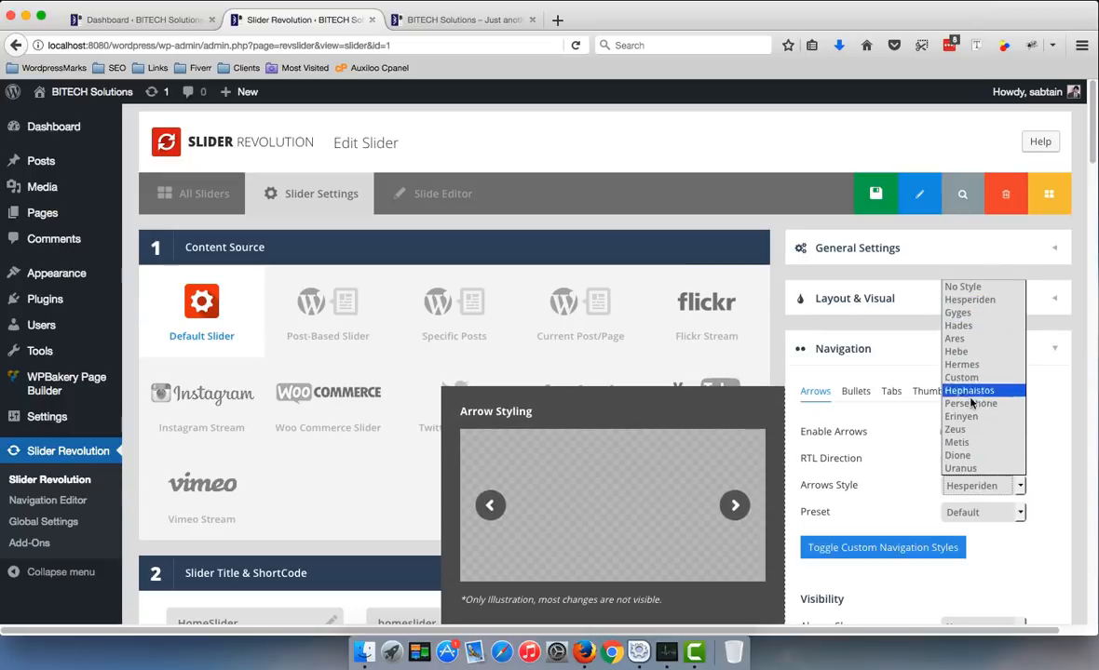
click(951, 433)
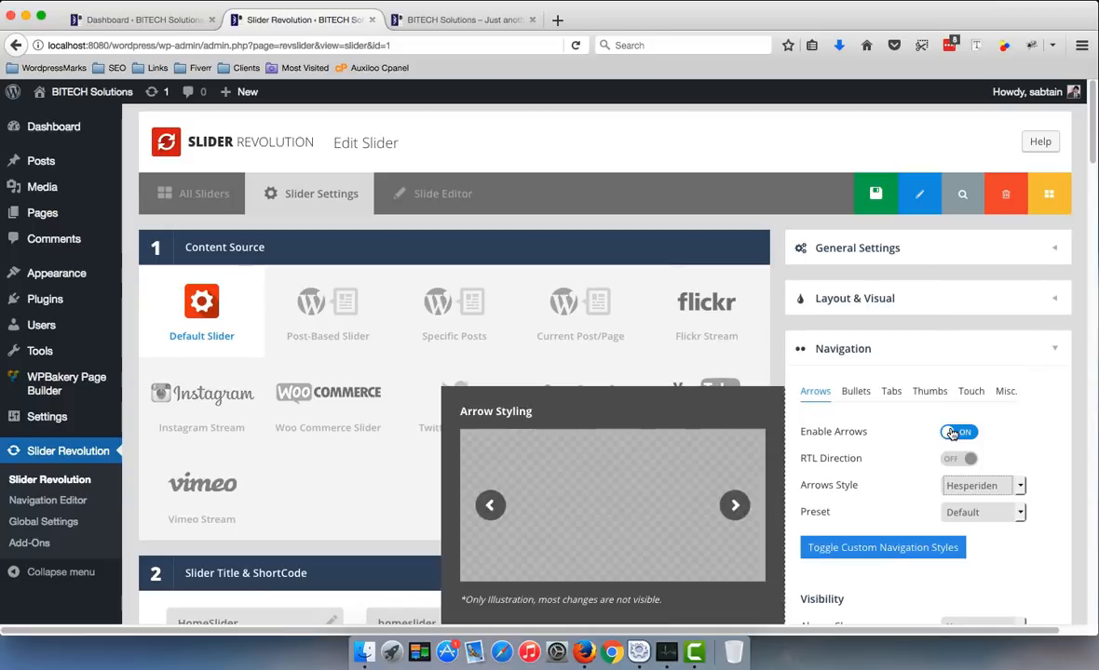
click(969, 488)
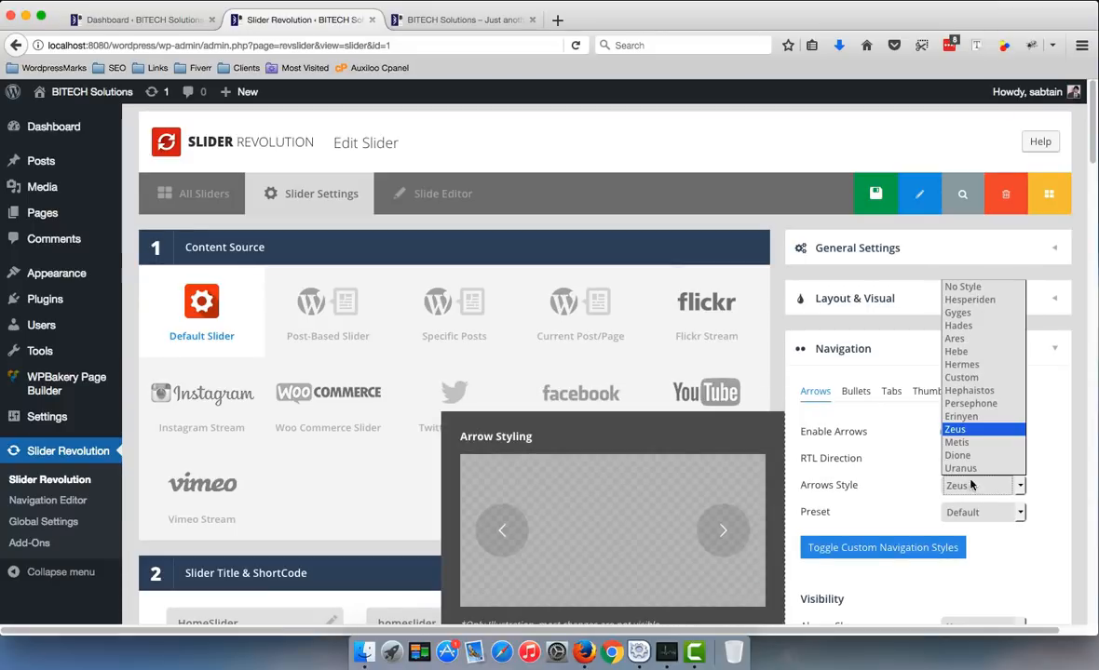
click(969, 403)
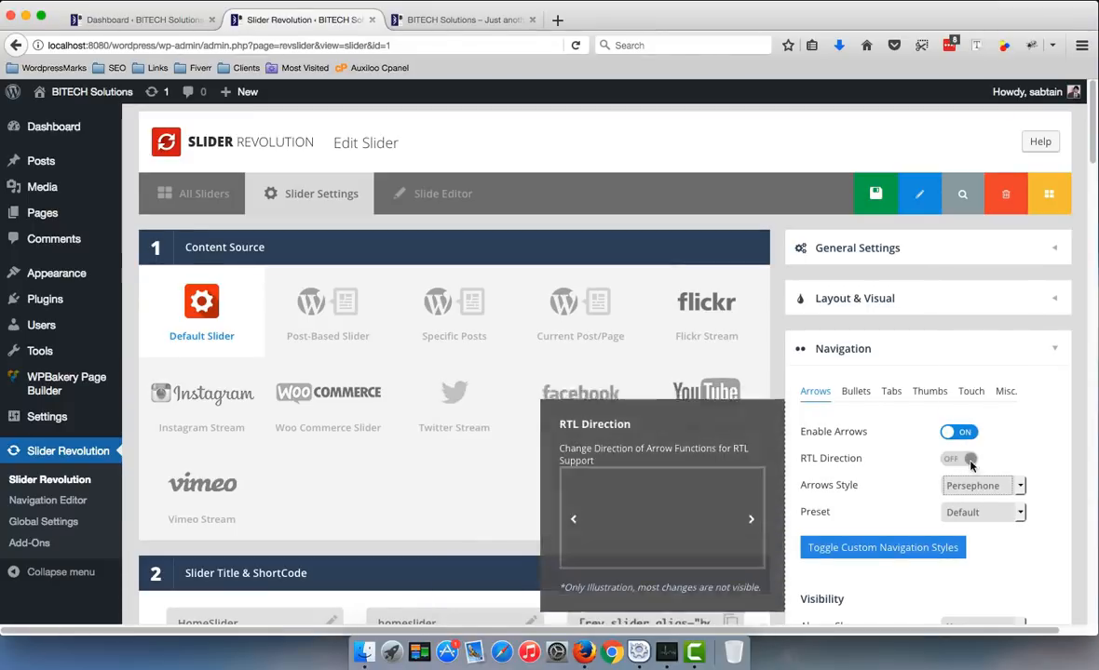
click(970, 485)
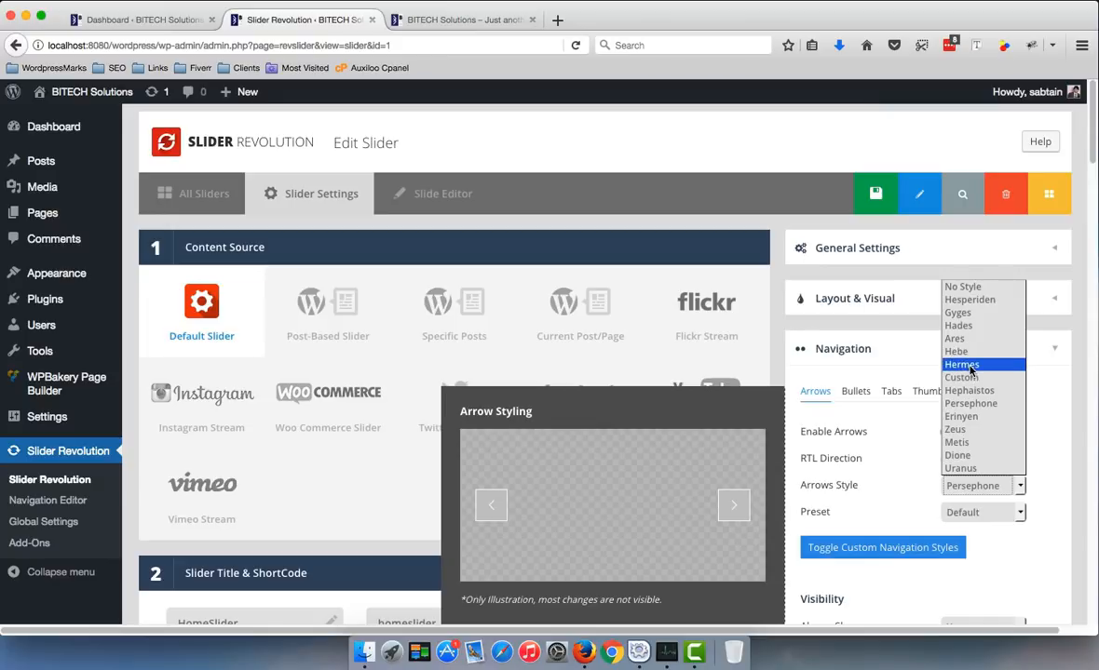
click(970, 365)
- Check the arrow preset choices, keep Default and save the slider settings
click(950, 511)
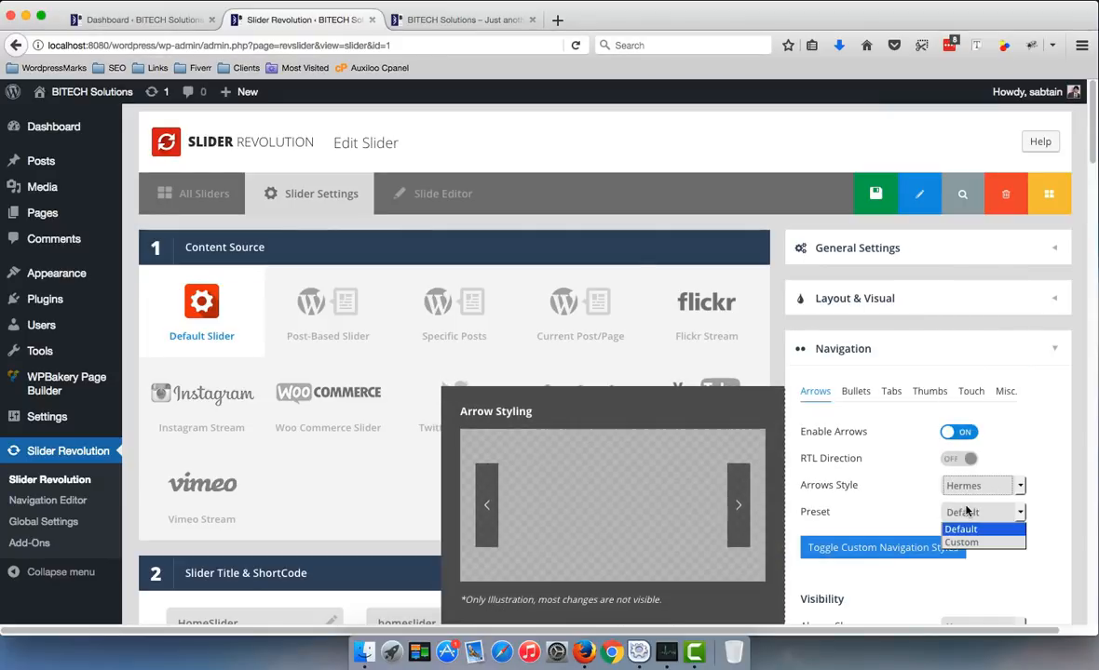
click(859, 464)
click(865, 193)
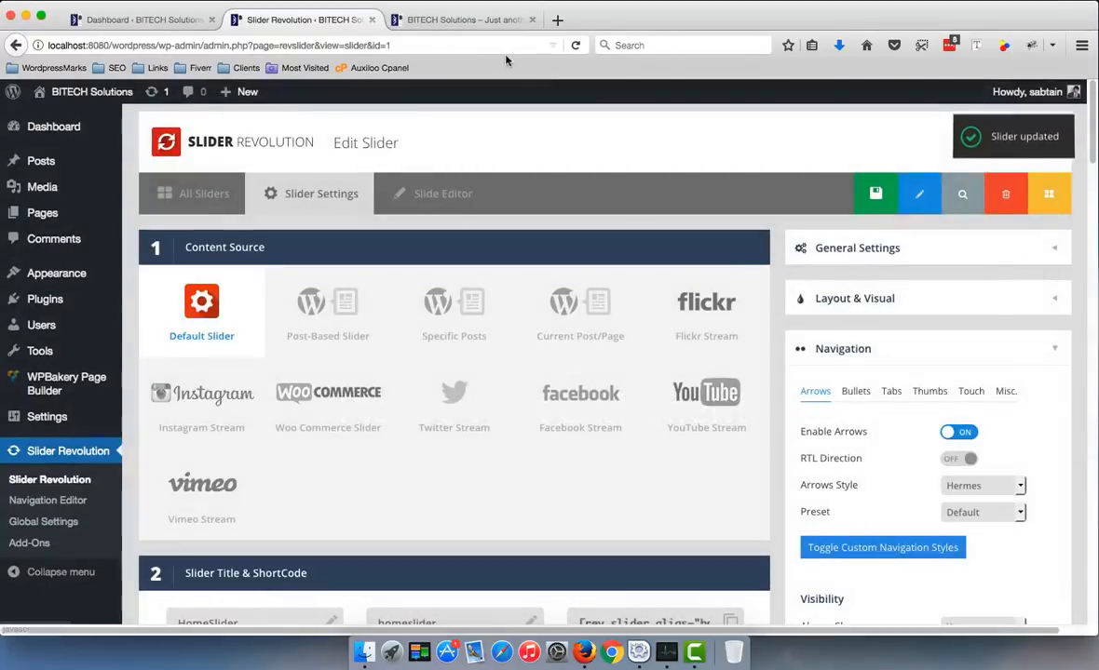
- Reload the Home page and test the slider's next arrow by advancing through the slides
click(503, 21)
click(575, 45)
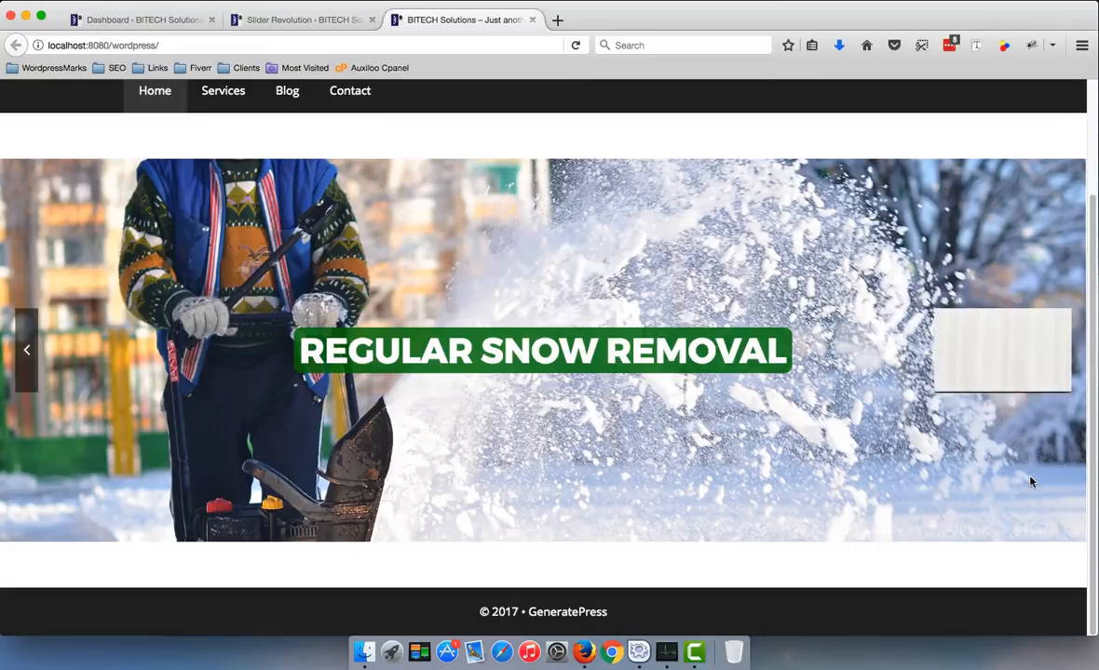
click(1057, 350)
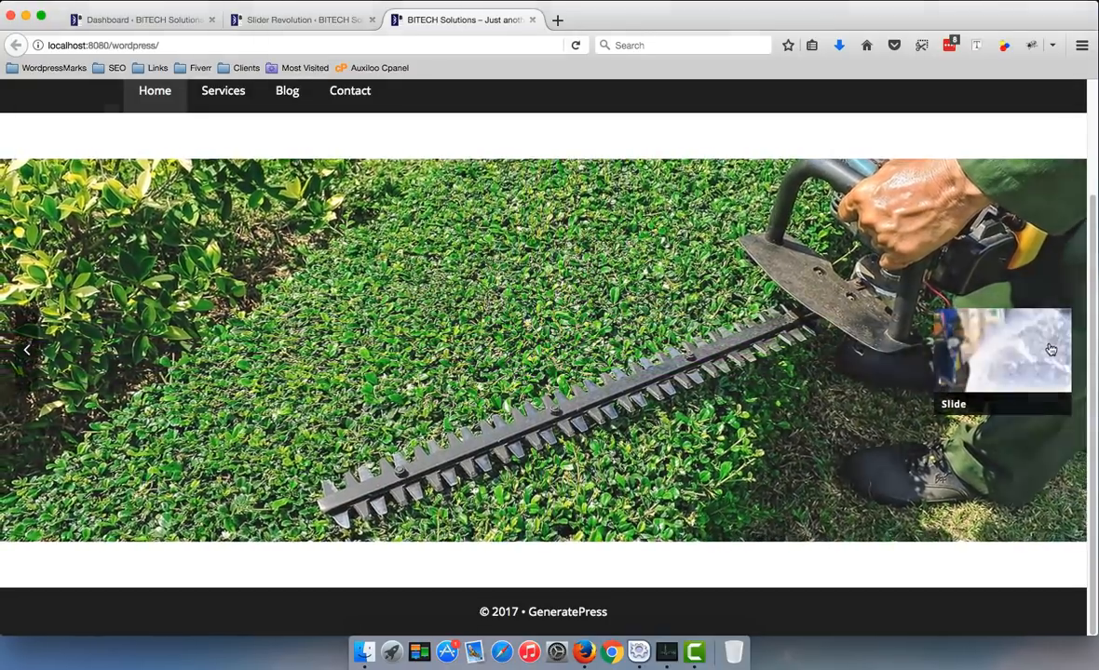
click(1043, 353)
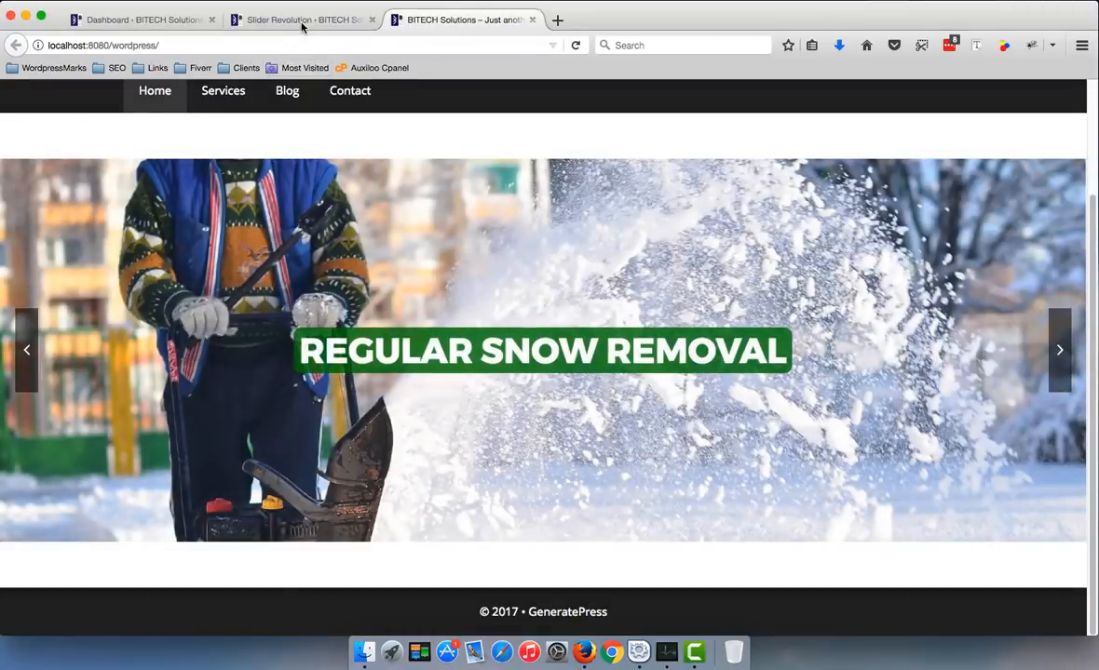
- Set the slider's arrow style to Gyges and save the slider settings
click(290, 19)
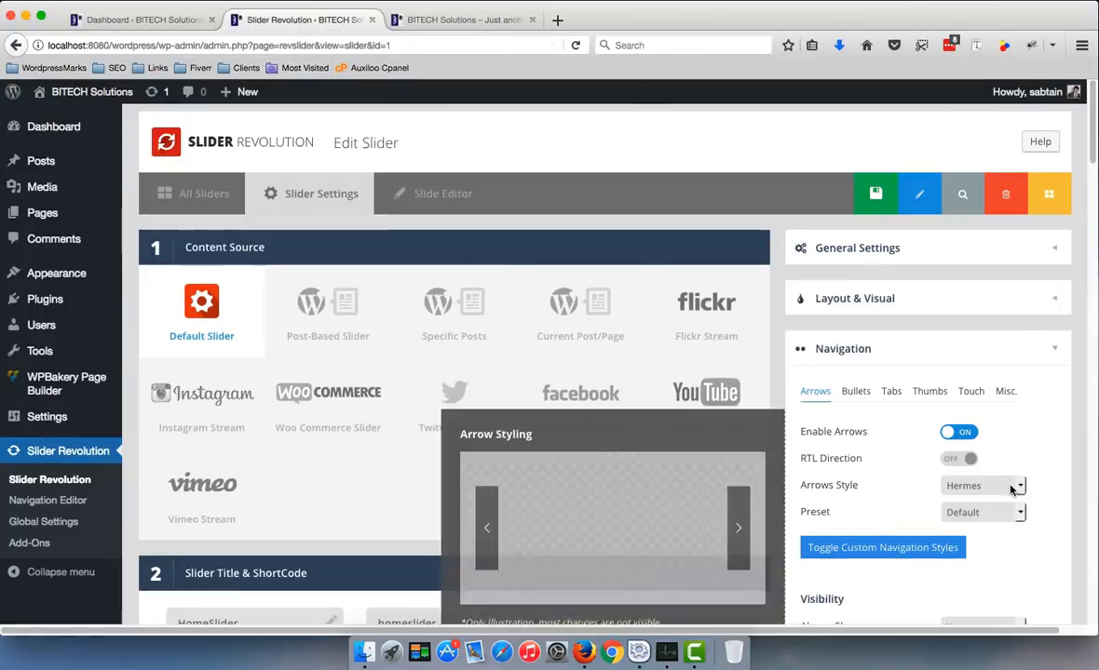
click(1012, 490)
click(908, 296)
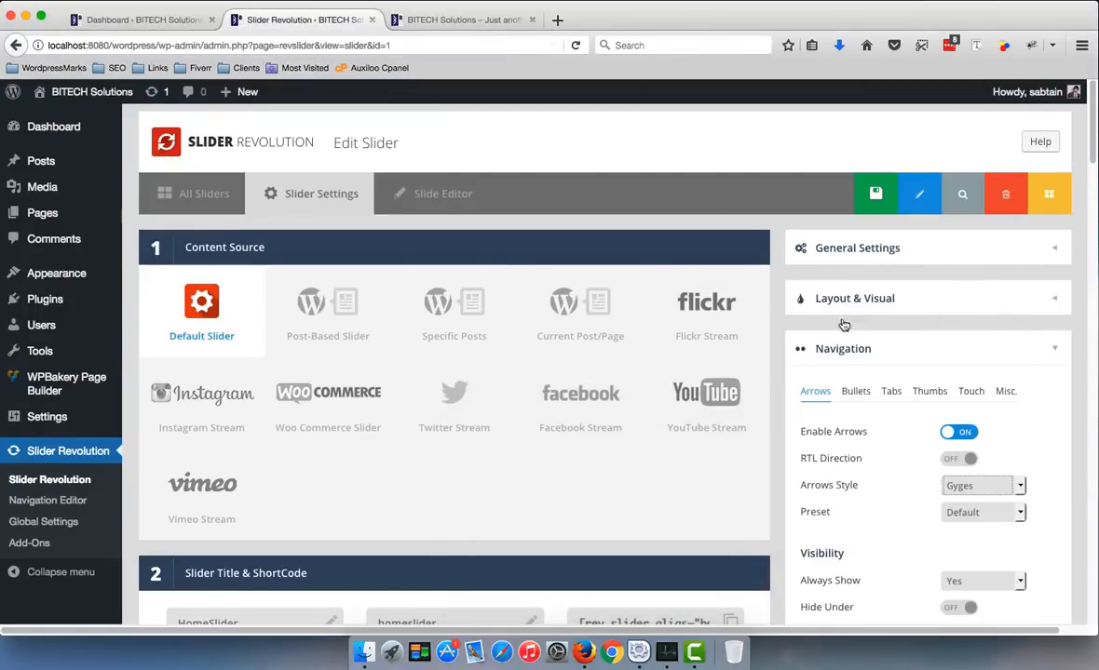
click(866, 192)
- Reload the Home page and test the restyled next arrow by advancing through the slides
click(466, 19)
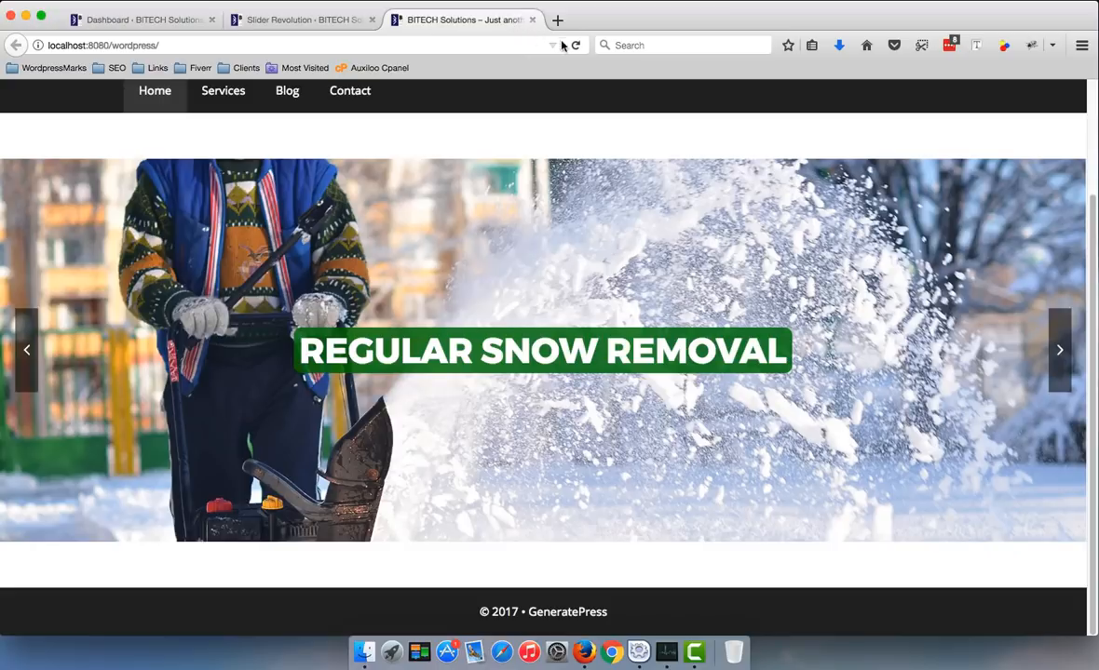
click(577, 45)
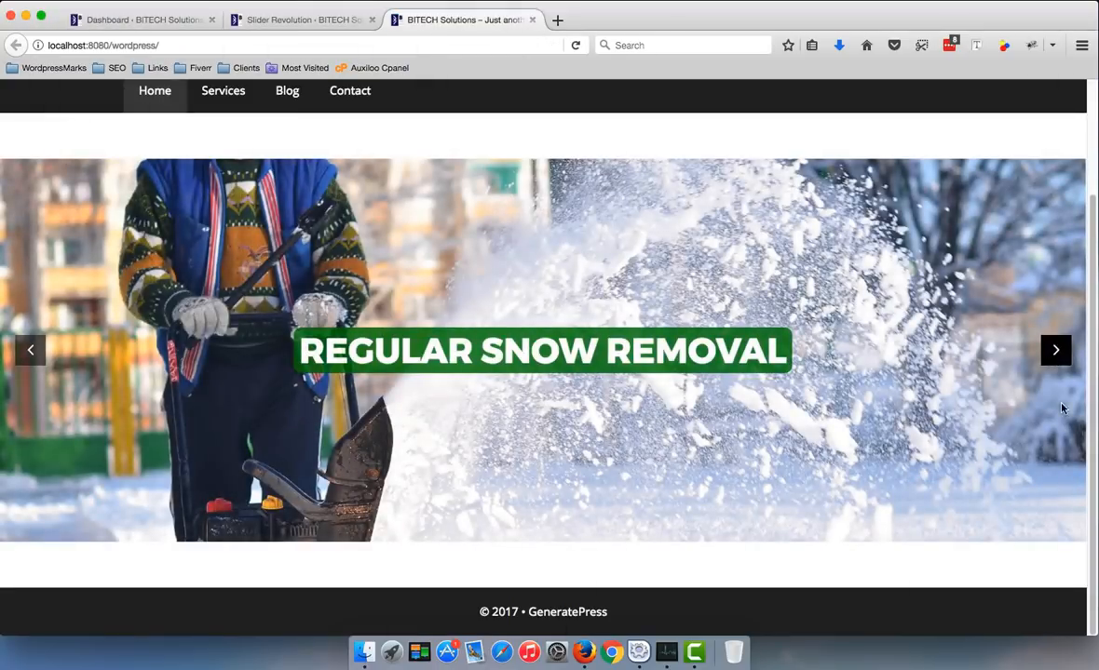
click(1056, 351)
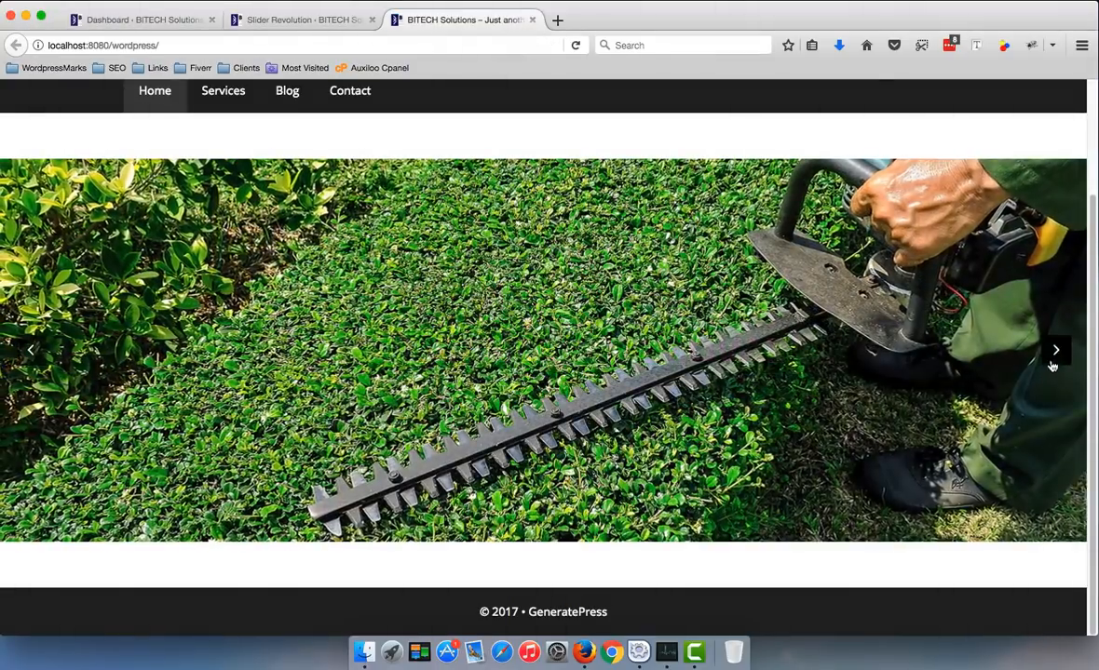
click(1056, 350)
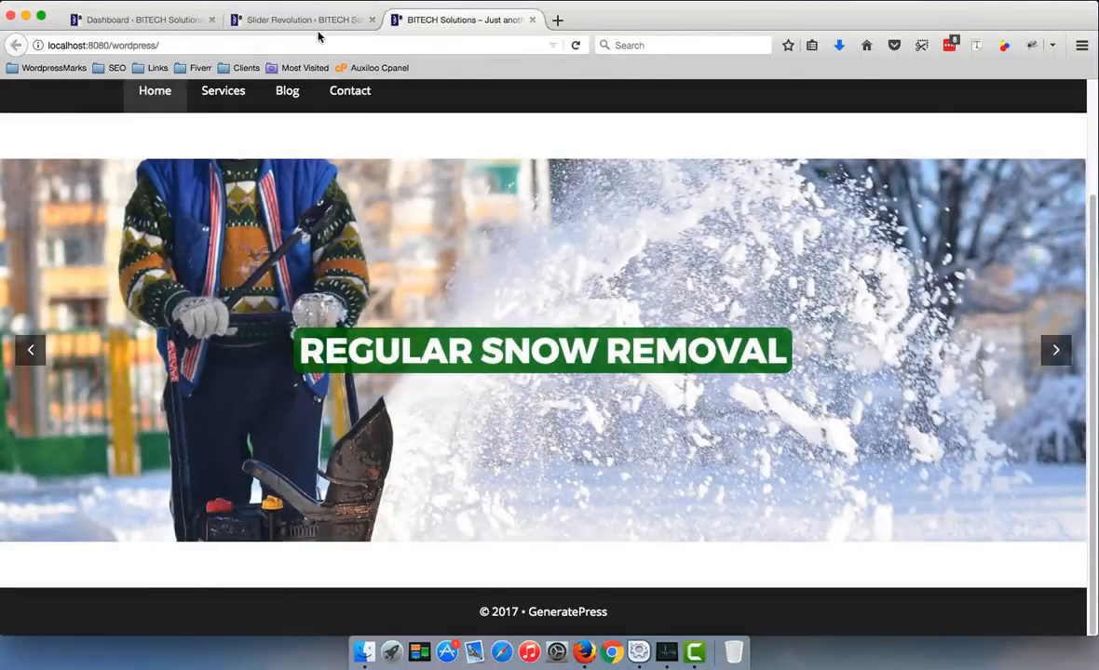
- Review the slider's Bullets, Tabs, Thumbs and Arrows navigation options
click(311, 21)
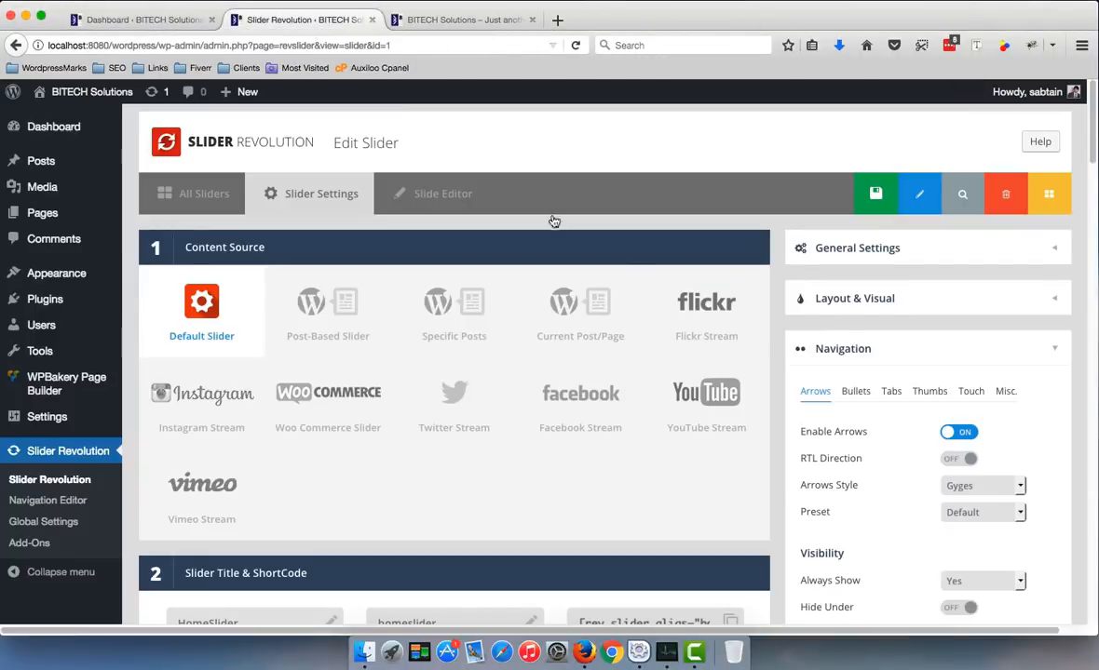
click(856, 393)
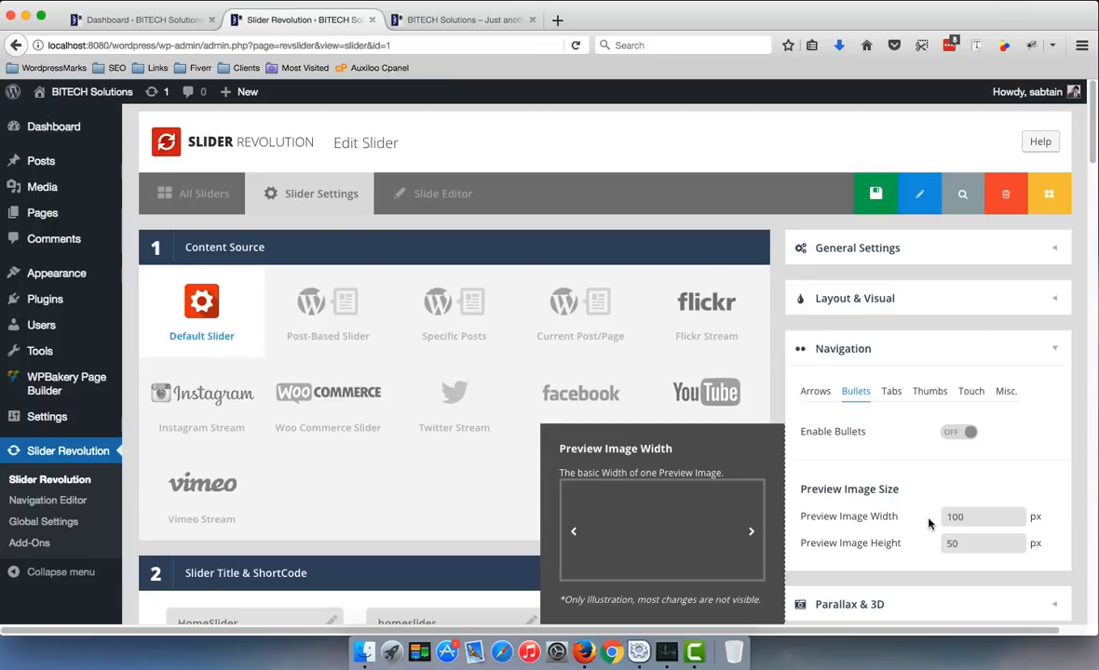
click(891, 392)
click(931, 393)
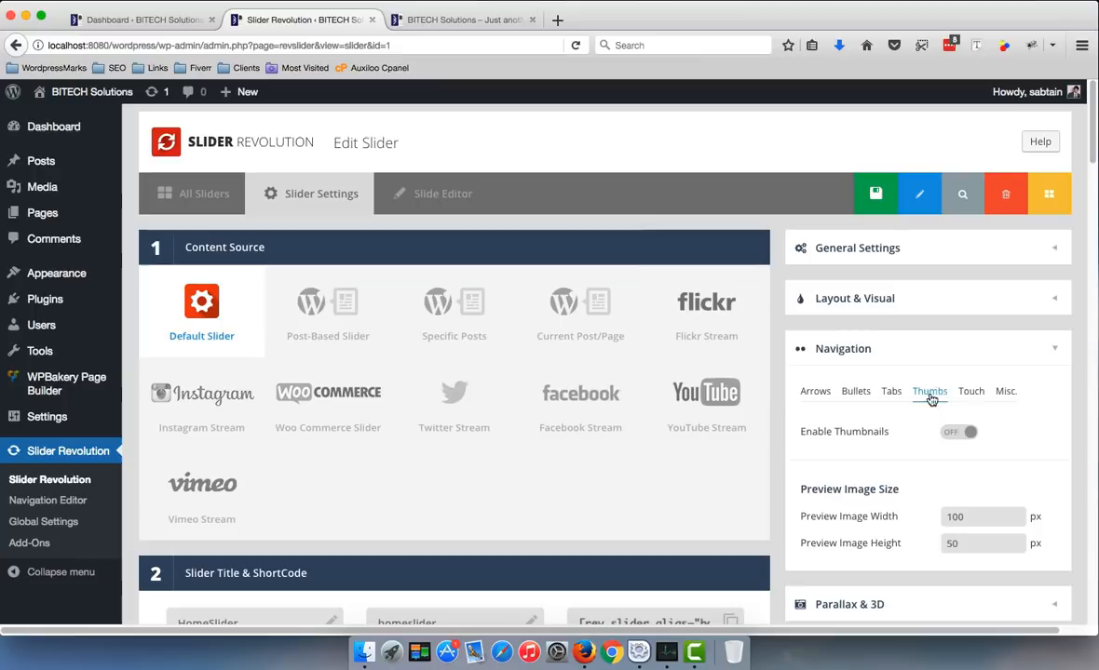
click(823, 396)
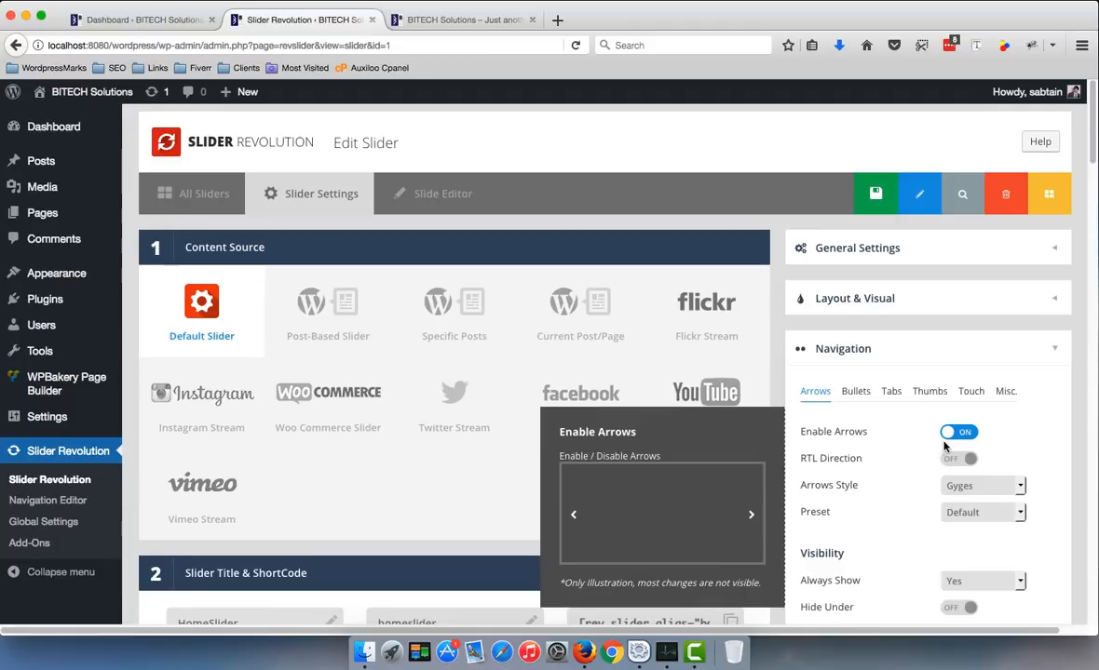
- Enable the slider's progress bar, try the Bottom position and set it back to Top
click(1059, 349)
click(857, 247)
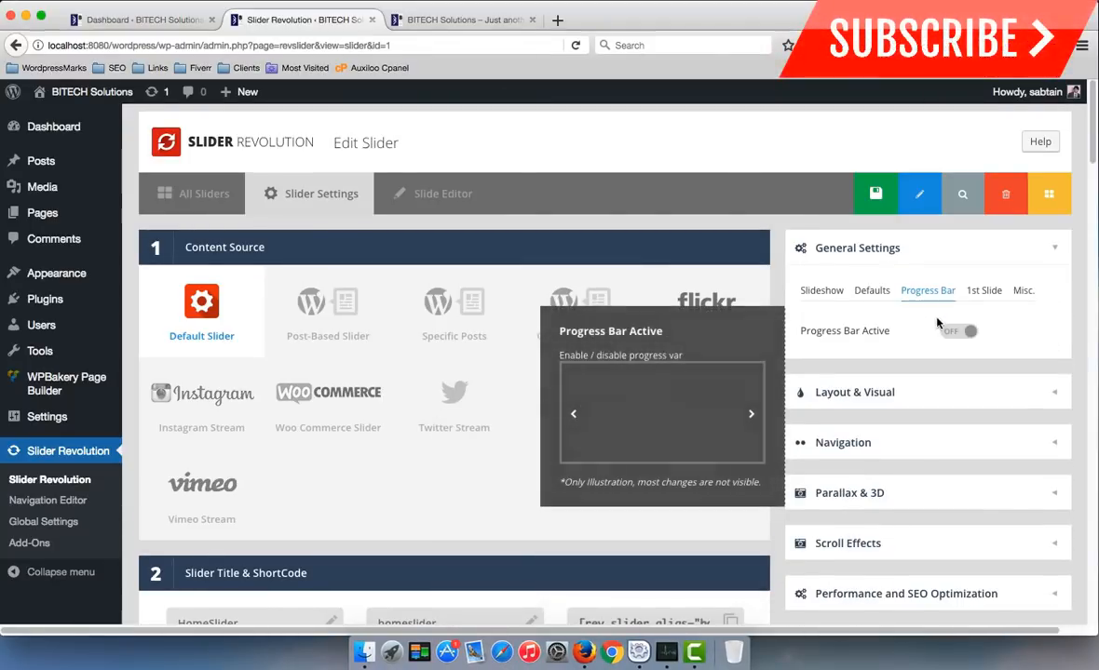
click(959, 332)
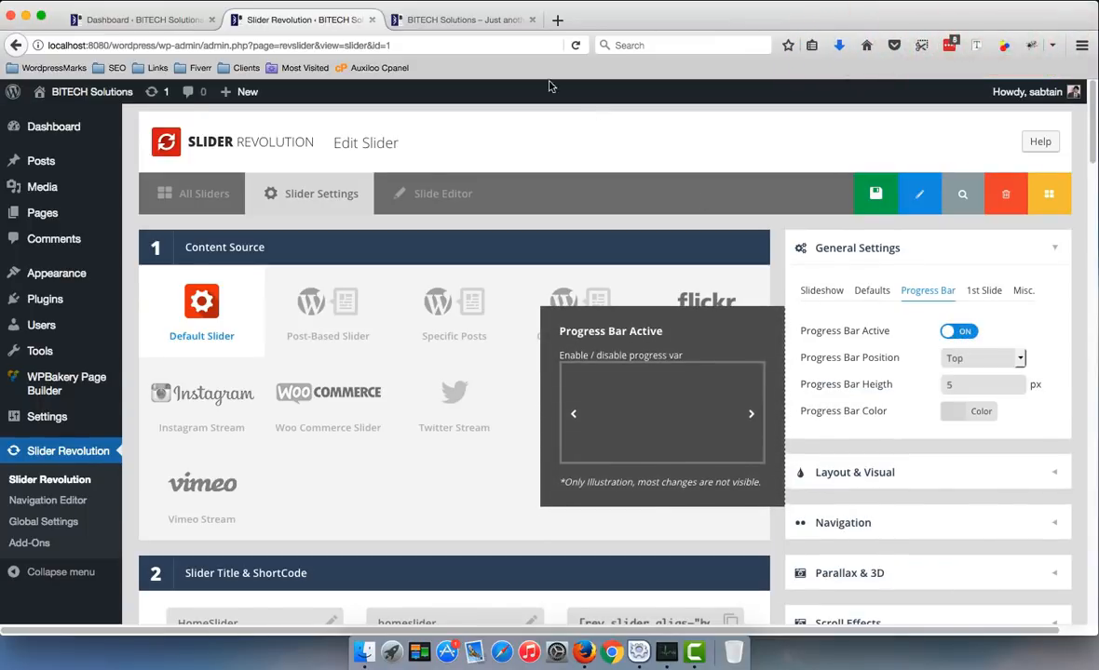
click(466, 20)
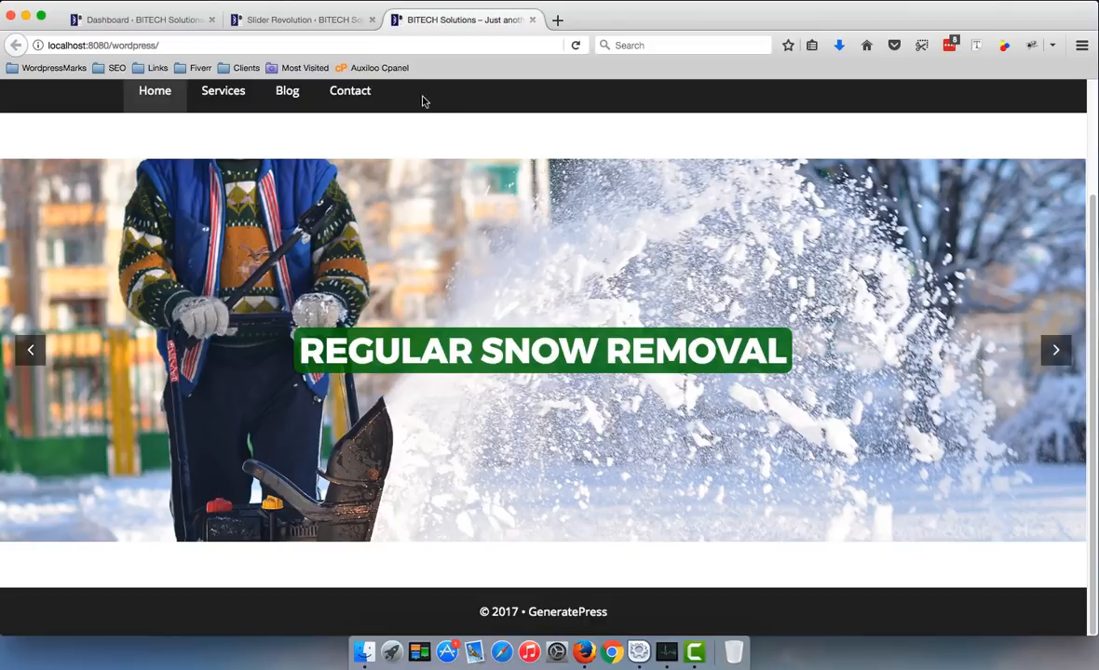
click(283, 20)
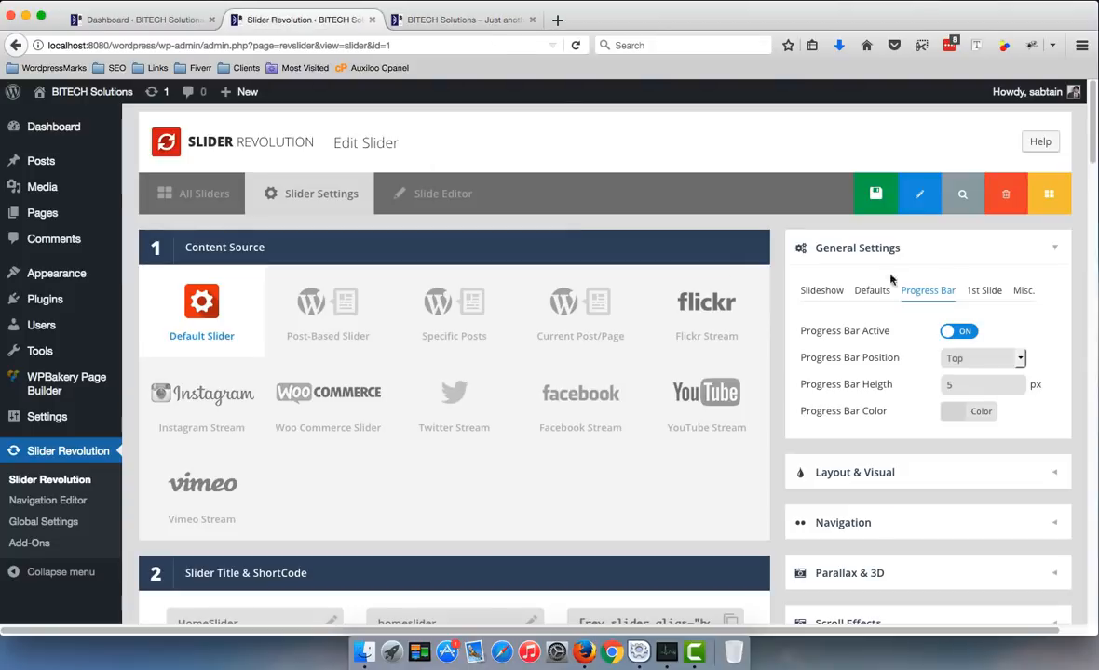
click(962, 359)
click(969, 386)
click(965, 358)
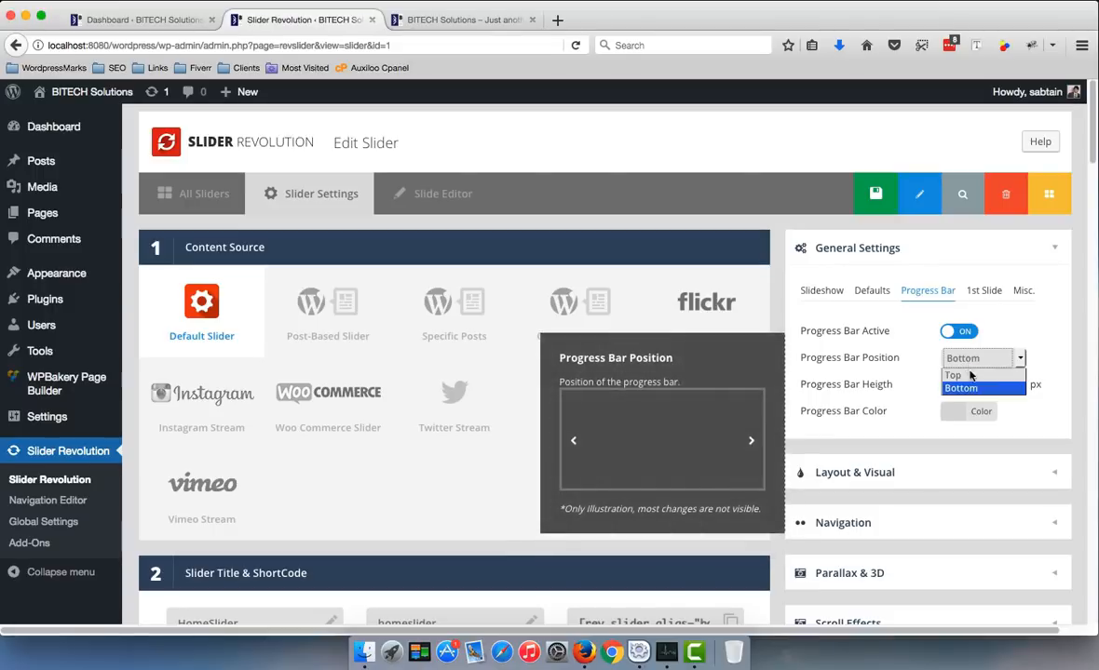
click(969, 376)
- Set the progress bar color to solid #020202 at 100% opacity and save the slider
click(969, 410)
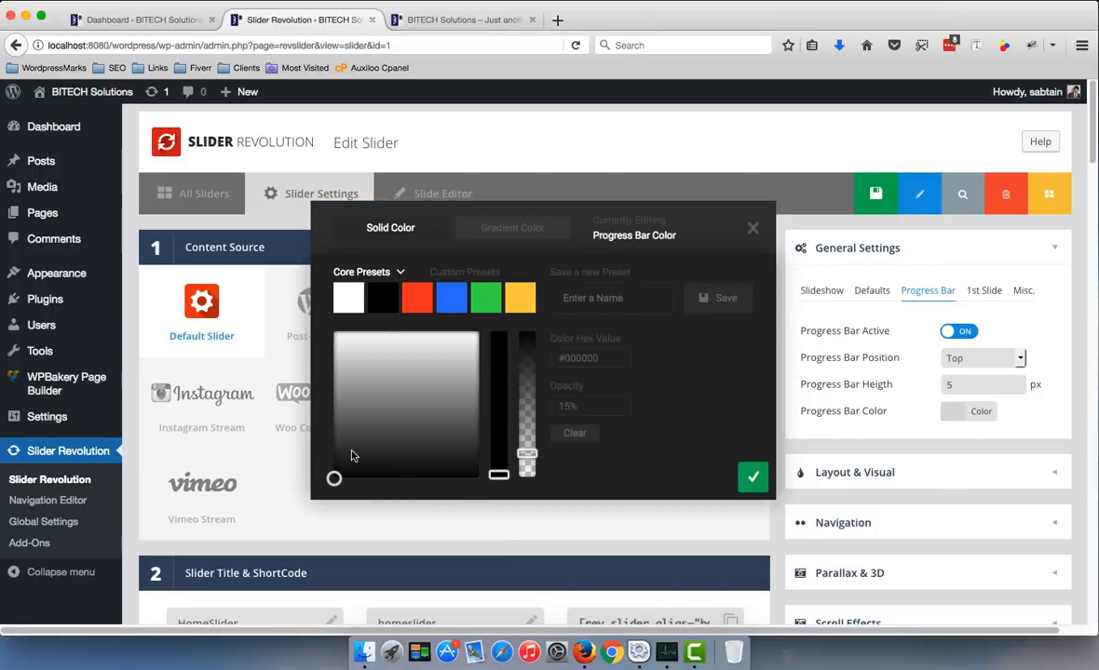
click(328, 479)
drag(525, 450, 539, 251)
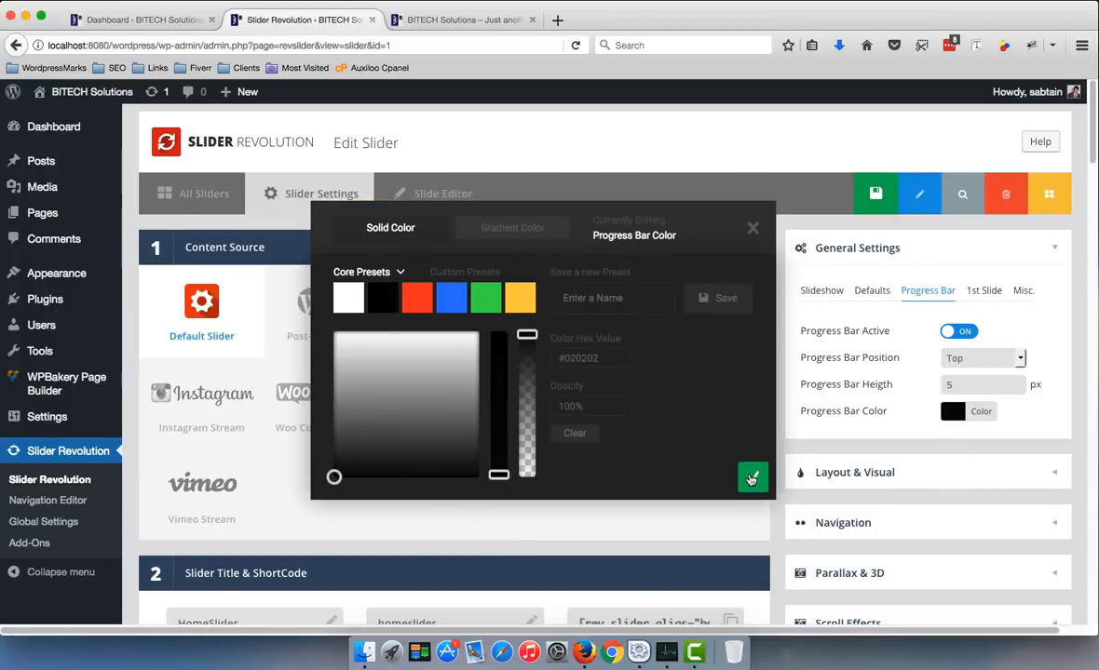
click(752, 479)
mouse_move(962, 364)
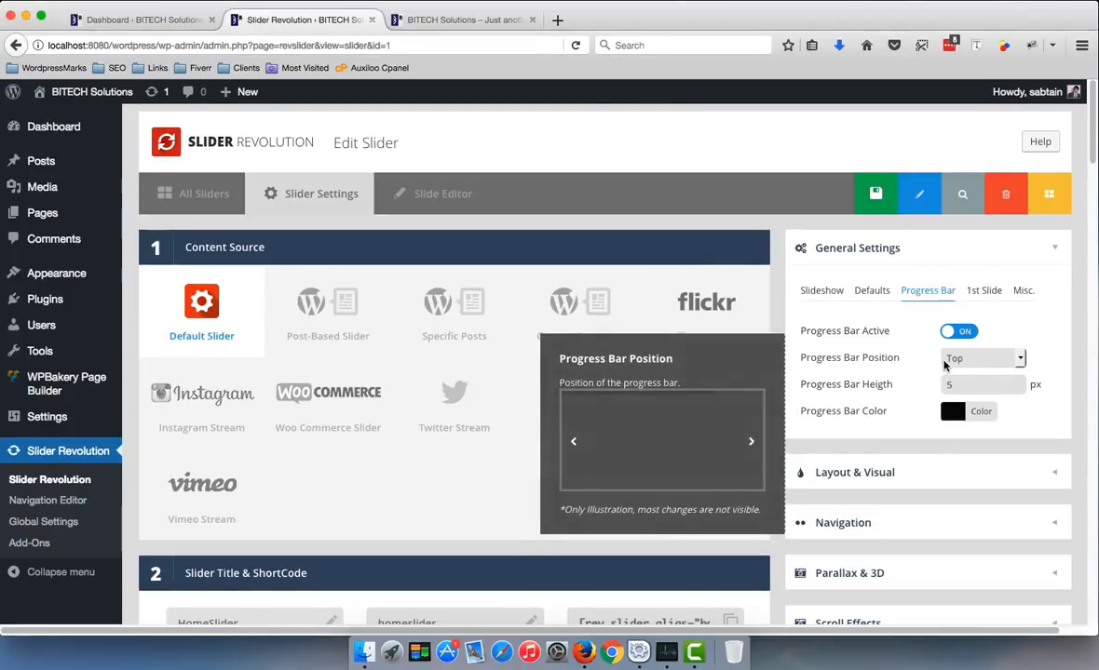
mouse_move(870, 396)
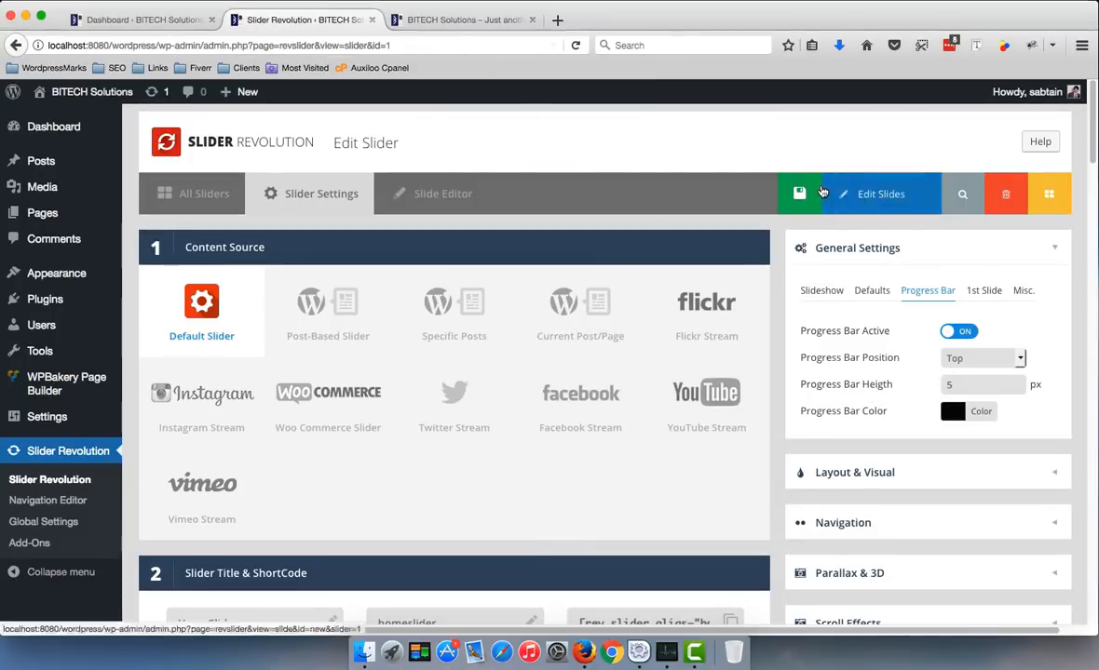
click(821, 192)
- Check the progress bar on the Home page while advancing to the next slide
key(ctrl+Tab)
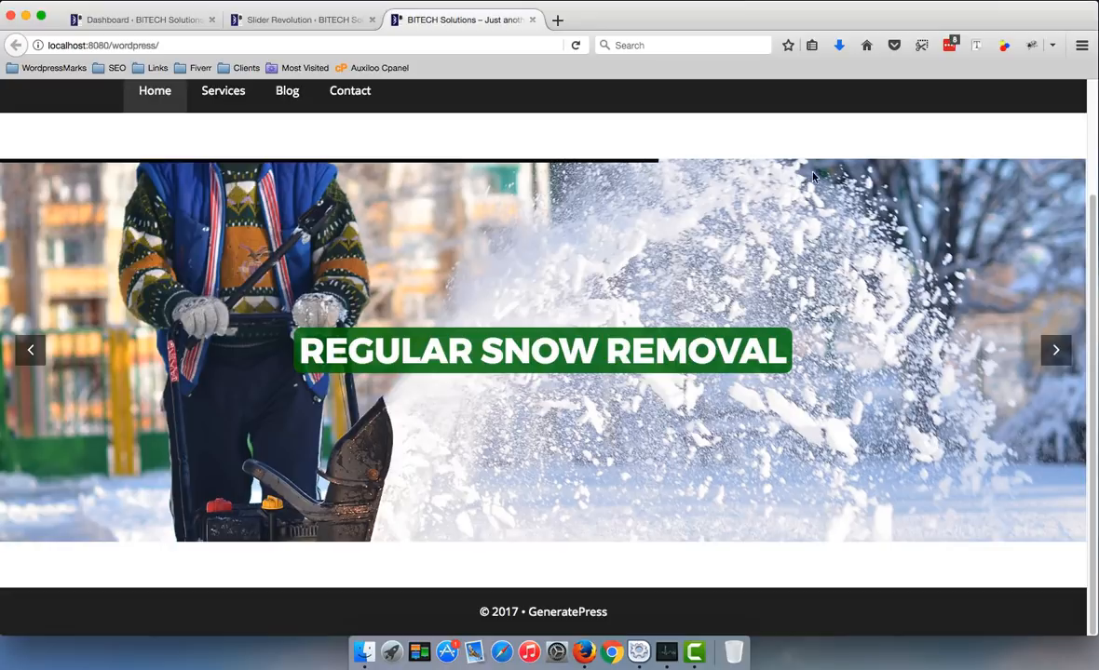
click(1058, 349)
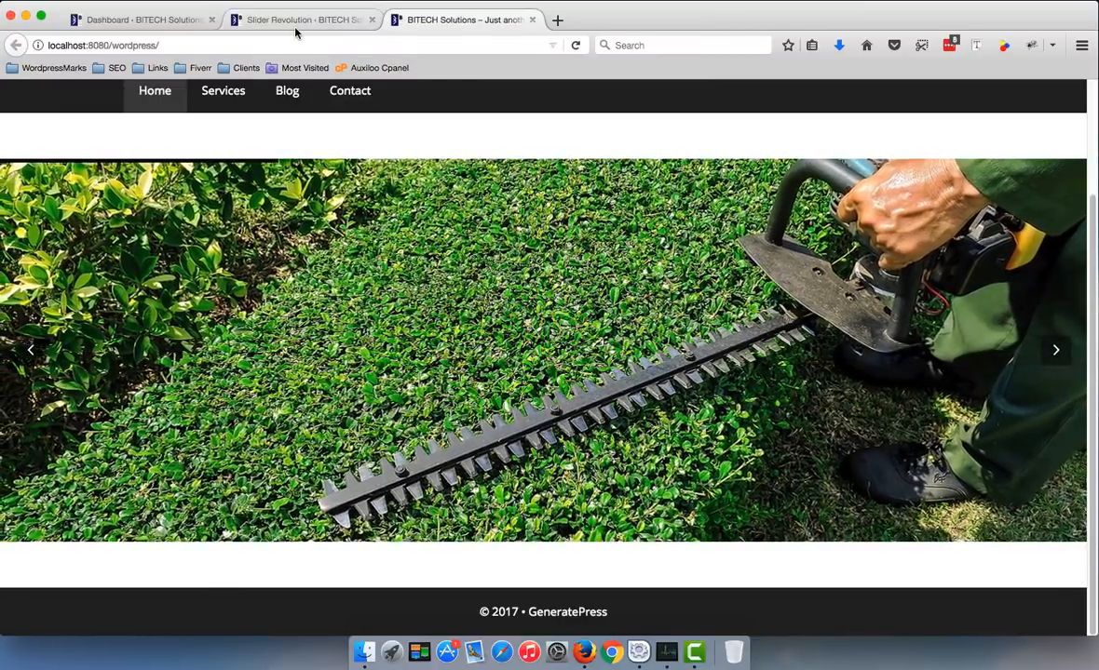
- Turn off the slider's progress bar and collapse the General Settings section
click(295, 28)
mouse_move(898, 337)
click(961, 330)
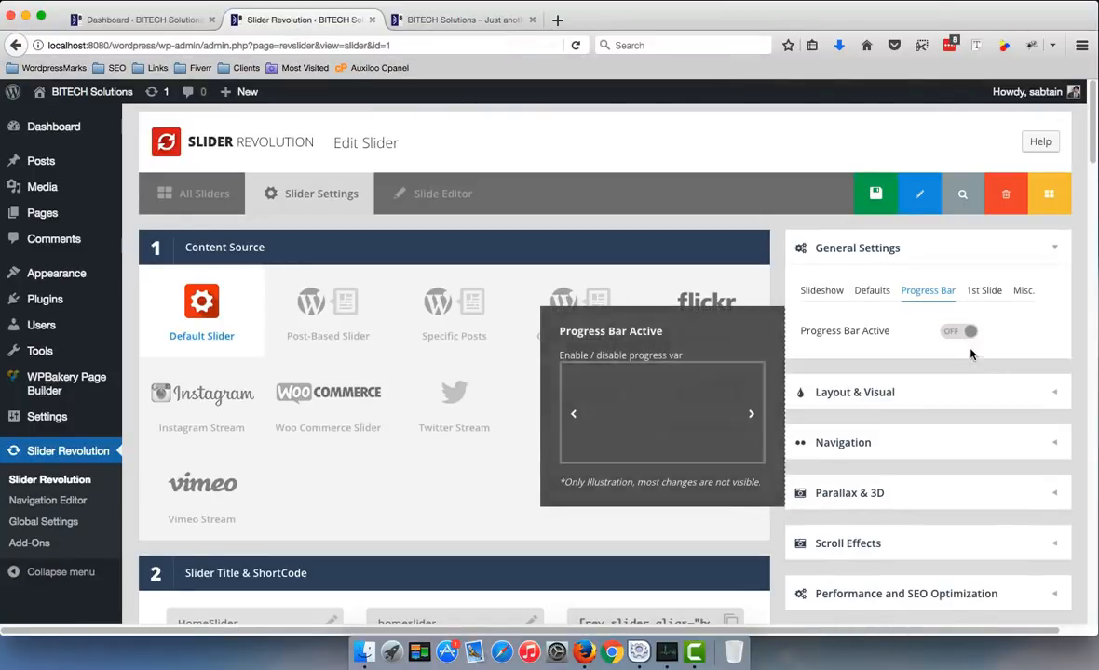
click(1024, 247)
- Review the Layout & Visual appearance options for shadow, dotted overlay and background against the slider on the Home page
click(1056, 299)
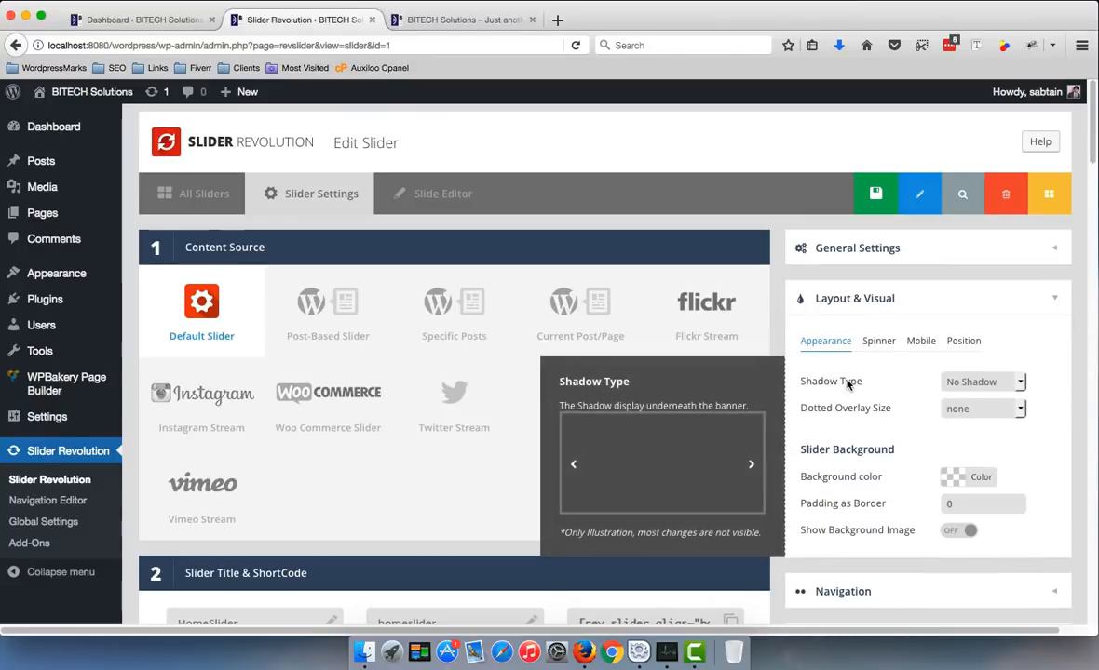
mouse_move(972, 407)
click(502, 23)
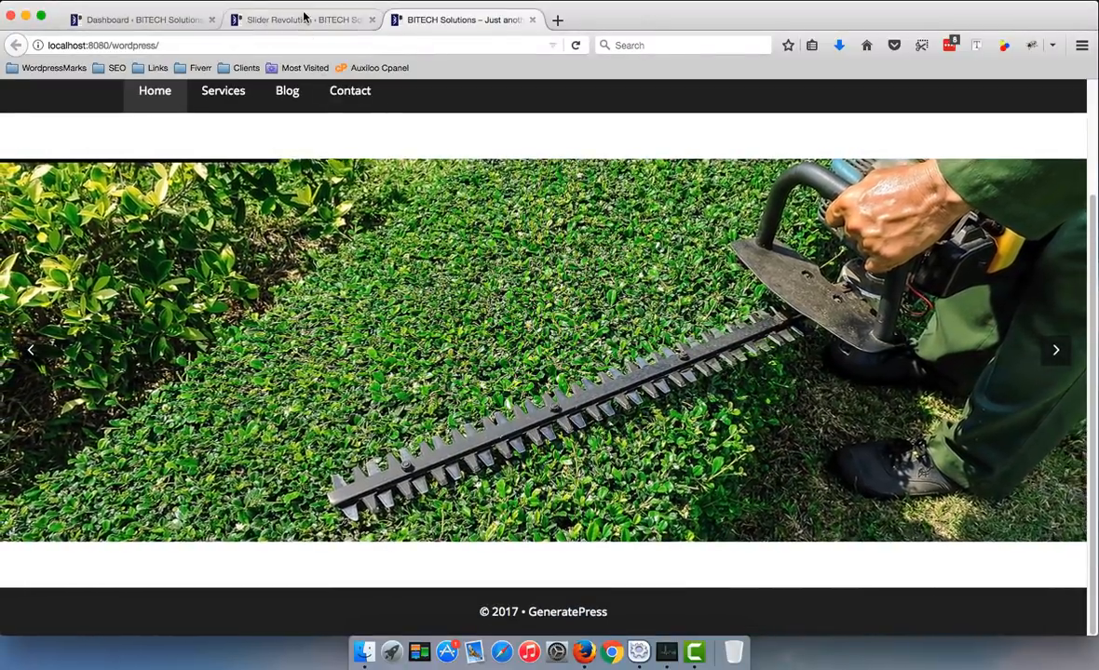
click(304, 16)
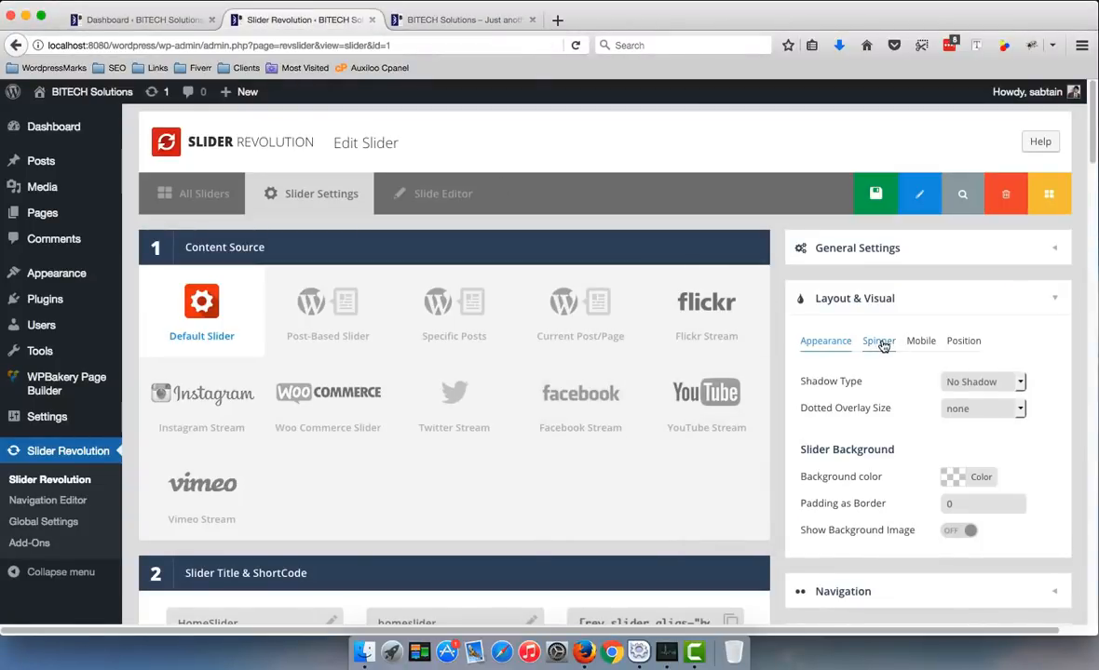
- Show the slider's spinner options and reload the Home page to see the current loading spinner
click(879, 342)
click(466, 19)
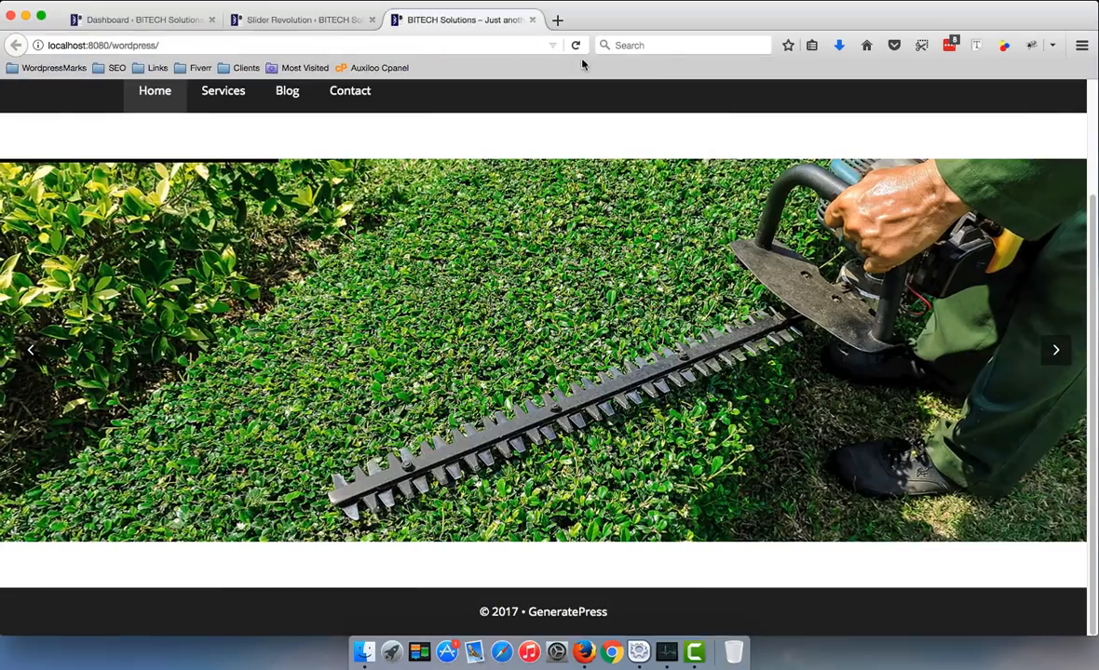
click(575, 45)
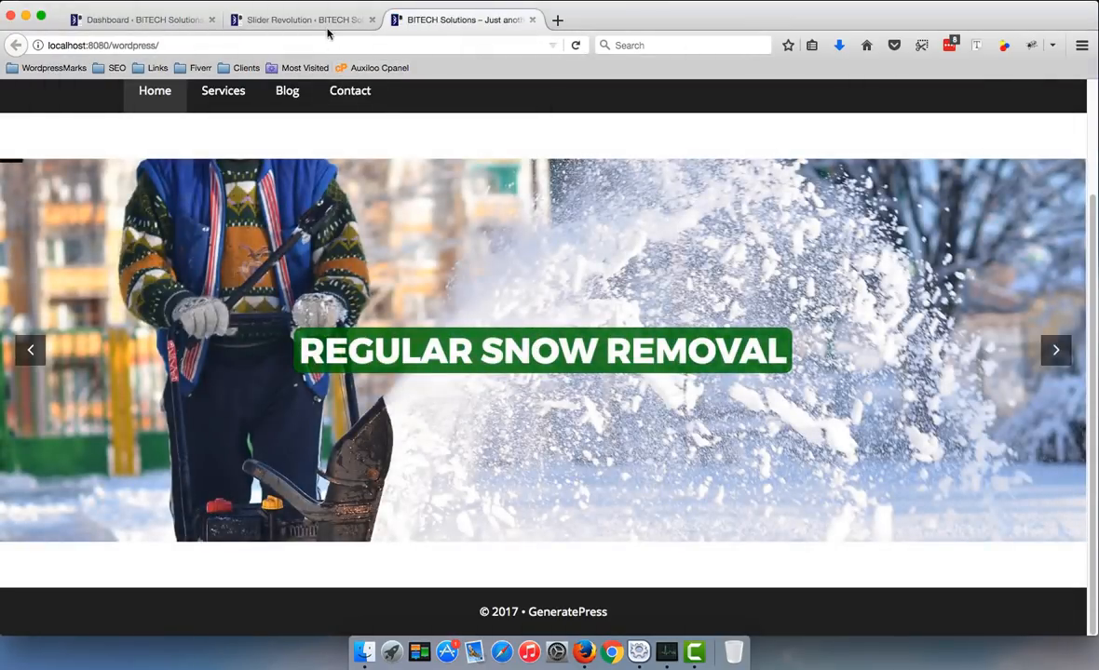
- Set the slider's loading spinner to style 4 and save the slider
click(307, 20)
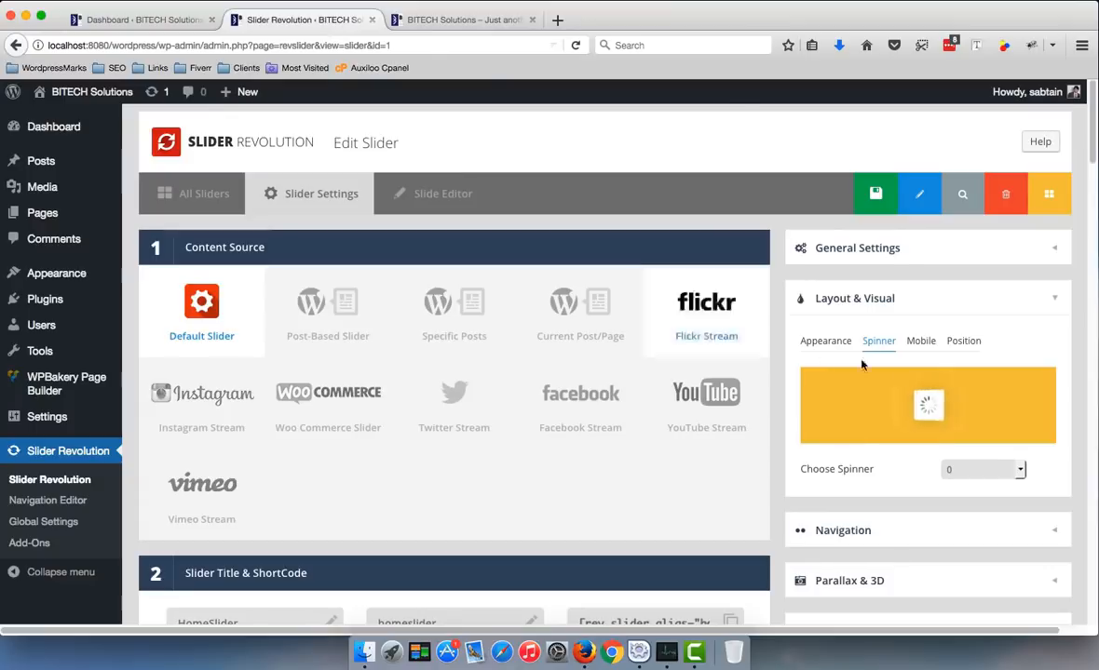
click(973, 470)
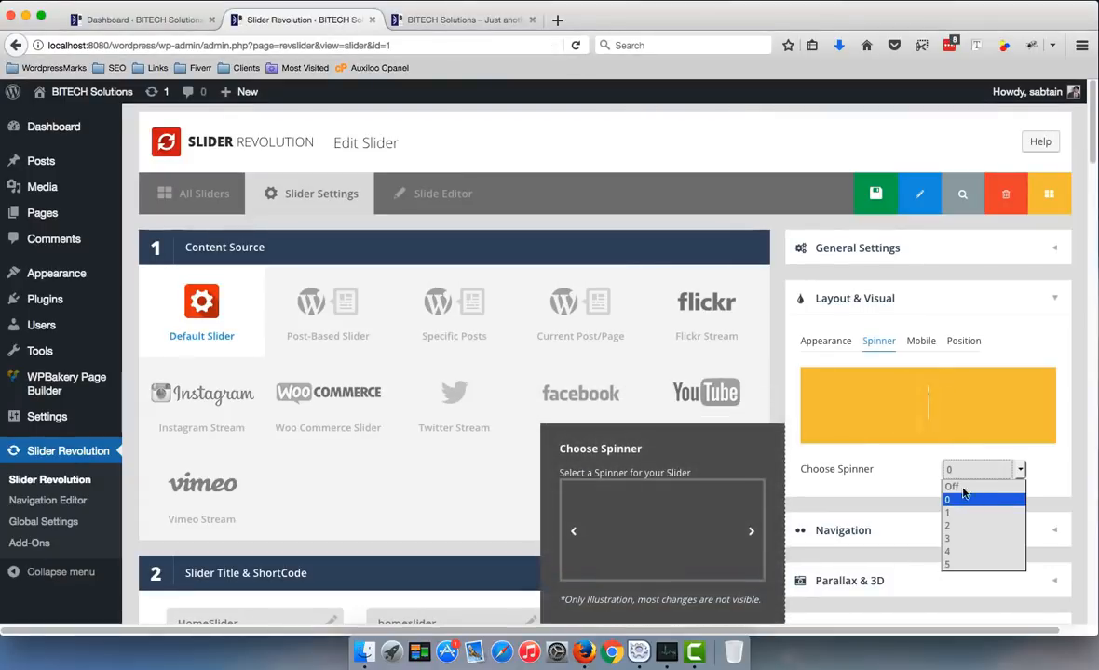
click(959, 552)
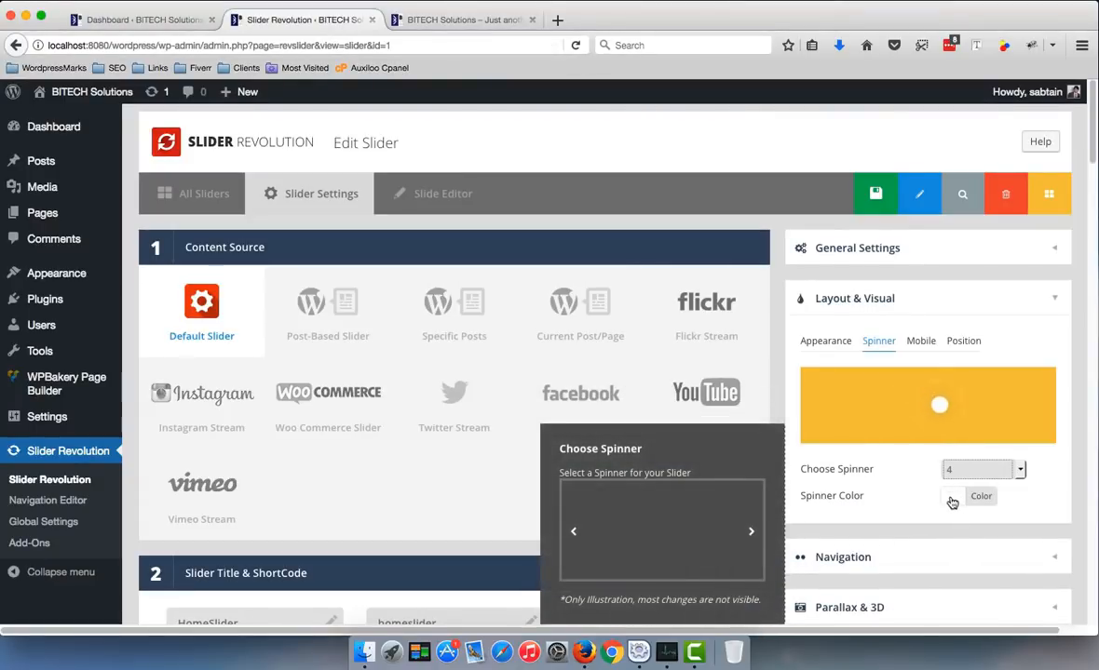
click(838, 193)
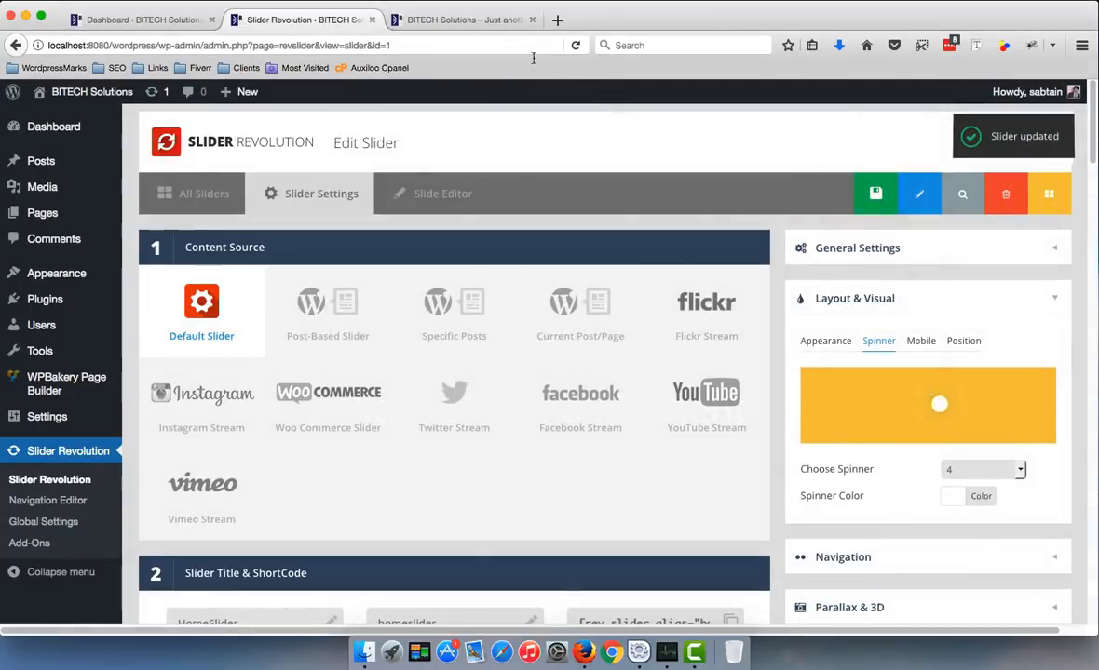
- Reload the Home page twice to check the new loading spinner
click(475, 20)
click(577, 45)
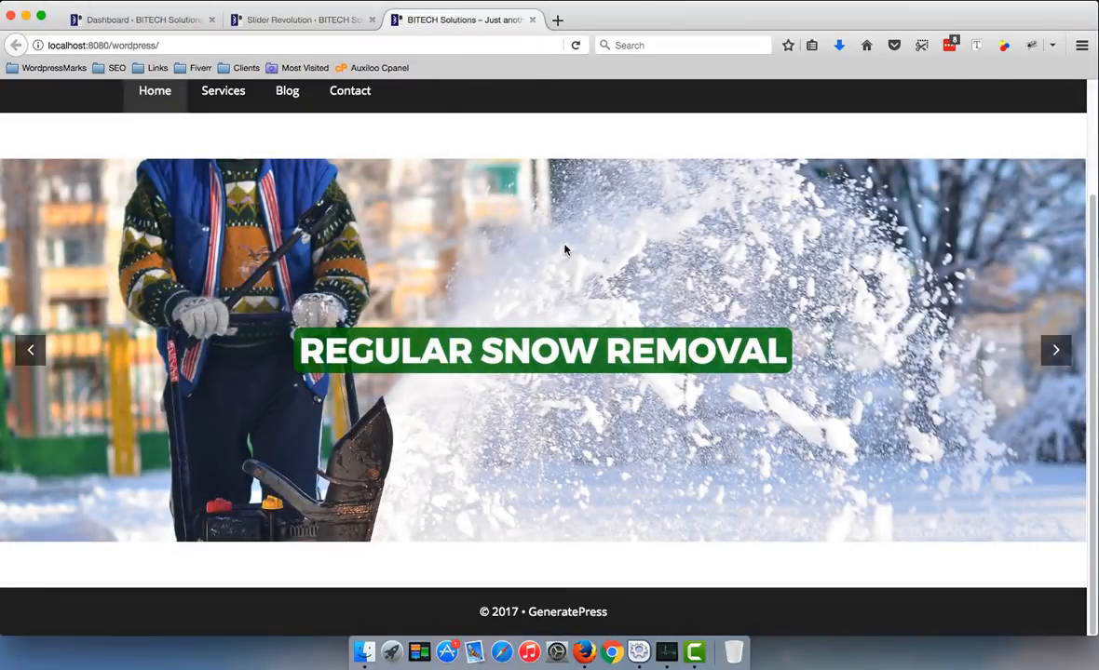
click(577, 46)
- Try spinner style 5, set the loading spinner to style 3, and return to the Home page
click(280, 27)
click(1006, 470)
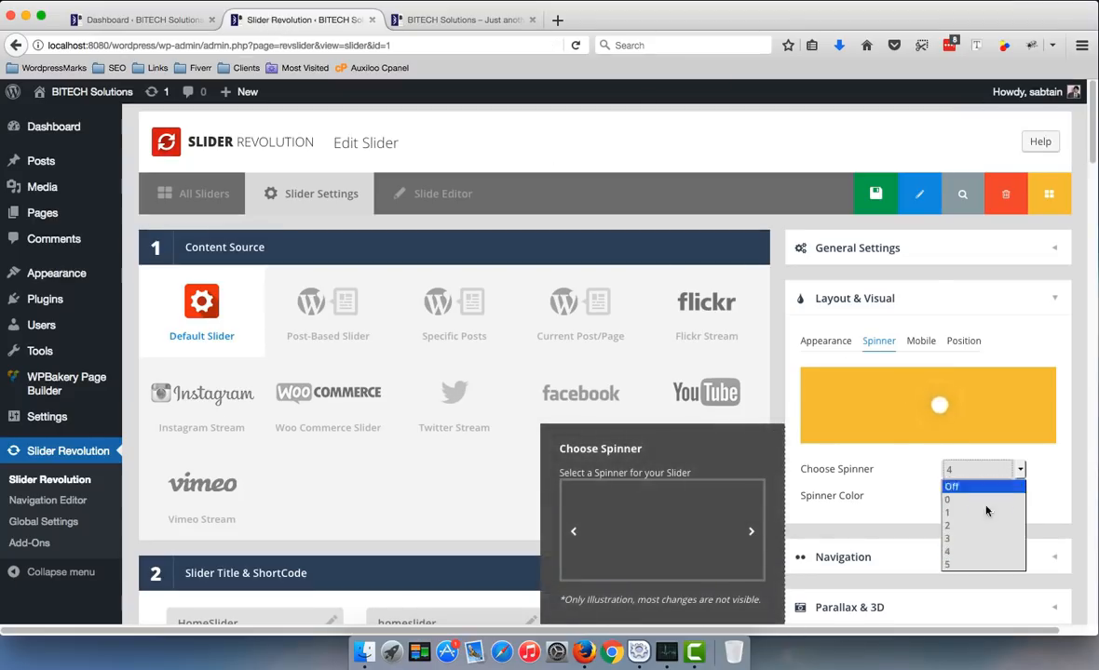
click(969, 563)
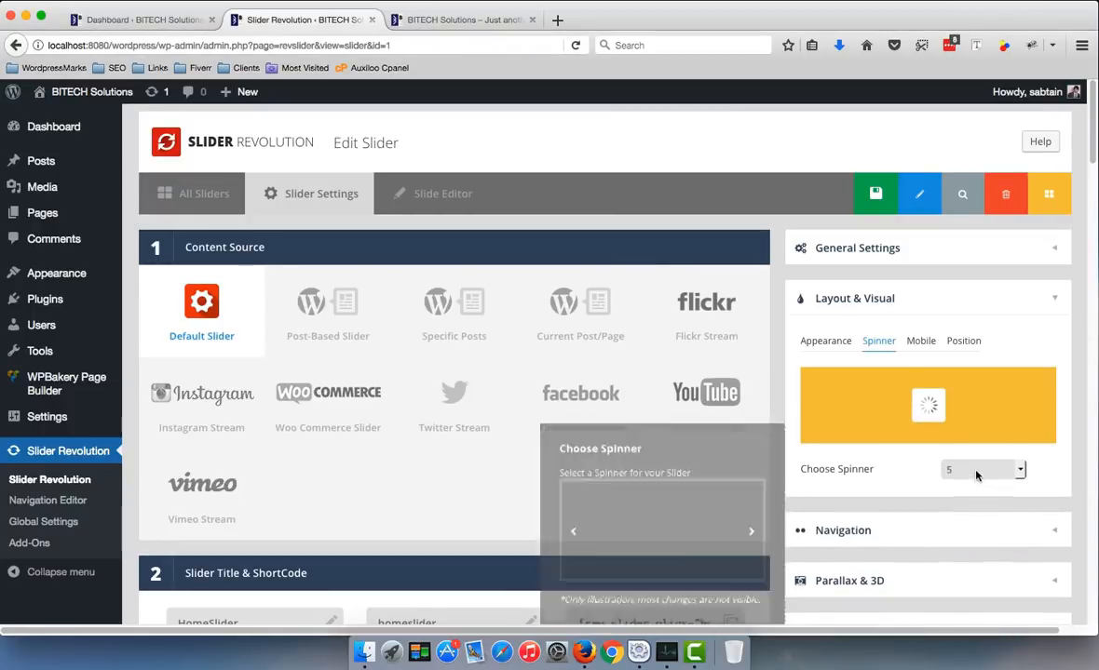
click(973, 470)
click(977, 540)
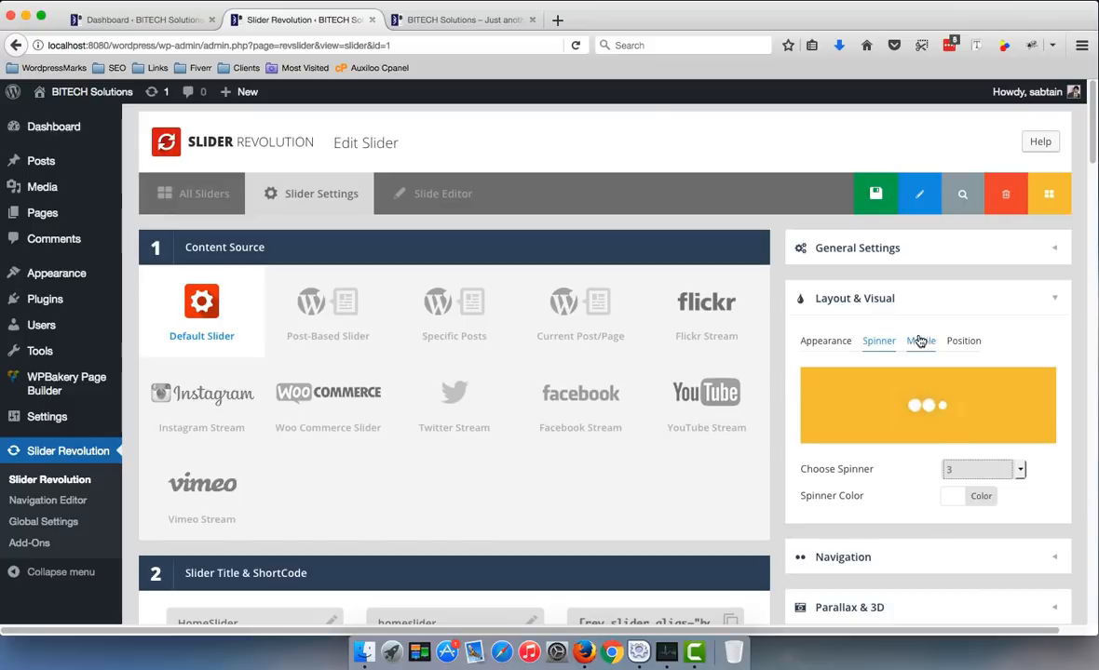
click(1056, 300)
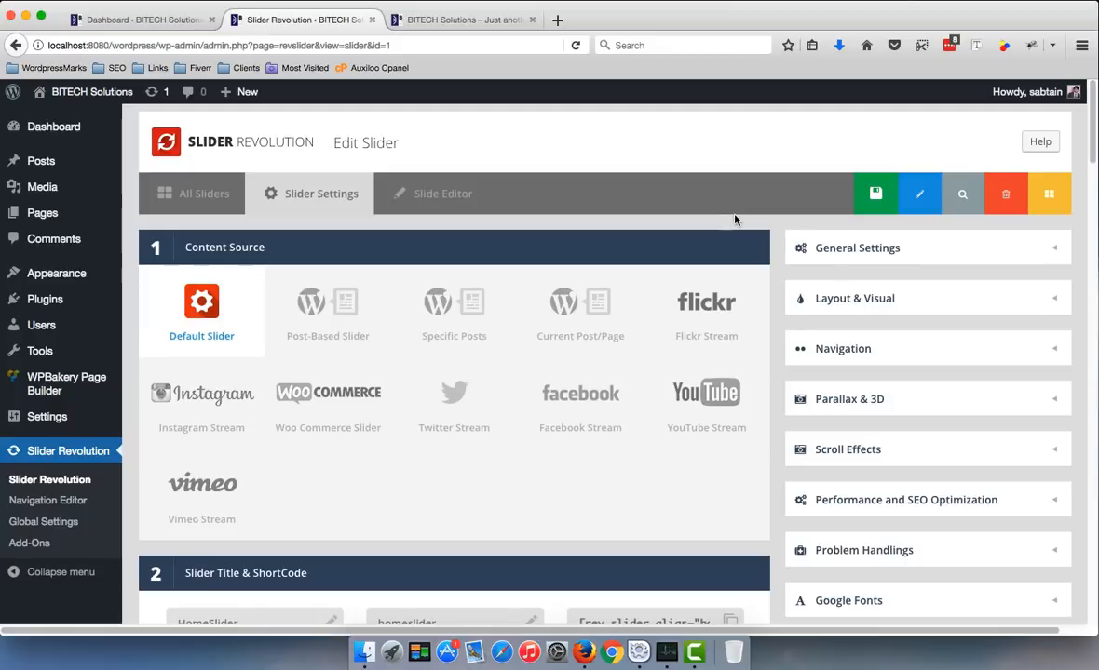
click(473, 22)
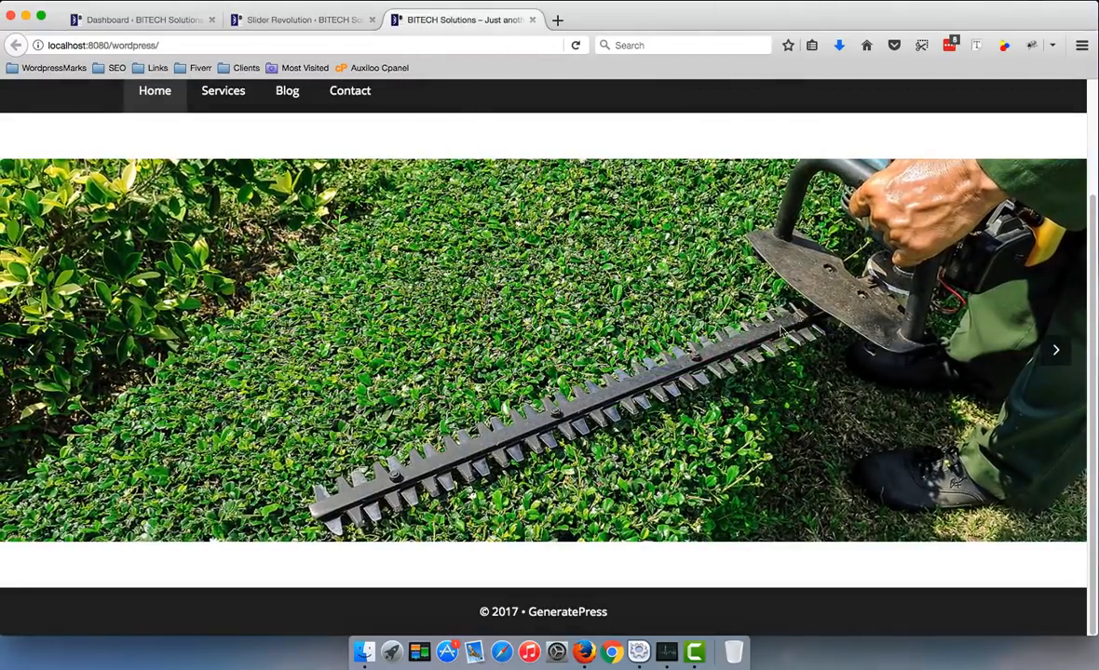